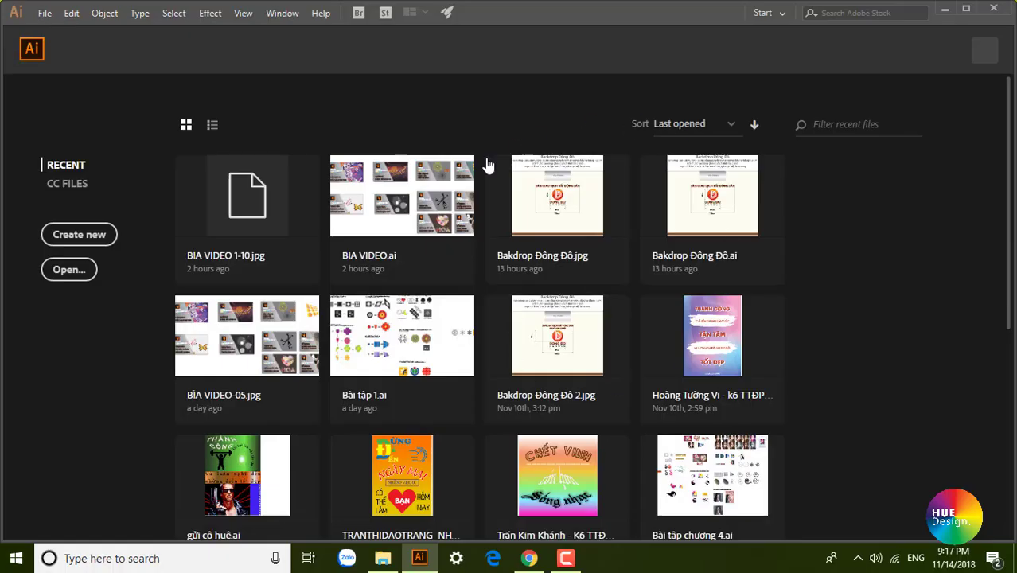
# Create document 'Tom va Jerry': 297×210 mm landscape in millimetres, 2 artboards, CMYK Color.
pyautogui.hotkey('ctrl', 'n')
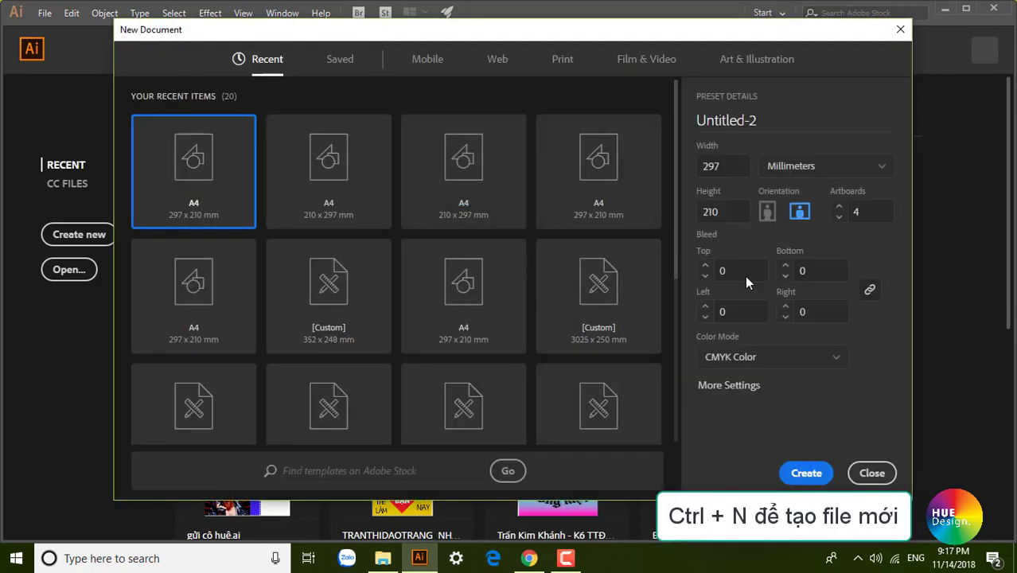
pyautogui.doubleClick(767, 121)
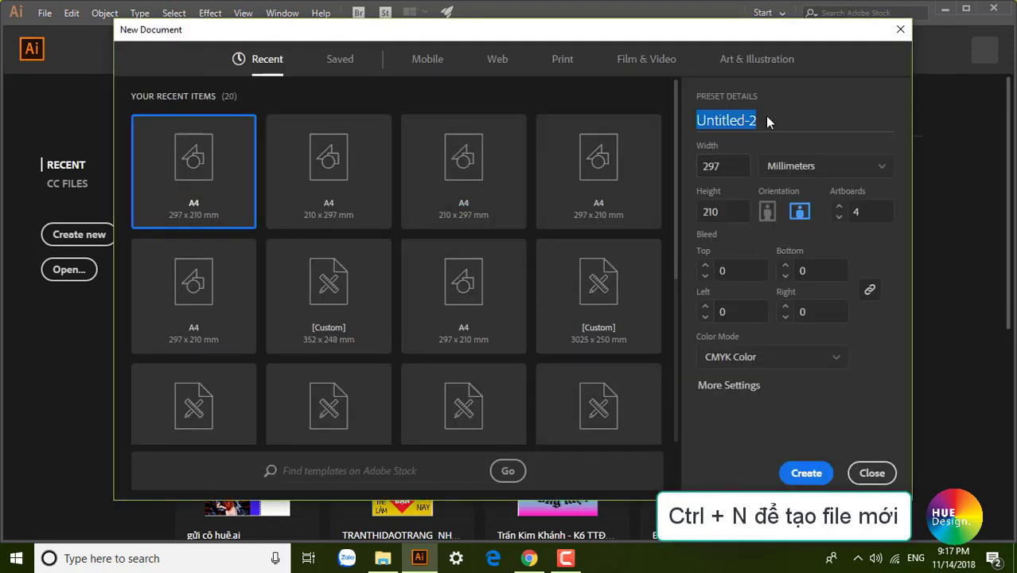
pyautogui.write('Tom va ')
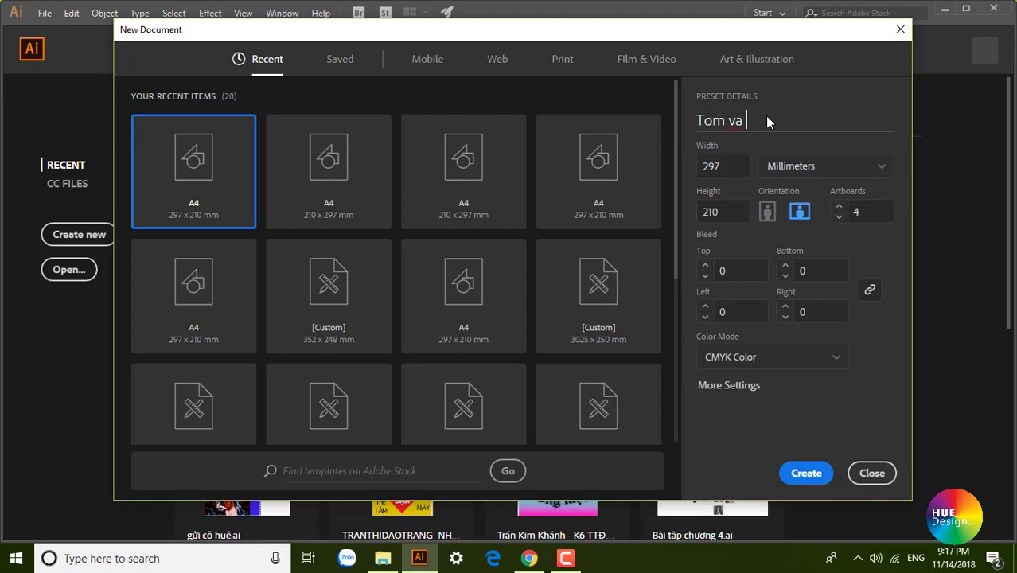
pyautogui.write('Jerry')
pyautogui.click(725, 165)
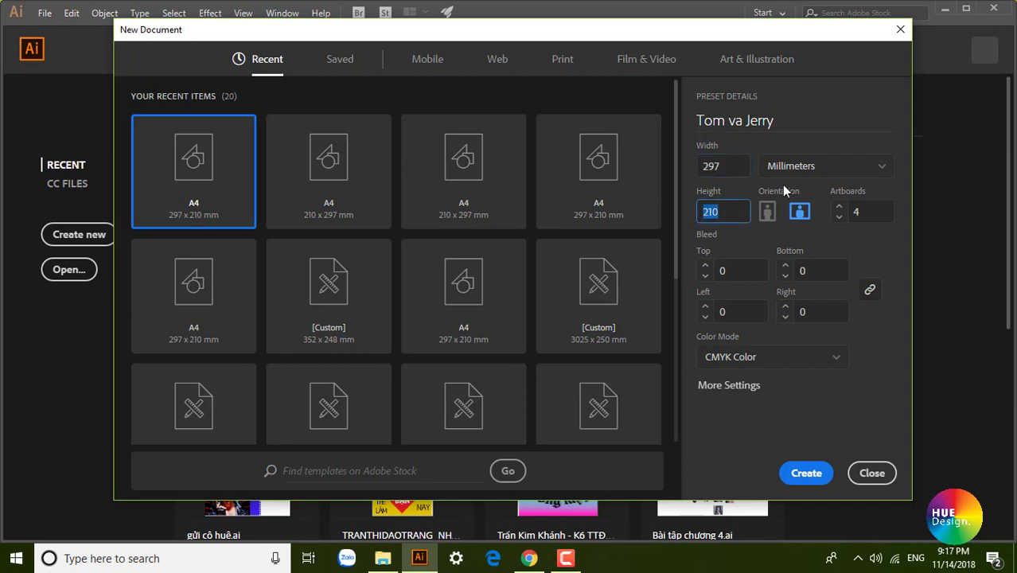
pyautogui.click(839, 166)
pyautogui.click(807, 271)
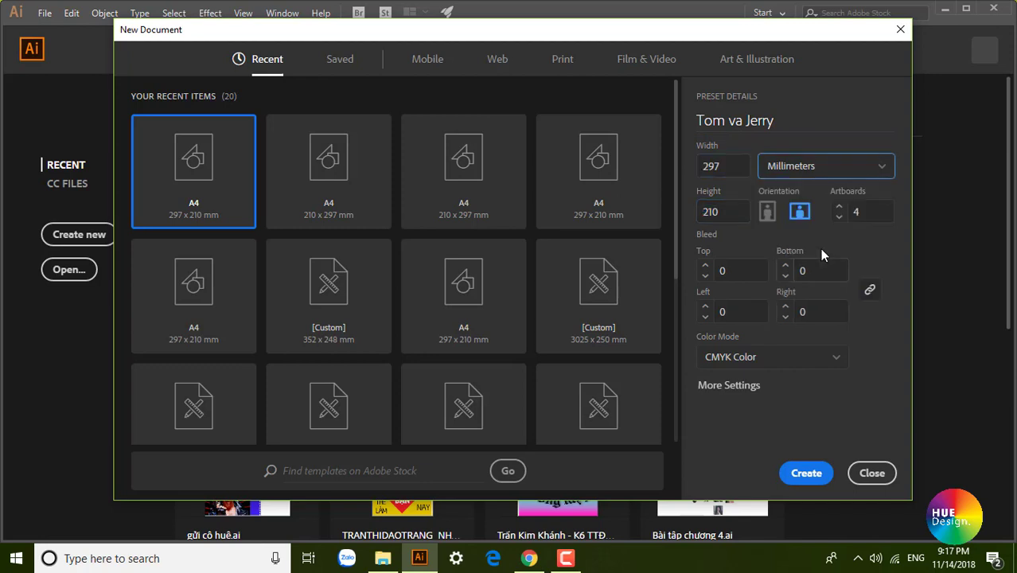
pyautogui.click(867, 212)
pyautogui.write('2')
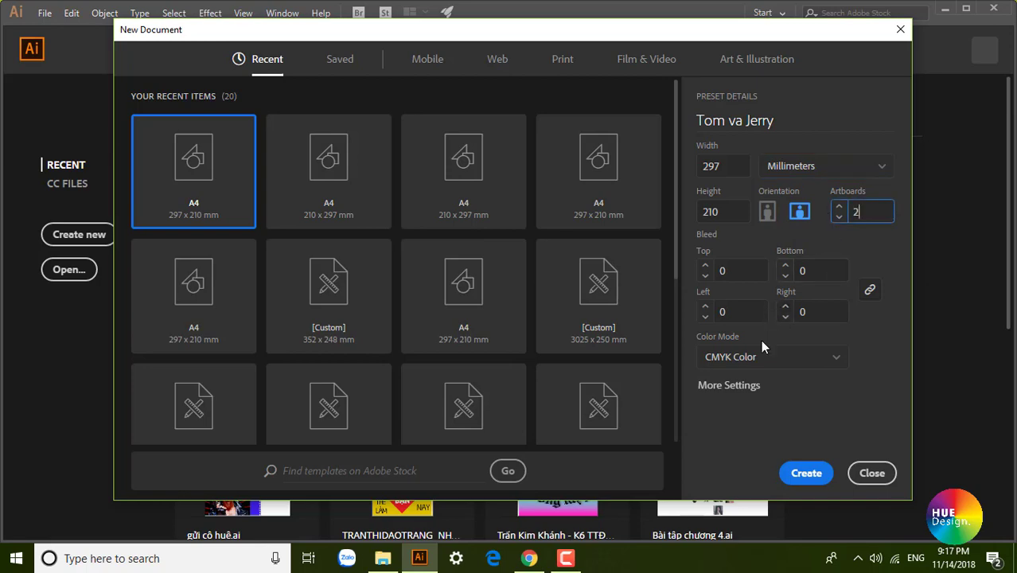
pyautogui.click(771, 364)
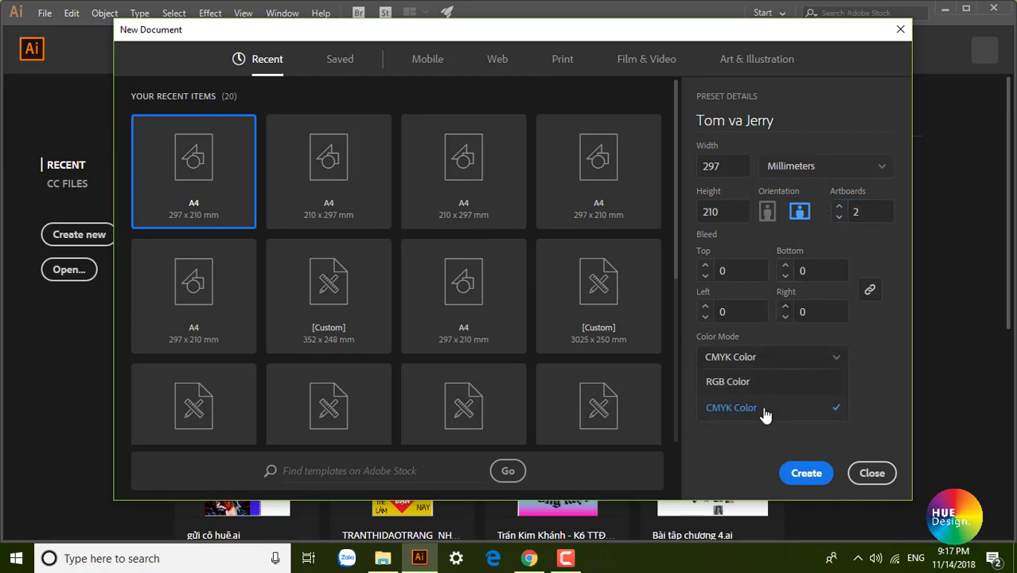
pyautogui.click(764, 407)
pyautogui.click(807, 473)
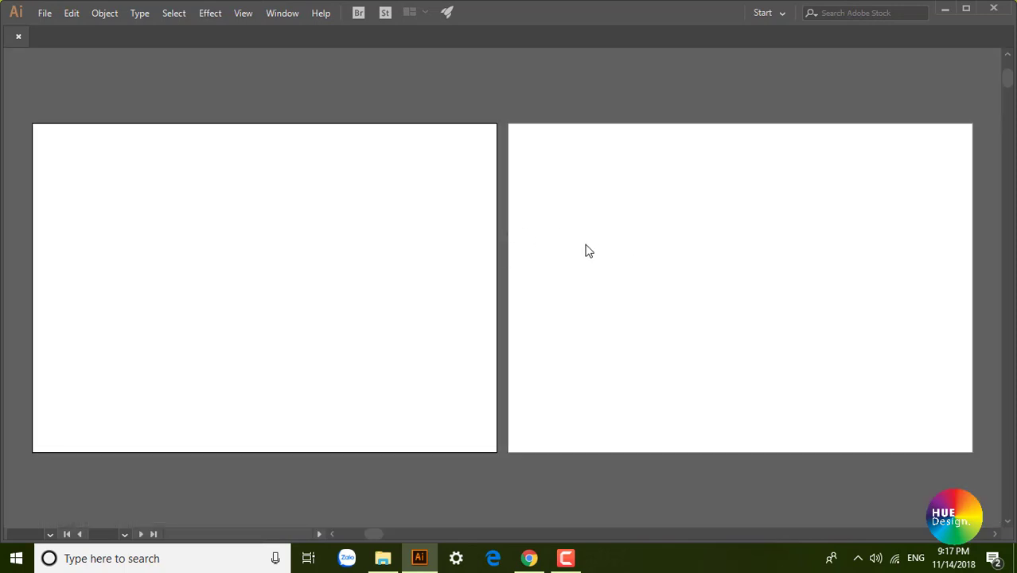
# Place the Be-Friends-with-us-tom-and-jerry image with Link unchecked, sized across the first artboard.
pyautogui.moveTo(296, 256); pyautogui.dragTo(406, 227)
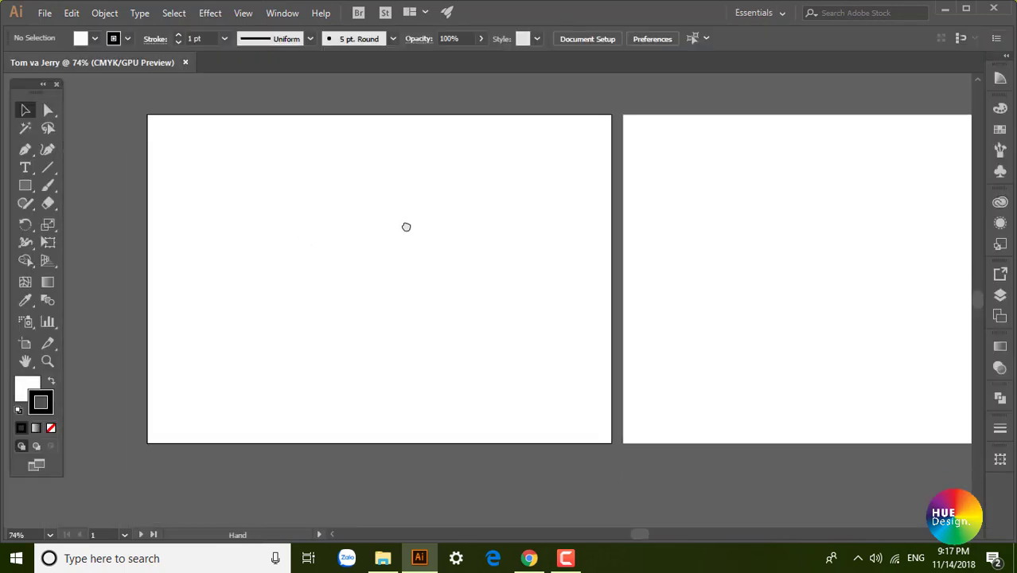
pyautogui.click(45, 13)
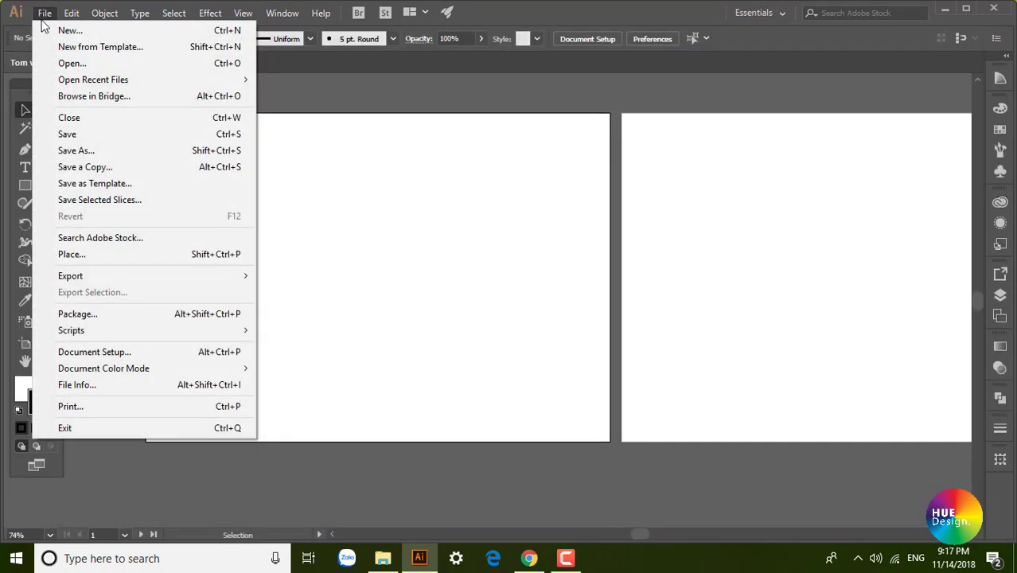
pyautogui.click(74, 255)
pyautogui.click(499, 128)
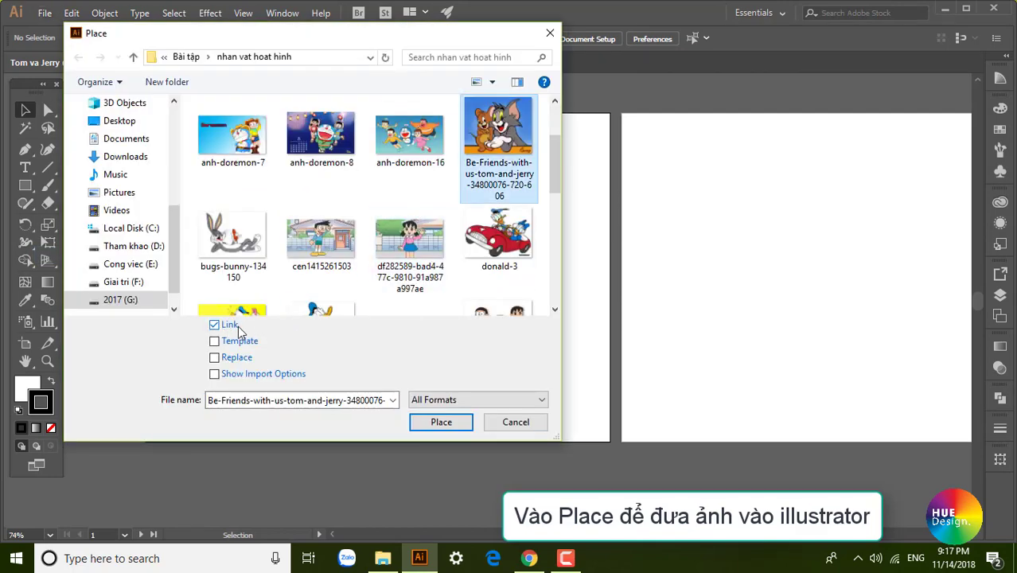
pyautogui.click(214, 326)
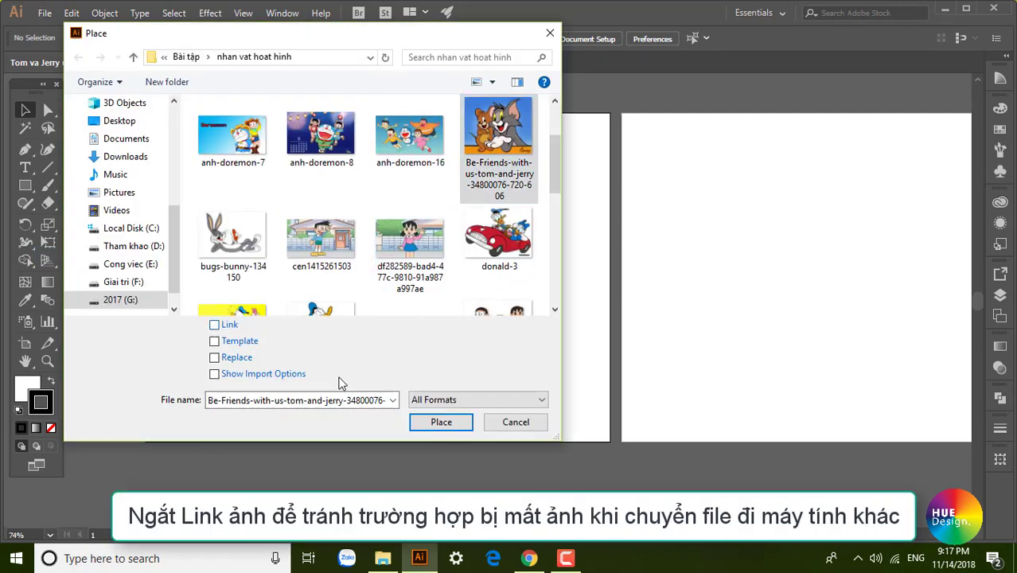
pyautogui.click(434, 422)
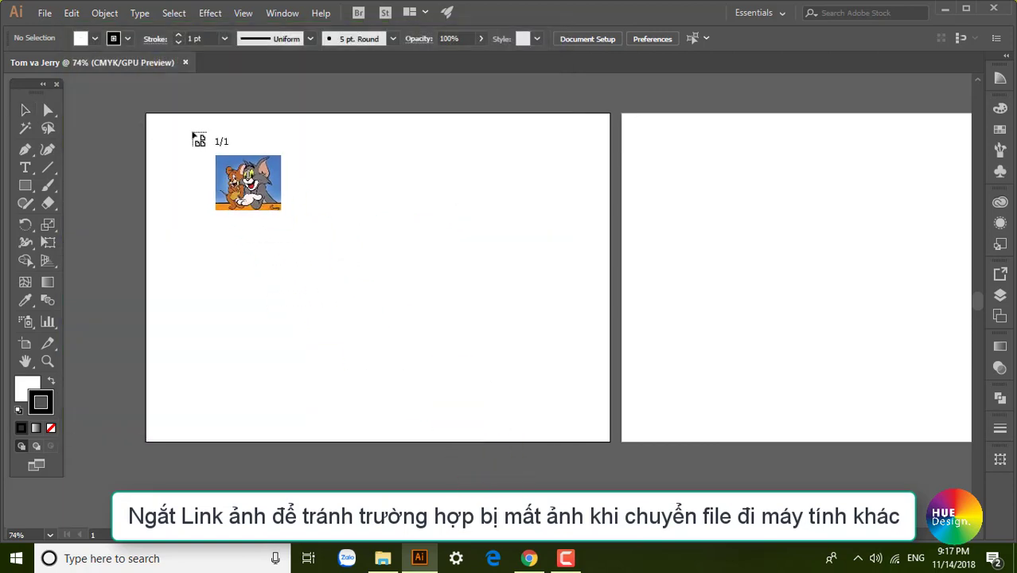
pyautogui.moveTo(192, 131); pyautogui.dragTo(569, 416)
# Fit the artboard in the window and lock the image with Object > Lock > Selection.
pyautogui.hotkey('ctrl', '0')
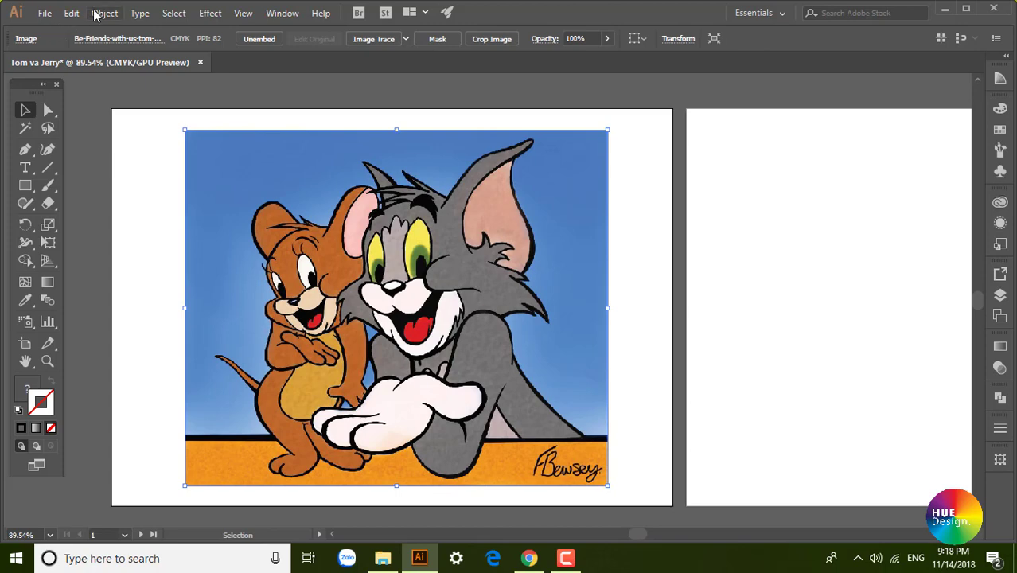
pyautogui.click(104, 12)
pyautogui.moveTo(160, 81)
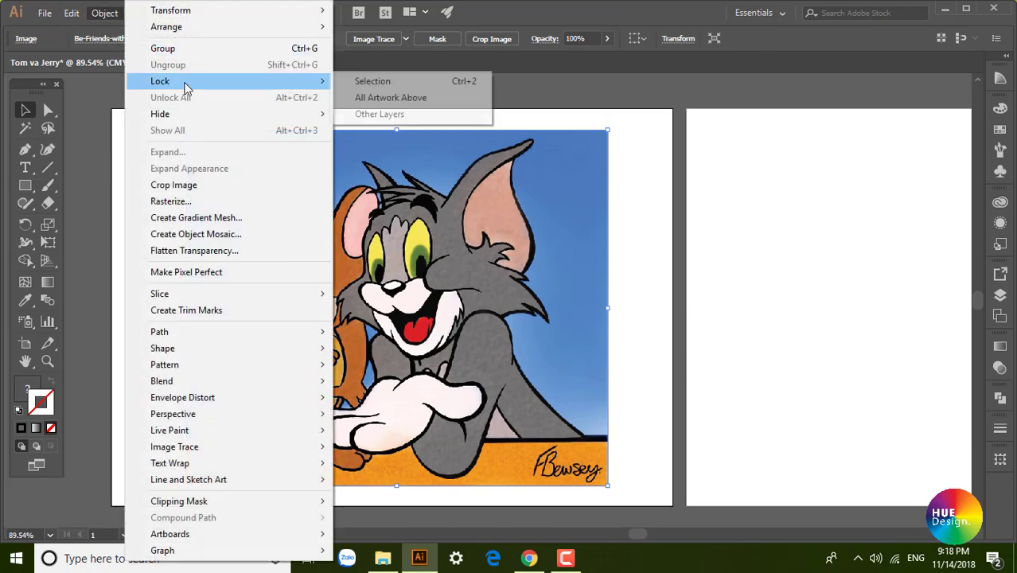
pyautogui.click(374, 81)
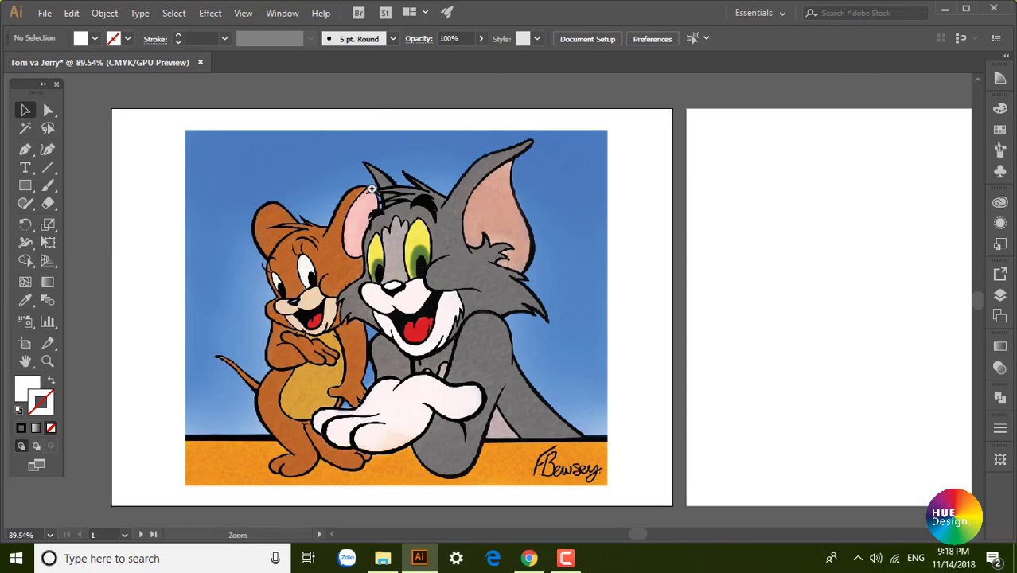
# Zoom in and pan the view onto Tom's head.
pyautogui.scroll(5, 334, 164)
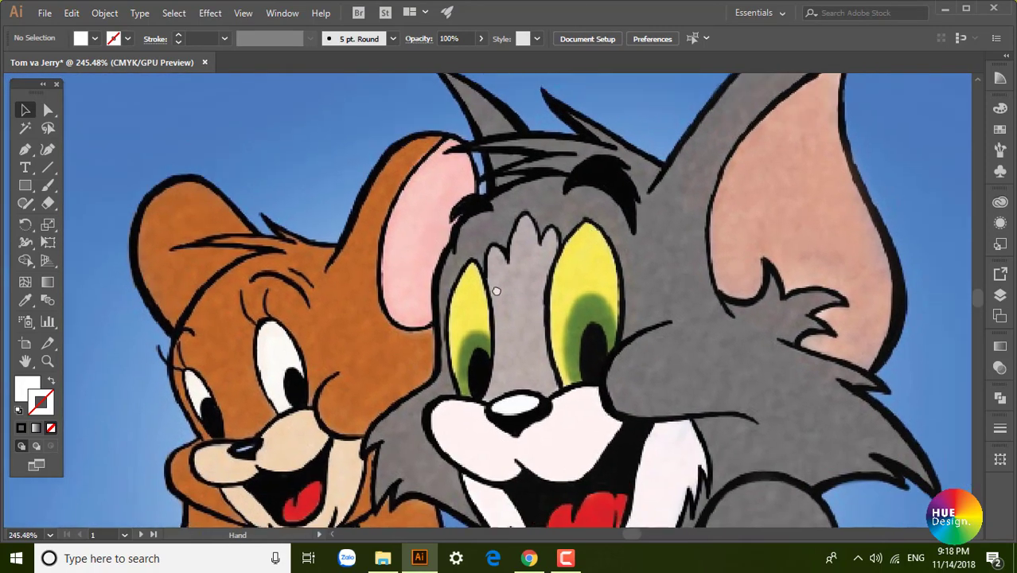
pyautogui.moveTo(650, 287)
pyautogui.mouseDown()
pyautogui.moveTo(515, 334)
pyautogui.moveTo(319, 322)
pyautogui.mouseUp()
pyautogui.scroll(2, 223, 223)
pyautogui.scroll(1, 296, 273)
# With the Pen tool, start a curved path from the leftmost spike's tip down its edge.
pyautogui.press('p')
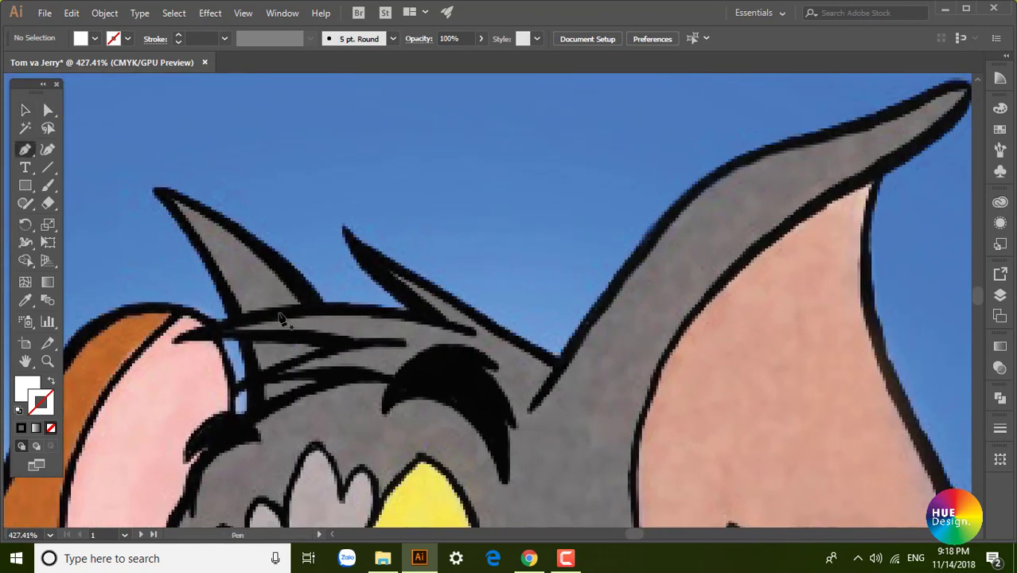
pyautogui.moveTo(155, 195); pyautogui.dragTo(183, 155)
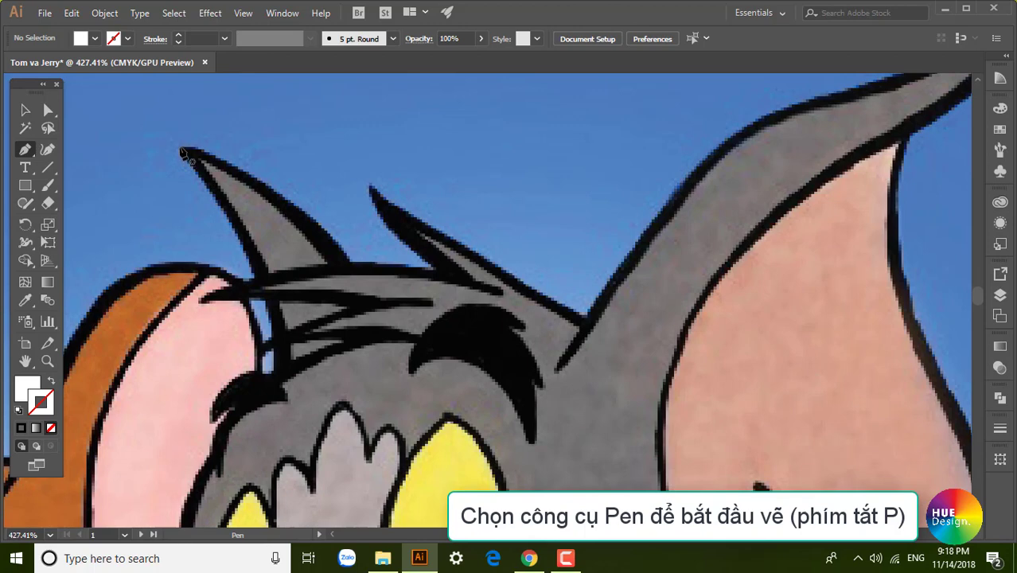
pyautogui.click(182, 153)
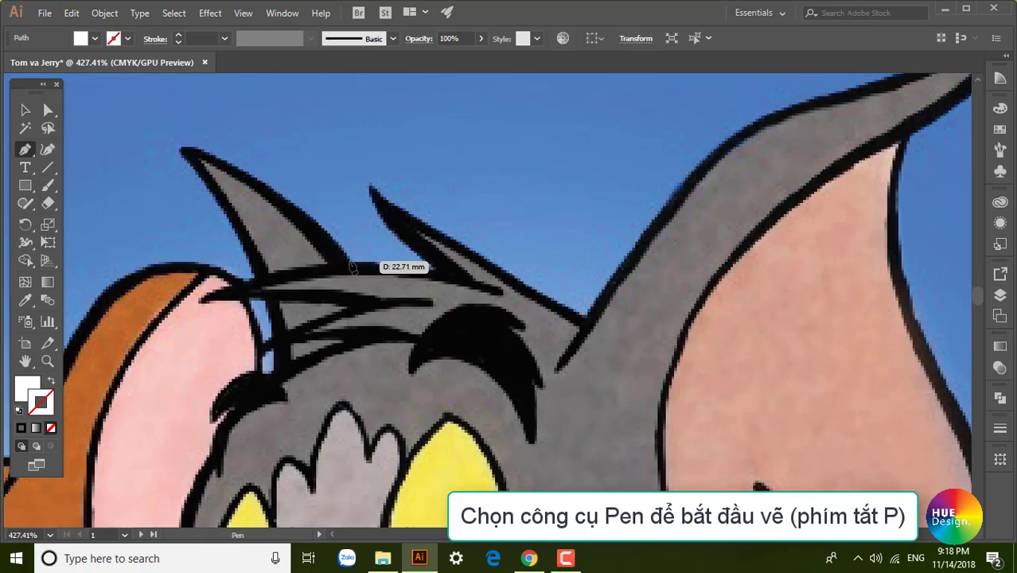
pyautogui.moveTo(349, 260)
pyautogui.mouseDown()
pyautogui.moveTo(459, 389)
pyautogui.moveTo(436, 367)
pyautogui.mouseUp()
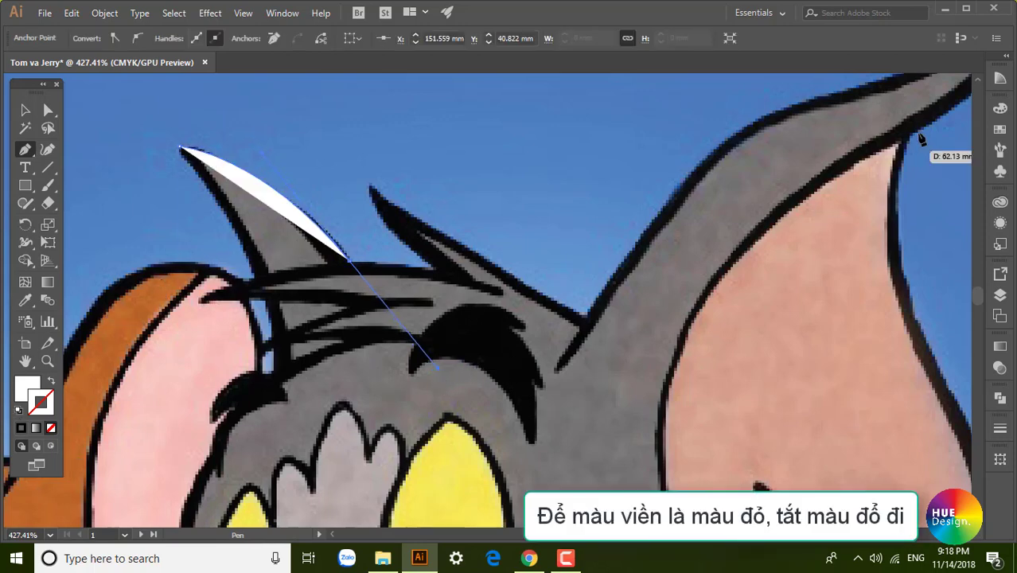
# Give the path a red stroke from Swatches and a None fill.
pyautogui.click(1001, 129)
pyautogui.click(857, 149)
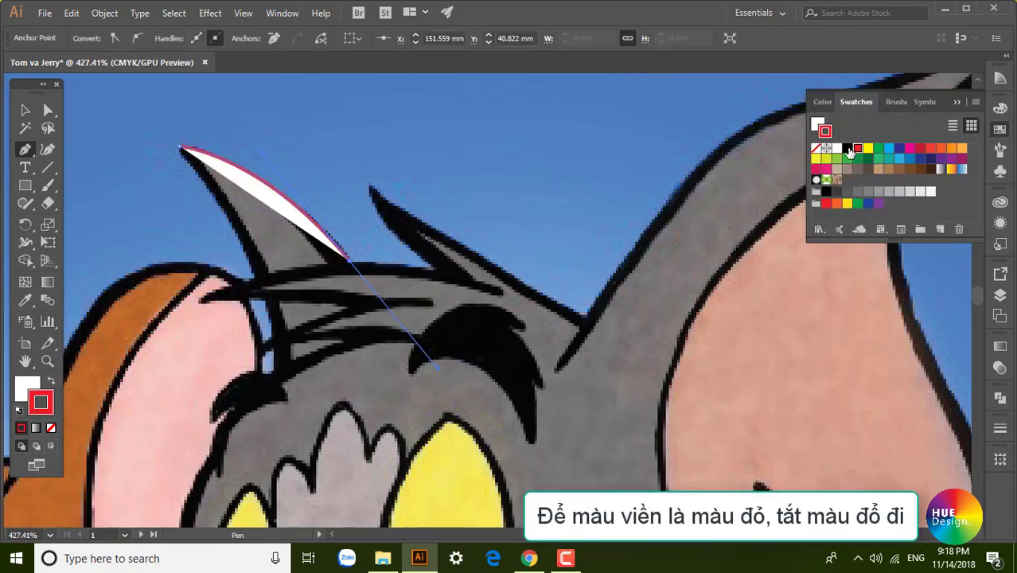
pyautogui.click(26, 388)
pyautogui.click(51, 427)
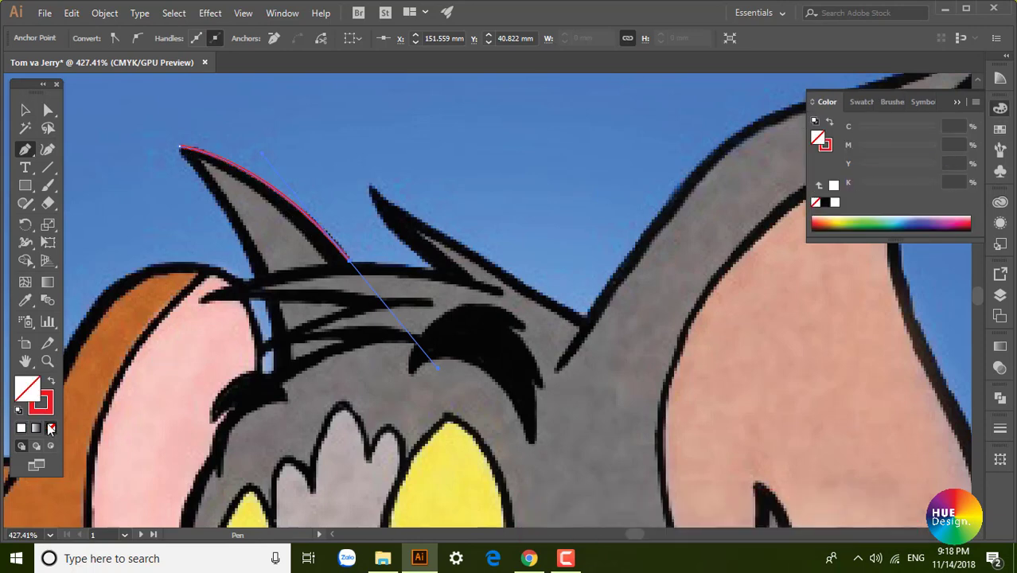
pyautogui.moveTo(399, 316); pyautogui.dragTo(362, 322)
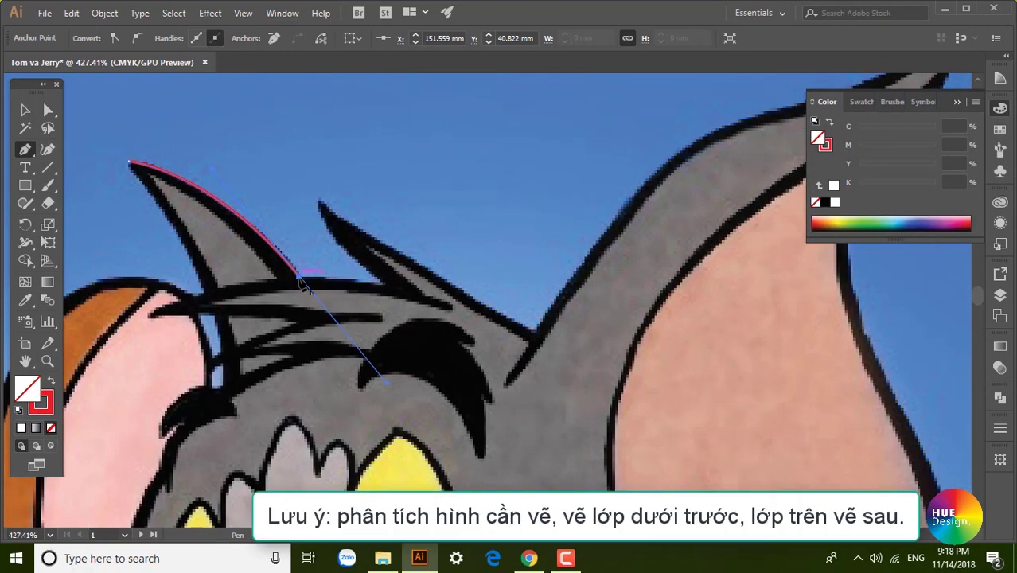
# Extend the head outline with anchors up to and along the second spike.
pyautogui.keyDown('alt'); pyautogui.click(298, 276); pyautogui.keyUp('alt')
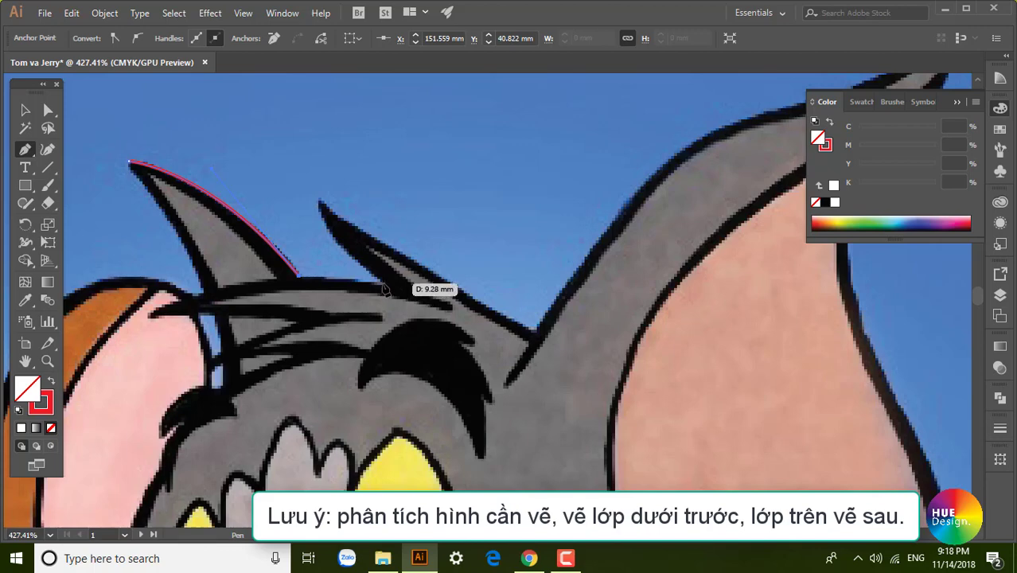
pyautogui.moveTo(385, 284); pyautogui.dragTo(423, 298)
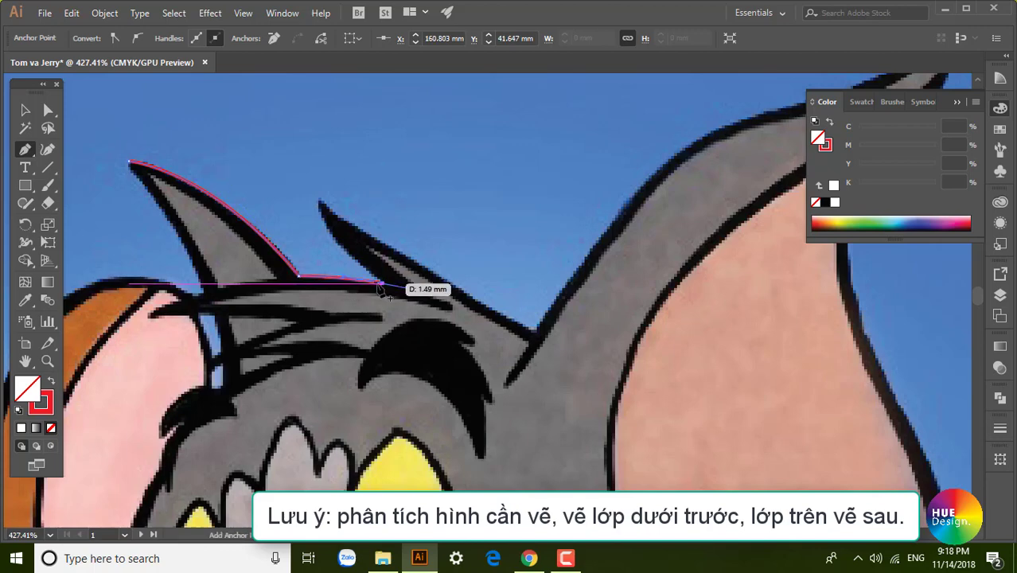
pyautogui.keyDown('alt'); pyautogui.click(383, 283); pyautogui.keyUp('alt')
pyautogui.click(320, 197)
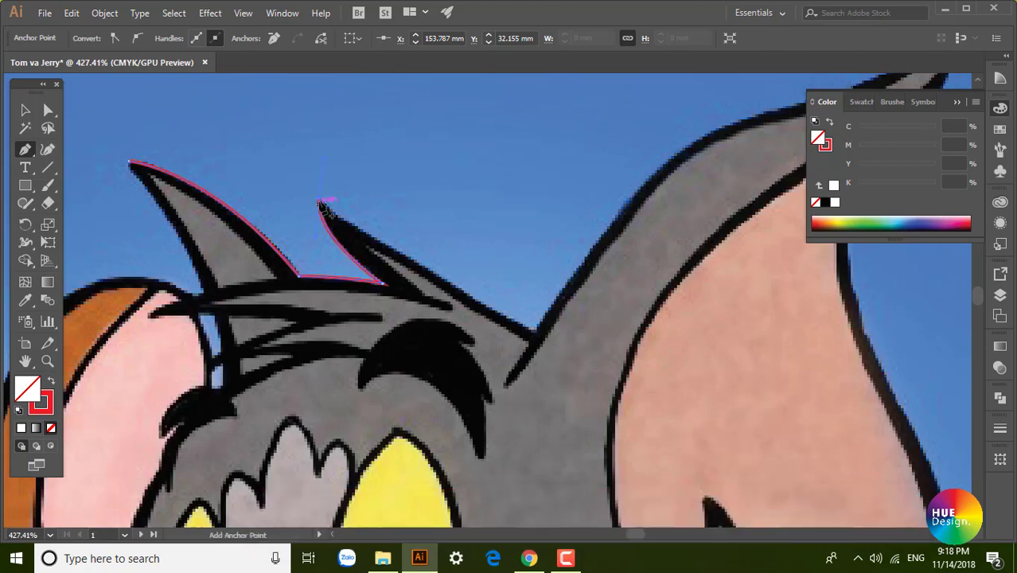
pyautogui.moveTo(439, 295); pyautogui.dragTo(367, 287)
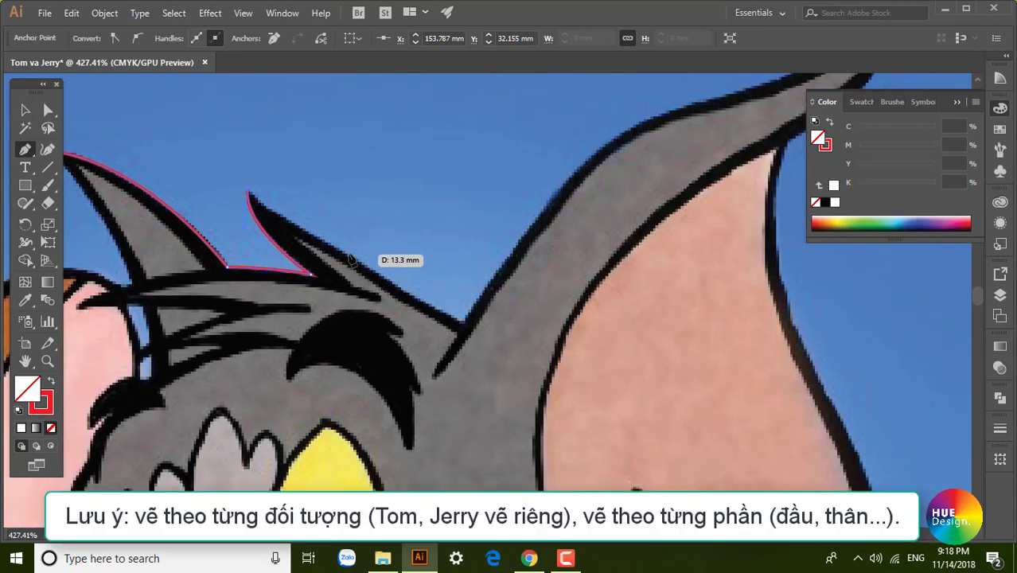
pyautogui.moveTo(326, 255); pyautogui.dragTo(384, 281)
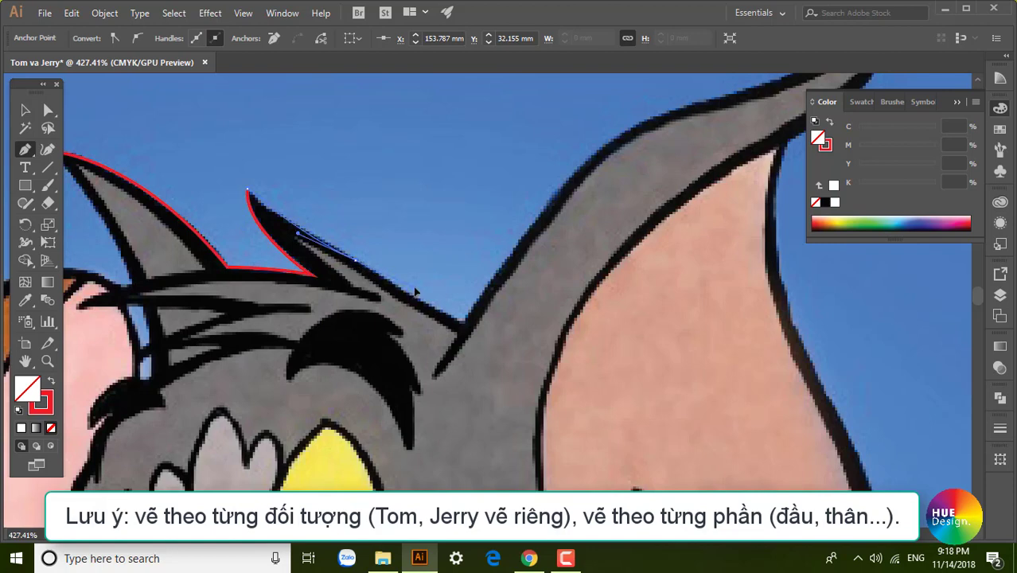
# Trace the outline along the right ear's base and outer edge to its tip.
pyautogui.moveTo(463, 320); pyautogui.dragTo(485, 320)
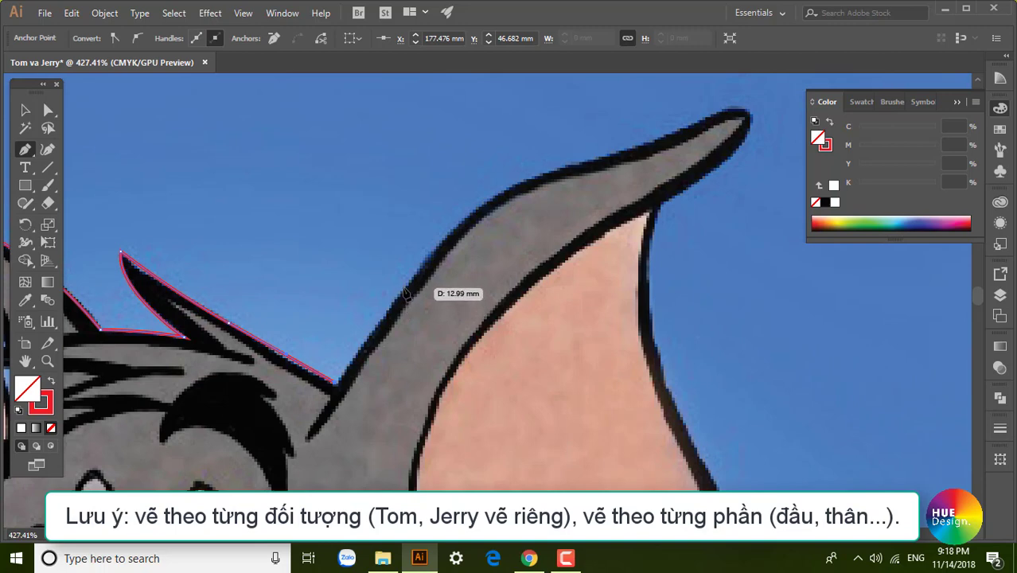
pyautogui.moveTo(485, 320); pyautogui.dragTo(406, 291)
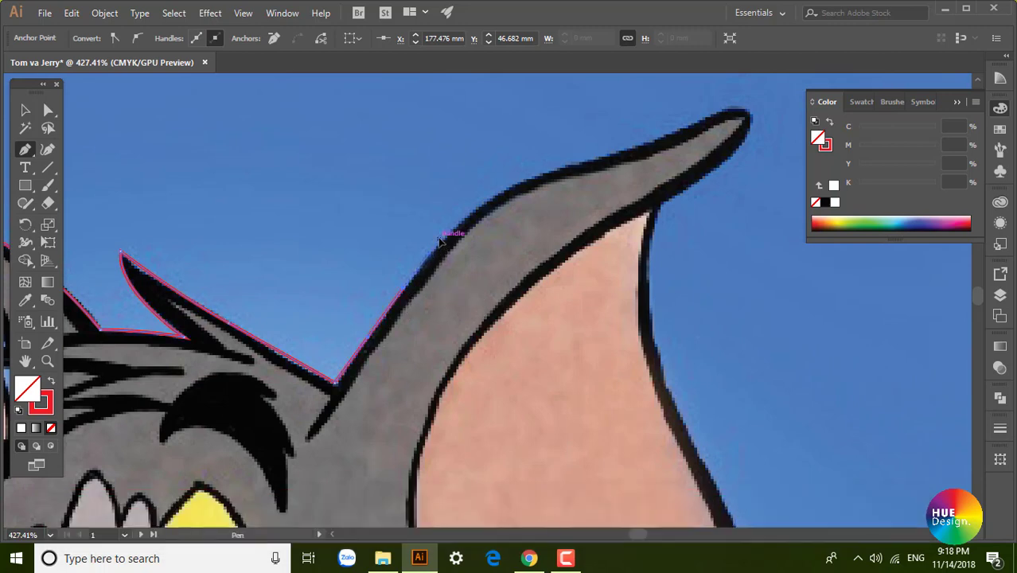
pyautogui.moveTo(448, 227)
pyautogui.mouseDown()
pyautogui.moveTo(479, 227)
pyautogui.moveTo(469, 246)
pyautogui.moveTo(480, 237)
pyautogui.mouseUp()
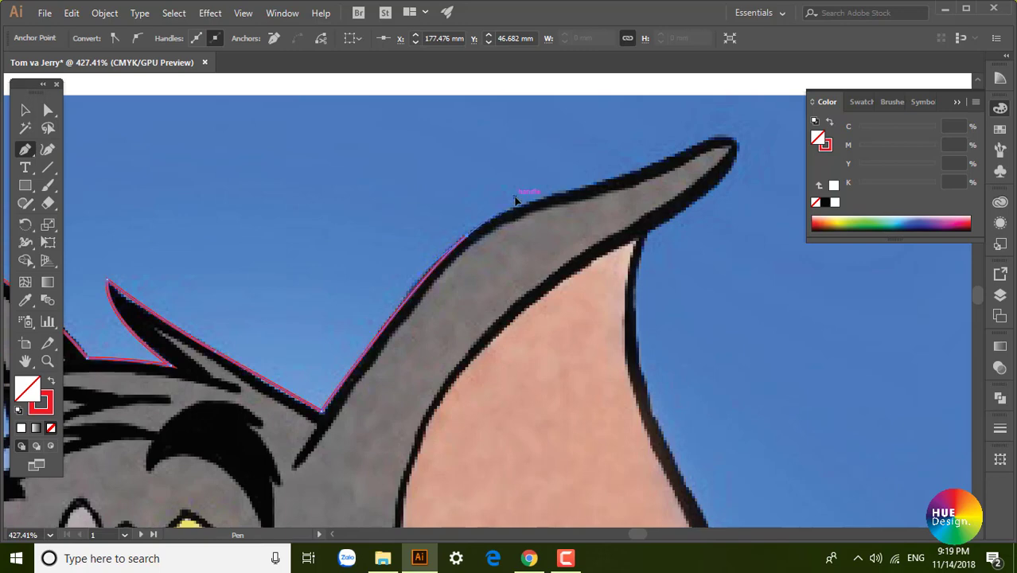
pyautogui.moveTo(636, 173); pyautogui.dragTo(651, 171)
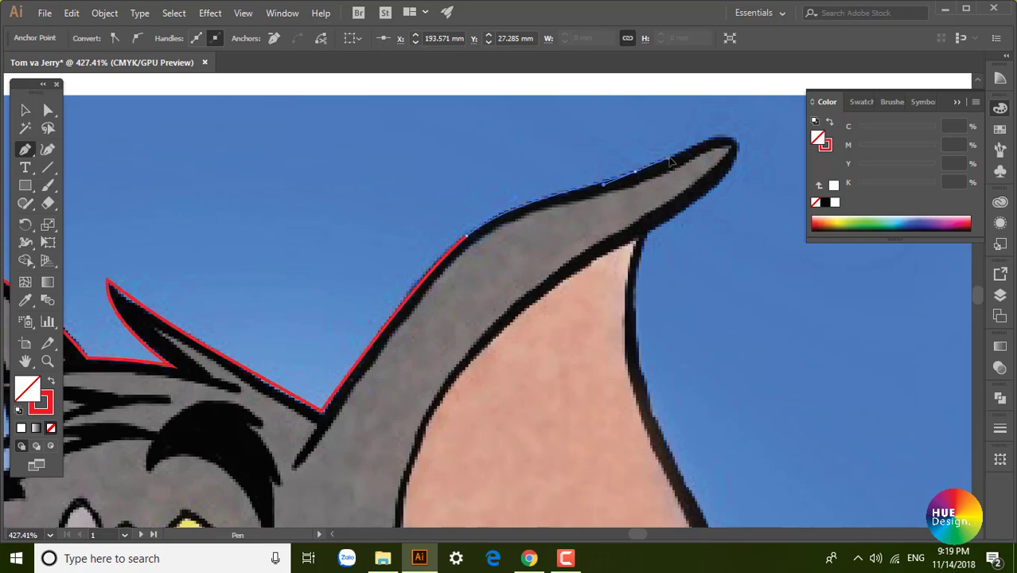
pyautogui.moveTo(722, 141); pyautogui.dragTo(709, 196)
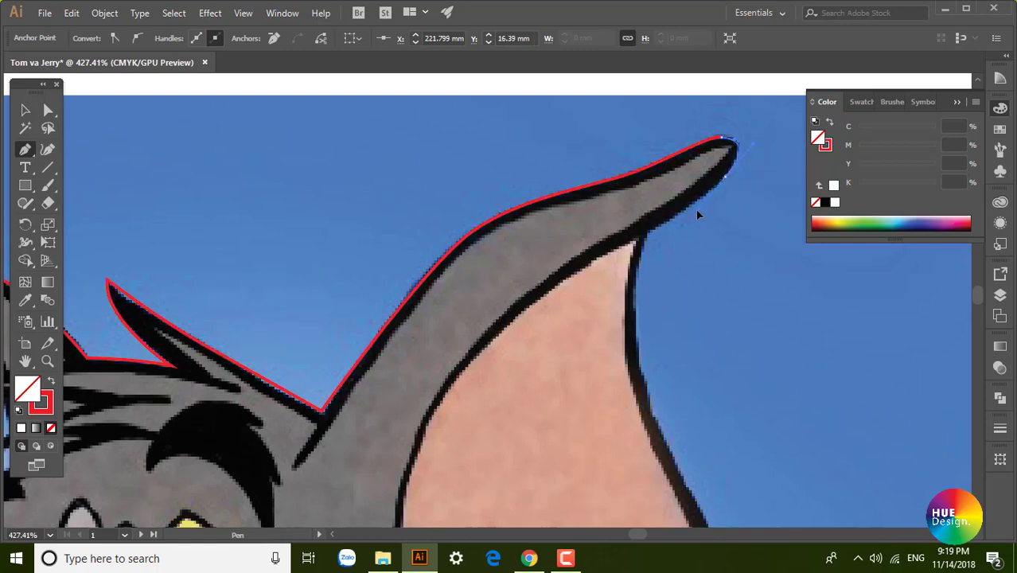
pyautogui.moveTo(692, 215); pyautogui.dragTo(579, 183)
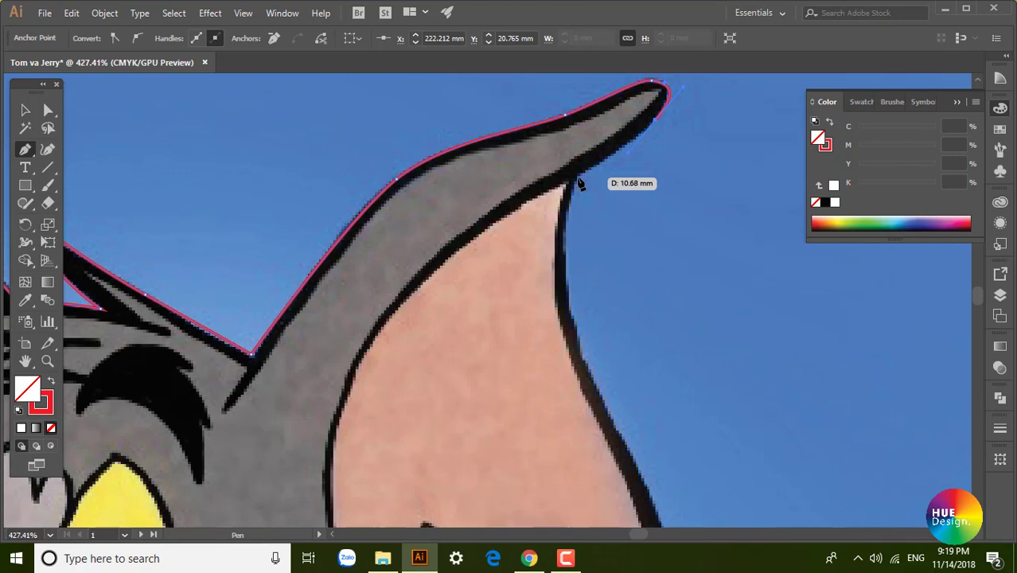
# Trace down the right ear's inner edge, ending with a corner anchor.
pyautogui.press('Escape')
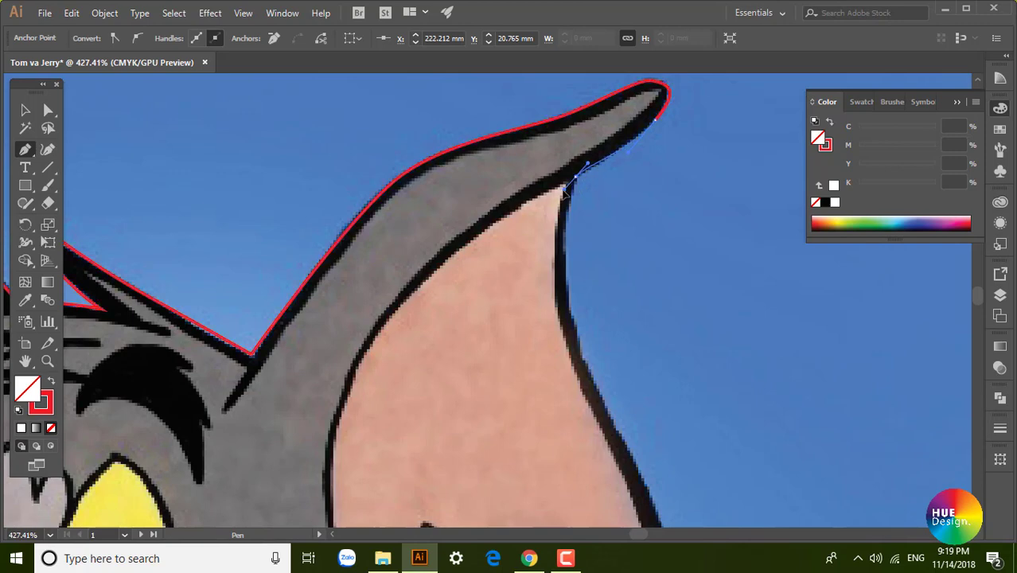
pyautogui.moveTo(567, 186); pyautogui.dragTo(487, 143)
pyautogui.moveTo(457, 310); pyautogui.dragTo(381, 418)
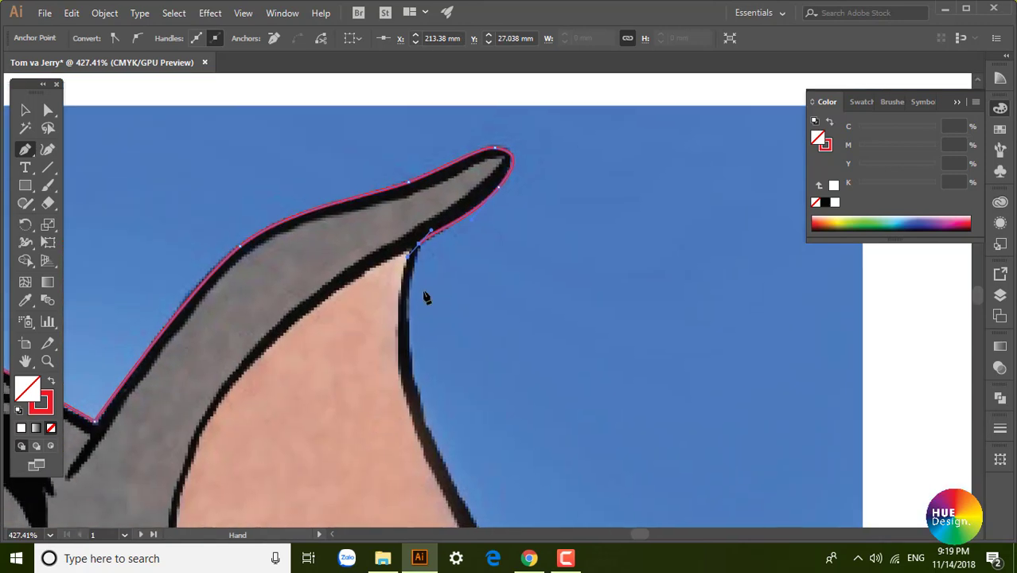
pyautogui.moveTo(409, 287); pyautogui.dragTo(347, 220)
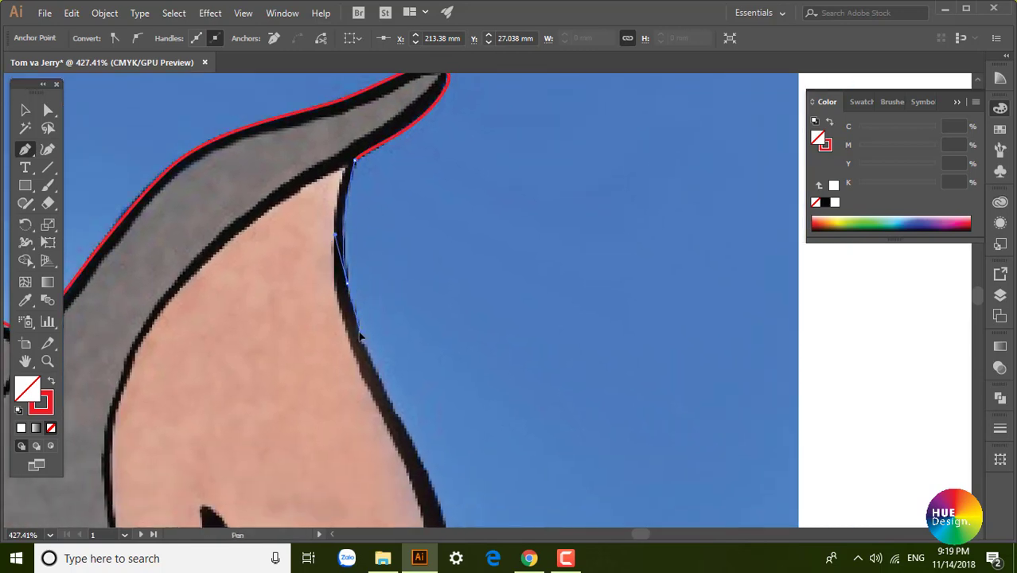
pyautogui.scroll(-3, 360, 338)
pyautogui.scroll(-2, 374, 303)
pyautogui.scroll(-1, 379, 295)
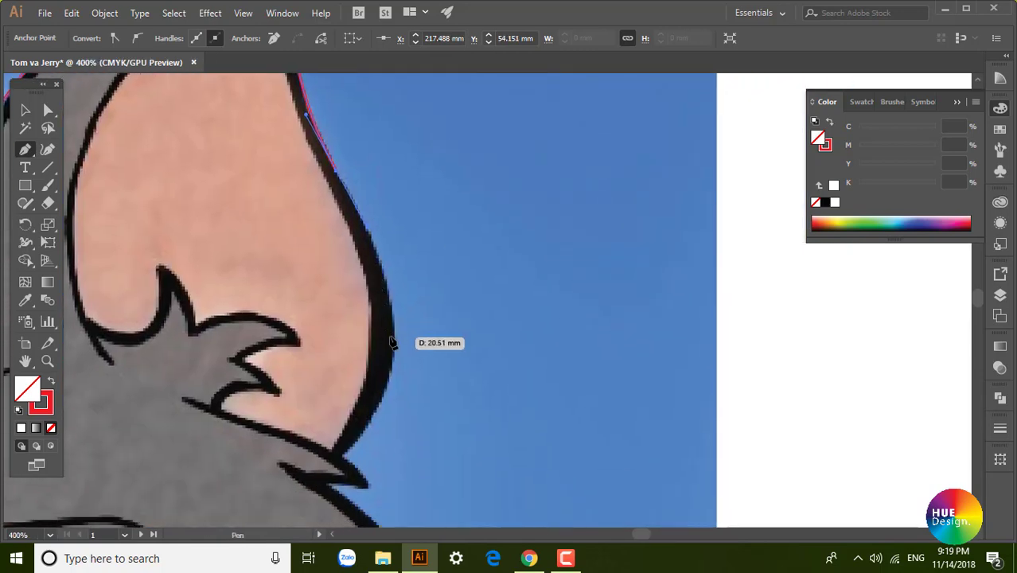
pyautogui.moveTo(392, 338); pyautogui.dragTo(390, 384)
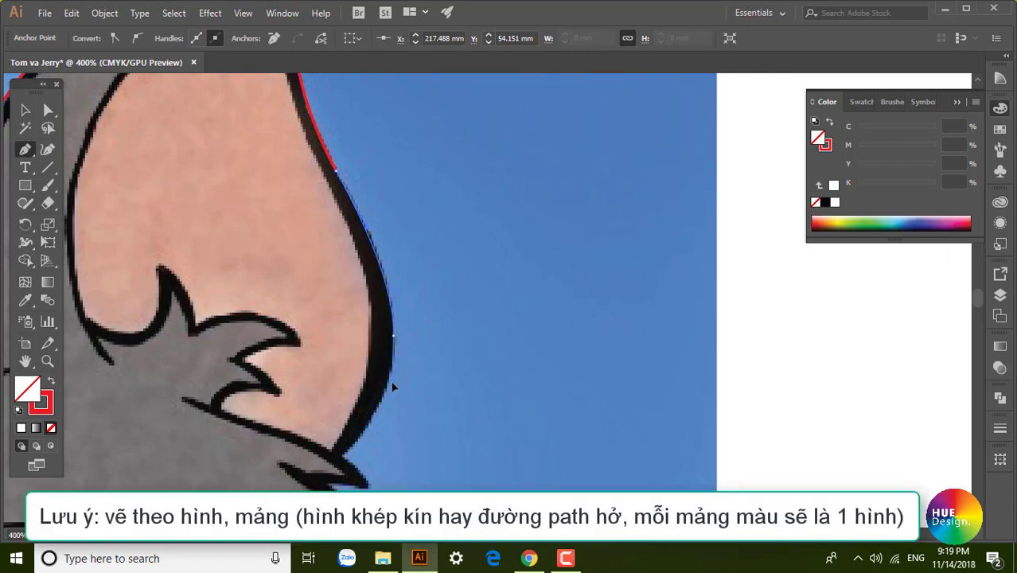
pyautogui.moveTo(392, 390)
pyautogui.mouseDown()
pyautogui.moveTo(430, 324)
pyautogui.moveTo(381, 389)
pyautogui.mouseUp()
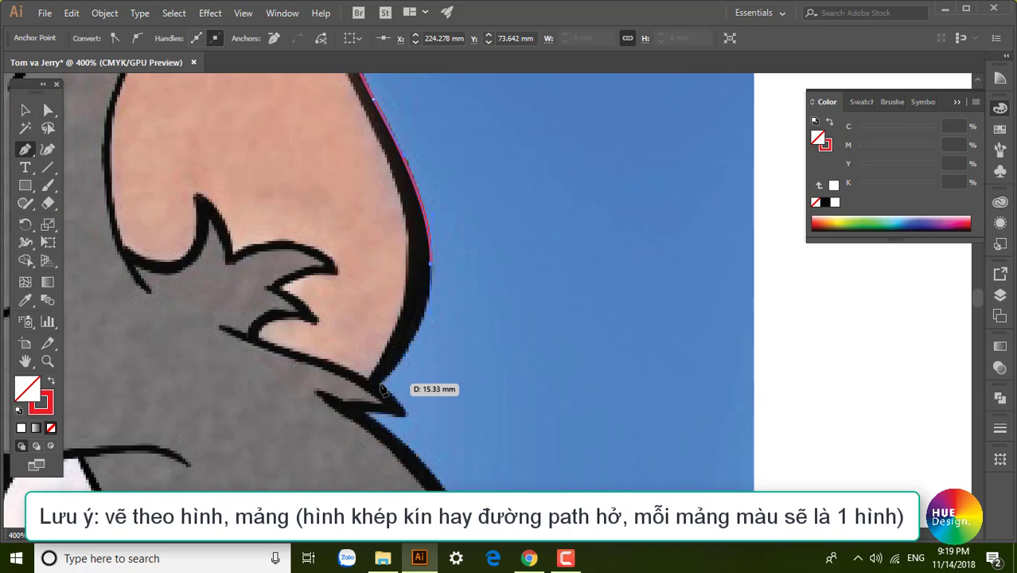
pyautogui.moveTo(336, 440); pyautogui.dragTo(335, 433)
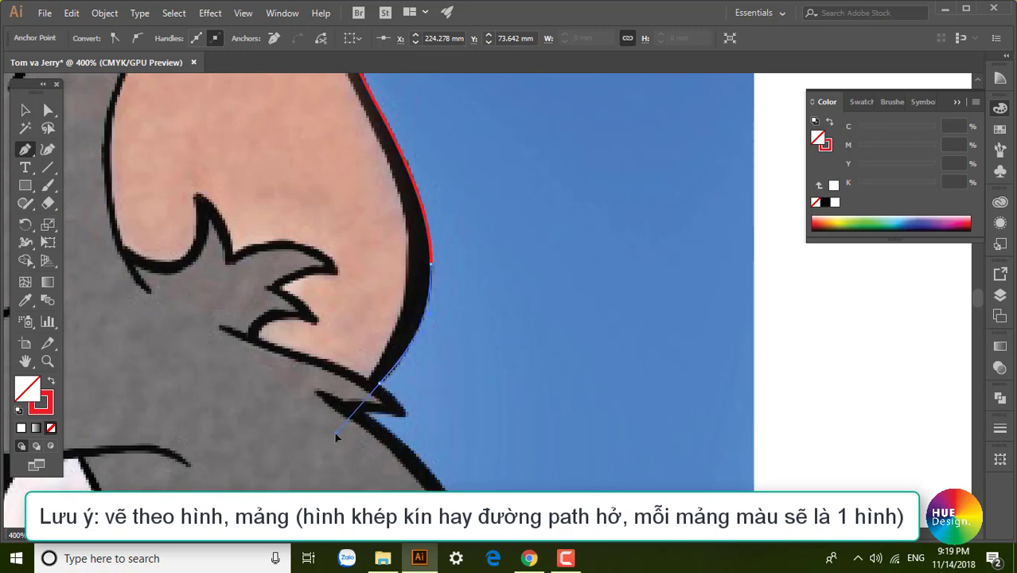
pyautogui.moveTo(378, 388); pyautogui.dragTo(379, 390)
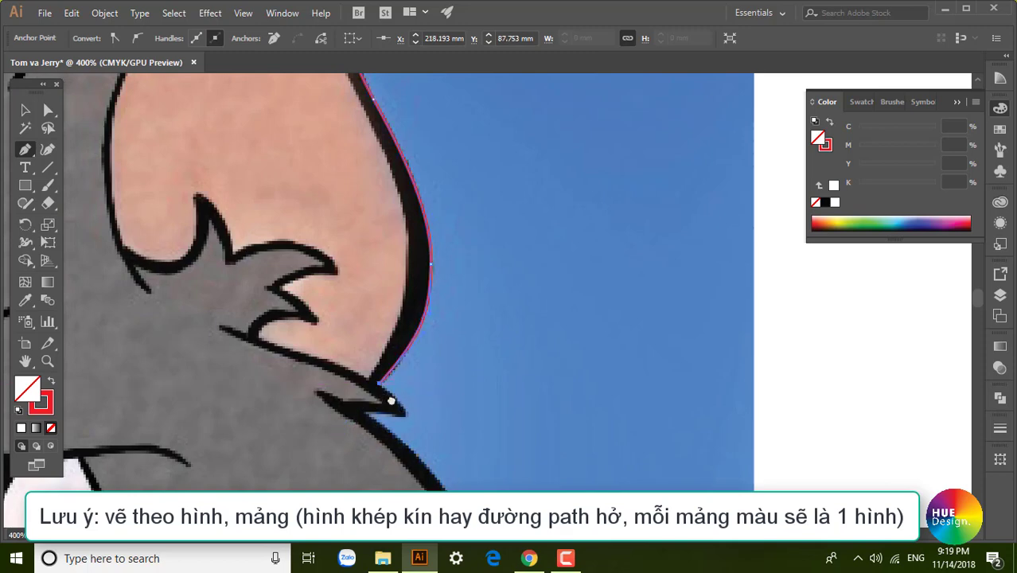
# Trace the cheek fur notch and fur spike, hugging the black outline.
pyautogui.scroll(3, 391, 398)
pyautogui.moveTo(379, 390)
pyautogui.mouseDown()
pyautogui.moveTo(454, 375)
pyautogui.moveTo(368, 368)
pyautogui.mouseUp()
pyautogui.keyDown('ctrl'); pyautogui.click(456, 396); pyautogui.keyUp('ctrl')
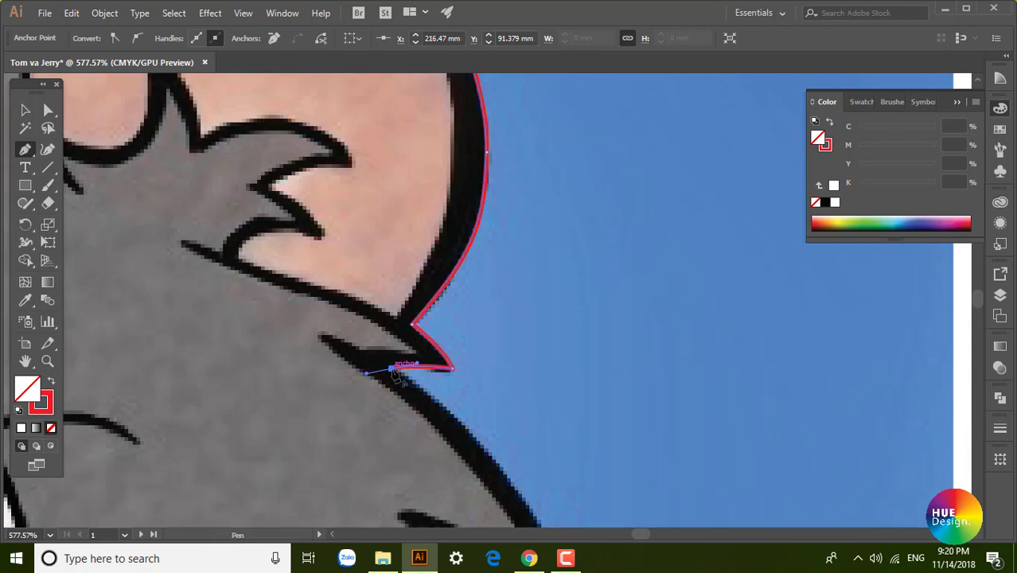
pyautogui.moveTo(420, 402)
pyautogui.mouseDown()
pyautogui.moveTo(408, 349)
pyautogui.moveTo(445, 404)
pyautogui.mouseUp()
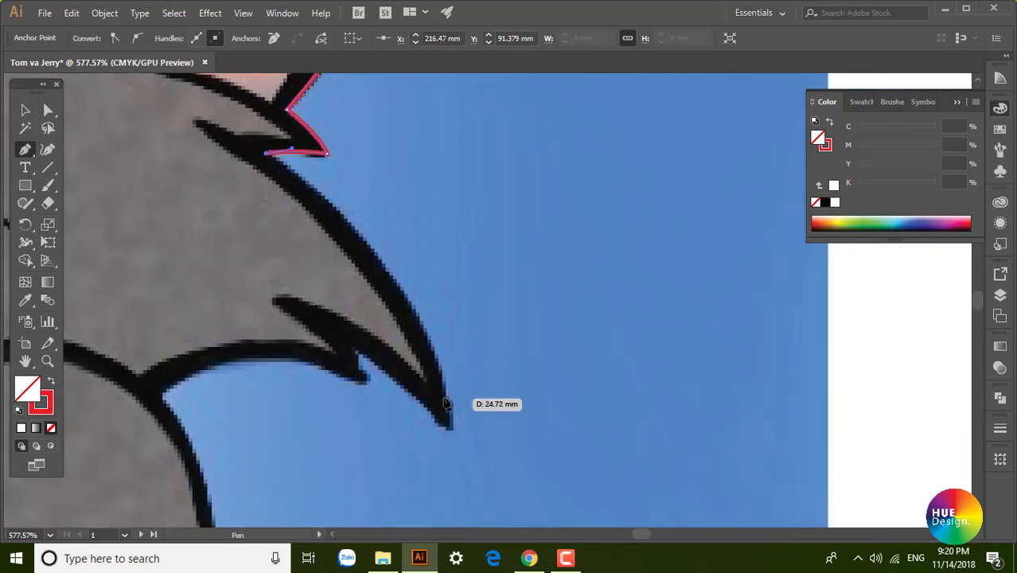
pyautogui.hotkey('ctrl', '-')
pyautogui.moveTo(581, 413); pyautogui.dragTo(490, 315)
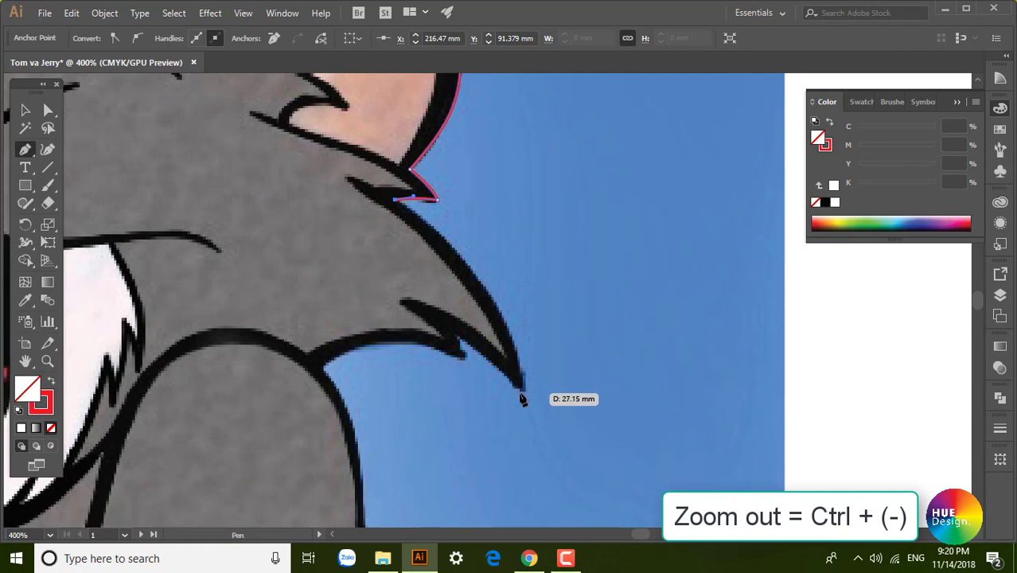
pyautogui.moveTo(523, 388); pyautogui.dragTo(529, 397)
pyautogui.moveTo(536, 439)
pyautogui.mouseDown()
pyautogui.moveTo(535, 505)
pyautogui.moveTo(538, 422)
pyautogui.mouseUp()
pyautogui.click(527, 392)
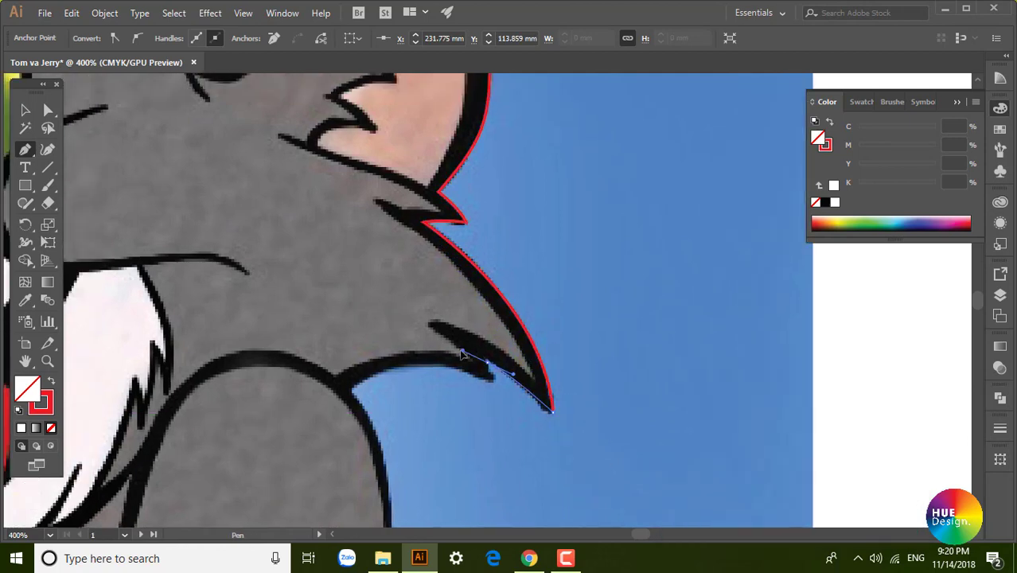
pyautogui.moveTo(488, 364); pyautogui.dragTo(495, 394)
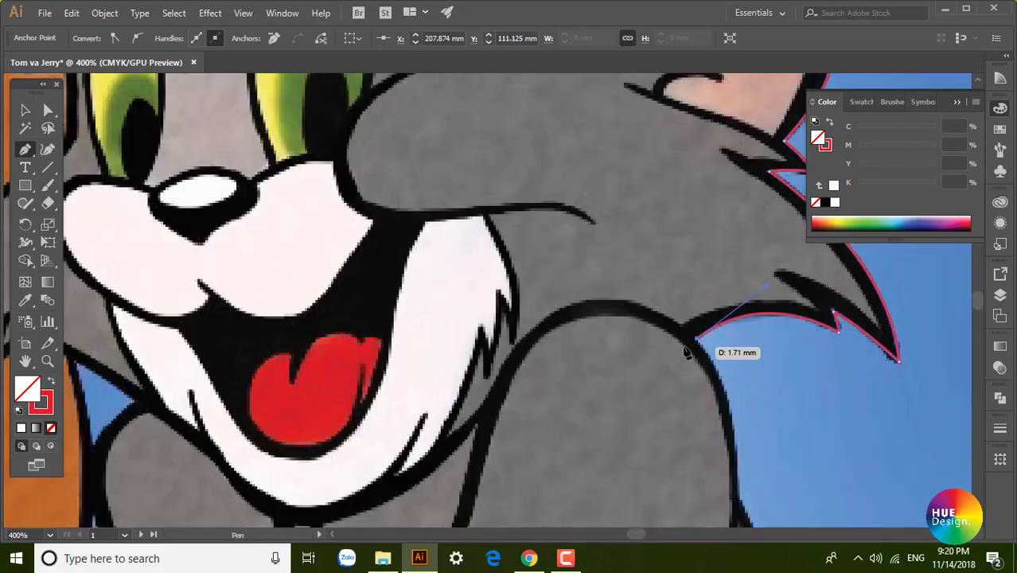
# Trace the jawline beneath Tom's mouth and chin with curved anchors.
pyautogui.moveTo(277, 439); pyautogui.dragTo(685, 354)
pyautogui.click(688, 353)
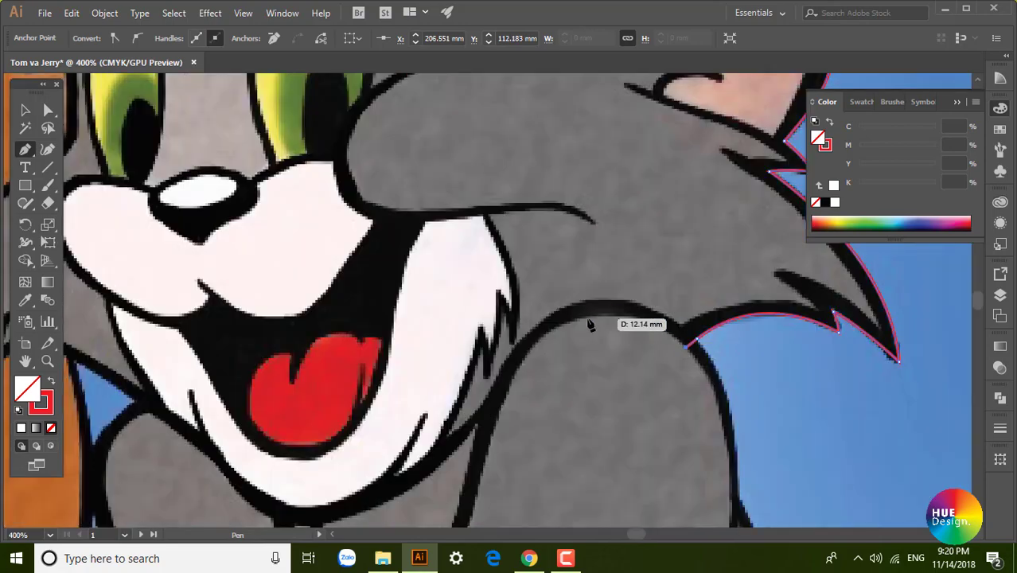
pyautogui.moveTo(586, 324); pyautogui.dragTo(528, 339)
pyautogui.moveTo(493, 408)
pyautogui.mouseDown()
pyautogui.moveTo(600, 378)
pyautogui.moveTo(539, 415)
pyautogui.mouseUp()
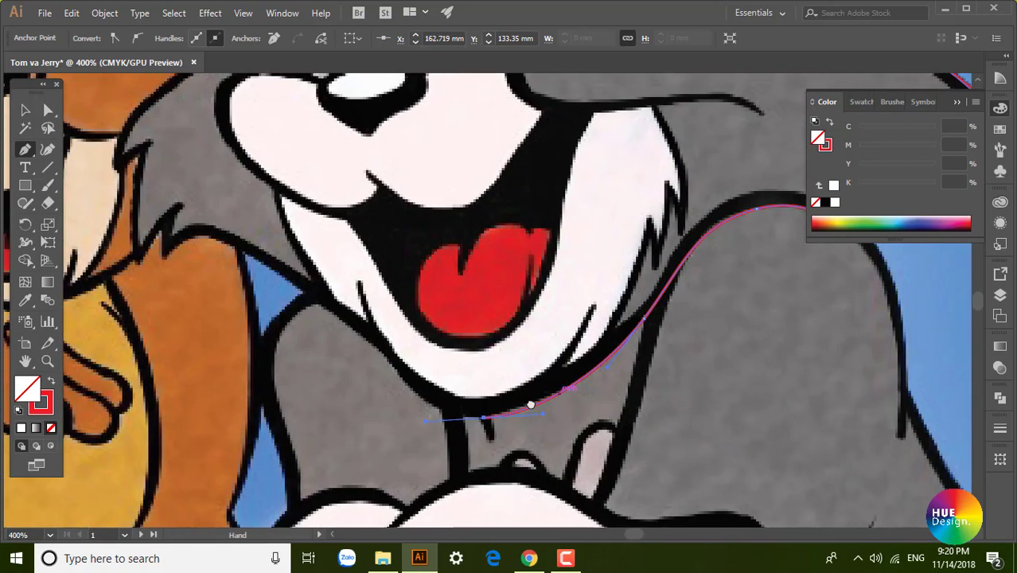
pyautogui.moveTo(391, 382); pyautogui.dragTo(499, 394)
pyautogui.moveTo(402, 336); pyautogui.dragTo(494, 415)
pyautogui.moveTo(574, 464); pyautogui.dragTo(386, 351)
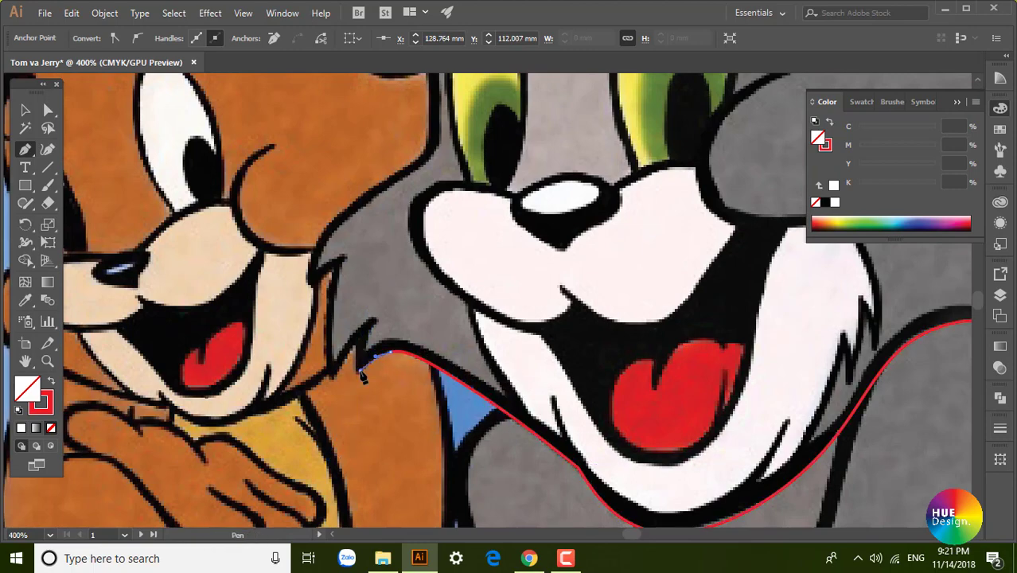
pyautogui.moveTo(330, 334); pyautogui.dragTo(414, 354)
# Trace up Tom's left cheek fur and the side of the head toward the left ear.
pyautogui.moveTo(410, 390); pyautogui.dragTo(453, 288)
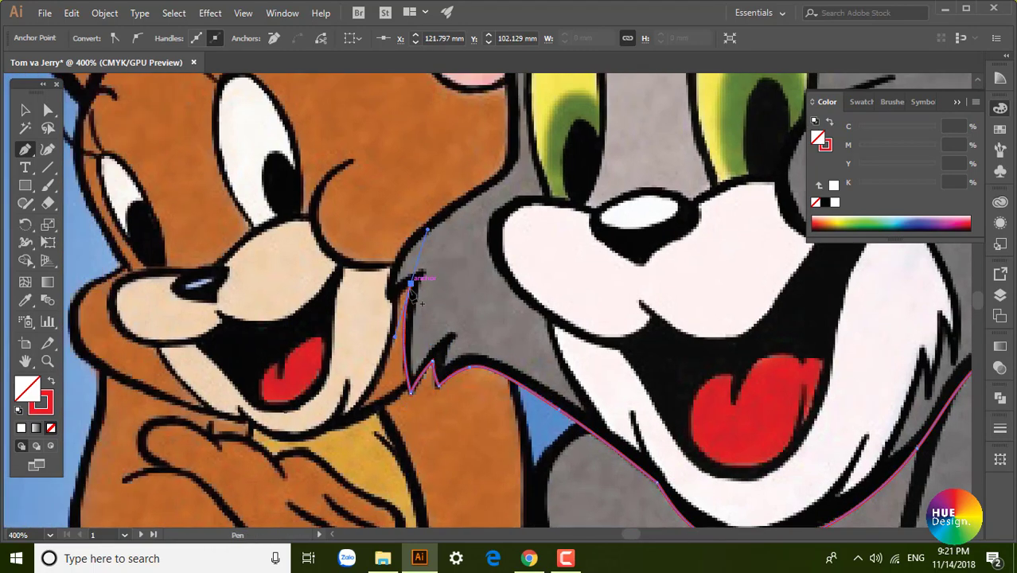
pyautogui.moveTo(390, 299)
pyautogui.mouseDown()
pyautogui.moveTo(412, 256)
pyautogui.moveTo(362, 291)
pyautogui.mouseUp()
pyautogui.moveTo(473, 186); pyautogui.dragTo(442, 375)
pyautogui.moveTo(369, 419)
pyautogui.mouseDown()
pyautogui.moveTo(448, 391)
pyautogui.moveTo(430, 391)
pyautogui.mouseUp()
pyautogui.moveTo(466, 318); pyautogui.dragTo(441, 422)
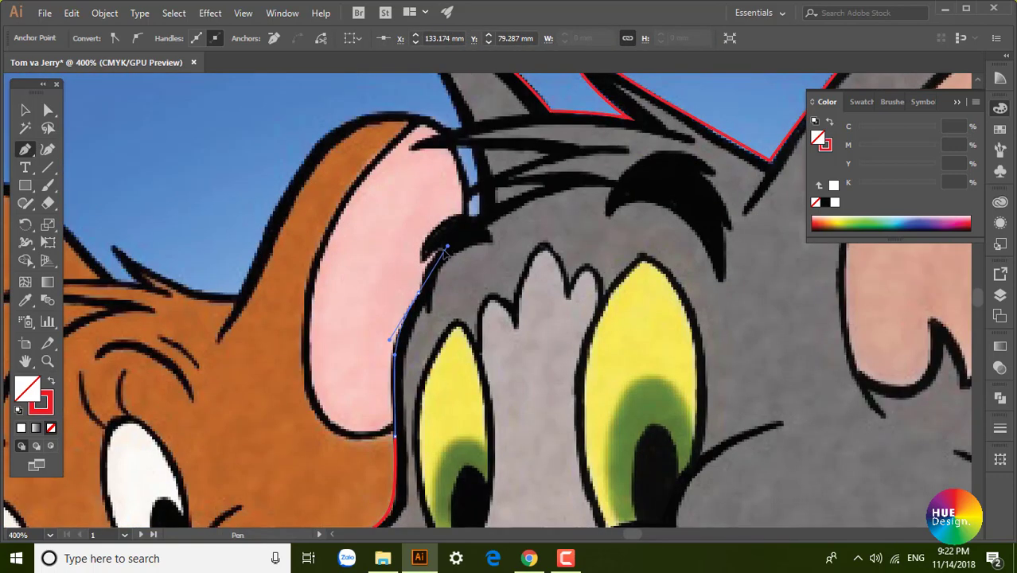
pyautogui.moveTo(426, 259); pyautogui.dragTo(455, 244)
# Close the head outline on its starting point, undoing one misplaced anchor.
pyautogui.scroll(5, 456, 244)
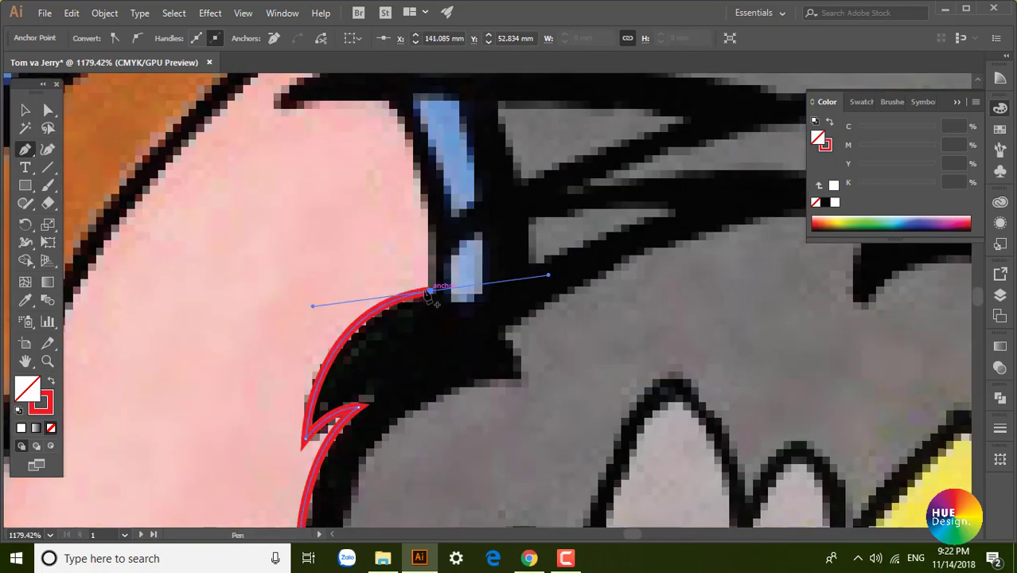
pyautogui.moveTo(431, 289); pyautogui.dragTo(545, 273)
pyautogui.hotkey('ctrl', 'z')
pyautogui.moveTo(491, 361); pyautogui.dragTo(352, 318)
pyautogui.scroll(-2, 466, 336)
pyautogui.scroll(-1, 466, 336)
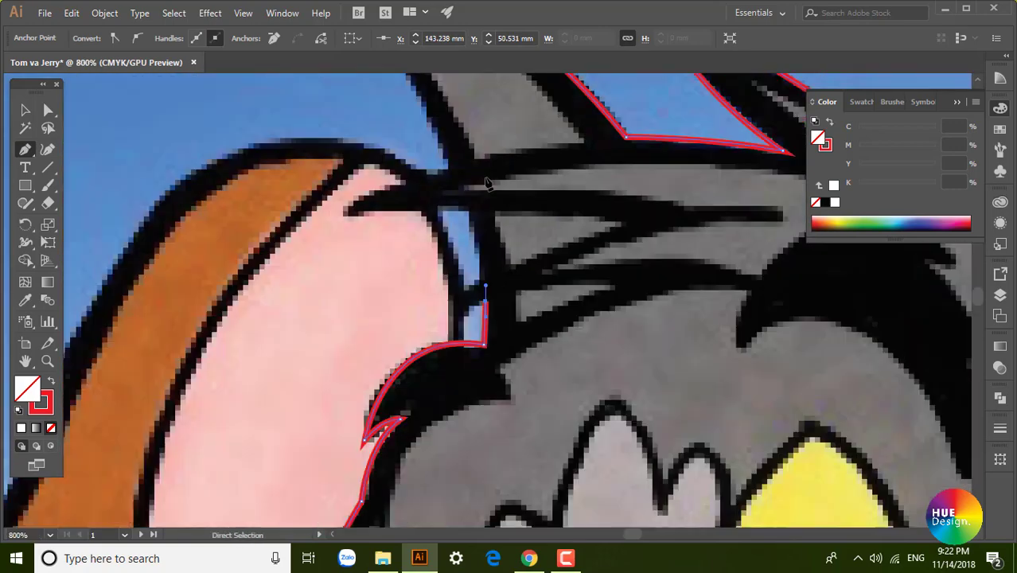
pyautogui.scroll(3, 326, 188)
pyautogui.scroll(3, 239, 171)
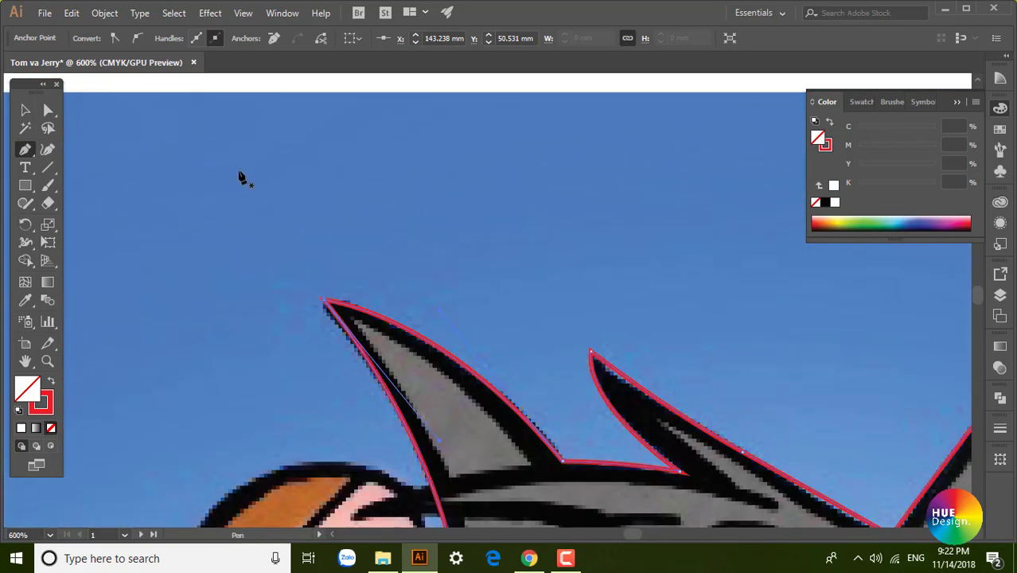
pyautogui.scroll(-4, 461, 214)
pyautogui.scroll(-2, 461, 214)
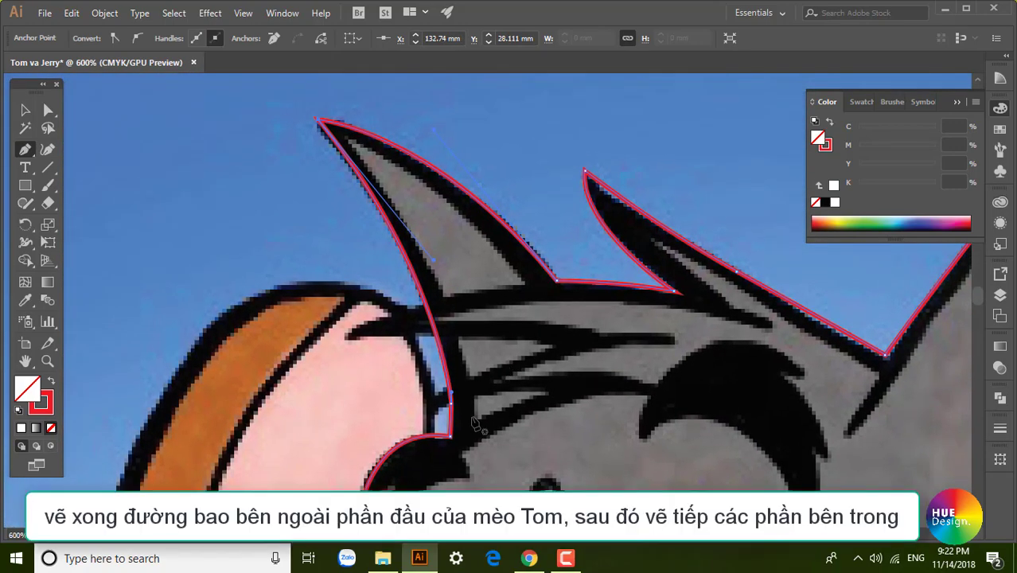
# Select the finished head outline path with the Direct Selection tool.
pyautogui.press('a')
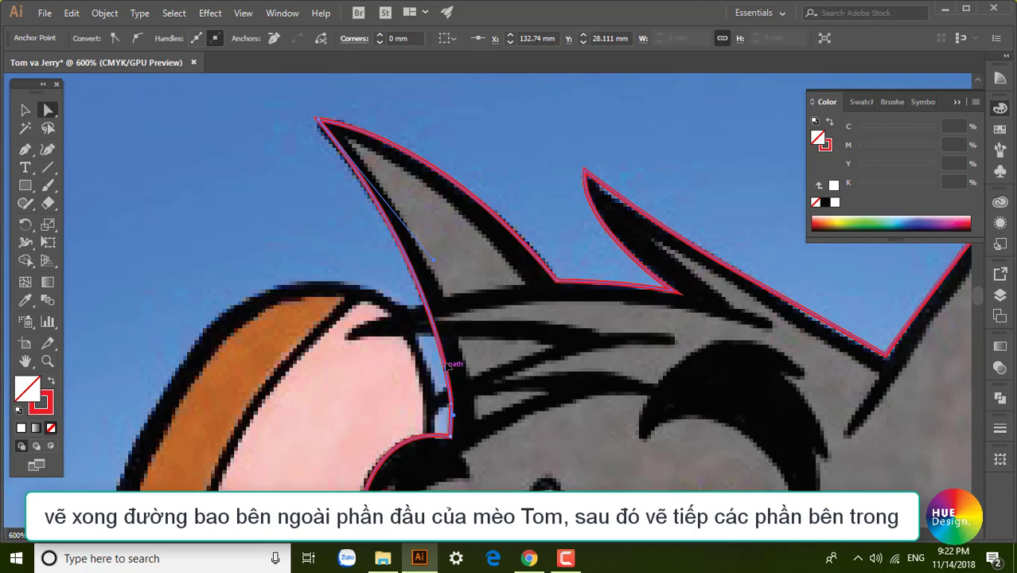
pyautogui.click(445, 363)
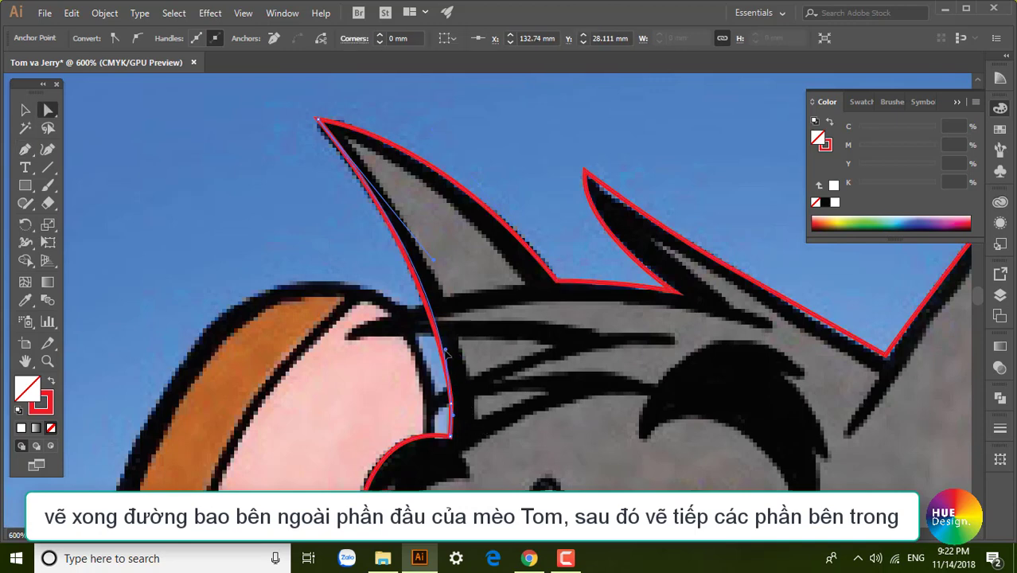
pyautogui.click(446, 354)
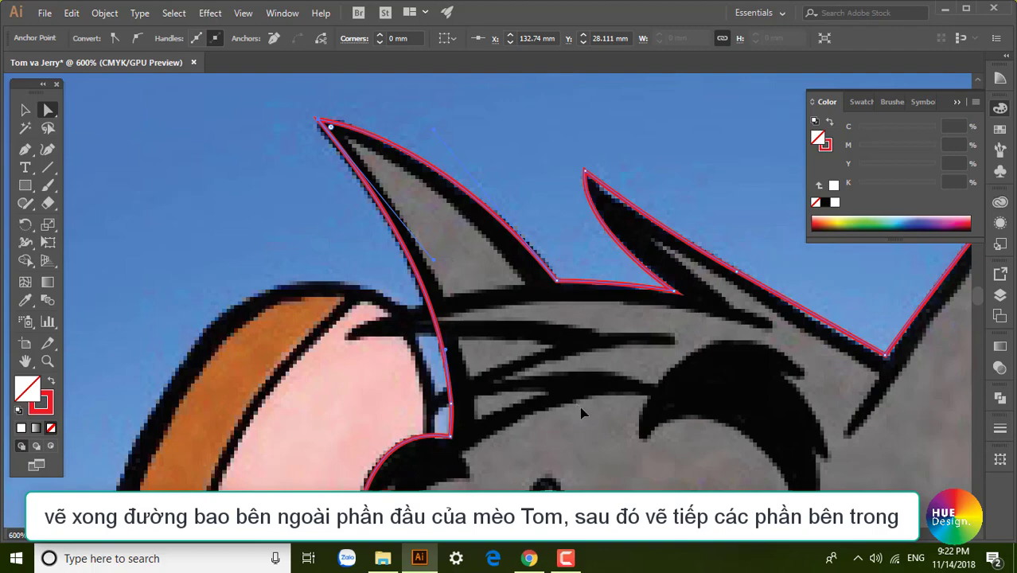
pyautogui.scroll(-2, 583, 414)
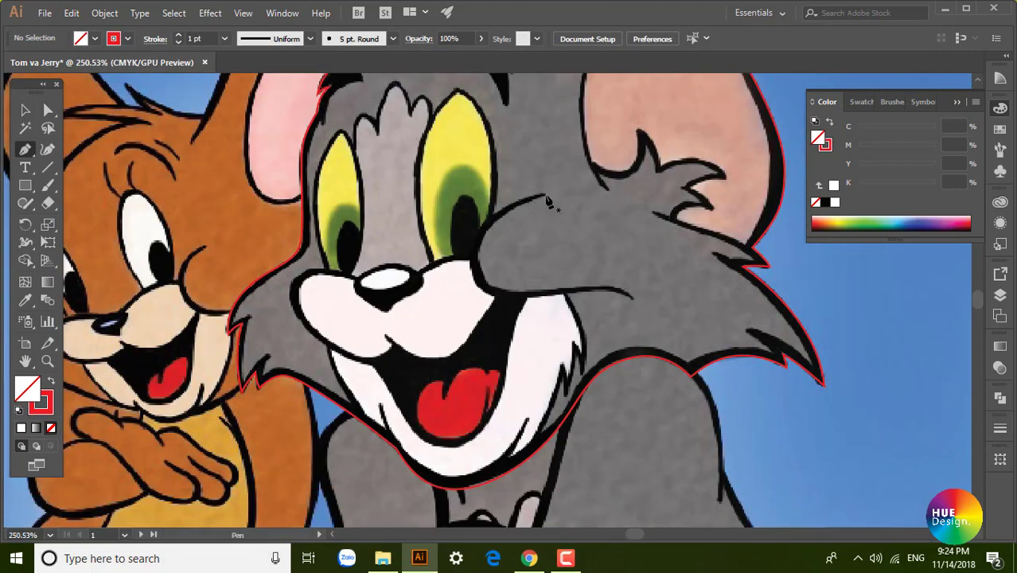
# Draw the curved cheek line beside Tom's eye with the Pen tool.
pyautogui.moveTo(544, 195)
pyautogui.mouseDown()
pyautogui.moveTo(481, 283)
pyautogui.moveTo(504, 345)
pyautogui.mouseUp()
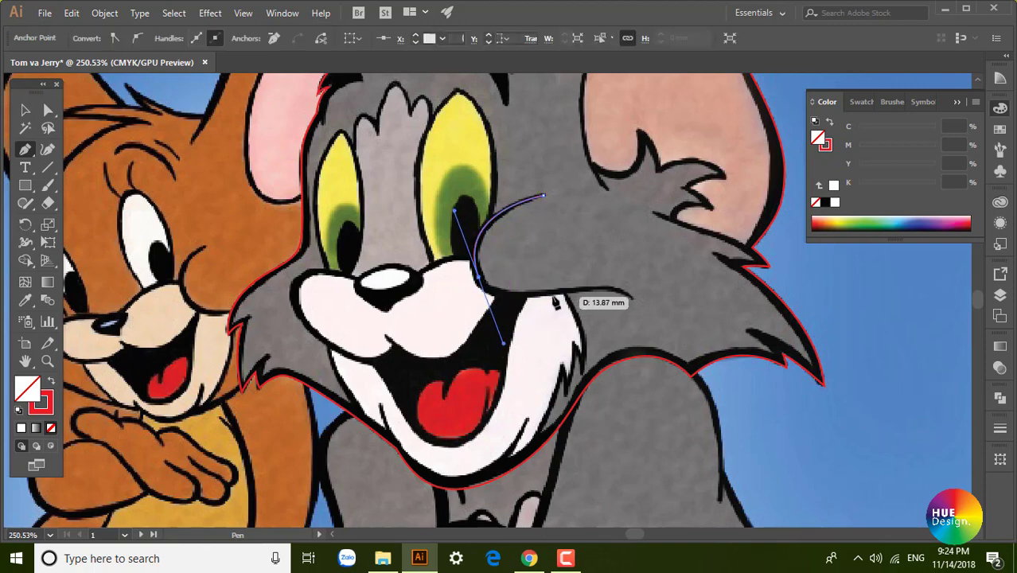
pyautogui.moveTo(633, 300); pyautogui.dragTo(649, 316)
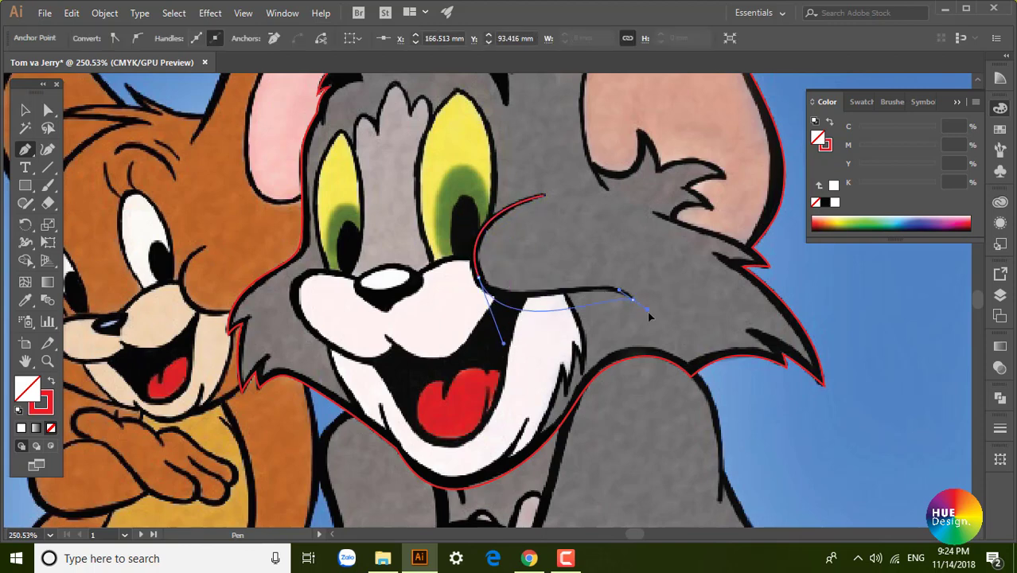
pyautogui.moveTo(708, 341); pyautogui.dragTo(680, 338)
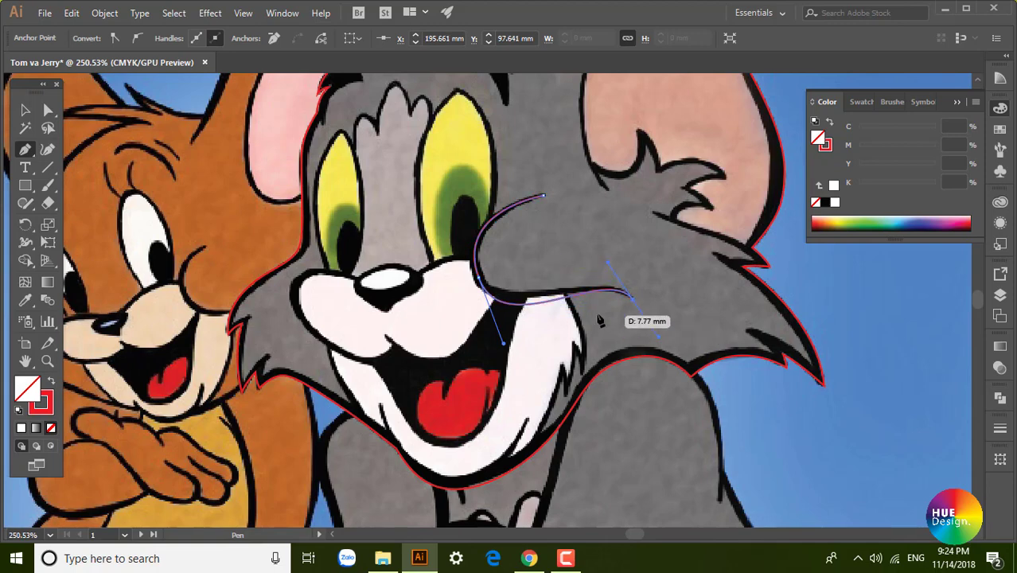
# Reshape the cheek curve's bend by adjusting its anchor and handles with Direct Selection.
pyautogui.press('ctrl')
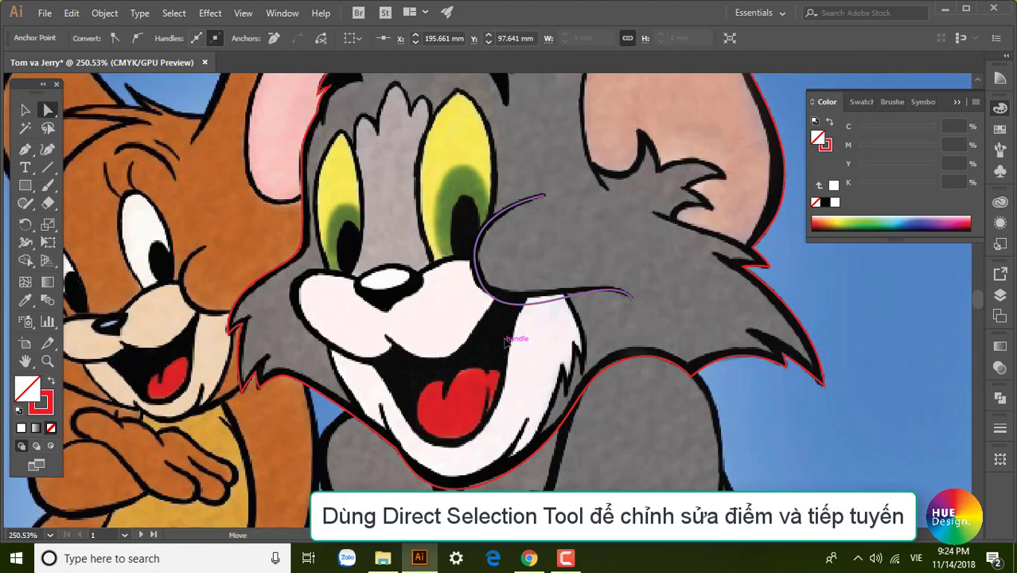
pyautogui.moveTo(505, 340); pyautogui.dragTo(498, 335)
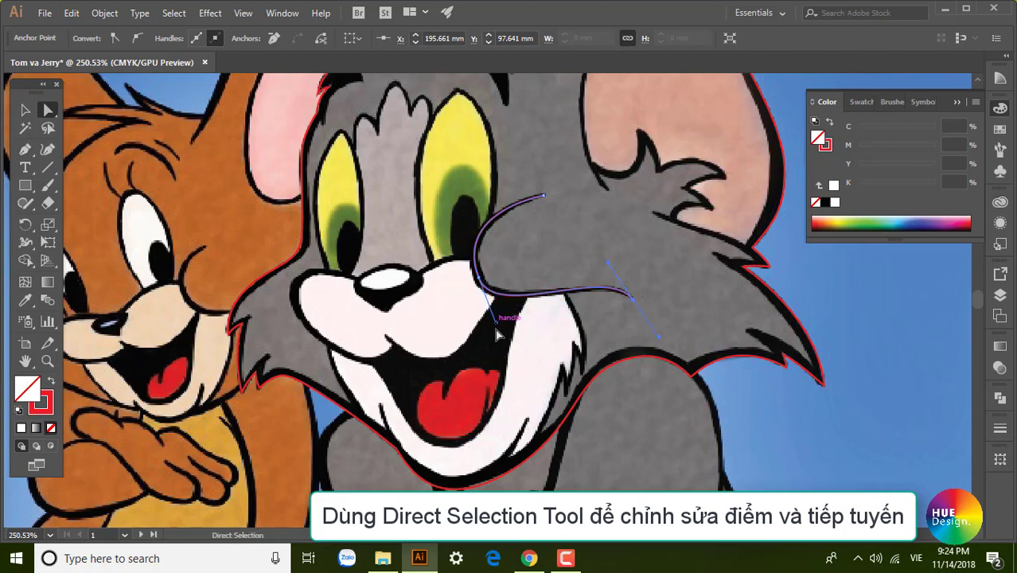
pyautogui.click(26, 112)
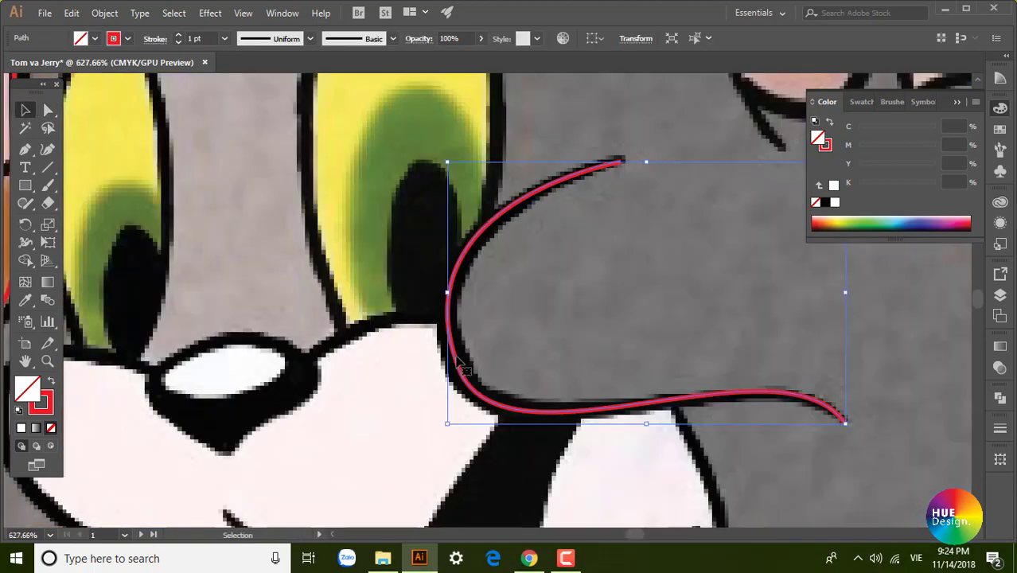
pyautogui.press('a')
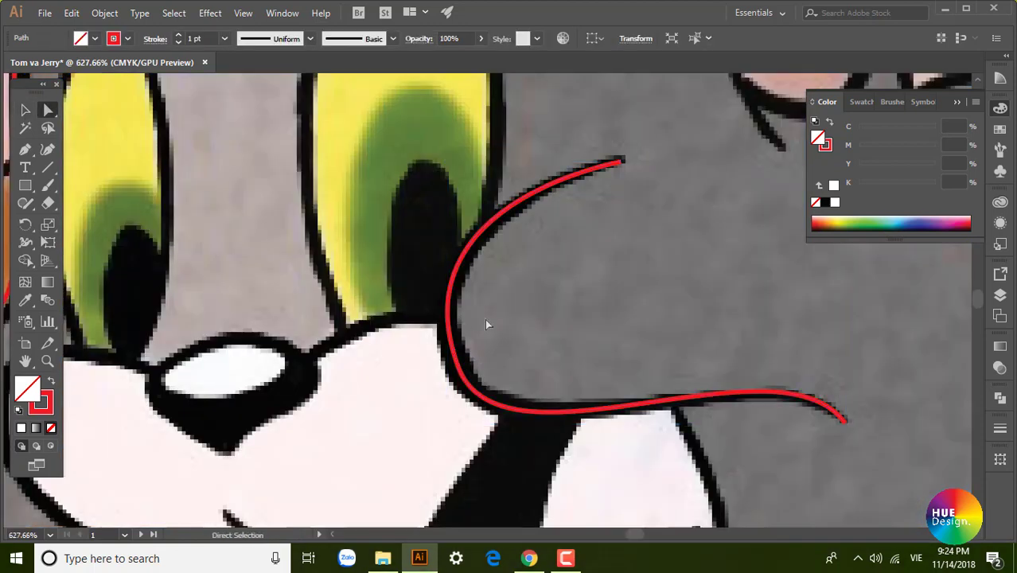
pyautogui.click(458, 367)
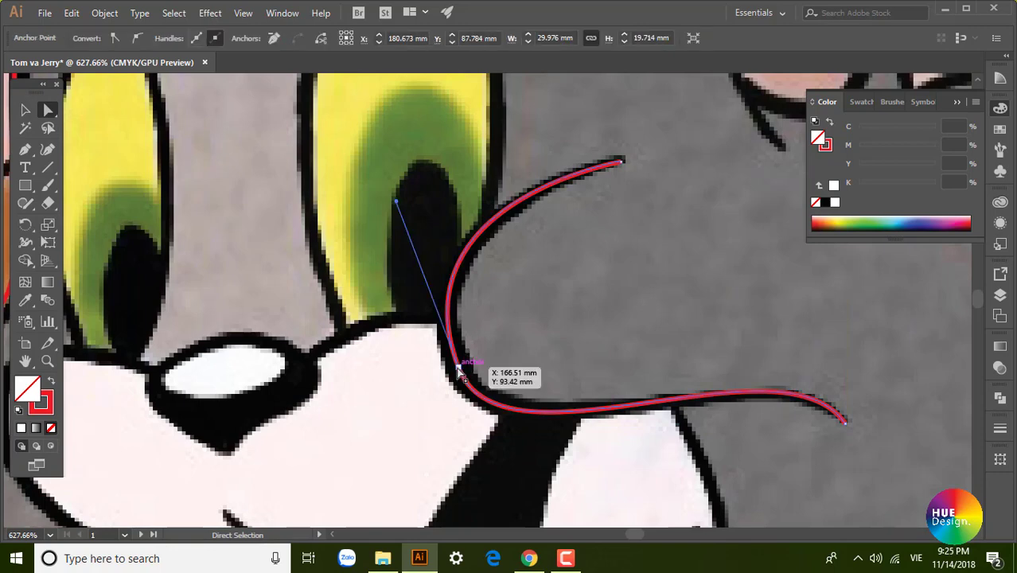
pyautogui.click(460, 367)
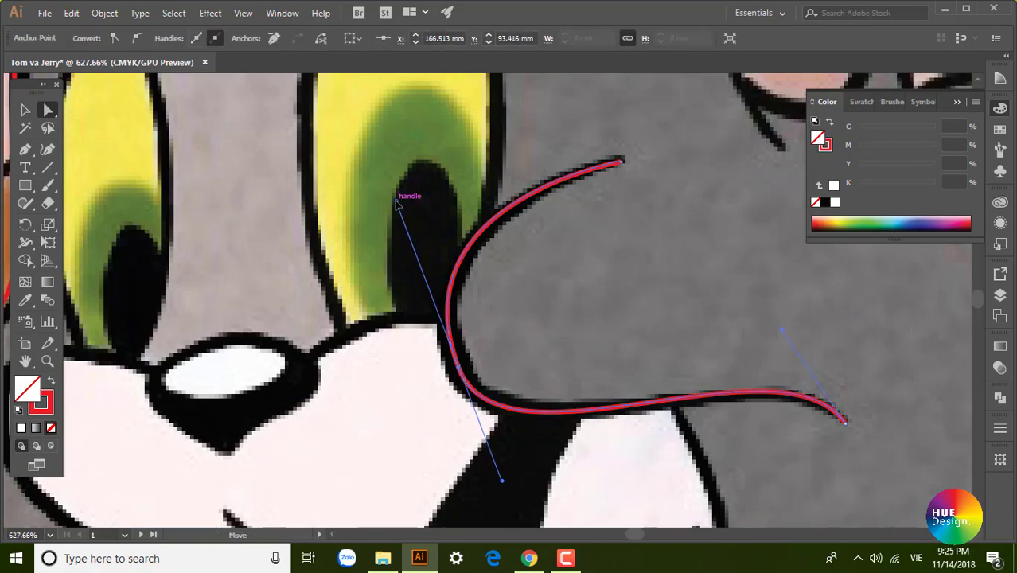
pyautogui.moveTo(396, 201); pyautogui.dragTo(402, 214)
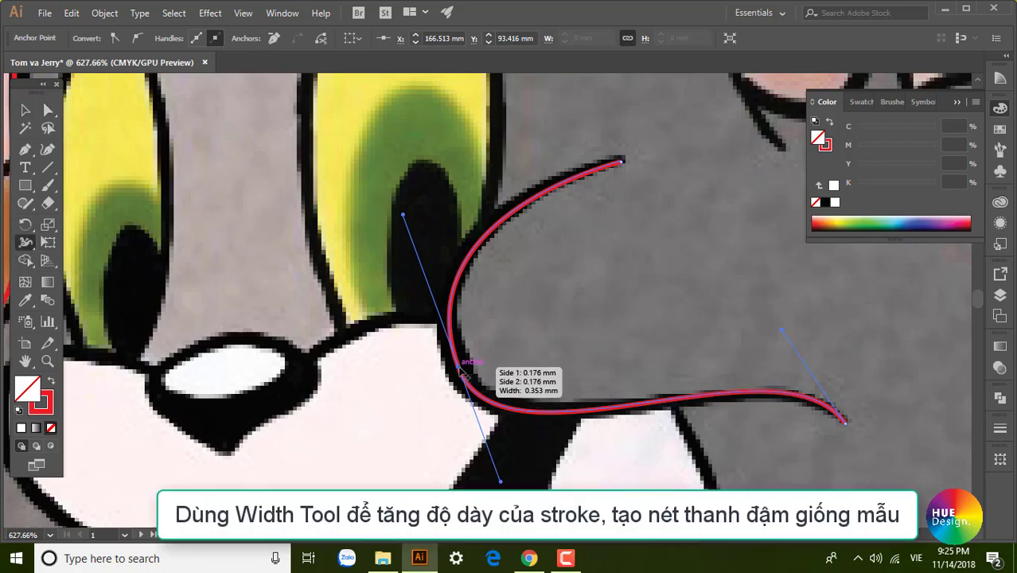
# Widen the cheek stroke around its bend with the Width tool.
pyautogui.moveTo(459, 368); pyautogui.dragTo(470, 368)
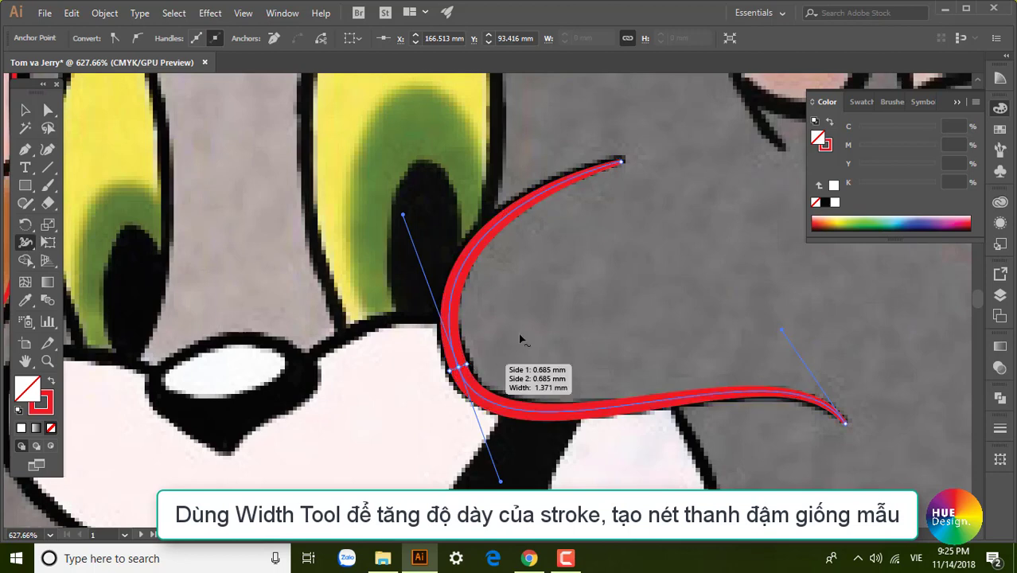
pyautogui.press('v')
pyautogui.click(655, 348)
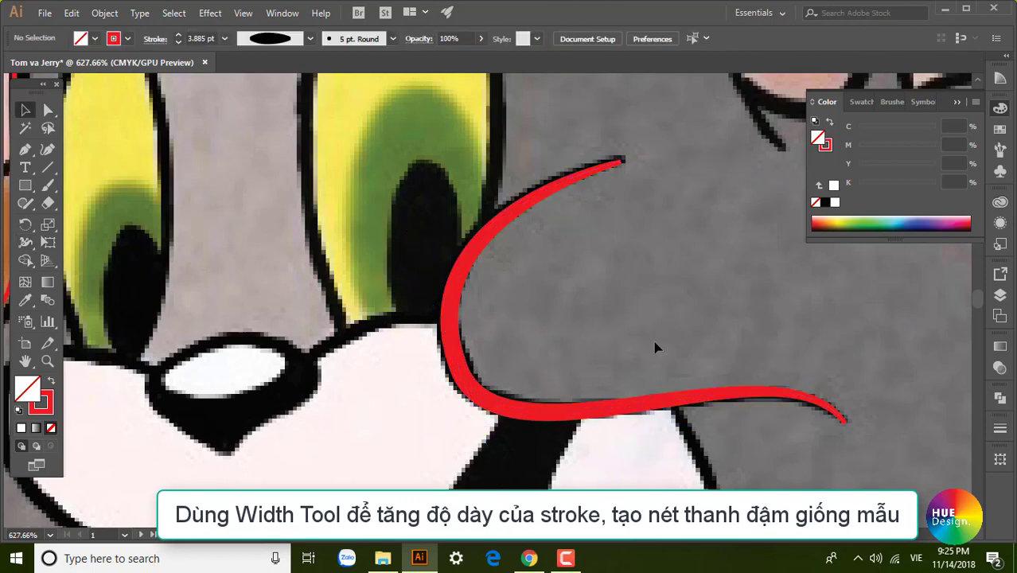
# Set the cheek path's stroke to Round Cap, then zoom out.
pyautogui.click(613, 413)
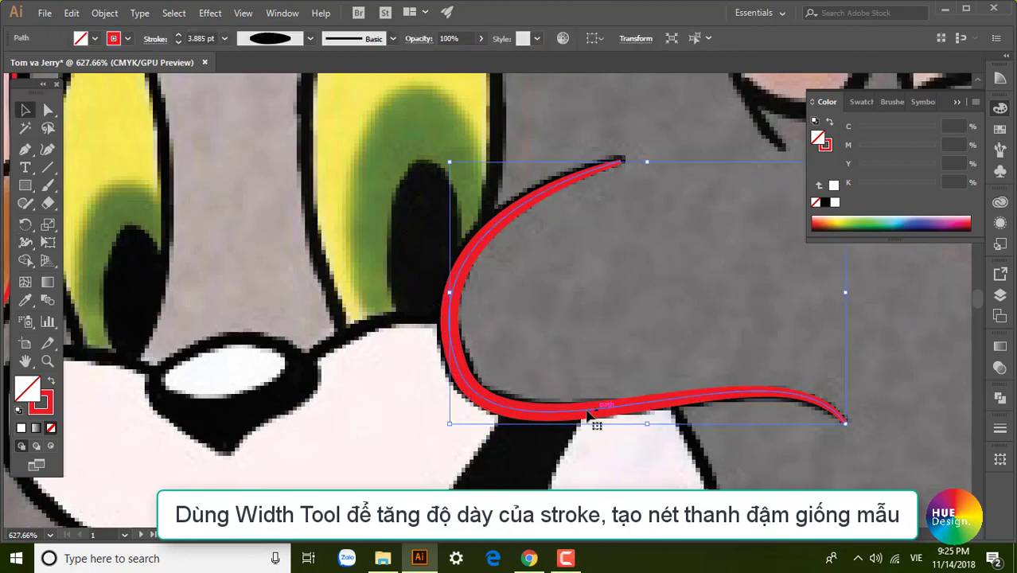
pyautogui.click(1001, 428)
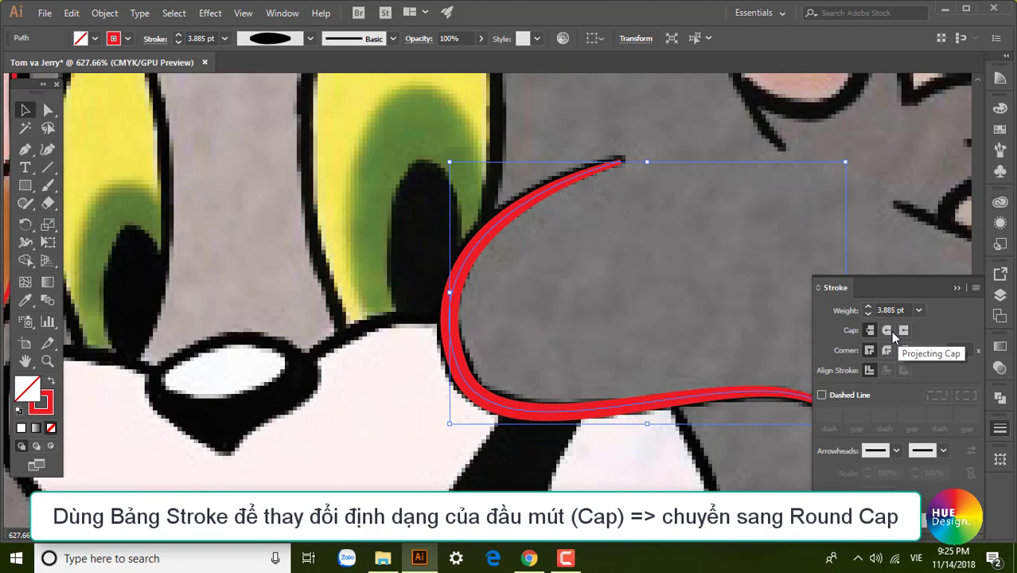
pyautogui.click(957, 287)
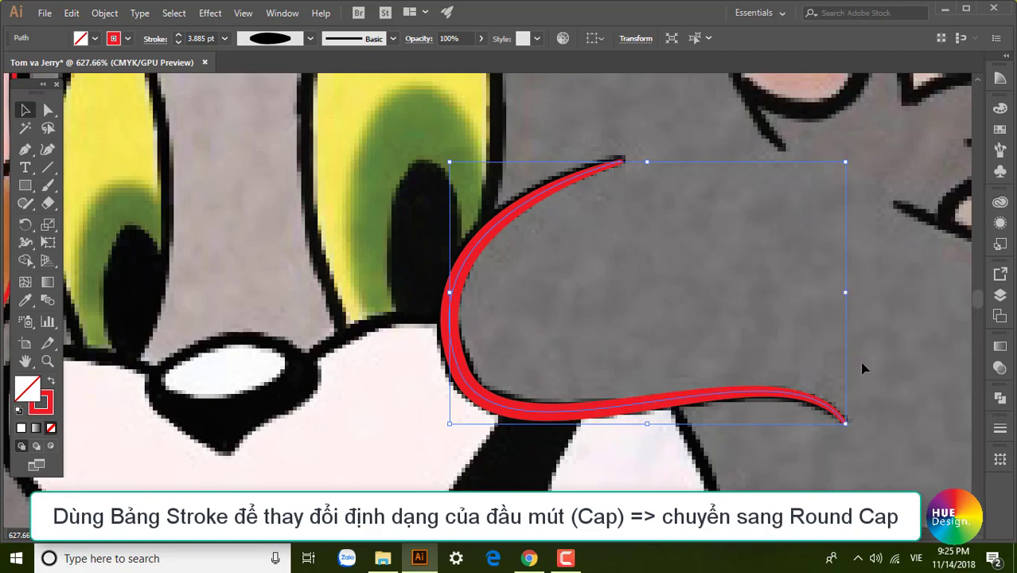
pyautogui.click(888, 423)
pyautogui.hotkey('ctrl', '-')
pyautogui.hotkey('ctrl', '-')
pyautogui.hotkey('ctrl', '-')
pyautogui.hotkey('ctrl', '-')
pyautogui.hotkey('ctrl', '-')
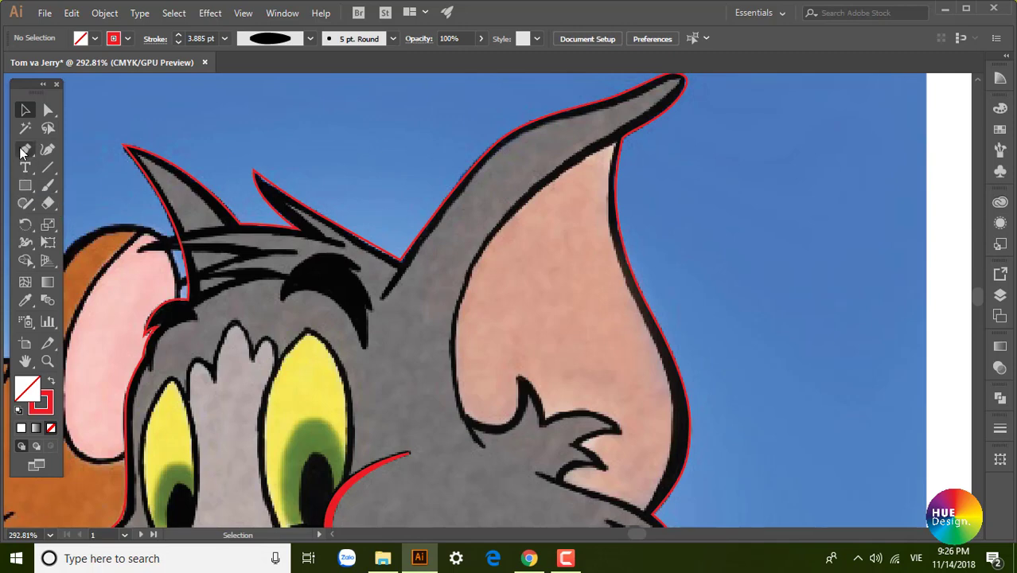
# Trace from the inner ear's lower left up its inner edge to the tip.
pyautogui.click(466, 418)
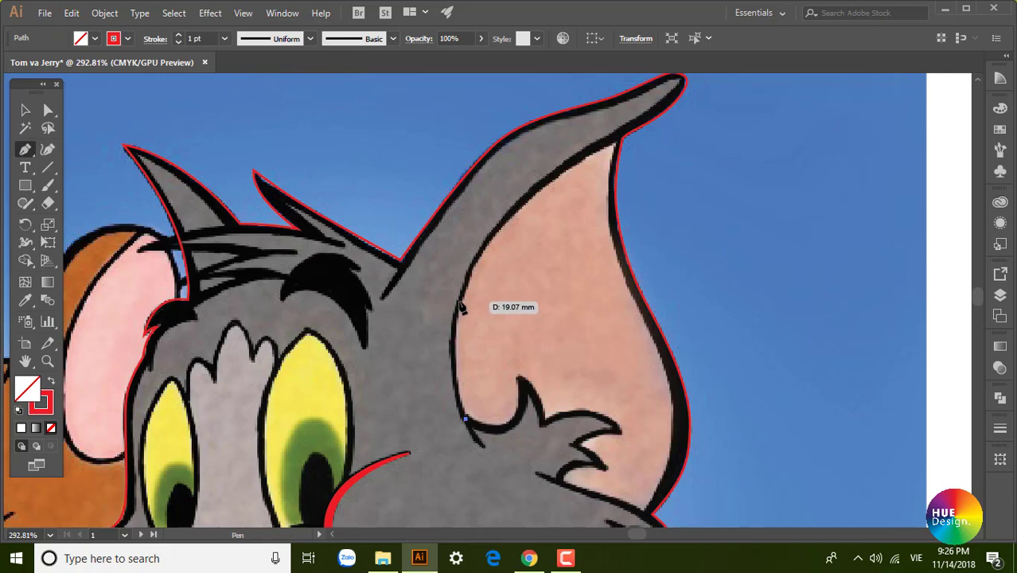
pyautogui.moveTo(460, 303); pyautogui.dragTo(476, 243)
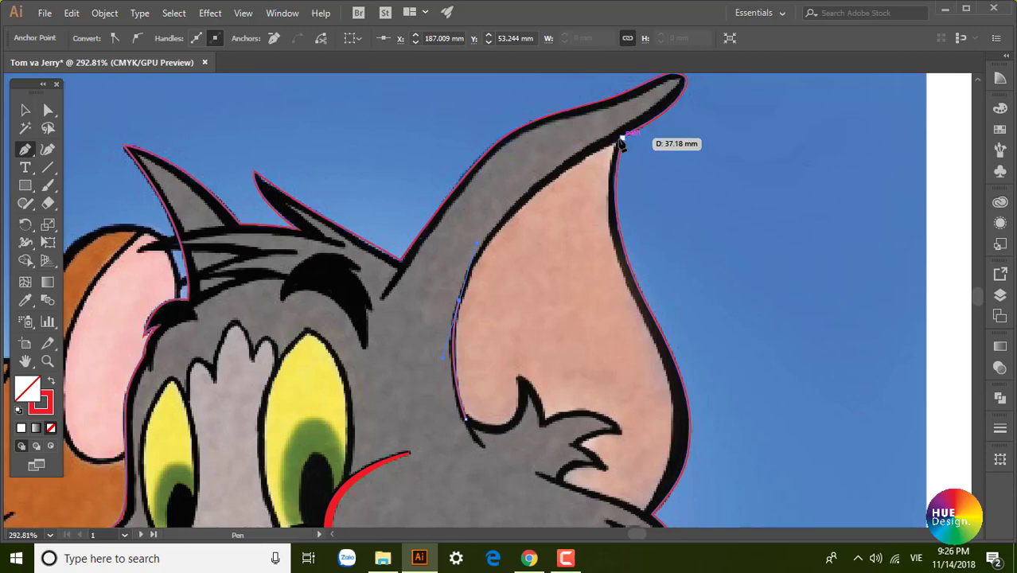
pyautogui.moveTo(617, 138); pyautogui.dragTo(703, 100)
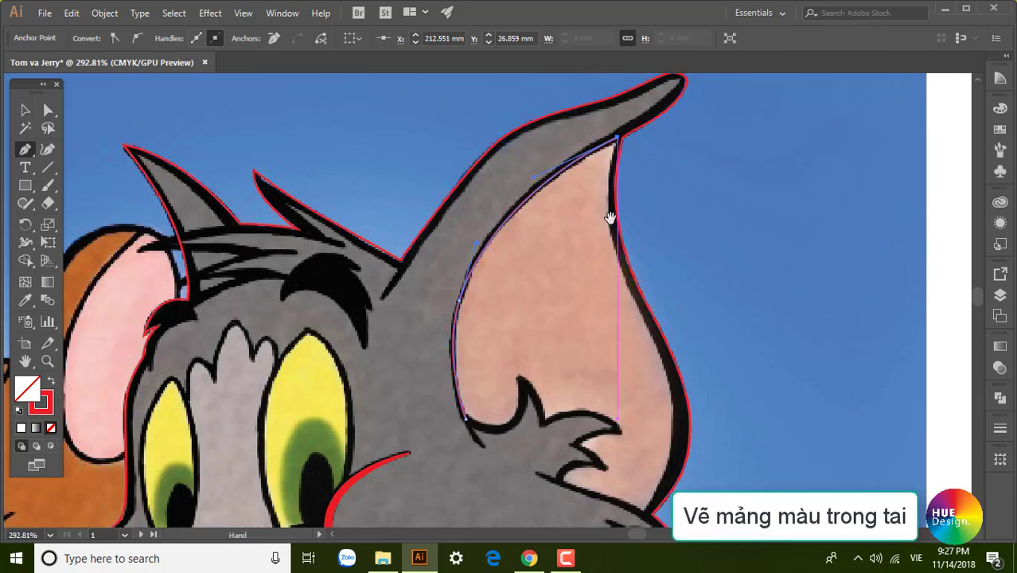
pyautogui.moveTo(609, 218); pyautogui.dragTo(586, 178)
# Trace down the inner ear's right edge and close the shape at its start.
pyautogui.moveTo(595, 215); pyautogui.dragTo(615, 261)
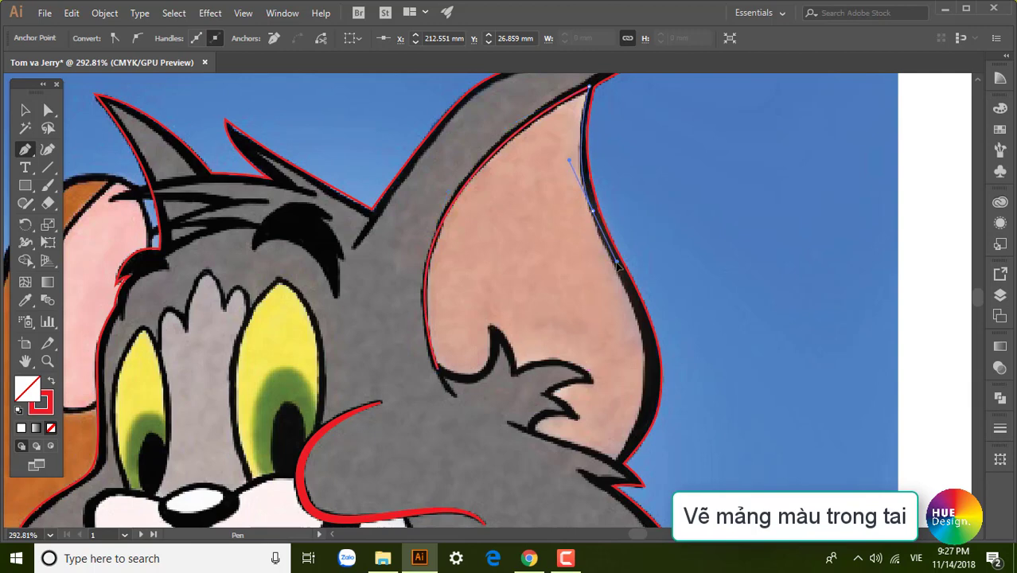
pyautogui.moveTo(638, 344); pyautogui.dragTo(615, 277)
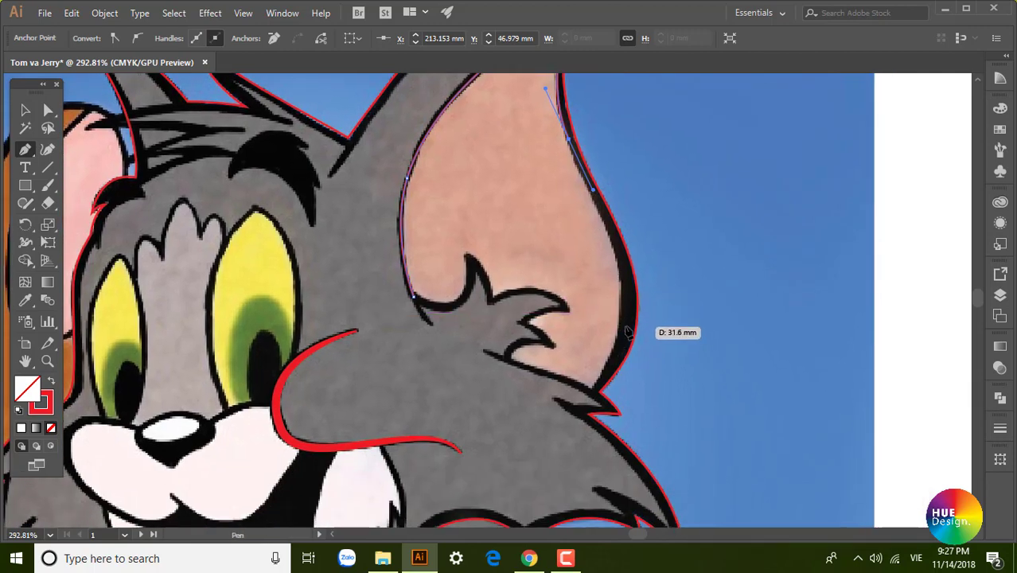
pyautogui.moveTo(627, 326); pyautogui.dragTo(609, 378)
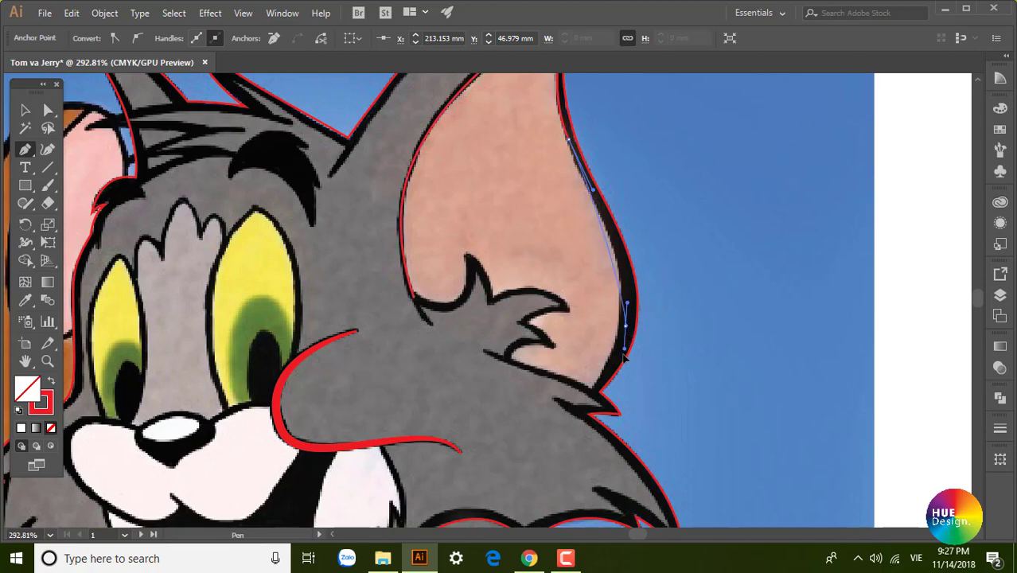
pyautogui.click(590, 391)
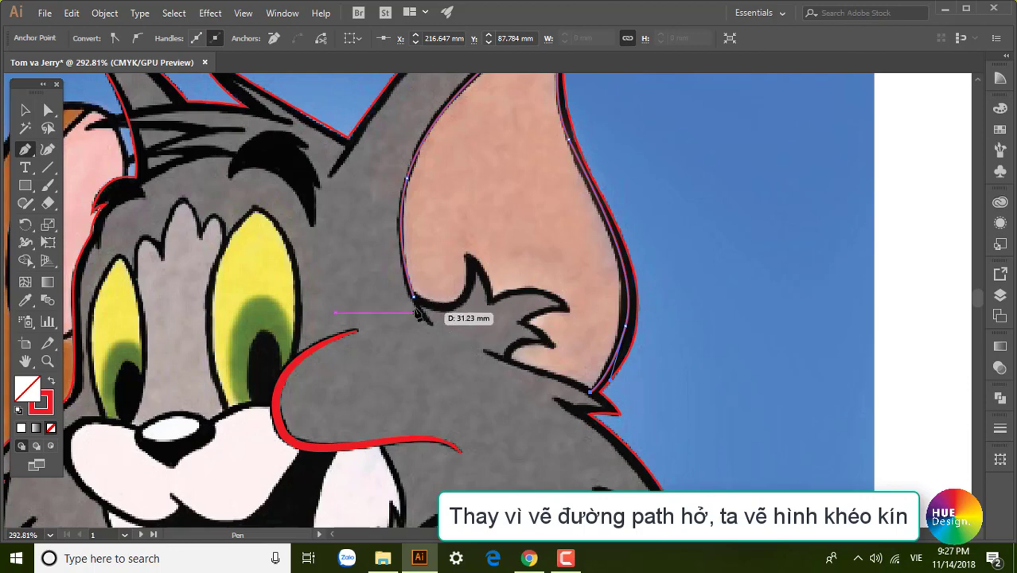
pyautogui.moveTo(413, 302); pyautogui.dragTo(396, 250)
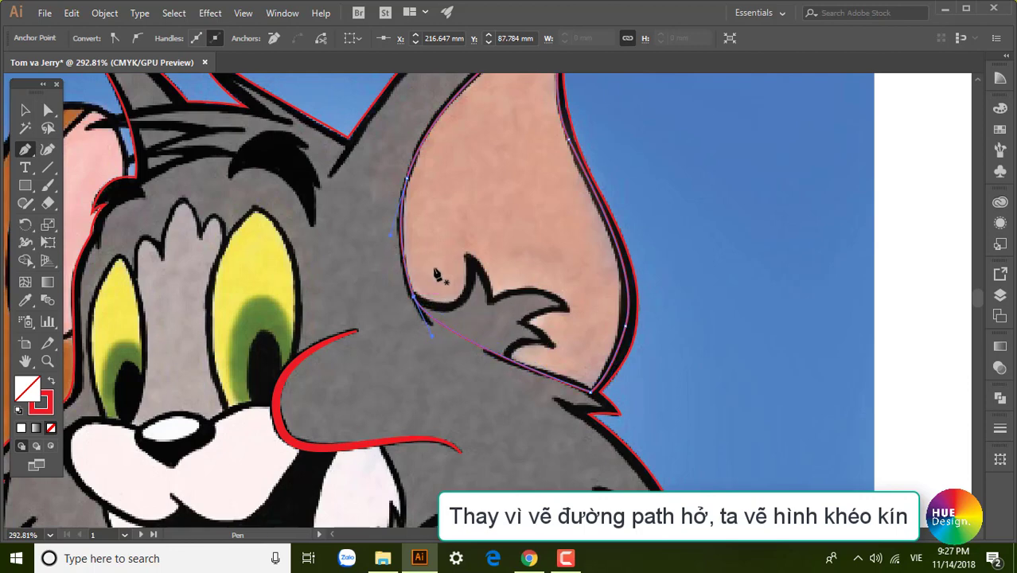
# Use the Width tool to swell the inner-ear stroke near the top and along its lower right side.
pyautogui.click(24, 111)
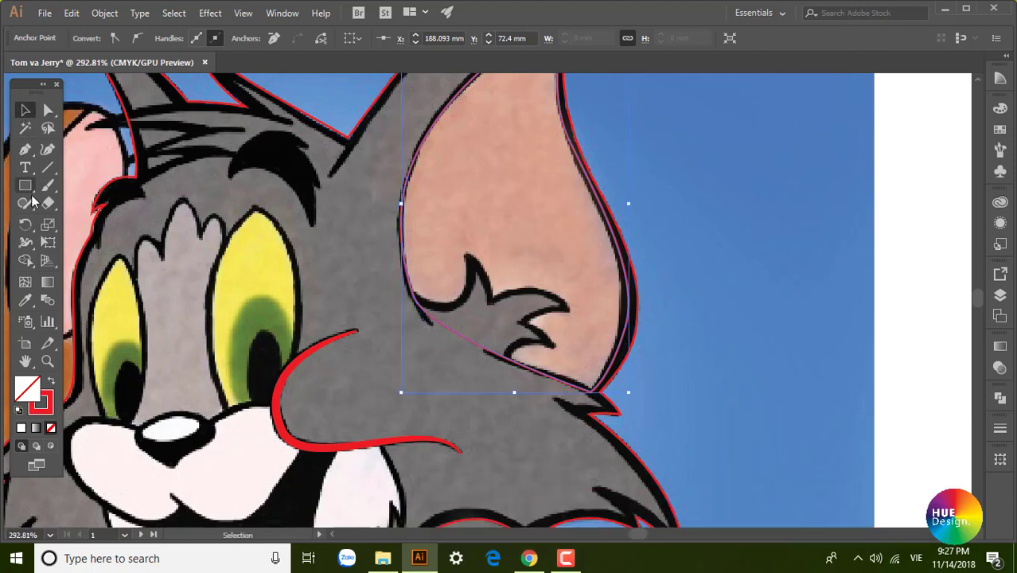
pyautogui.click(25, 243)
pyautogui.moveTo(668, 301); pyautogui.dragTo(670, 381)
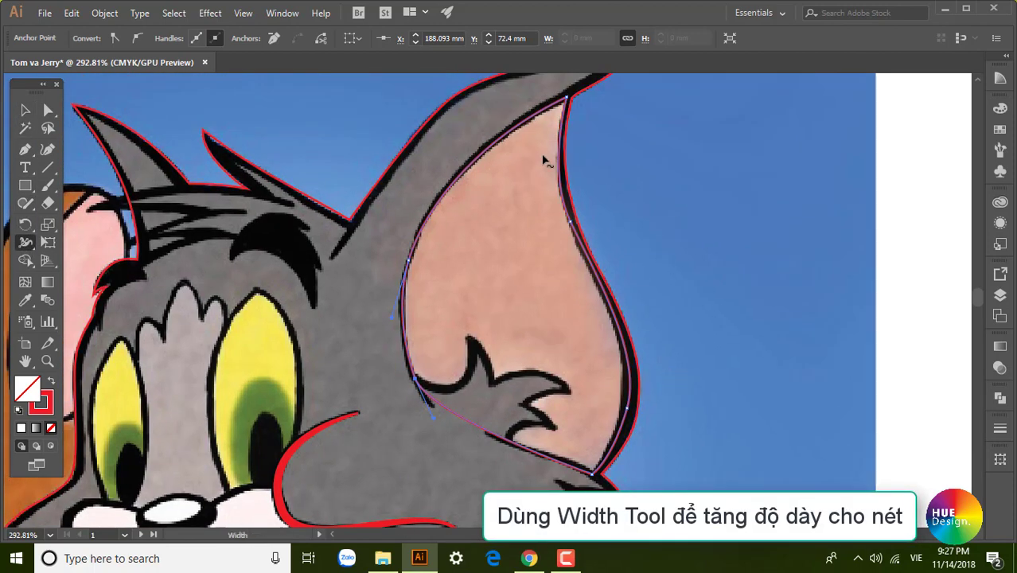
pyautogui.moveTo(549, 157); pyautogui.dragTo(549, 277)
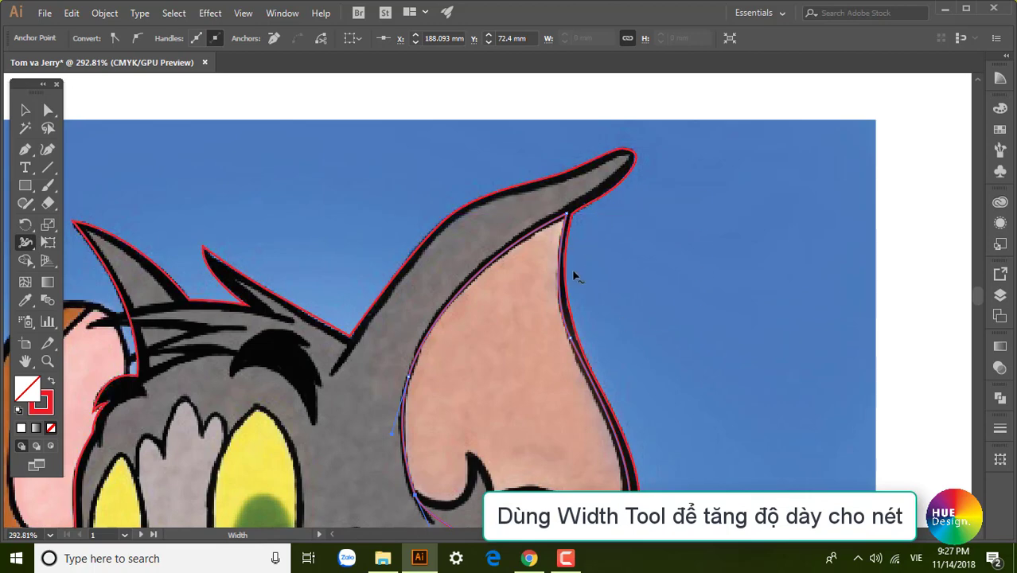
pyautogui.scroll(-3, 589, 334)
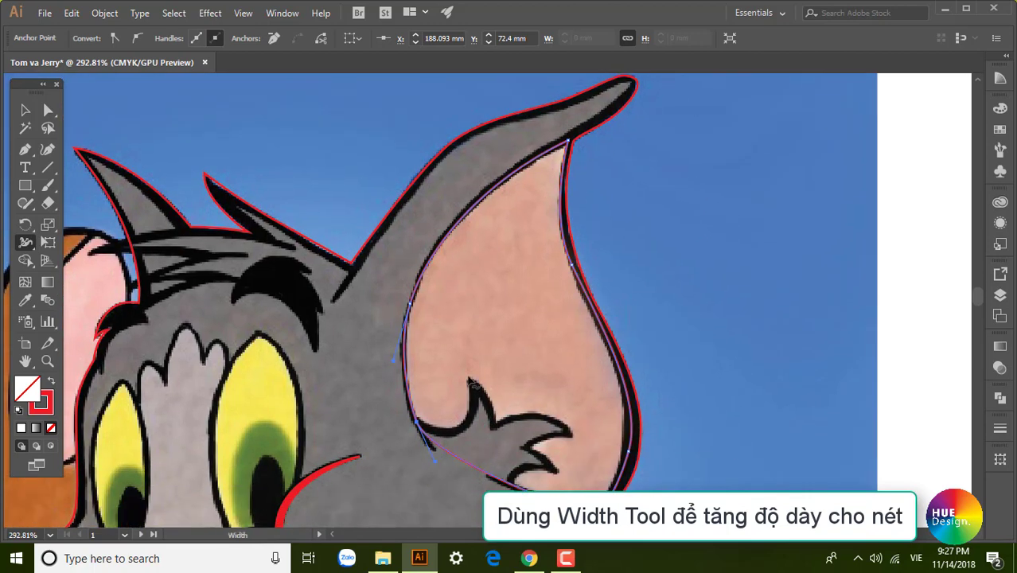
pyautogui.moveTo(414, 307); pyautogui.dragTo(415, 300)
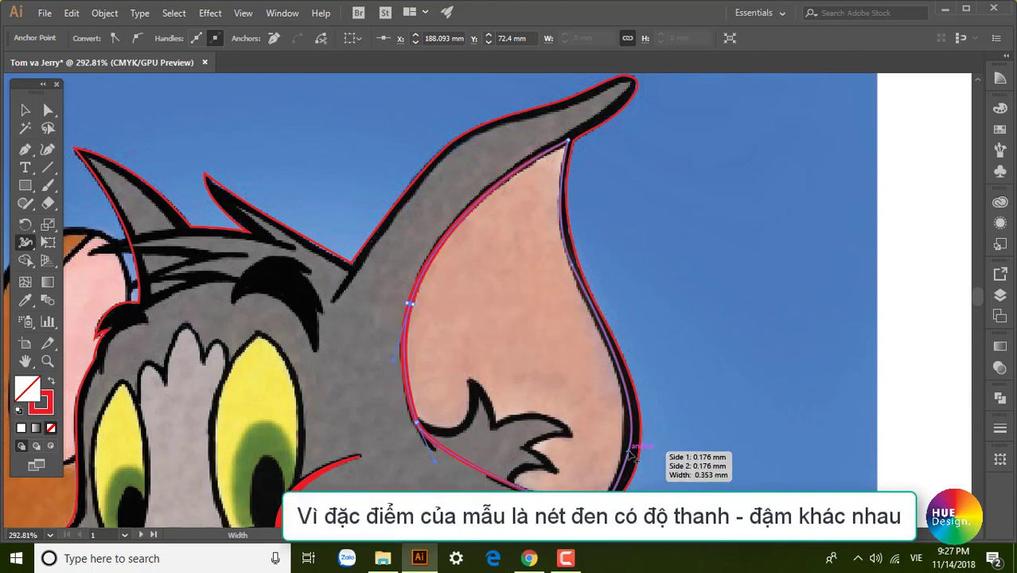
pyautogui.moveTo(628, 452); pyautogui.dragTo(628, 450)
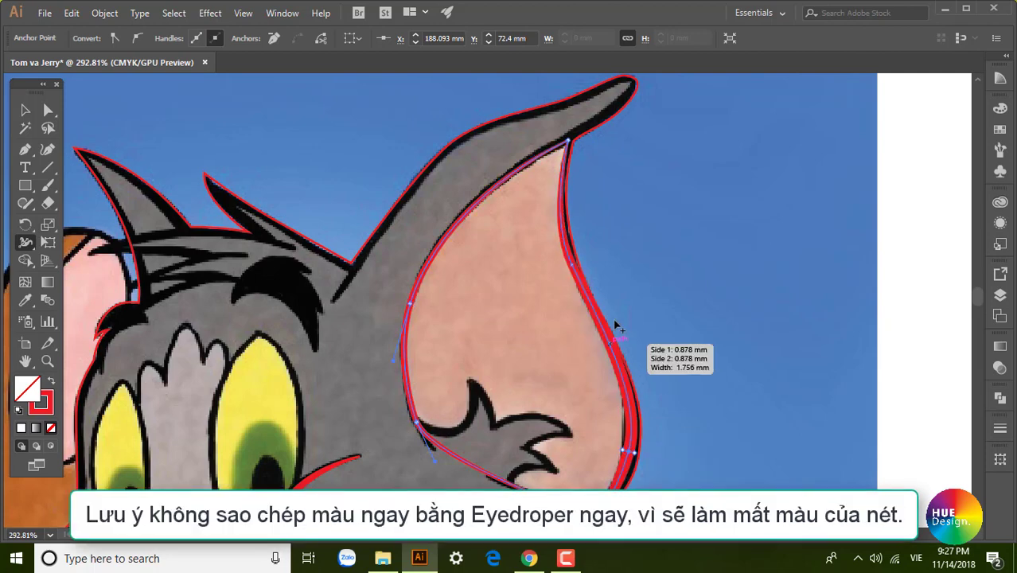
# Try the eyedropper's sampled pink on the ear outline and undo it, then apply a flat pink fill and deselect.
pyautogui.click(25, 112)
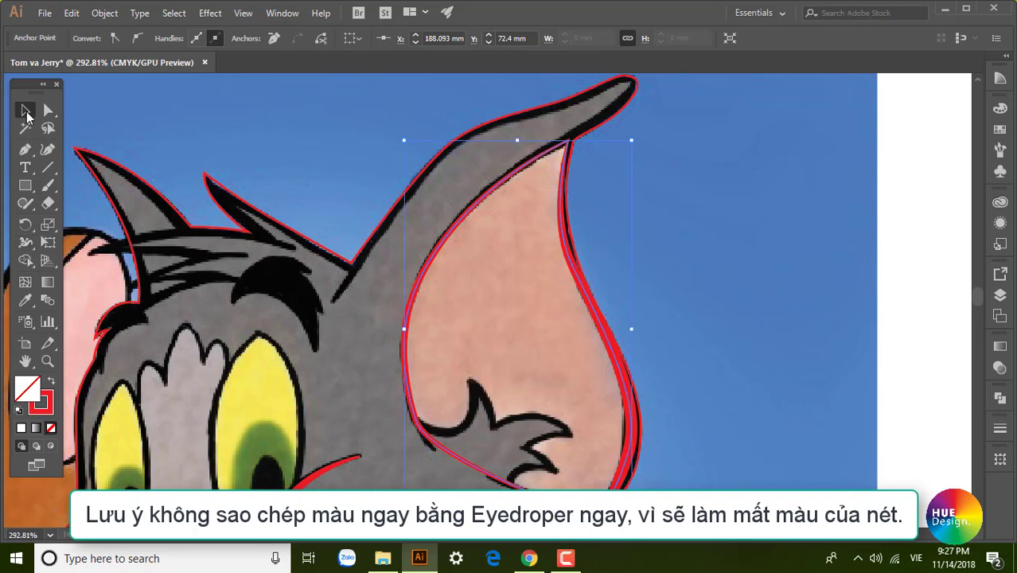
pyautogui.press('i')
pyautogui.click(555, 295)
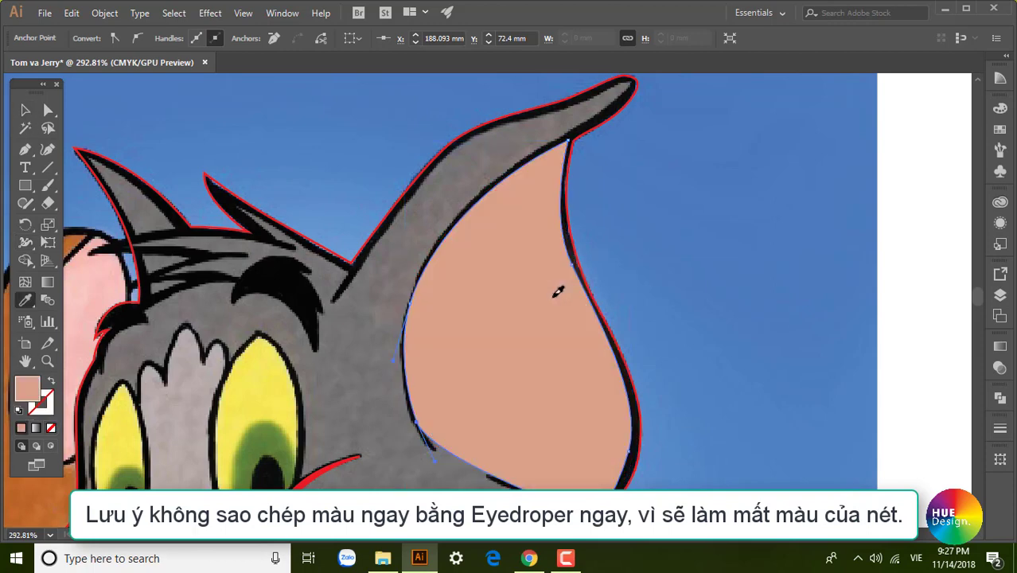
pyautogui.hotkey('ctrl', 'z')
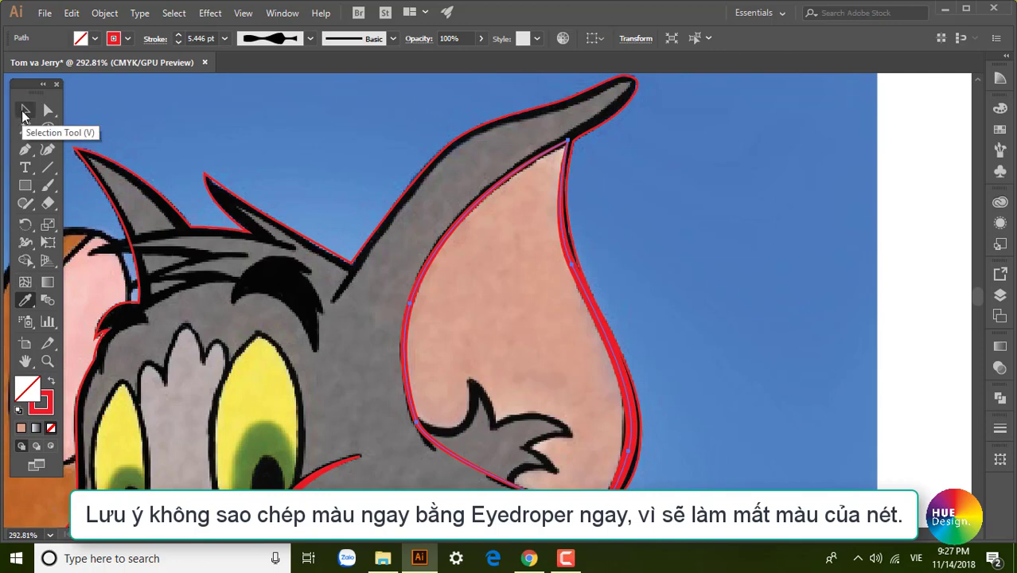
pyautogui.click(23, 111)
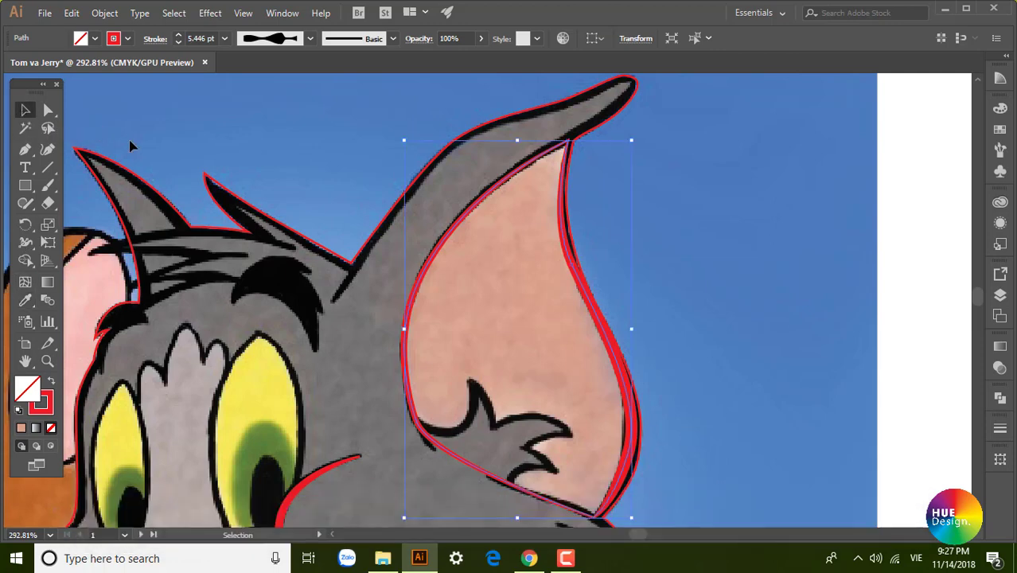
pyautogui.click(21, 430)
pyautogui.click(858, 385)
pyautogui.hscroll(1, 525, 350)
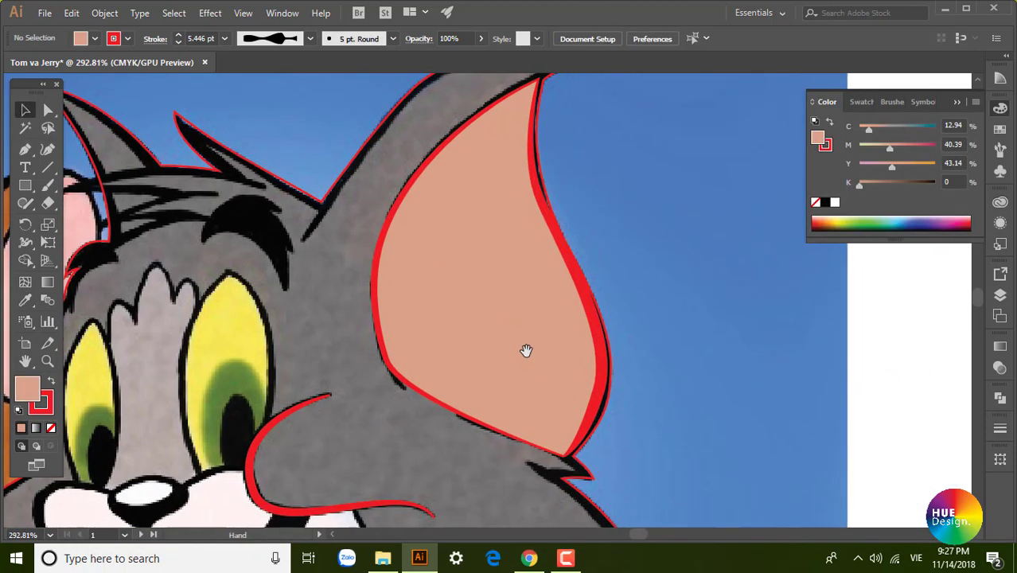
pyautogui.scroll(2, 529, 407)
pyautogui.scroll(-4, 526, 400)
# Inspect the ear's lower path segment with Direct Selection, then select a red outline path.
pyautogui.press('a')
pyautogui.click(517, 289)
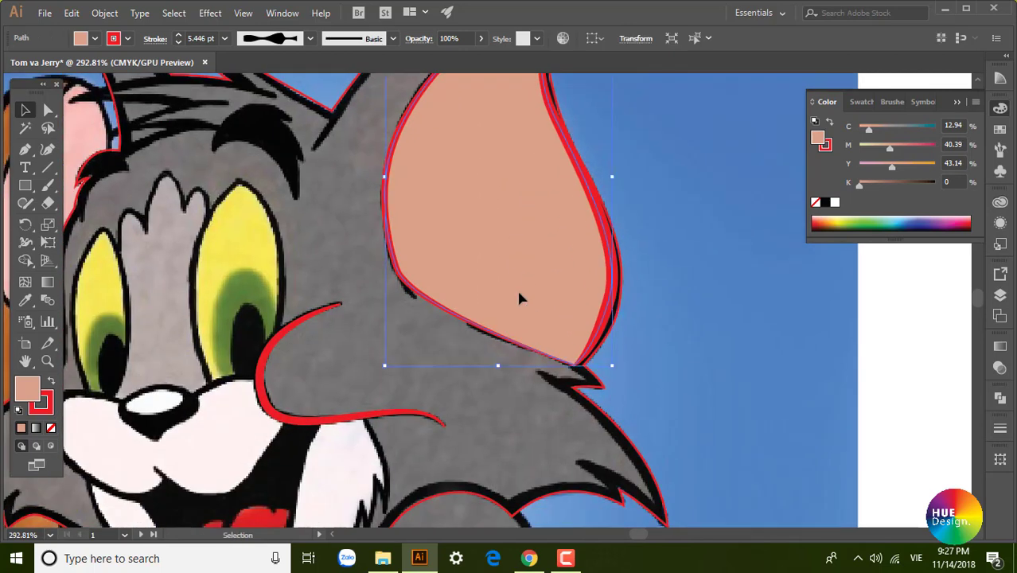
pyautogui.click(535, 309)
pyautogui.click(879, 324)
pyautogui.press('v')
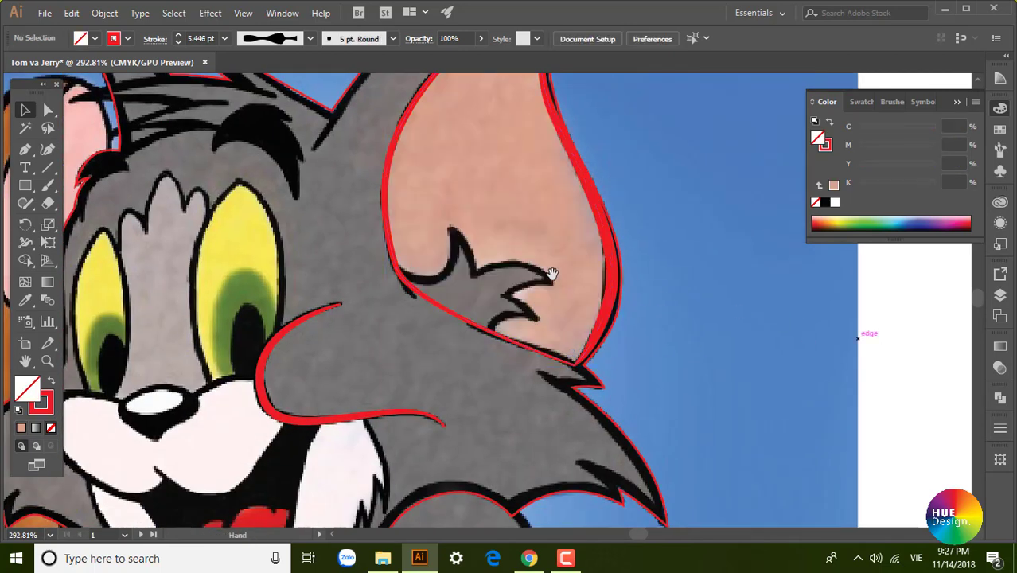
pyautogui.scroll(5, 561, 310)
pyautogui.click(583, 171)
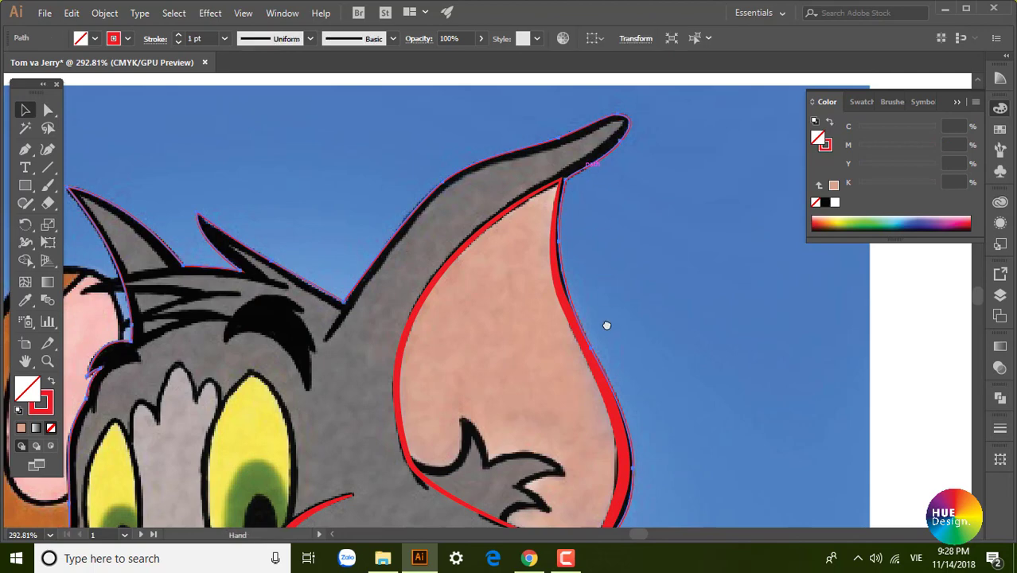
pyautogui.scroll(-2, 607, 325)
pyautogui.hscroll(2, 607, 324)
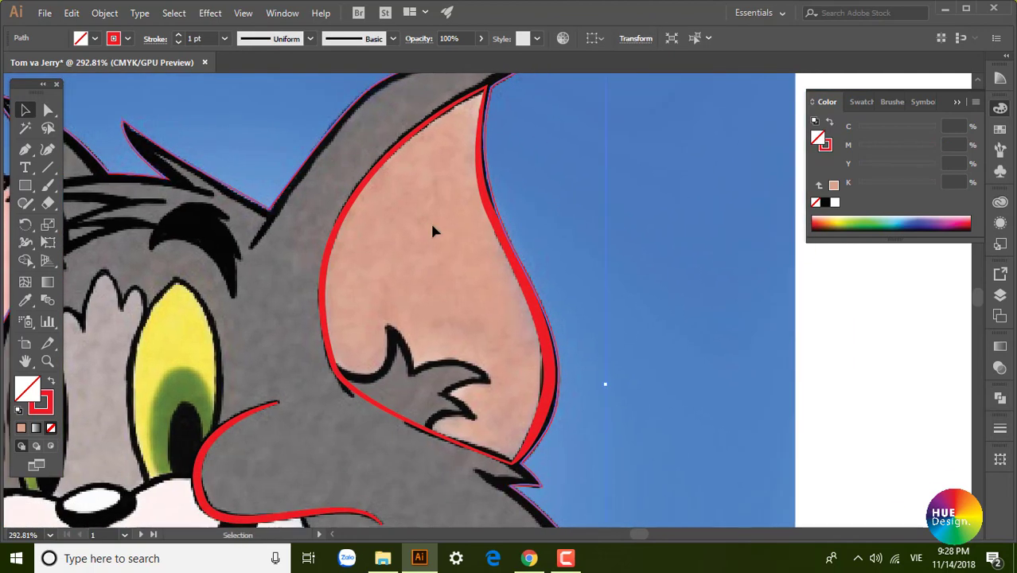
# Widen the red stroke along the ear's outer edge and around the ear tip.
pyautogui.click(25, 242)
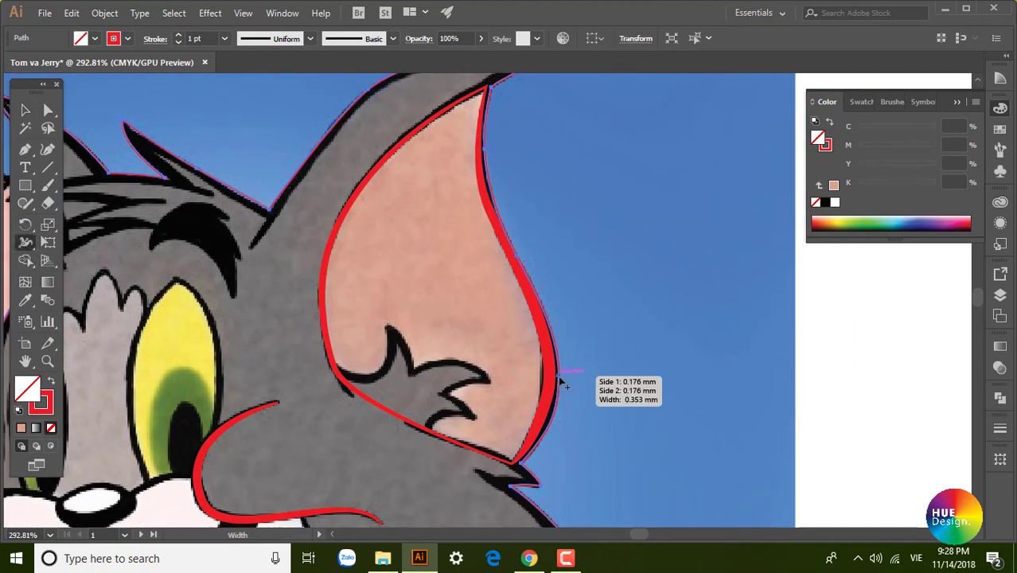
pyautogui.moveTo(564, 383); pyautogui.dragTo(569, 376)
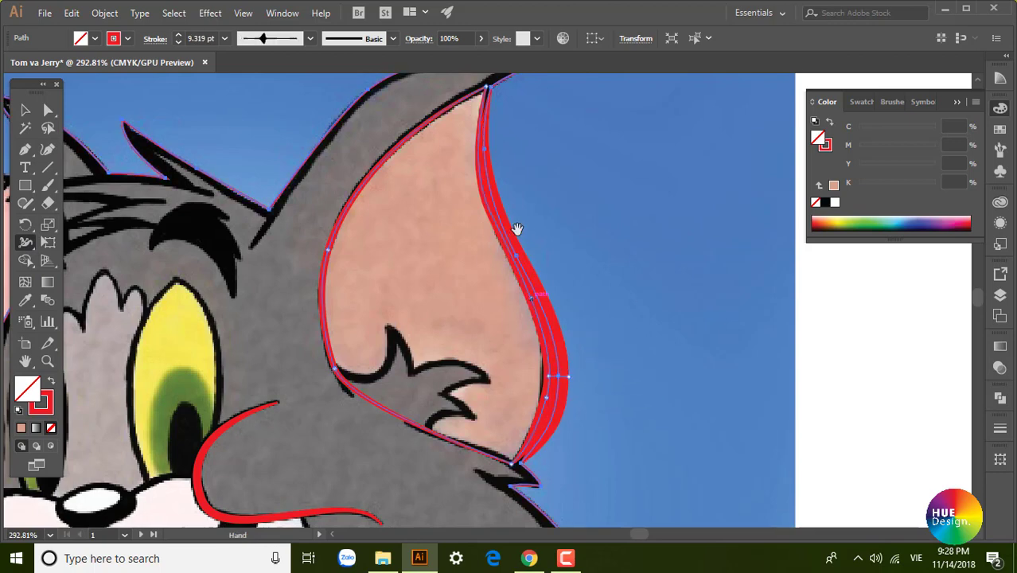
pyautogui.moveTo(518, 230); pyautogui.dragTo(570, 360)
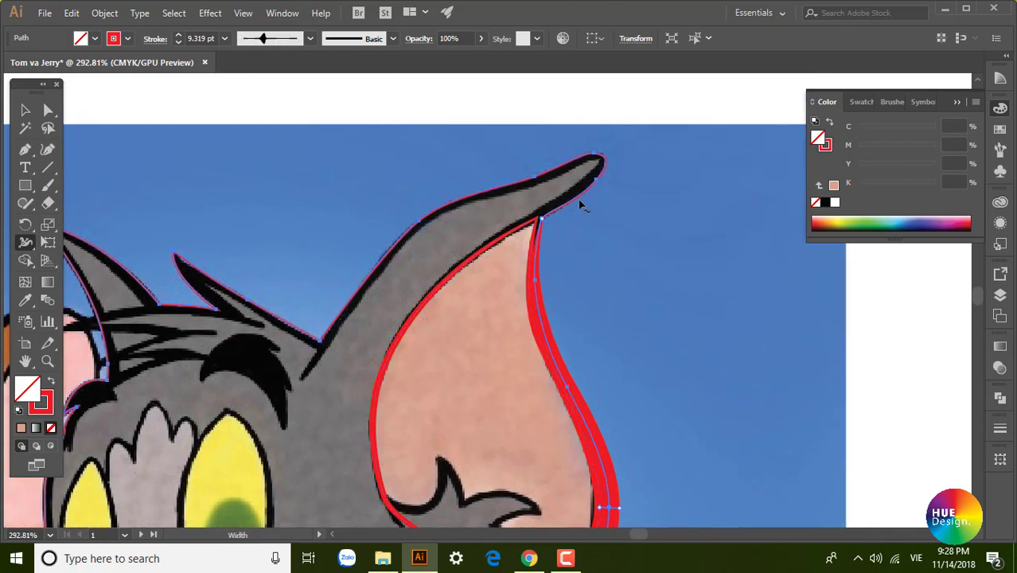
pyautogui.moveTo(601, 186)
pyautogui.mouseDown()
pyautogui.moveTo(600, 177)
pyautogui.moveTo(603, 188)
pyautogui.mouseUp()
# Zoom in on the head's fur spikes and thicken the stroke along a spike's left edge.
pyautogui.scroll(-2, 557, 246)
pyautogui.hscroll(-2, 557, 247)
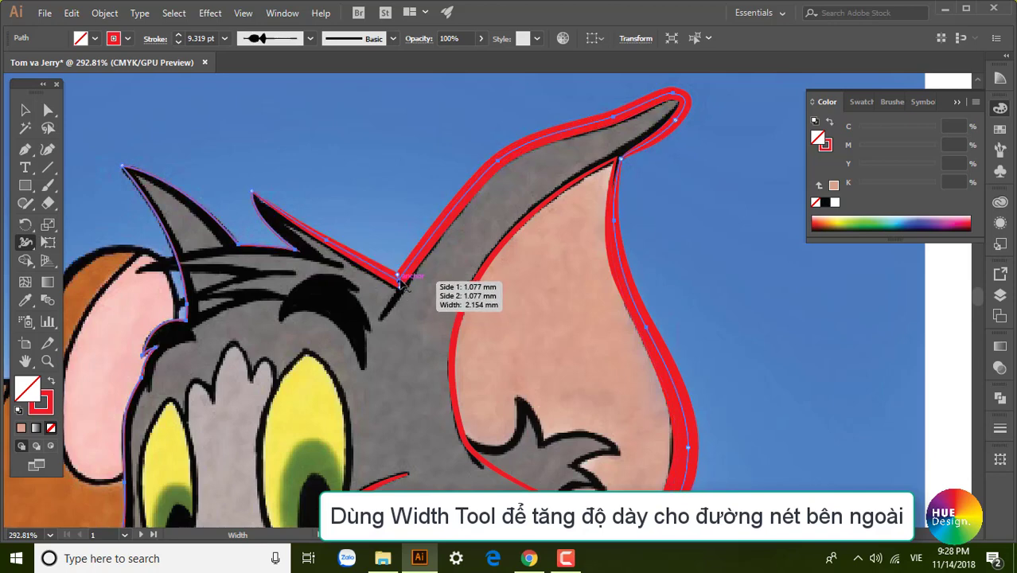
pyautogui.moveTo(398, 293); pyautogui.dragTo(529, 332)
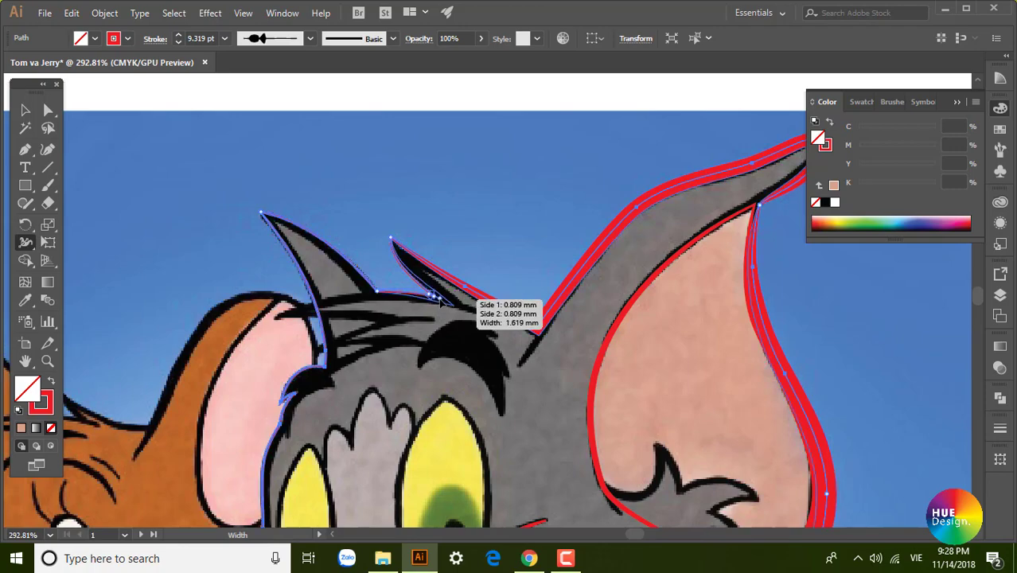
pyautogui.scroll(3, 379, 302)
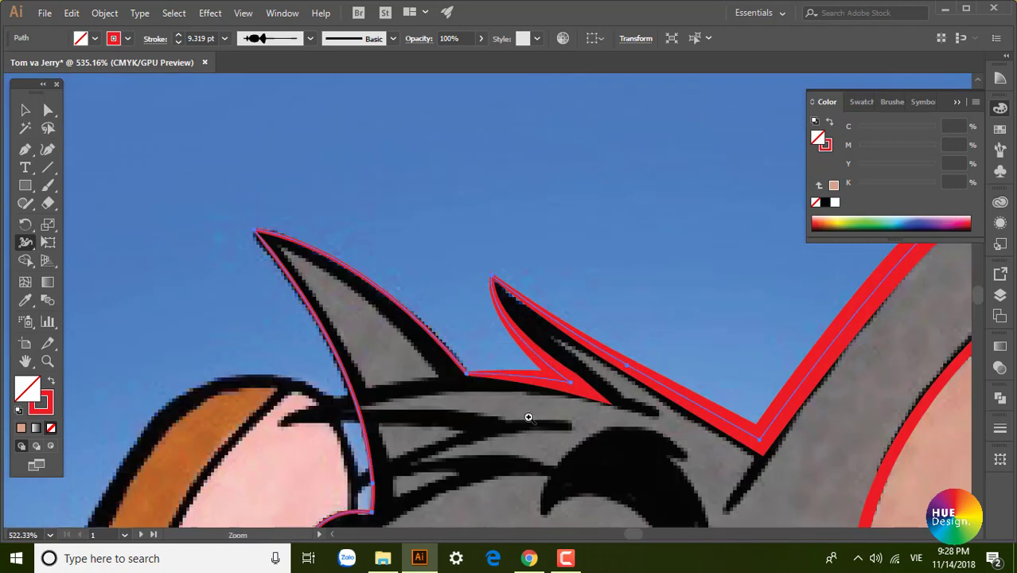
pyautogui.moveTo(278, 271)
pyautogui.mouseDown()
pyautogui.moveTo(340, 314)
pyautogui.moveTo(303, 248)
pyautogui.mouseUp()
pyautogui.moveTo(404, 487); pyautogui.dragTo(420, 483)
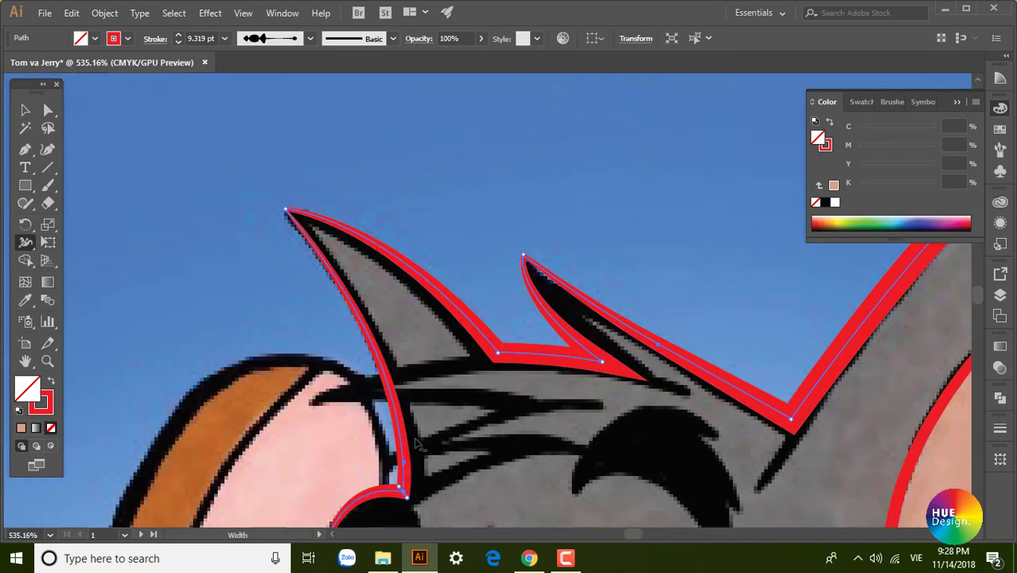
# Pan across the widened head outline and select the lower face outline path.
pyautogui.scroll(-5, 777, 304)
pyautogui.scroll(2, 312, 325)
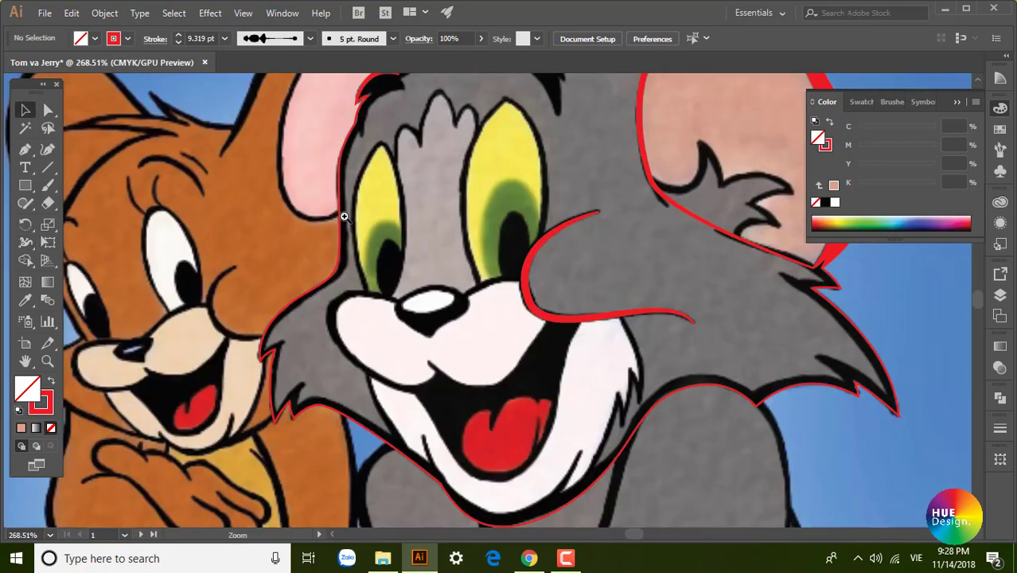
pyautogui.scroll(1, 312, 325)
pyautogui.scroll(1, 312, 324)
pyautogui.scroll(2, 313, 325)
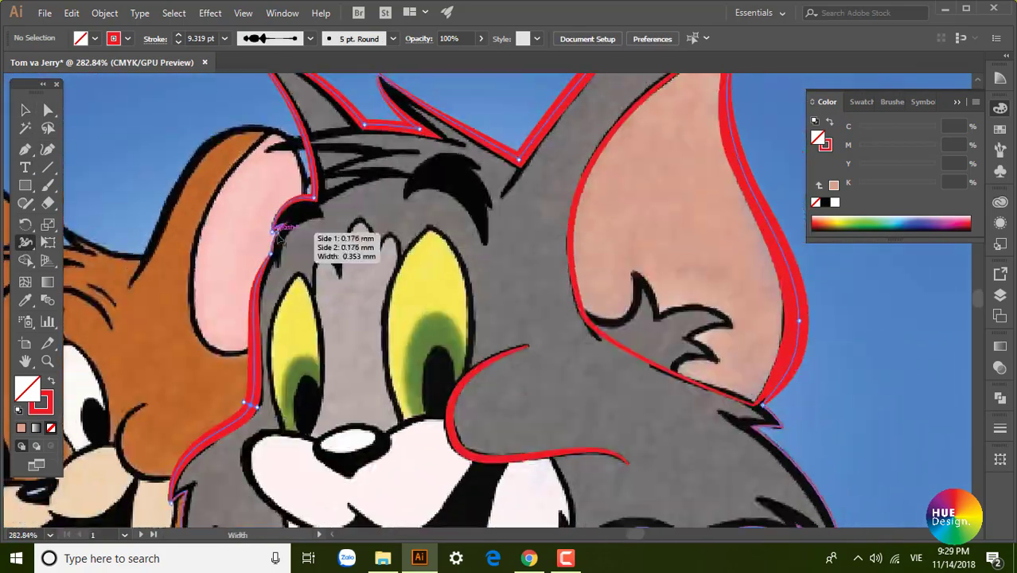
pyautogui.scroll(-4, 294, 350)
pyautogui.scroll(3, 396, 392)
pyautogui.scroll(-1, 395, 391)
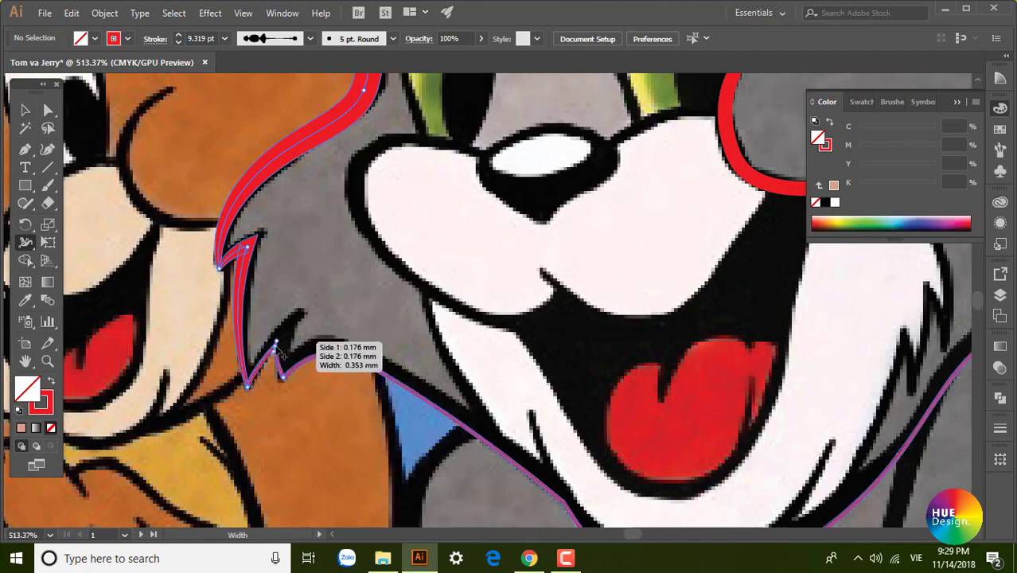
pyautogui.scroll(-3, 374, 350)
pyautogui.hscroll(3, 374, 350)
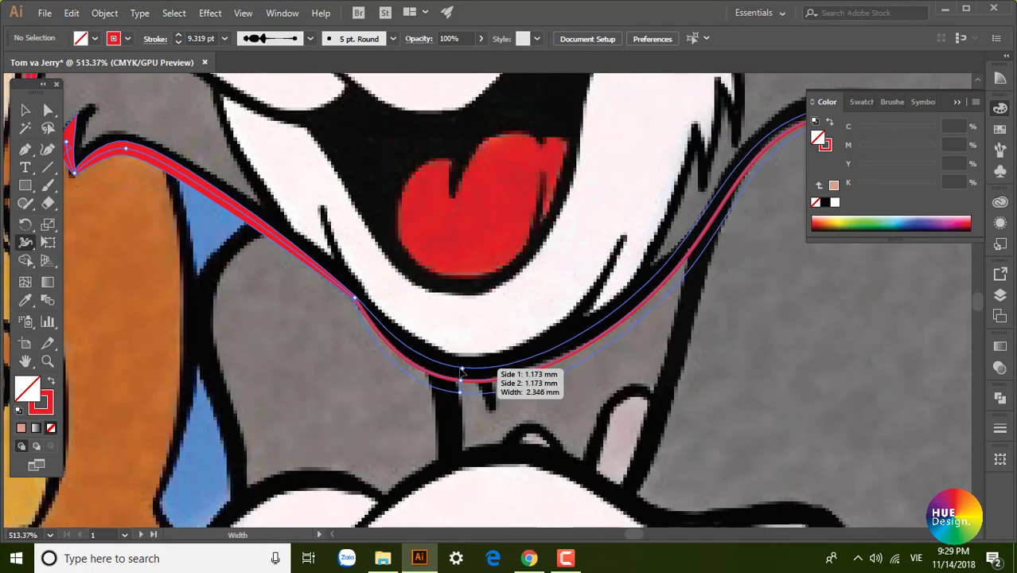
pyautogui.scroll(2, 573, 326)
pyautogui.hscroll(3, 573, 326)
pyautogui.scroll(2, 682, 298)
pyautogui.hscroll(3, 682, 299)
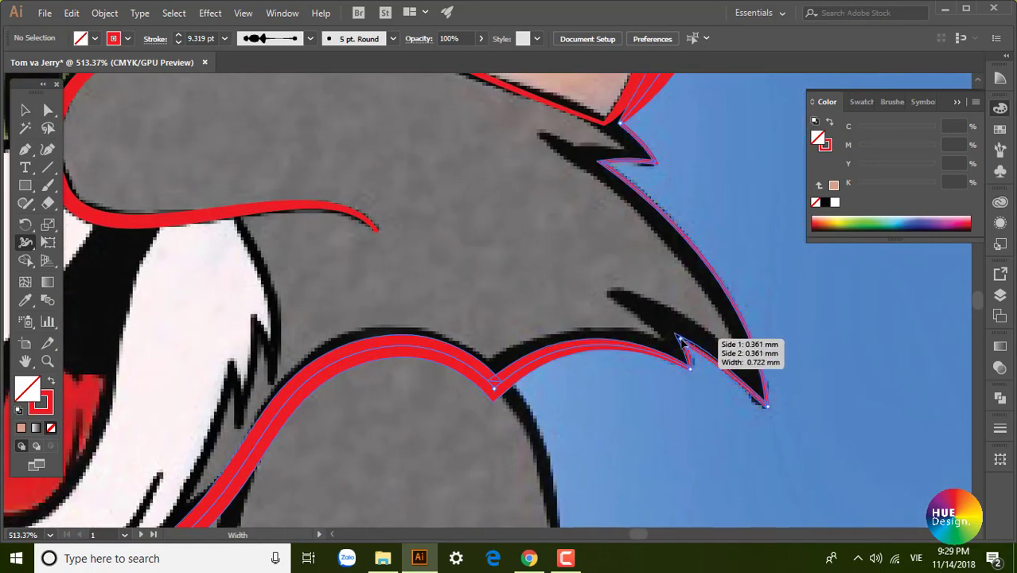
pyautogui.scroll(1, 692, 342)
pyautogui.scroll(-2, 590, 412)
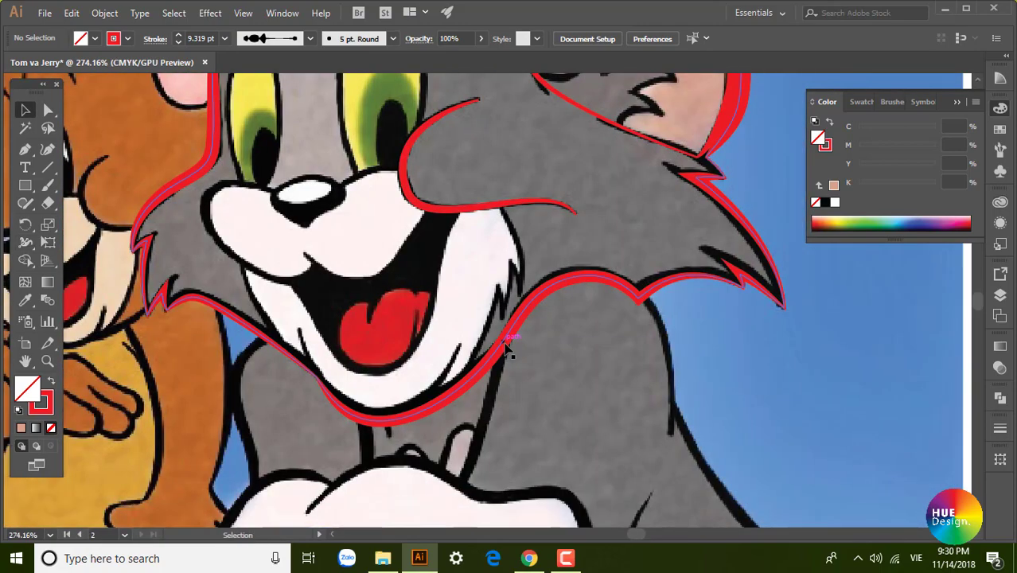
pyautogui.press('v')
pyautogui.click(480, 381)
pyautogui.scroll(-2, 476, 383)
pyautogui.hscroll(-1, 476, 382)
# Move the chin outline's anchors up and nudge the right anchor to fit the drawing.
pyautogui.press('a')
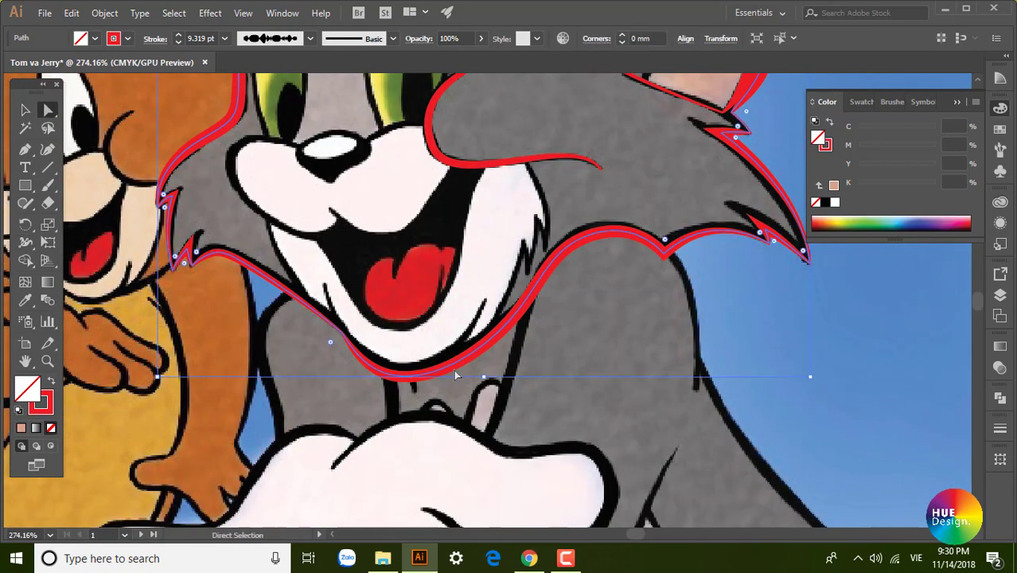
pyautogui.click(409, 376)
pyautogui.scroll(3, 412, 382)
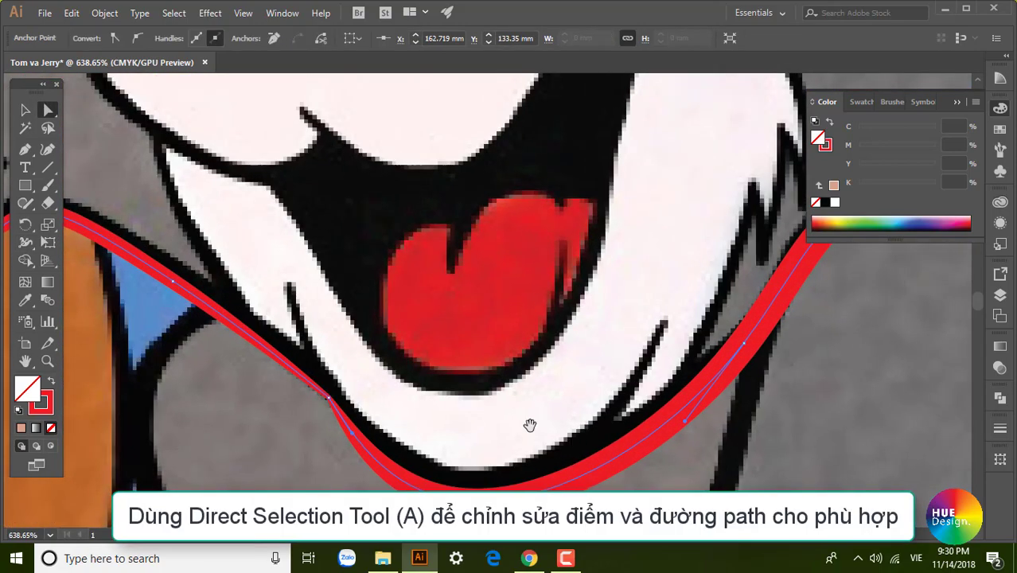
pyautogui.moveTo(473, 439); pyautogui.dragTo(483, 418)
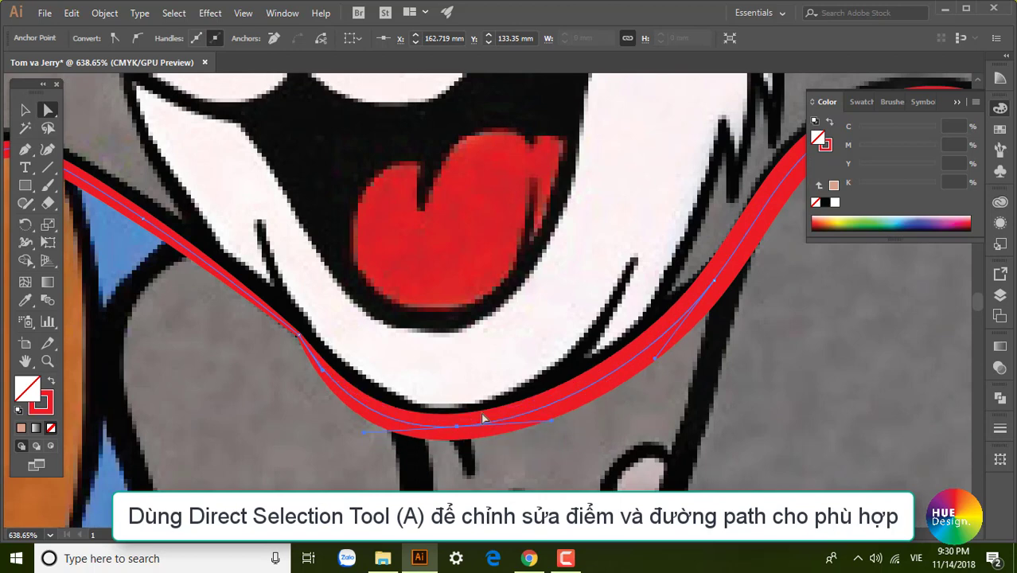
pyautogui.click(714, 283)
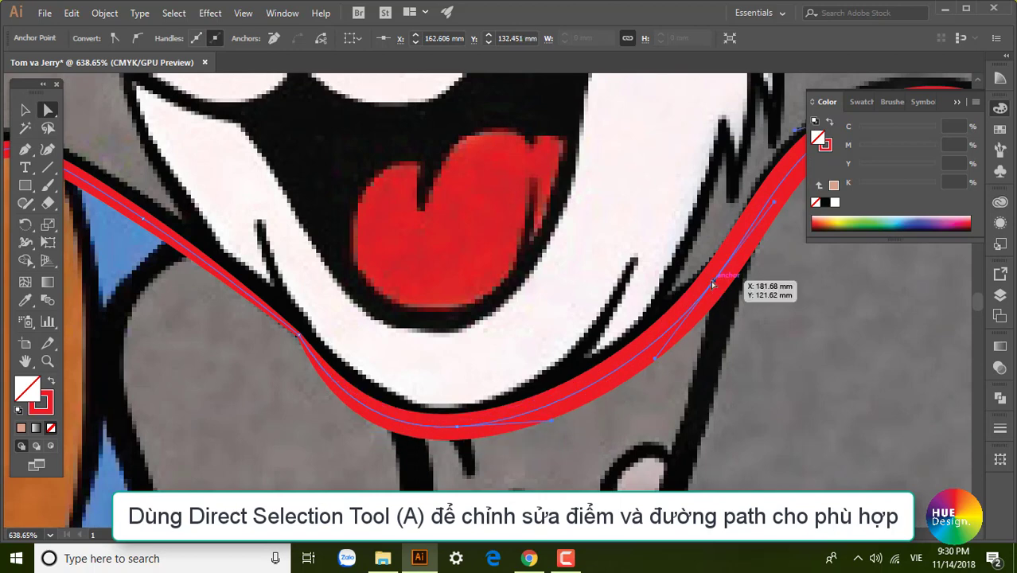
pyautogui.moveTo(714, 283); pyautogui.dragTo(710, 280)
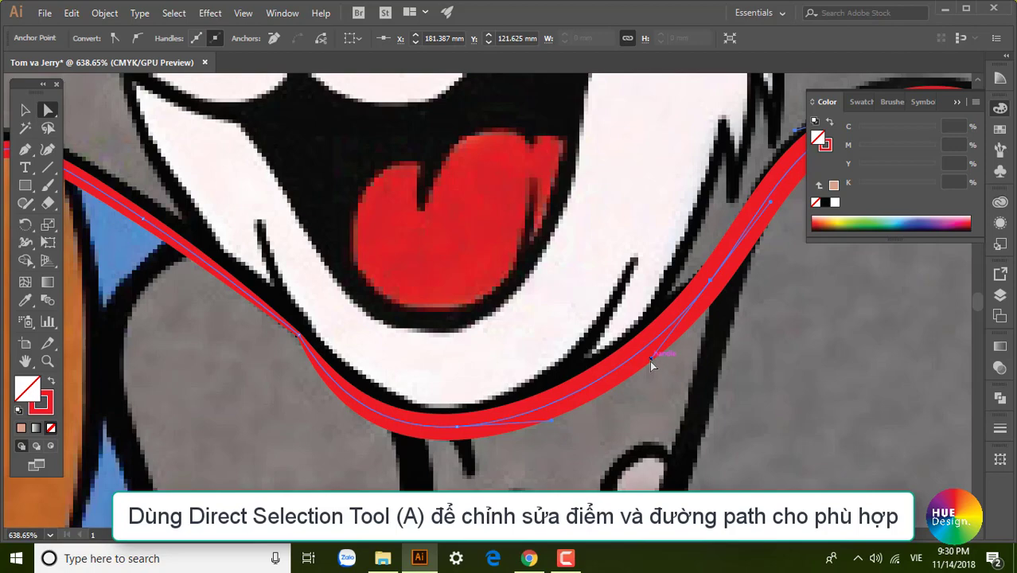
# Reposition anchors near the upper-left fur spike and at the inner ear tip.
pyautogui.moveTo(666, 345)
pyautogui.mouseDown()
pyautogui.moveTo(492, 272)
pyautogui.moveTo(584, 272)
pyautogui.moveTo(420, 334)
pyautogui.moveTo(324, 302)
pyautogui.moveTo(376, 370)
pyautogui.moveTo(216, 390)
pyautogui.mouseUp()
pyautogui.click(356, 331)
pyautogui.moveTo(311, 310); pyautogui.dragTo(453, 323)
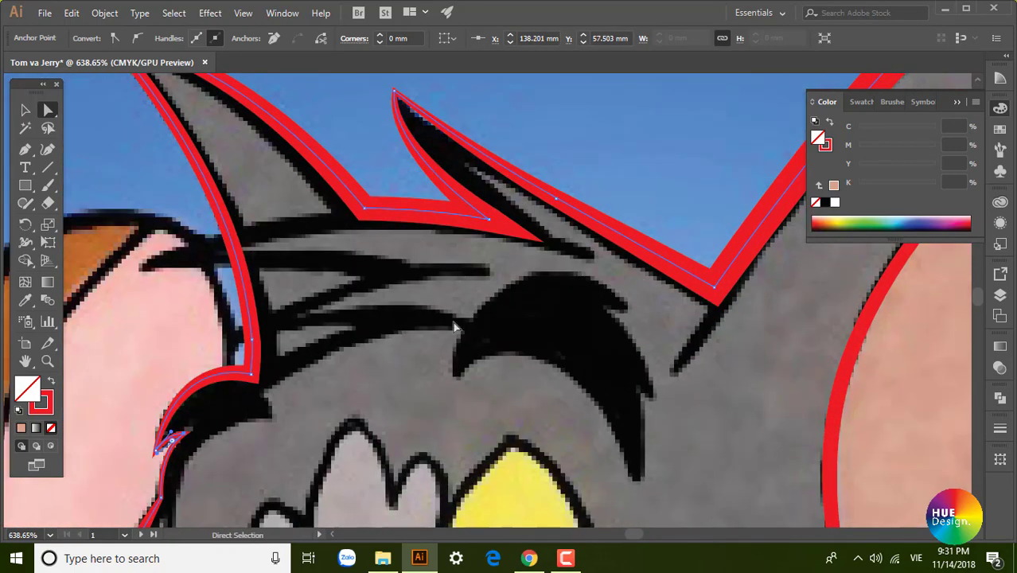
pyautogui.moveTo(341, 170); pyautogui.dragTo(563, 104)
pyautogui.moveTo(563, 259); pyautogui.dragTo(573, 260)
pyautogui.hotkey('shift', 'w')
pyautogui.press('a')
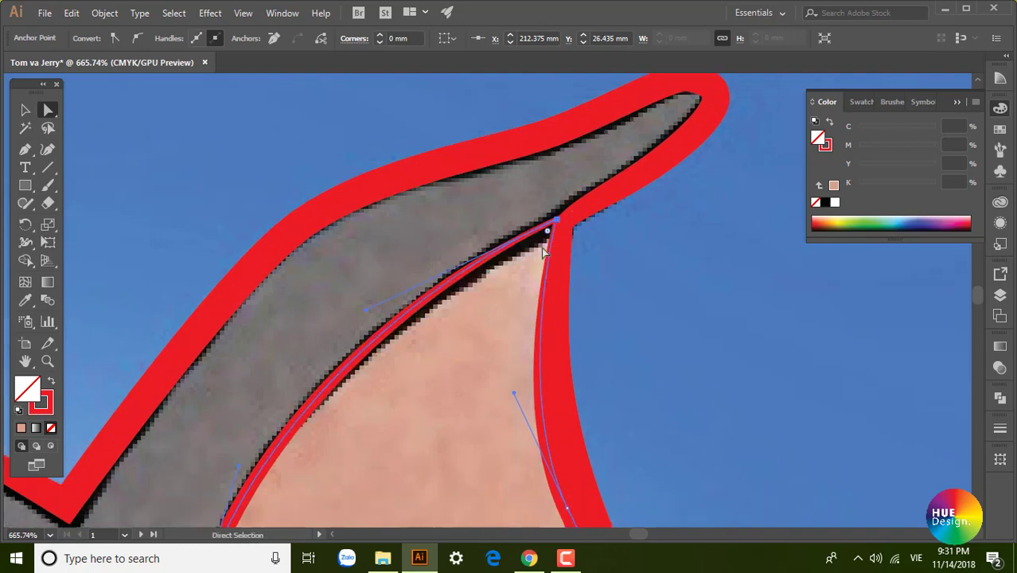
pyautogui.scroll(-1, 563, 255)
pyautogui.click(25, 242)
pyautogui.press('a')
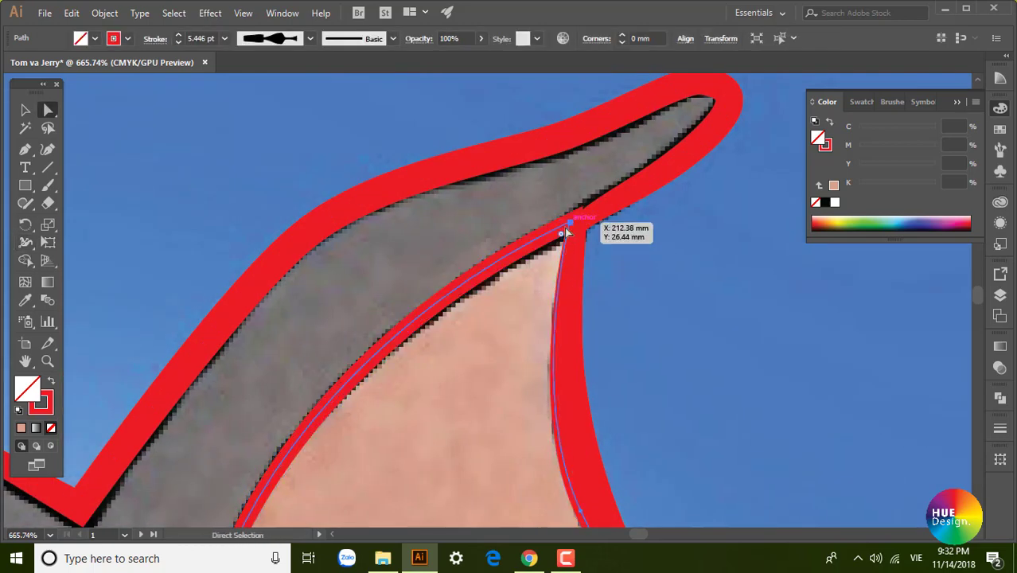
# Zoom out to the full picture, deselect, then zoom in on Tom's right-hand ear.
pyautogui.hotkey('ctrl', '-')
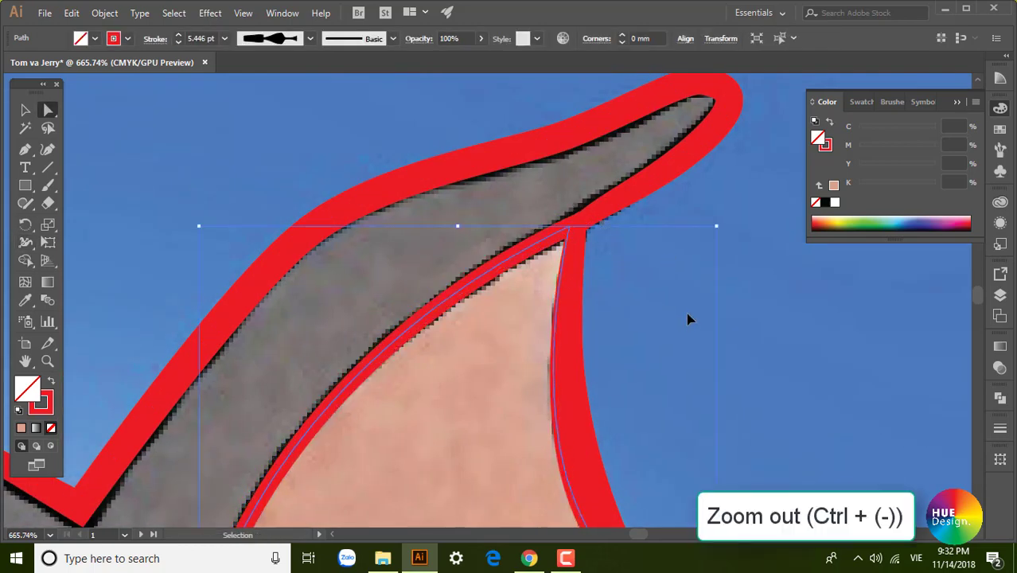
pyautogui.hotkey('ctrl', '-')
pyautogui.hotkey('ctrl', '-')
pyautogui.hotkey('ctrl', '-')
pyautogui.hotkey('ctrl', '-')
pyautogui.click(748, 310)
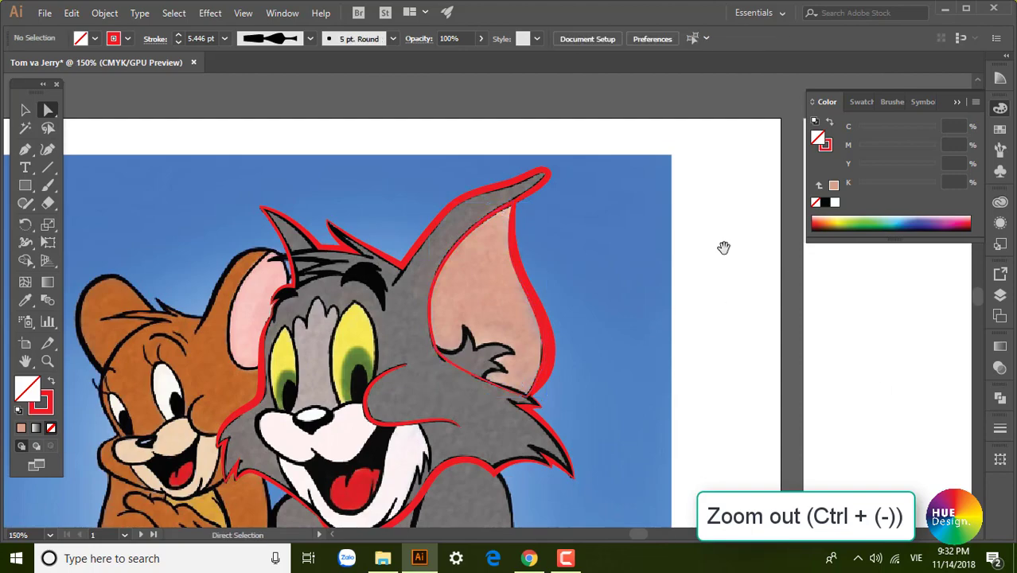
pyautogui.click(602, 405)
pyautogui.click(535, 392)
pyautogui.scroll(3, 535, 391)
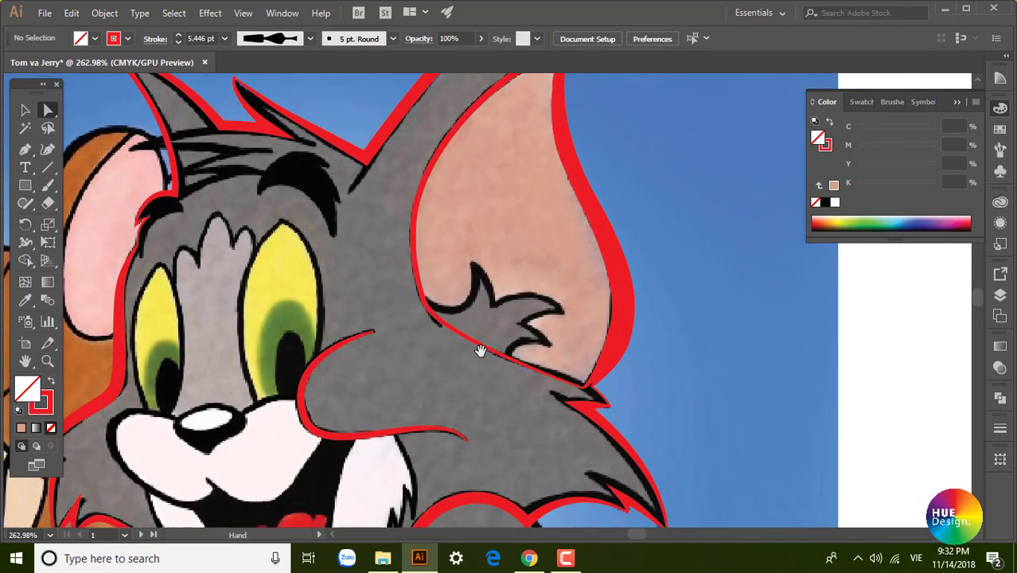
pyautogui.scroll(-2, 533, 403)
pyautogui.scroll(2, 545, 345)
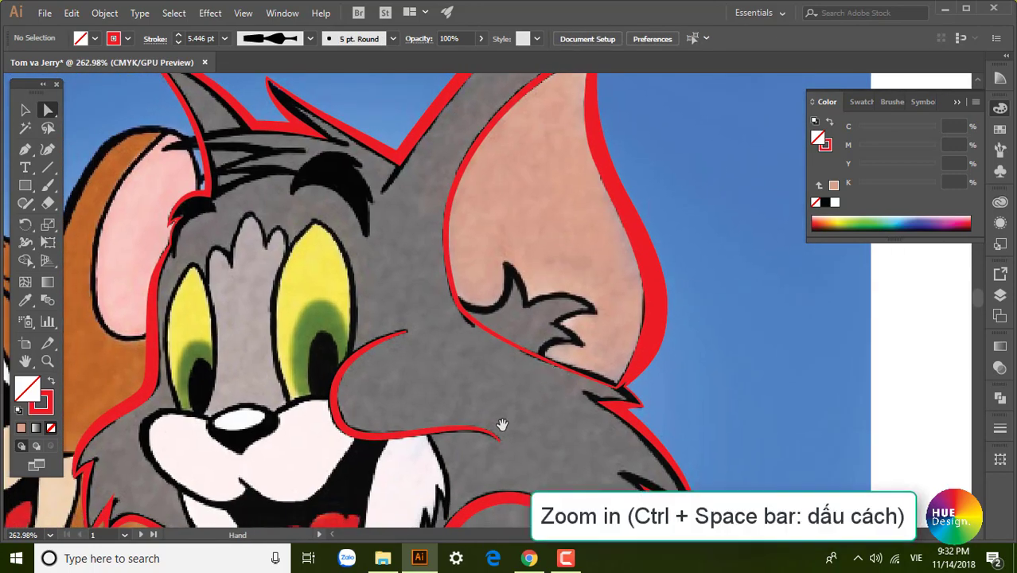
# Magnify the ear tuft and trace its lower edge up to the first spike tip with the Pen.
pyautogui.moveTo(500, 423)
pyautogui.mouseDown()
pyautogui.moveTo(470, 325)
pyautogui.moveTo(521, 390)
pyautogui.mouseUp()
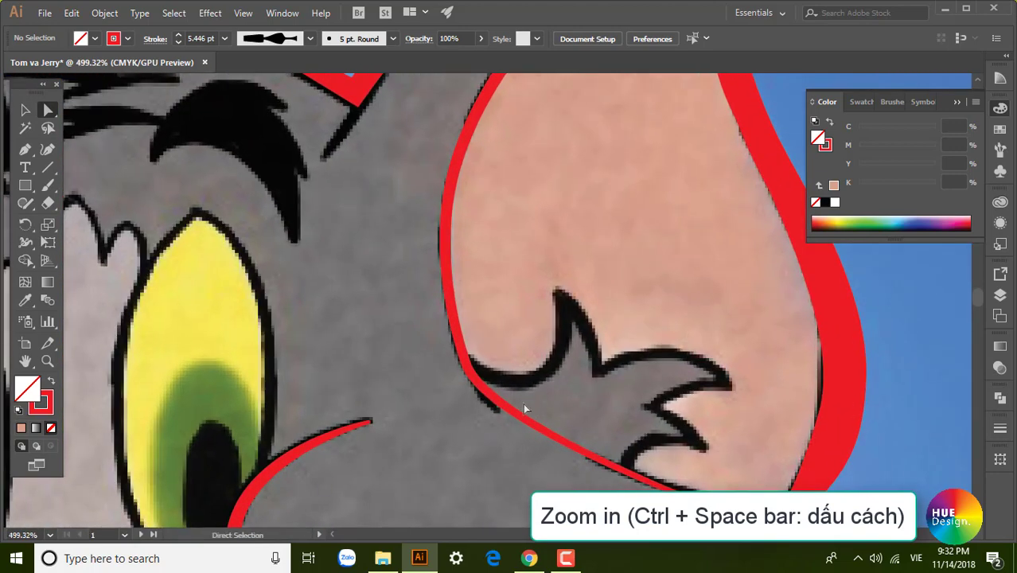
pyautogui.press('p')
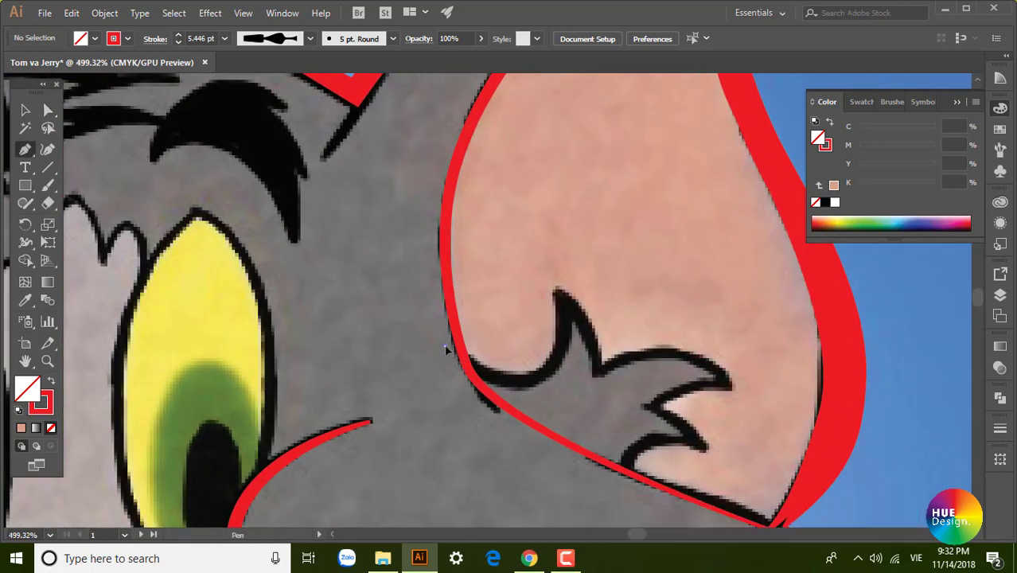
pyautogui.click(444, 345)
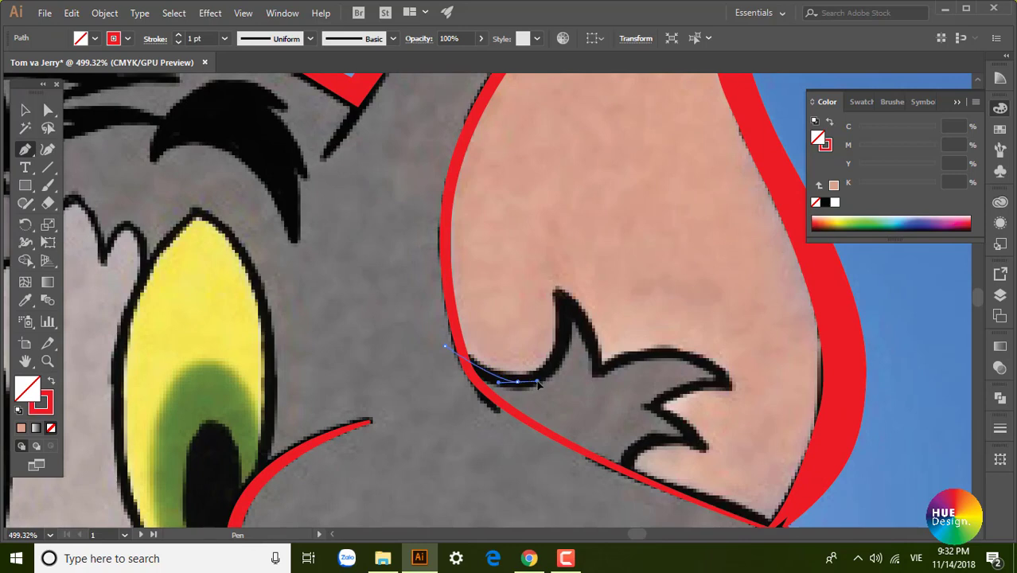
pyautogui.moveTo(546, 383); pyautogui.dragTo(570, 319)
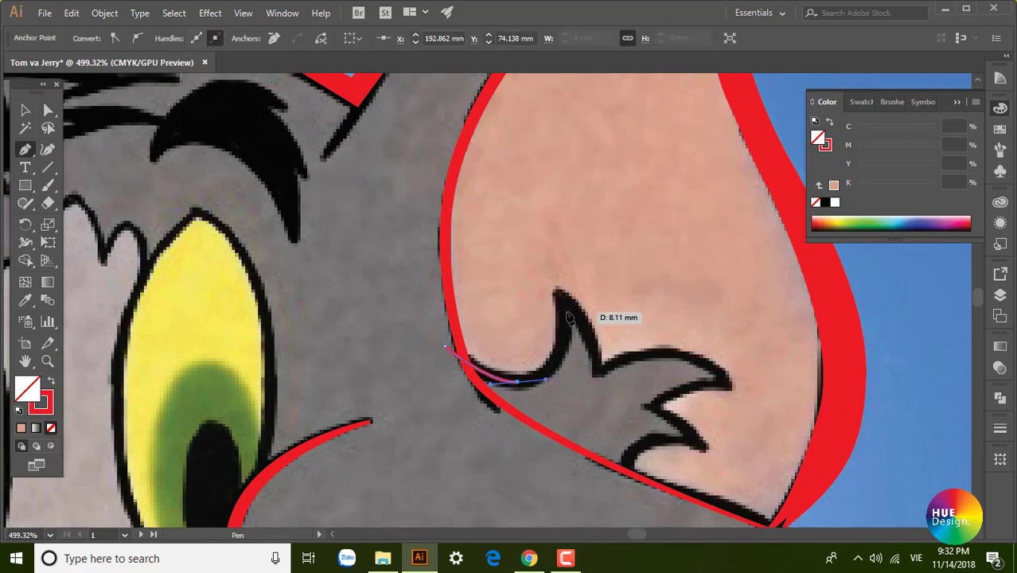
pyautogui.hotkey('ctrl', 'z')
pyautogui.moveTo(518, 383); pyautogui.dragTo(537, 381)
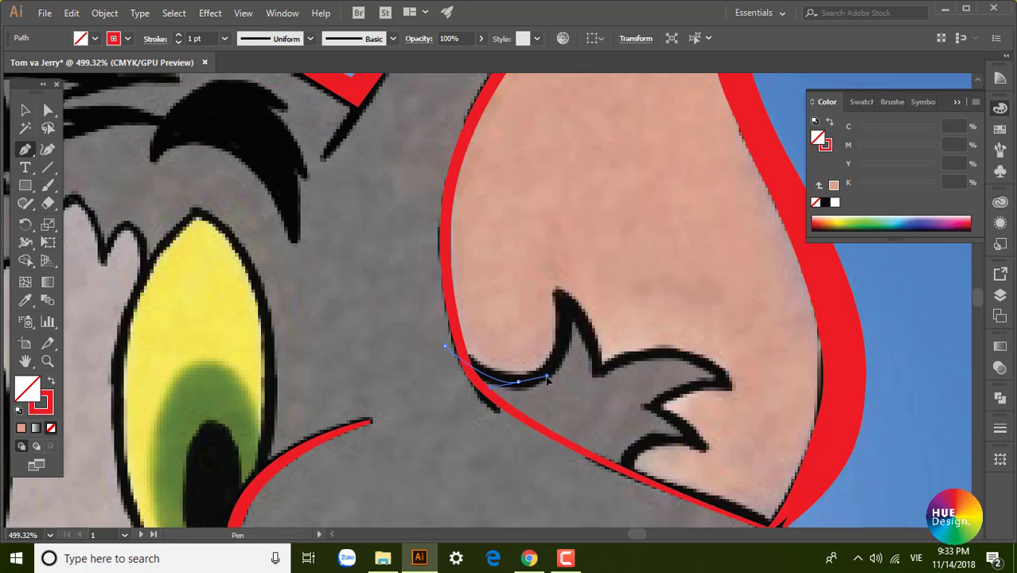
pyautogui.moveTo(563, 296); pyautogui.dragTo(563, 300)
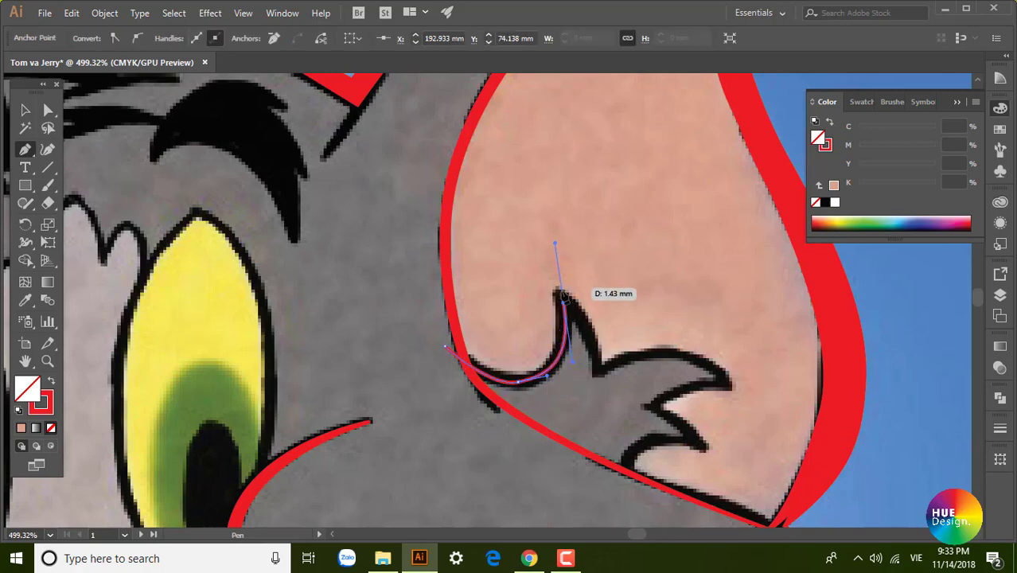
pyautogui.click(562, 301)
# Continue the path through the second spike, the notch and lower spike to the tuft's bottom edge.
pyautogui.moveTo(613, 380)
pyautogui.mouseDown()
pyautogui.moveTo(546, 331)
pyautogui.moveTo(539, 368)
pyautogui.mouseUp()
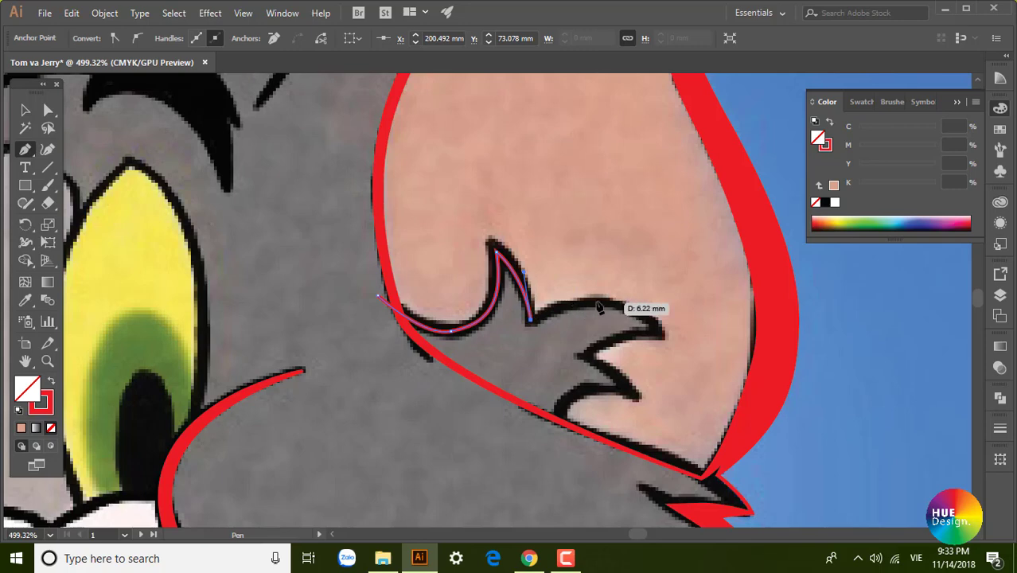
pyautogui.click(659, 335)
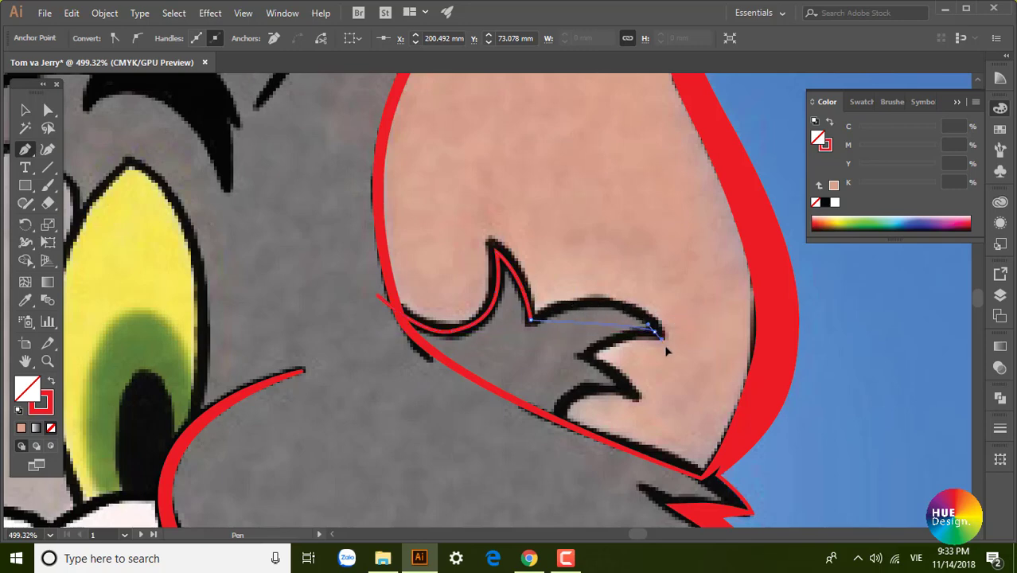
pyautogui.moveTo(689, 390); pyautogui.dragTo(686, 387)
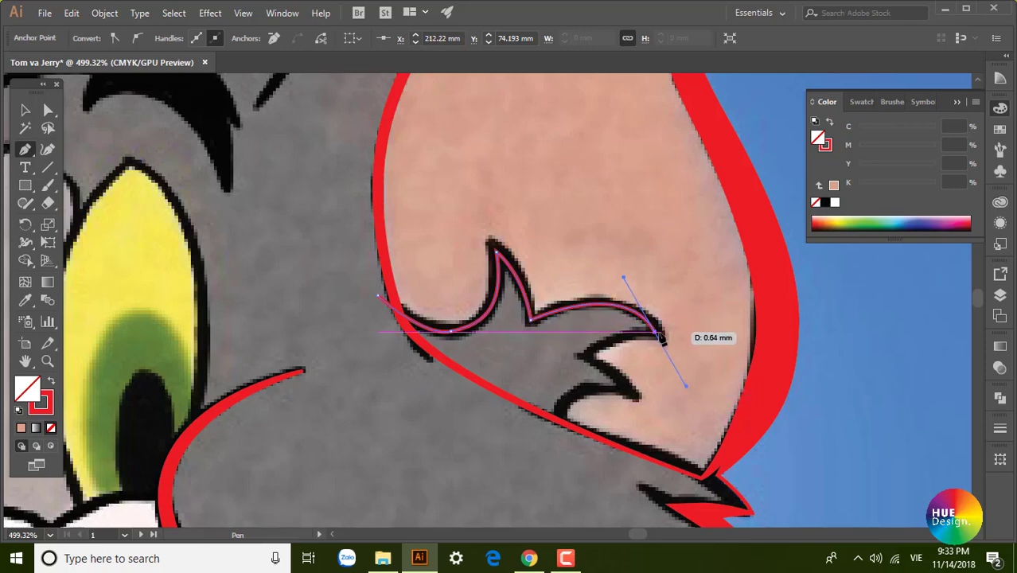
pyautogui.moveTo(588, 356); pyautogui.dragTo(562, 386)
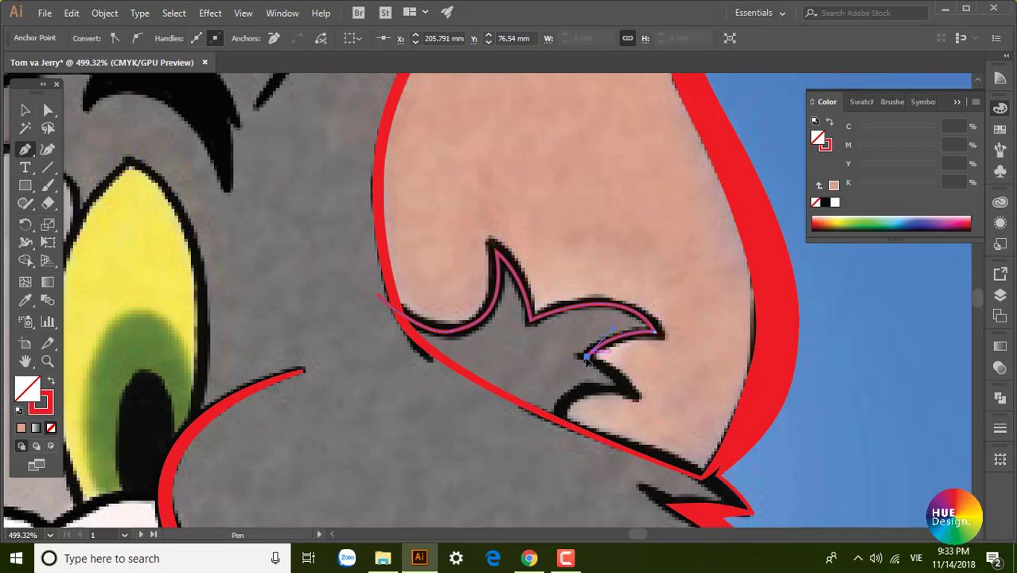
pyautogui.click(632, 393)
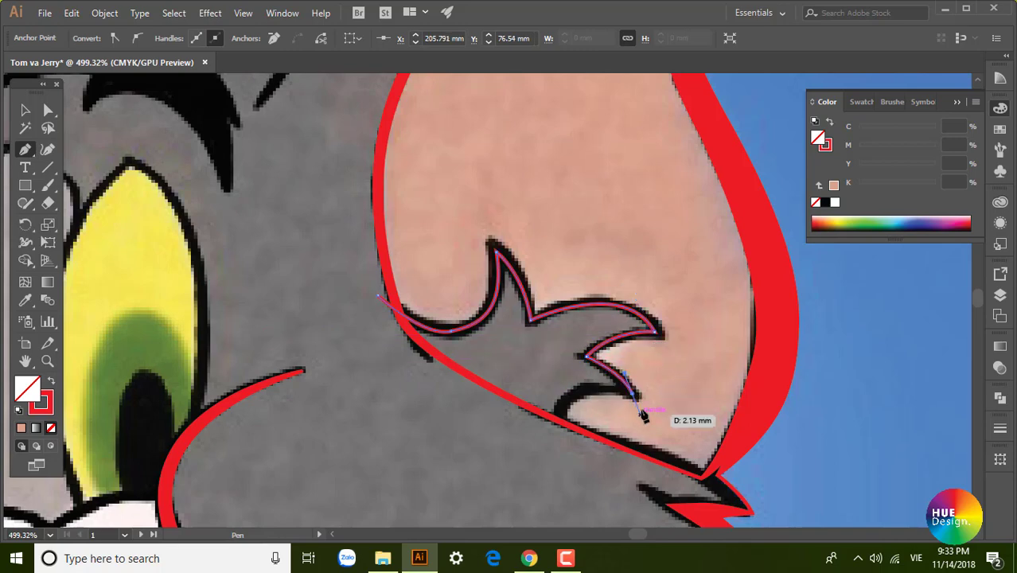
pyautogui.moveTo(639, 414); pyautogui.dragTo(641, 413)
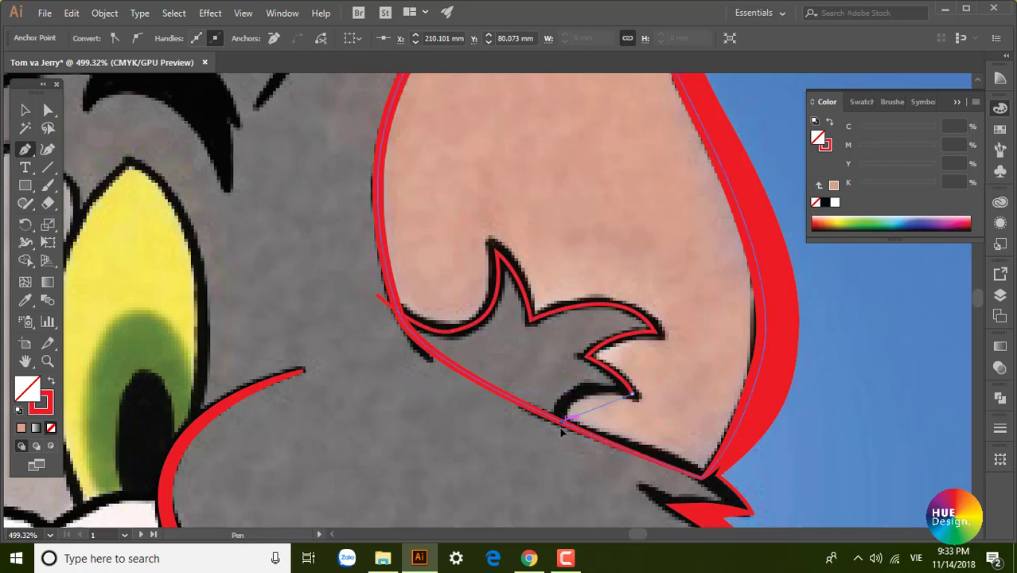
pyautogui.moveTo(562, 422); pyautogui.dragTo(561, 470)
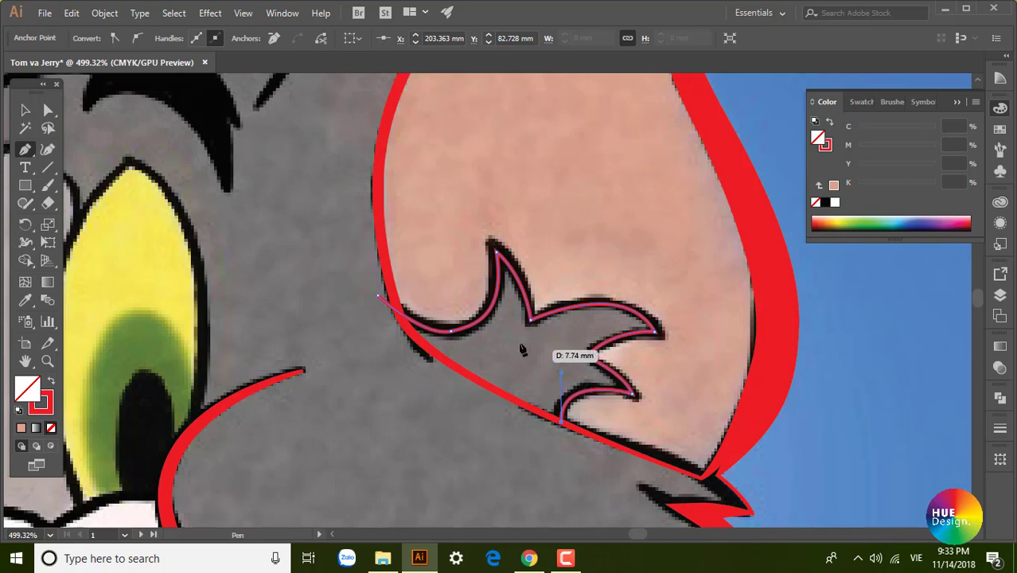
# Bring the path back to its start, nudge the starting point, and extend it down the outline.
pyautogui.click(379, 297)
pyautogui.press('a')
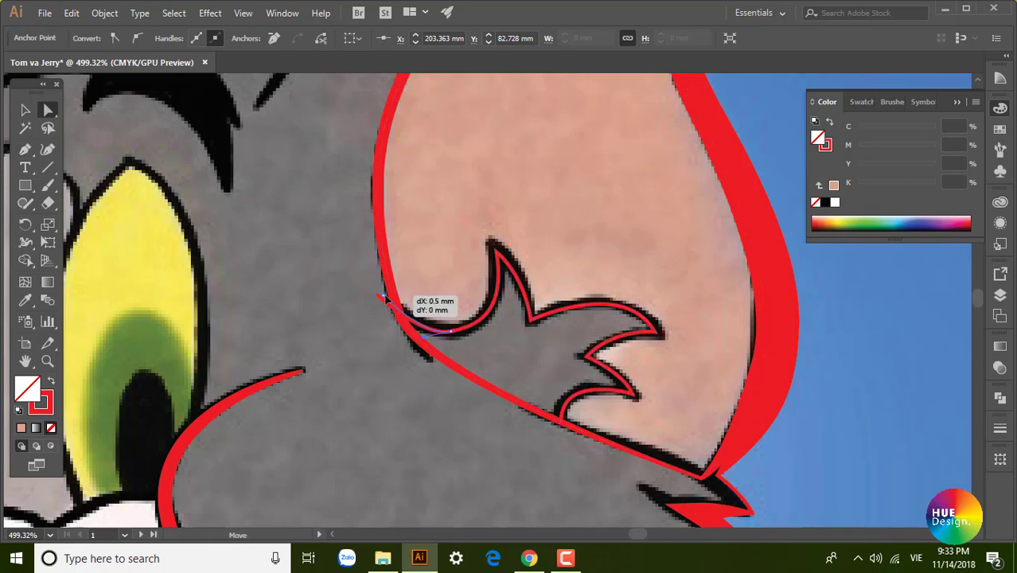
pyautogui.moveTo(379, 297)
pyautogui.mouseDown()
pyautogui.moveTo(430, 343)
pyautogui.moveTo(411, 326)
pyautogui.mouseUp()
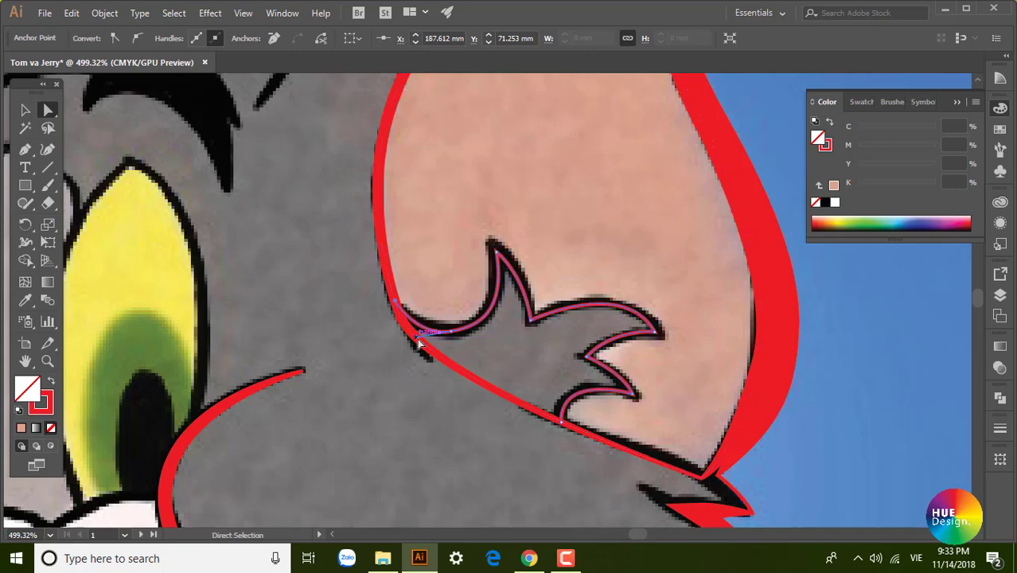
pyautogui.press('p')
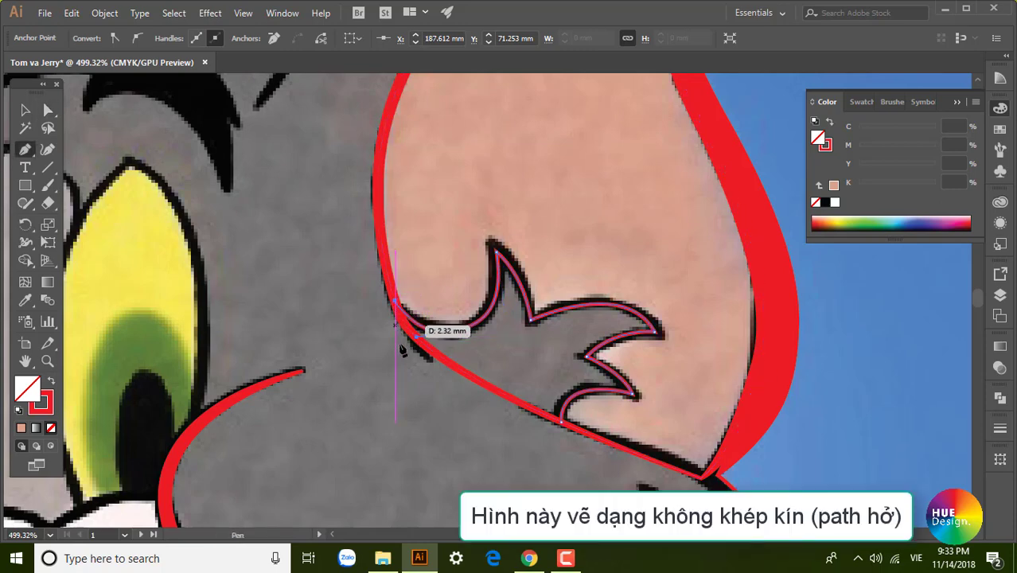
pyautogui.moveTo(400, 347)
pyautogui.mouseDown()
pyautogui.moveTo(434, 362)
pyautogui.moveTo(440, 382)
pyautogui.mouseUp()
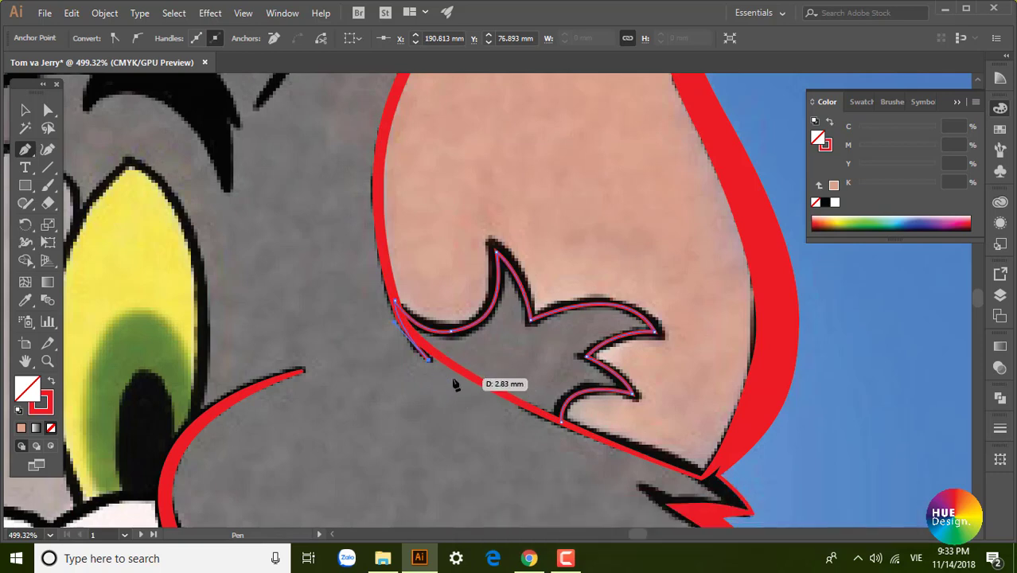
# Widen the tuft stroke to about 3.85 pt at its spikes, starting end and curves, then deselect.
pyautogui.hotkey('shift', 'w')
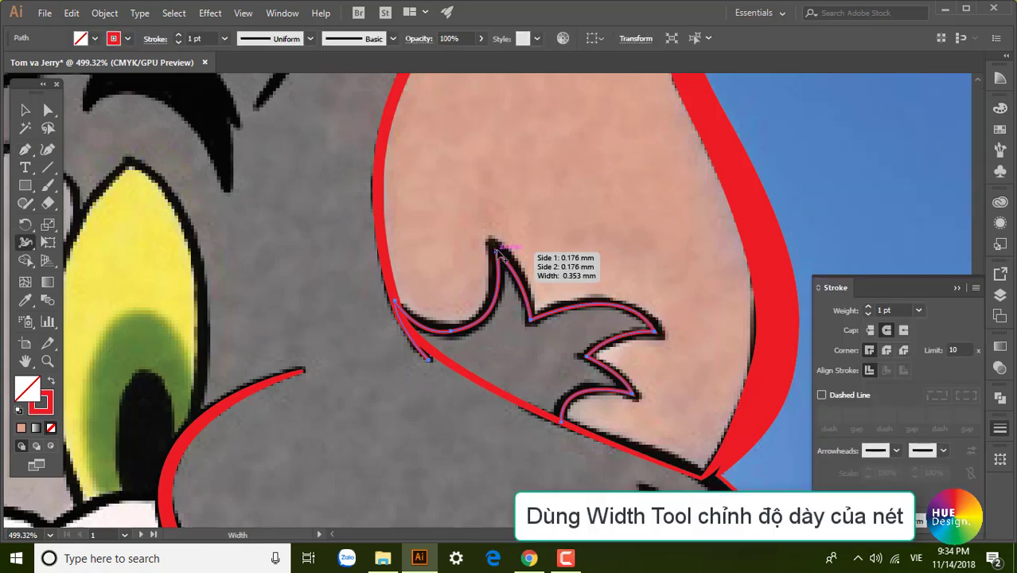
pyautogui.moveTo(499, 253); pyautogui.dragTo(494, 247)
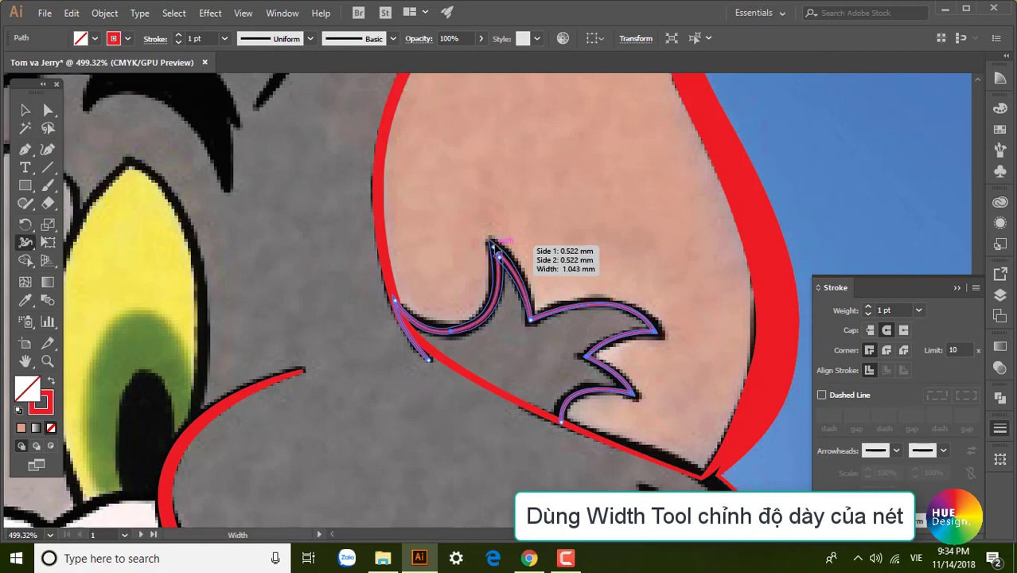
pyautogui.moveTo(500, 241); pyautogui.dragTo(503, 237)
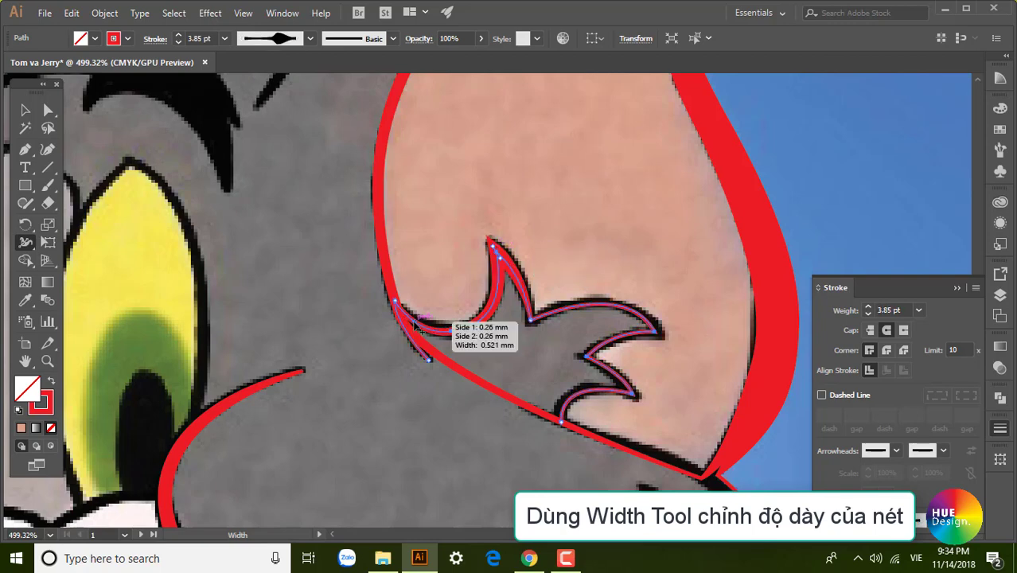
pyautogui.moveTo(436, 328); pyautogui.dragTo(398, 301)
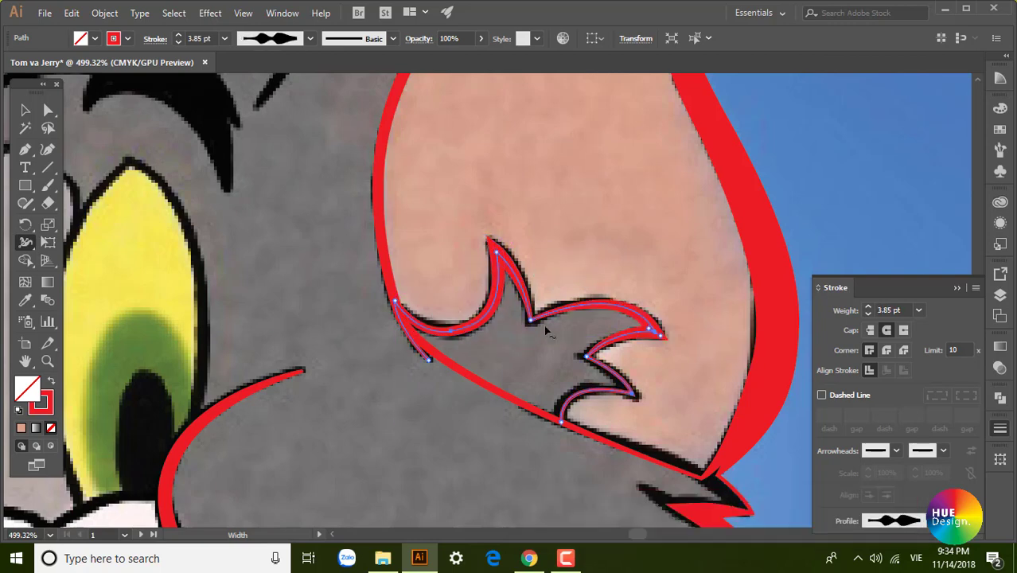
pyautogui.moveTo(546, 333); pyautogui.dragTo(558, 342)
pyautogui.moveTo(609, 398); pyautogui.dragTo(572, 413)
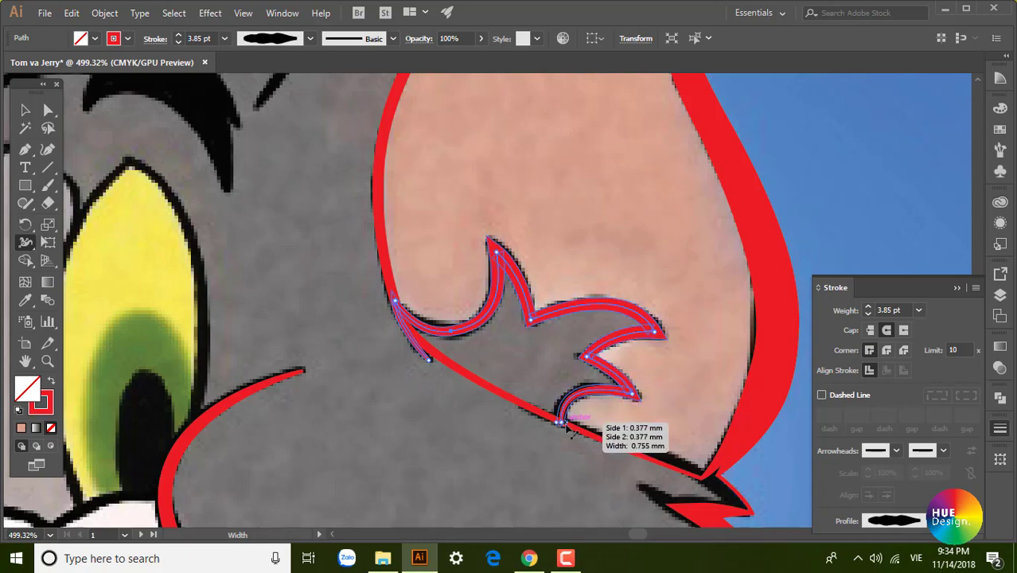
pyautogui.press('v')
pyautogui.hotkey('ctrl', 'shift', 'a')
pyautogui.hotkey('ctrl', '1')
pyautogui.scroll(5, 307, 178)
# Trace curved red strands along the black forehead fur lines with the Pen.
pyautogui.press('p')
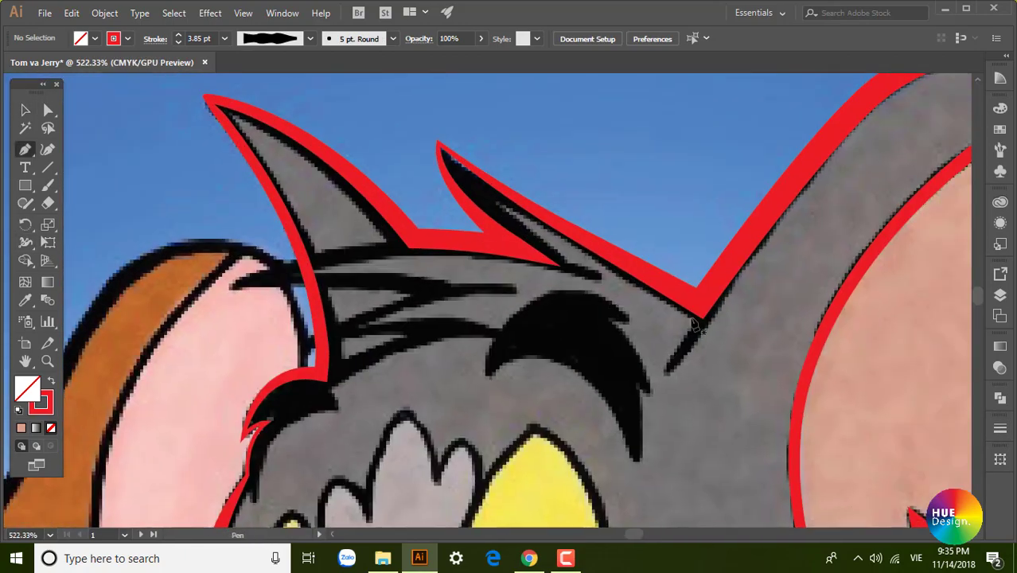
pyautogui.click(601, 276)
pyautogui.moveTo(231, 286); pyautogui.dragTo(525, 306)
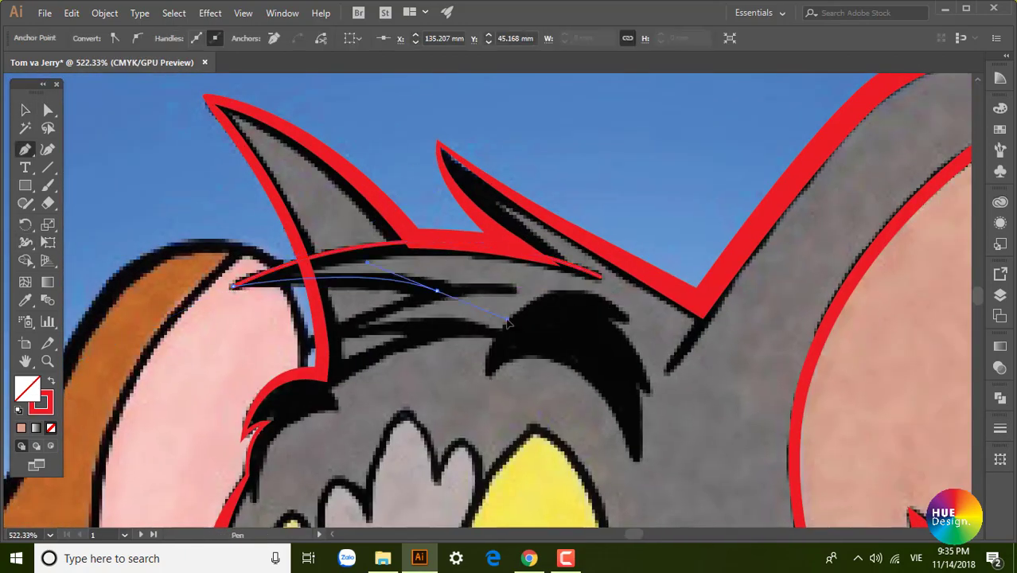
pyautogui.moveTo(436, 289); pyautogui.dragTo(552, 302)
pyautogui.click(304, 345)
pyautogui.moveTo(487, 333); pyautogui.dragTo(478, 342)
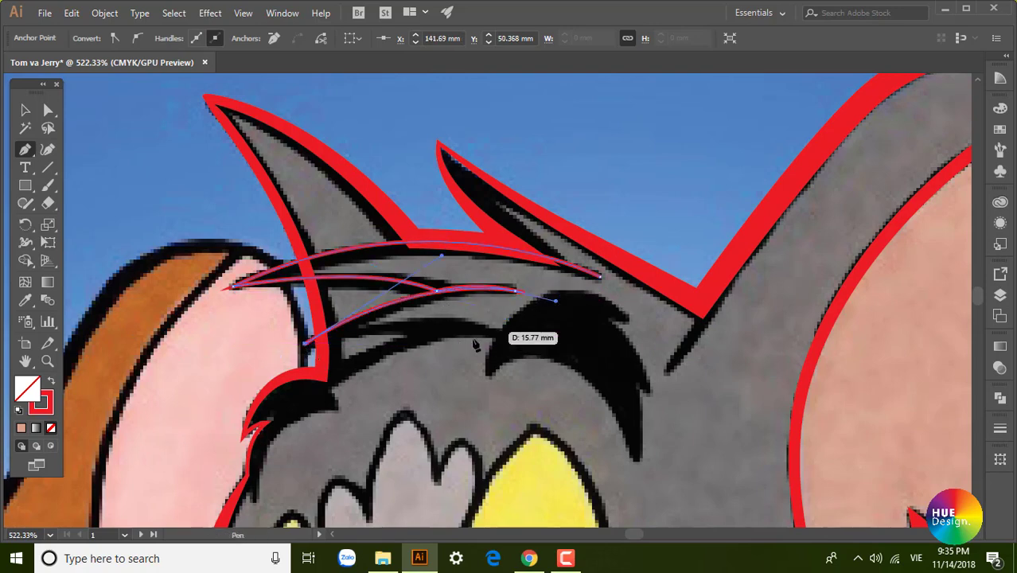
pyautogui.scroll(-3, 374, 296)
pyautogui.moveTo(374, 296); pyautogui.dragTo(275, 344)
pyautogui.scroll(2, 427, 327)
# Move a strand's end point to the ear edge and reshape the top forehead stroke's curve.
pyautogui.press('a')
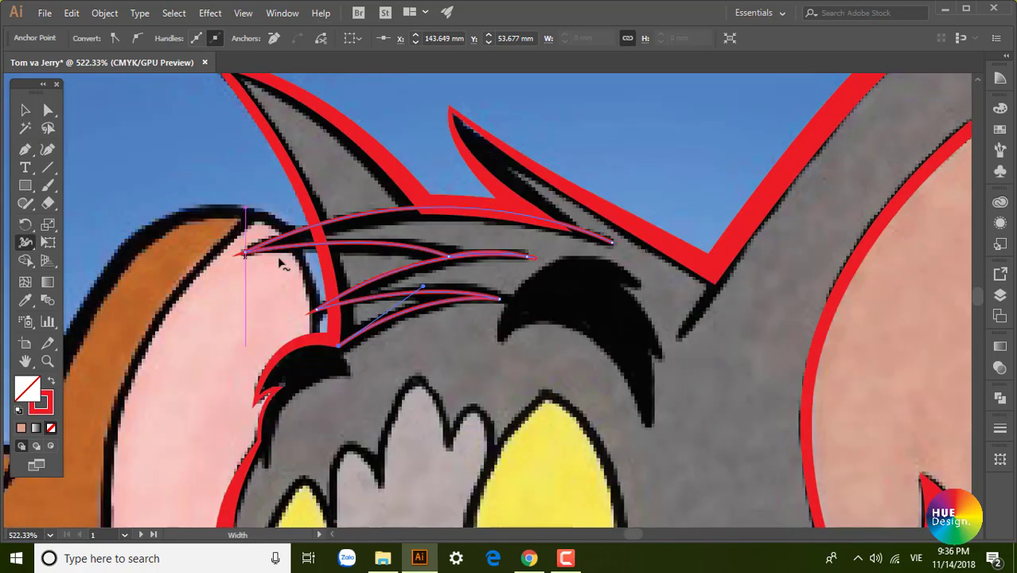
pyautogui.moveTo(279, 260); pyautogui.dragTo(288, 243)
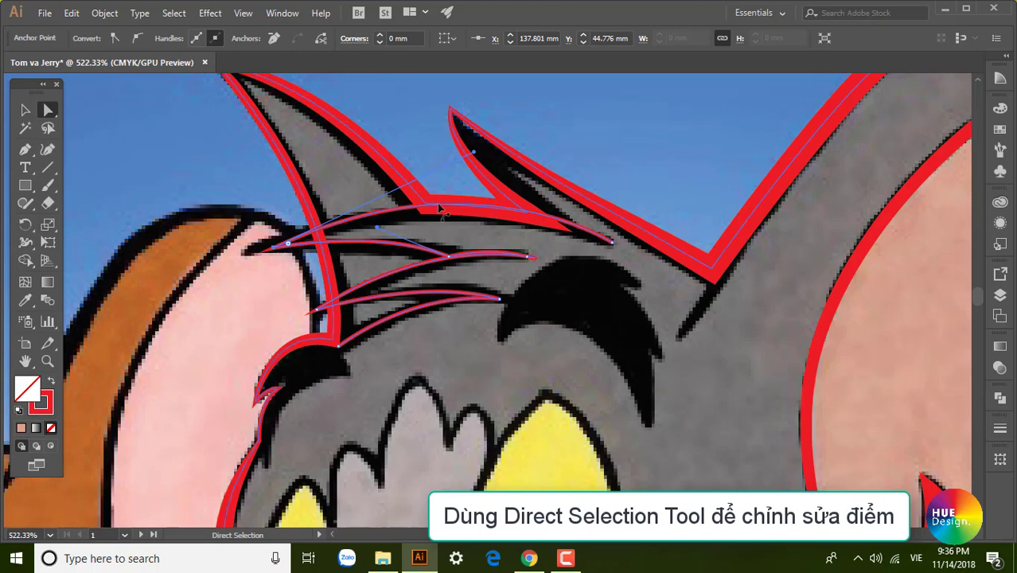
pyautogui.moveTo(473, 158); pyautogui.dragTo(457, 165)
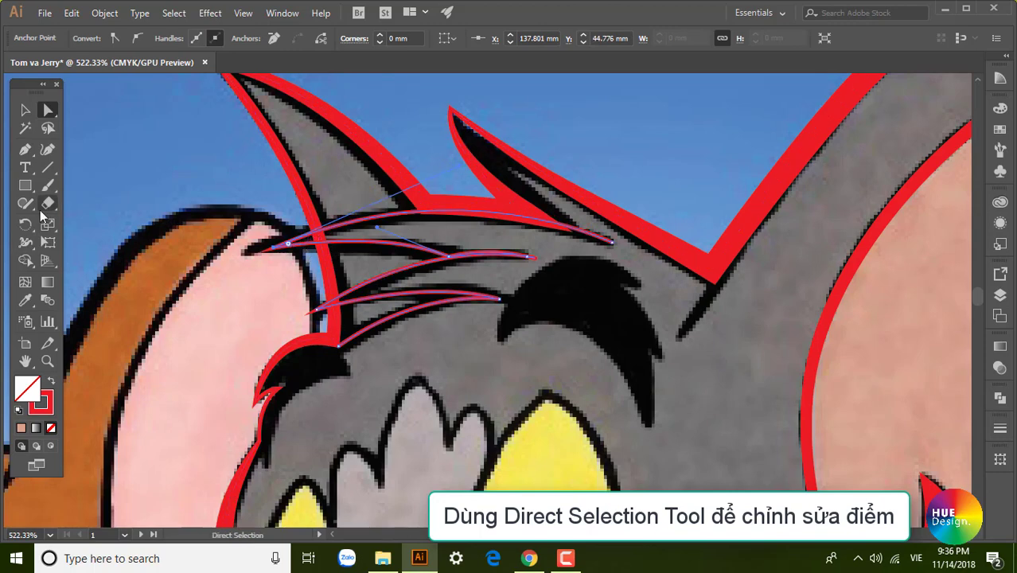
# Thicken the forehead strokes' middles and taper their ends, then nudge the lower stroke into place.
pyautogui.click(27, 242)
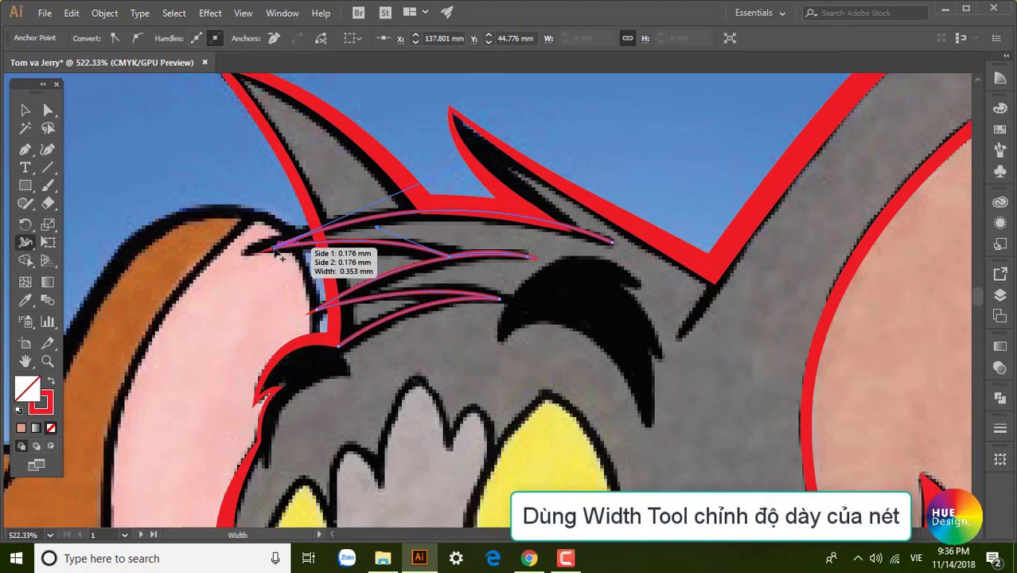
pyautogui.moveTo(278, 253); pyautogui.dragTo(283, 250)
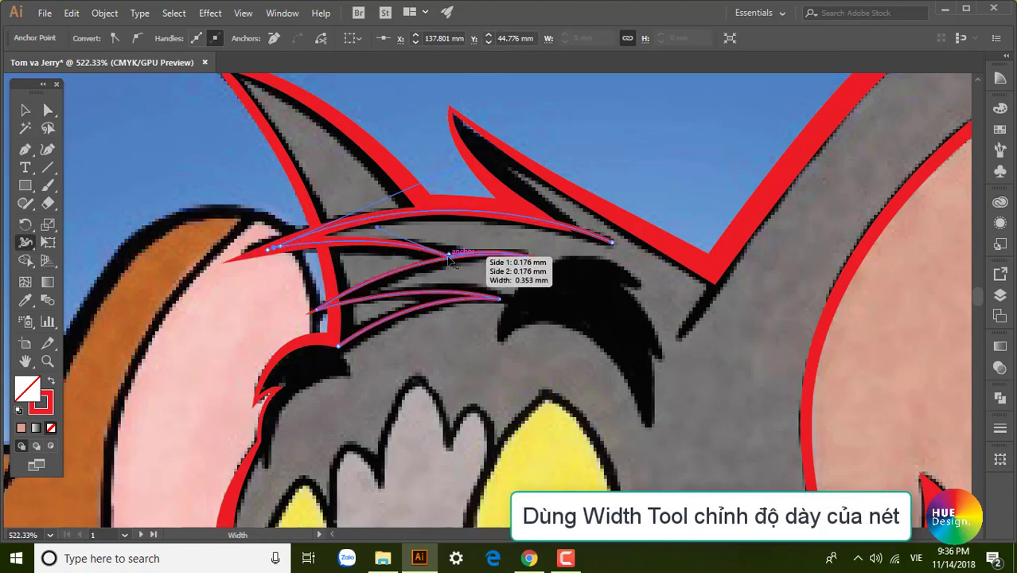
pyautogui.moveTo(450, 258); pyautogui.dragTo(452, 252)
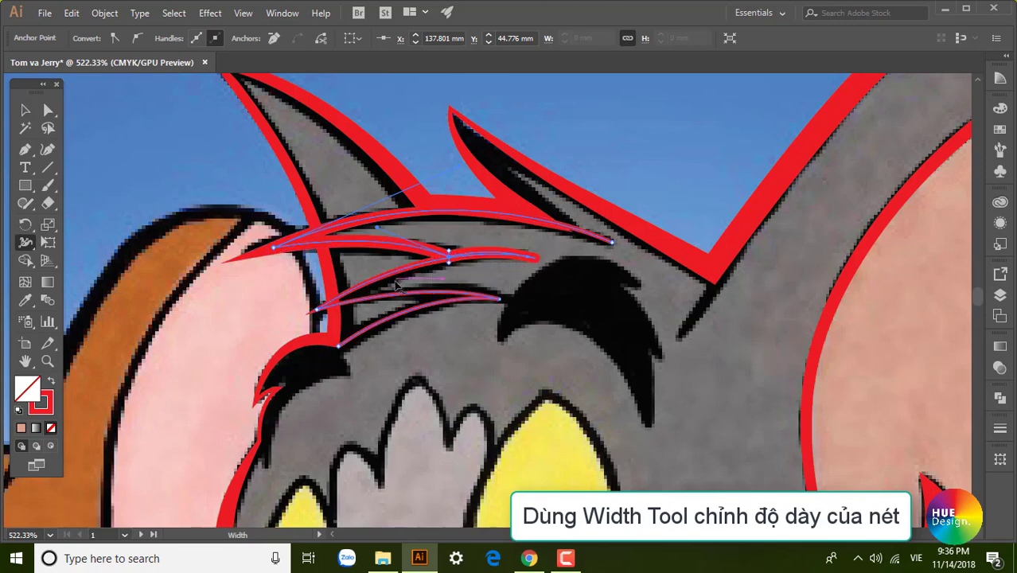
pyautogui.moveTo(322, 307)
pyautogui.mouseDown()
pyautogui.moveTo(334, 314)
pyautogui.moveTo(311, 351)
pyautogui.mouseUp()
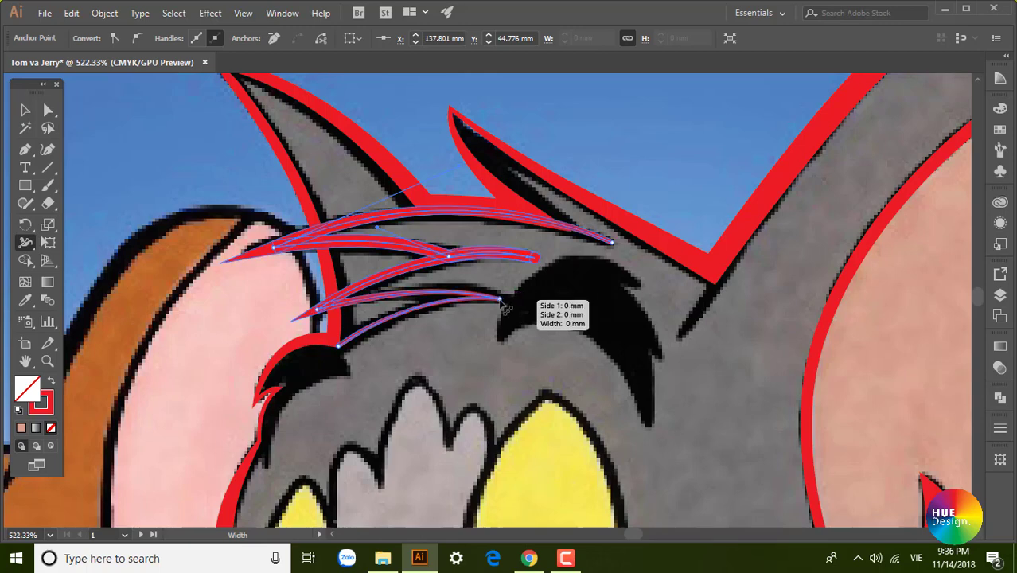
pyautogui.moveTo(502, 305)
pyautogui.mouseDown()
pyautogui.moveTo(510, 296)
pyautogui.moveTo(495, 300)
pyautogui.mouseUp()
pyautogui.moveTo(338, 344); pyautogui.dragTo(340, 352)
pyautogui.click(48, 109)
pyautogui.moveTo(317, 313); pyautogui.dragTo(335, 301)
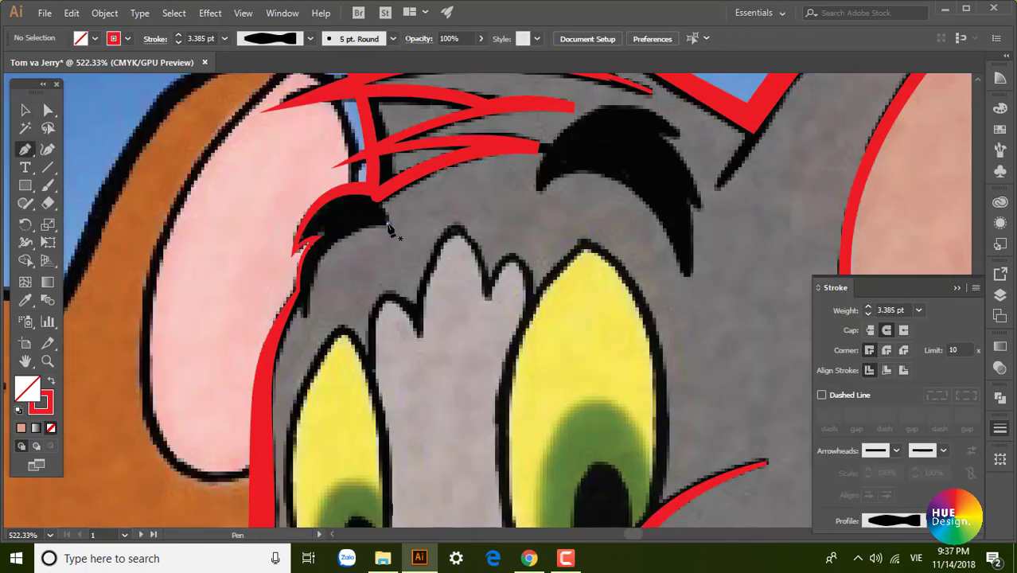
# Outline the black hook near Tom's ear with a curved red Pen path.
pyautogui.click(387, 225)
pyautogui.moveTo(323, 199)
pyautogui.mouseDown()
pyautogui.moveTo(257, 226)
pyautogui.moveTo(306, 220)
pyautogui.moveTo(326, 241)
pyautogui.mouseUp()
pyautogui.scroll(4, 326, 241)
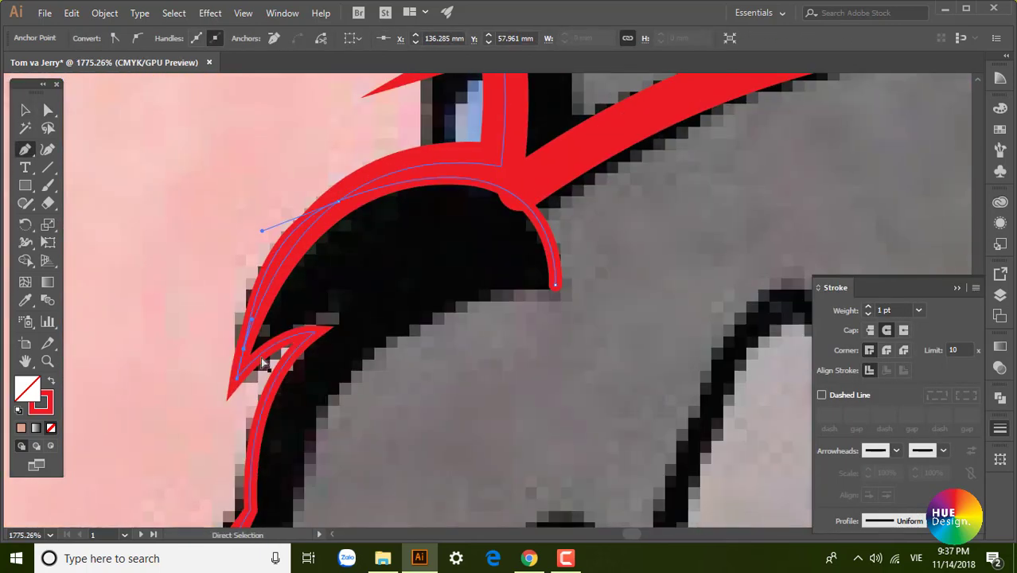
pyautogui.moveTo(241, 358); pyautogui.dragTo(266, 368)
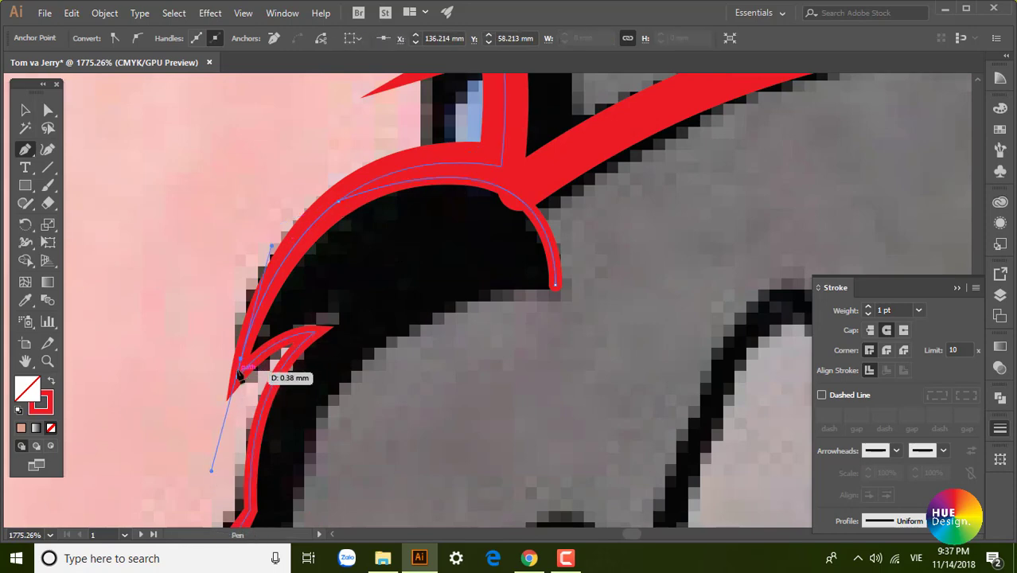
pyautogui.moveTo(328, 331); pyautogui.dragTo(362, 328)
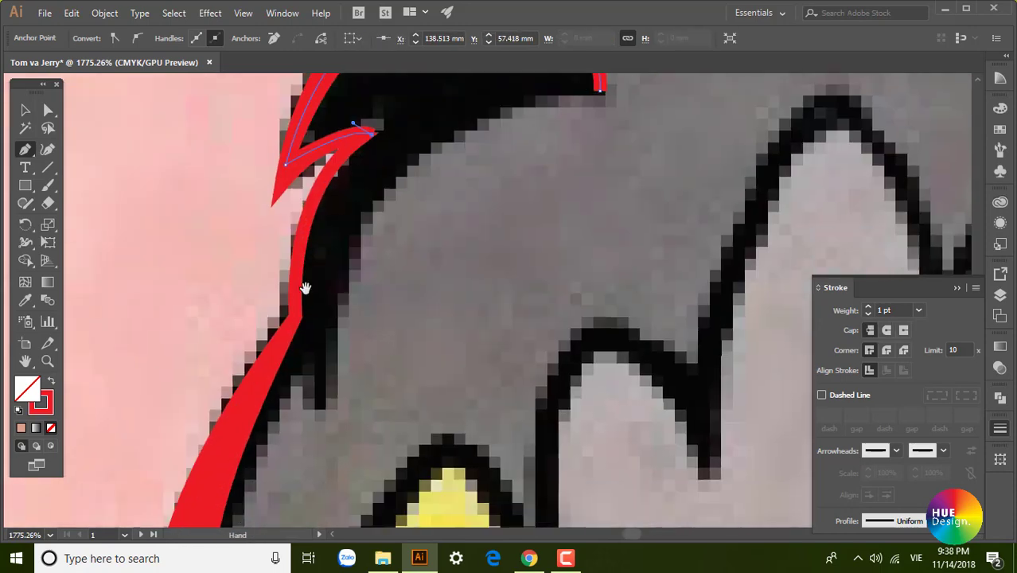
pyautogui.moveTo(420, 207); pyautogui.dragTo(578, 231)
pyautogui.scroll(-3, 578, 231)
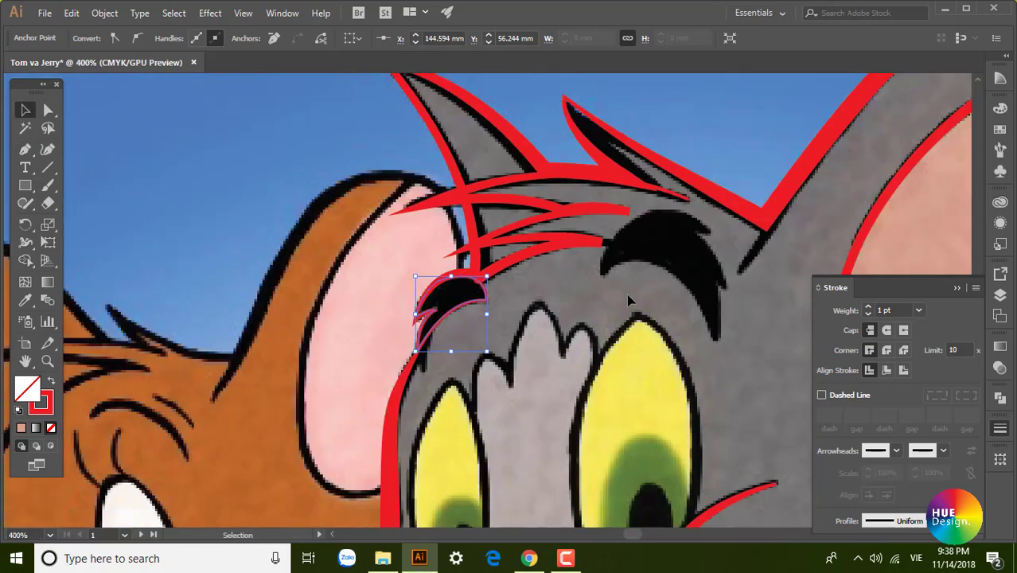
pyautogui.scroll(1, 477, 239)
# Trace a closed red outline around the black eyebrow shape, smoothing its closing curve.
pyautogui.click(374, 337)
pyautogui.moveTo(501, 217); pyautogui.dragTo(601, 243)
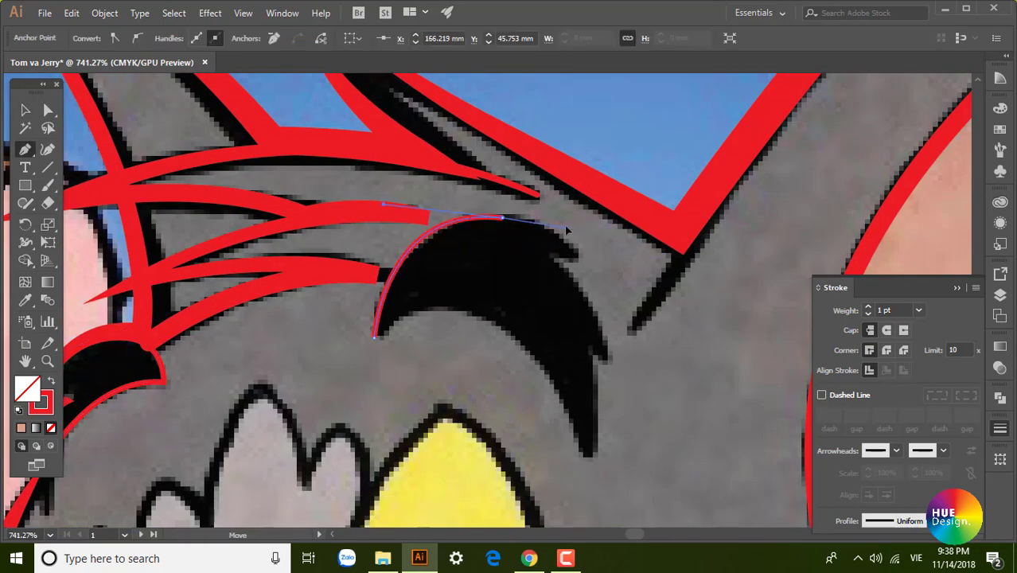
pyautogui.click(571, 257)
pyautogui.moveTo(483, 240); pyautogui.dragTo(502, 315)
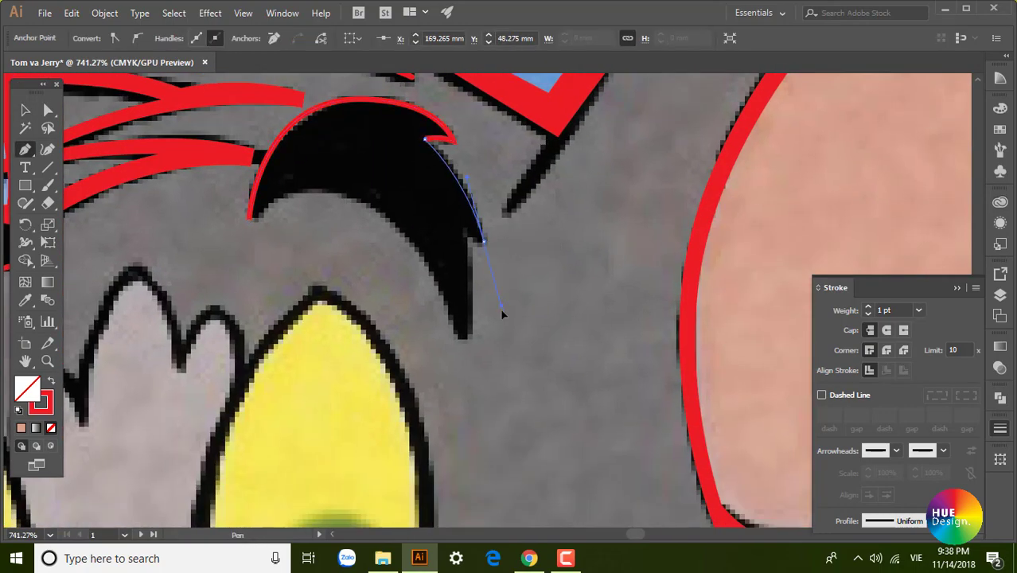
pyautogui.scroll(-1, 509, 263)
pyautogui.click(498, 291)
pyautogui.scroll(1, 510, 287)
pyautogui.moveTo(340, 256); pyautogui.dragTo(210, 358)
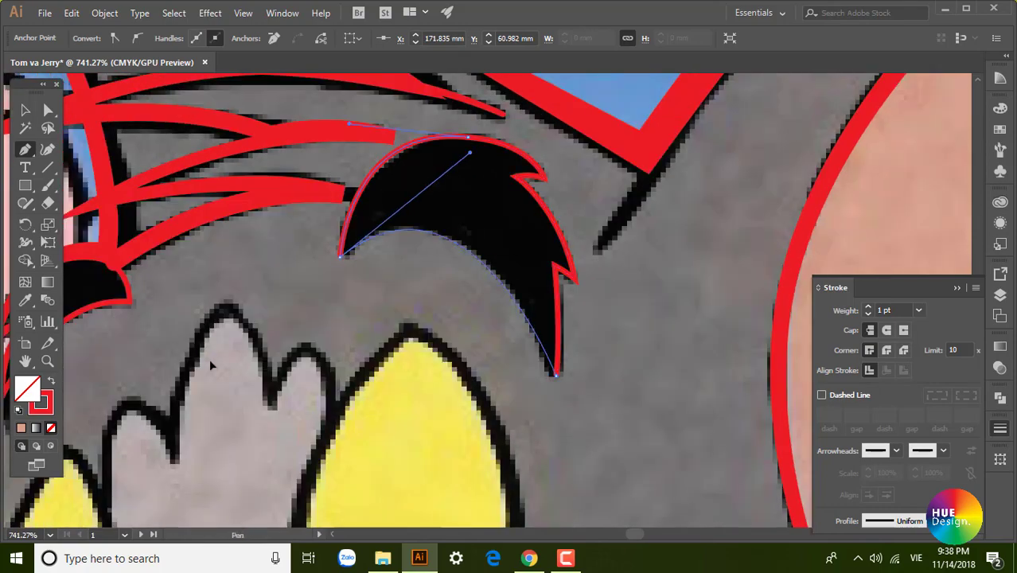
pyautogui.scroll(-5, 210, 359)
pyautogui.scroll(5, 668, 418)
# Draw a short two-point spike stroke by the ear with a tapered 3 pt profile.
pyautogui.click(490, 353)
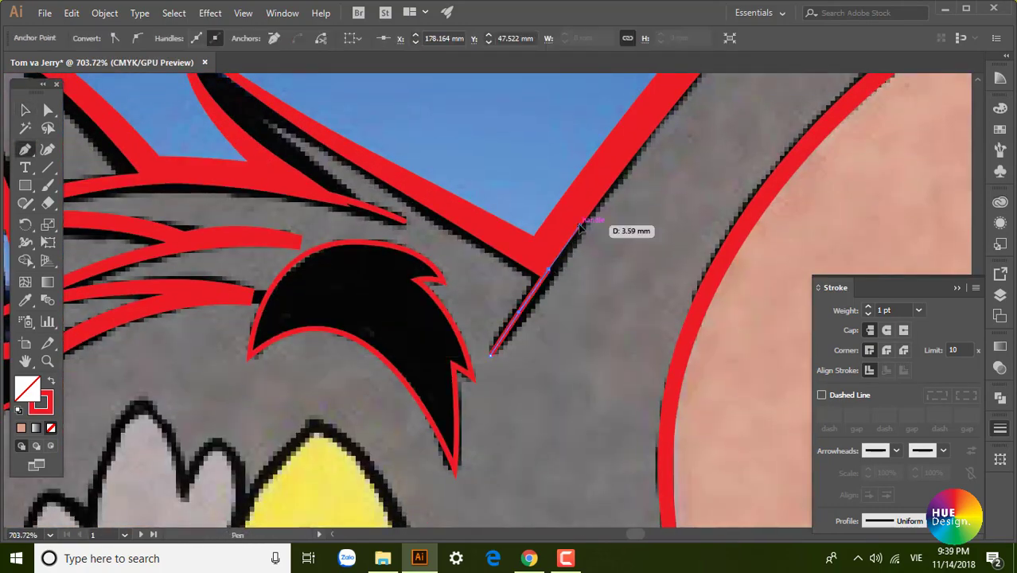
pyautogui.click(581, 227)
pyautogui.press('v')
pyautogui.hotkey('shift', 'w')
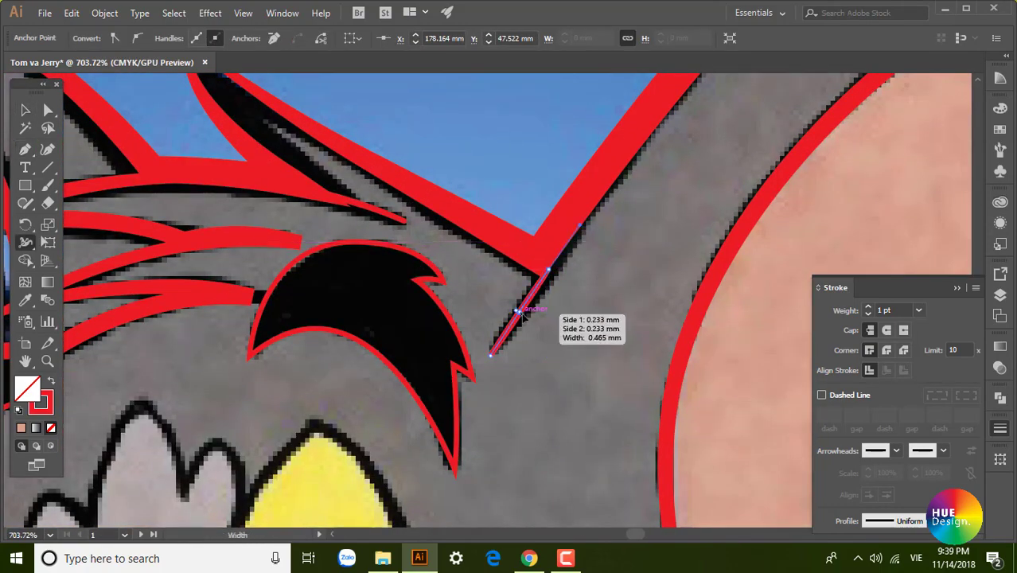
pyautogui.scroll(-3, 519, 313)
pyautogui.click(529, 355)
pyautogui.hotkey('ctrl', '1')
# Nudge the spike's tip anchor and widen the stroke at its tip.
pyautogui.click(630, 419)
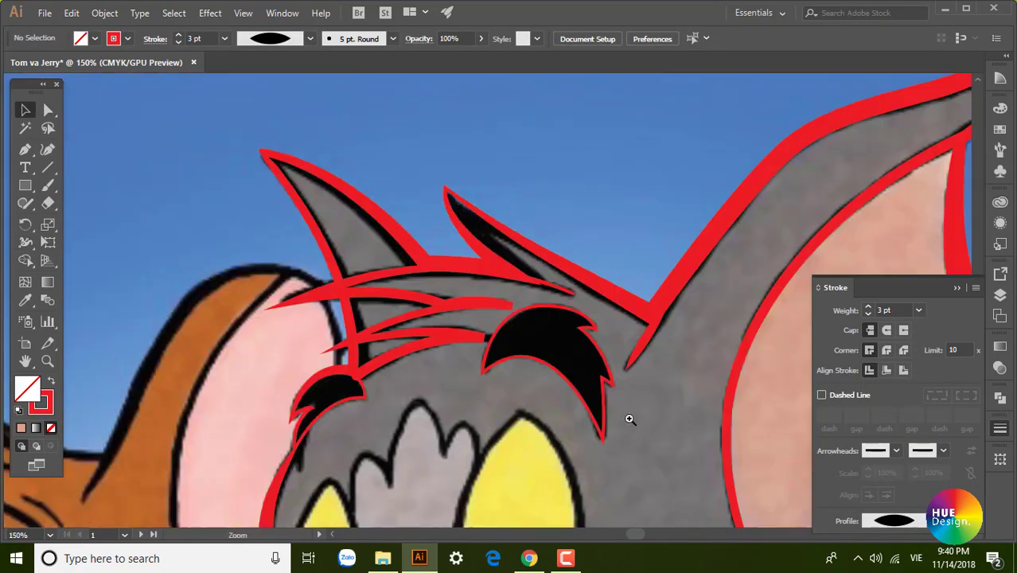
pyautogui.press('a')
pyautogui.click(454, 197)
pyautogui.scroll(5, 454, 198)
pyautogui.moveTo(420, 245)
pyautogui.mouseDown()
pyautogui.moveTo(406, 217)
pyautogui.moveTo(452, 249)
pyautogui.mouseUp()
pyautogui.hotkey('shift', 'w')
# Select an anchor on the spike's lower edge with Direct Selection, then clear the selection.
pyautogui.scroll(-4, 542, 392)
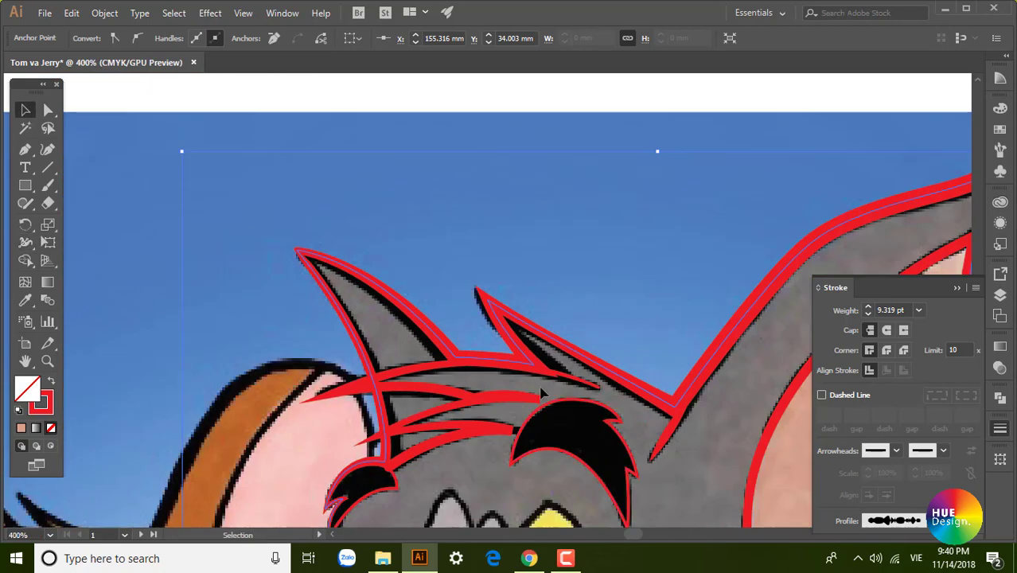
pyautogui.scroll(5, 658, 355)
pyautogui.press('a')
pyautogui.click(359, 391)
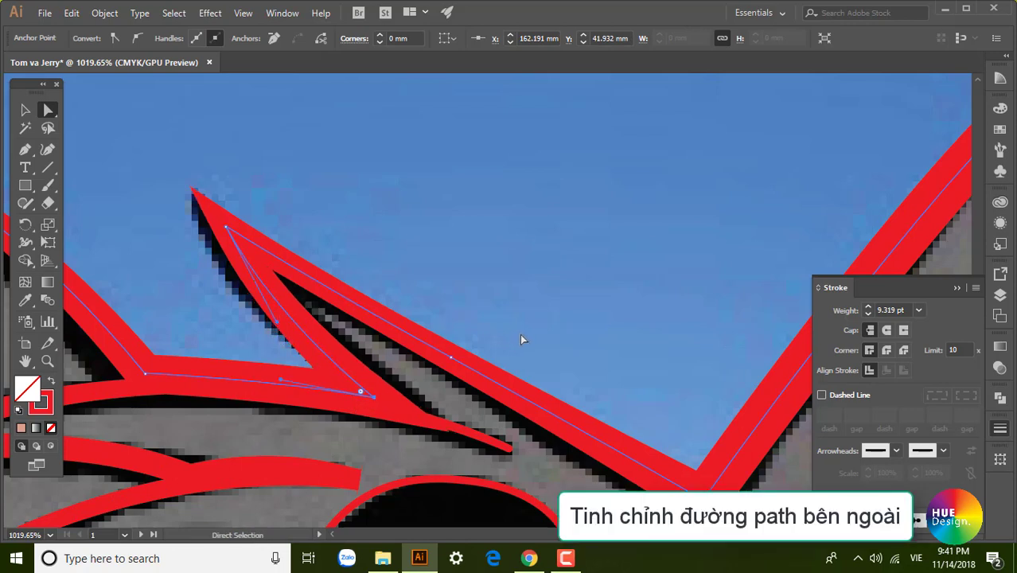
pyautogui.scroll(-3, 522, 334)
pyautogui.scroll(-5, 522, 334)
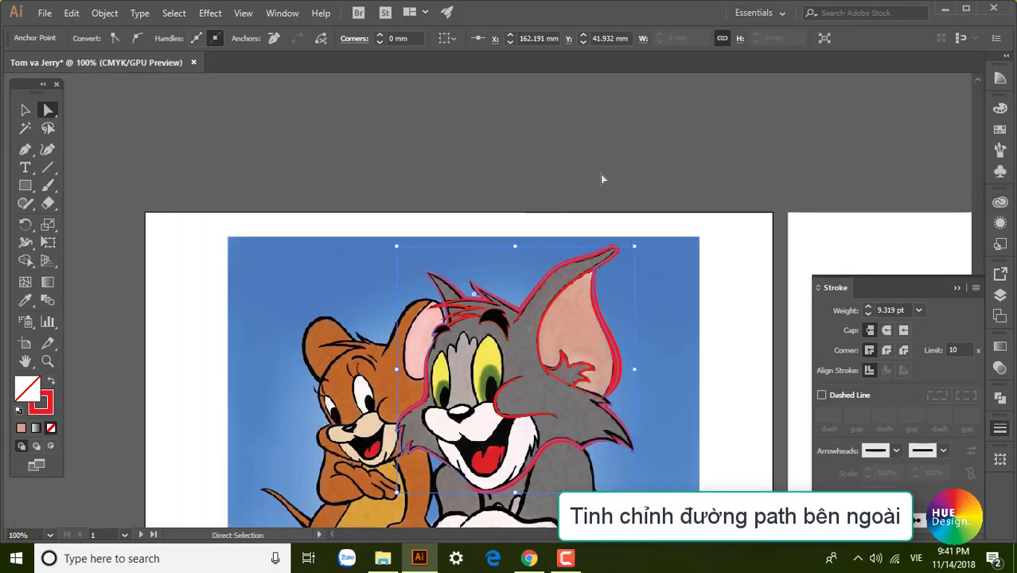
pyautogui.click(603, 172)
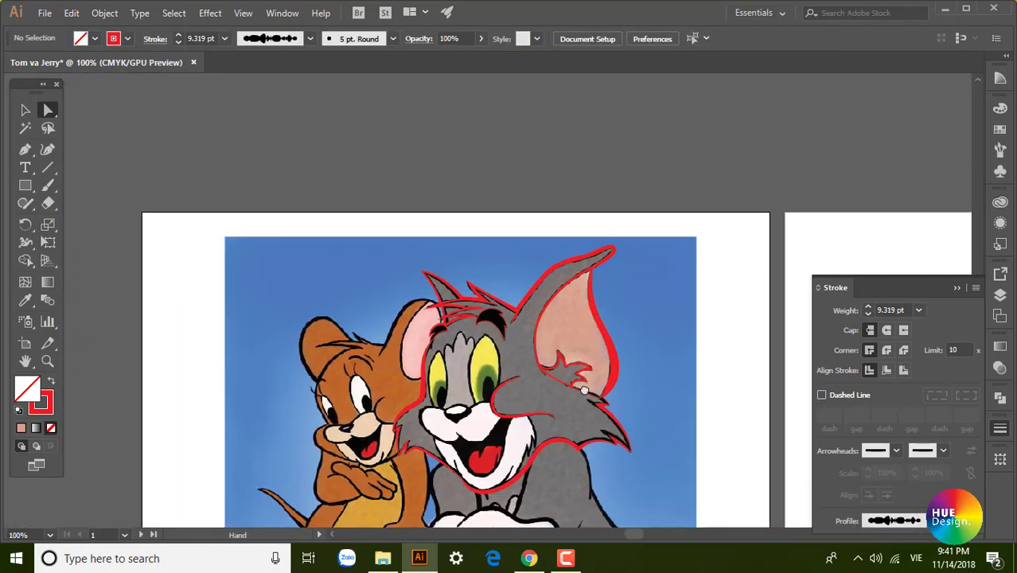
# Reposition the cheek spike's tip and kink anchors and the lower curve's corner to follow the drawing.
pyautogui.scroll(2, 647, 414)
pyautogui.scroll(3, 702, 456)
pyautogui.scroll(2, 527, 352)
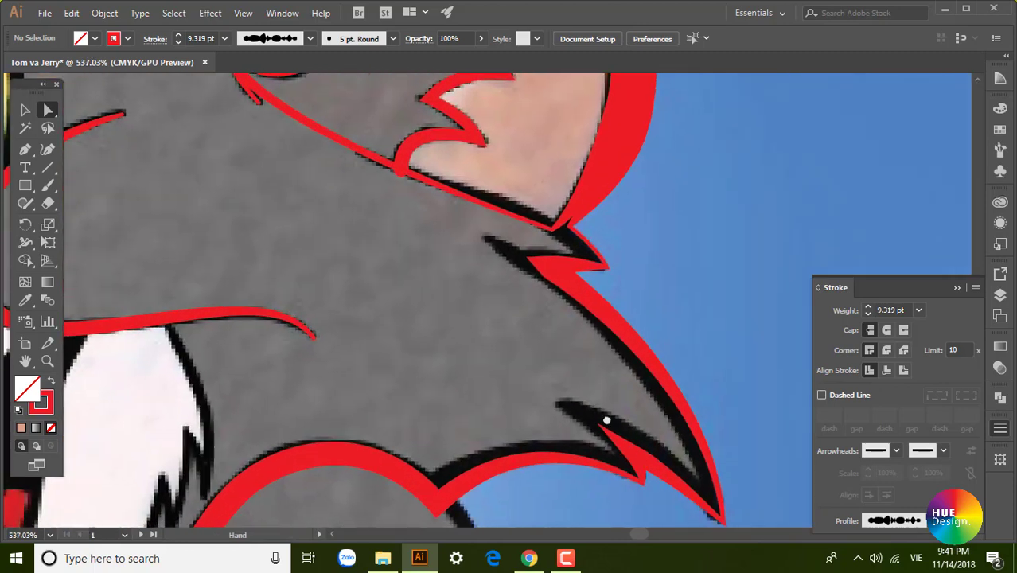
pyautogui.scroll(2, 609, 420)
pyautogui.moveTo(560, 399); pyautogui.dragTo(566, 408)
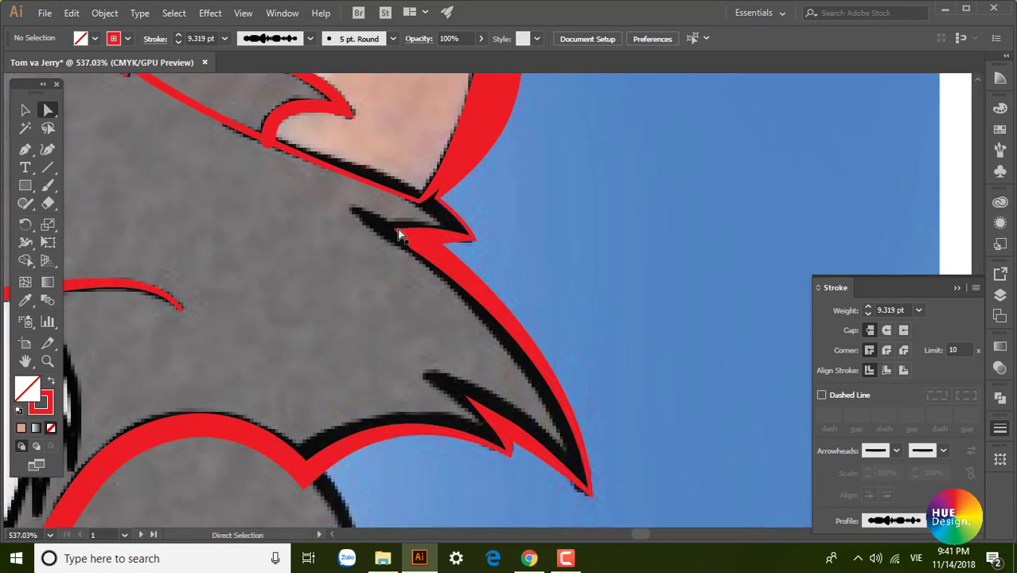
pyautogui.moveTo(417, 242); pyautogui.dragTo(398, 237)
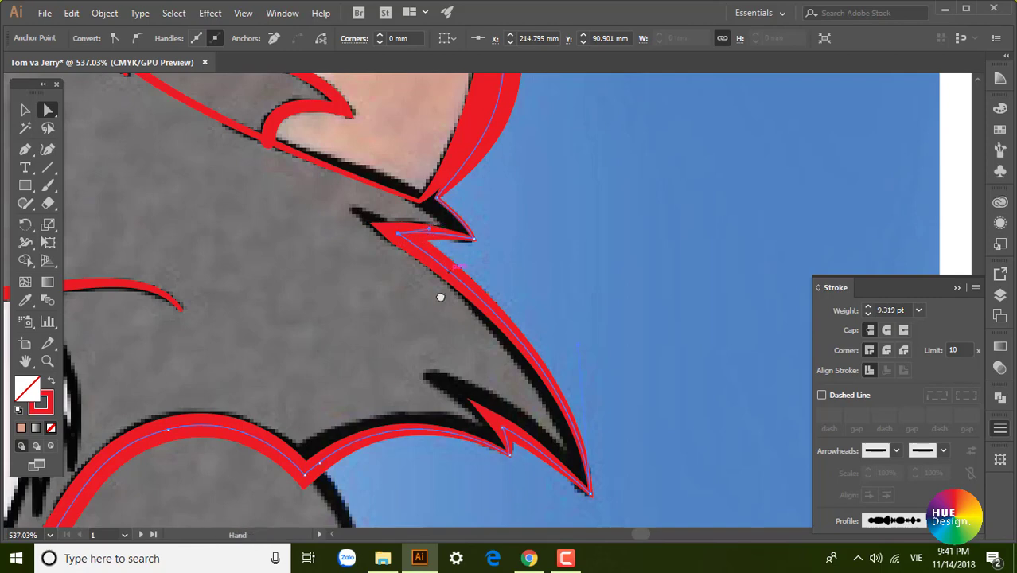
pyautogui.scroll(-2, 438, 294)
pyautogui.moveTo(549, 484); pyautogui.dragTo(543, 468)
pyautogui.moveTo(465, 415); pyautogui.dragTo(445, 391)
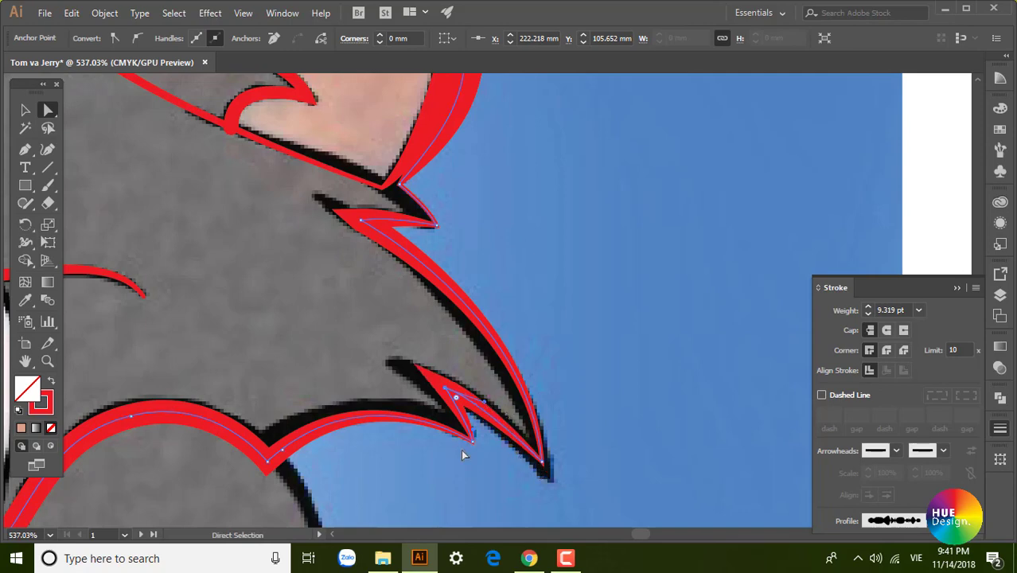
pyautogui.click(305, 436)
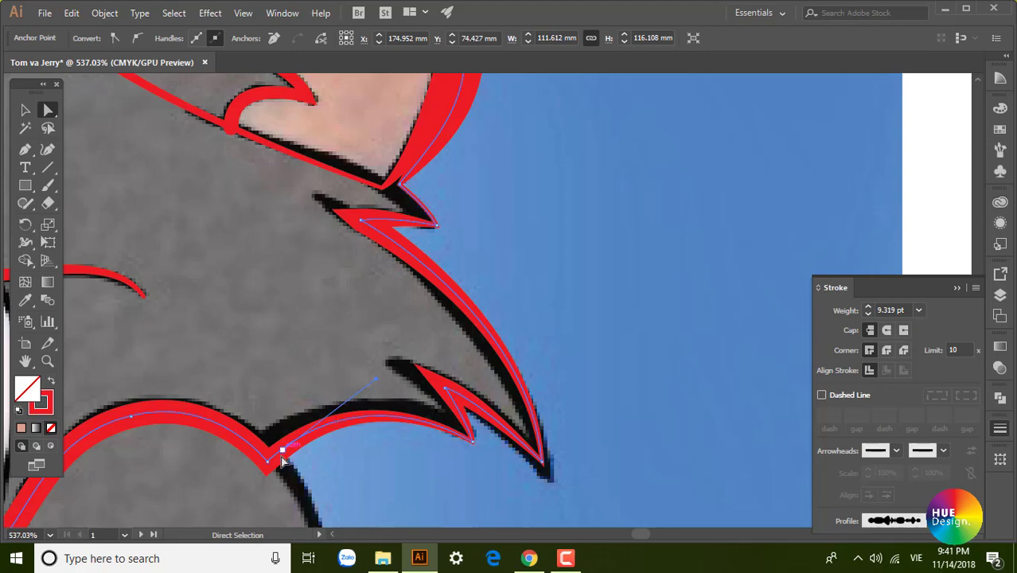
pyautogui.click(281, 454)
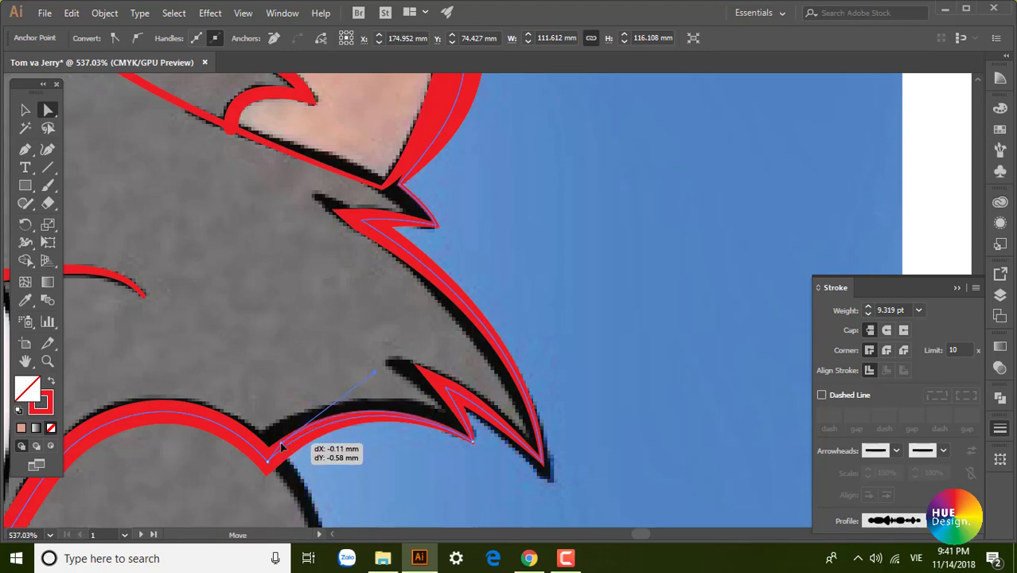
pyautogui.moveTo(283, 454)
pyautogui.mouseDown()
pyautogui.moveTo(273, 446)
pyautogui.moveTo(288, 443)
pyautogui.mouseUp()
# Widen the red stroke at the spike tip, inner point and the tuft's lower anchor.
pyautogui.moveTo(486, 432); pyautogui.dragTo(491, 401)
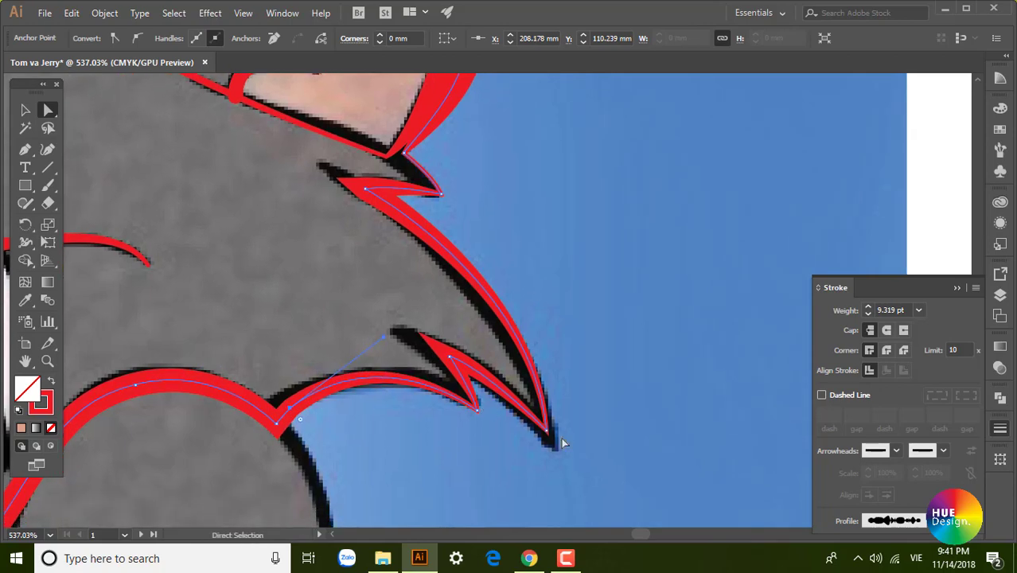
pyautogui.click(24, 244)
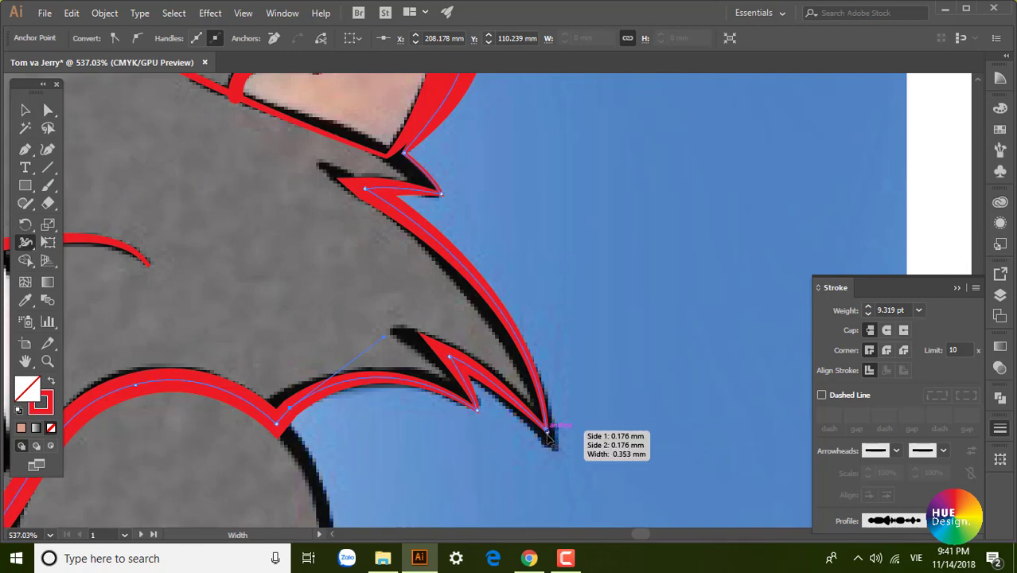
pyautogui.moveTo(548, 434); pyautogui.dragTo(553, 443)
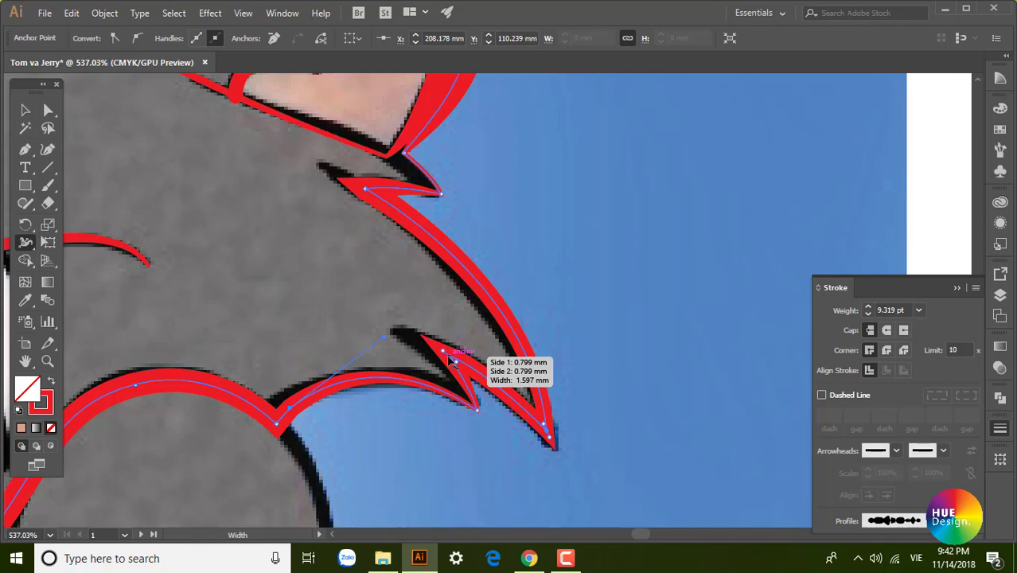
pyautogui.moveTo(449, 358); pyautogui.dragTo(445, 361)
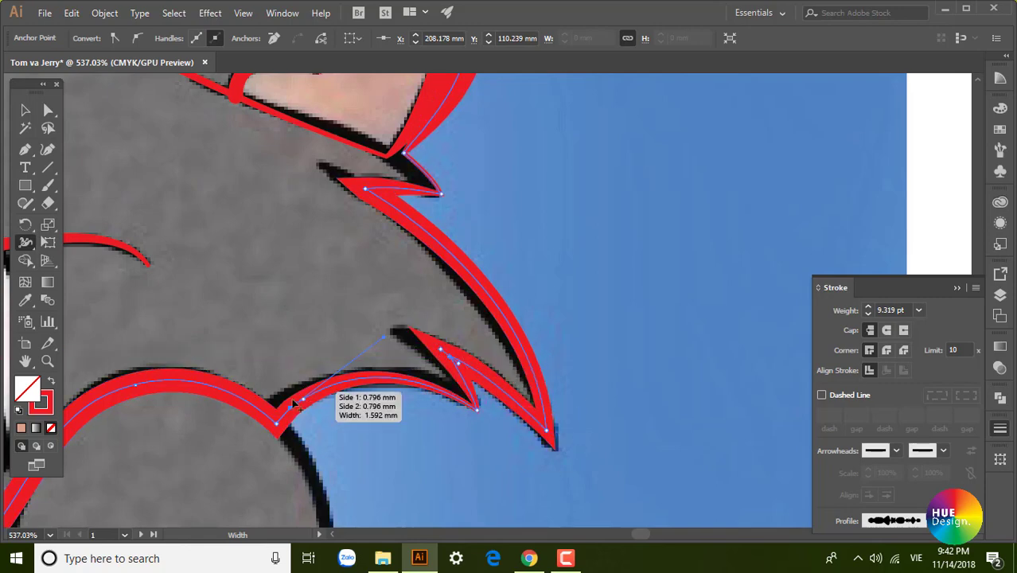
pyautogui.moveTo(284, 409); pyautogui.dragTo(290, 406)
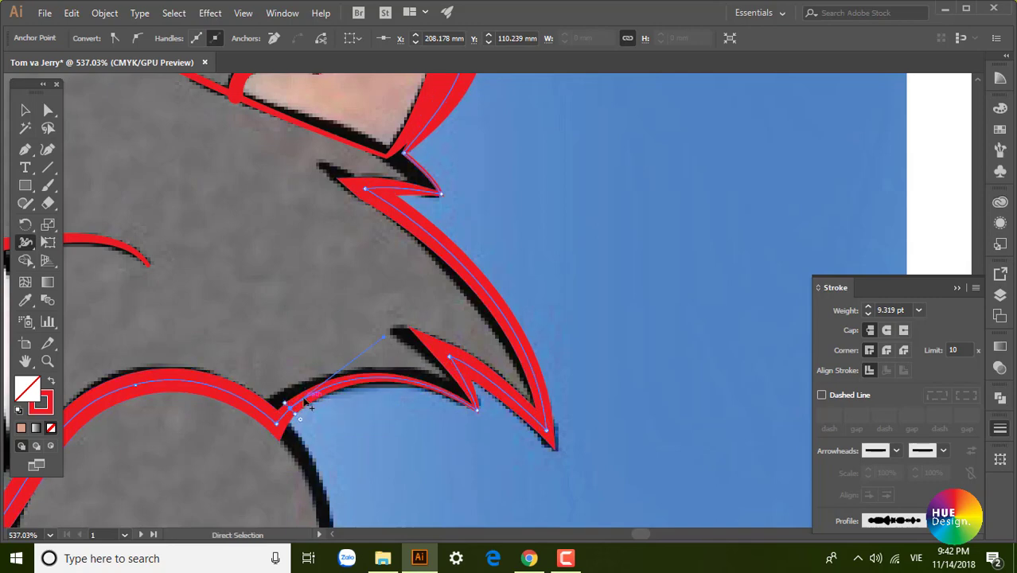
pyautogui.scroll(-5, 484, 170)
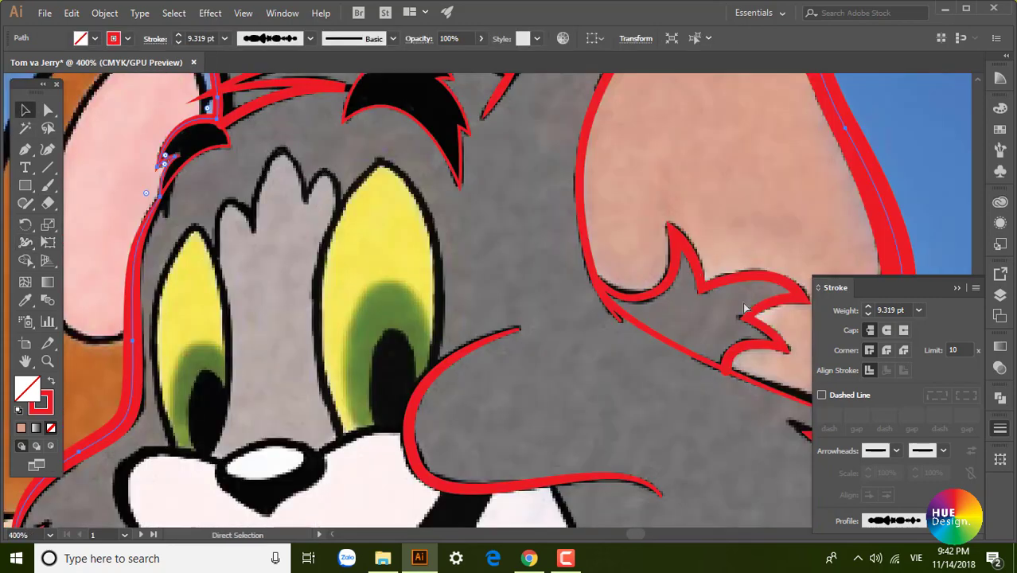
# Trace the forehead patch's left edge and bumps with a new red path.
pyautogui.hotkey('ctrl', 'shift', 'a')
pyautogui.press('p')
pyautogui.scroll(4, 391, 278)
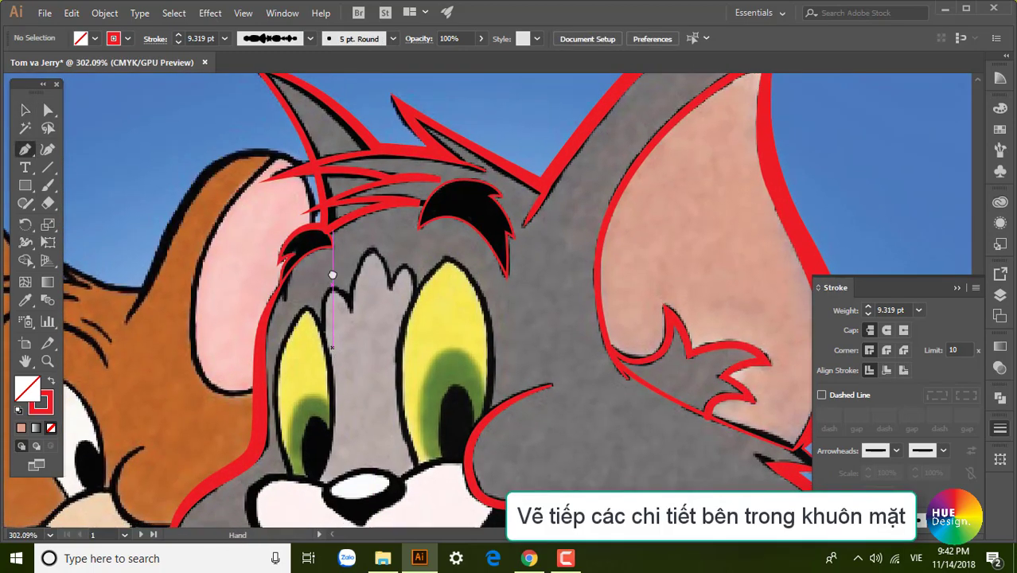
pyautogui.scroll(-2, 333, 293)
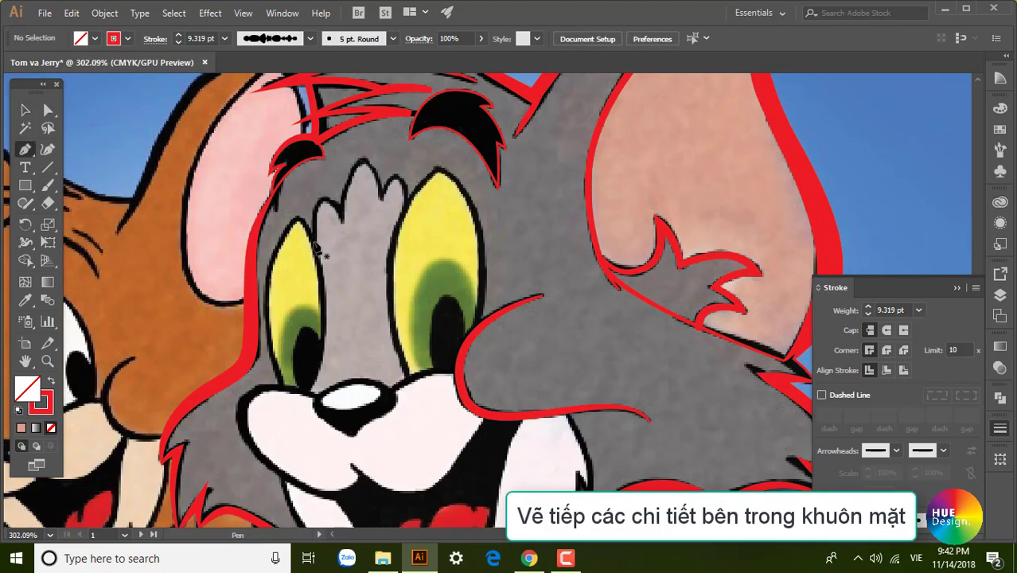
pyautogui.moveTo(315, 243); pyautogui.dragTo(322, 204)
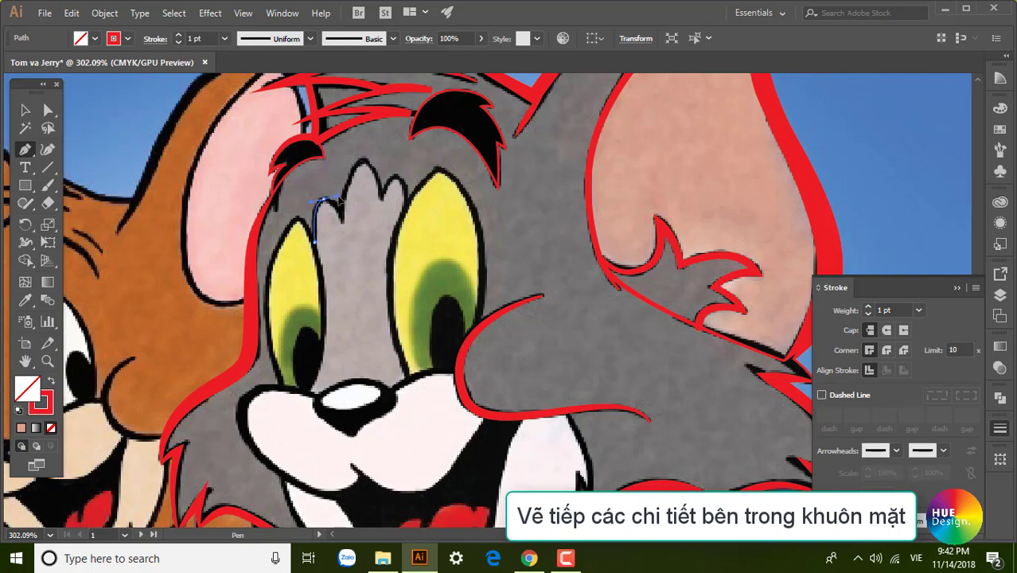
pyautogui.moveTo(338, 199); pyautogui.dragTo(344, 218)
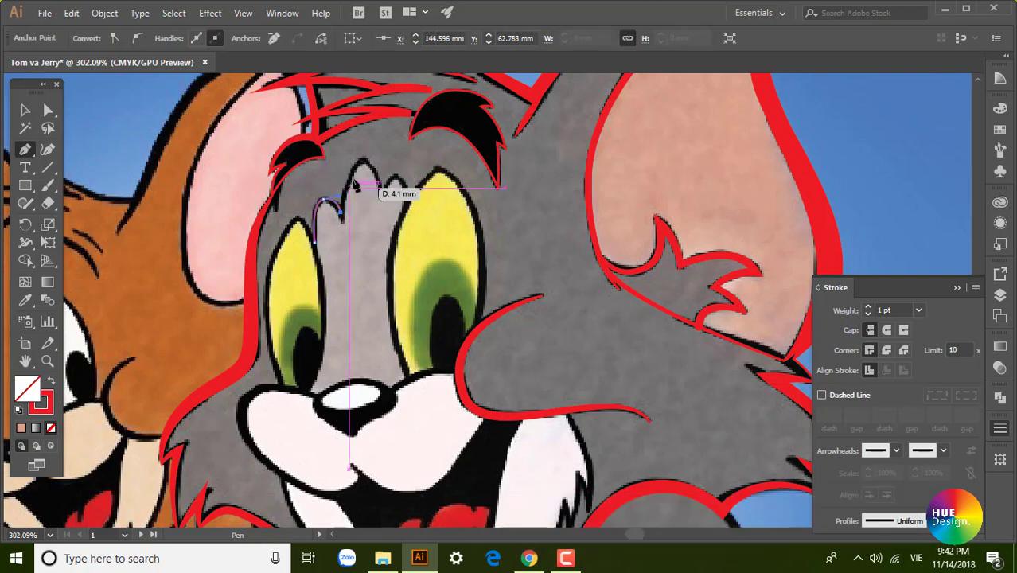
pyautogui.moveTo(363, 161)
pyautogui.mouseDown()
pyautogui.moveTo(376, 163)
pyautogui.moveTo(384, 203)
pyautogui.mouseUp()
pyautogui.moveTo(383, 198)
pyautogui.mouseDown()
pyautogui.moveTo(406, 183)
pyautogui.moveTo(410, 209)
pyautogui.mouseUp()
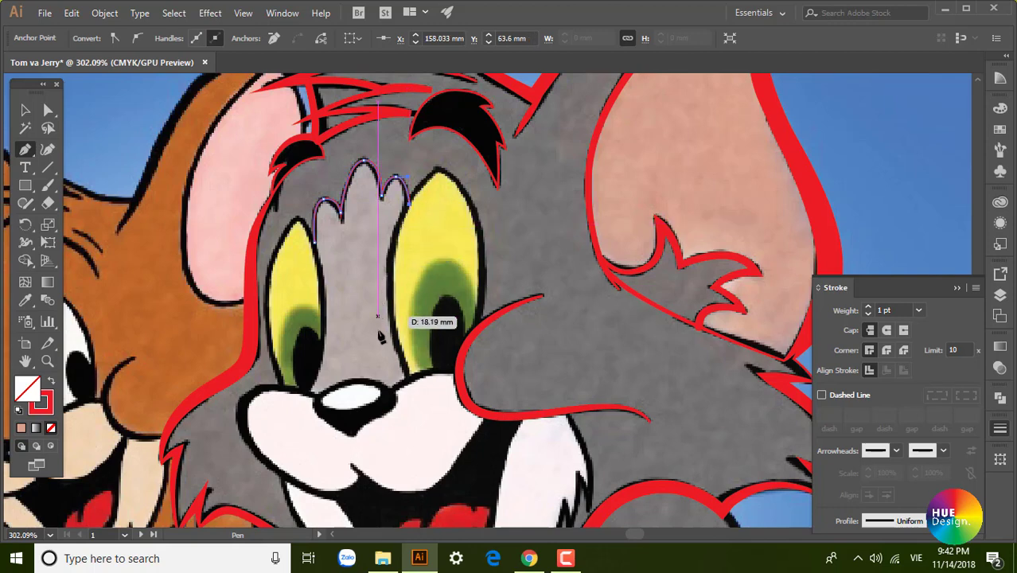
# Extend the path toward the nose, then undo the misplaced segment.
pyautogui.scroll(-2, 414, 326)
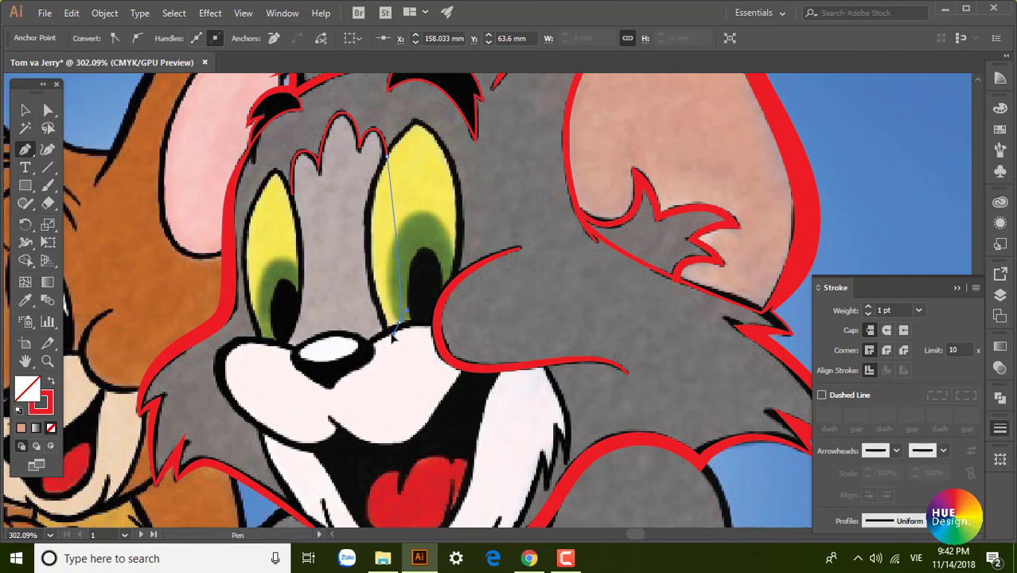
pyautogui.moveTo(393, 335)
pyautogui.mouseDown()
pyautogui.moveTo(405, 333)
pyautogui.moveTo(370, 339)
pyautogui.moveTo(370, 350)
pyautogui.mouseUp()
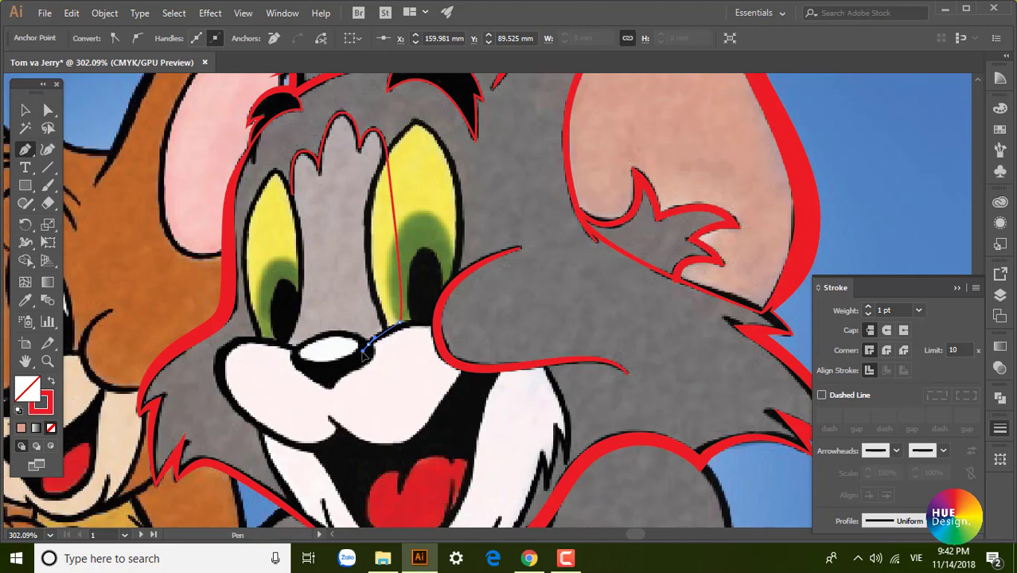
pyautogui.scroll(5, 336, 284)
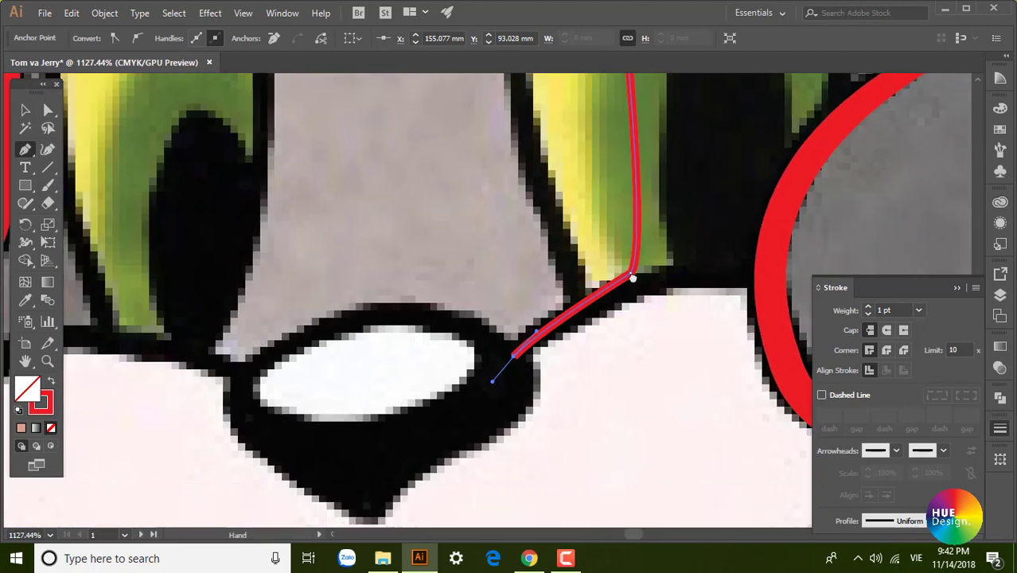
pyautogui.hotkey('ctrl', 'z')
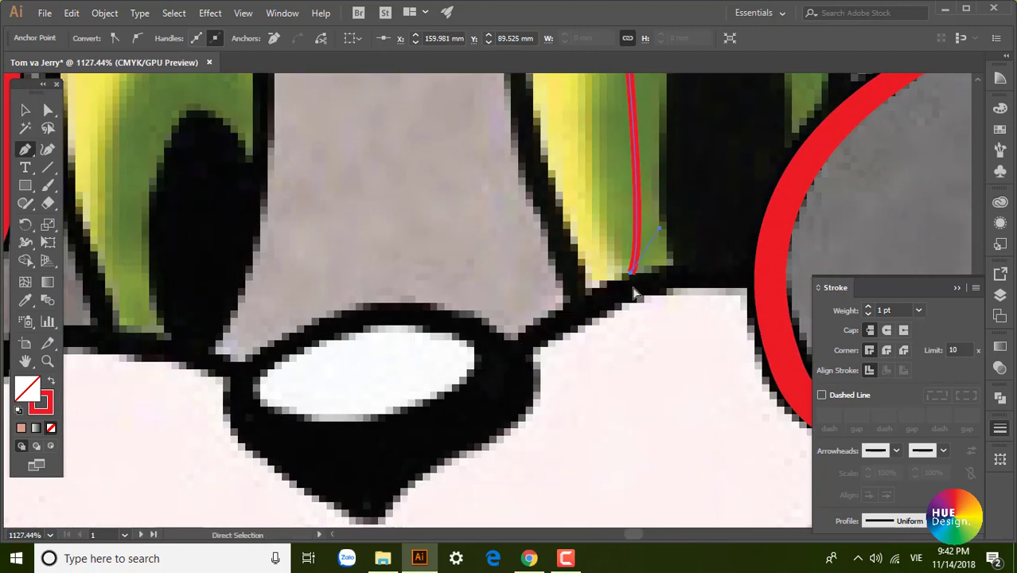
pyautogui.scroll(-3, 635, 295)
pyautogui.scroll(2, 540, 341)
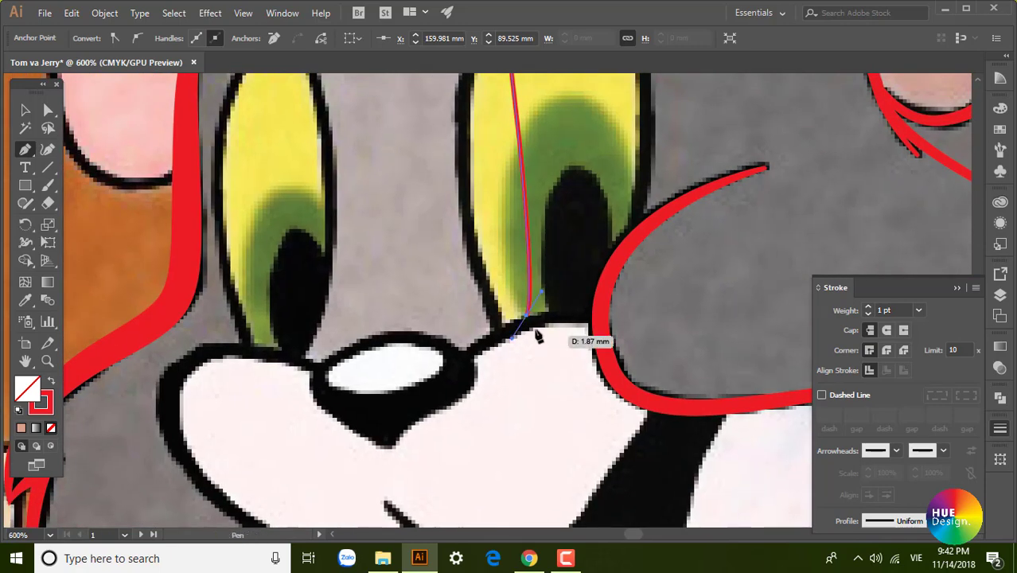
pyautogui.scroll(-1, 538, 288)
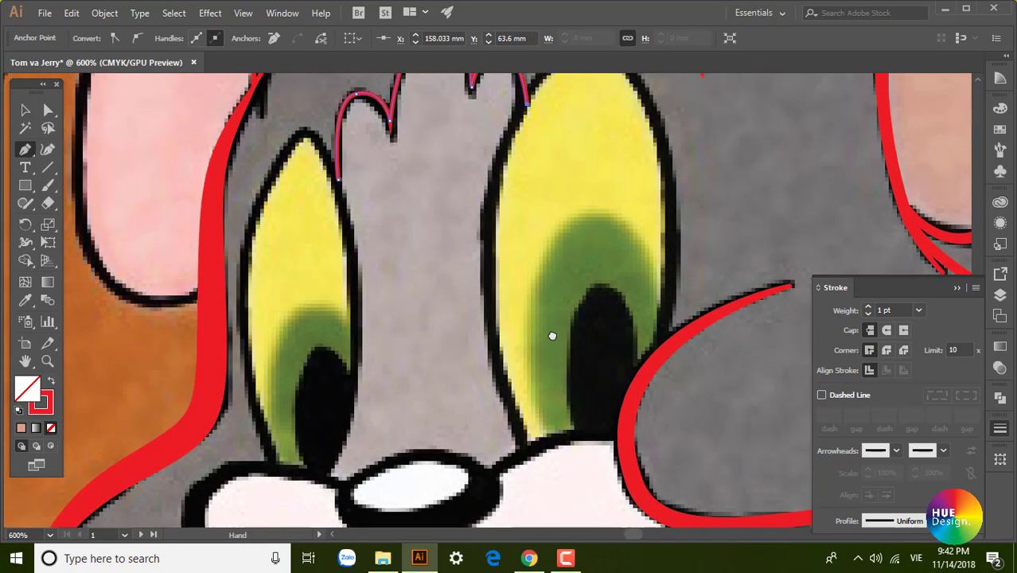
pyautogui.moveTo(552, 336)
pyautogui.mouseDown()
pyautogui.moveTo(519, 361)
pyautogui.moveTo(503, 338)
pyautogui.mouseUp()
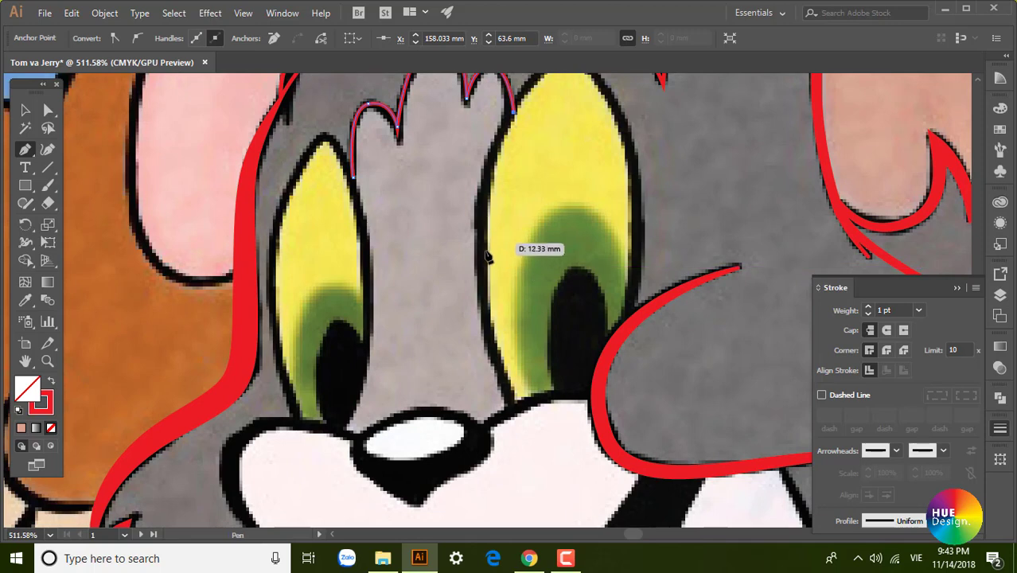
# Continue the path from the patch's end down the eye's edge and across the nose.
pyautogui.click(477, 194)
pyautogui.click(480, 261)
pyautogui.click(485, 332)
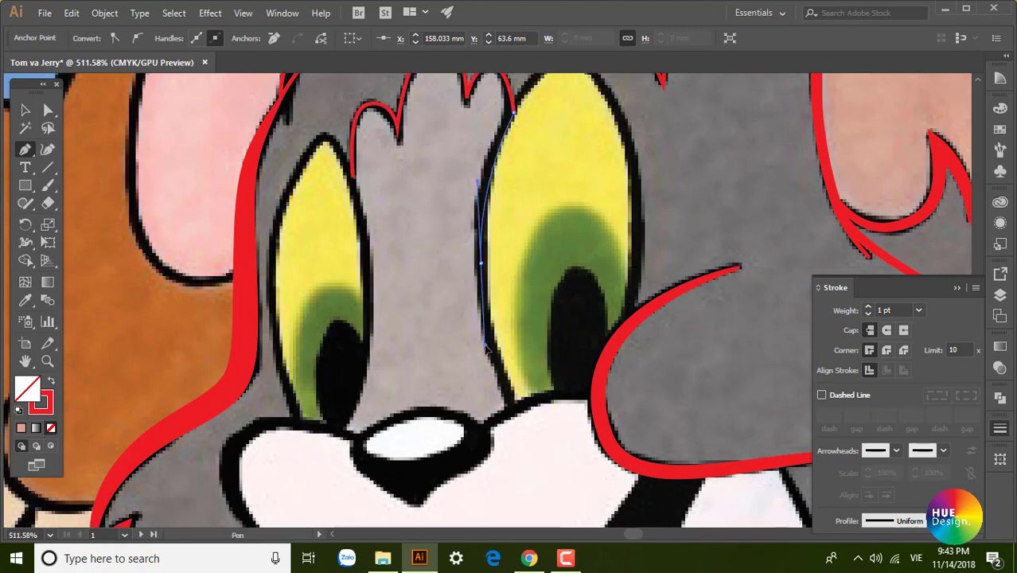
pyautogui.moveTo(495, 338); pyautogui.dragTo(455, 278)
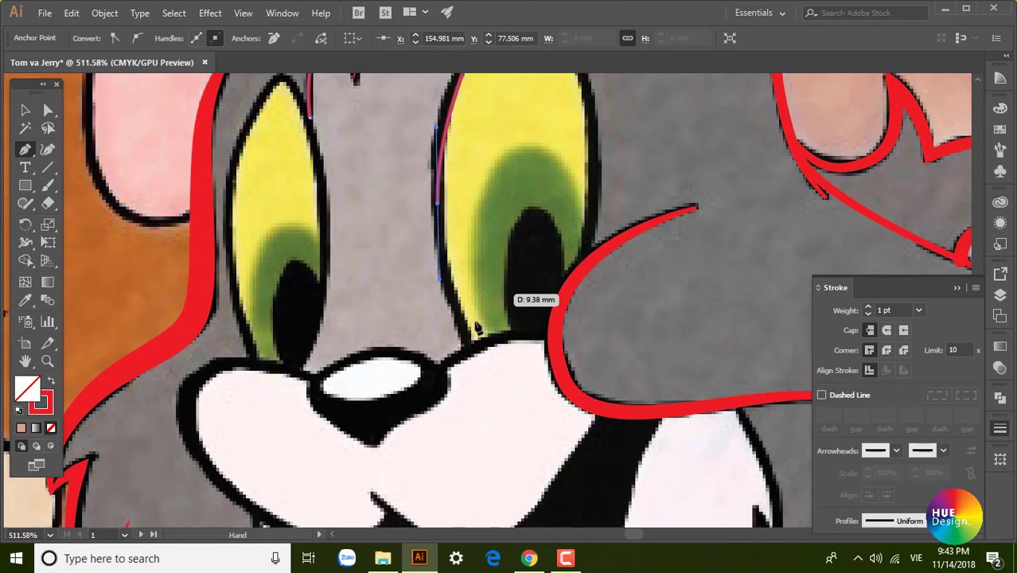
pyautogui.click(476, 352)
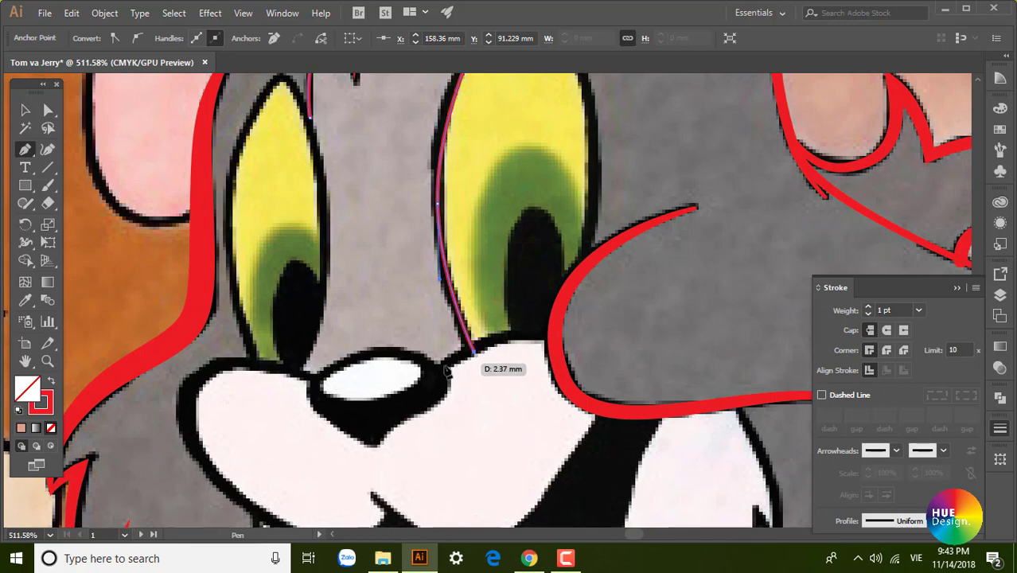
pyautogui.moveTo(442, 365); pyautogui.dragTo(440, 381)
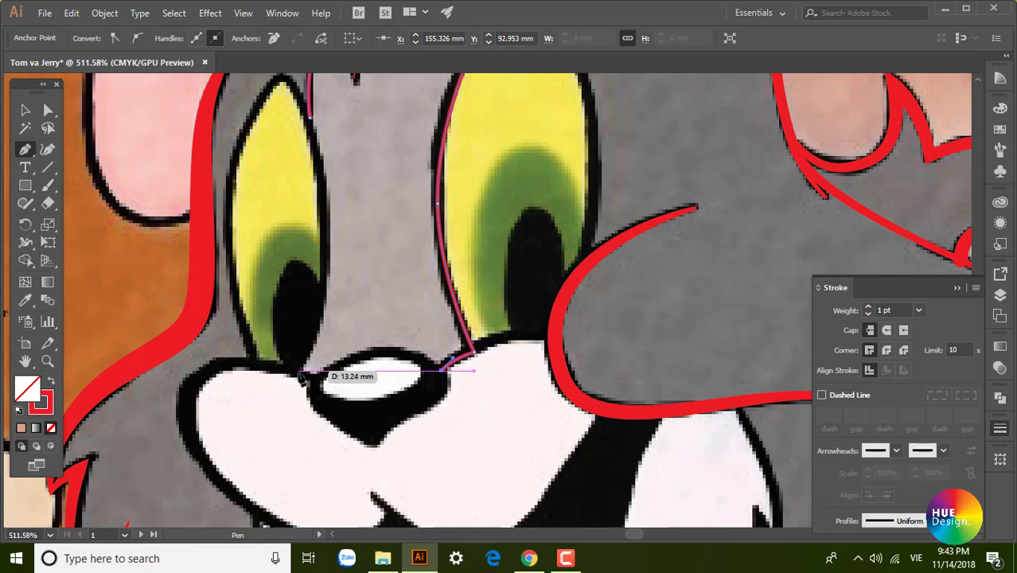
pyautogui.moveTo(299, 371); pyautogui.dragTo(242, 327)
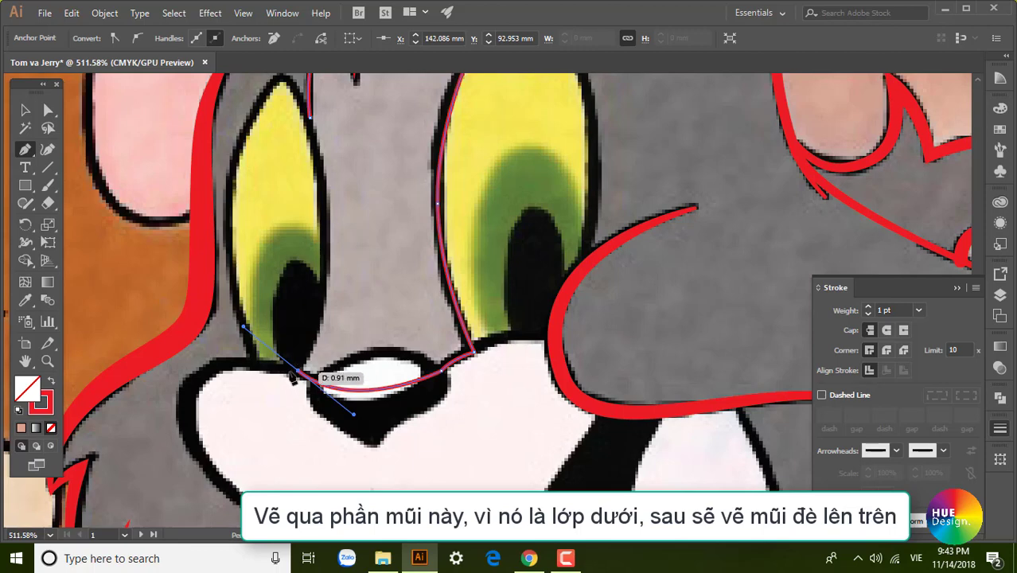
# Curve the path up the left eye's edge and close it around the left eye.
pyautogui.scroll(3, 367, 302)
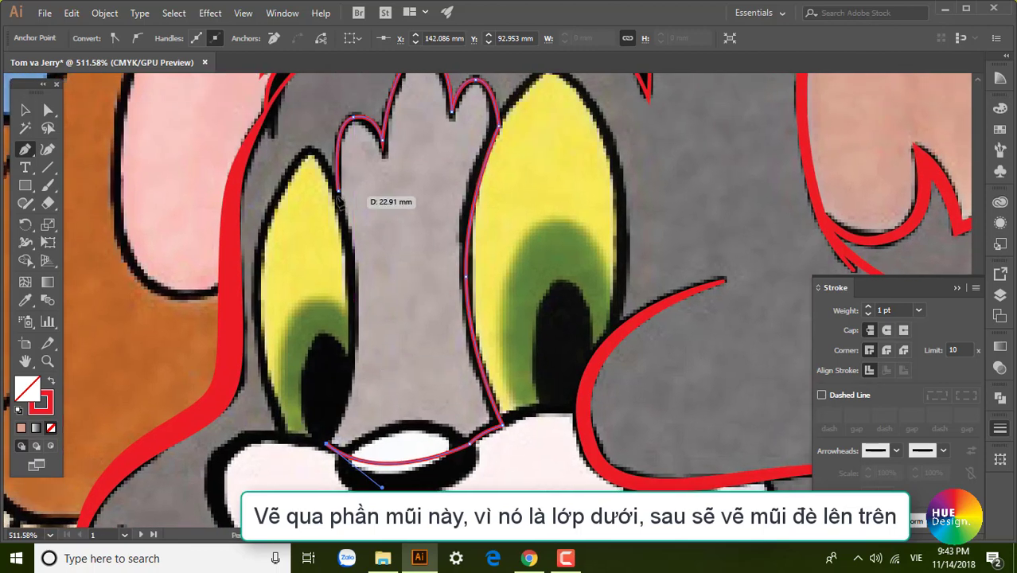
pyautogui.moveTo(339, 191); pyautogui.dragTo(313, 139)
pyautogui.moveTo(304, 97)
pyautogui.mouseDown()
pyautogui.moveTo(10, 231)
pyautogui.moveTo(334, 267)
pyautogui.mouseUp()
pyautogui.scroll(-1, 350, 350)
pyautogui.moveTo(362, 369); pyautogui.dragTo(345, 387)
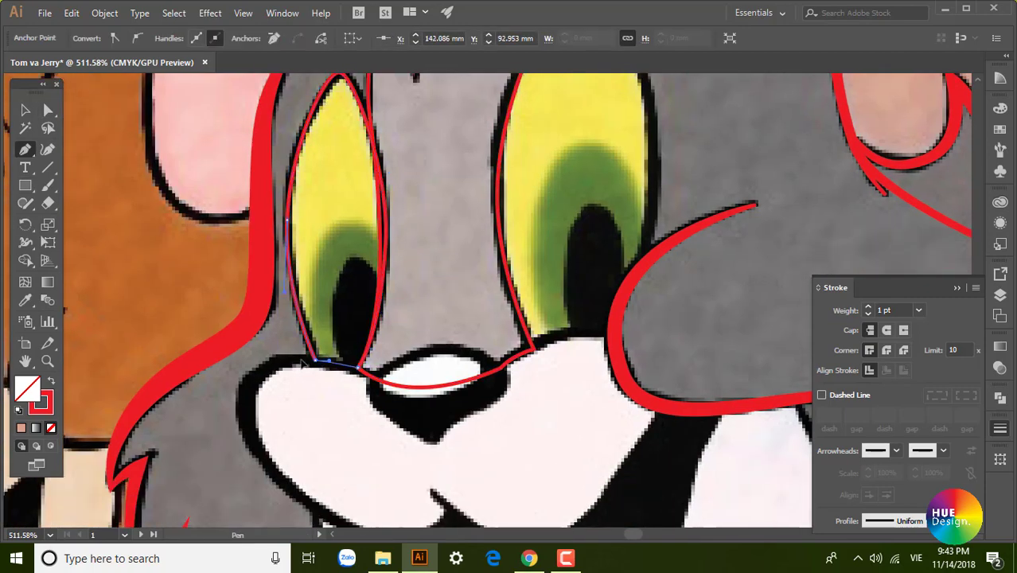
# Trace a closed outline around the right eye, then begin a path around its pupil.
pyautogui.scroll(5, 344, 388)
pyautogui.hscroll(5, 345, 387)
pyautogui.moveTo(347, 301); pyautogui.dragTo(359, 214)
pyautogui.moveTo(406, 127); pyautogui.dragTo(430, 133)
pyautogui.scroll(-1, 472, 412)
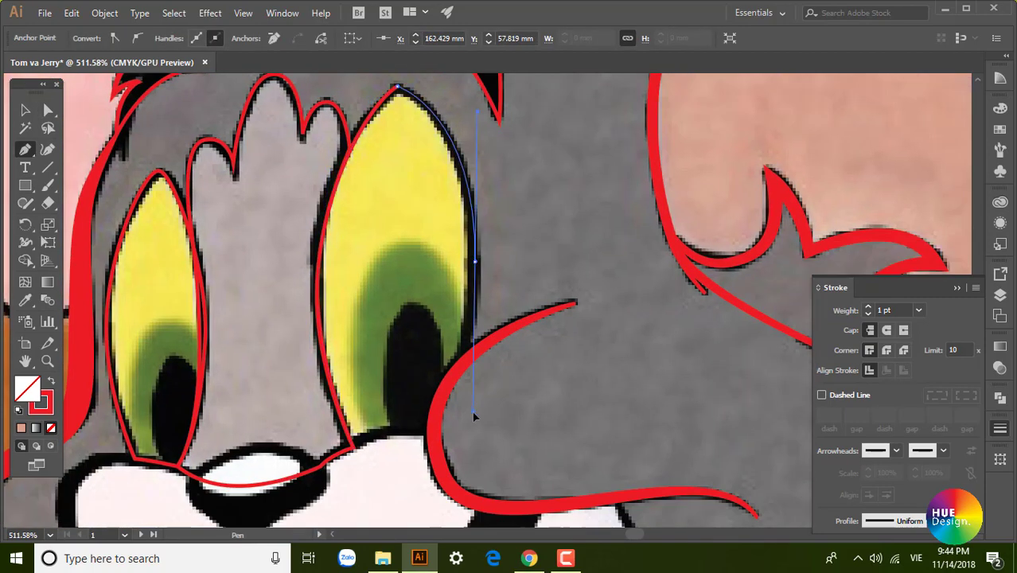
pyautogui.moveTo(475, 239); pyautogui.dragTo(476, 262)
pyautogui.moveTo(434, 433); pyautogui.dragTo(402, 423)
pyautogui.click(353, 449)
pyautogui.scroll(1, 239, 239)
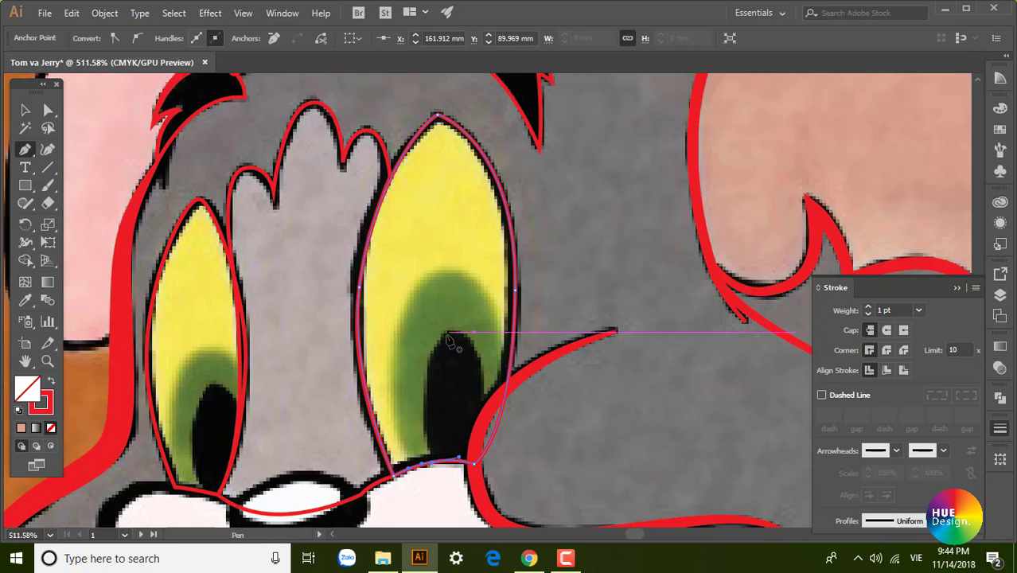
pyautogui.press('Escape')
pyautogui.moveTo(457, 332); pyautogui.dragTo(507, 326)
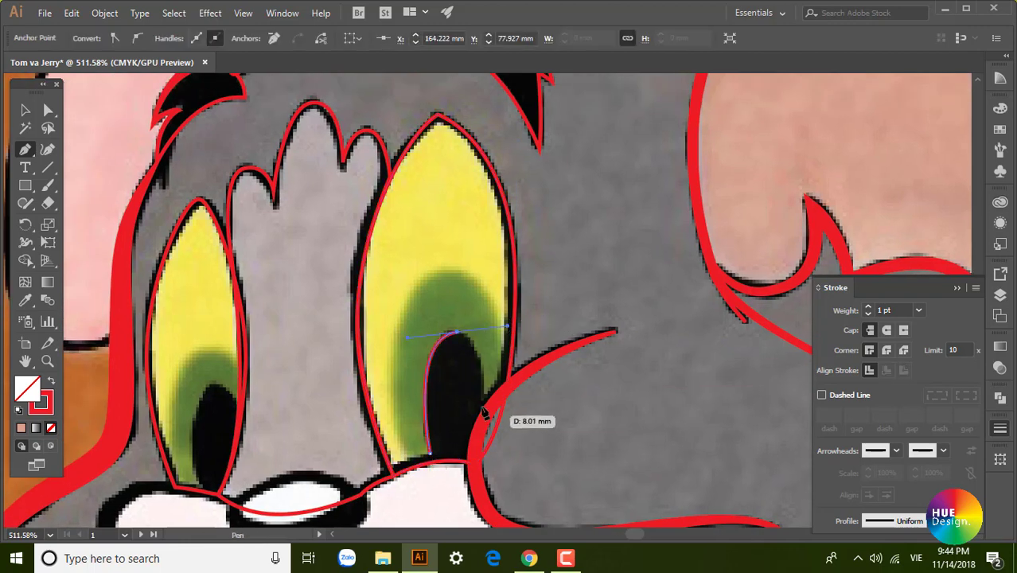
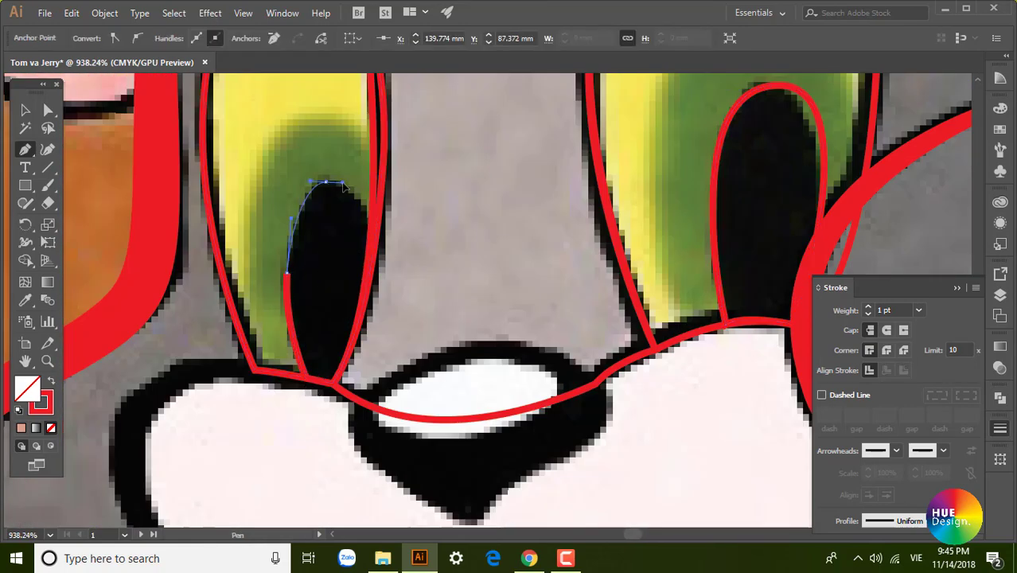
# Trace Tom's left pupil with a closed red pen outline.
pyautogui.click(326, 183)
pyautogui.click(368, 256)
pyautogui.moveTo(333, 384); pyautogui.dragTo(331, 391)
pyautogui.keyDown('ctrl'); pyautogui.click(331, 394); pyautogui.keyUp('ctrl')
pyautogui.keyDown('alt'); pyautogui.scroll(-3, 358, 374); pyautogui.keyUp('alt')
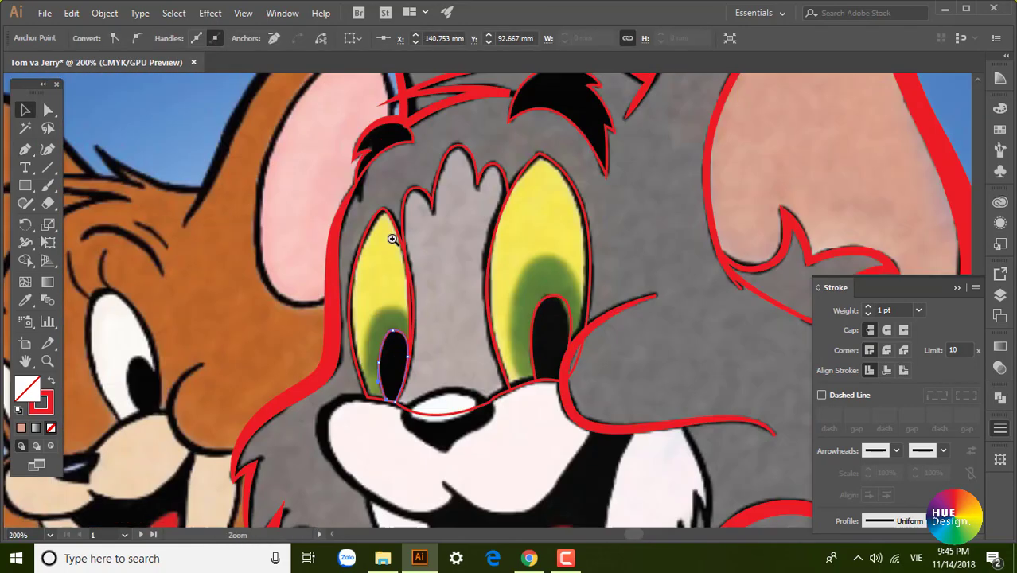
pyautogui.keyDown('alt'); pyautogui.scroll(2, 426, 357); pyautogui.keyUp('alt')
# Scale the pasted left pupil outline up to fit the left green iris.
pyautogui.click(387, 350)
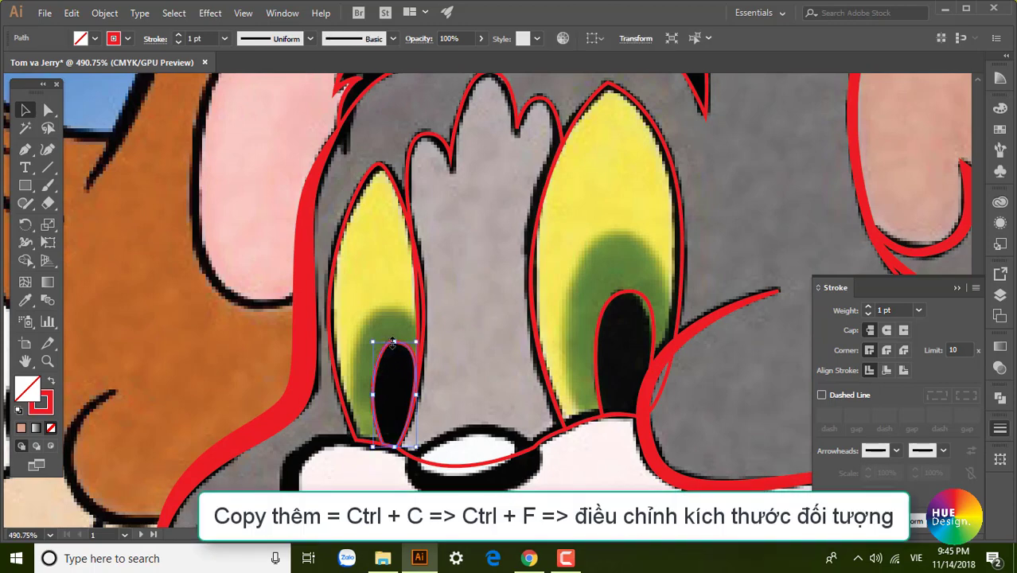
pyautogui.moveTo(394, 343); pyautogui.dragTo(395, 309)
pyautogui.moveTo(372, 379)
pyautogui.mouseDown()
pyautogui.moveTo(355, 377)
pyautogui.moveTo(423, 379)
pyautogui.mouseUp()
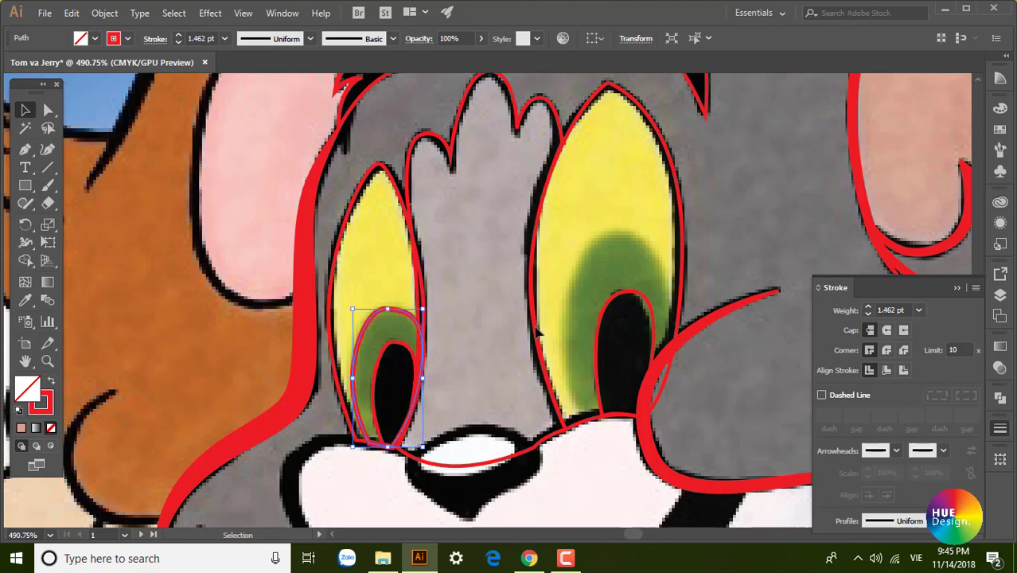
# Enlarge the right pupil copy to outline the right green iris.
pyautogui.moveTo(512, 394); pyautogui.dragTo(460, 426)
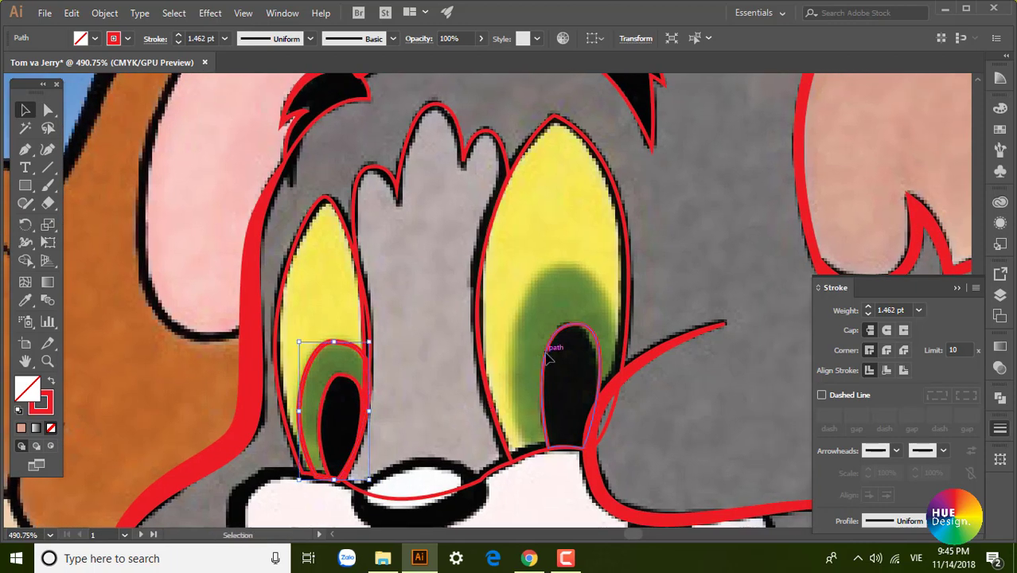
pyautogui.click(547, 358)
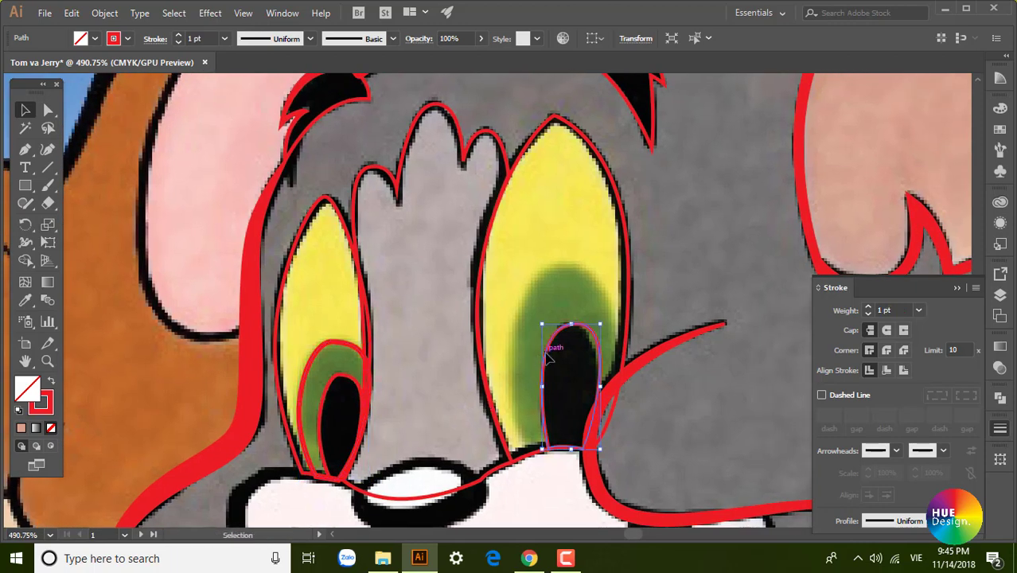
pyautogui.moveTo(540, 325); pyautogui.dragTo(515, 270)
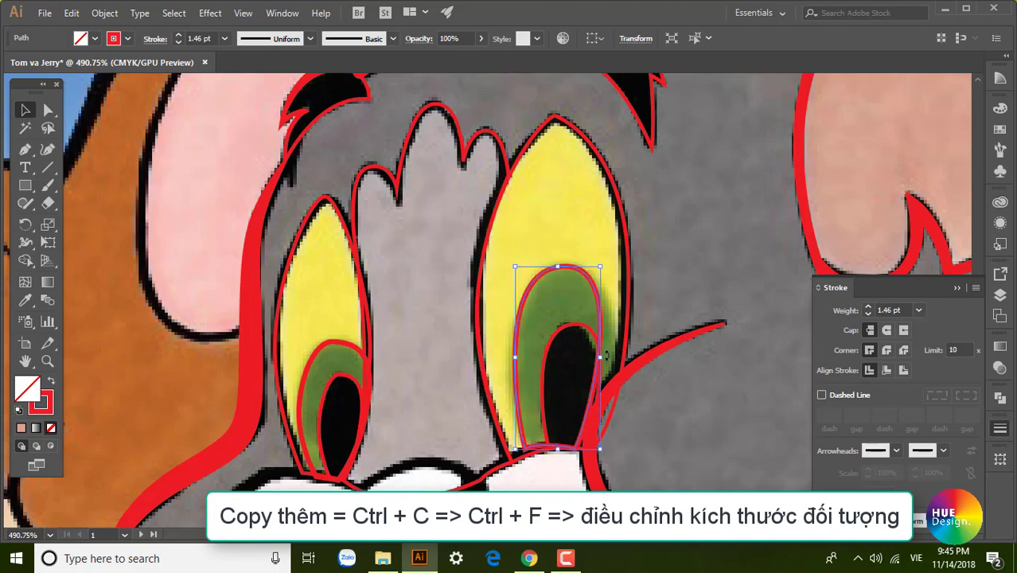
pyautogui.moveTo(602, 360); pyautogui.dragTo(618, 365)
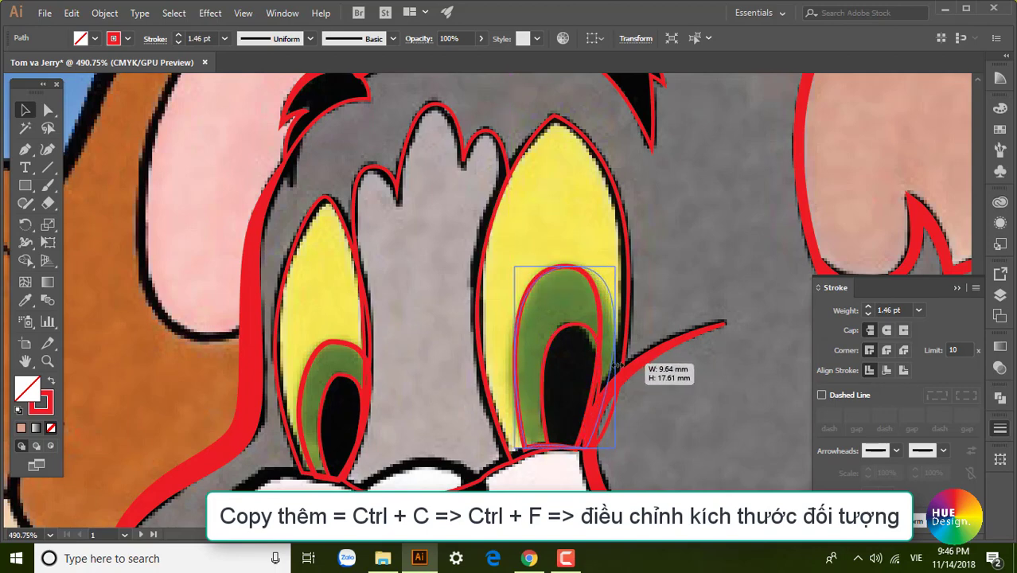
pyautogui.moveTo(617, 364); pyautogui.dragTo(623, 360)
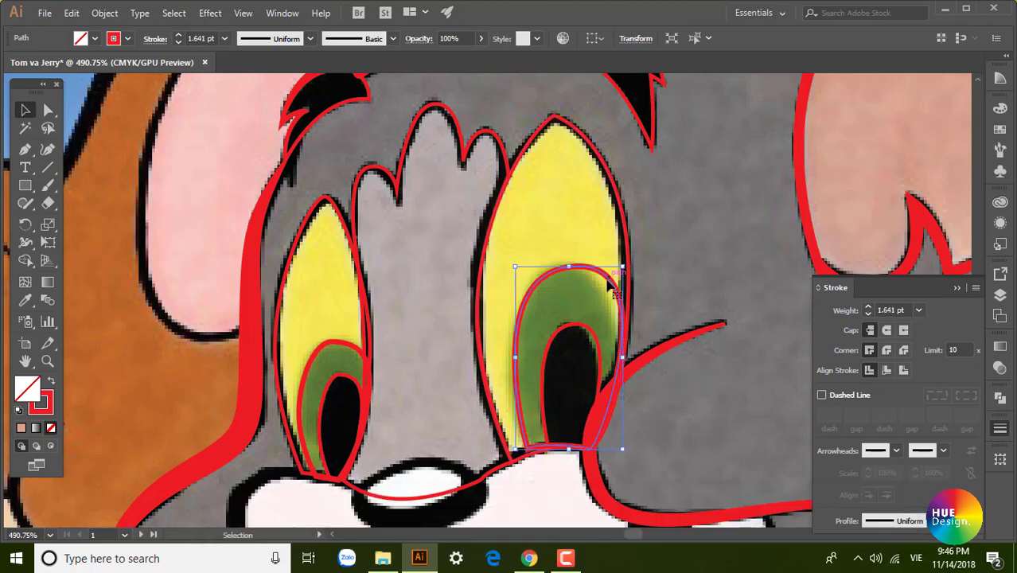
# Drag the top anchor's handle so the right iris outline follows the iris edge.
pyautogui.press('a')
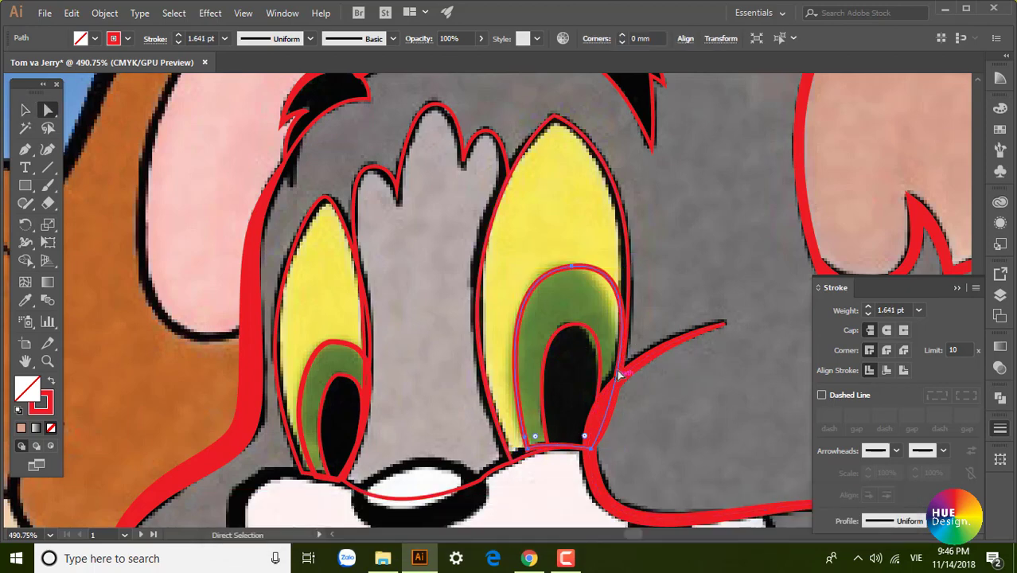
pyautogui.click(572, 268)
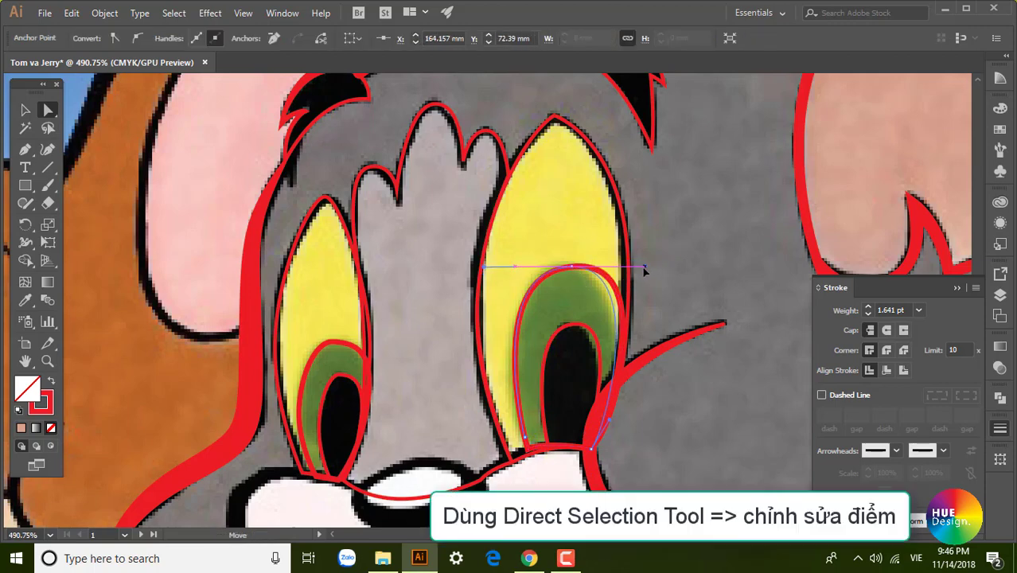
pyautogui.moveTo(646, 278); pyautogui.dragTo(647, 278)
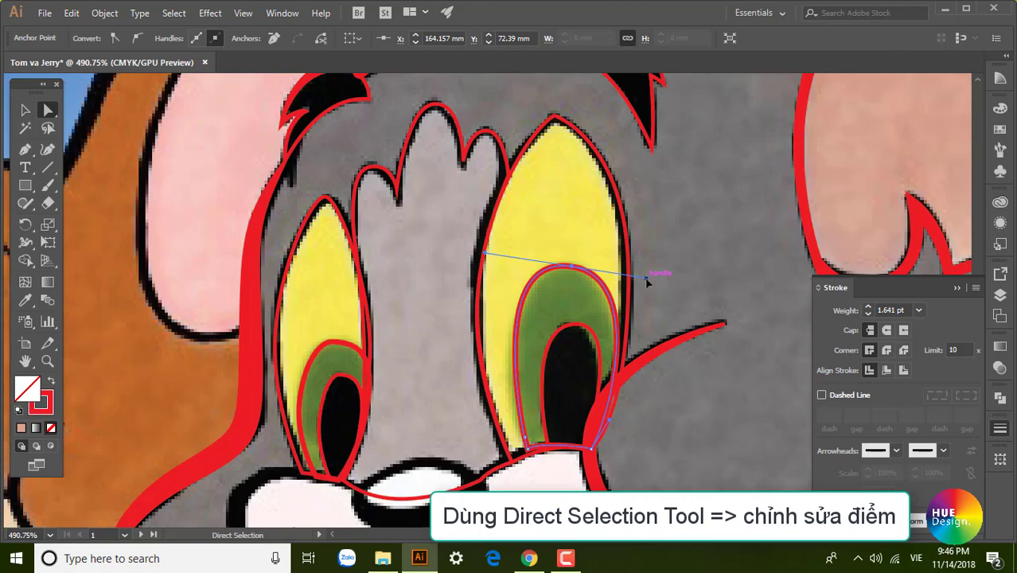
pyautogui.click(876, 178)
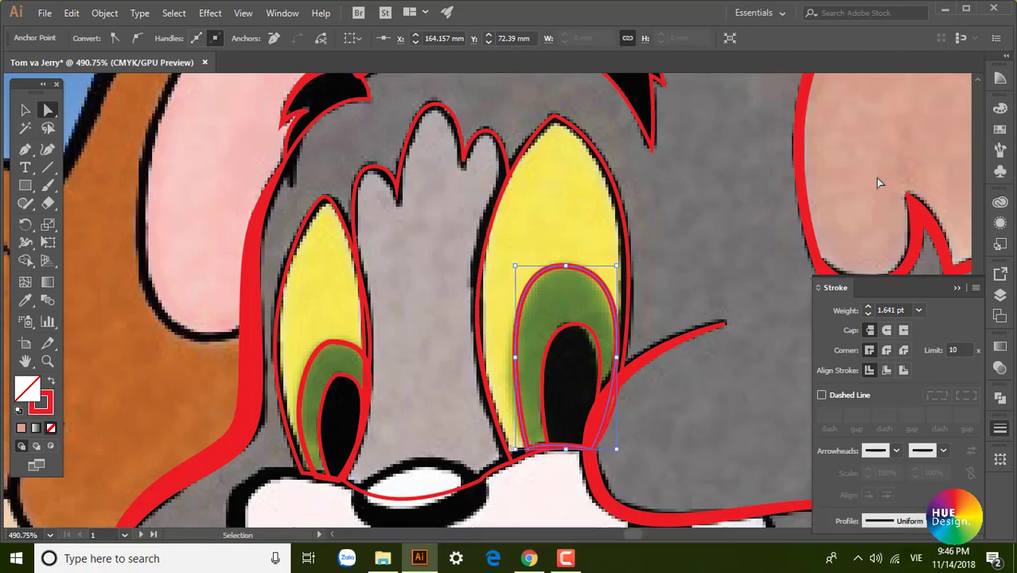
# Zoom in on Tom's nose and muzzle with the Pen tool active.
pyautogui.hotkey('ctrl', '-')
pyautogui.hotkey('ctrl', '-')
pyautogui.hotkey('ctrl', '-')
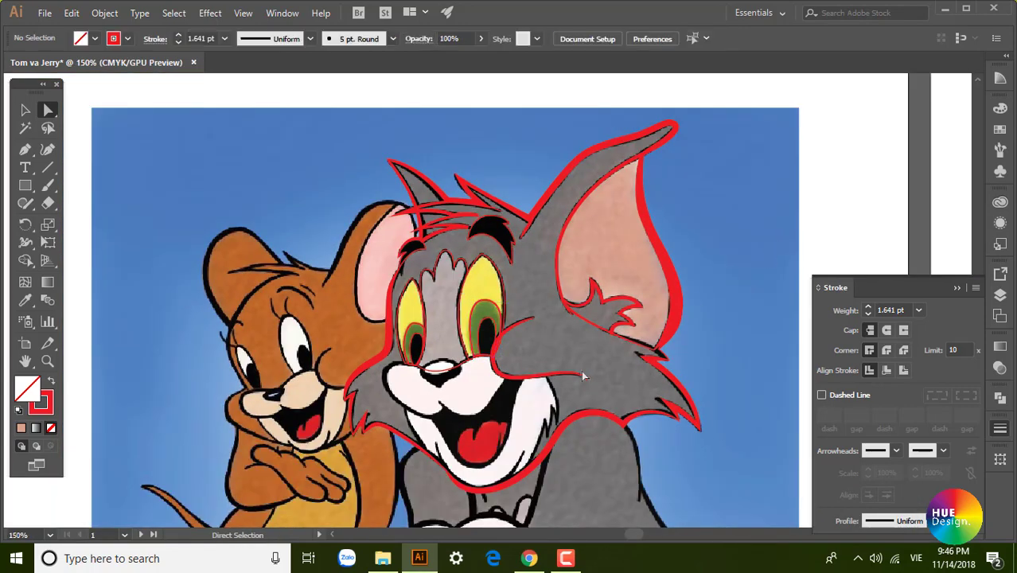
pyautogui.moveTo(694, 301); pyautogui.dragTo(693, 445)
pyautogui.press('space')
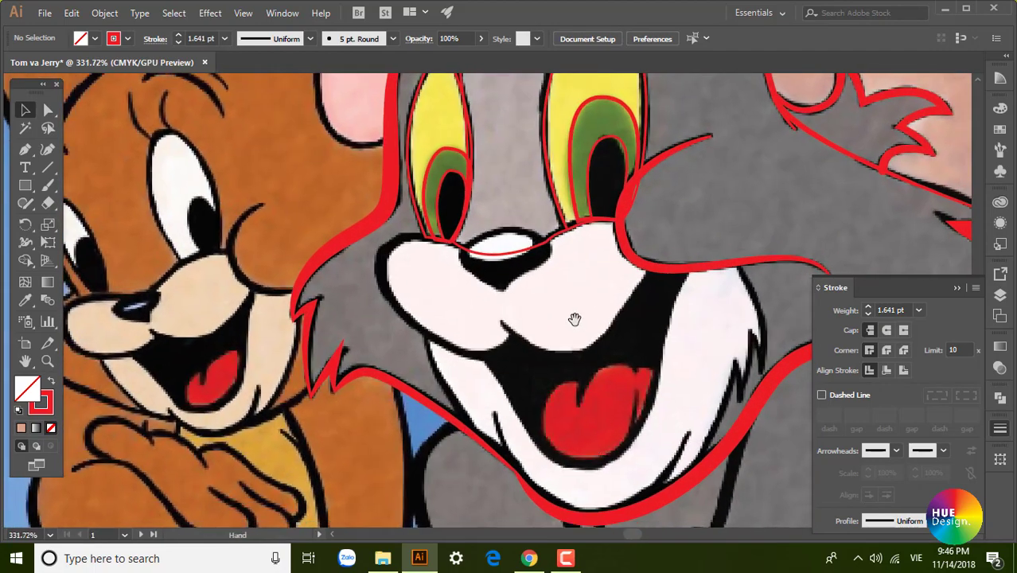
pyautogui.moveTo(493, 248); pyautogui.dragTo(542, 248)
pyautogui.moveTo(577, 372)
pyautogui.mouseDown()
pyautogui.moveTo(454, 329)
pyautogui.moveTo(455, 357)
pyautogui.moveTo(443, 332)
pyautogui.mouseUp()
pyautogui.press('p')
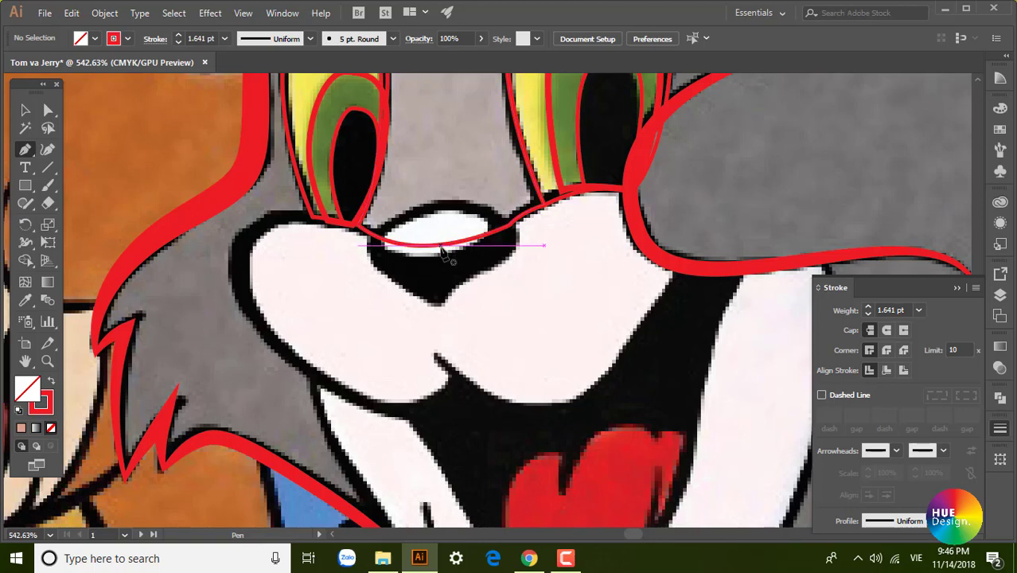
# Trace Tom's white muzzle as a closed red pen outline.
pyautogui.click(441, 246)
pyautogui.moveTo(275, 216); pyautogui.dragTo(230, 228)
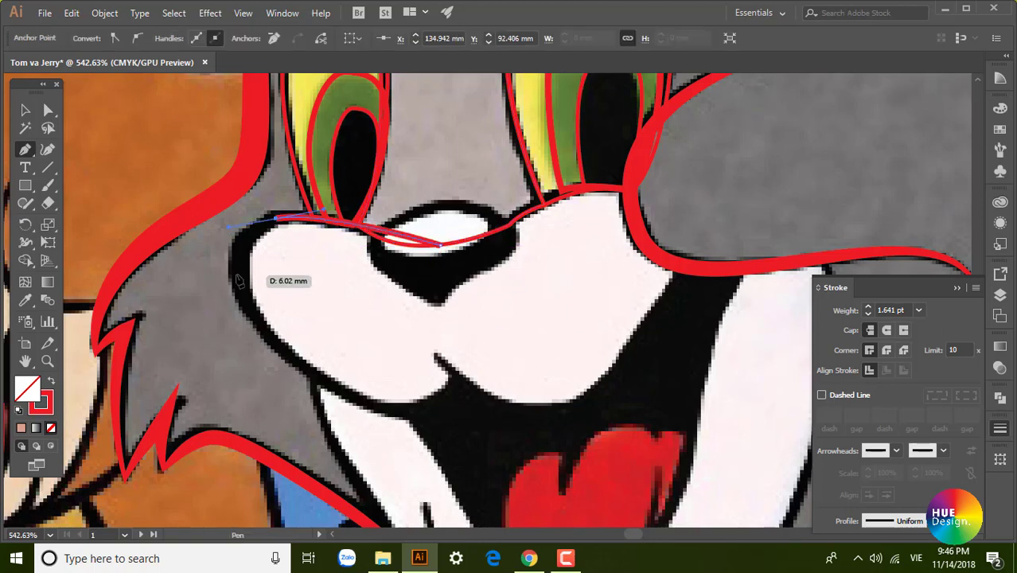
pyautogui.moveTo(455, 384); pyautogui.dragTo(484, 325)
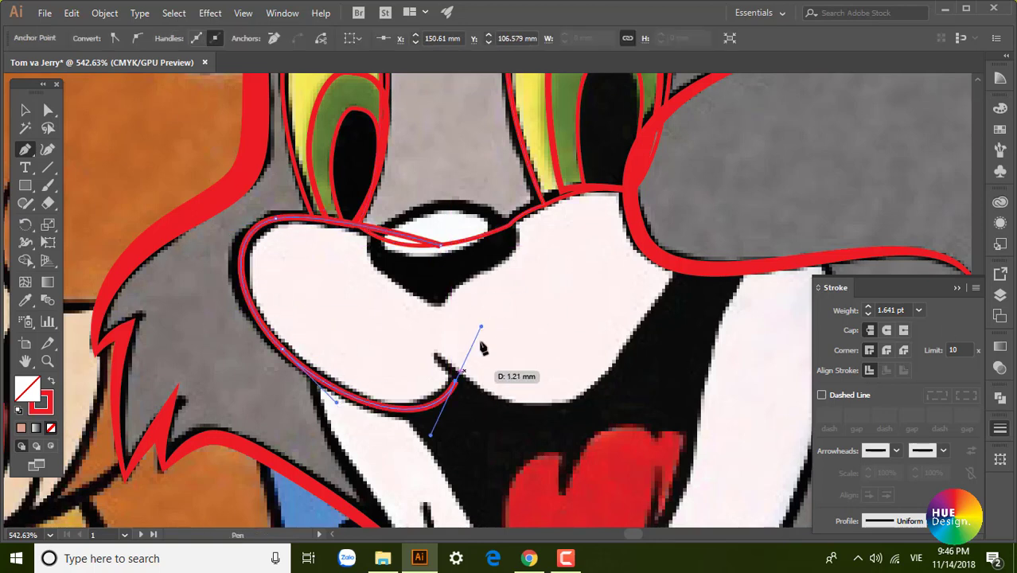
pyautogui.moveTo(544, 409); pyautogui.dragTo(604, 409)
pyautogui.scroll(1, 723, 428)
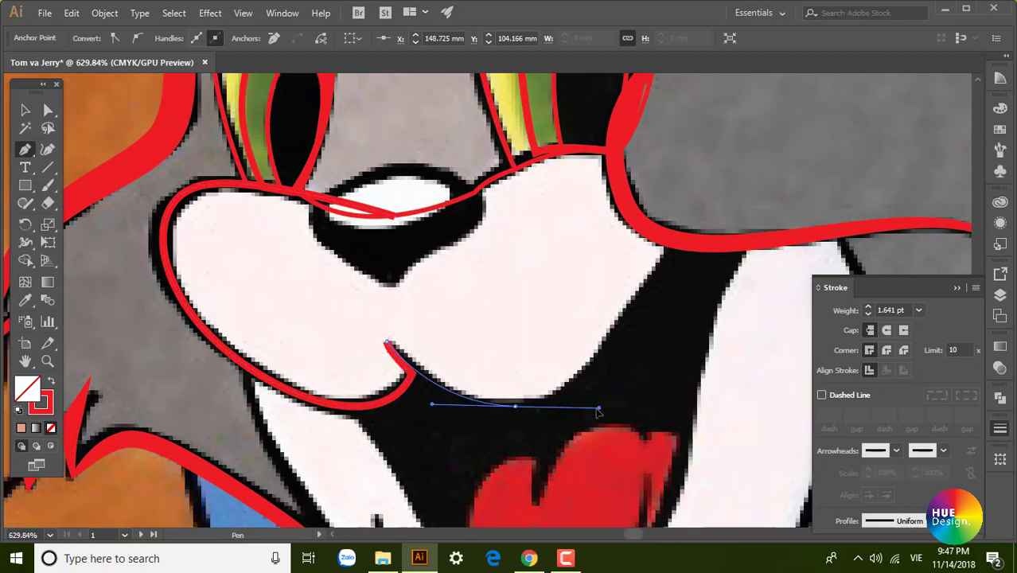
pyautogui.moveTo(675, 244); pyautogui.dragTo(723, 201)
pyautogui.scroll(2, 723, 200)
pyautogui.moveTo(609, 225)
pyautogui.mouseDown()
pyautogui.moveTo(571, 209)
pyautogui.moveTo(476, 241)
pyautogui.mouseUp()
# Trace the heart-shaped nose outline down to its tip.
pyautogui.moveTo(457, 277); pyautogui.dragTo(423, 288)
pyautogui.hscroll(-2, 488, 205)
pyautogui.scroll(-1, 488, 205)
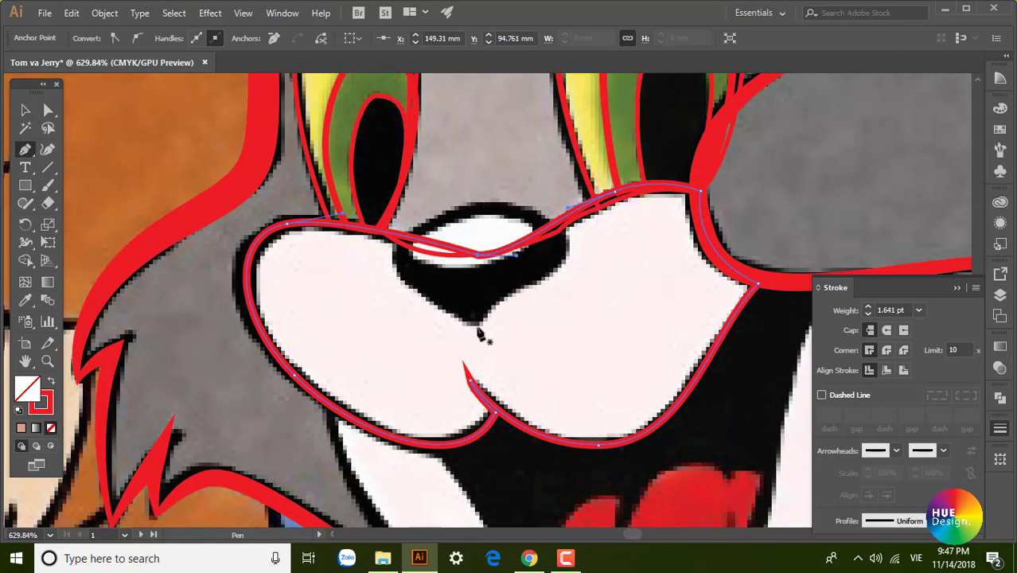
pyautogui.moveTo(480, 335); pyautogui.dragTo(520, 325)
# Draw an ellipse over the nose highlight, then begin the mouth path at its lower-left edge.
pyautogui.press('l')
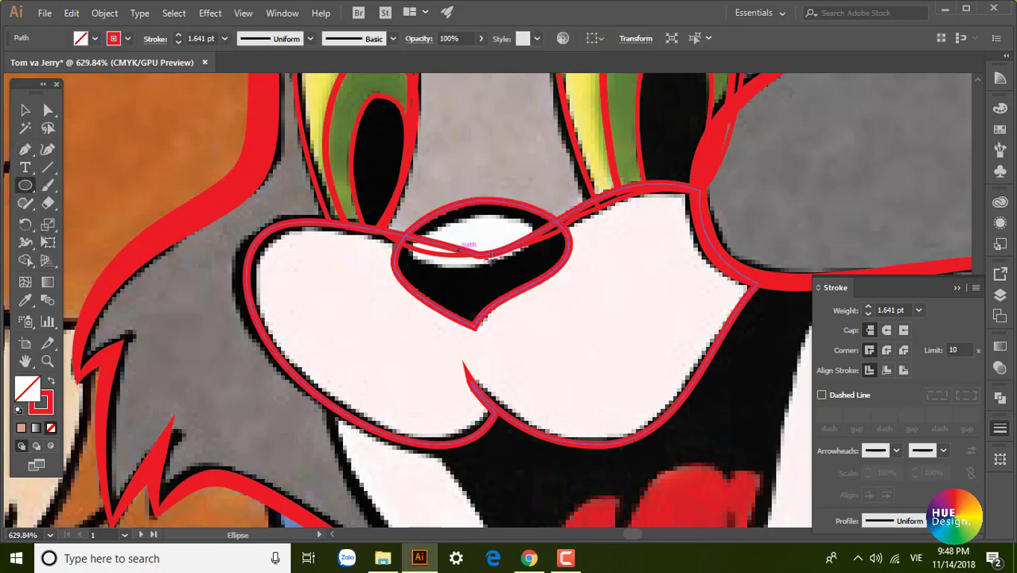
pyautogui.moveTo(408, 216); pyautogui.dragTo(545, 249)
pyautogui.press('v')
pyautogui.hotkey('ctrl', '-')
pyautogui.hotkey('ctrl', '-')
pyautogui.hotkey('ctrl', '-')
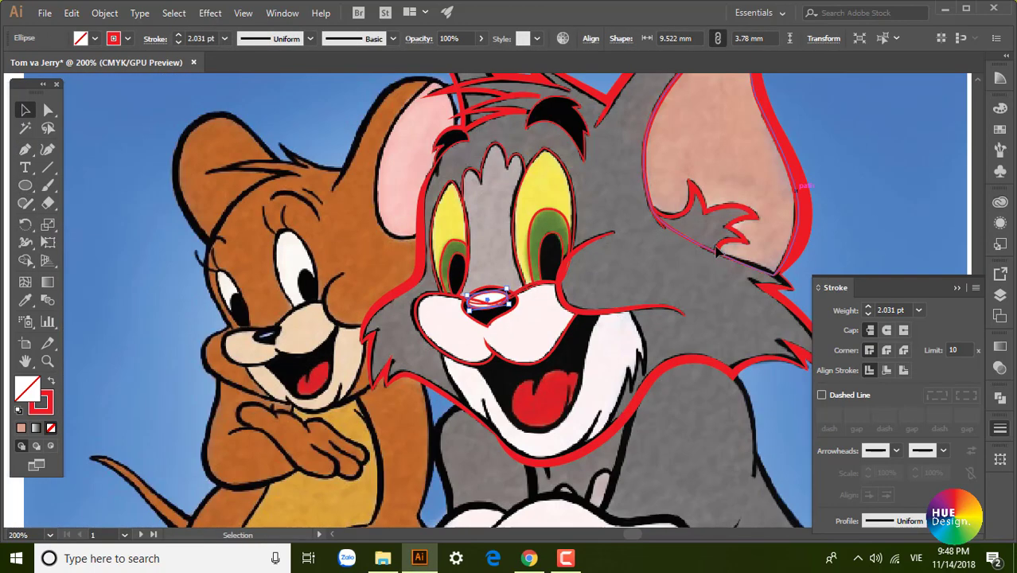
pyautogui.scroll(3, 541, 390)
pyautogui.press('p')
pyautogui.click(213, 284)
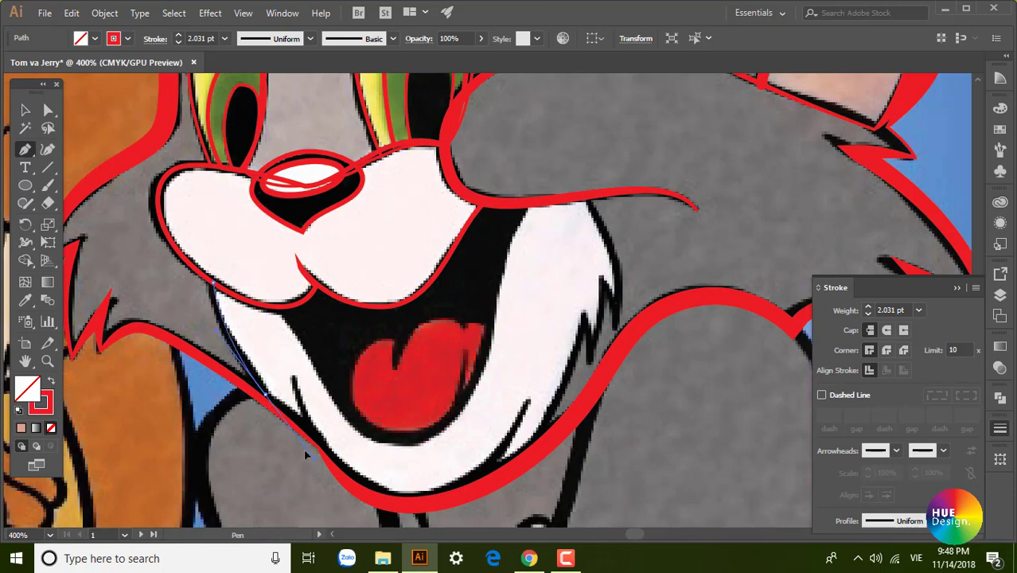
# Extend the mouth path along the bottom and up the right mouth edge.
pyautogui.click(308, 438)
pyautogui.click(329, 462)
pyautogui.moveTo(508, 474); pyautogui.dragTo(546, 427)
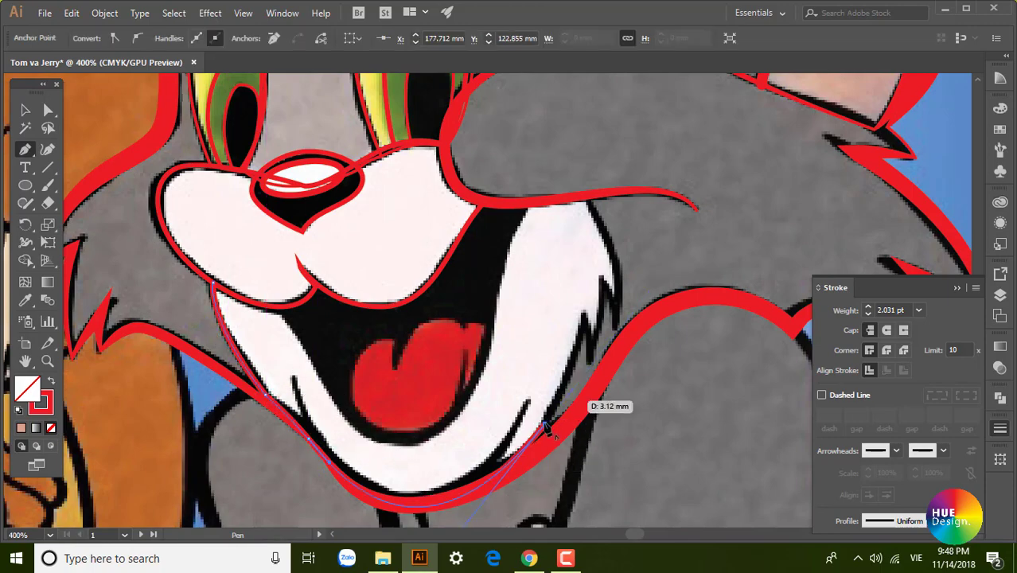
pyautogui.scroll(1, 557, 299)
pyautogui.scroll(2, 550, 428)
pyautogui.click(532, 366)
pyautogui.moveTo(553, 322)
pyautogui.mouseDown()
pyautogui.moveTo(555, 282)
pyautogui.moveTo(571, 324)
pyautogui.mouseUp()
# Curve the path along the top lip and close the upper mouth outline.
pyautogui.click(631, 378)
pyautogui.moveTo(693, 363); pyautogui.dragTo(744, 282)
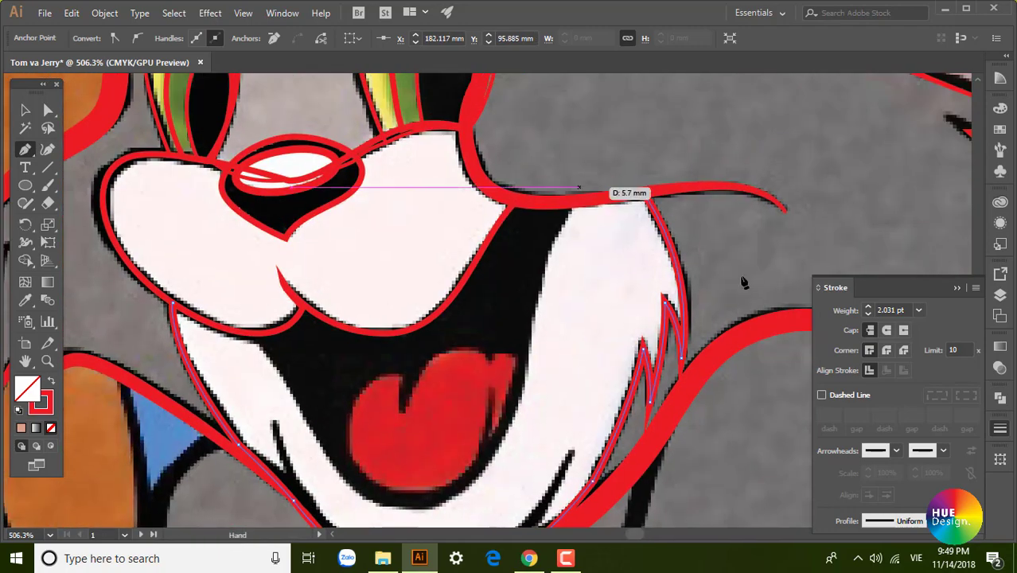
pyautogui.moveTo(567, 208); pyautogui.dragTo(556, 232)
pyautogui.click(542, 184)
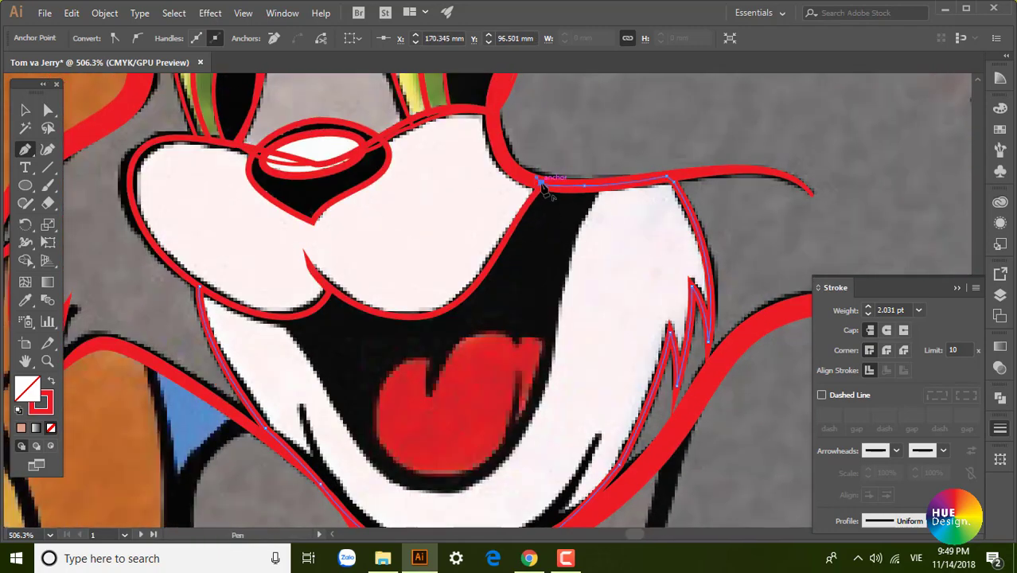
pyautogui.moveTo(199, 288)
pyautogui.mouseDown()
pyautogui.moveTo(340, 288)
pyautogui.moveTo(414, 239)
pyautogui.mouseUp()
pyautogui.keyDown('ctrl'); pyautogui.click(897, 198); pyautogui.keyUp('ctrl')
# Draw a closed outline around the lower mouth edge.
pyautogui.moveTo(898, 199); pyautogui.dragTo(315, 266)
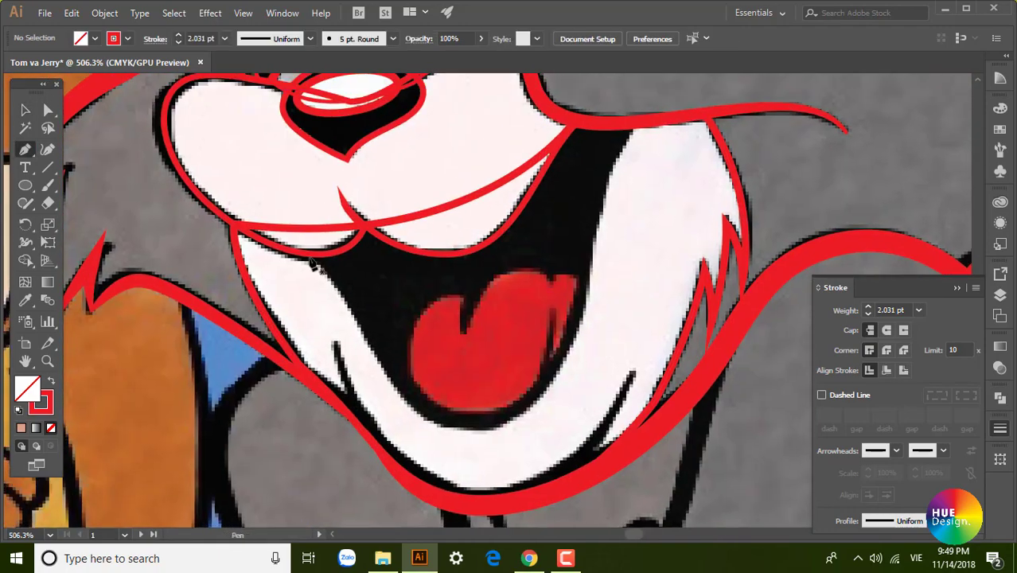
pyautogui.click(311, 259)
pyautogui.click(364, 229)
pyautogui.click(493, 237)
pyautogui.click(575, 125)
pyautogui.click(635, 124)
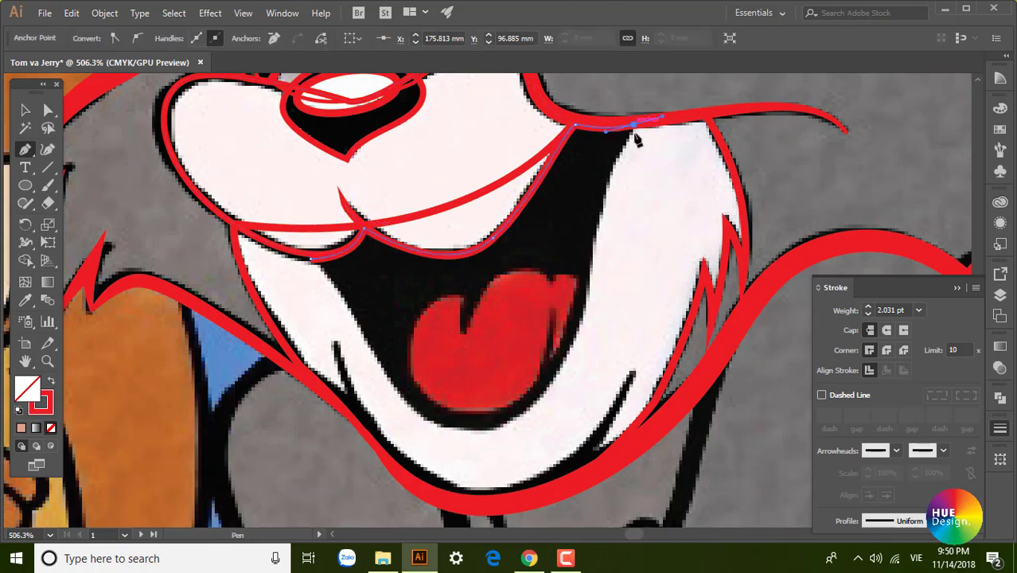
pyautogui.moveTo(466, 430); pyautogui.dragTo(517, 430)
pyautogui.click(311, 259)
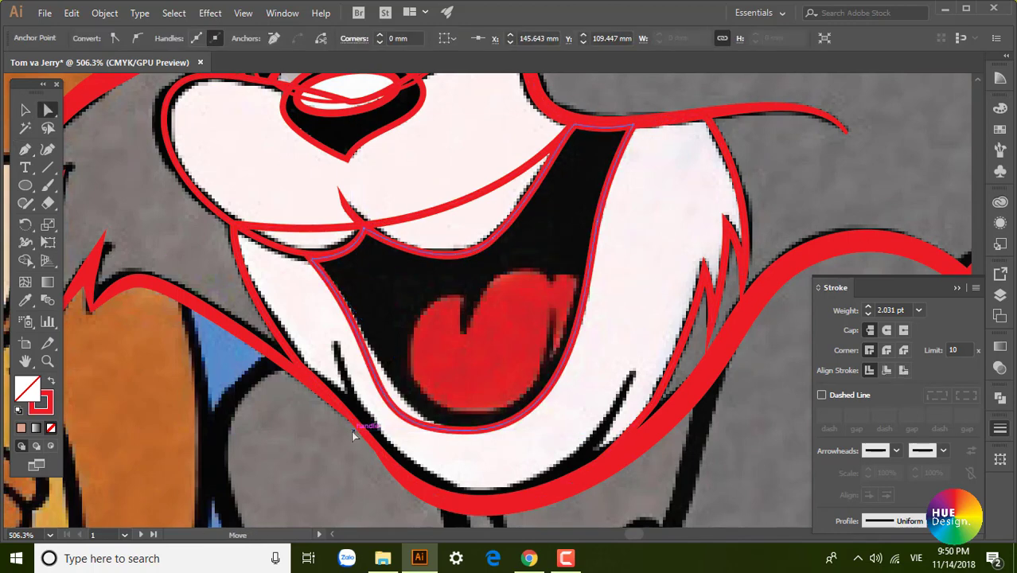
# Trace the heart-shaped tongue outline, then zoom out to the whole image.
pyautogui.press('p')
pyautogui.moveTo(353, 435); pyautogui.dragTo(376, 468)
pyautogui.click(482, 328)
pyautogui.moveTo(433, 384)
pyautogui.mouseDown()
pyautogui.moveTo(433, 446)
pyautogui.moveTo(557, 442)
pyautogui.mouseUp()
pyautogui.moveTo(578, 348)
pyautogui.mouseDown()
pyautogui.moveTo(603, 275)
pyautogui.moveTo(576, 408)
pyautogui.mouseUp()
pyautogui.scroll(3, 581, 376)
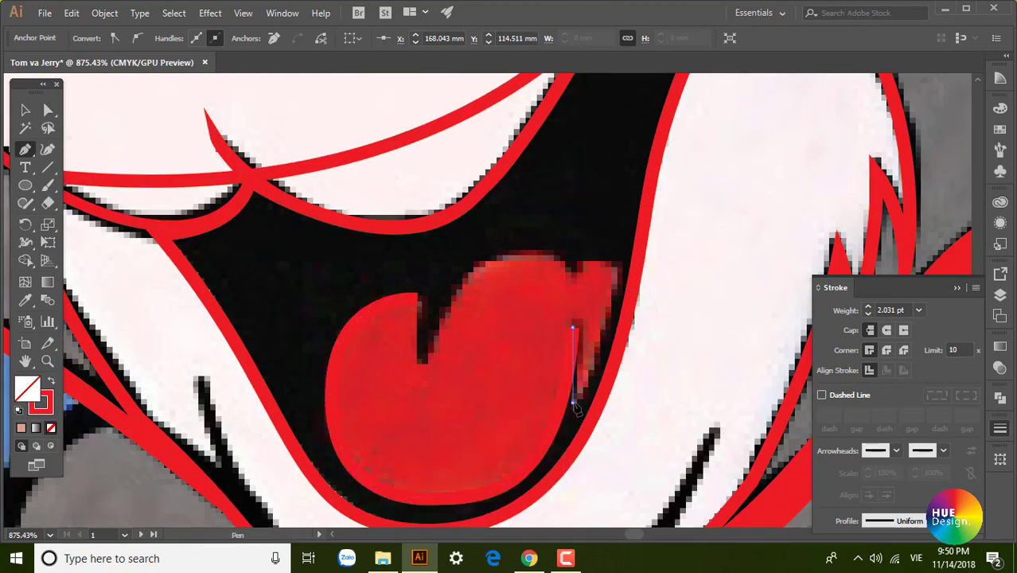
pyautogui.moveTo(616, 265); pyautogui.dragTo(618, 335)
pyautogui.click(573, 274)
pyautogui.moveTo(513, 255); pyautogui.dragTo(475, 264)
pyautogui.moveTo(420, 362); pyautogui.dragTo(418, 299)
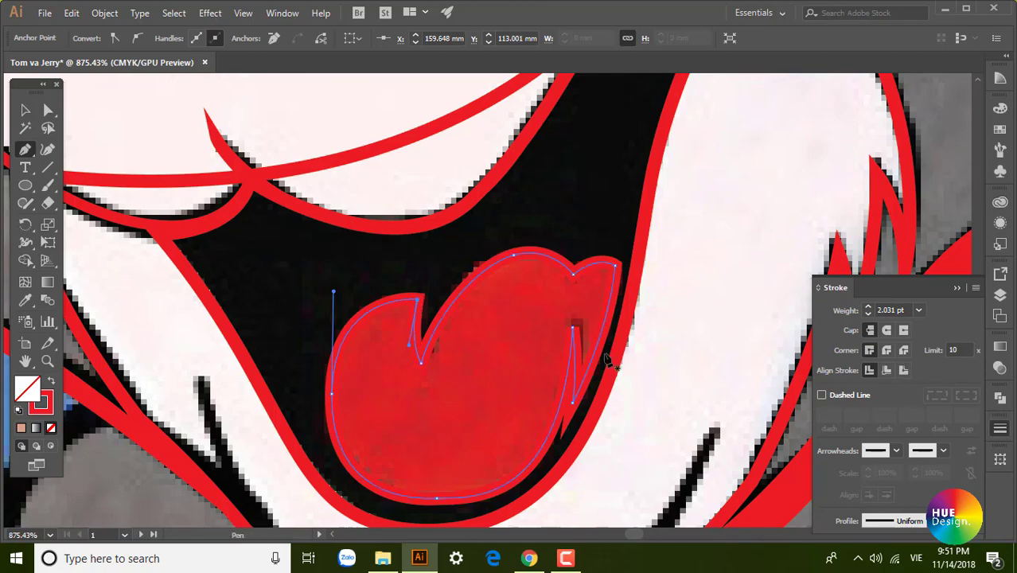
pyautogui.hotkey('ctrl', '-')
pyautogui.hotkey('ctrl', '-')
pyautogui.hotkey('ctrl', '-')
pyautogui.hotkey('ctrl', '-')
pyautogui.hotkey('ctrl', '-')
pyautogui.hotkey('ctrl', '-')
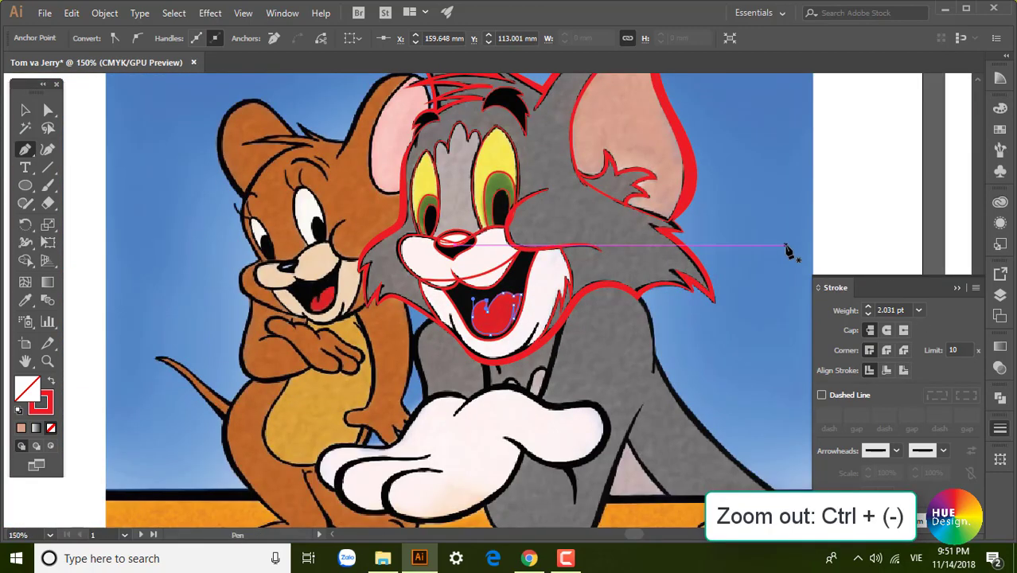
# Deselect the tongue path and pan toward Tom's body.
pyautogui.press('v')
pyautogui.moveTo(860, 251); pyautogui.dragTo(743, 226)
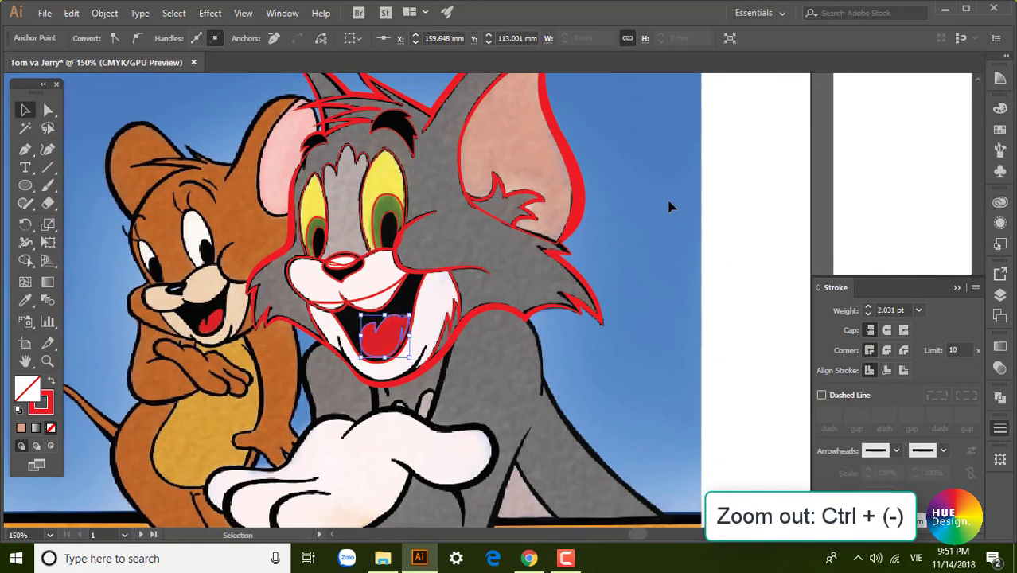
pyautogui.click(756, 219)
pyautogui.scroll(2, 637, 275)
pyautogui.scroll(2, 621, 278)
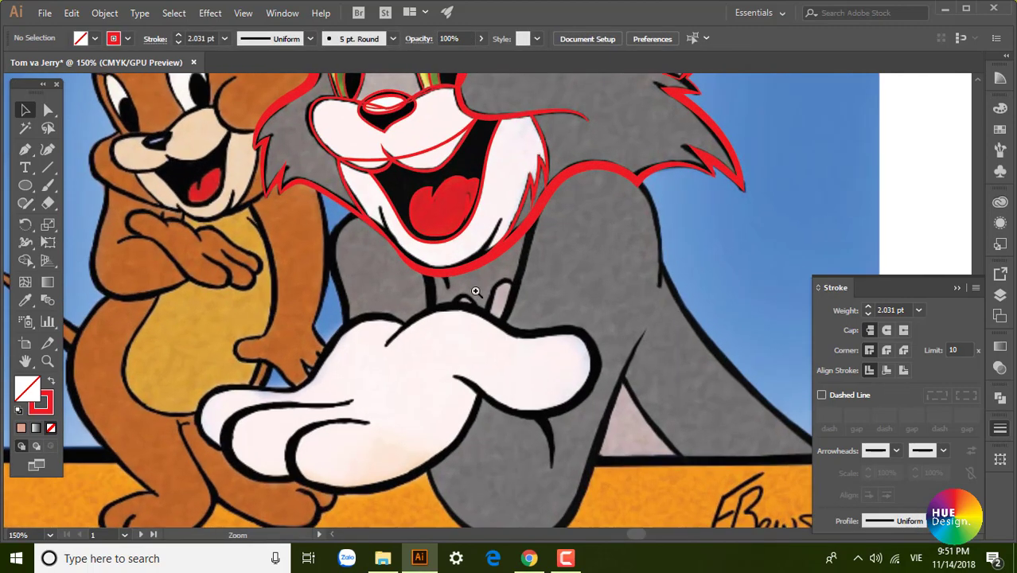
pyautogui.scroll(2, 478, 254)
# Start the back shoulder path beside the neck and curve it down toward the hand.
pyautogui.press('p')
pyautogui.click(297, 213)
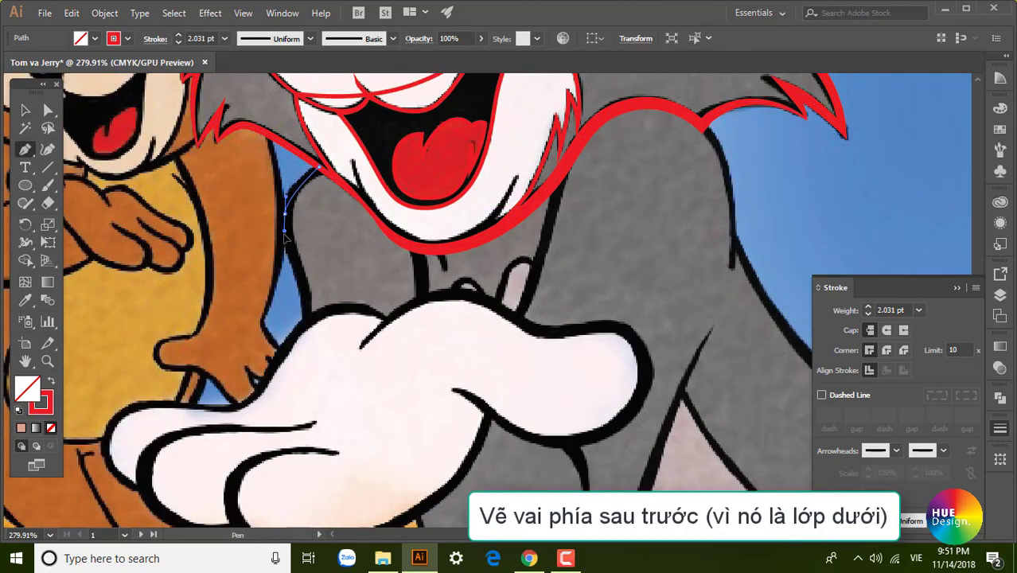
pyautogui.moveTo(283, 247)
pyautogui.mouseDown()
pyautogui.moveTo(307, 321)
pyautogui.moveTo(295, 340)
pyautogui.moveTo(354, 234)
pyautogui.moveTo(340, 317)
pyautogui.mouseUp()
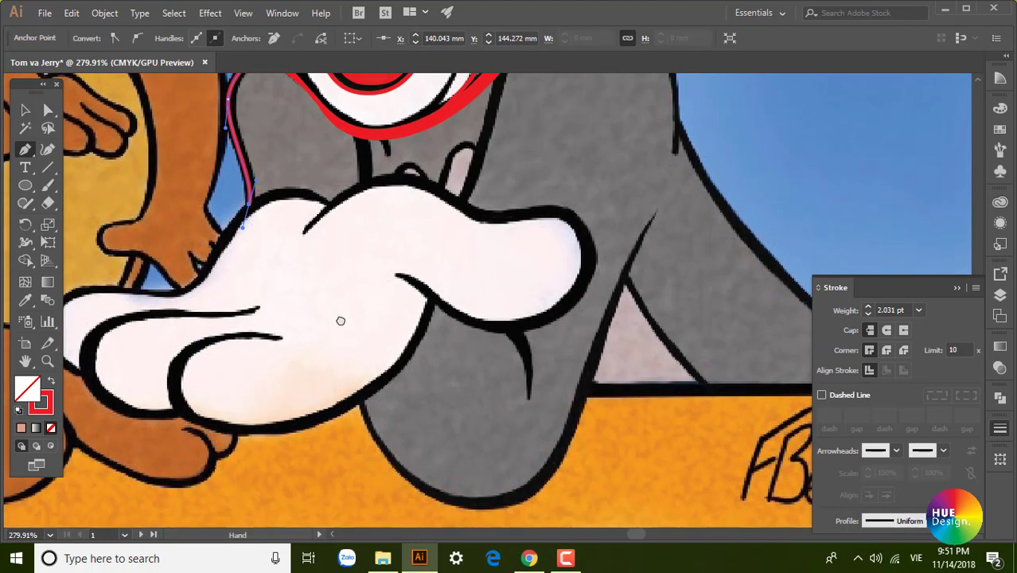
pyautogui.moveTo(341, 277); pyautogui.dragTo(334, 308)
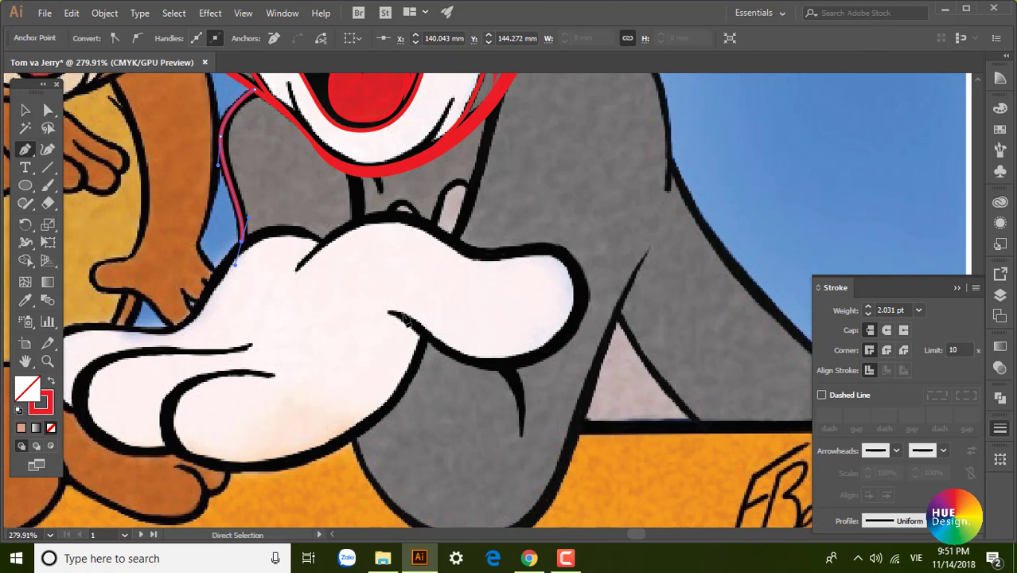
pyautogui.moveTo(327, 362); pyautogui.dragTo(290, 315)
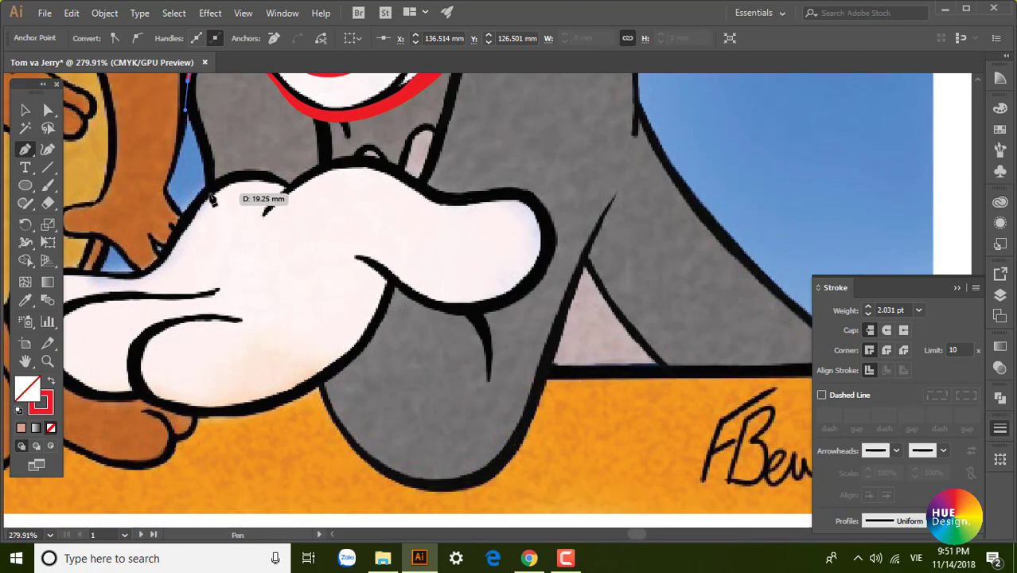
pyautogui.moveTo(204, 221); pyautogui.dragTo(204, 217)
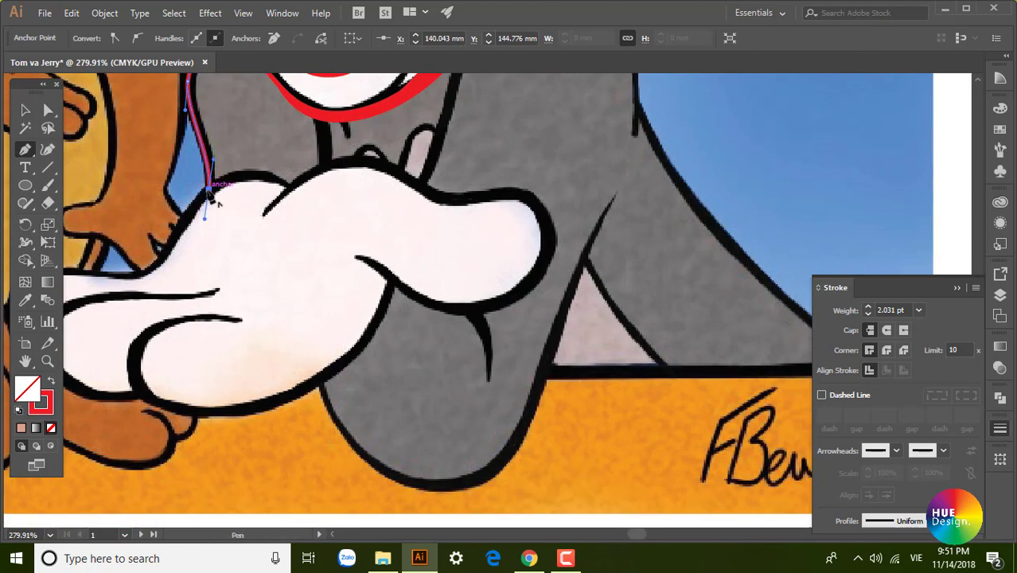
pyautogui.scroll(-2, 273, 253)
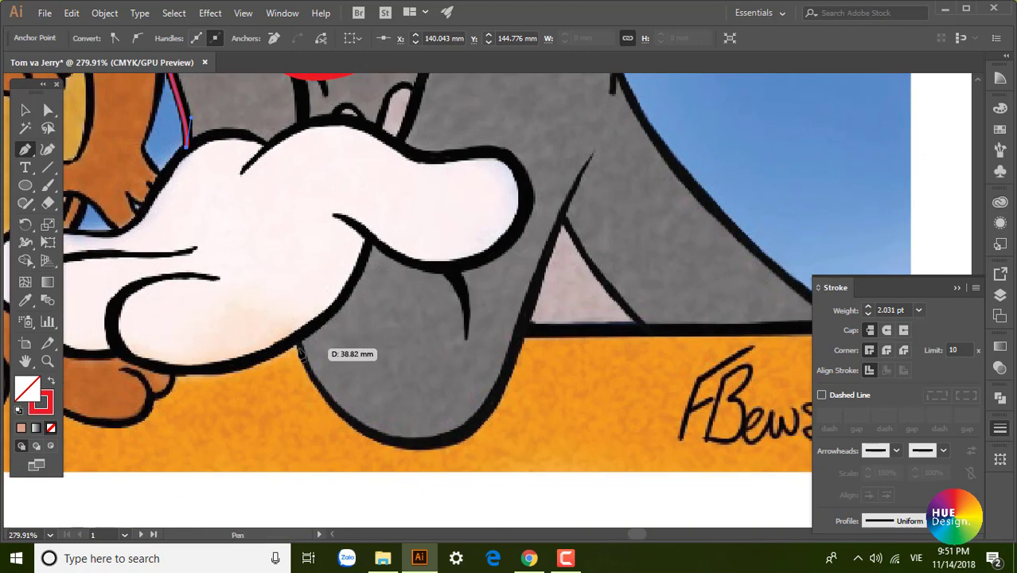
pyautogui.moveTo(312, 403); pyautogui.dragTo(312, 447)
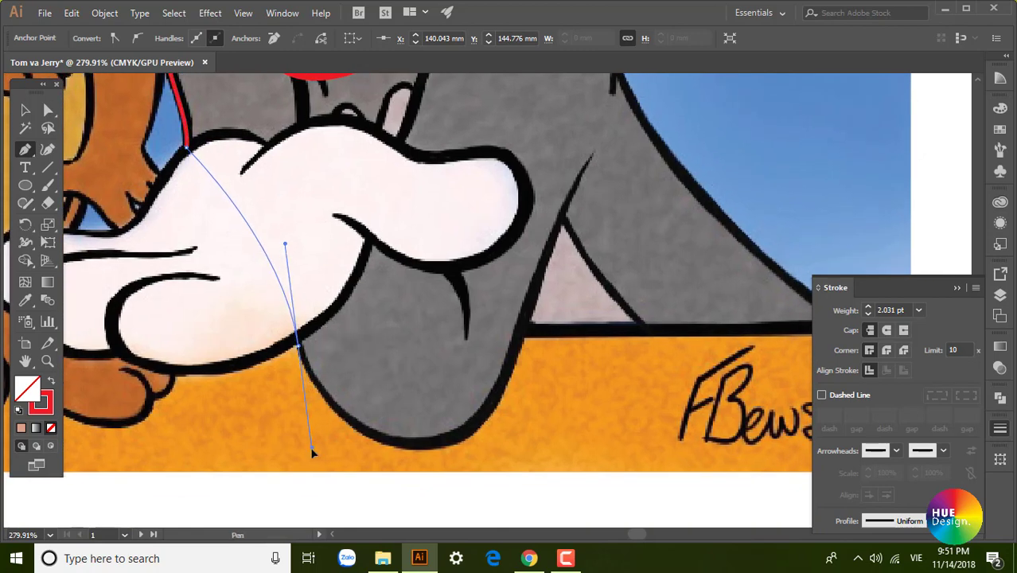
# Set a sharp corner below the hand and curve the line up to Tom's chin.
pyautogui.moveTo(378, 387); pyautogui.dragTo(357, 409)
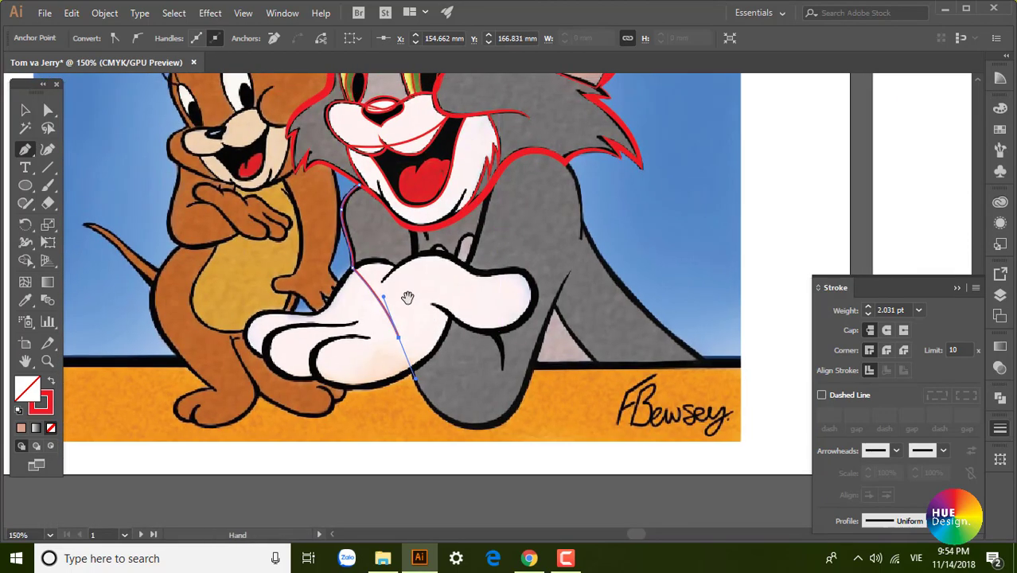
pyautogui.moveTo(407, 298); pyautogui.dragTo(452, 356)
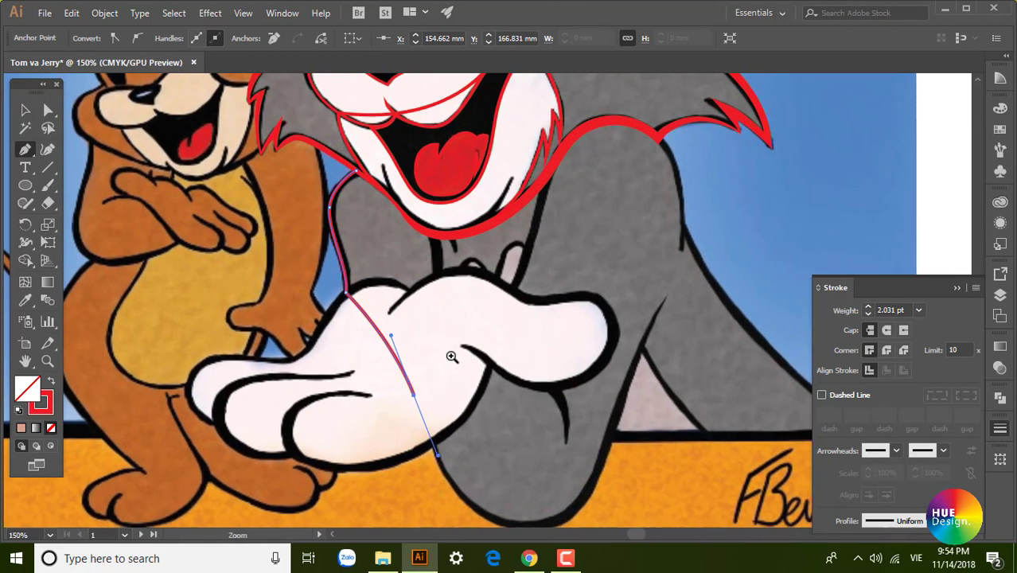
pyautogui.click(407, 450)
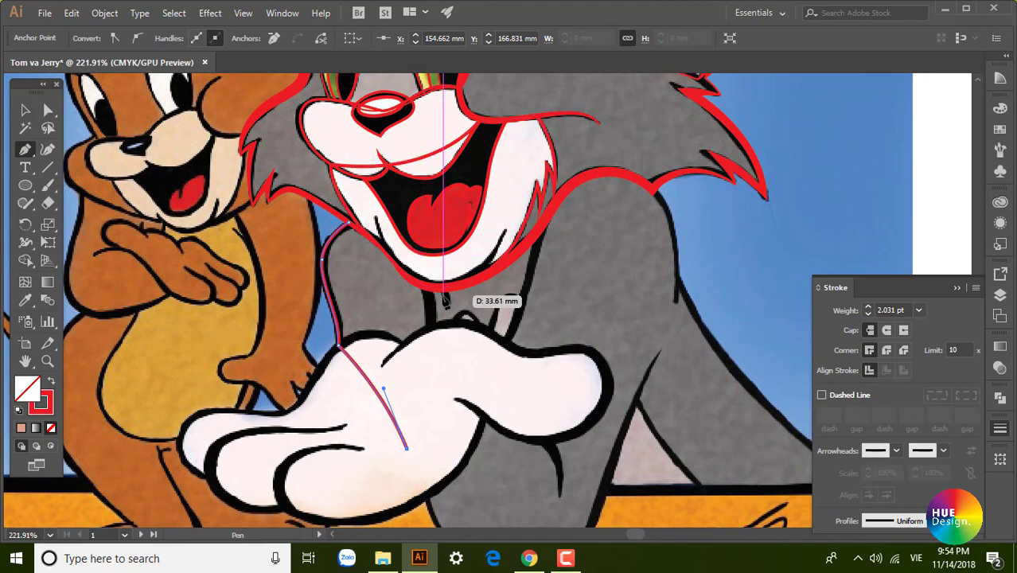
pyautogui.moveTo(426, 284); pyautogui.dragTo(410, 231)
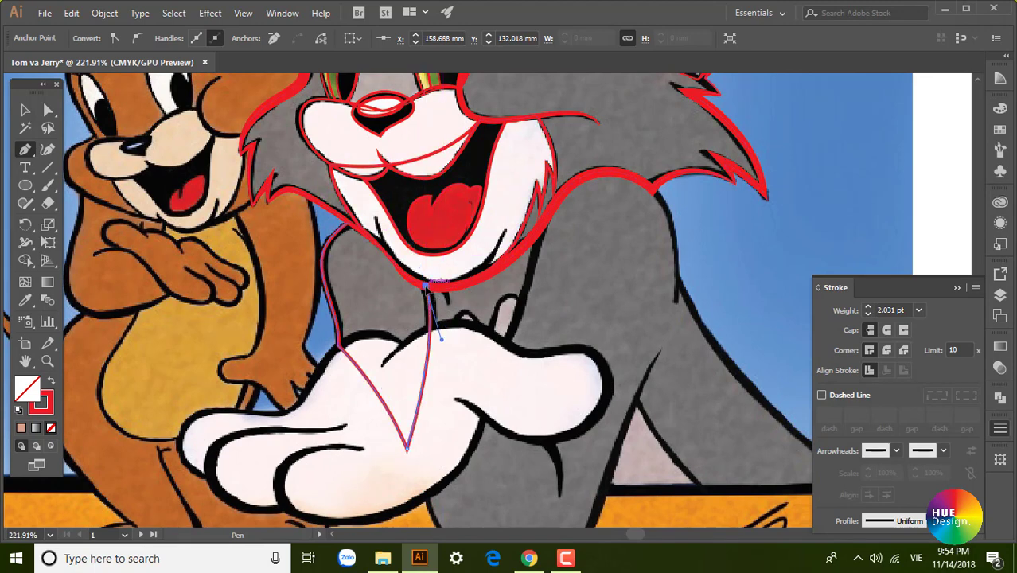
pyautogui.scroll(3, 354, 209)
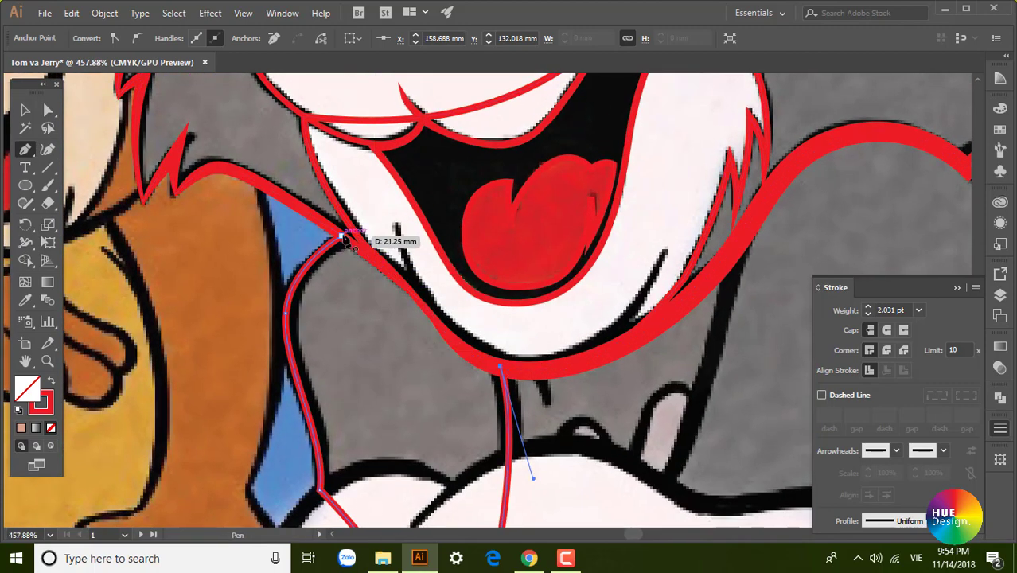
# Close the shoulder path on its start point and bring the area below the chin into view.
pyautogui.moveTo(342, 236); pyautogui.dragTo(284, 231)
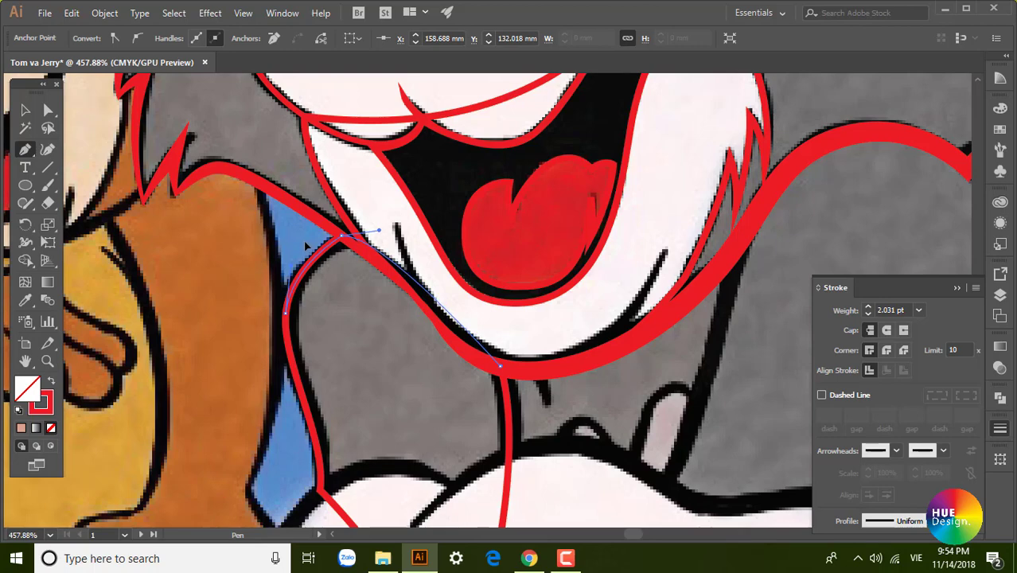
pyautogui.moveTo(543, 363)
pyautogui.mouseDown()
pyautogui.moveTo(415, 284)
pyautogui.moveTo(466, 338)
pyautogui.mouseUp()
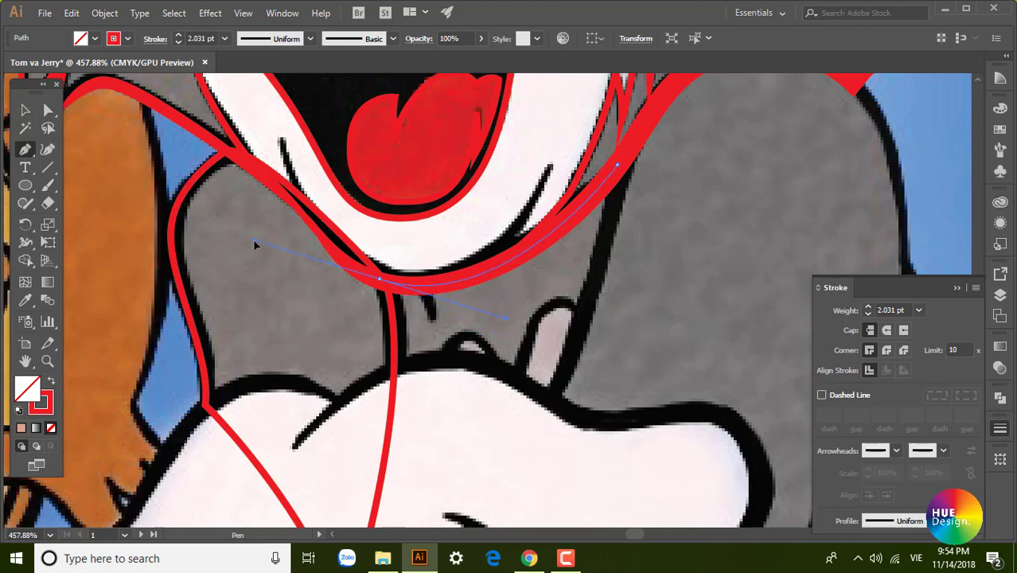
pyautogui.scroll(-2, 255, 245)
pyautogui.moveTo(361, 228); pyautogui.dragTo(366, 231)
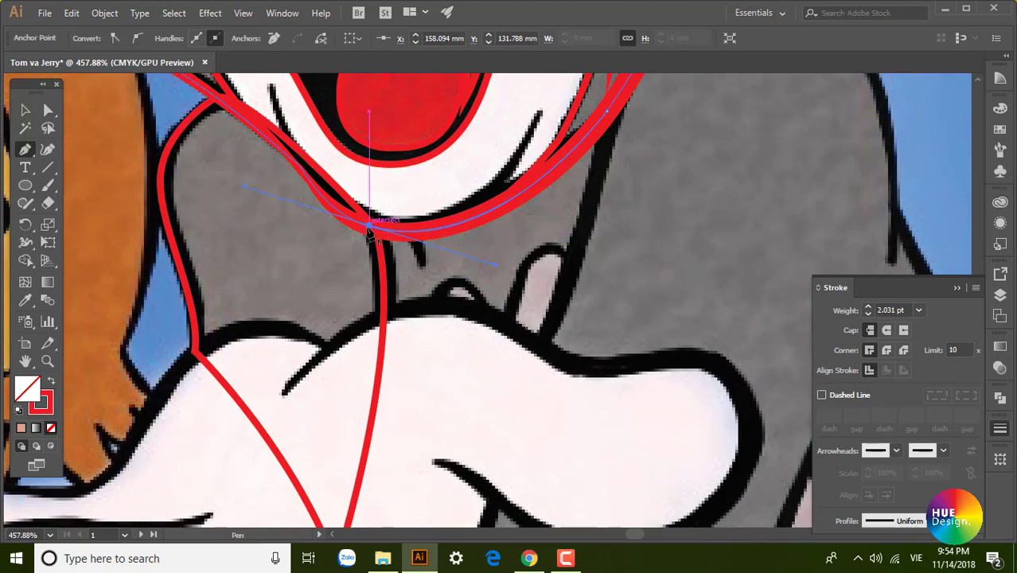
pyautogui.moveTo(401, 280); pyautogui.dragTo(356, 170)
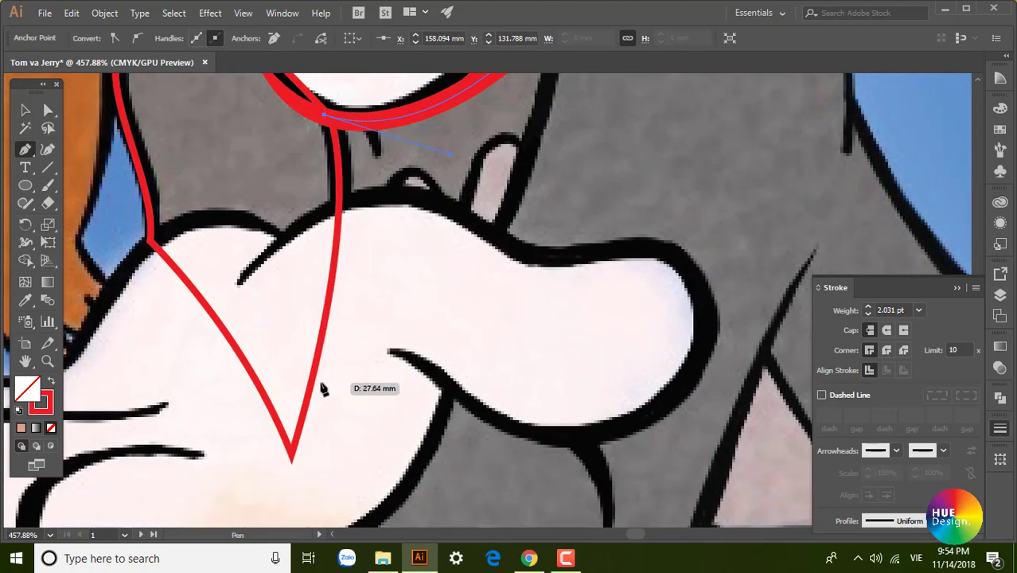
# Draw the neck outline from under the chin down to the hand and back up to the head.
pyautogui.click(339, 239)
pyautogui.click(339, 289)
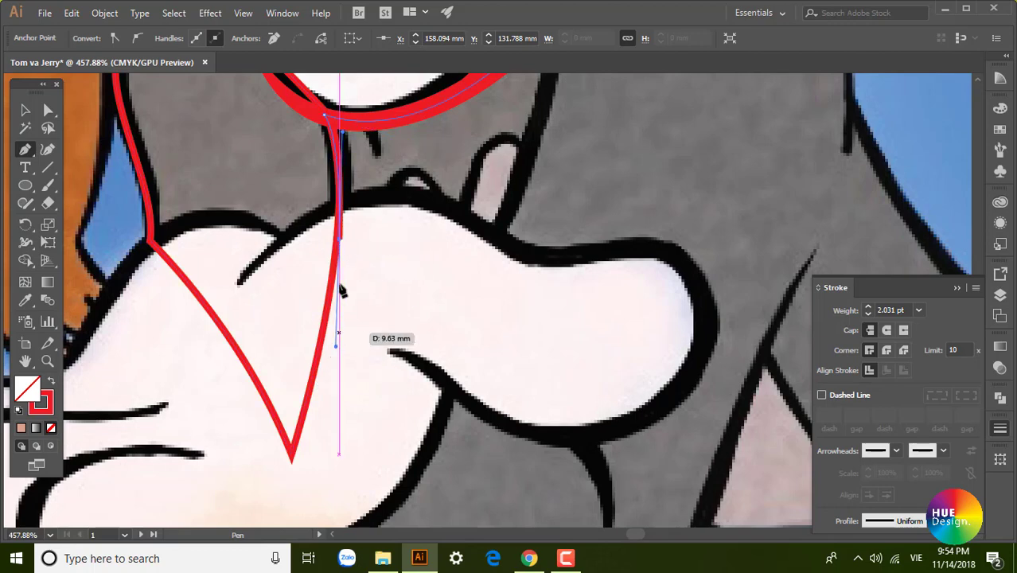
pyautogui.moveTo(465, 243)
pyautogui.mouseDown()
pyautogui.moveTo(423, 336)
pyautogui.moveTo(450, 391)
pyautogui.moveTo(499, 344)
pyautogui.moveTo(411, 430)
pyautogui.mouseUp()
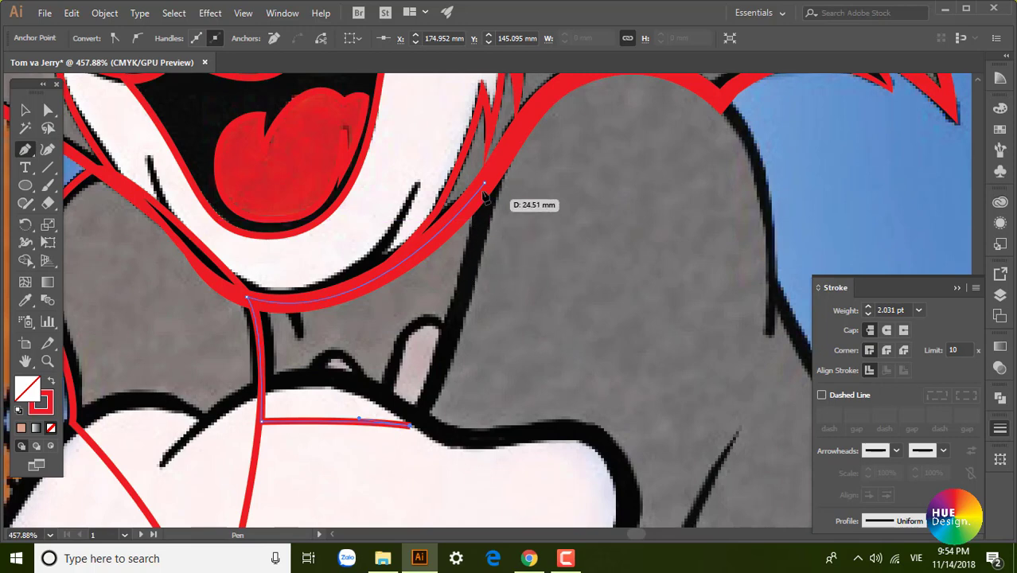
pyautogui.moveTo(485, 184); pyautogui.dragTo(482, 90)
pyautogui.scroll(-1, 427, 345)
pyautogui.hscroll(-1, 427, 345)
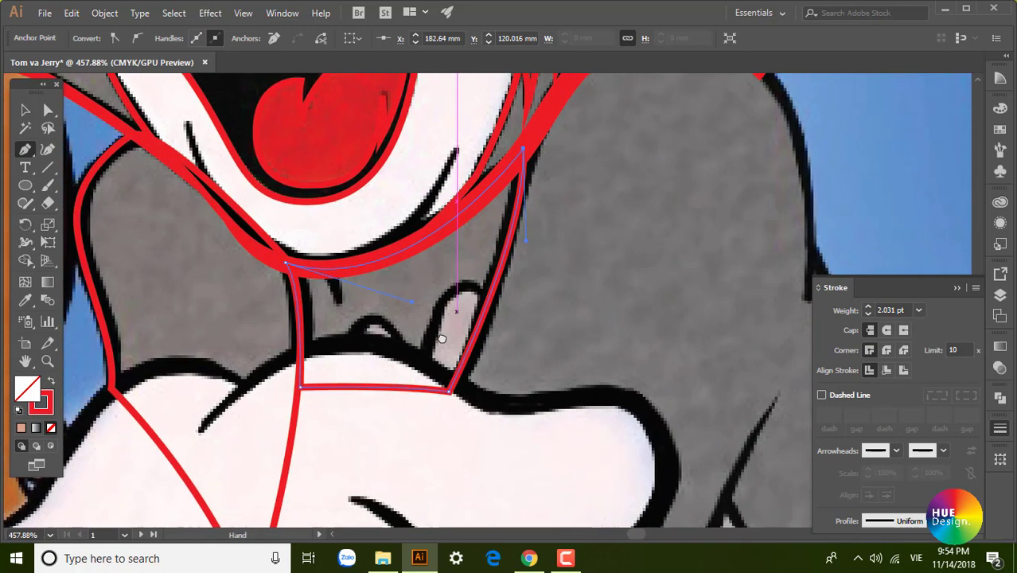
pyautogui.click(414, 381)
# Trace the raised thumb, undoing one misplaced anchor, and start the small arch above the hand.
pyautogui.click(463, 285)
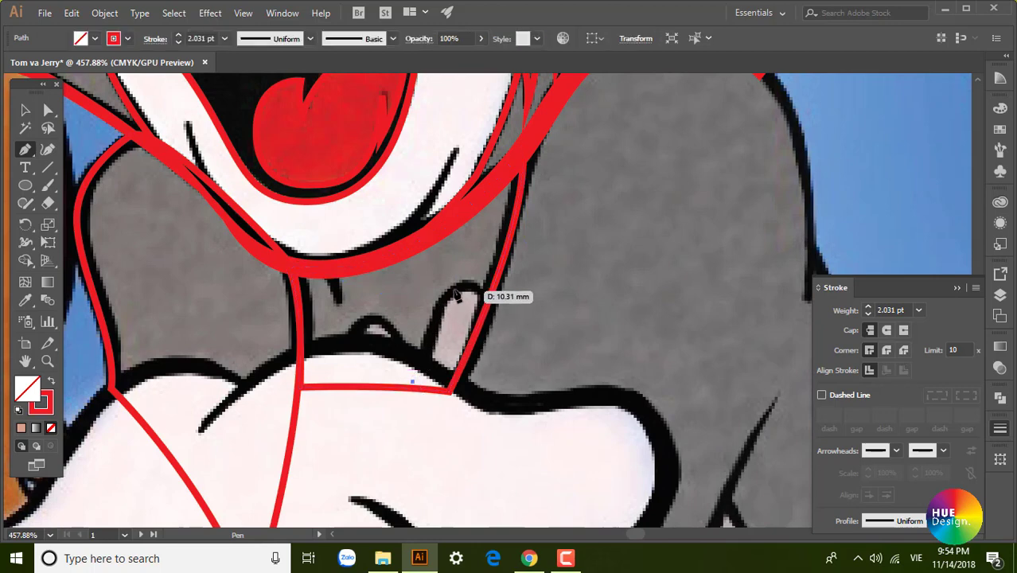
pyautogui.moveTo(492, 287); pyautogui.dragTo(492, 299)
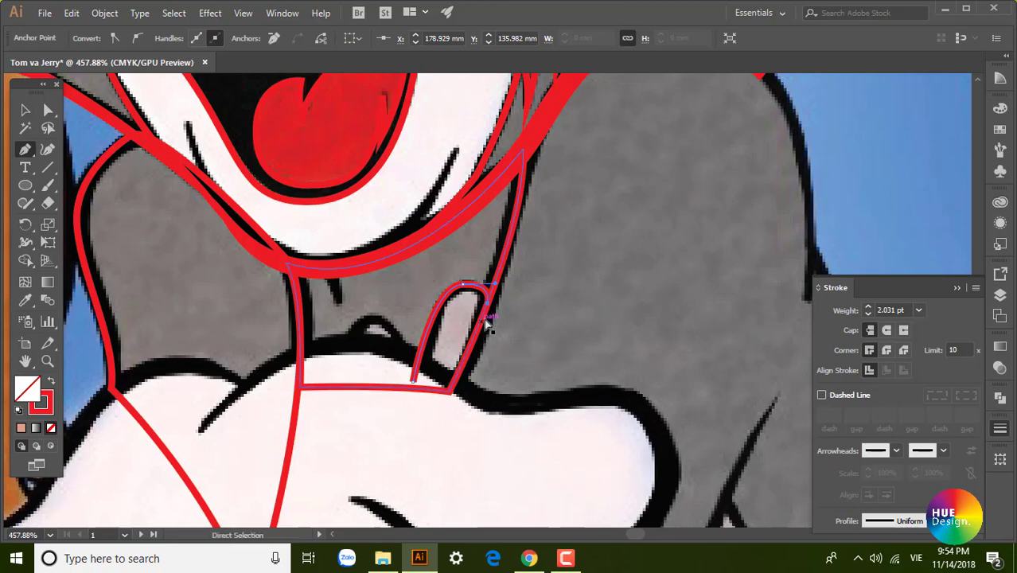
pyautogui.hotkey('ctrl', 'z')
pyautogui.moveTo(454, 389)
pyautogui.mouseDown()
pyautogui.moveTo(416, 395)
pyautogui.moveTo(412, 382)
pyautogui.moveTo(442, 377)
pyautogui.moveTo(420, 324)
pyautogui.moveTo(384, 354)
pyautogui.moveTo(438, 357)
pyautogui.moveTo(383, 392)
pyautogui.mouseUp()
pyautogui.moveTo(484, 393); pyautogui.dragTo(470, 341)
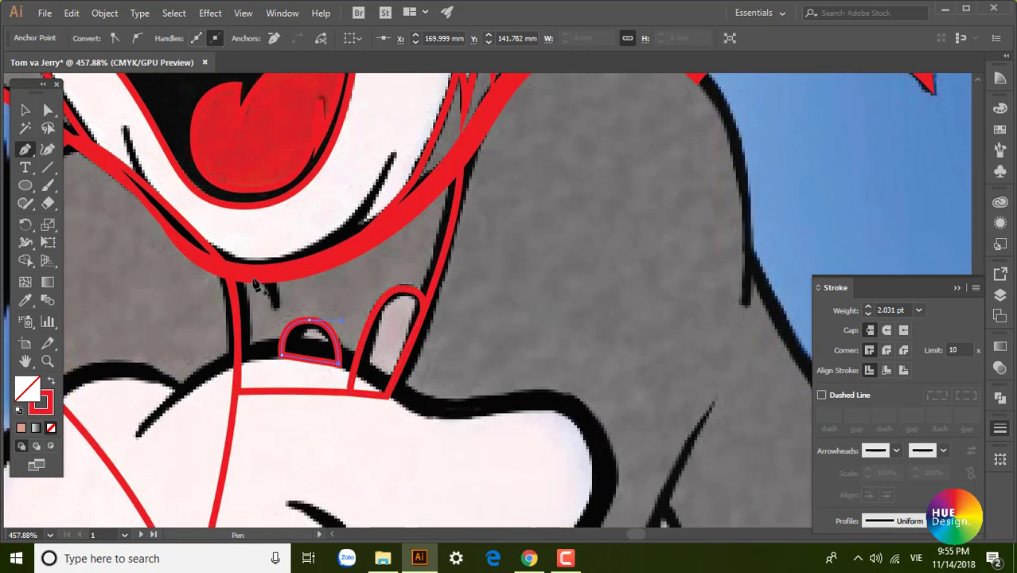
pyautogui.moveTo(266, 273)
pyautogui.mouseDown()
pyautogui.moveTo(278, 317)
pyautogui.moveTo(332, 378)
pyautogui.mouseUp()
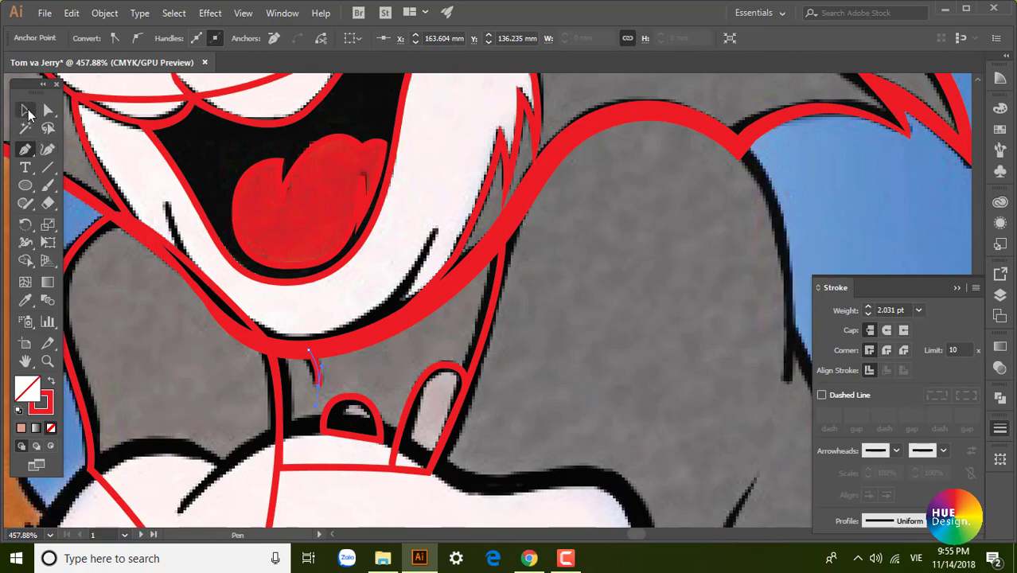
# Draw a curved red chin line under the mouth, from the left corner to the right jaw.
pyautogui.click(225, 237)
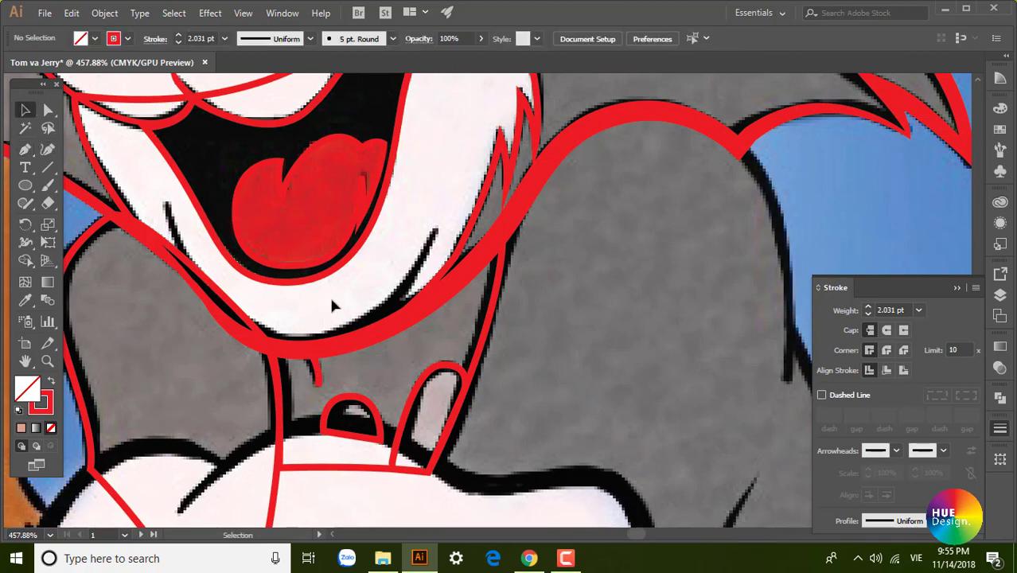
pyautogui.press('p')
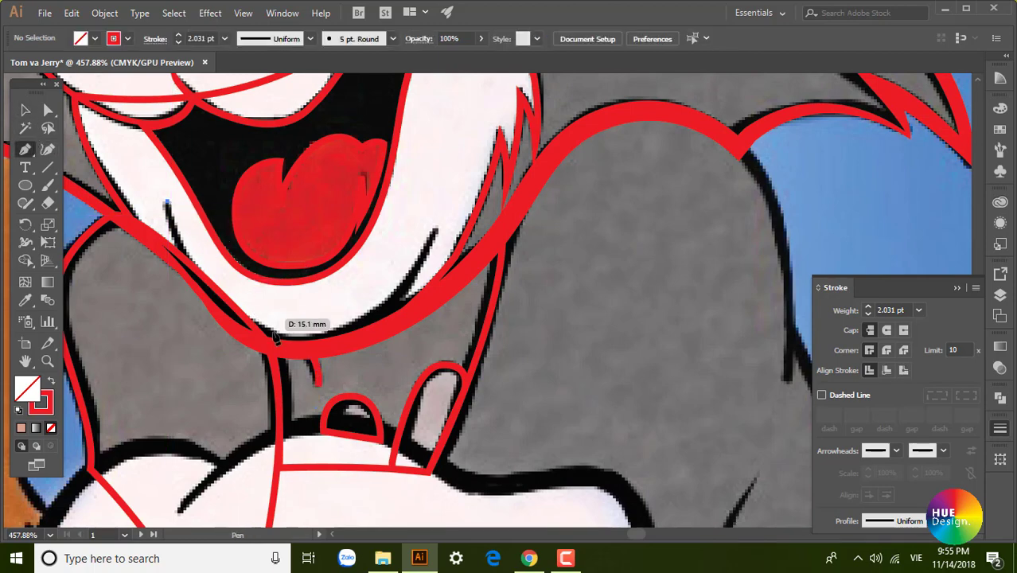
pyautogui.click(274, 338)
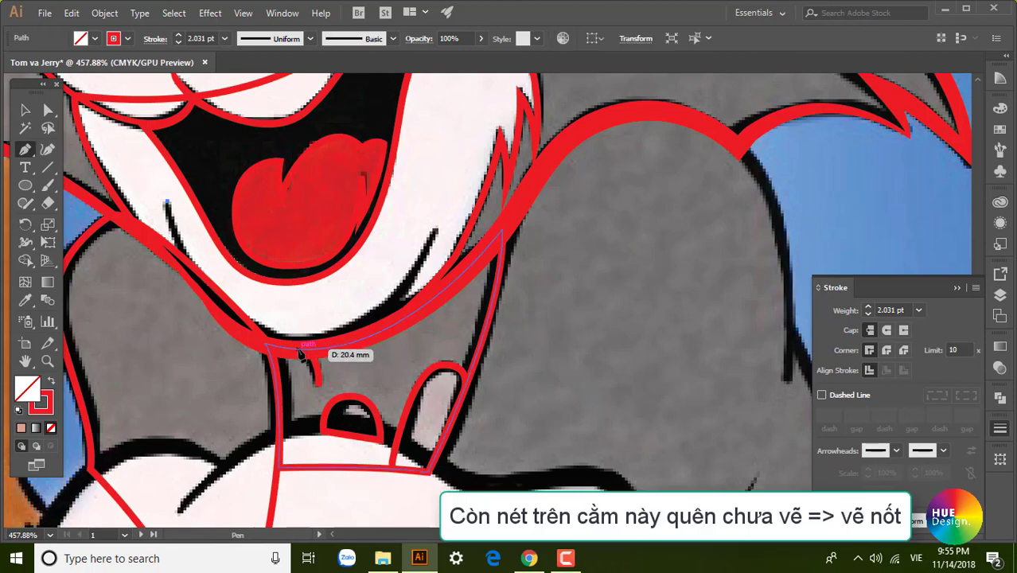
pyautogui.moveTo(298, 349); pyautogui.dragTo(412, 375)
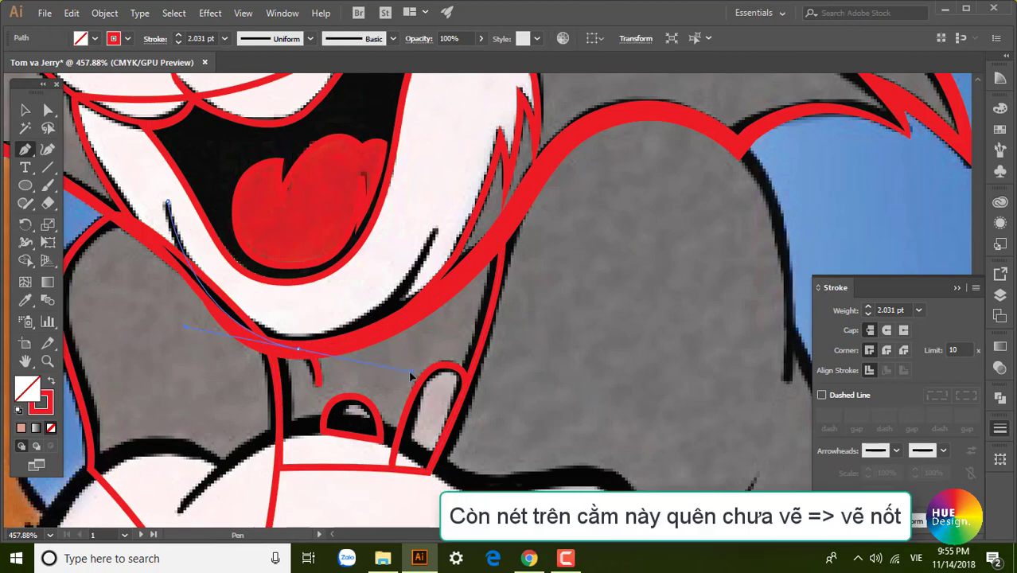
pyautogui.moveTo(421, 383); pyautogui.dragTo(423, 384)
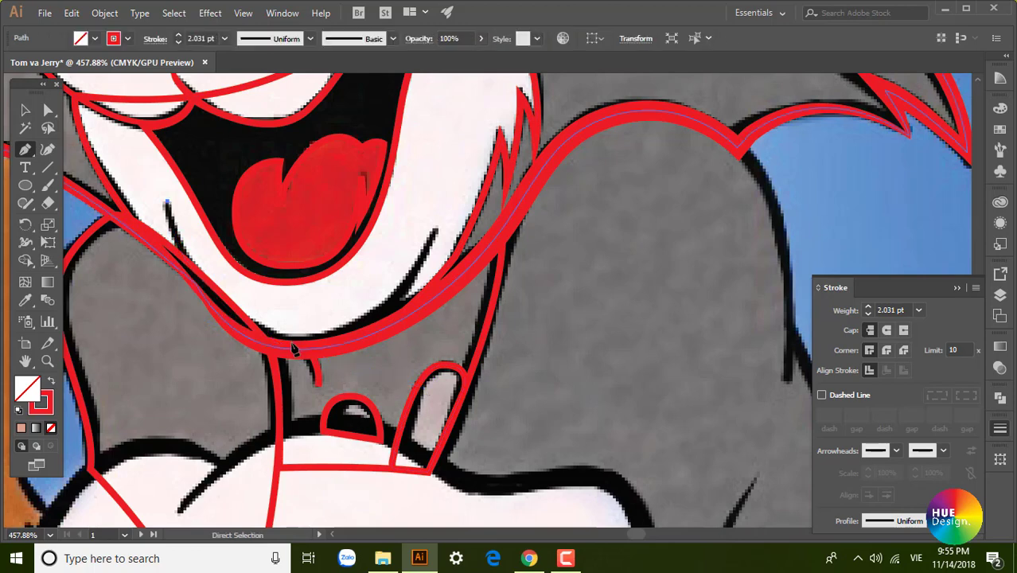
pyautogui.click(294, 351)
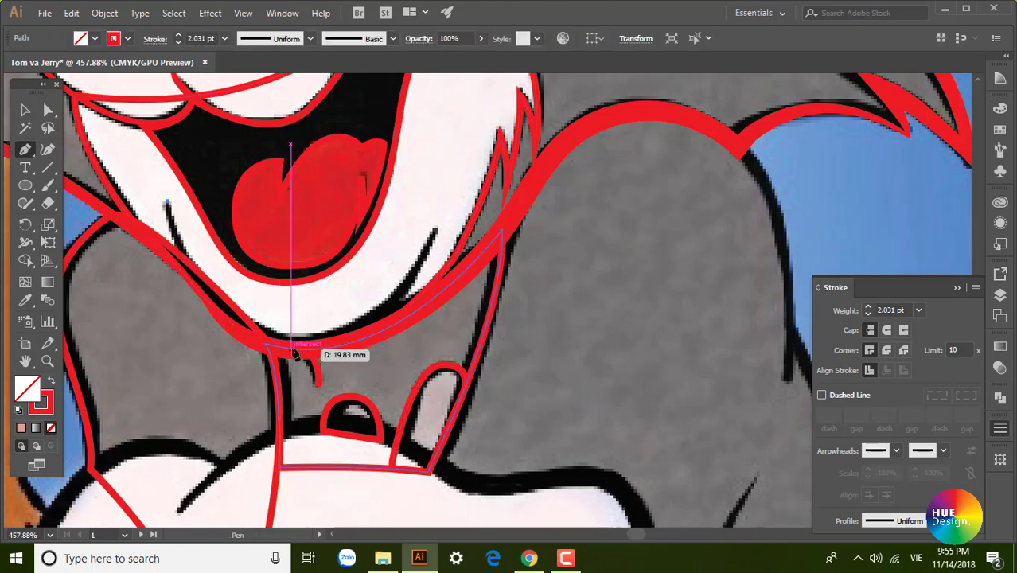
pyautogui.moveTo(291, 349); pyautogui.dragTo(396, 363)
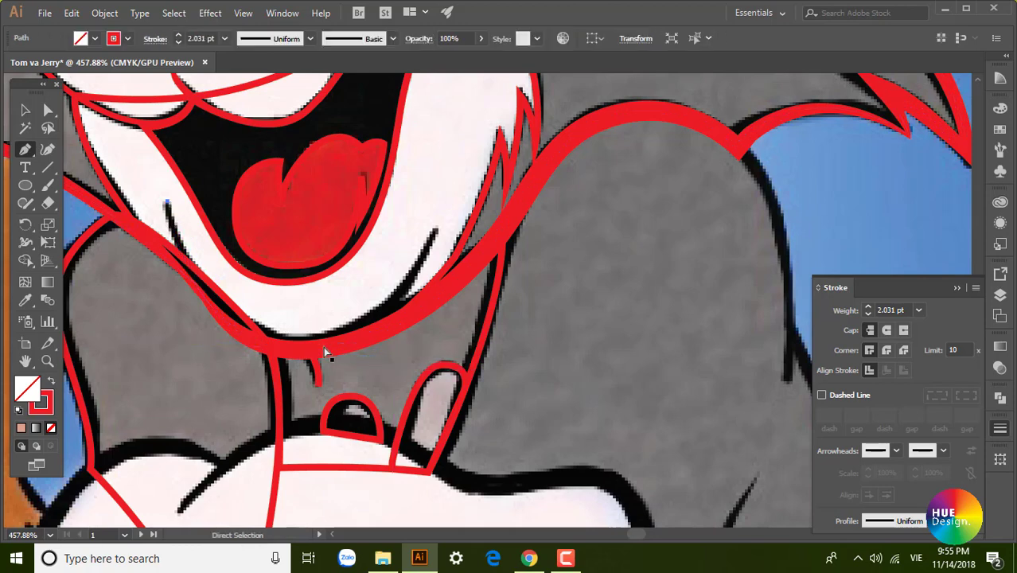
pyautogui.moveTo(291, 349); pyautogui.dragTo(397, 343)
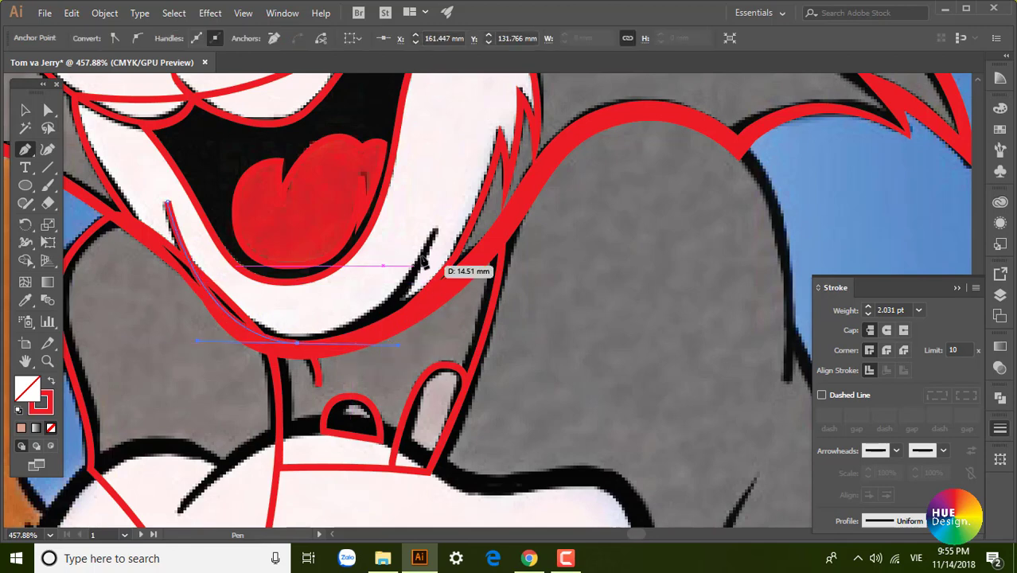
pyautogui.moveTo(436, 236); pyautogui.dragTo(484, 276)
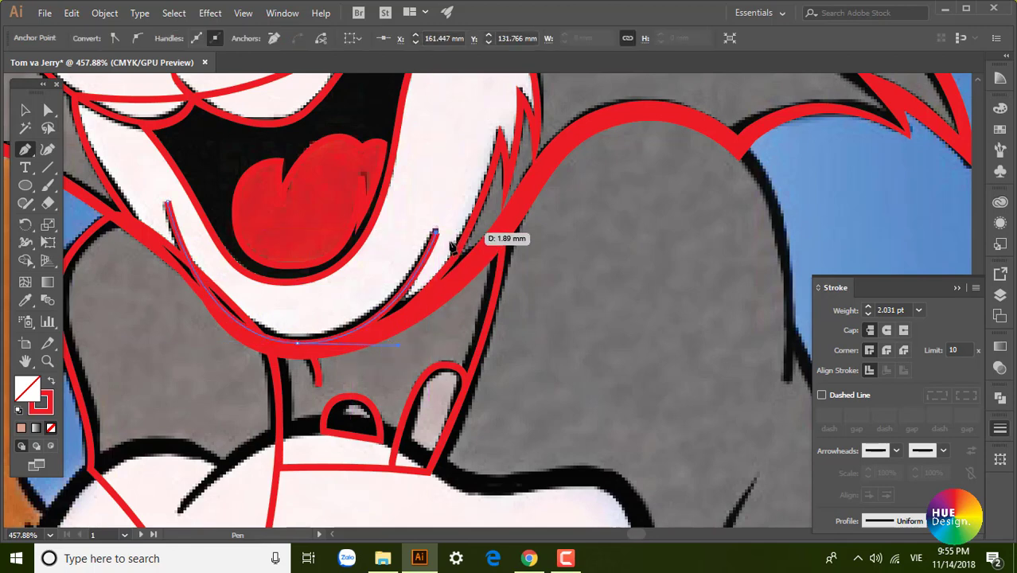
# Pan to Tom's right side and start a curve up the body edge from the floor.
pyautogui.press('v')
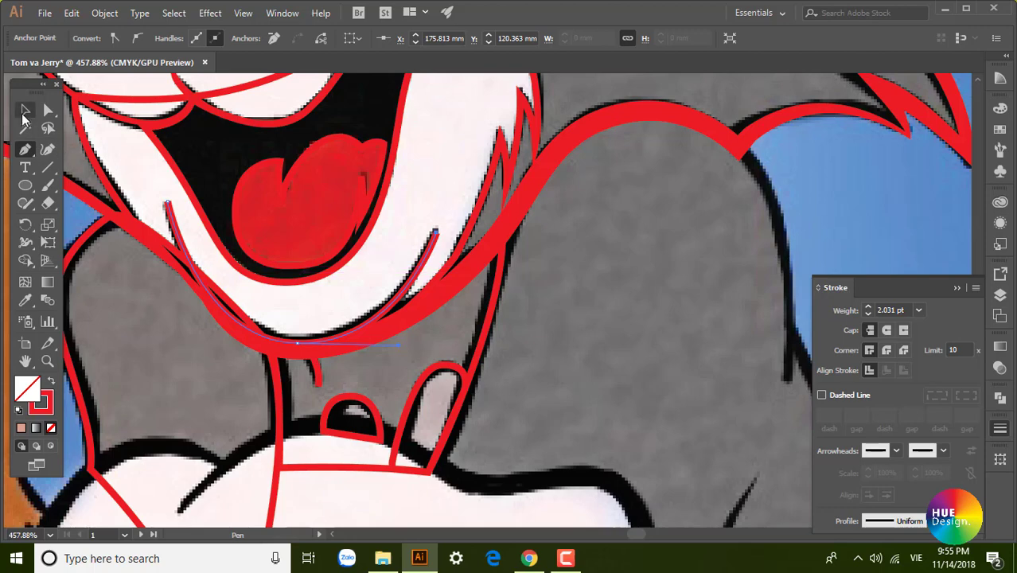
pyautogui.click(825, 193)
pyautogui.hscroll(5, 377, 223)
pyautogui.scroll(-2, 447, 268)
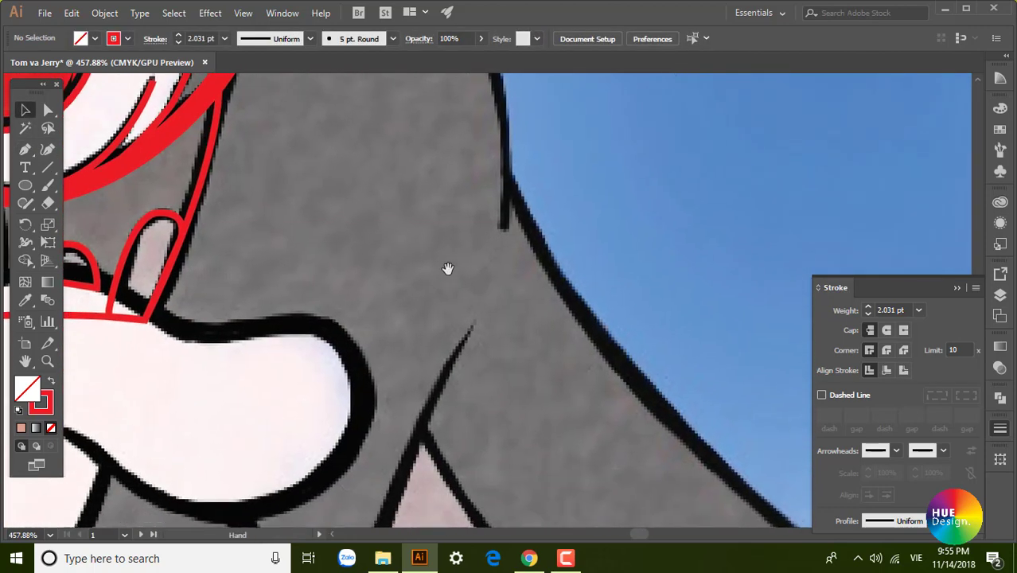
pyautogui.scroll(-1, 459, 293)
pyautogui.scroll(-1, 517, 294)
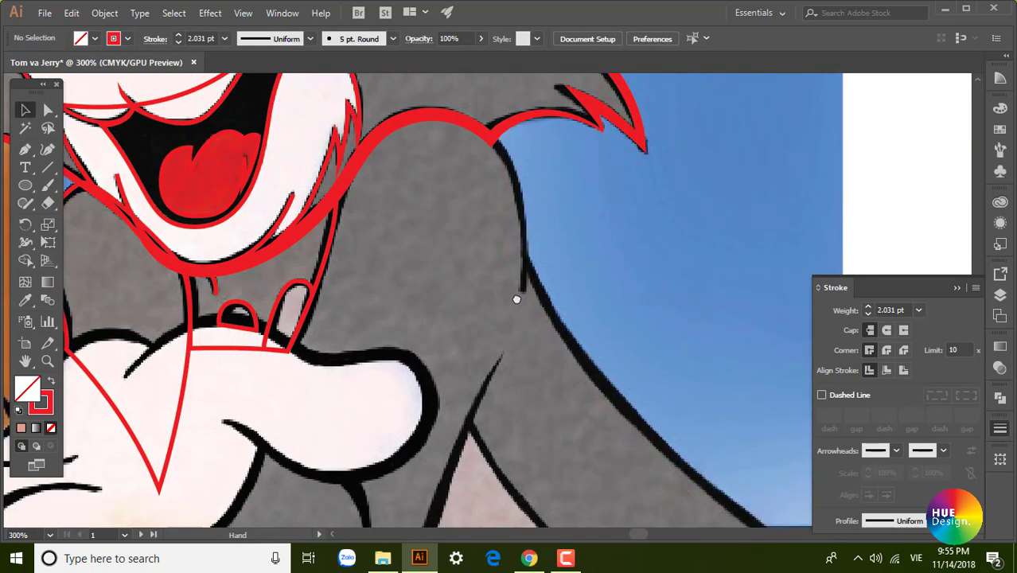
pyautogui.moveTo(517, 299); pyautogui.dragTo(539, 285)
pyautogui.scroll(-1, 583, 346)
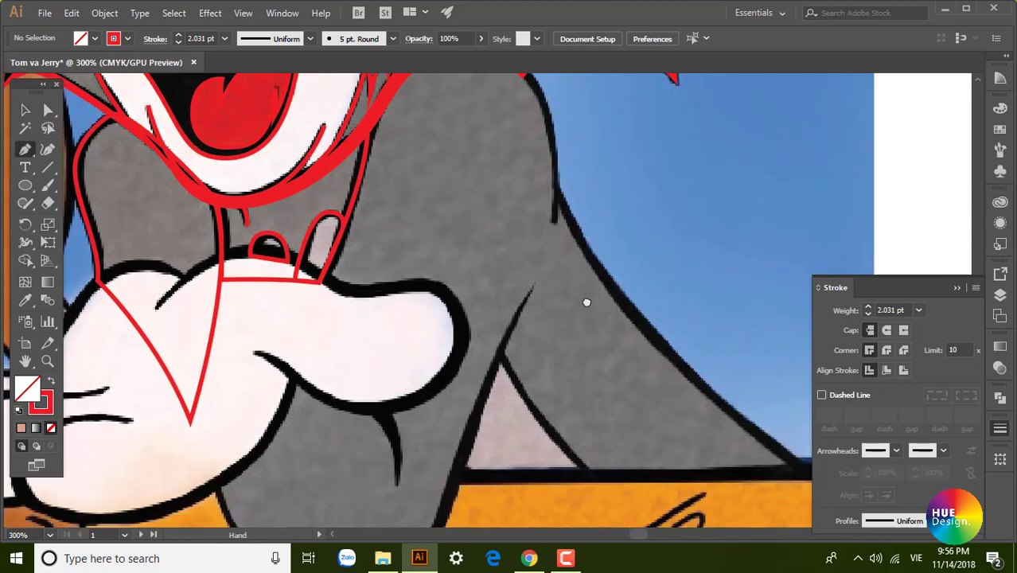
pyautogui.scroll(-1, 585, 297)
pyautogui.click(509, 259)
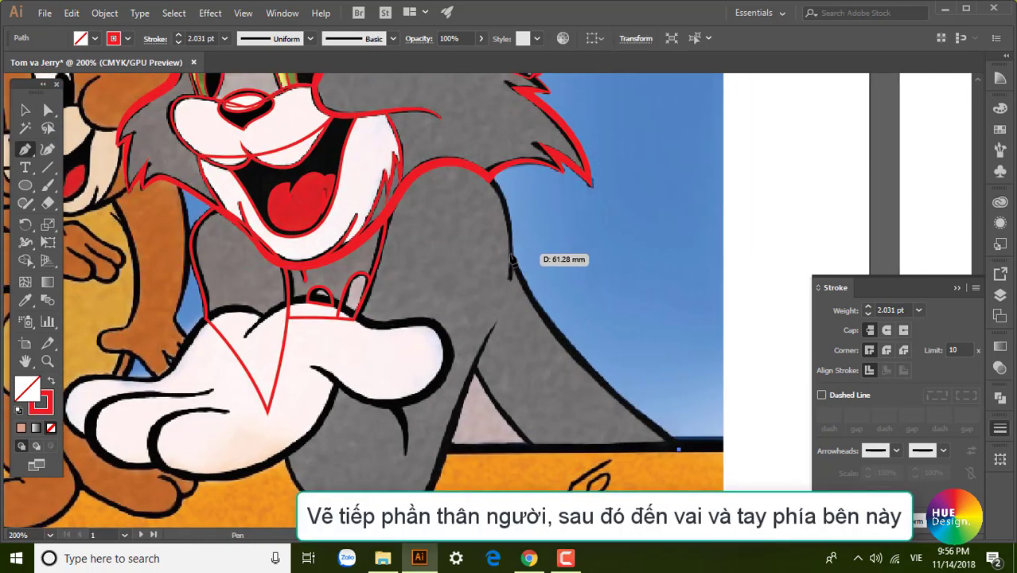
pyautogui.moveTo(470, 157); pyautogui.dragTo(470, 157)
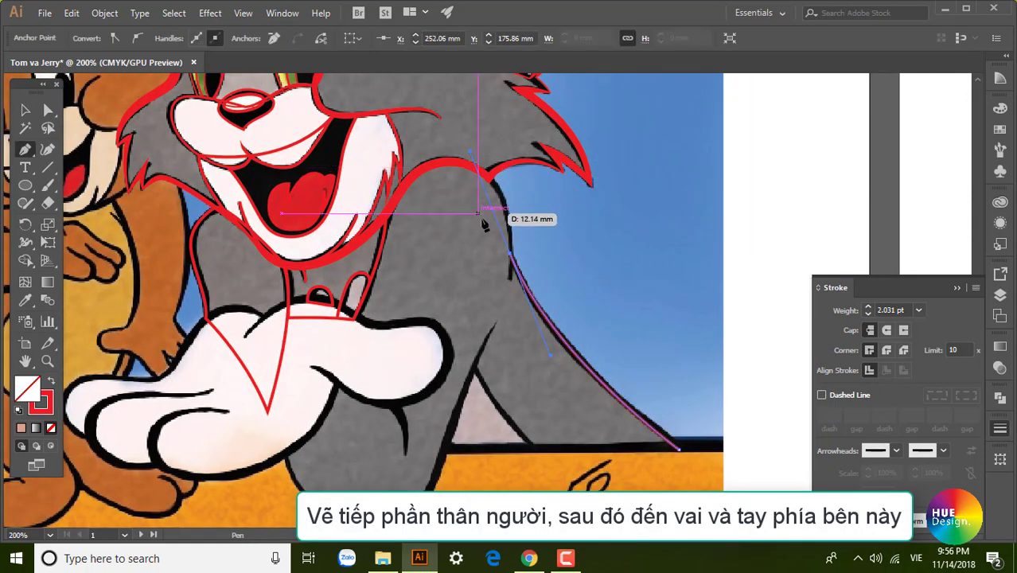
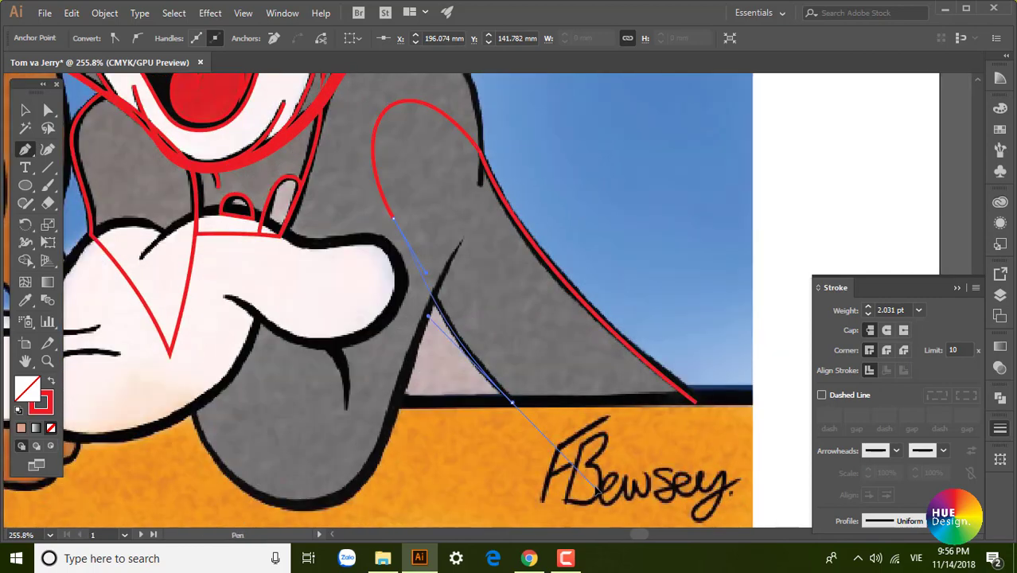
# Close the red leg outline and draw the small triangle between Tom's legs.
pyautogui.click(404, 389)
pyautogui.click(760, 387)
pyautogui.scroll(2, 637, 374)
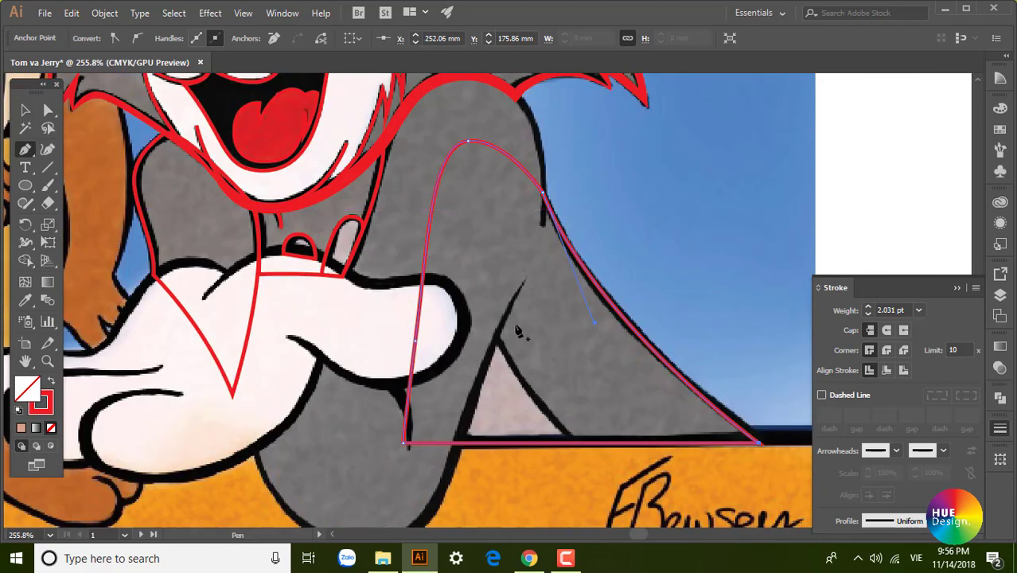
pyautogui.click(580, 443)
pyautogui.click(495, 337)
pyautogui.click(458, 442)
pyautogui.click(579, 442)
pyautogui.press('v')
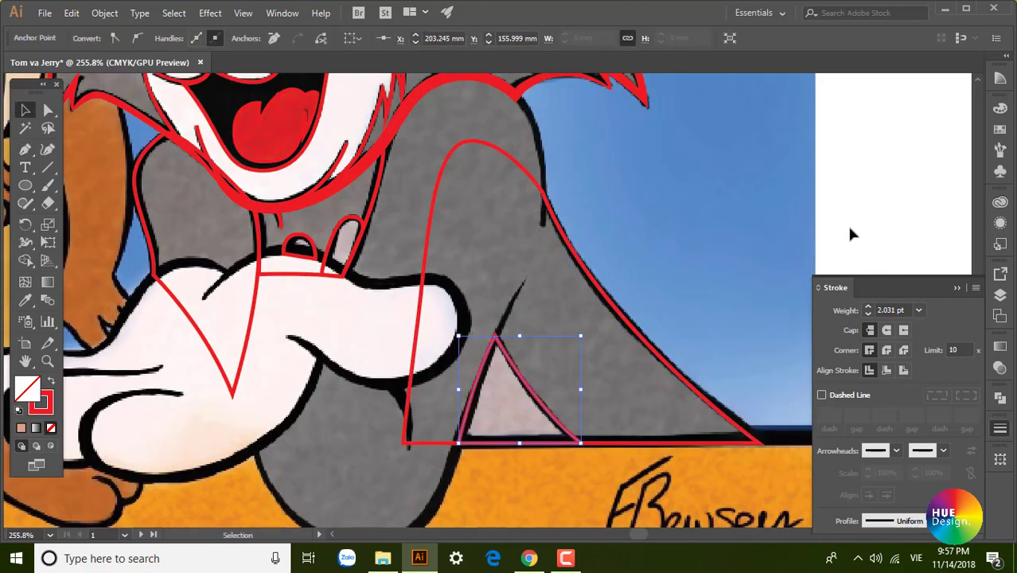
# Trace a curved red path around Tom's raised knee and lower leg.
pyautogui.press('p')
pyautogui.scroll(2, 850, 232)
pyautogui.click(554, 283)
pyautogui.moveTo(525, 149); pyautogui.dragTo(488, 106)
pyautogui.click(396, 195)
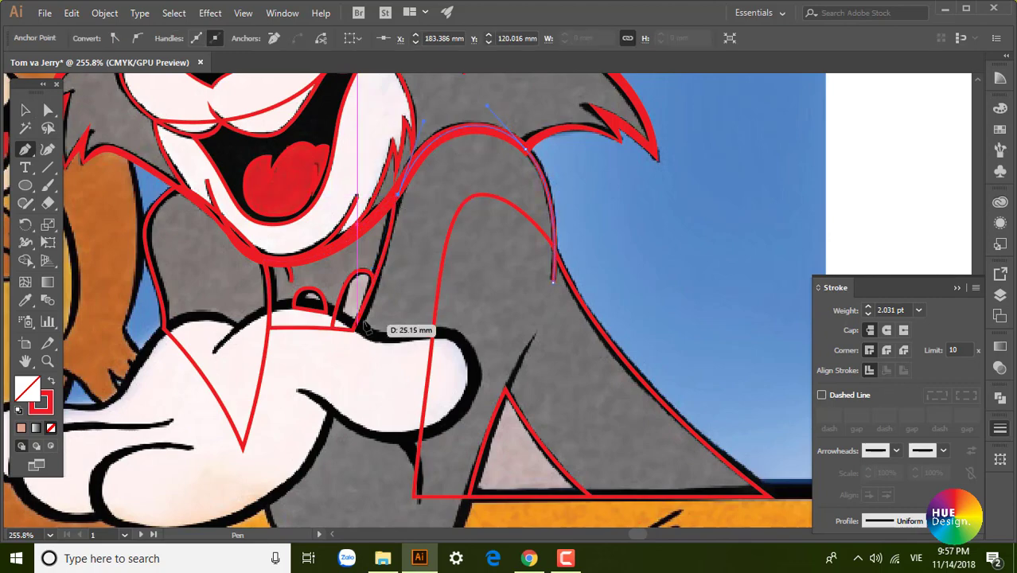
pyautogui.scroll(-3, 363, 323)
pyautogui.click(273, 362)
pyautogui.moveTo(390, 466); pyautogui.dragTo(458, 464)
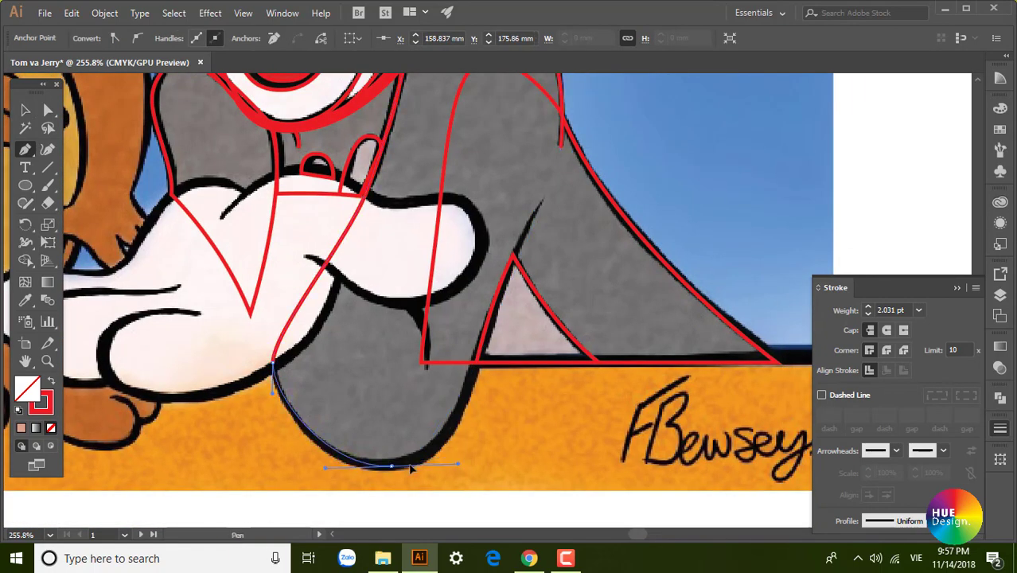
pyautogui.click(546, 195)
pyautogui.moveTo(559, 233)
pyautogui.mouseDown()
pyautogui.moveTo(571, 300)
pyautogui.moveTo(478, 374)
pyautogui.mouseUp()
pyautogui.press('Escape')
# Pan to the glove and place the first anchor along its top.
pyautogui.moveTo(443, 432)
pyautogui.mouseDown()
pyautogui.moveTo(620, 414)
pyautogui.moveTo(697, 443)
pyautogui.mouseUp()
pyautogui.press('p')
pyautogui.click(558, 251)
pyautogui.scroll(2, 557, 251)
# Trace the glove's top edge, left end and lower edge with curved anchors.
pyautogui.moveTo(512, 238); pyautogui.dragTo(466, 243)
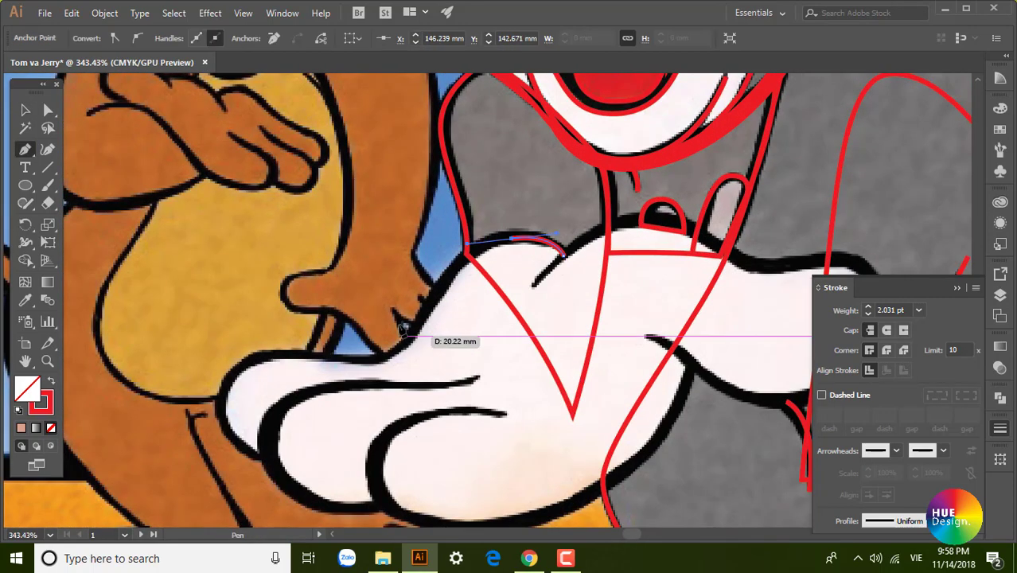
pyautogui.moveTo(402, 329); pyautogui.dragTo(470, 394)
pyautogui.moveTo(415, 322); pyautogui.dragTo(466, 319)
pyautogui.scroll(2, 322, 364)
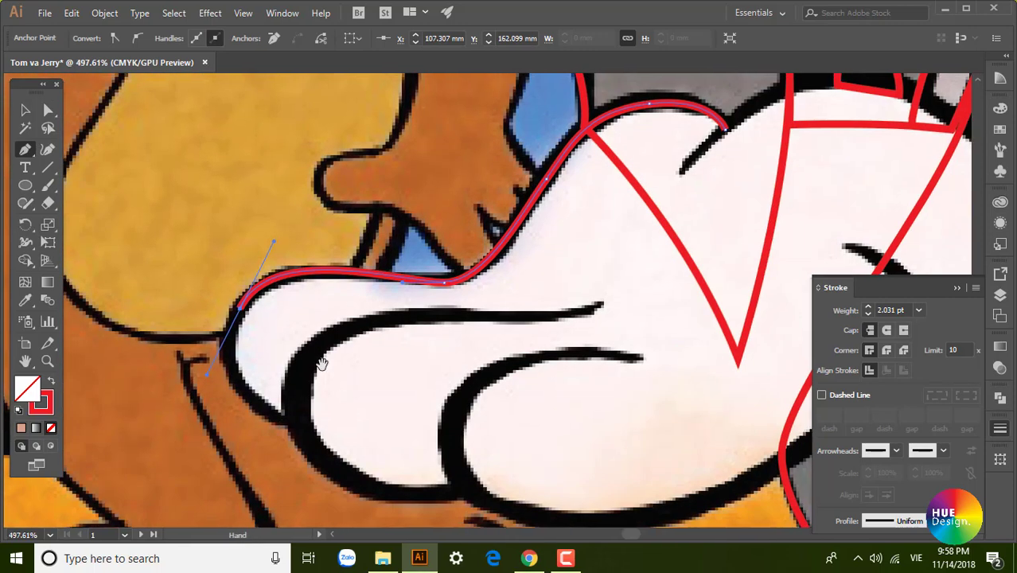
pyautogui.moveTo(322, 364); pyautogui.dragTo(202, 240)
pyautogui.moveTo(344, 364); pyautogui.dragTo(374, 359)
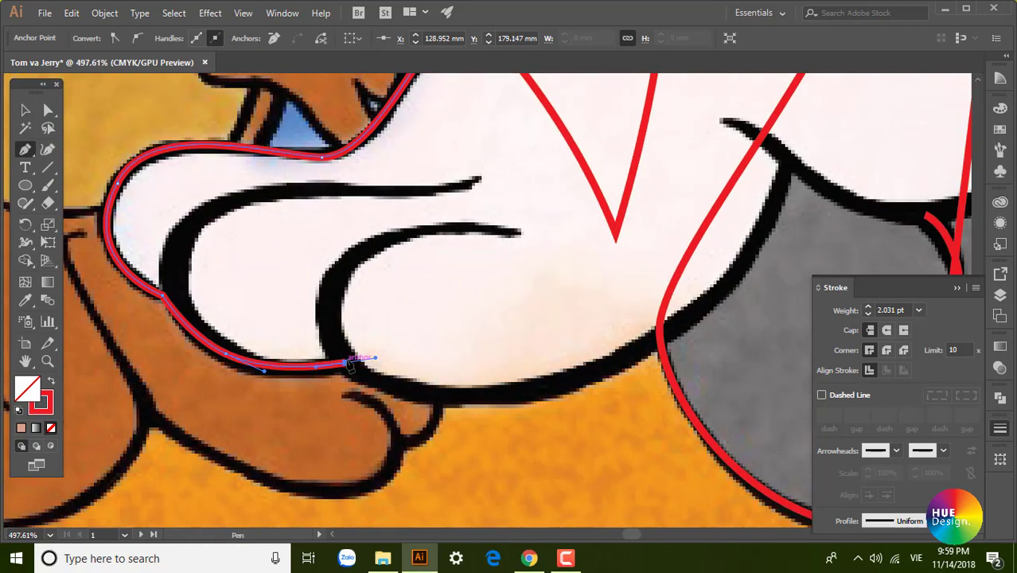
# Continue the outline along the glove's underside and tip, ending with a hooked curve.
pyautogui.hscroll(2, 541, 386)
pyautogui.hscroll(2, 677, 170)
pyautogui.scroll(5, 556, 363)
pyautogui.hscroll(3, 557, 363)
pyautogui.moveTo(568, 411); pyautogui.dragTo(651, 415)
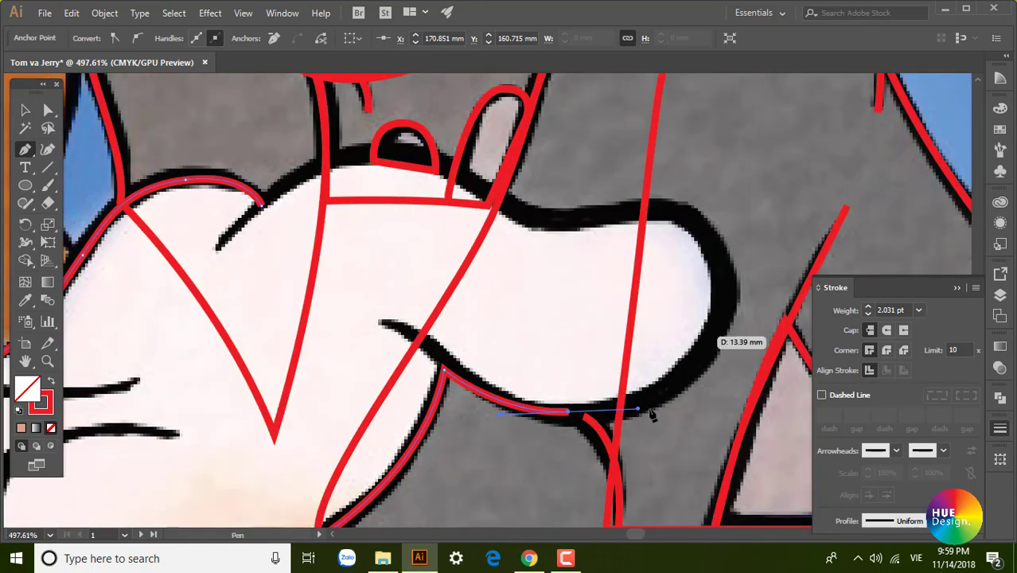
pyautogui.moveTo(724, 293); pyautogui.dragTo(741, 205)
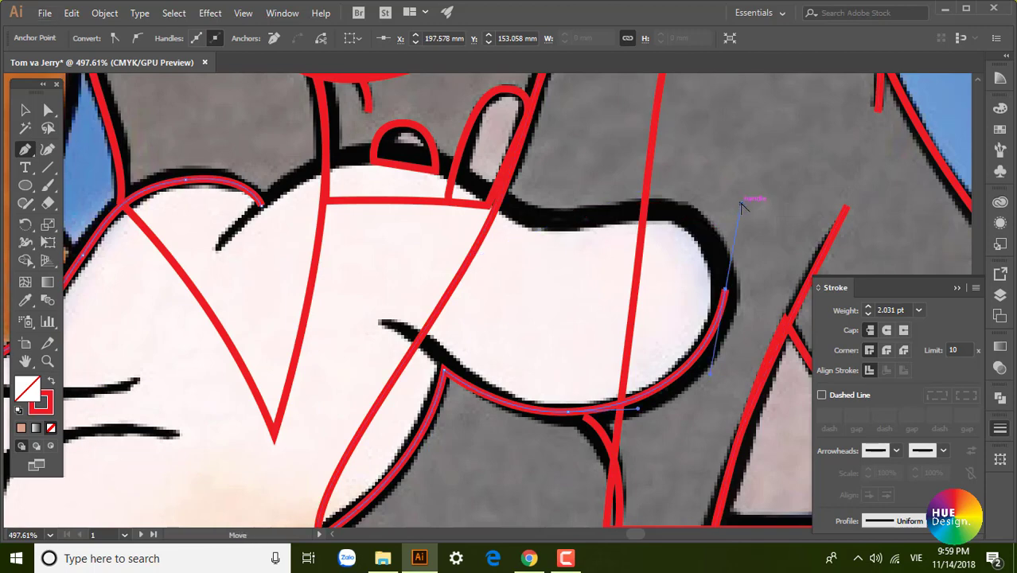
pyautogui.click(659, 206)
pyautogui.moveTo(562, 218); pyautogui.dragTo(591, 218)
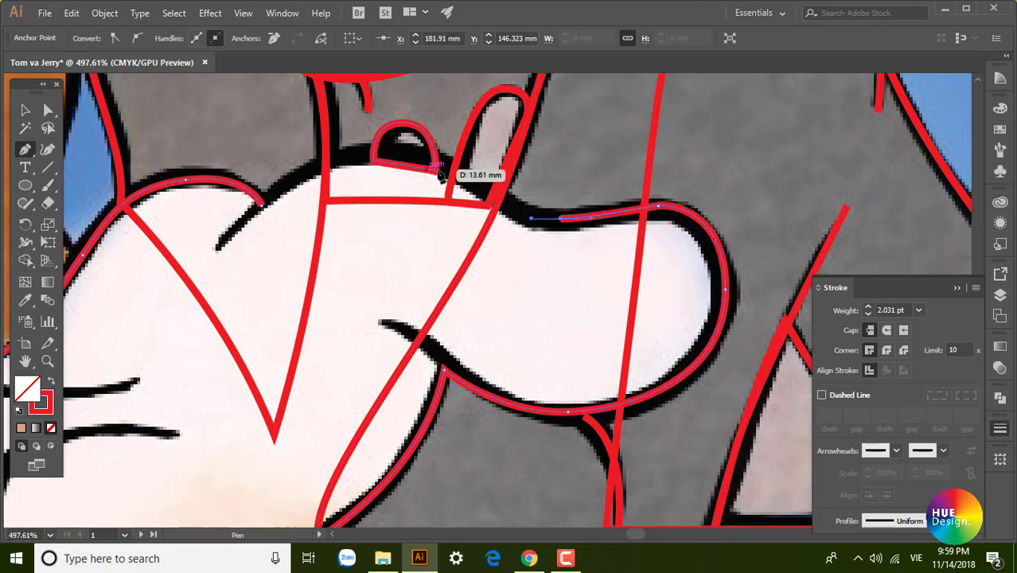
pyautogui.moveTo(218, 241); pyautogui.dragTo(254, 209)
pyautogui.scroll(3, 422, 166)
pyautogui.hscroll(-5, 422, 165)
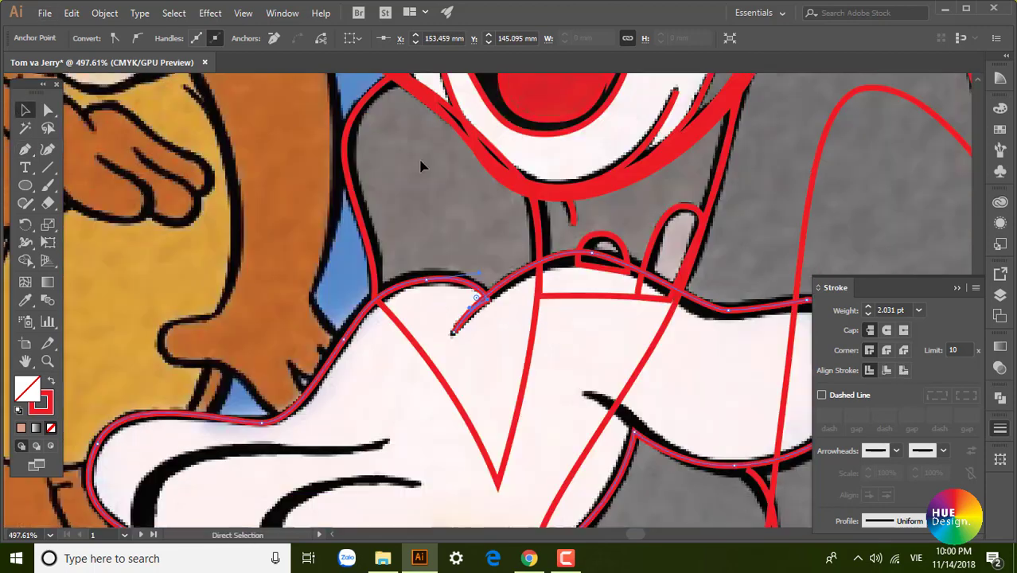
pyautogui.scroll(-3, 422, 165)
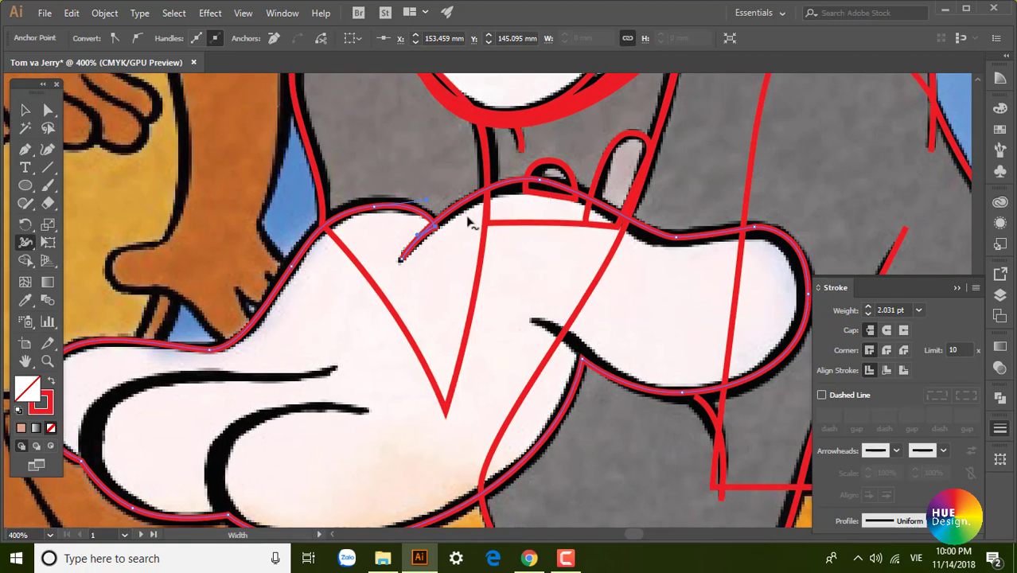
# Widen the glove stroke at its top, near the fingertips and along the underside.
pyautogui.moveTo(539, 183); pyautogui.dragTo(542, 192)
pyautogui.press('a')
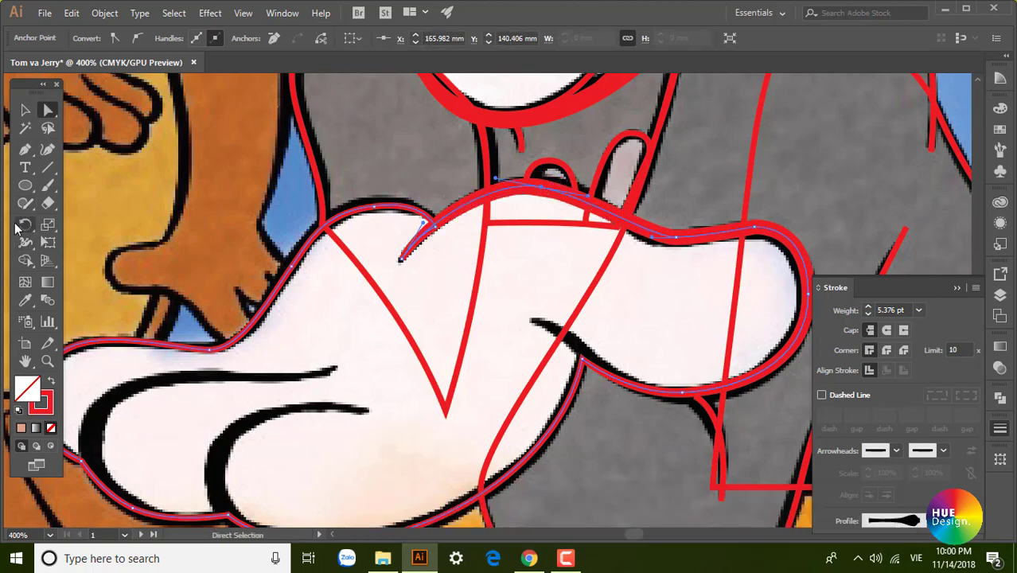
pyautogui.click(26, 247)
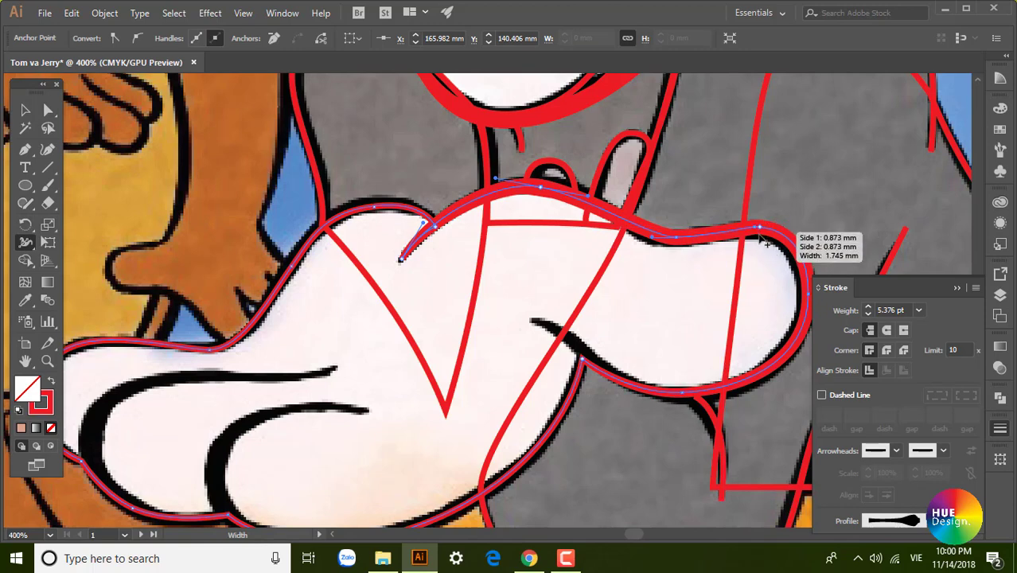
pyautogui.moveTo(796, 289); pyautogui.dragTo(715, 267)
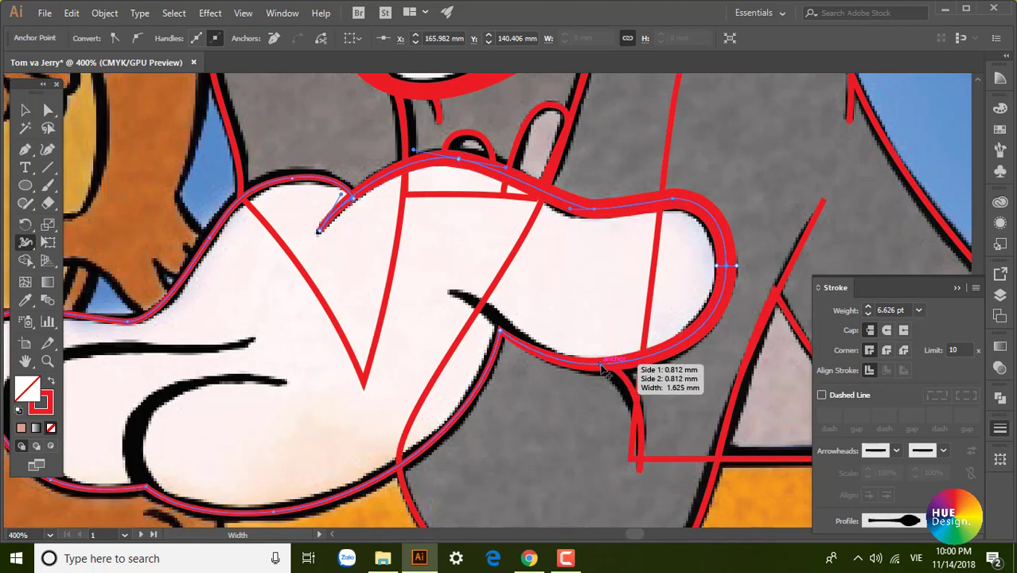
pyautogui.moveTo(500, 328); pyautogui.dragTo(503, 333)
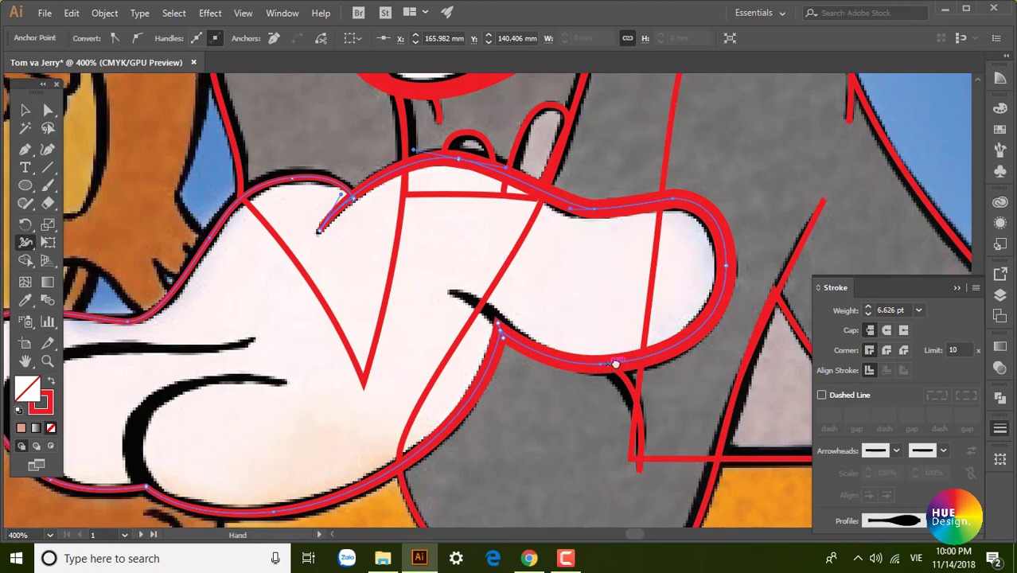
# Thicken the glove outline at its lower edge, left side and top.
pyautogui.hscroll(-5, 589, 354)
pyautogui.scroll(-3, 530, 378)
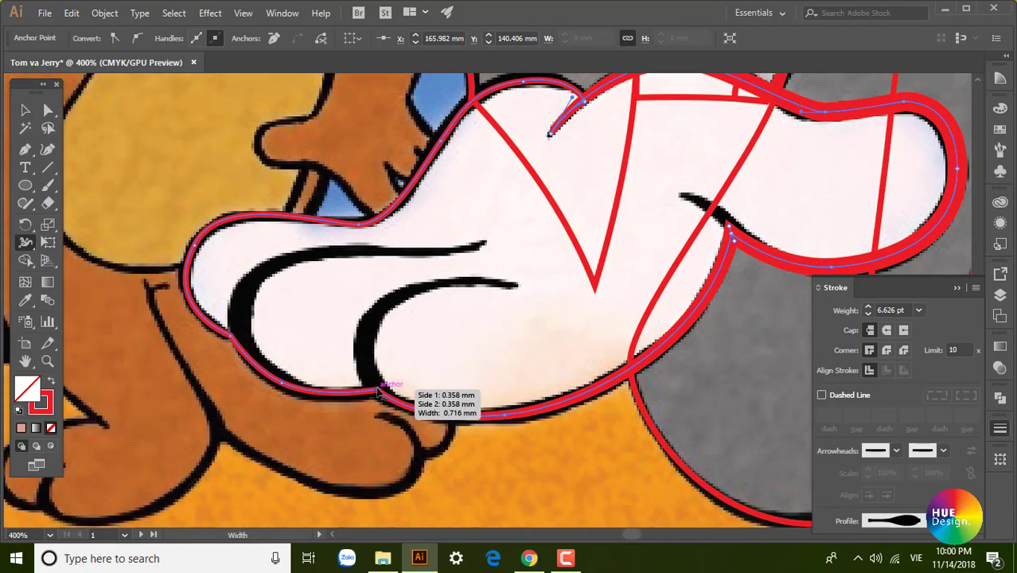
pyautogui.moveTo(377, 390); pyautogui.dragTo(375, 391)
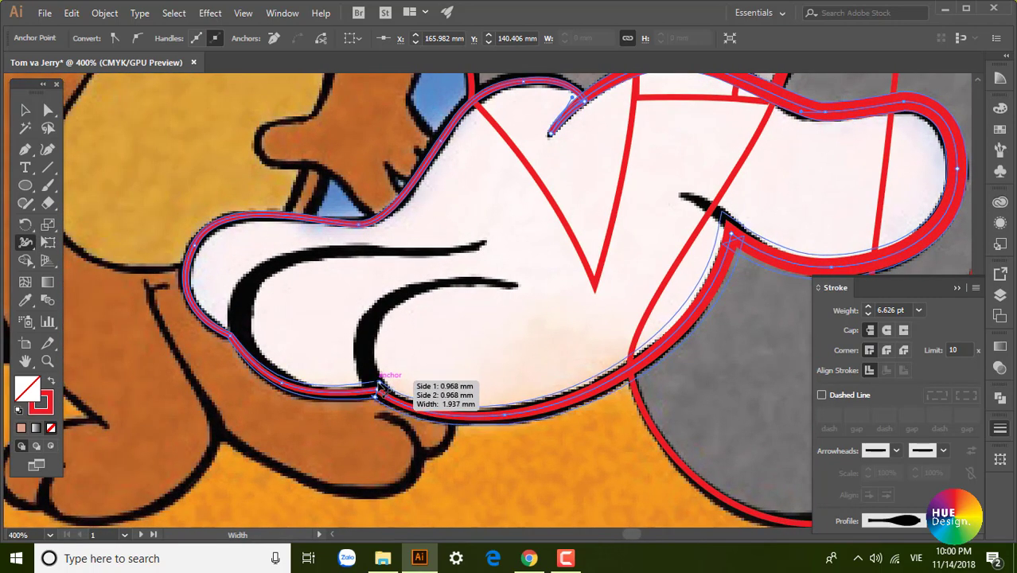
pyautogui.hscroll(-2, 343, 370)
pyautogui.scroll(1, 342, 370)
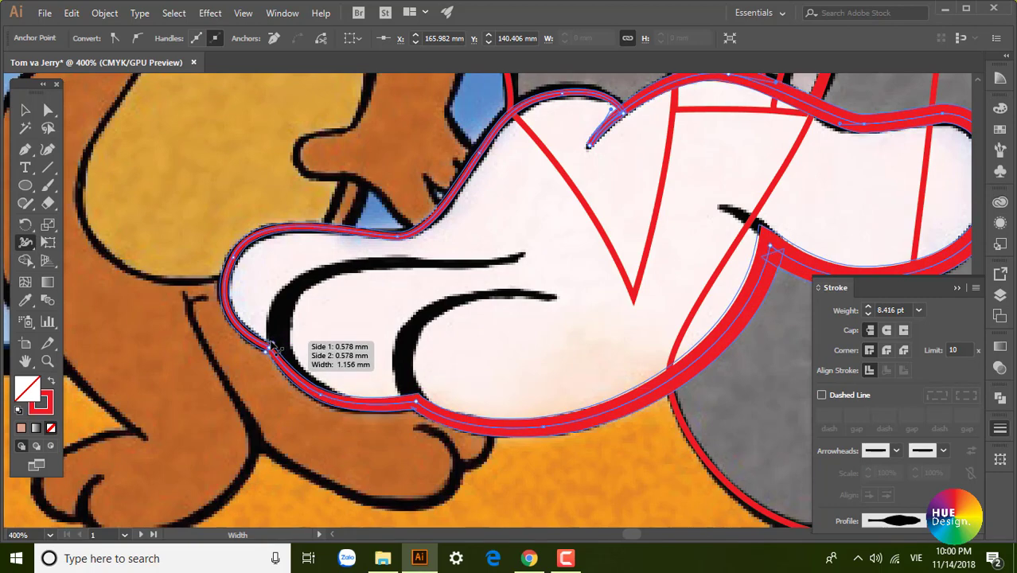
pyautogui.moveTo(273, 351); pyautogui.dragTo(277, 347)
pyautogui.moveTo(407, 239); pyautogui.dragTo(356, 278)
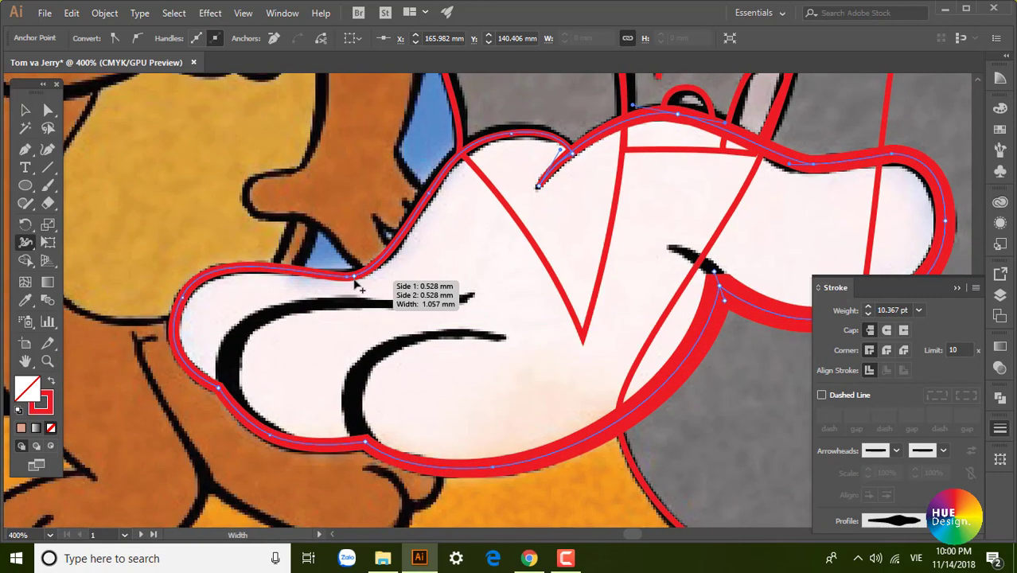
pyautogui.moveTo(465, 211); pyautogui.dragTo(428, 245)
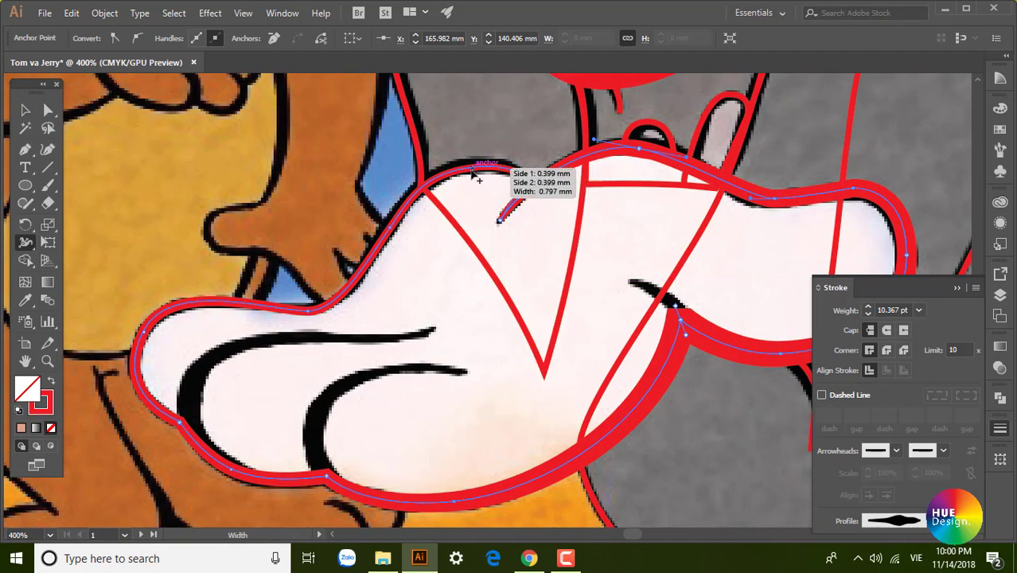
pyautogui.moveTo(499, 215); pyautogui.dragTo(502, 208)
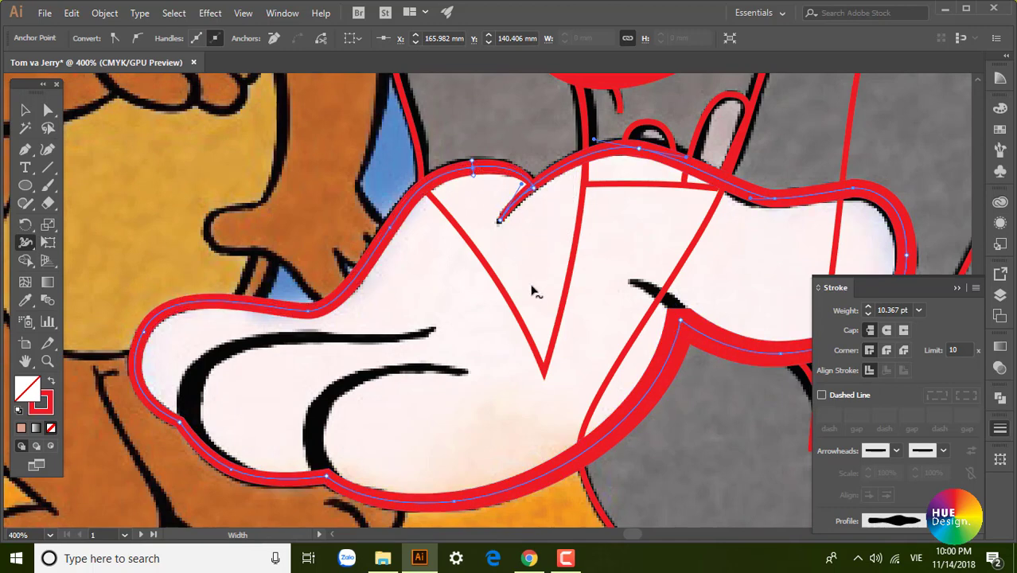
# Start a red crease line with anchors running left across the glove.
pyautogui.press('p')
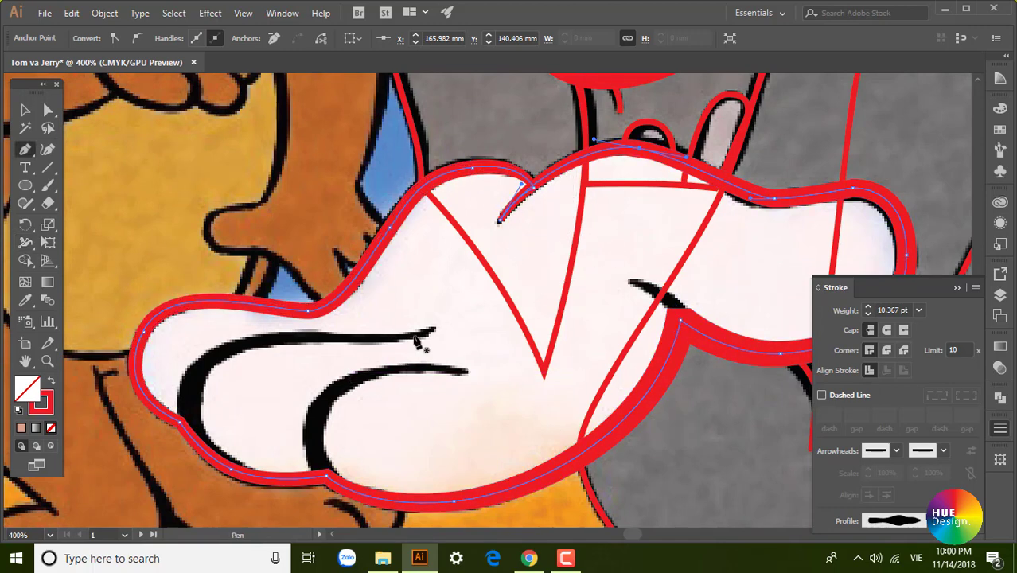
pyautogui.click(433, 328)
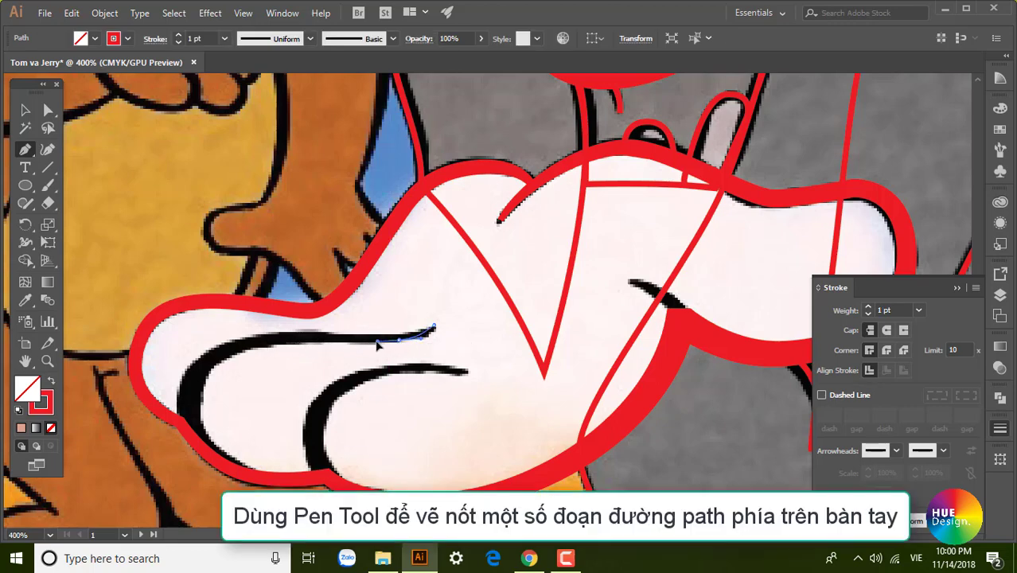
pyautogui.click(376, 341)
pyautogui.click(294, 341)
pyautogui.click(275, 339)
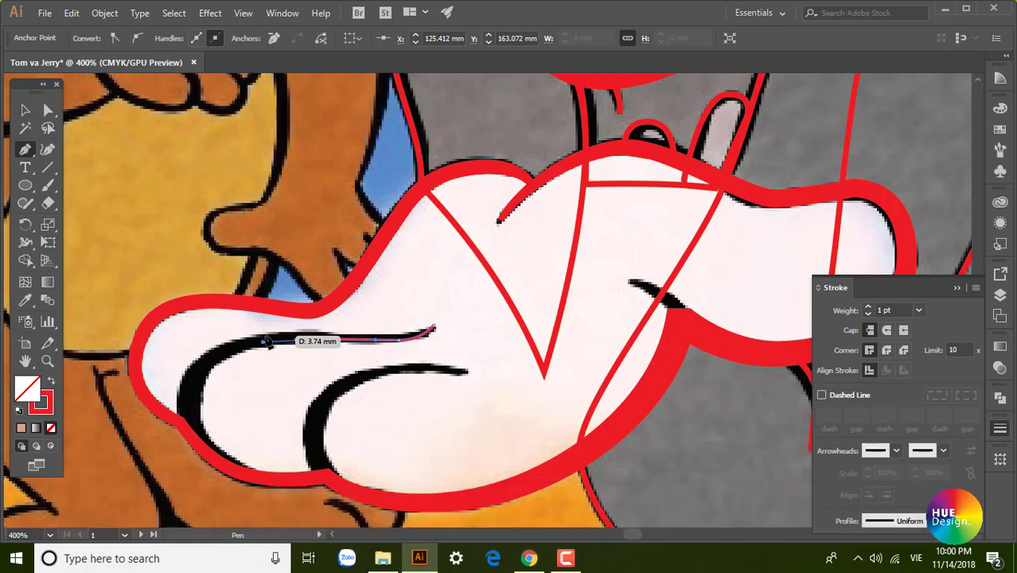
pyautogui.hotkey('ctrl', 'z')
pyautogui.hotkey('ctrl', 'z')
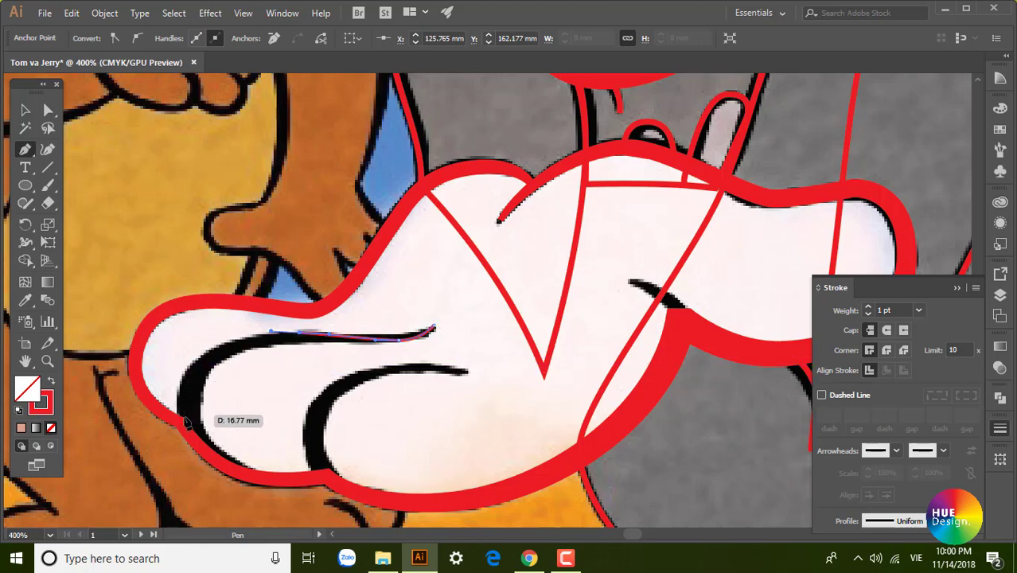
# Curve the crease line down around the lower finger, refining its handles.
pyautogui.moveTo(191, 423); pyautogui.dragTo(214, 503)
pyautogui.moveTo(312, 478)
pyautogui.mouseDown()
pyautogui.moveTo(335, 474)
pyautogui.moveTo(274, 471)
pyautogui.mouseUp()
pyautogui.scroll(1, 279, 446)
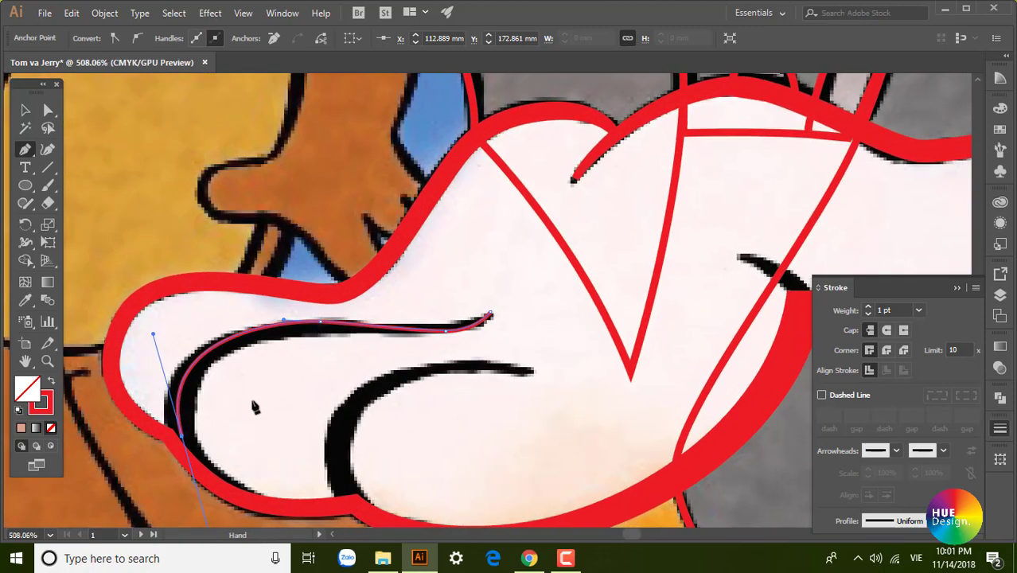
pyautogui.moveTo(245, 504); pyautogui.dragTo(222, 391)
pyautogui.moveTo(278, 394); pyautogui.dragTo(313, 407)
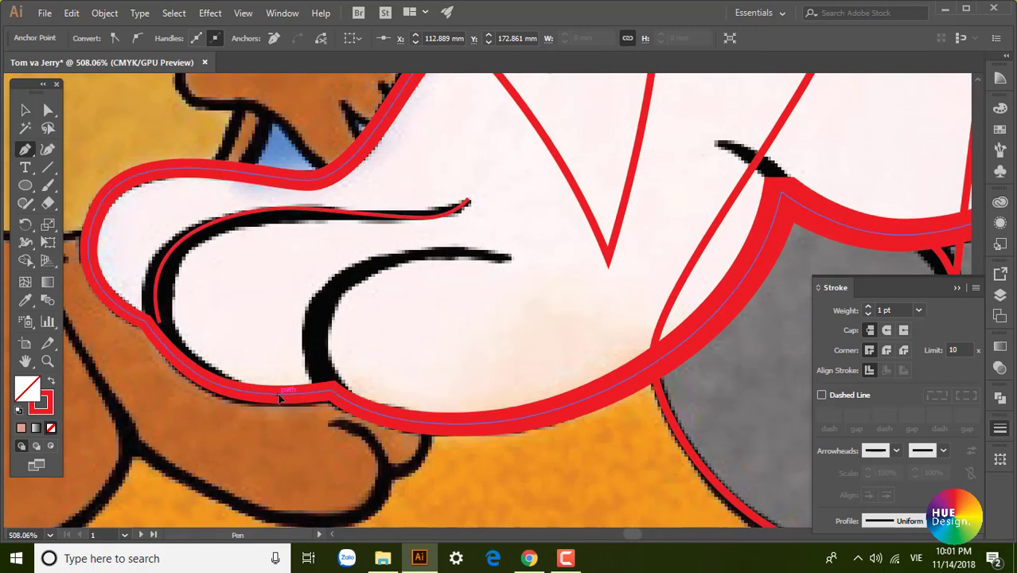
pyautogui.hotkey('ctrl', 'z')
pyautogui.moveTo(159, 323); pyautogui.dragTo(158, 335)
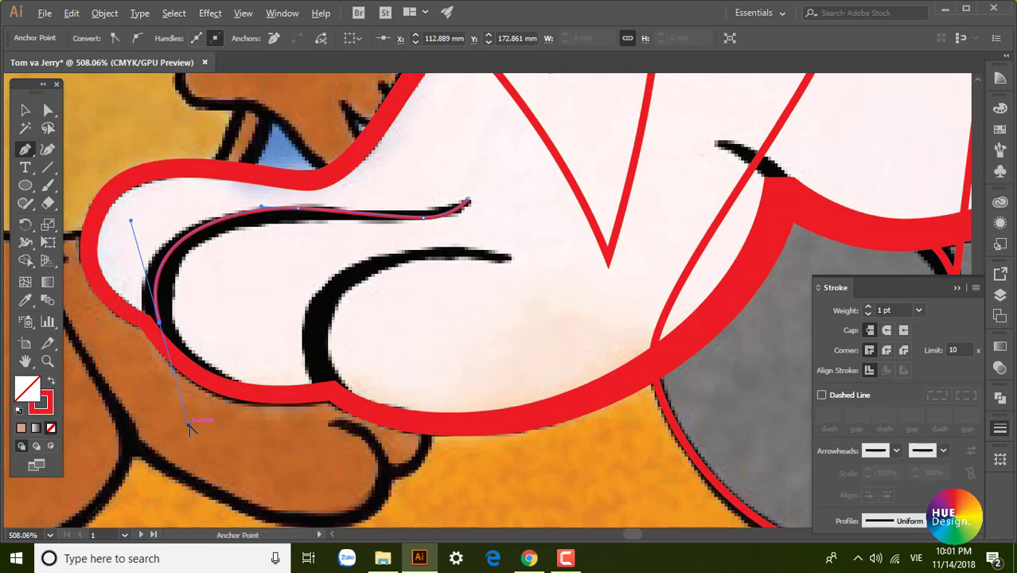
pyautogui.moveTo(189, 423)
pyautogui.mouseDown()
pyautogui.moveTo(177, 402)
pyautogui.moveTo(272, 392)
pyautogui.mouseUp()
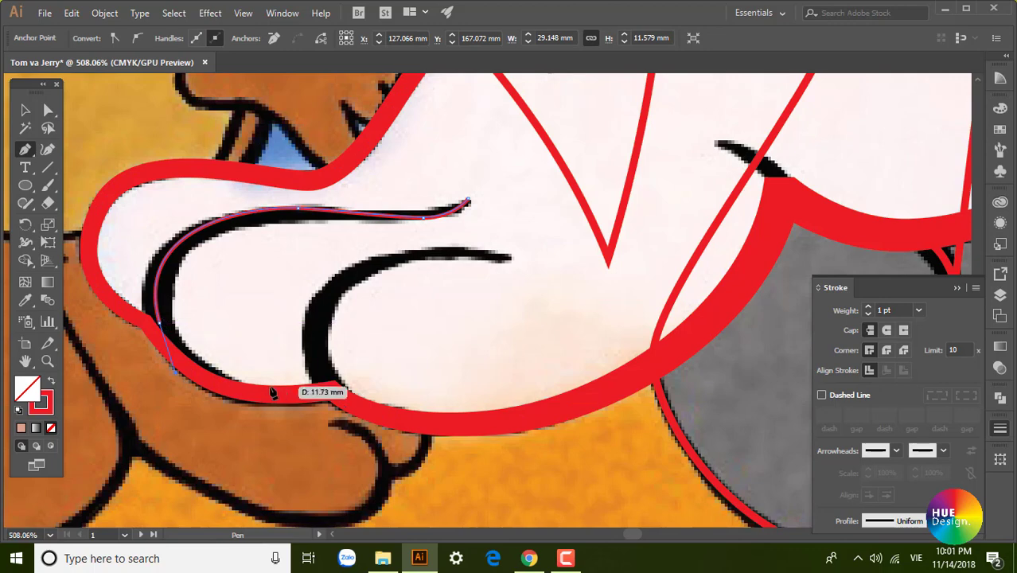
pyautogui.moveTo(306, 395)
pyautogui.mouseDown()
pyautogui.moveTo(382, 386)
pyautogui.moveTo(337, 394)
pyautogui.mouseUp()
# Trace the next finger crease with a curved red path.
pyautogui.moveTo(339, 362); pyautogui.dragTo(319, 389)
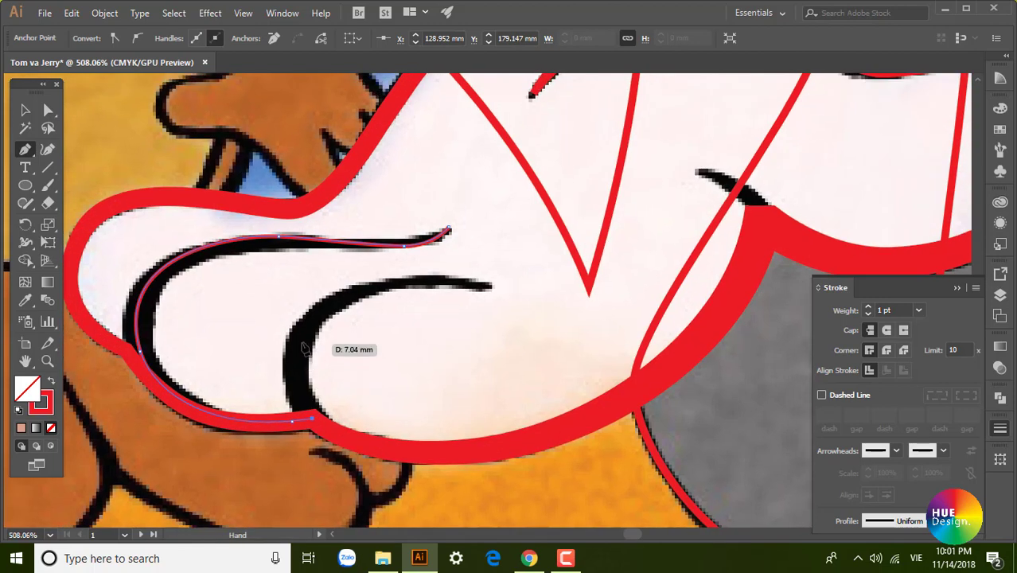
pyautogui.moveTo(304, 335); pyautogui.dragTo(335, 298)
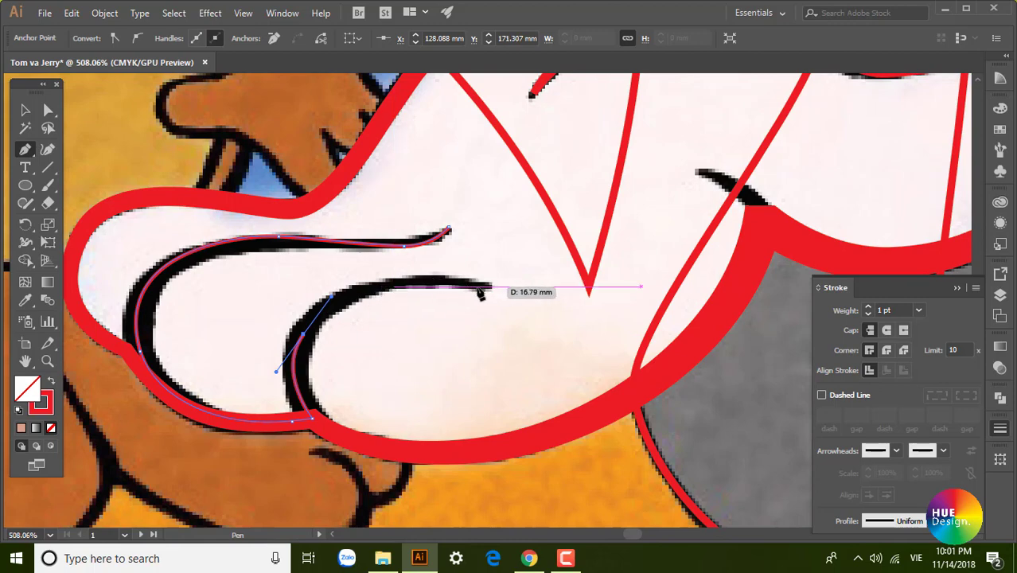
pyautogui.moveTo(487, 285); pyautogui.dragTo(584, 306)
pyautogui.moveTo(526, 317); pyautogui.dragTo(516, 411)
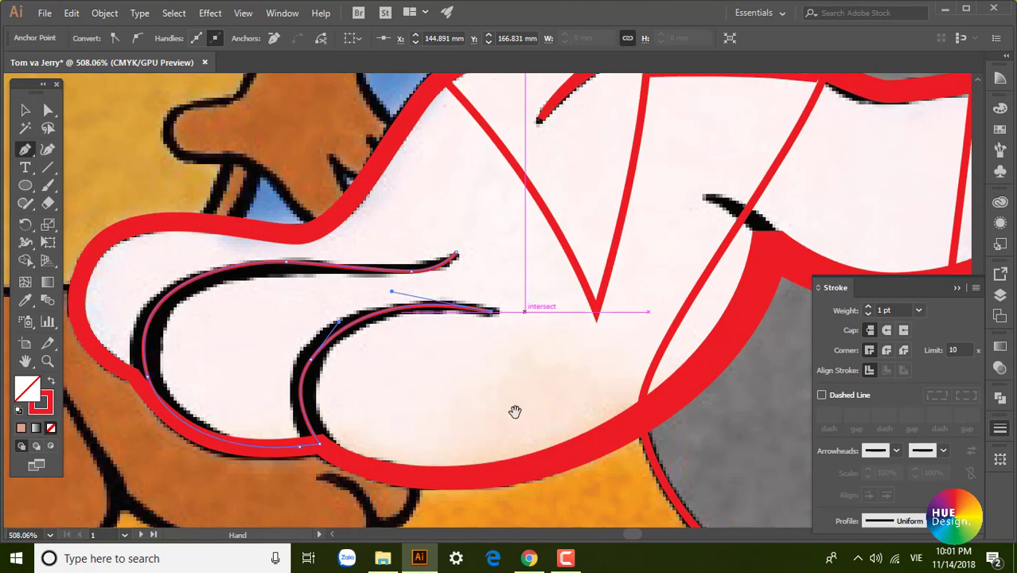
pyautogui.moveTo(684, 223); pyautogui.dragTo(668, 255)
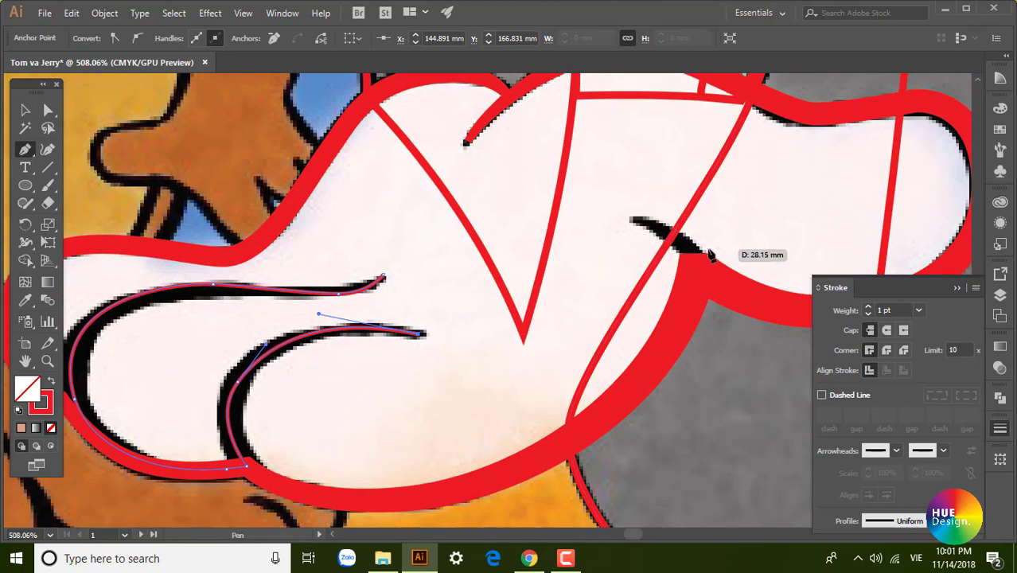
pyautogui.keyDown('ctrl'); pyautogui.click(720, 364); pyautogui.keyUp('ctrl')
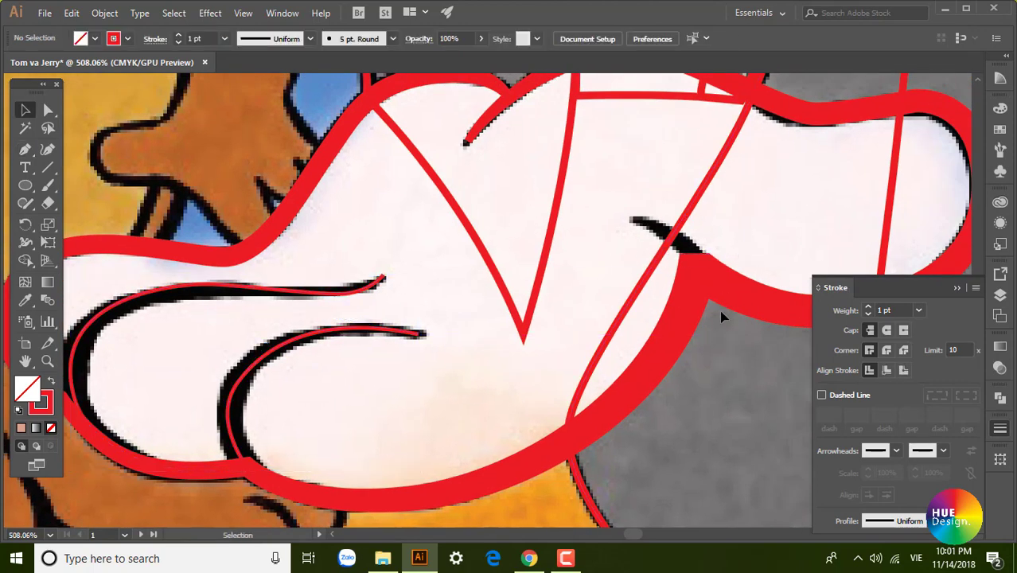
# Draw the small curved crease mark near the glove's top, then deselect.
pyautogui.click(696, 268)
pyautogui.moveTo(635, 219); pyautogui.dragTo(572, 210)
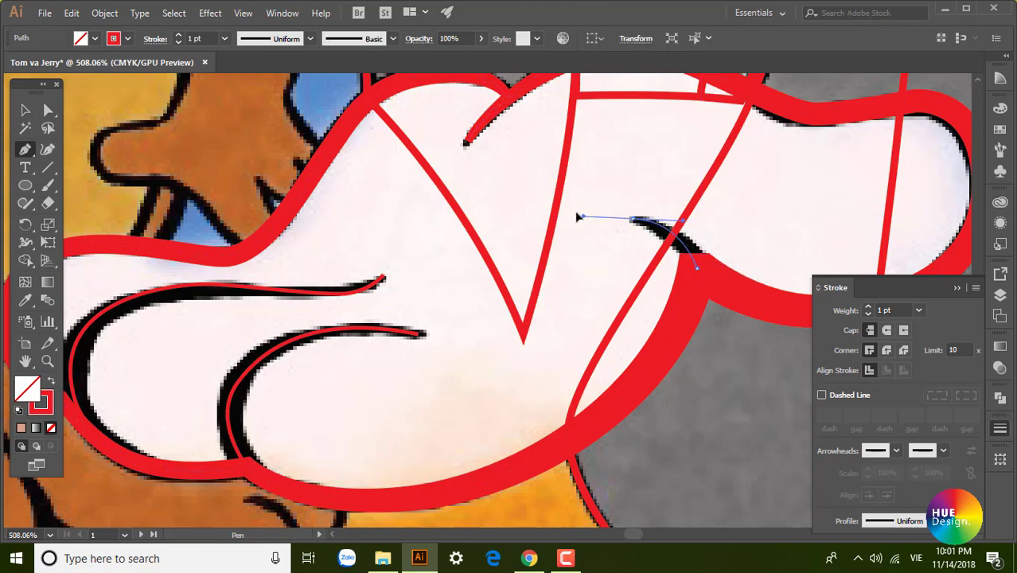
pyautogui.click(26, 116)
pyautogui.click(720, 391)
pyautogui.moveTo(412, 333); pyautogui.dragTo(413, 342)
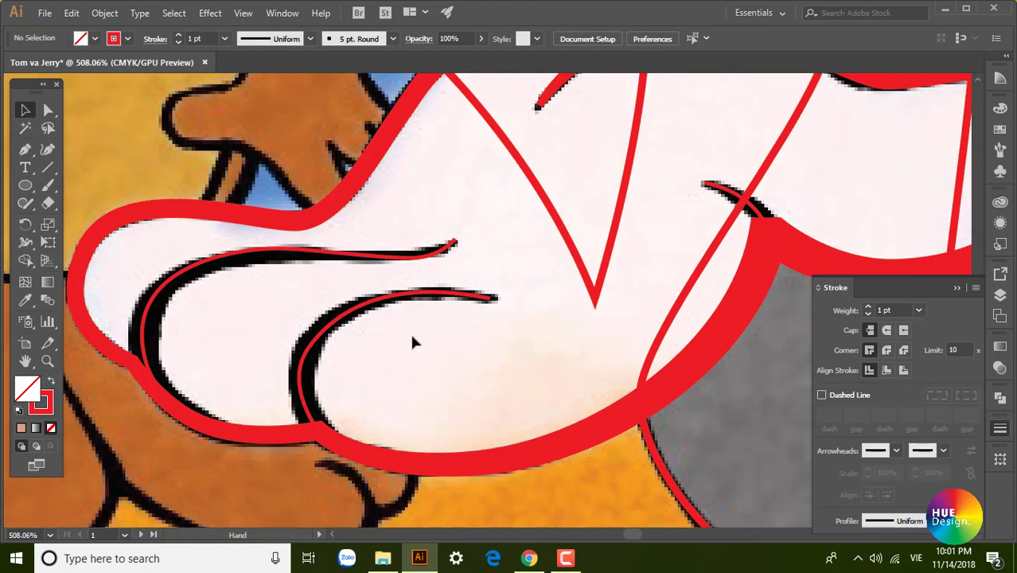
# Widen the finger crease strokes and the small top crease so they taper at the ends.
pyautogui.click(25, 242)
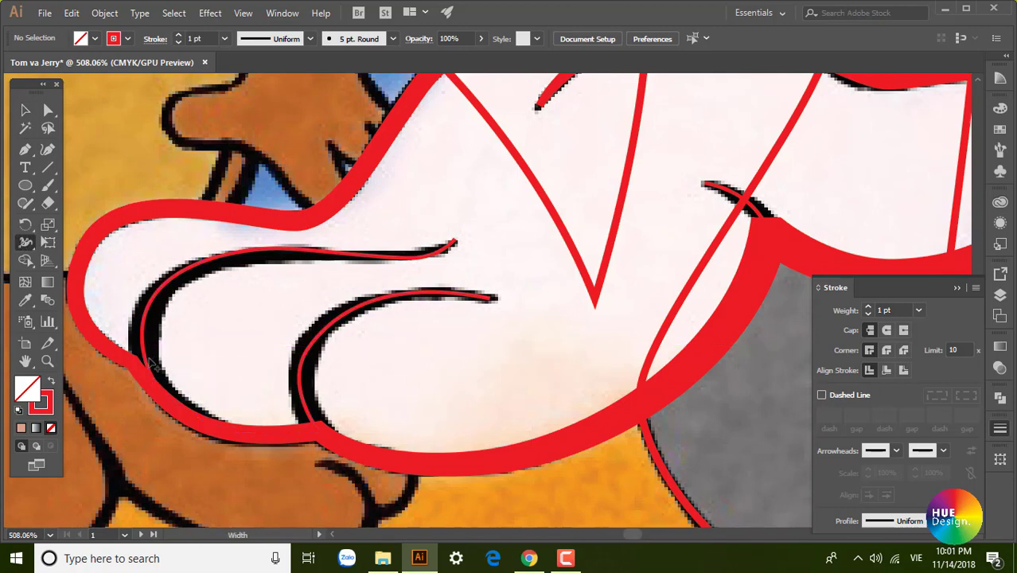
pyautogui.moveTo(151, 359); pyautogui.dragTo(157, 357)
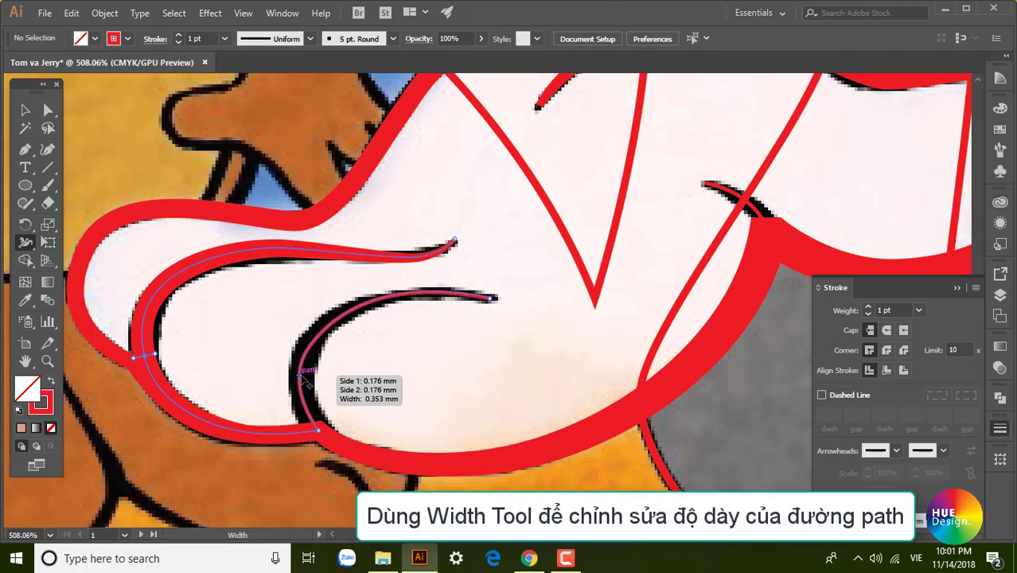
pyautogui.moveTo(306, 385); pyautogui.dragTo(311, 384)
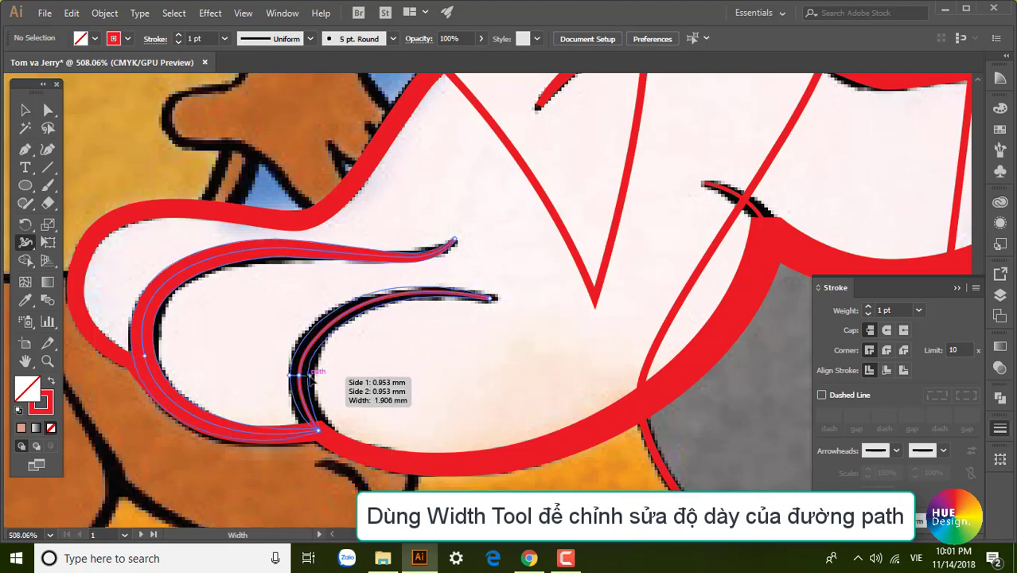
pyautogui.moveTo(318, 431); pyautogui.dragTo(333, 431)
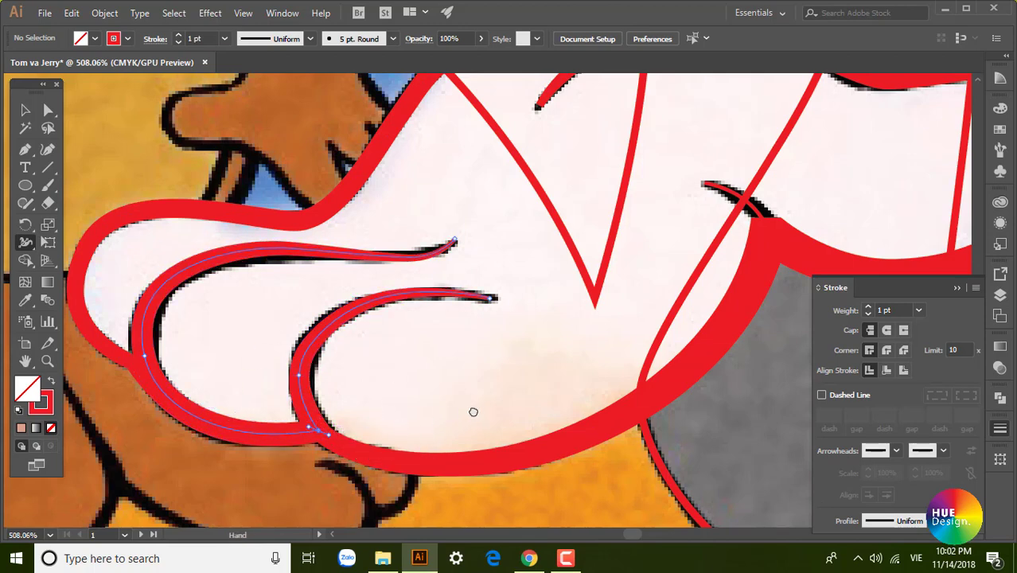
pyautogui.moveTo(473, 411); pyautogui.dragTo(259, 507)
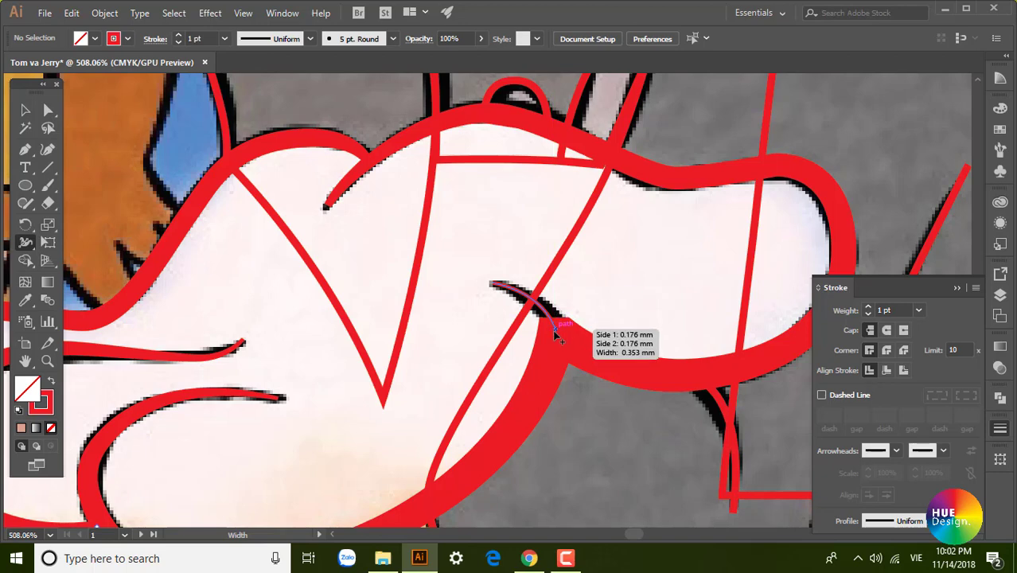
pyautogui.moveTo(557, 333); pyautogui.dragTo(542, 340)
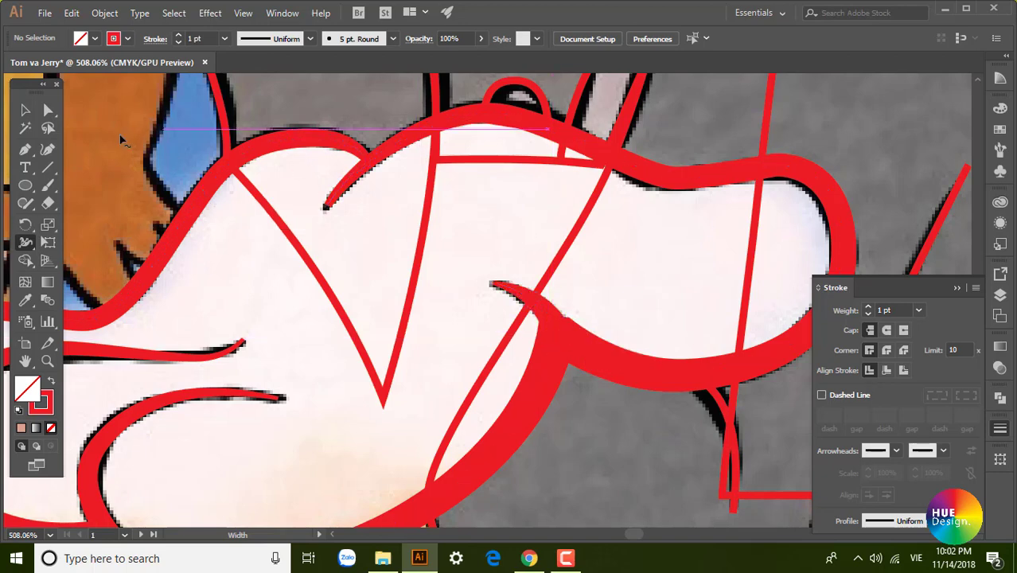
pyautogui.click(25, 111)
# Group the hand outline with its finger crease strokes.
pyautogui.hotkey('ctrl', '1')
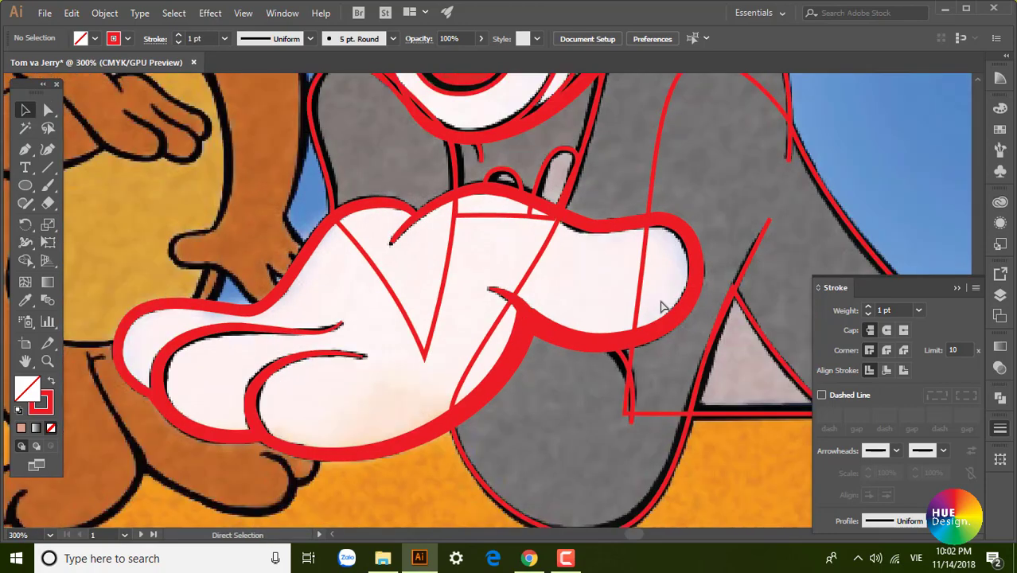
pyautogui.moveTo(384, 246); pyautogui.dragTo(545, 363)
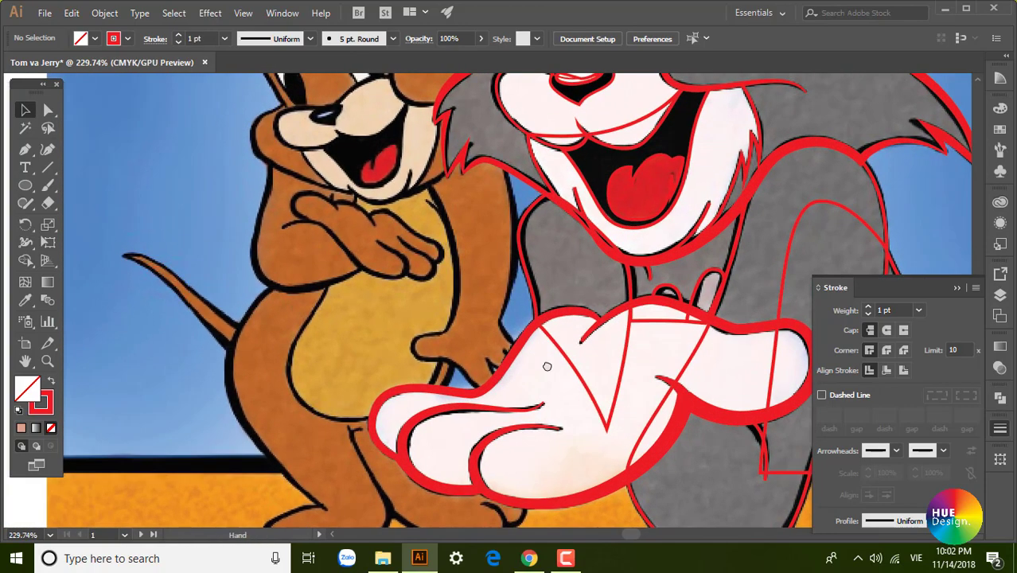
pyautogui.click(385, 319)
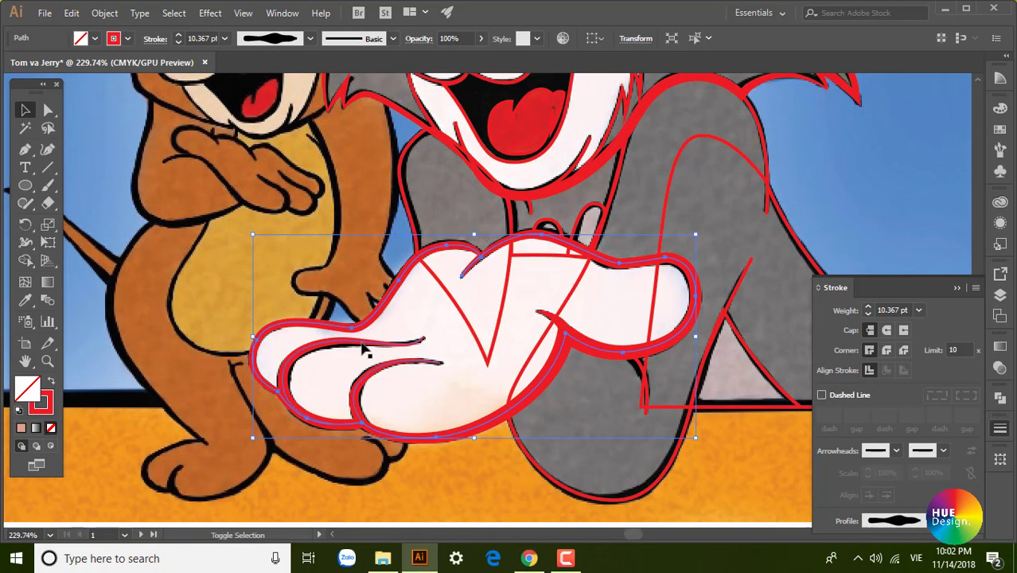
pyautogui.keyDown('shift'); pyautogui.click(364, 350); pyautogui.keyUp('shift')
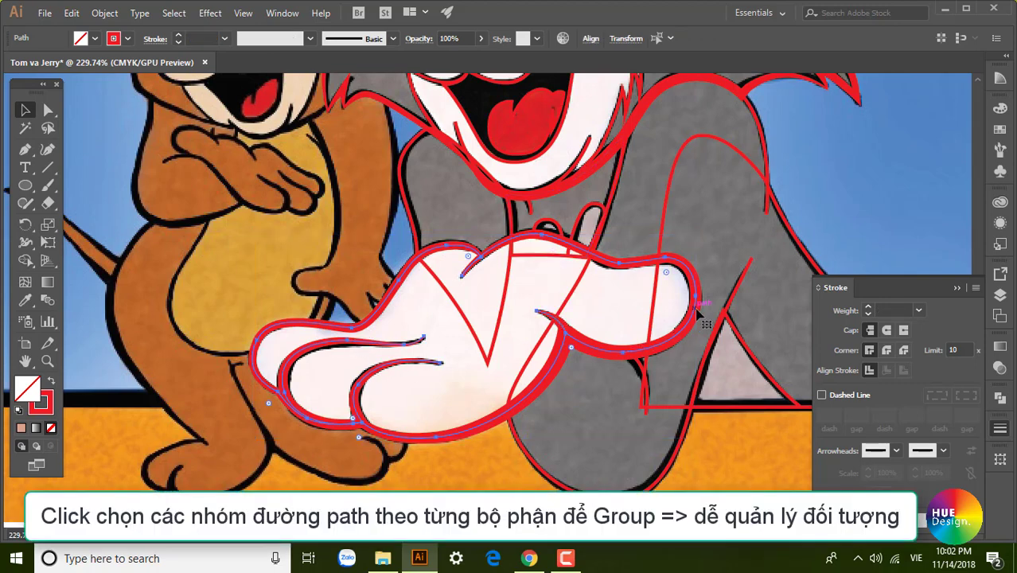
pyautogui.hotkey('ctrl', 'g')
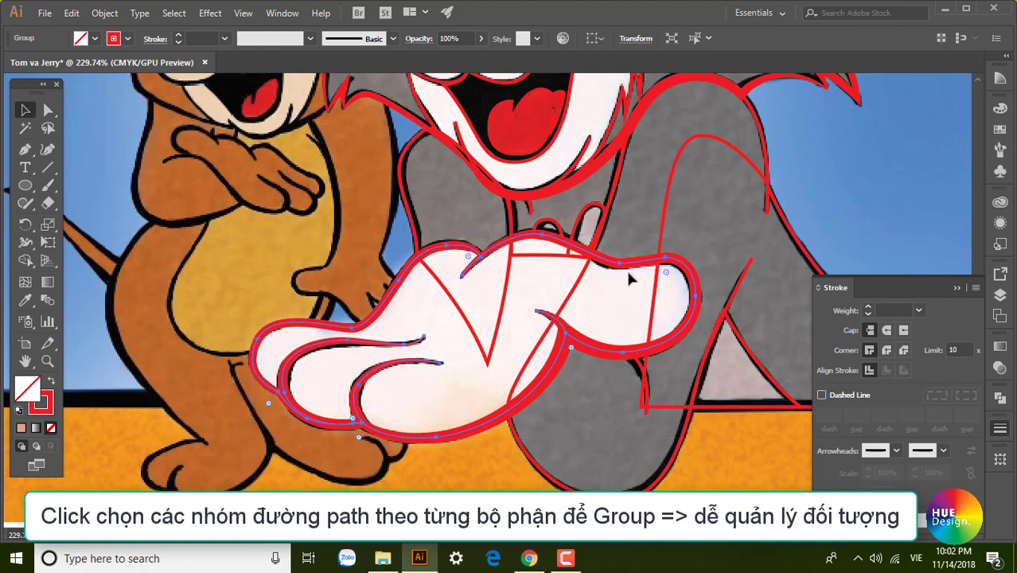
# Group Tom's body outline, the small triangle and the leg path.
pyautogui.hotkey('ctrl', '-')
pyautogui.hotkey('ctrl', '-')
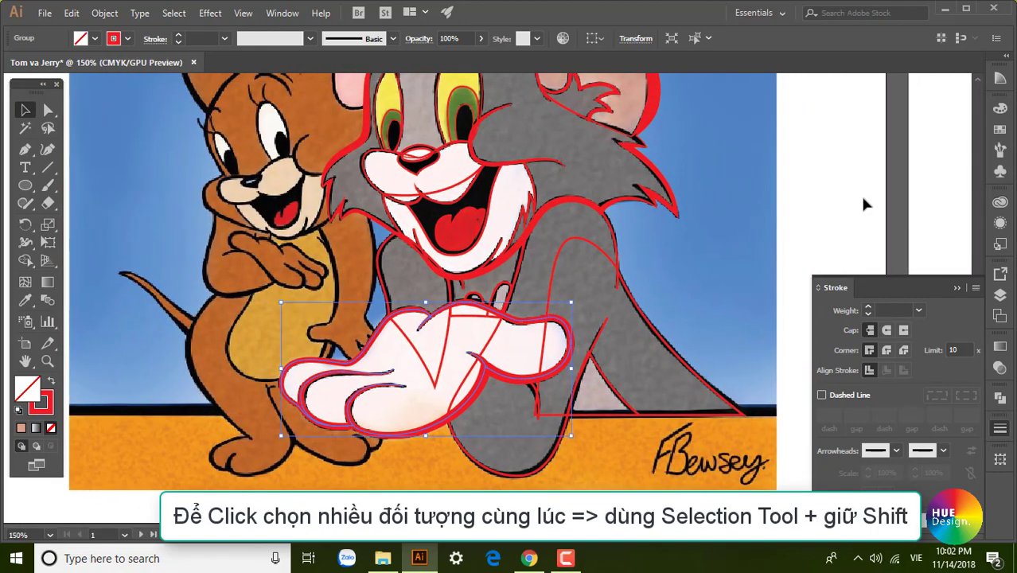
pyautogui.click(866, 205)
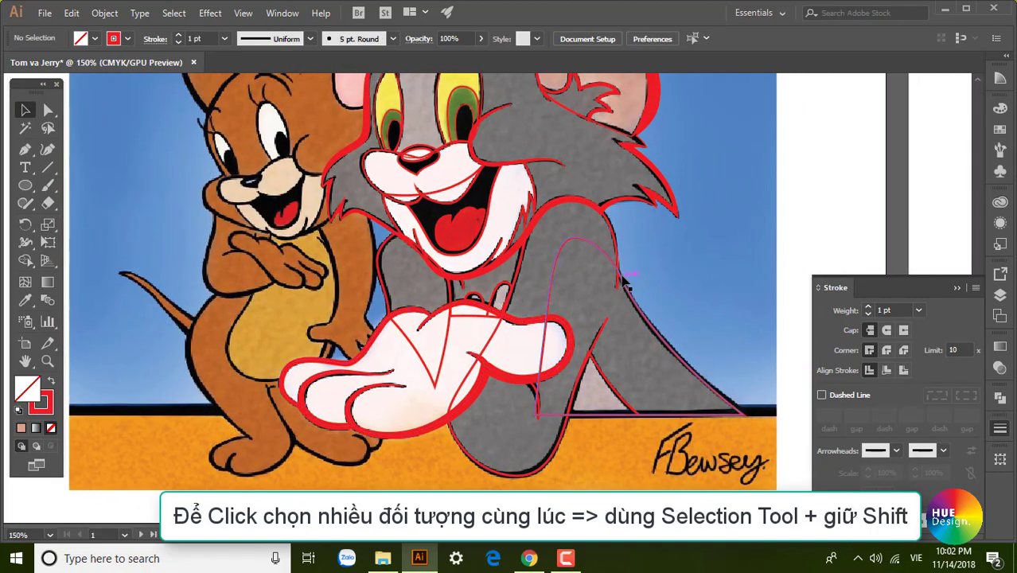
pyautogui.click(617, 288)
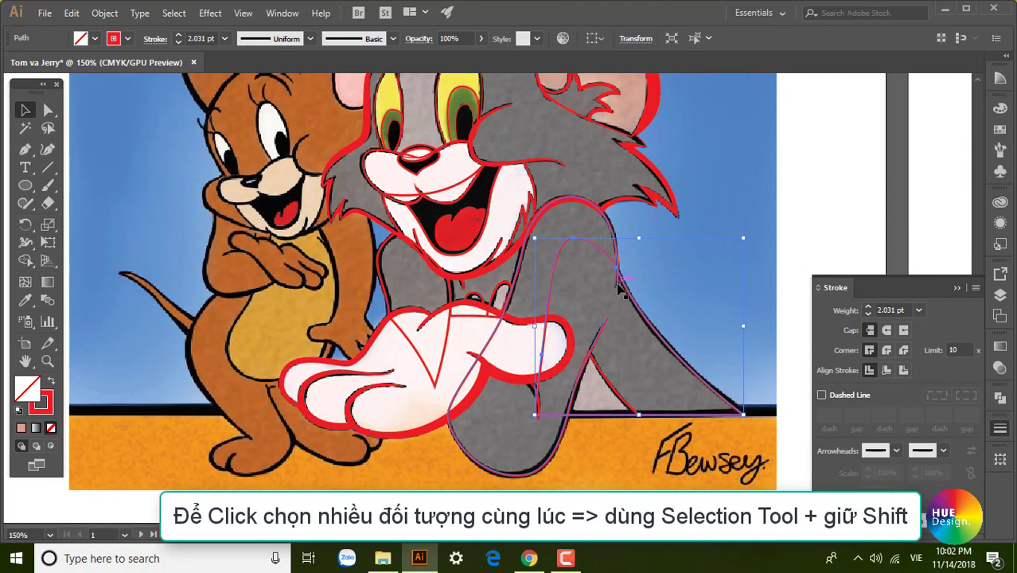
pyautogui.keyDown('shift'); pyautogui.click(610, 389); pyautogui.keyUp('shift')
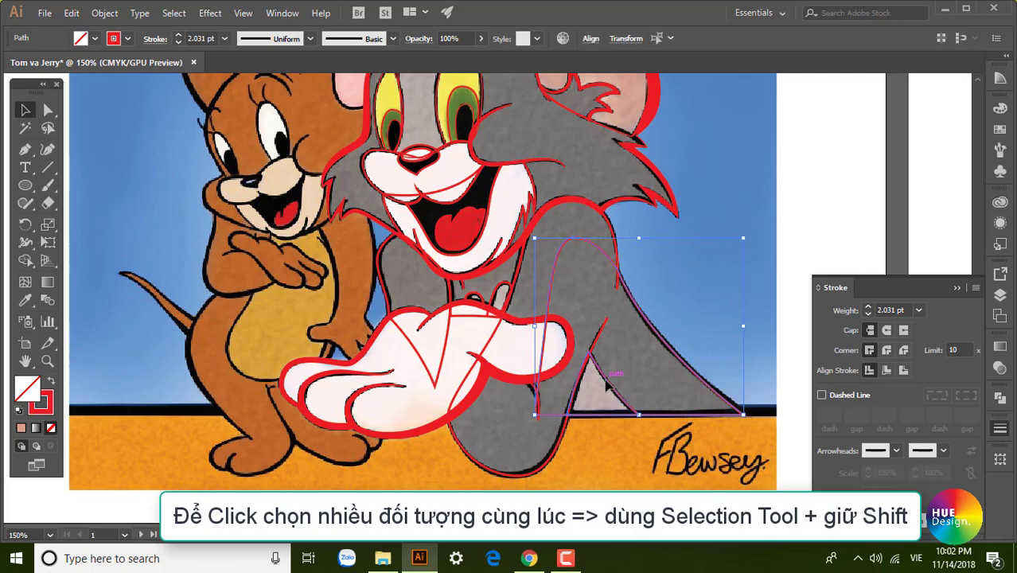
pyautogui.keyDown('shift'); pyautogui.click(544, 474); pyautogui.keyUp('shift')
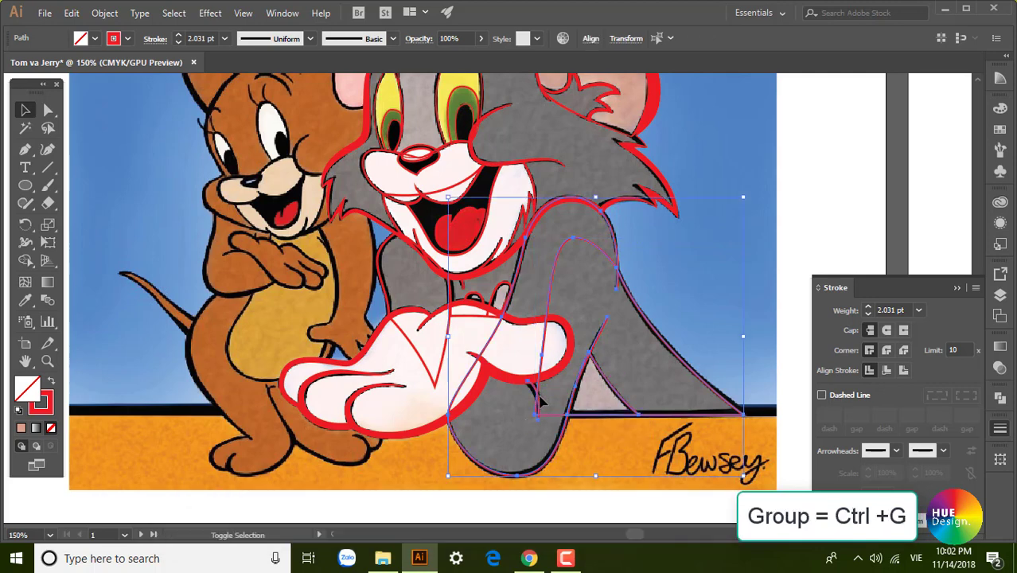
pyautogui.hotkey('ctrl', 'g')
# Select the small crease paths with the chin and neck outlines to group them.
pyautogui.click(503, 294)
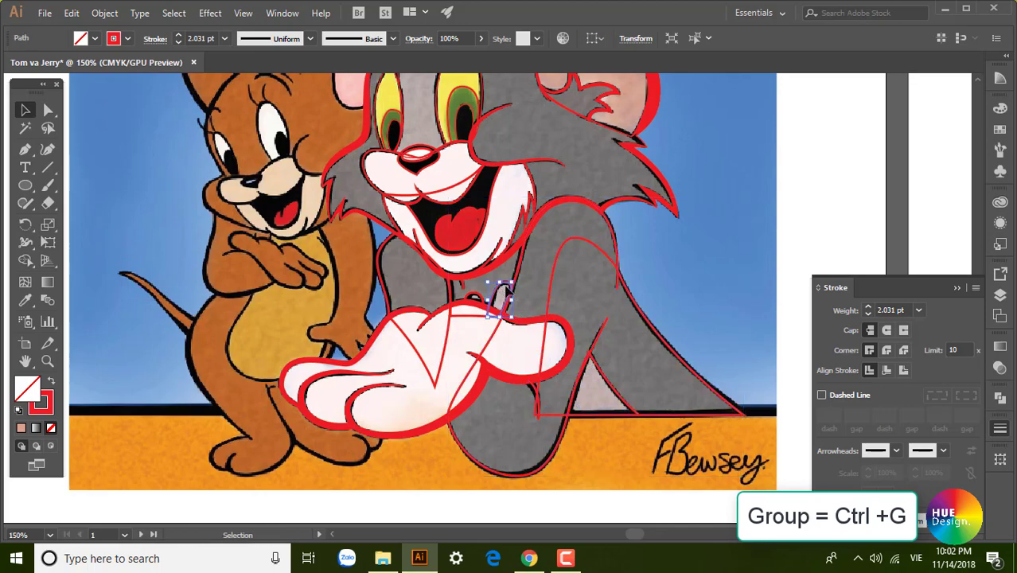
pyautogui.keyDown('shift'); pyautogui.click(470, 299); pyautogui.keyUp('shift')
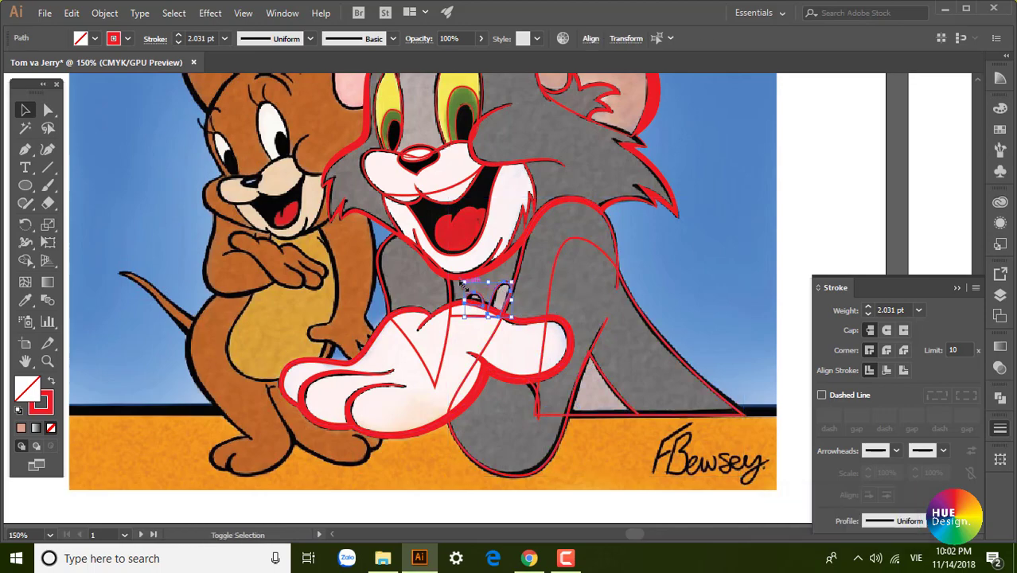
pyautogui.moveTo(366, 194); pyautogui.dragTo(567, 391)
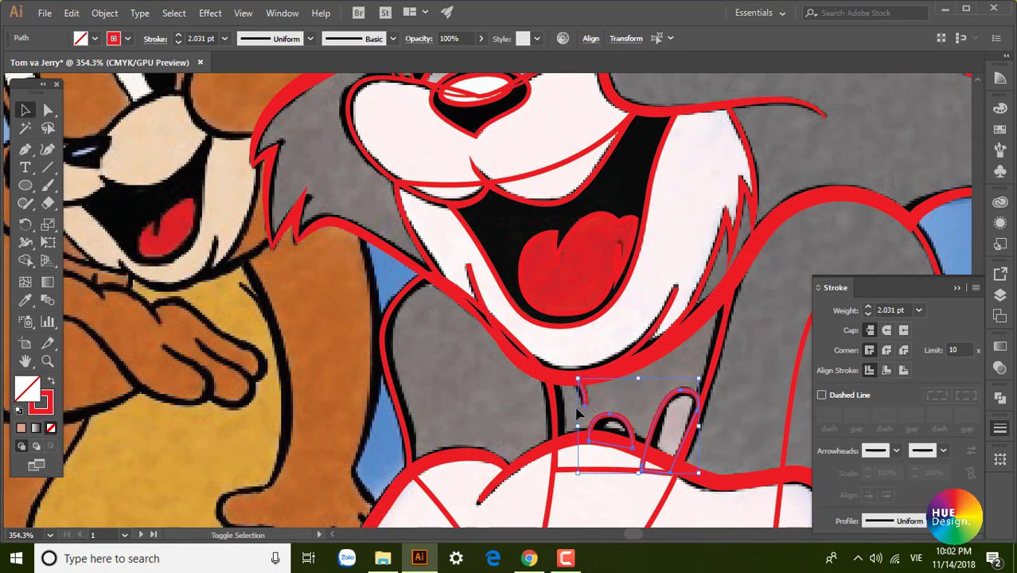
pyautogui.keyDown('shift'); pyautogui.click(618, 372); pyautogui.keyUp('shift')
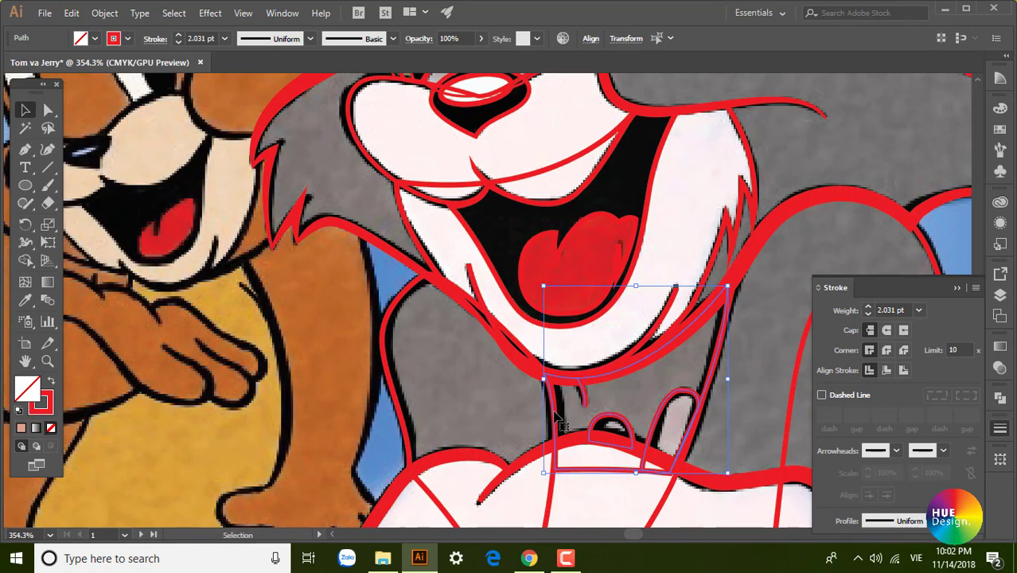
pyautogui.keyDown('shift'); pyautogui.click(390, 326); pyautogui.keyUp('shift')
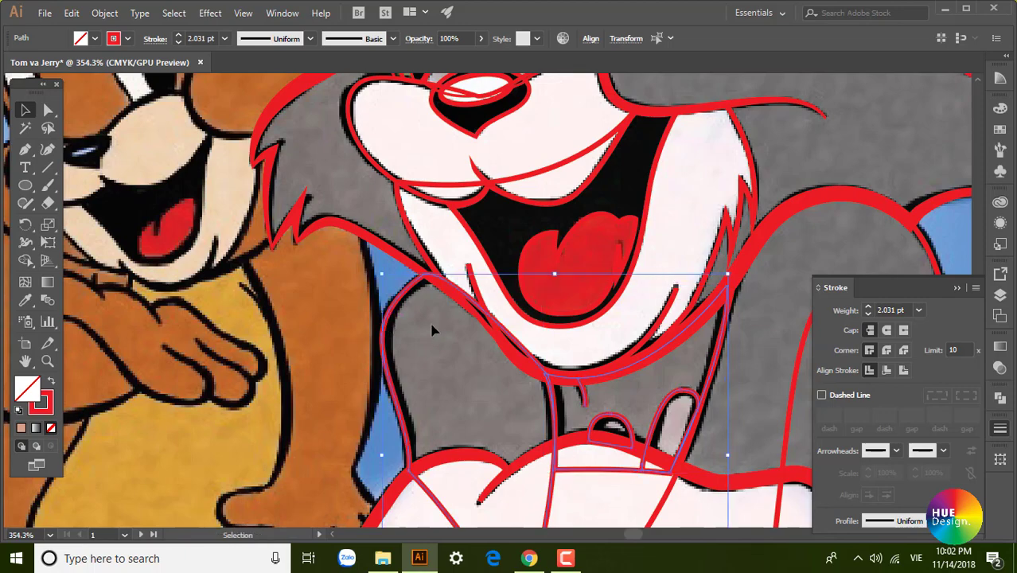
pyautogui.press('a')
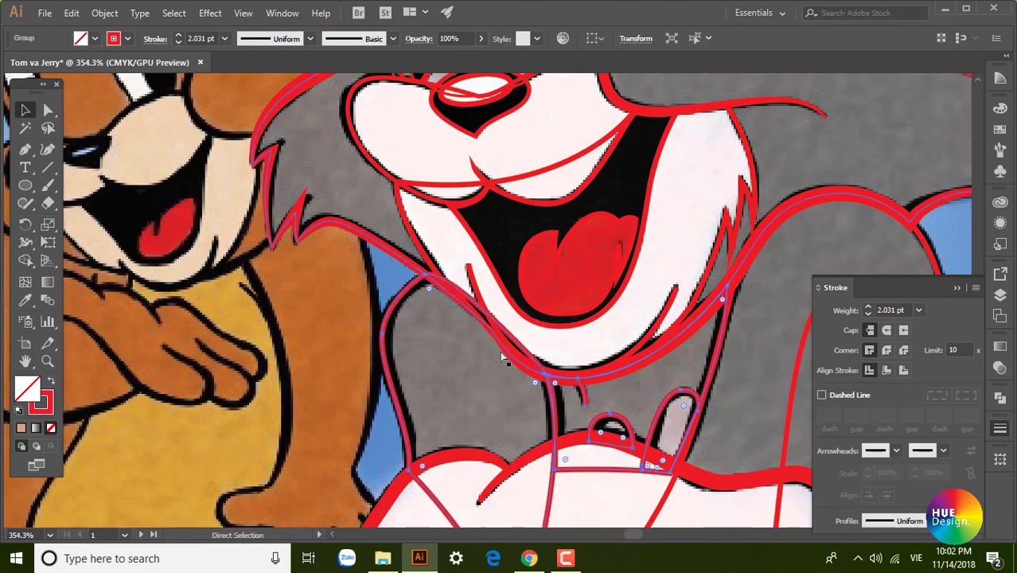
pyautogui.hotkey('ctrl', '-')
pyautogui.hotkey('ctrl', '-')
pyautogui.hotkey('ctrl', '-')
pyautogui.scroll(3, 624, 302)
# Select Tom's head outline and ear detail paths, then clear the selection.
pyautogui.press('v')
pyautogui.hotkey('ctrl', 'shift', 'a')
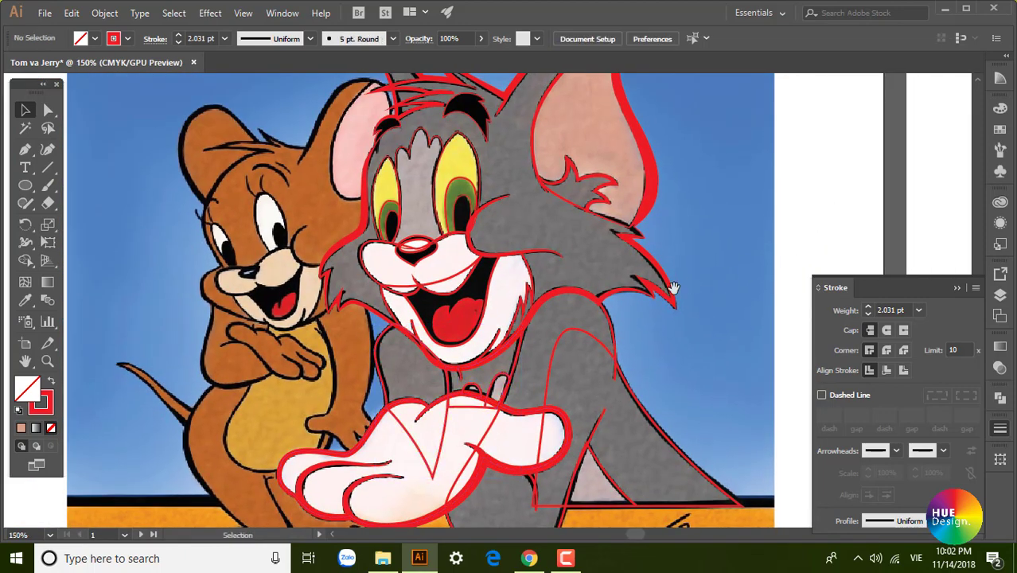
pyautogui.scroll(1, 734, 291)
pyautogui.click(577, 347)
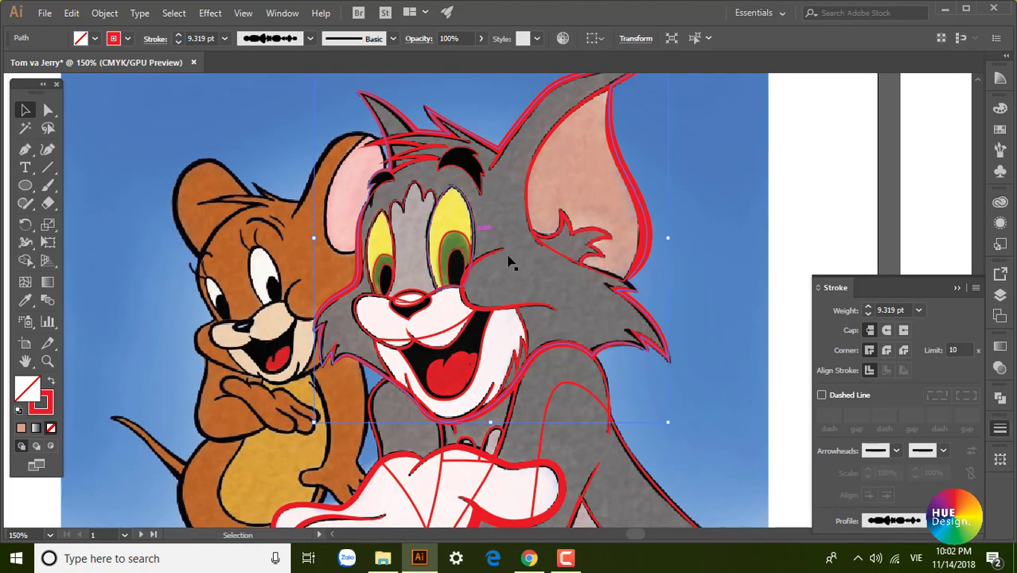
pyautogui.keyDown('shift'); pyautogui.click(603, 268); pyautogui.keyUp('shift')
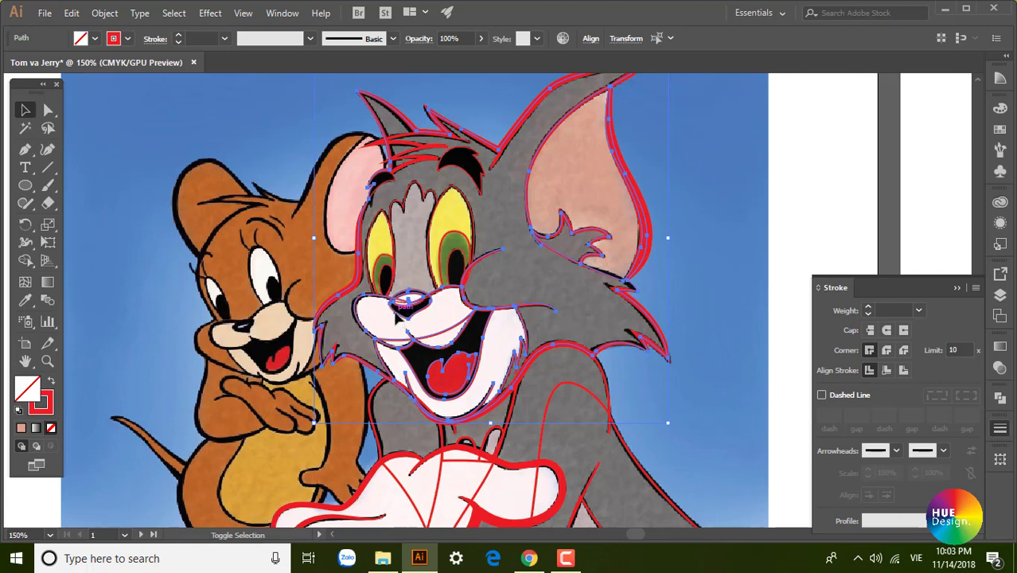
pyautogui.moveTo(390, 280); pyautogui.dragTo(436, 252)
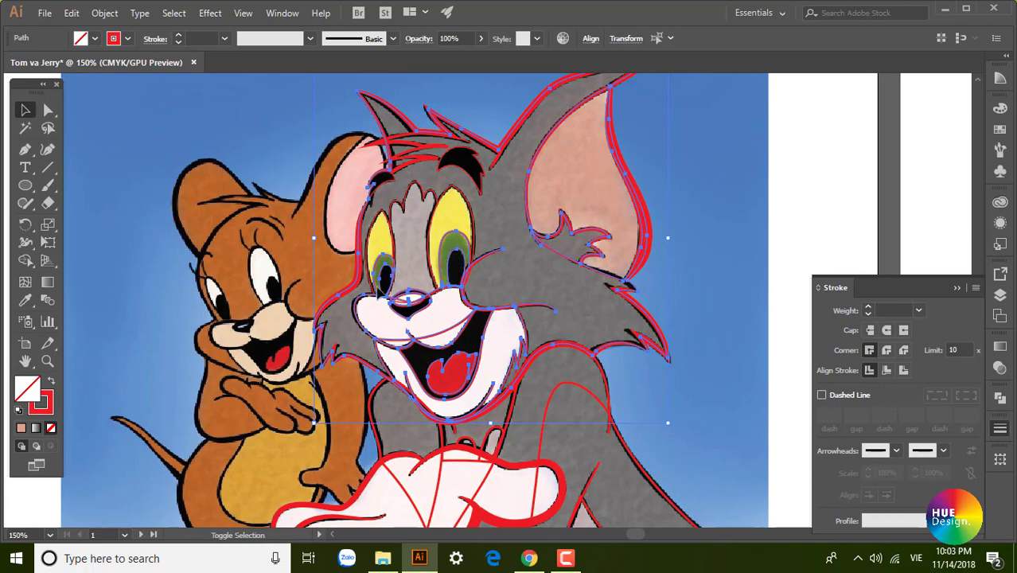
pyautogui.keyDown('shift'); pyautogui.click(362, 307); pyautogui.keyUp('shift')
# Drag the grey forehead patch up between Tom's eyes and deselect everything.
pyautogui.moveTo(371, 269); pyautogui.dragTo(395, 207)
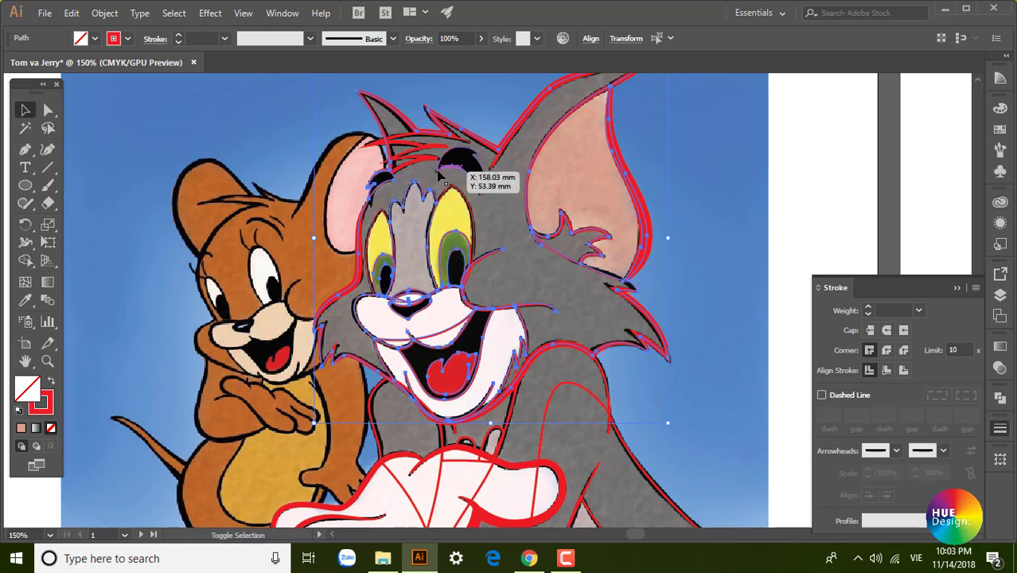
pyautogui.moveTo(390, 193)
pyautogui.mouseDown()
pyautogui.moveTo(432, 159)
pyautogui.moveTo(501, 169)
pyautogui.mouseUp()
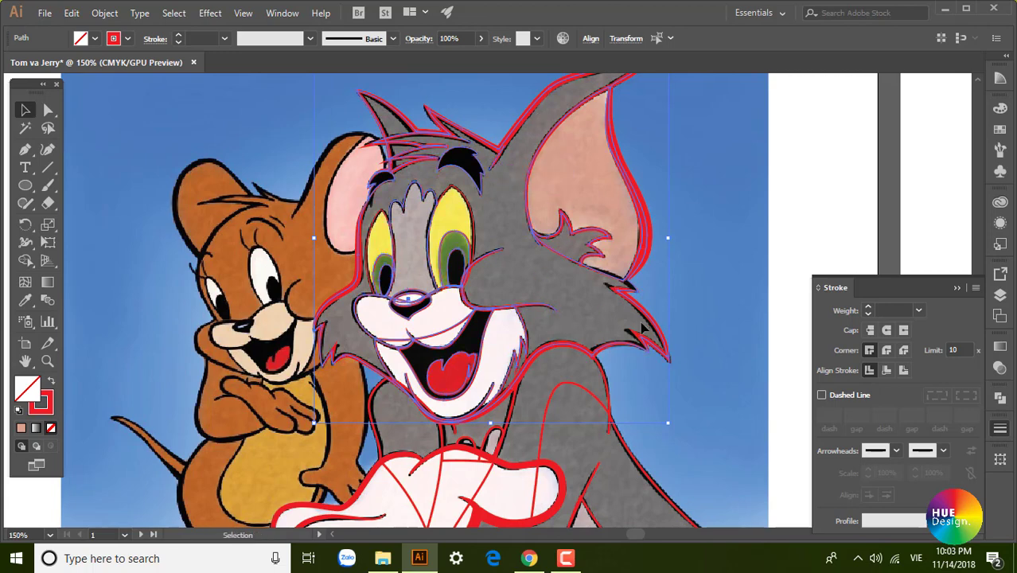
pyautogui.press('a')
pyautogui.hotkey('ctrl', 'shift', 'a')
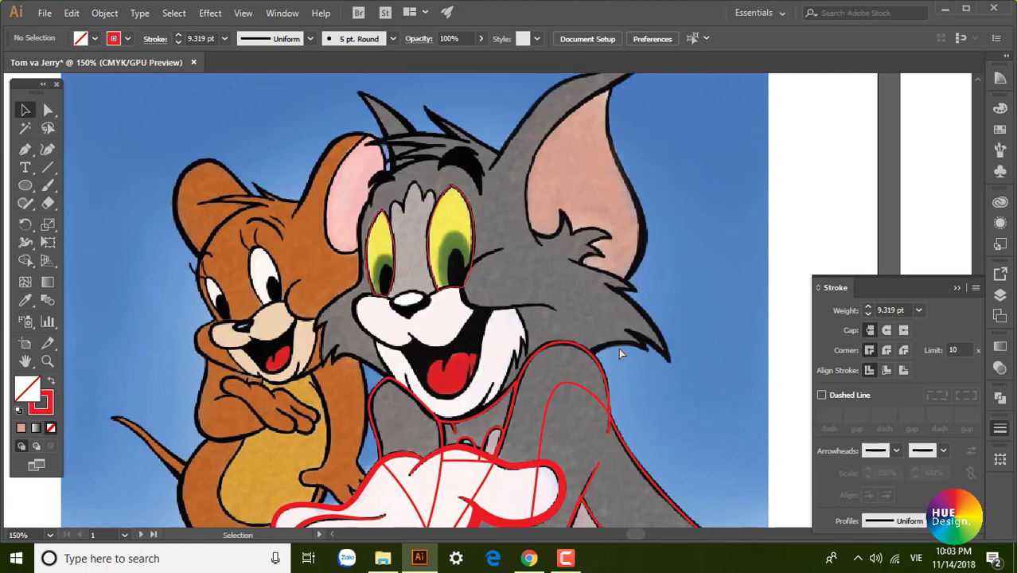
pyautogui.click(590, 347)
pyautogui.keyDown('shift'); pyautogui.click(469, 206); pyautogui.keyUp('shift')
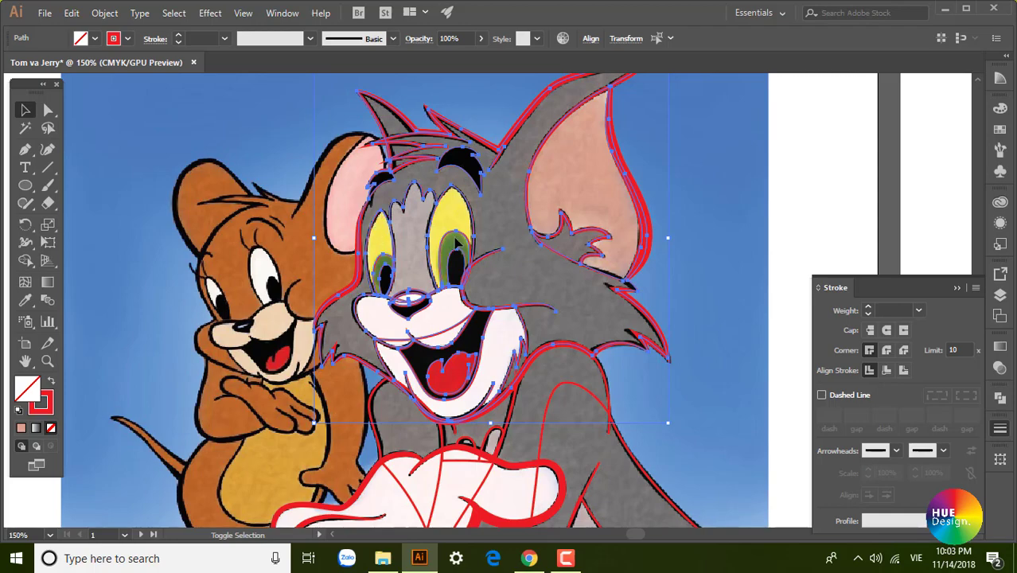
pyautogui.click(523, 317)
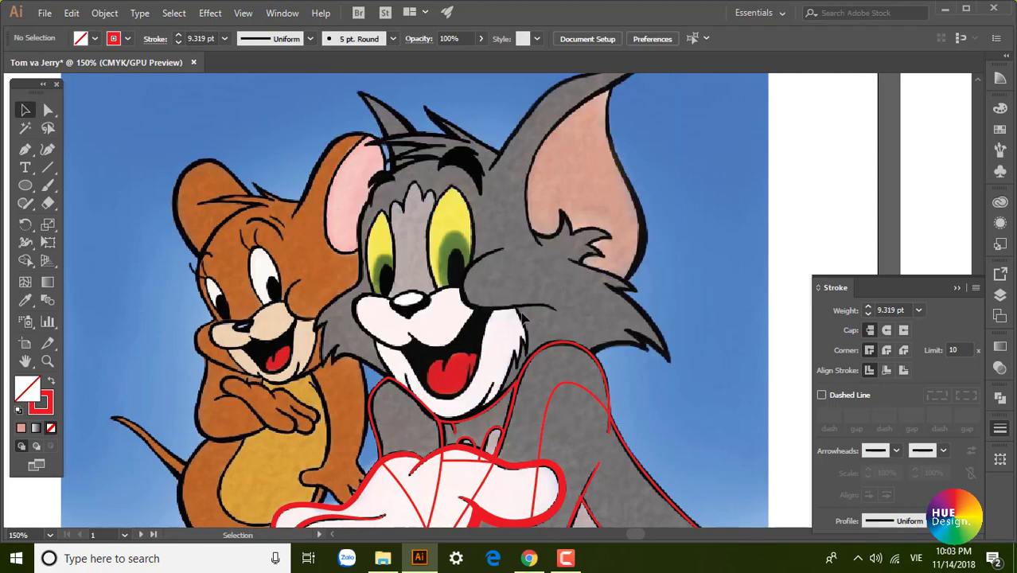
pyautogui.hotkey('ctrl', 's')
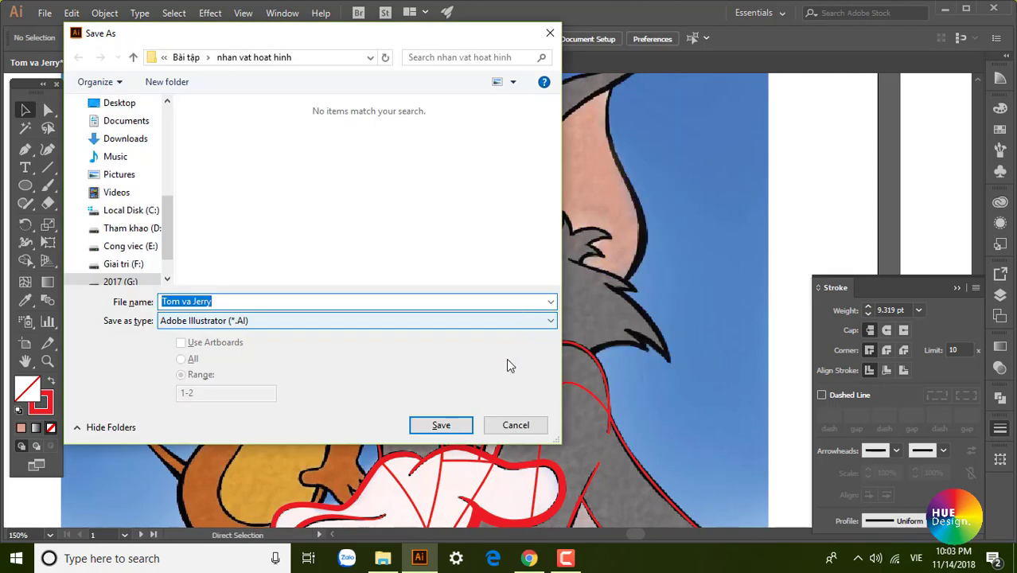
pyautogui.click(513, 426)
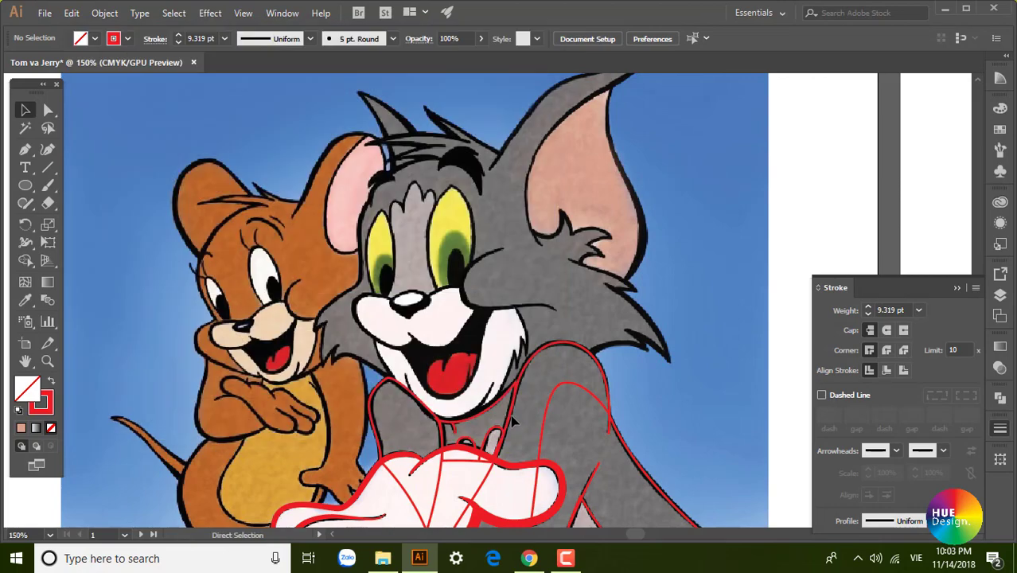
pyautogui.click(513, 422)
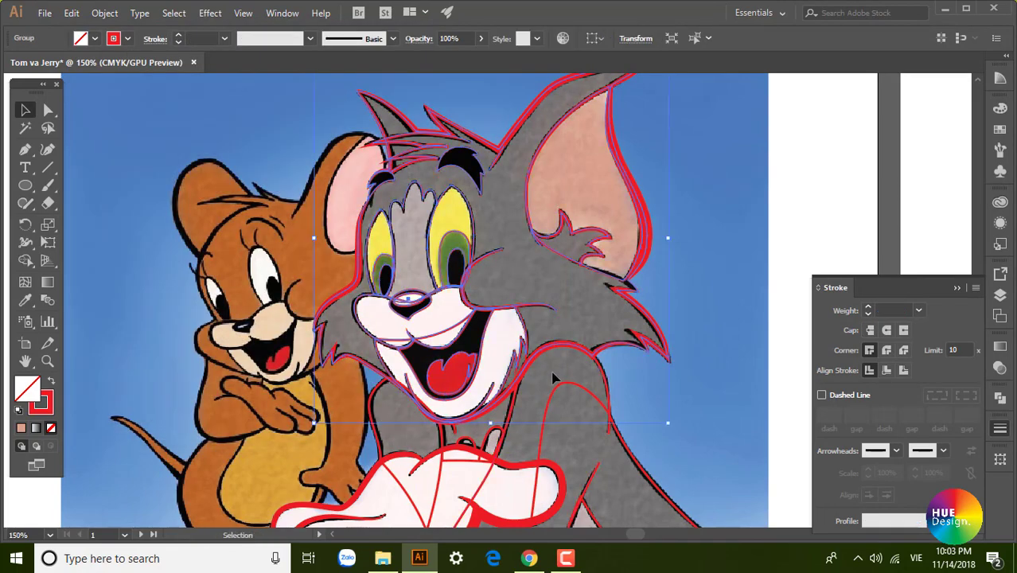
pyautogui.scroll(-5, 675, 414)
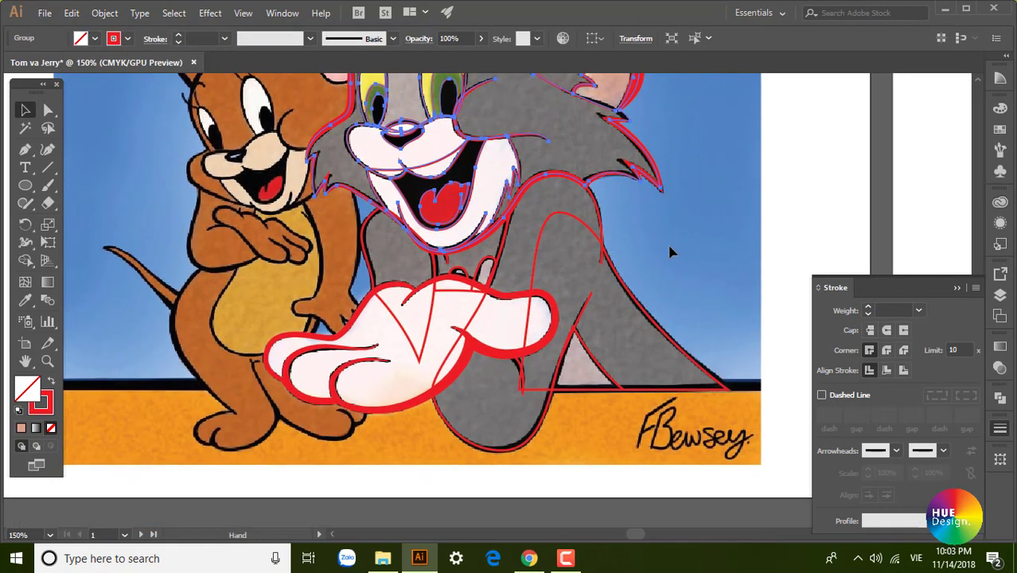
pyautogui.click(802, 187)
pyautogui.click(613, 193)
pyautogui.keyDown('shift'); pyautogui.click(593, 241); pyautogui.keyUp('shift')
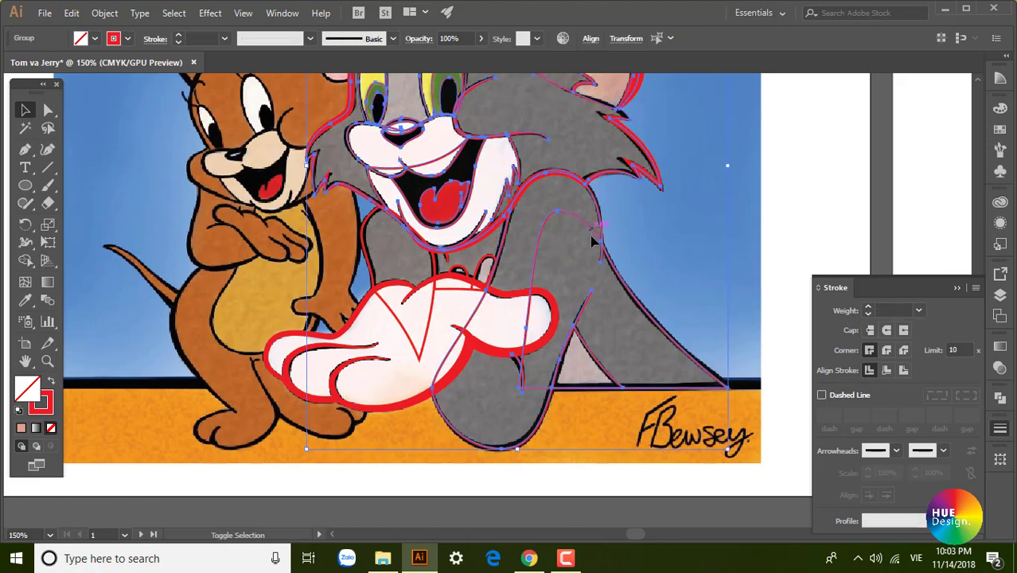
pyautogui.keyDown('shift'); pyautogui.click(424, 292); pyautogui.keyUp('shift')
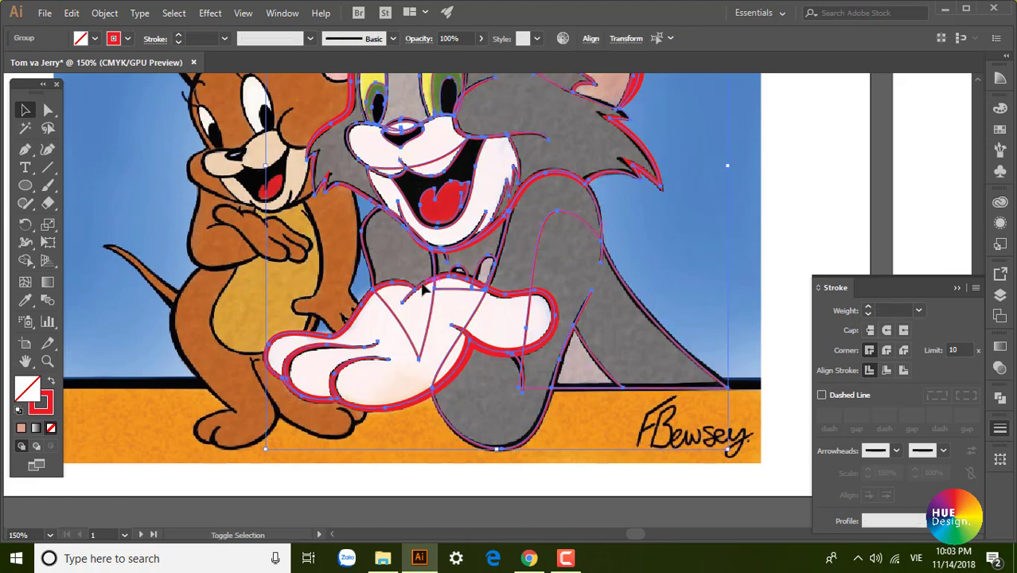
pyautogui.press('a')
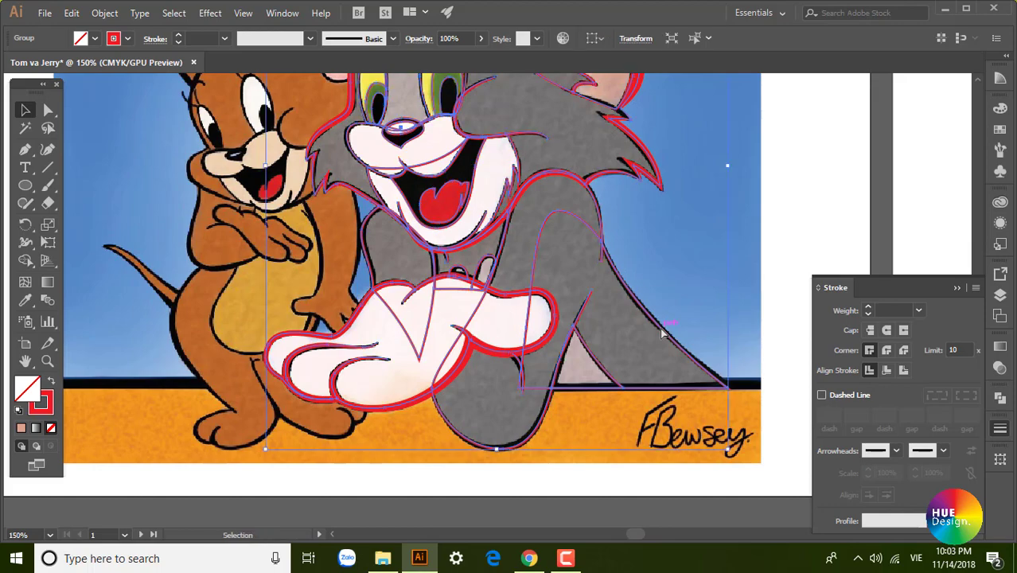
pyautogui.hotkey('ctrl', 'shift', 'a')
pyautogui.hotkey('ctrl', '-')
pyautogui.hotkey('ctrl', '-')
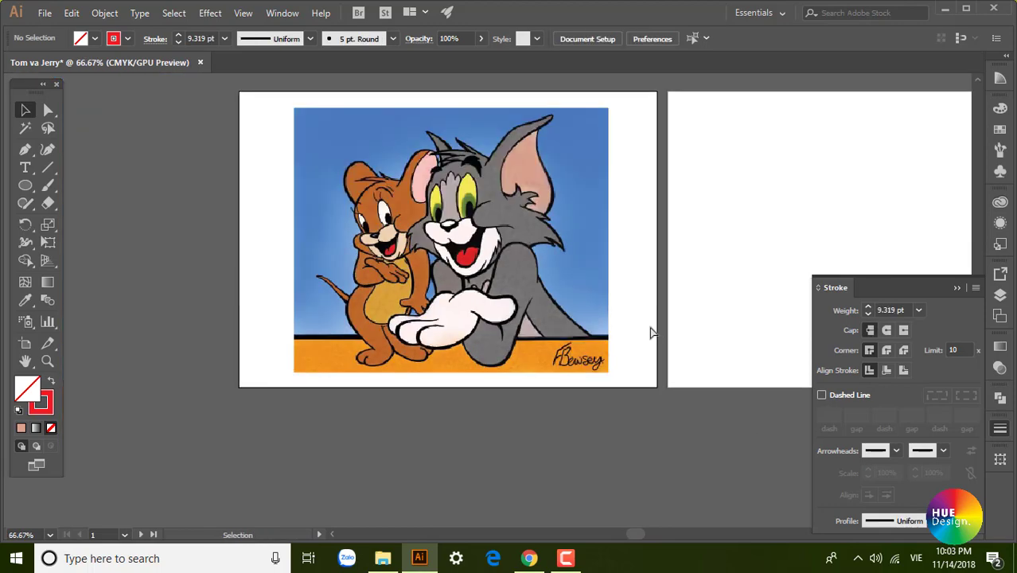
pyautogui.scroll(5, 651, 332)
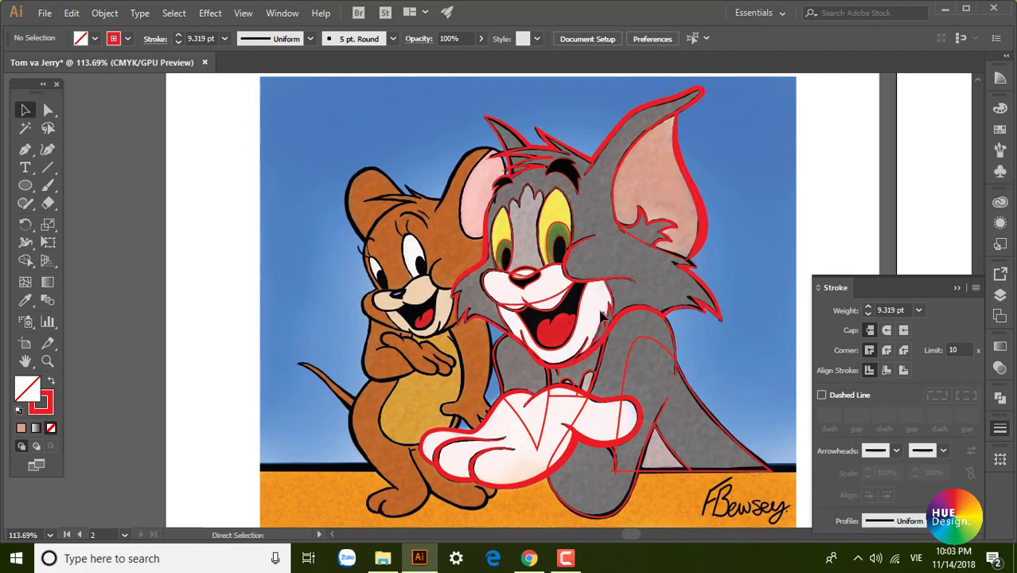
# Save as Tom va Jerry.ai with default Illustrator options, then pan toward Jerry.
pyautogui.hotkey('ctrl', 's')
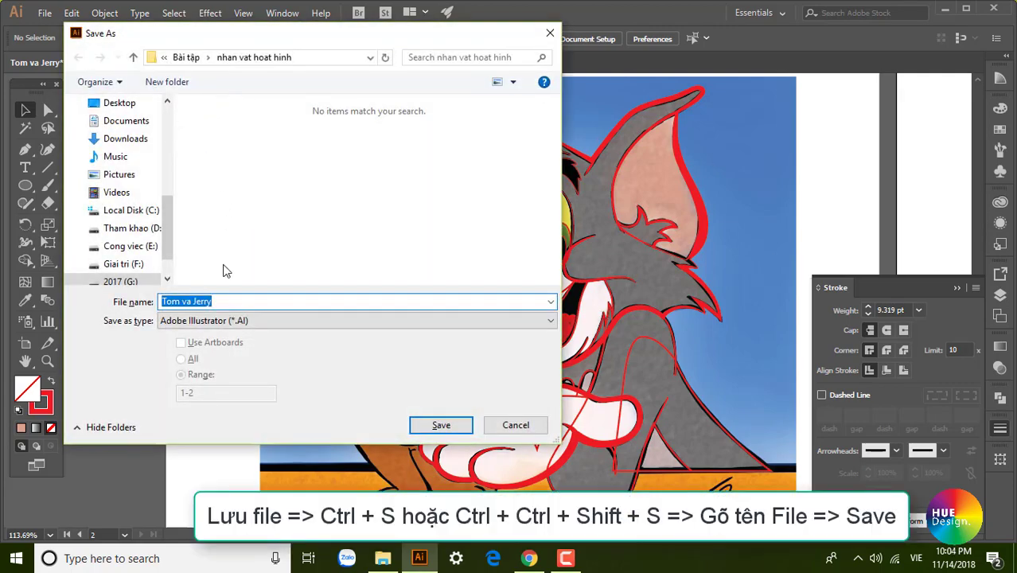
pyautogui.click(430, 424)
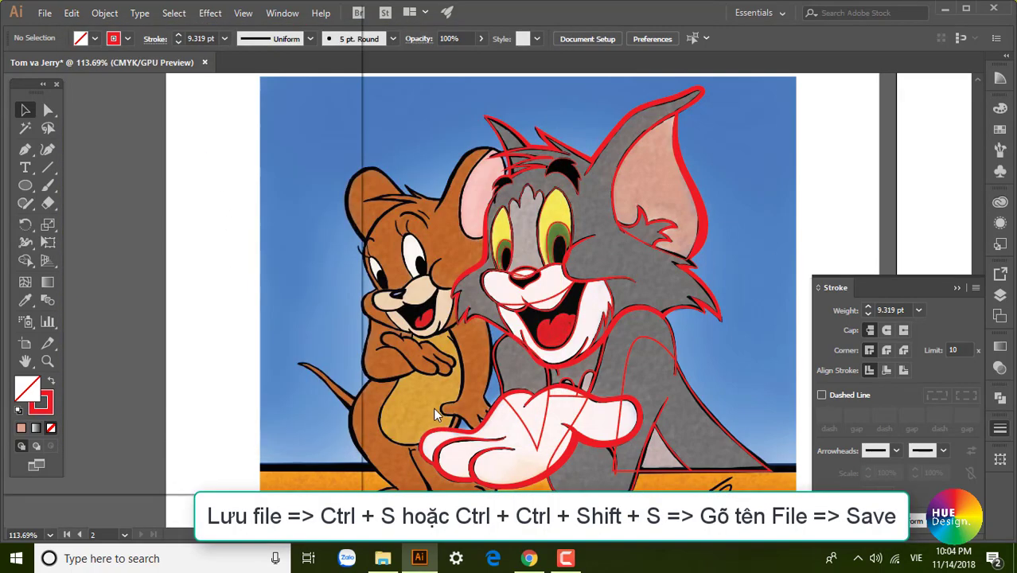
pyautogui.press('Return')
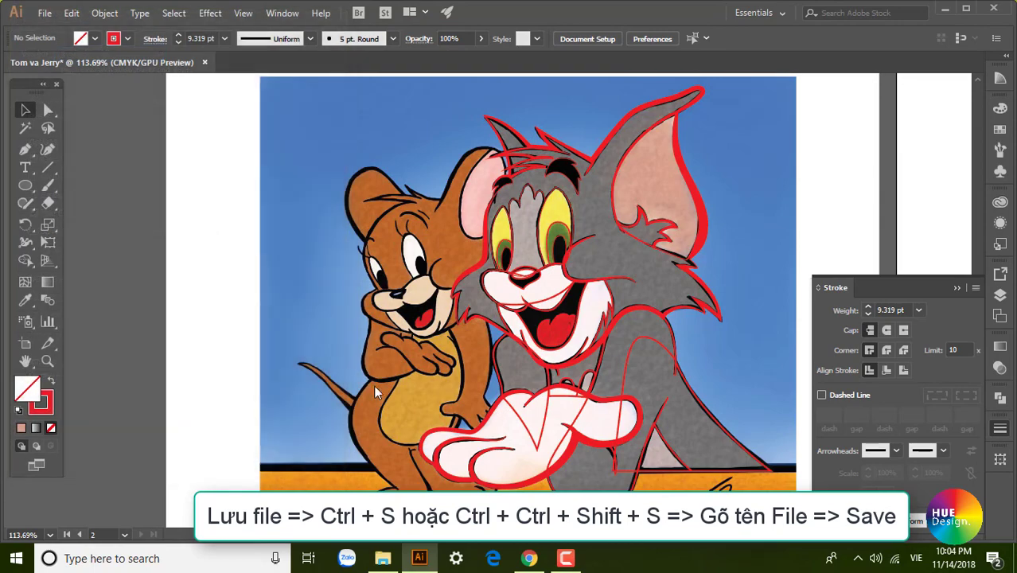
pyautogui.scroll(3, 513, 288)
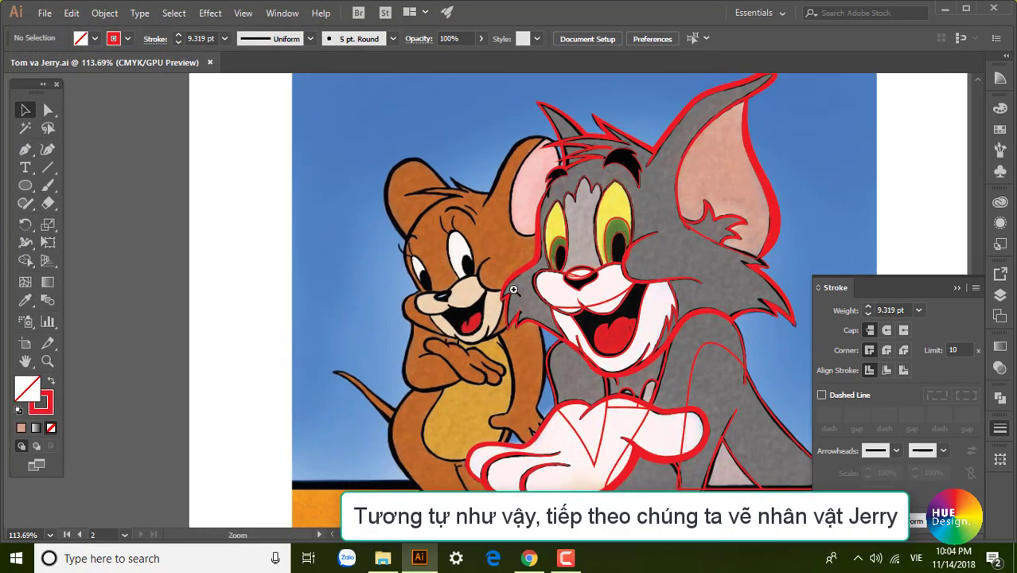
pyautogui.scroll(2, 506, 265)
pyautogui.scroll(-1, 507, 265)
pyautogui.scroll(-1, 514, 283)
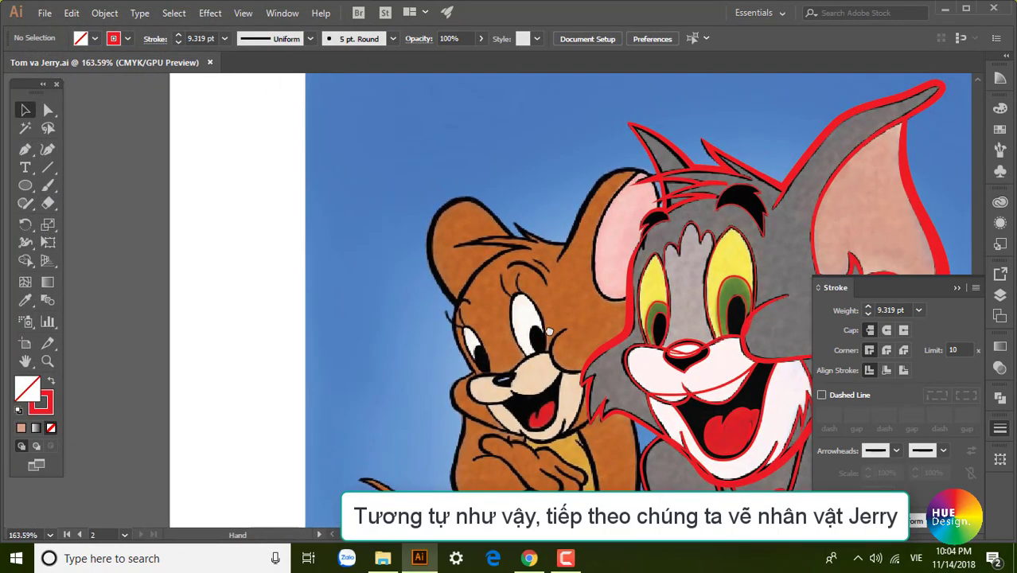
pyautogui.scroll(-1, 451, 292)
pyautogui.moveTo(464, 268); pyautogui.dragTo(481, 294)
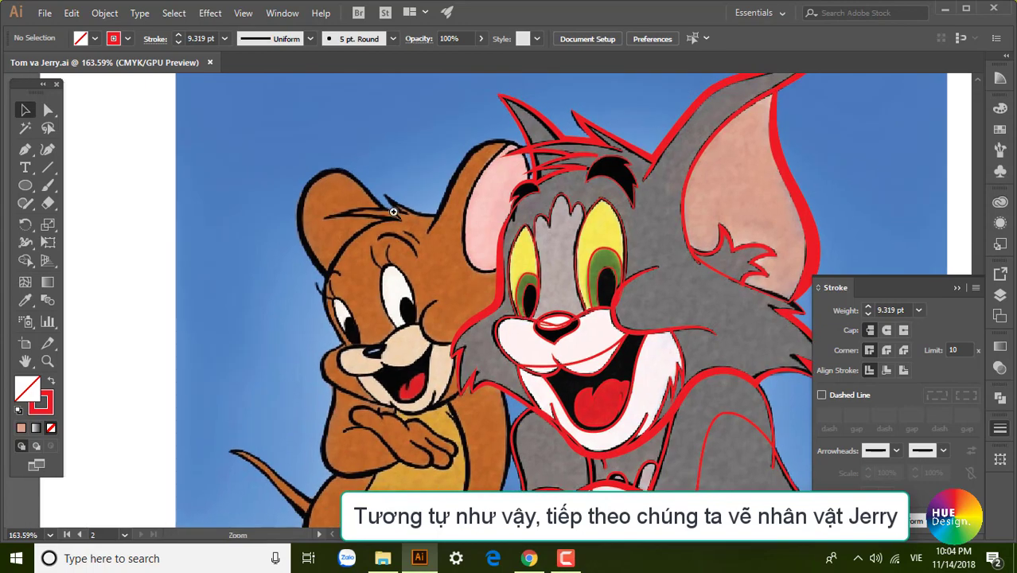
# Trace the top of Jerry's left ear with a curved path and set its stroke weight to 1 pt.
pyautogui.scroll(4, 393, 211)
pyautogui.press('p')
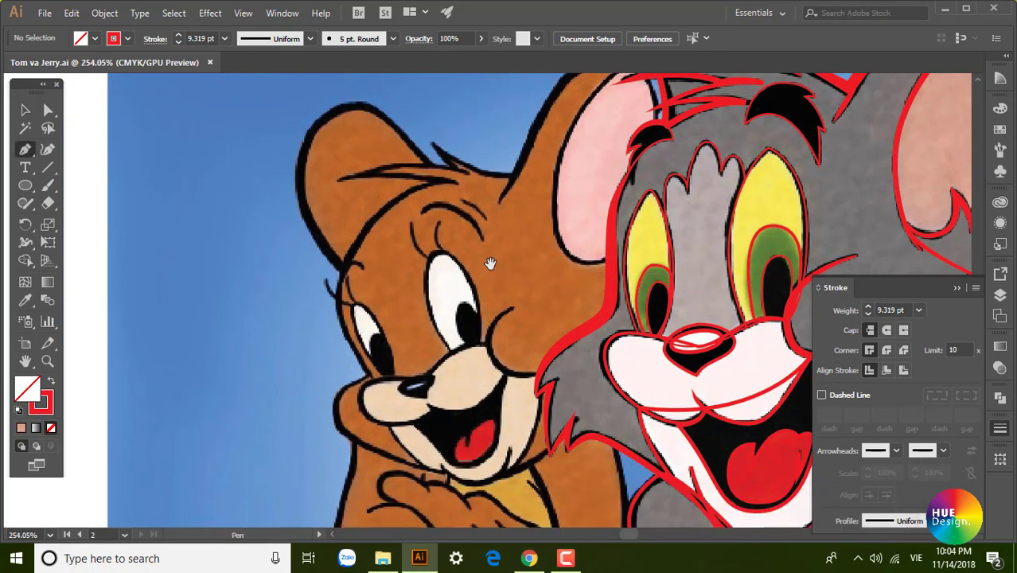
pyautogui.moveTo(483, 286); pyautogui.dragTo(332, 305)
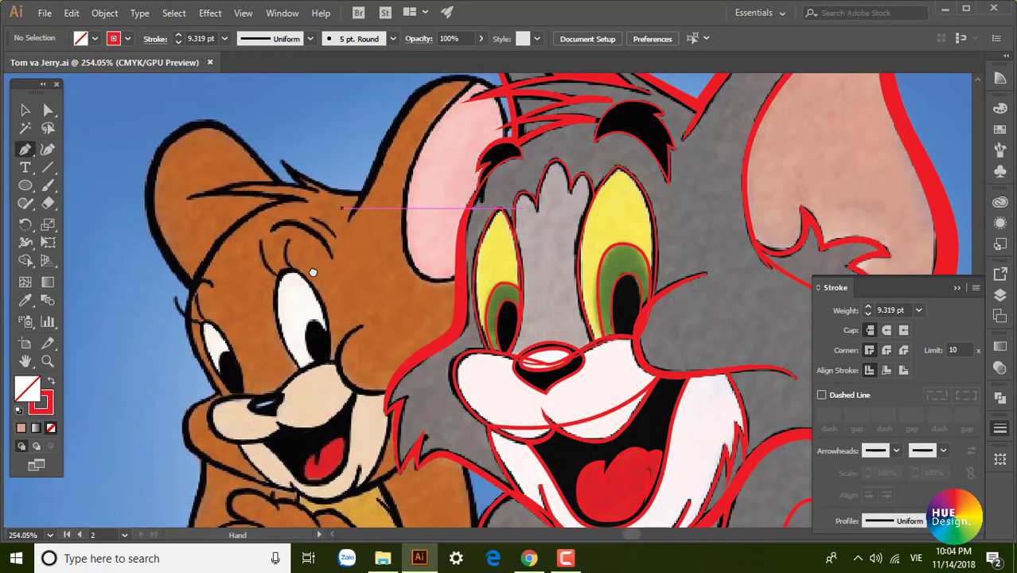
pyautogui.click(291, 203)
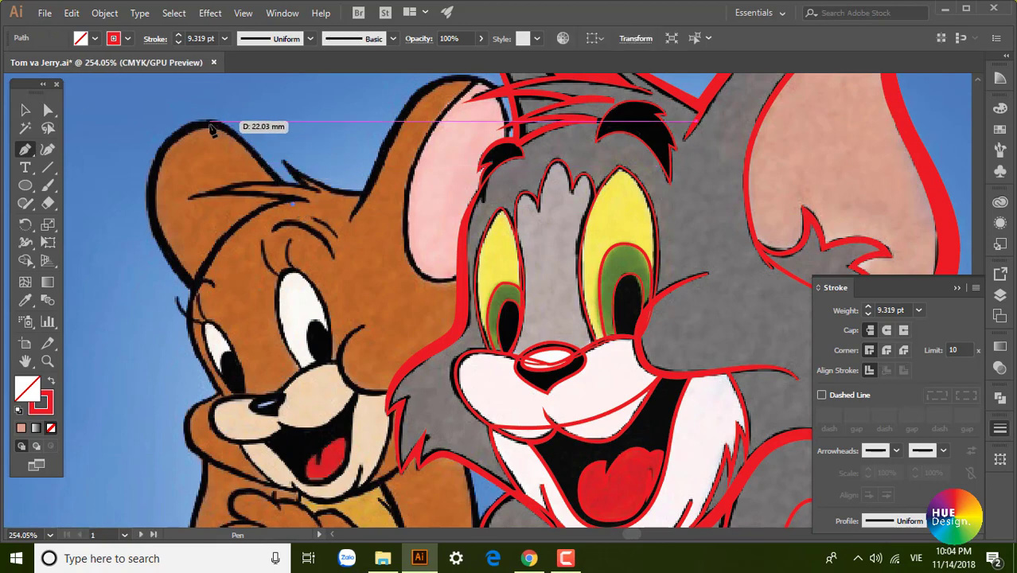
pyautogui.moveTo(210, 125); pyautogui.dragTo(183, 129)
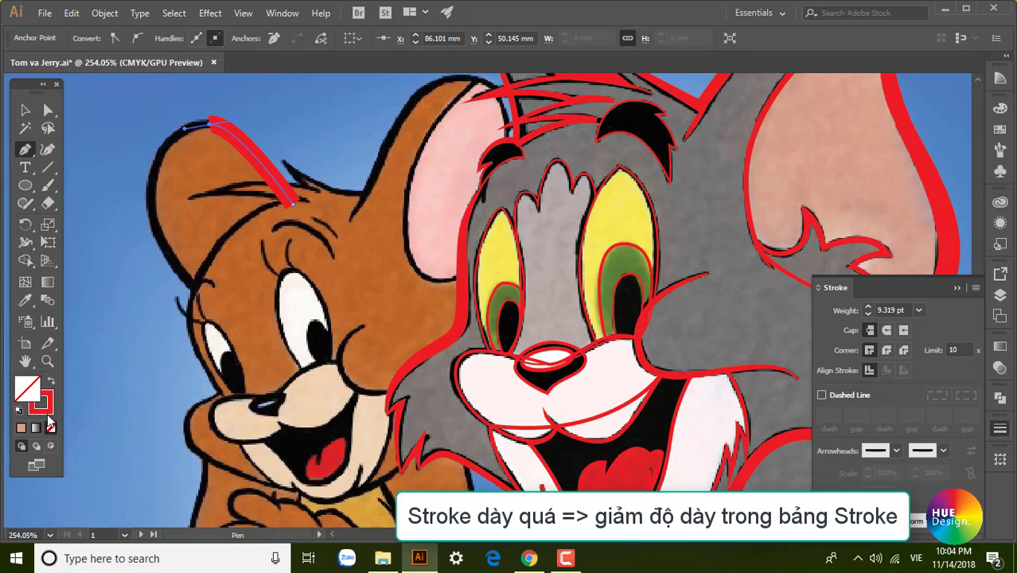
pyautogui.click(919, 309)
pyautogui.click(938, 62)
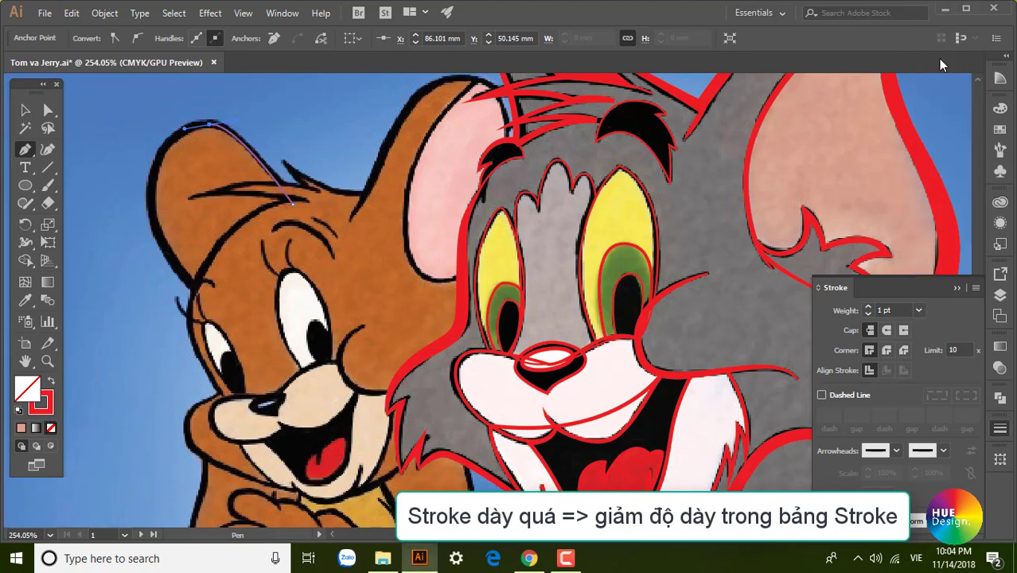
# Trace Jerry's ear edge, curved ear tip and ear crease with red pen anchors.
pyautogui.click(150, 196)
pyautogui.click(194, 287)
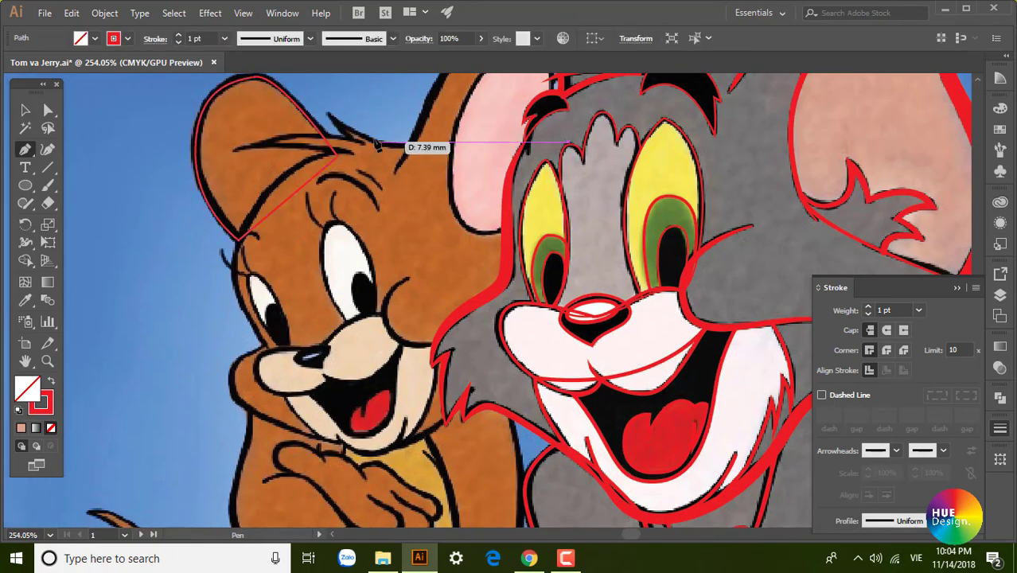
pyautogui.click(366, 193)
pyautogui.scroll(3, 366, 193)
pyautogui.moveTo(414, 199); pyautogui.dragTo(464, 257)
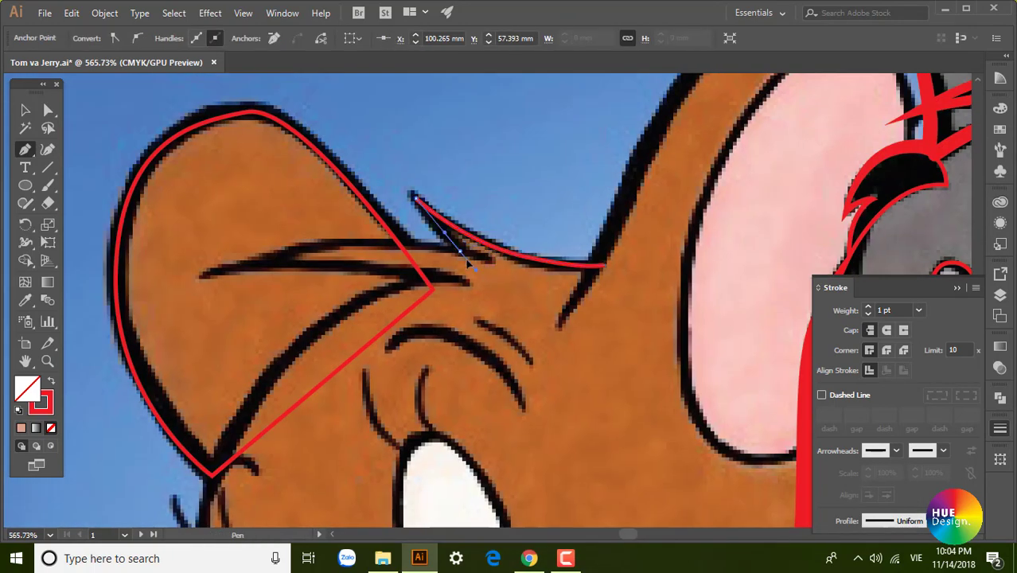
pyautogui.click(454, 278)
pyautogui.click(204, 271)
# Extend the red outline with a curve down Jerry's cheek toward his mouth.
pyautogui.scroll(-3, 466, 284)
pyautogui.hscroll(-2, 465, 284)
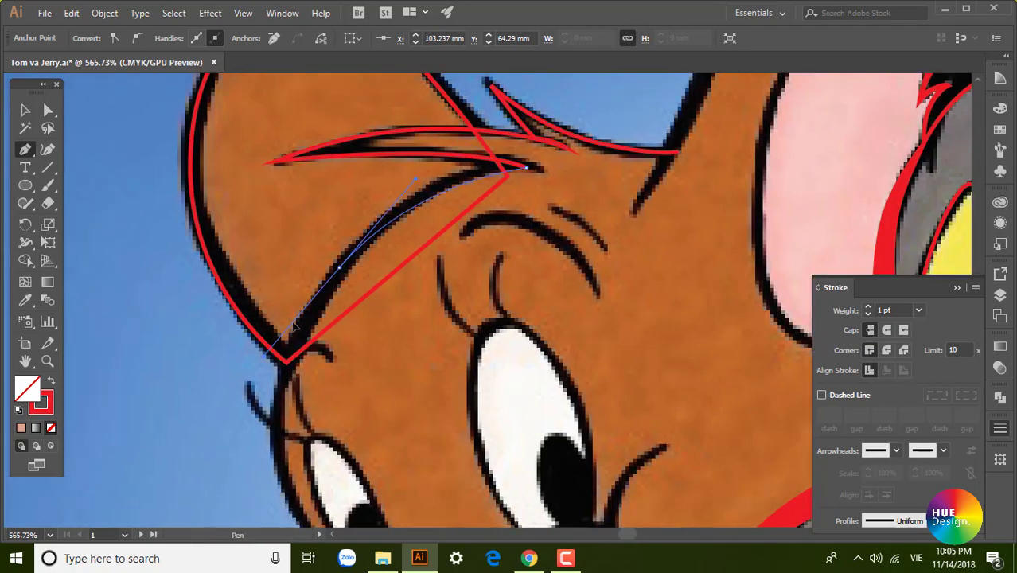
pyautogui.scroll(-3, 293, 326)
pyautogui.scroll(-2, 363, 432)
pyautogui.scroll(-3, 421, 462)
pyautogui.hscroll(-3, 420, 462)
pyautogui.click(438, 263)
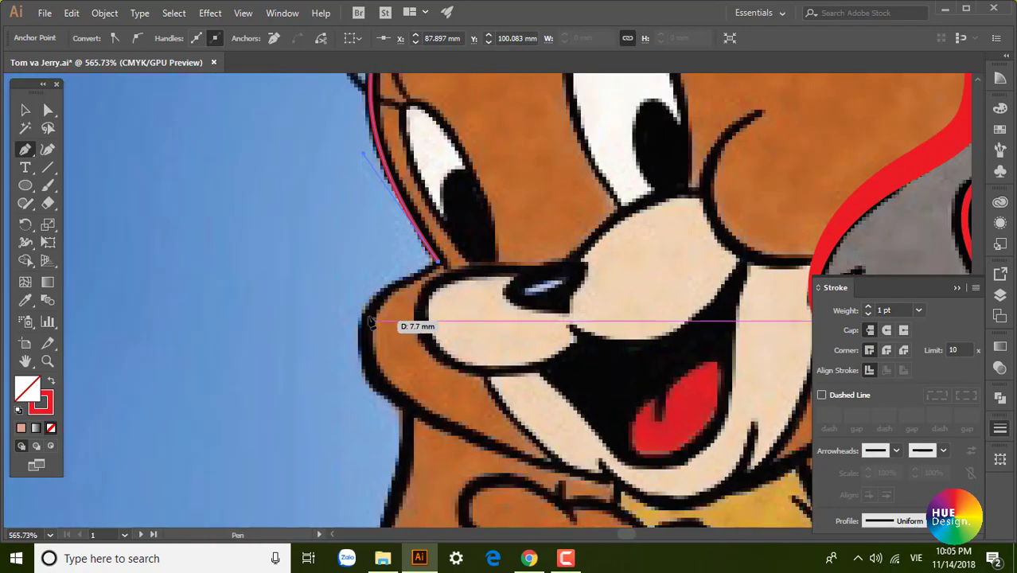
pyautogui.moveTo(370, 321); pyautogui.dragTo(371, 392)
pyautogui.scroll(-3, 371, 393)
pyautogui.click(363, 354)
pyautogui.scroll(-3, 363, 354)
pyautogui.scroll(2, 445, 377)
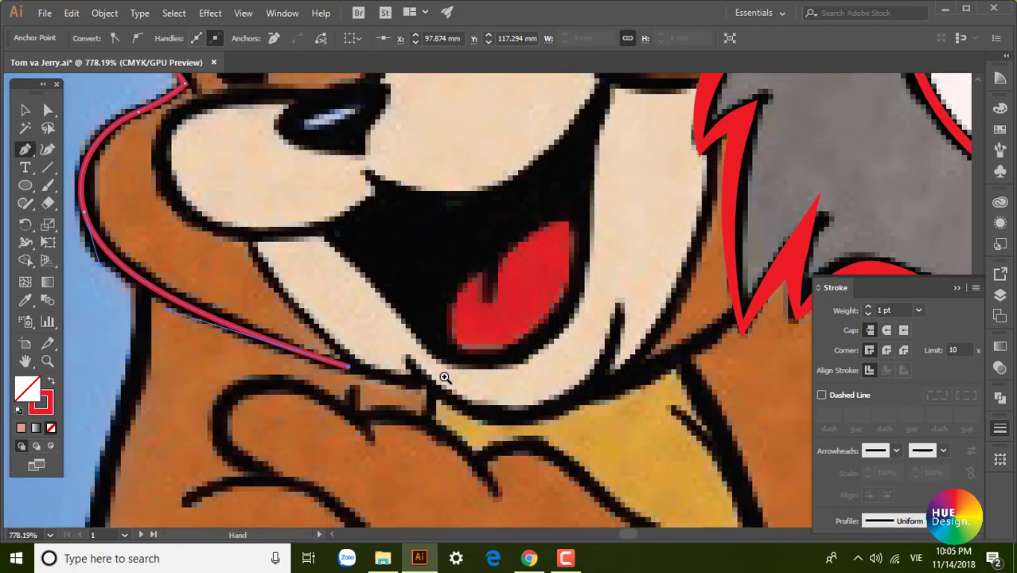
pyautogui.scroll(-2, 445, 377)
pyautogui.scroll(-2, 479, 391)
pyautogui.scroll(-2, 618, 404)
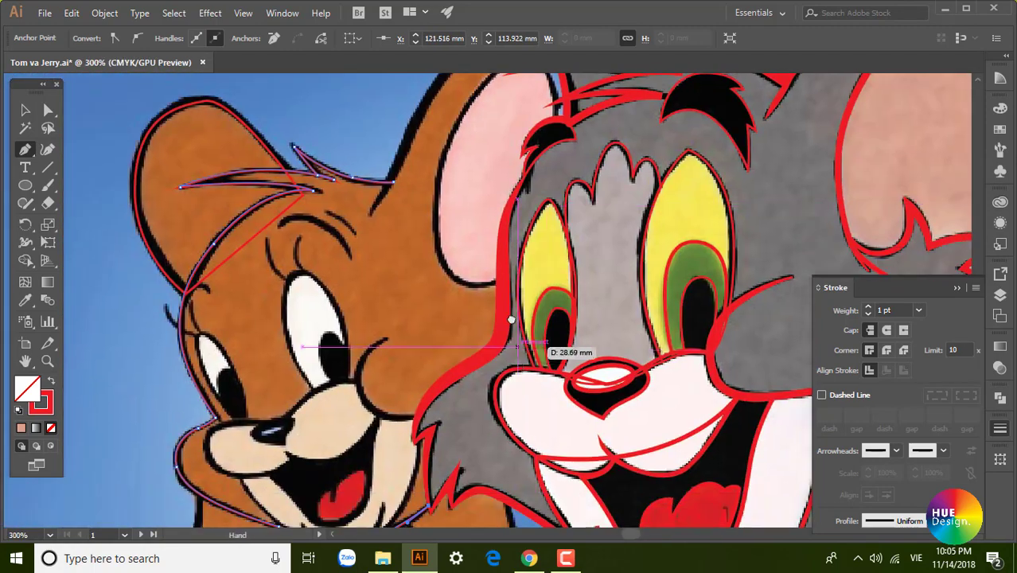
# Continue the ear outline with another curved segment.
pyautogui.click(533, 267)
pyautogui.moveTo(518, 266); pyautogui.dragTo(465, 368)
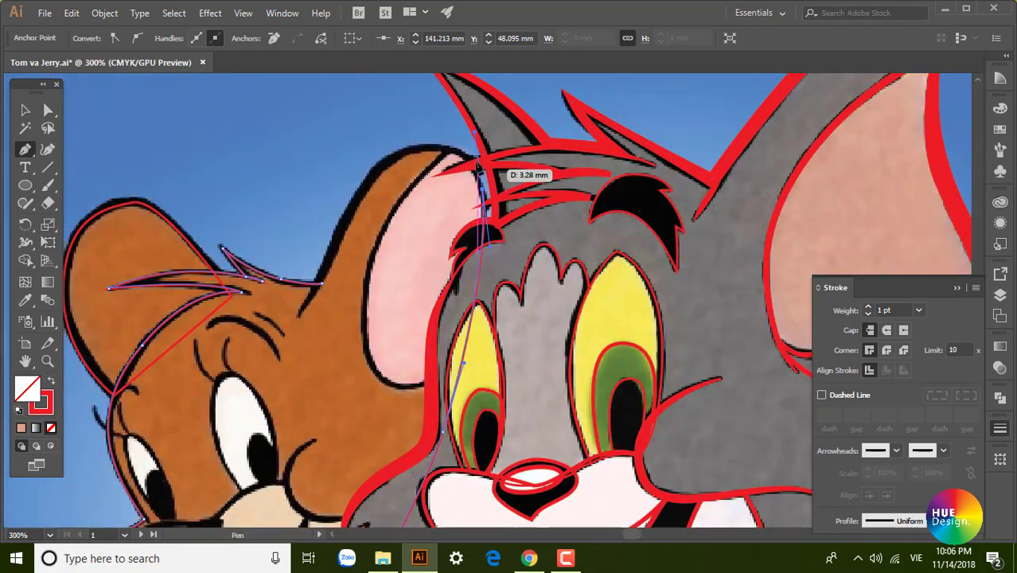
pyautogui.scroll(2, 342, 239)
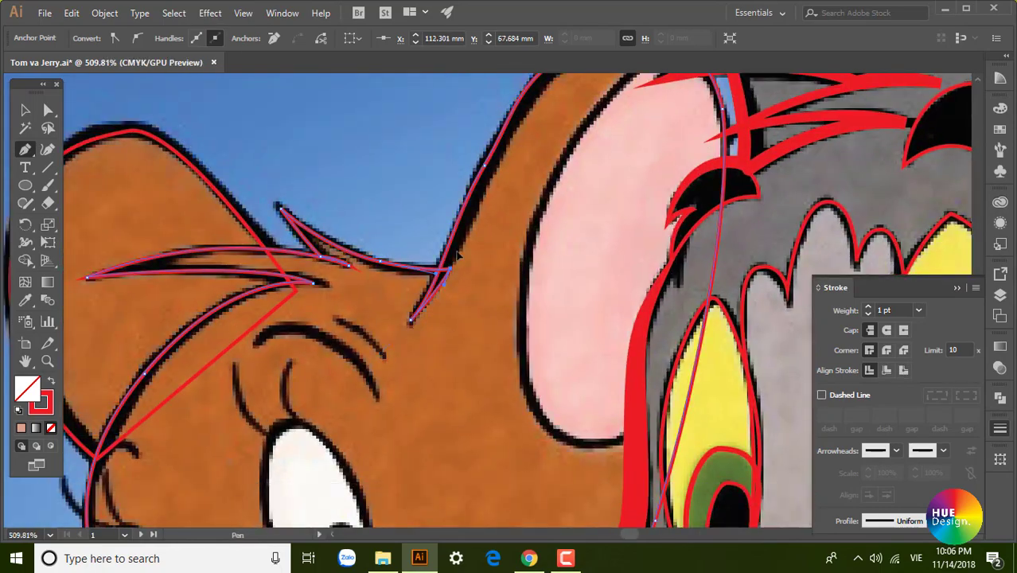
pyautogui.hscroll(2, 469, 231)
pyautogui.hscroll(1, 483, 197)
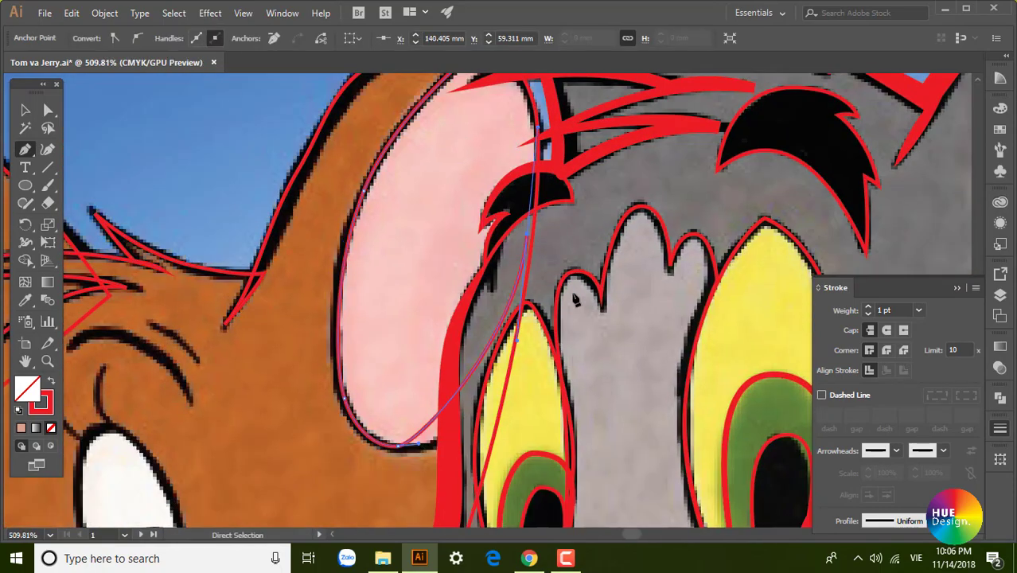
pyautogui.scroll(-2, 576, 299)
pyautogui.scroll(1, 581, 334)
pyautogui.scroll(2, 586, 357)
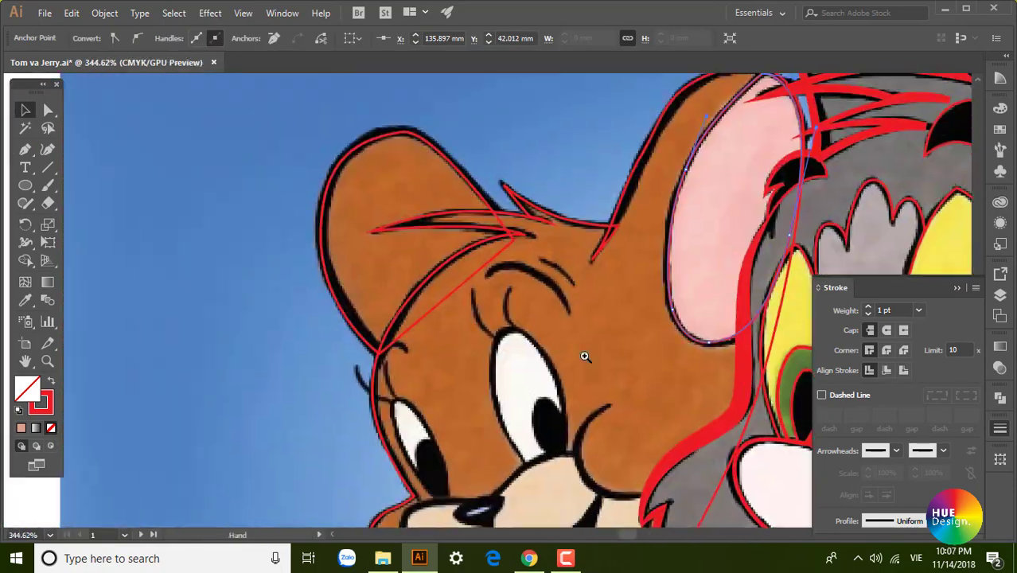
# Draw Jerry's curved eyebrow stroke and begin the curved outline of his eye.
pyautogui.moveTo(585, 357); pyautogui.dragTo(545, 253)
pyautogui.click(440, 157)
pyautogui.moveTo(510, 156)
pyautogui.mouseDown()
pyautogui.moveTo(530, 172)
pyautogui.moveTo(618, 144)
pyautogui.mouseUp()
pyautogui.moveTo(504, 339); pyautogui.dragTo(449, 276)
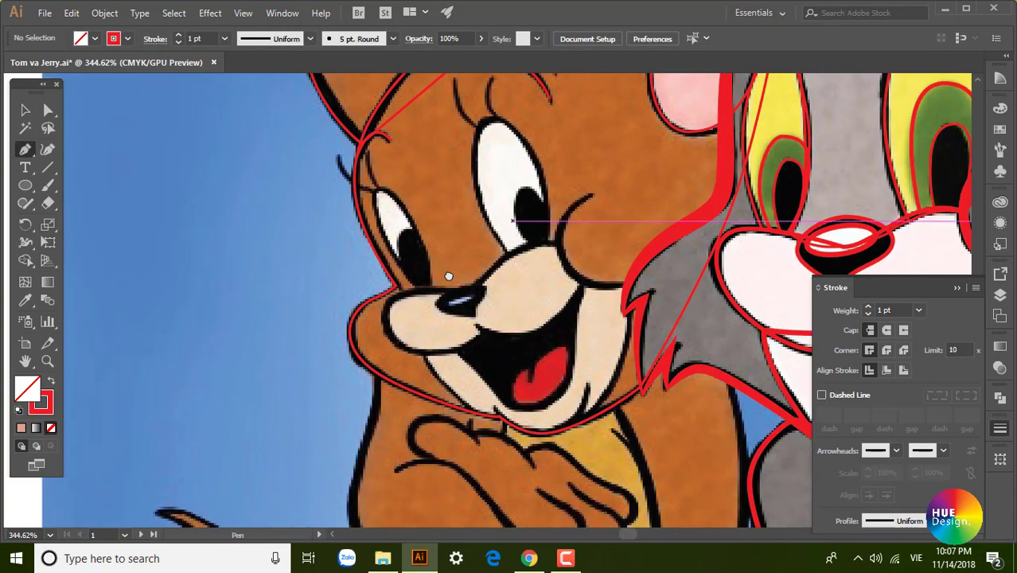
pyautogui.click(508, 256)
pyautogui.moveTo(509, 255); pyautogui.dragTo(511, 437)
pyautogui.moveTo(487, 308); pyautogui.dragTo(526, 269)
# Finish and close the curved outline of Jerry's eye.
pyautogui.click(482, 318)
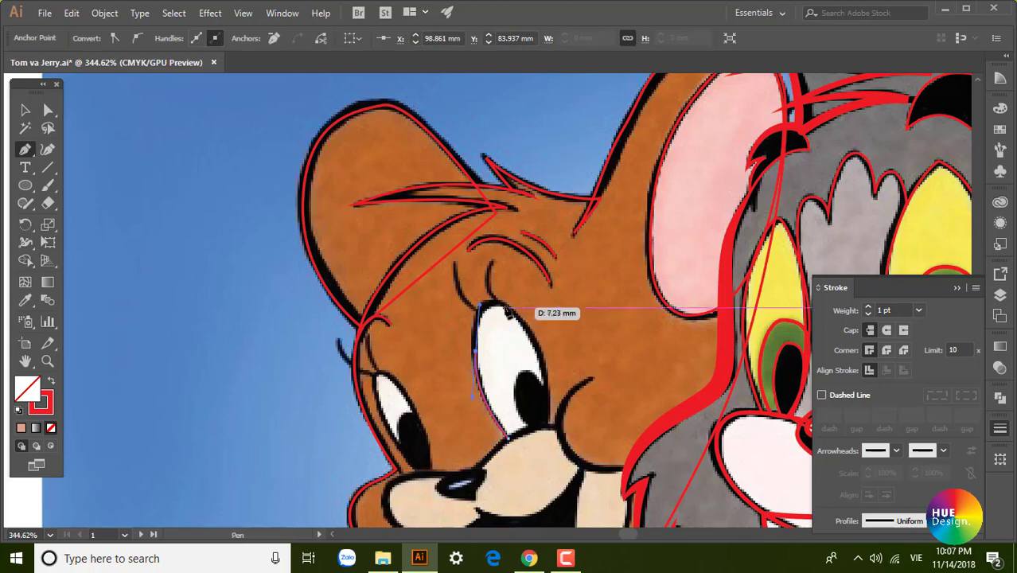
pyautogui.scroll(-2, 549, 304)
pyautogui.scroll(2, 531, 357)
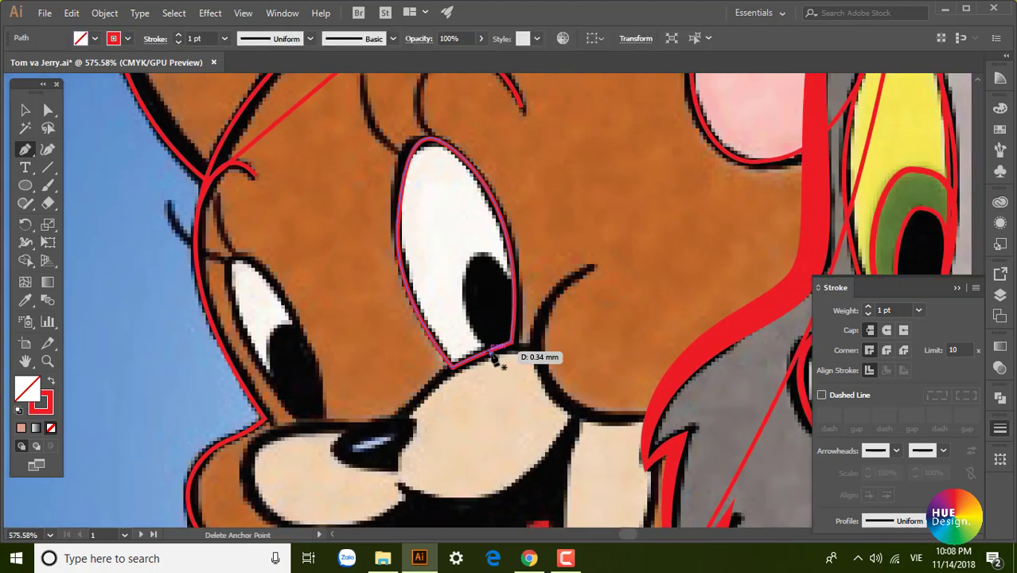
pyautogui.click(519, 344)
pyautogui.moveTo(510, 335); pyautogui.dragTo(673, 306)
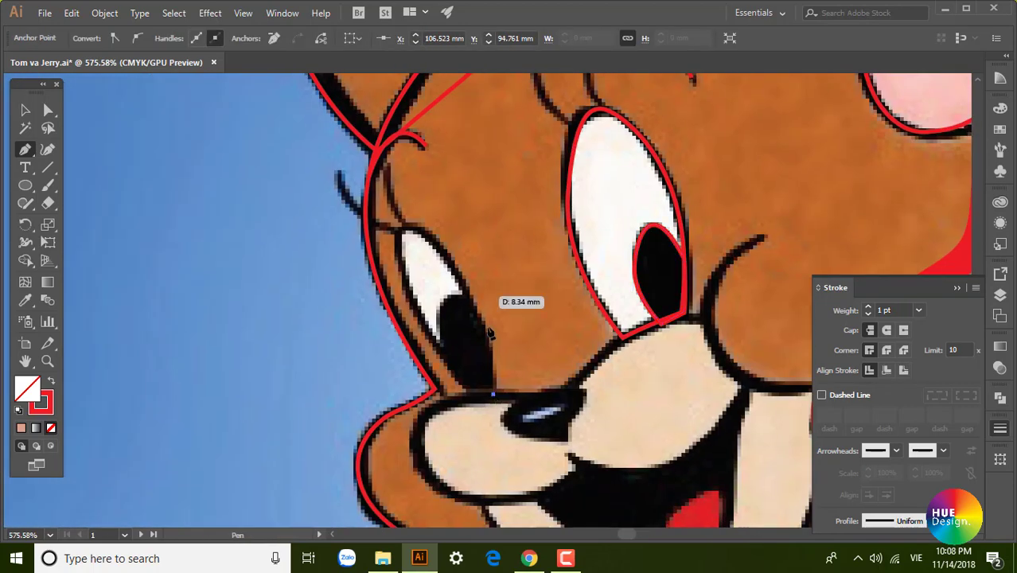
# Outline Jerry's left eye with a red path.
pyautogui.click(408, 217)
pyautogui.click(437, 241)
pyautogui.click(467, 290)
pyautogui.moveTo(516, 454); pyautogui.dragTo(508, 443)
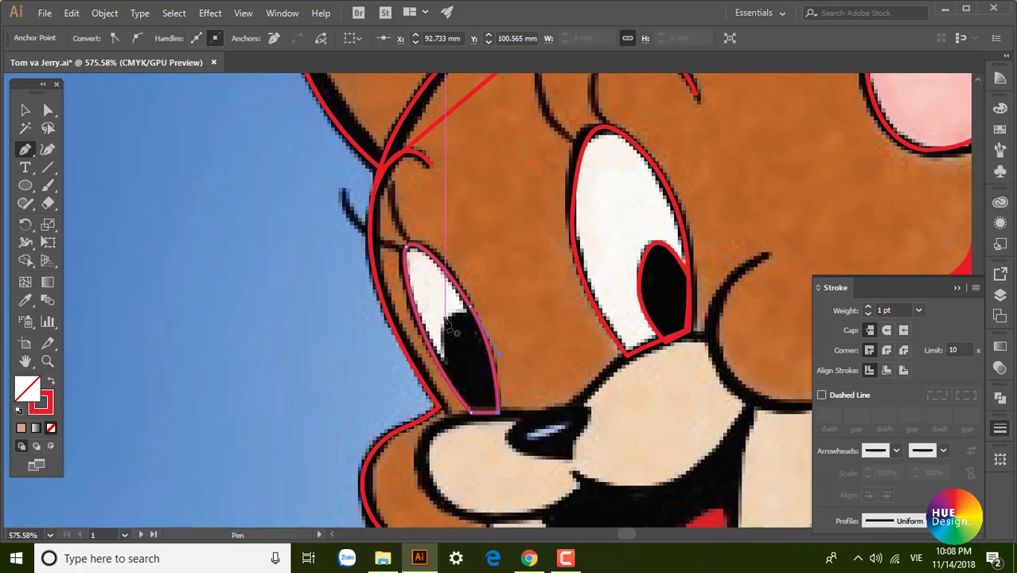
pyautogui.scroll(-2, 477, 398)
pyautogui.scroll(-3, 411, 268)
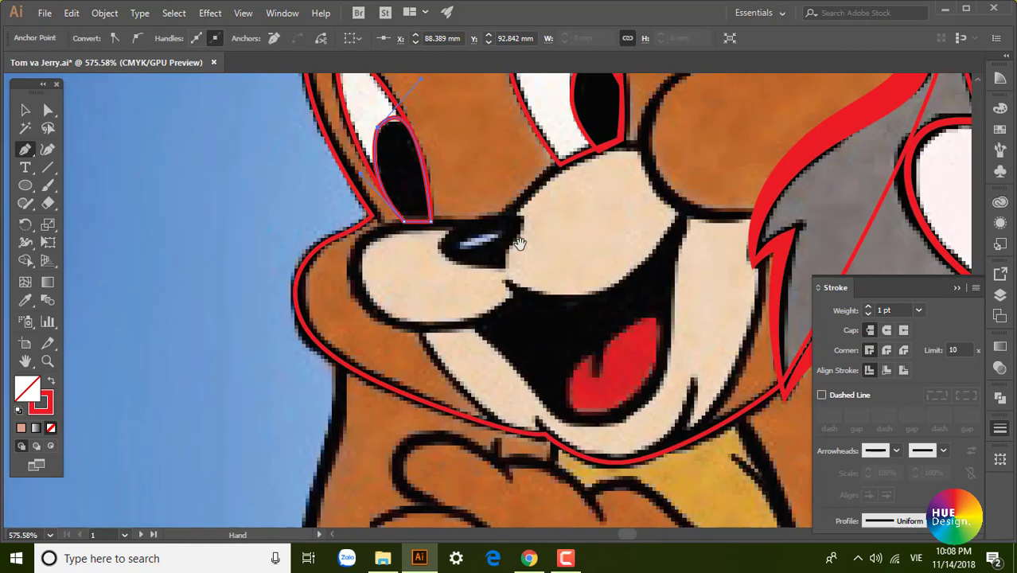
# Trace a closed curved outline around Jerry's nose and muzzle.
pyautogui.click(386, 121)
pyautogui.moveTo(481, 229); pyautogui.dragTo(477, 333)
pyautogui.hscroll(2, 498, 312)
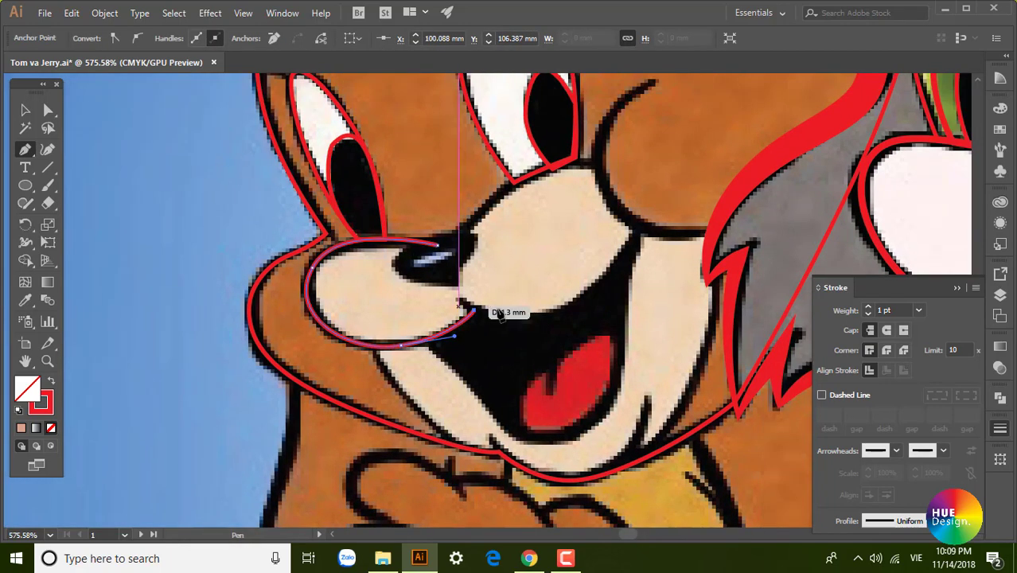
pyautogui.hscroll(2, 573, 316)
pyautogui.scroll(2, 573, 315)
pyautogui.moveTo(595, 251); pyautogui.dragTo(612, 205)
pyautogui.moveTo(398, 283); pyautogui.dragTo(398, 280)
pyautogui.hscroll(-2, 406, 280)
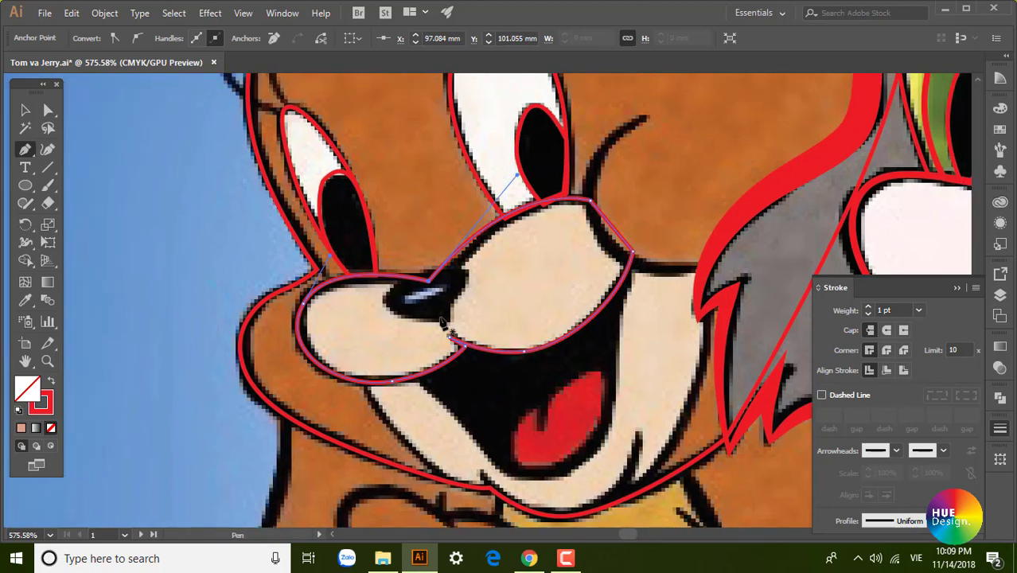
pyautogui.scroll(-5, 430, 327)
pyautogui.moveTo(429, 355); pyautogui.dragTo(454, 345)
pyautogui.scroll(3, 454, 345)
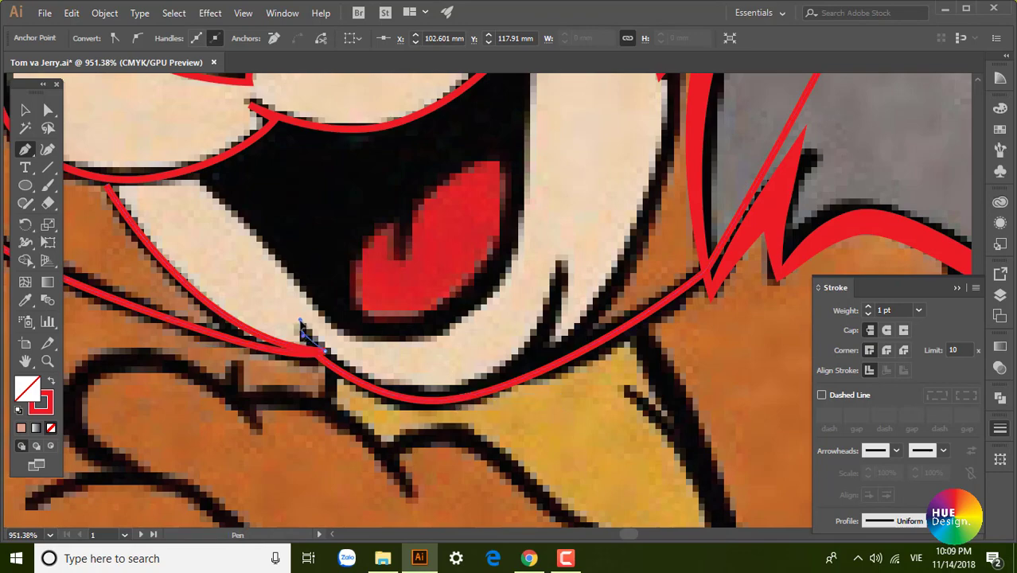
pyautogui.scroll(3, 558, 238)
pyautogui.hscroll(2, 557, 239)
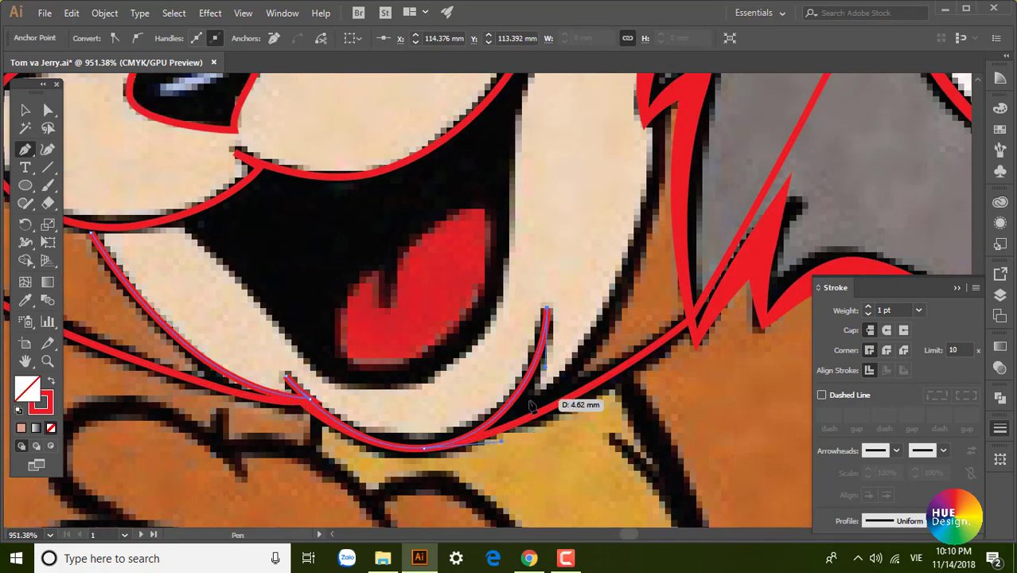
# Outline Jerry's open mouth along the lower face, upper lip and top corner.
pyautogui.moveTo(597, 247); pyautogui.dragTo(603, 164)
pyautogui.scroll(3, 603, 206)
pyautogui.click(642, 215)
pyautogui.click(512, 197)
pyautogui.scroll(-2, 518, 207)
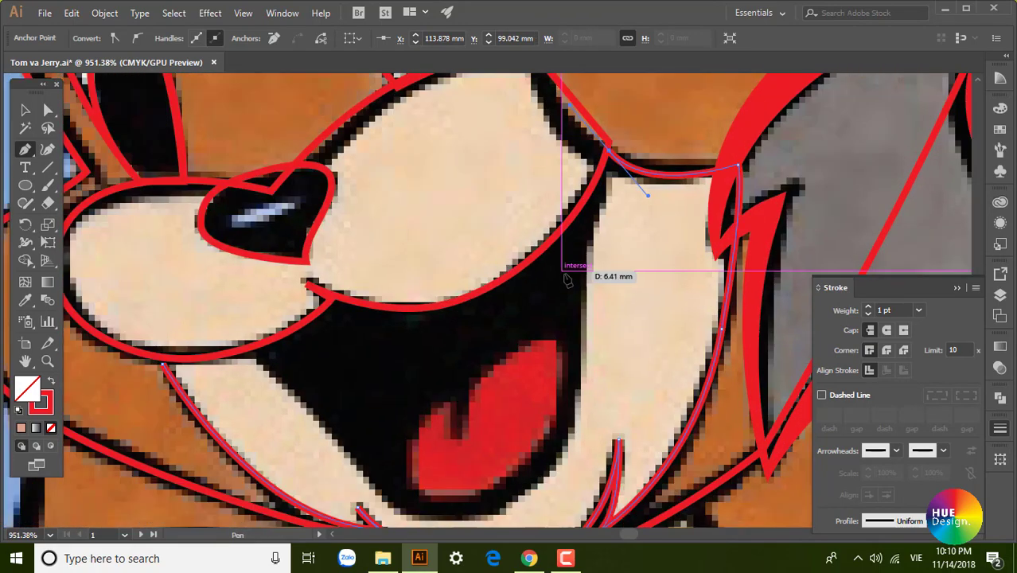
pyautogui.moveTo(567, 271); pyautogui.dragTo(347, 303)
pyautogui.scroll(-2, 454, 363)
pyautogui.moveTo(433, 450); pyautogui.dragTo(503, 435)
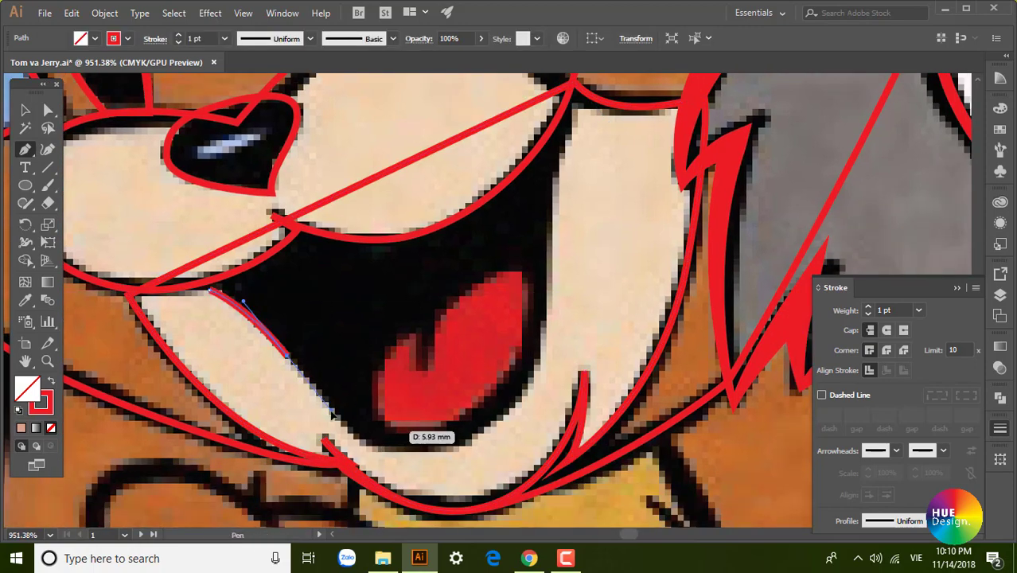
pyautogui.scroll(2, 555, 185)
pyautogui.click(551, 166)
pyautogui.moveTo(279, 307); pyautogui.dragTo(420, 332)
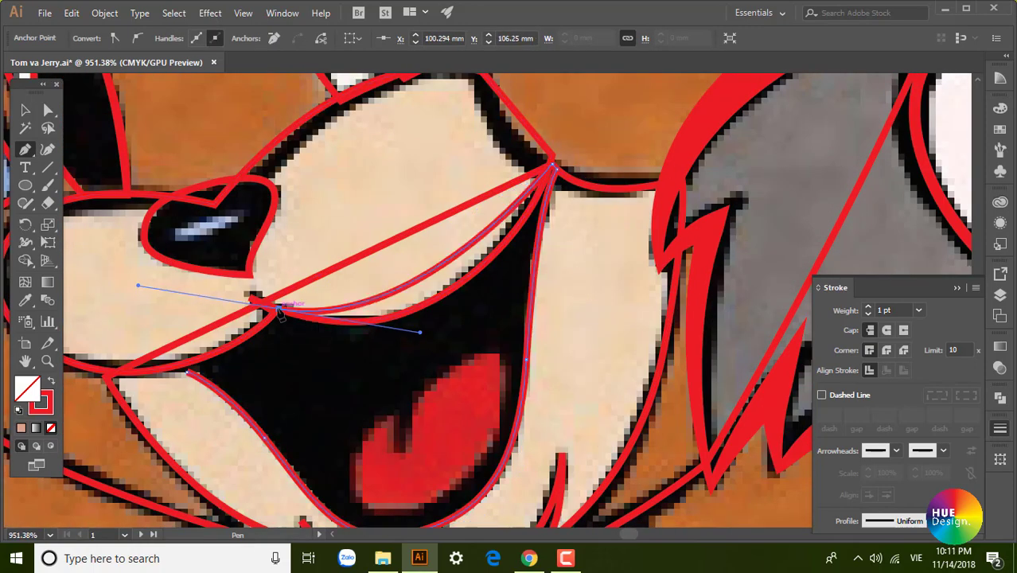
# Trace Jerry's tongue outline and the curved cheek line.
pyautogui.click(140, 367)
pyautogui.scroll(-2, 239, 374)
pyautogui.click(335, 358)
pyautogui.moveTo(334, 462); pyautogui.dragTo(335, 405)
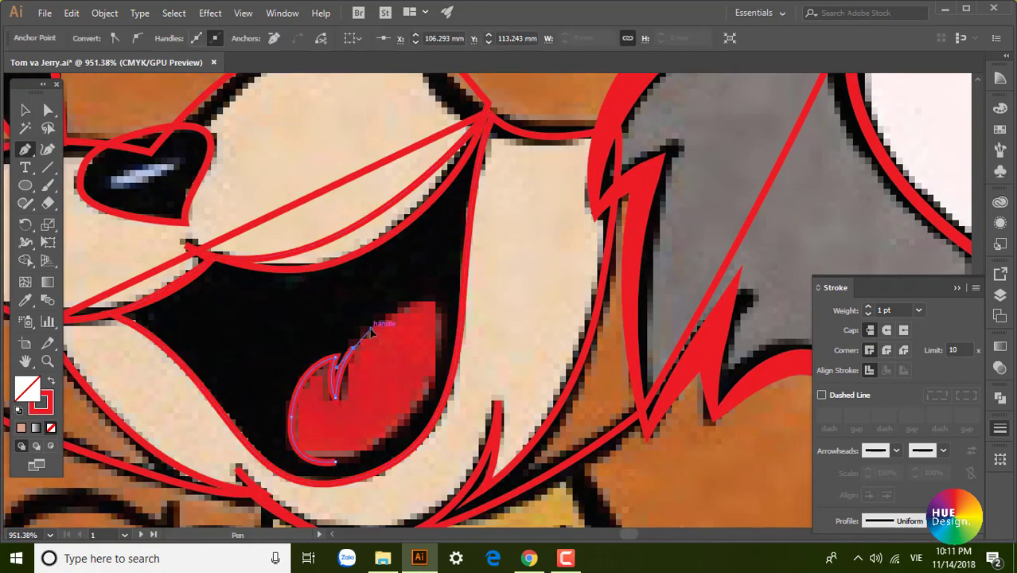
pyautogui.moveTo(372, 328)
pyautogui.mouseDown()
pyautogui.moveTo(466, 315)
pyautogui.moveTo(468, 412)
pyautogui.moveTo(512, 457)
pyautogui.moveTo(551, 395)
pyautogui.mouseUp()
pyautogui.scroll(-3, 466, 315)
pyautogui.scroll(3, 518, 318)
# Finish the cheek curve and trace the curved eyelid line above Jerry's left eye.
pyautogui.press('v')
pyautogui.click(517, 262)
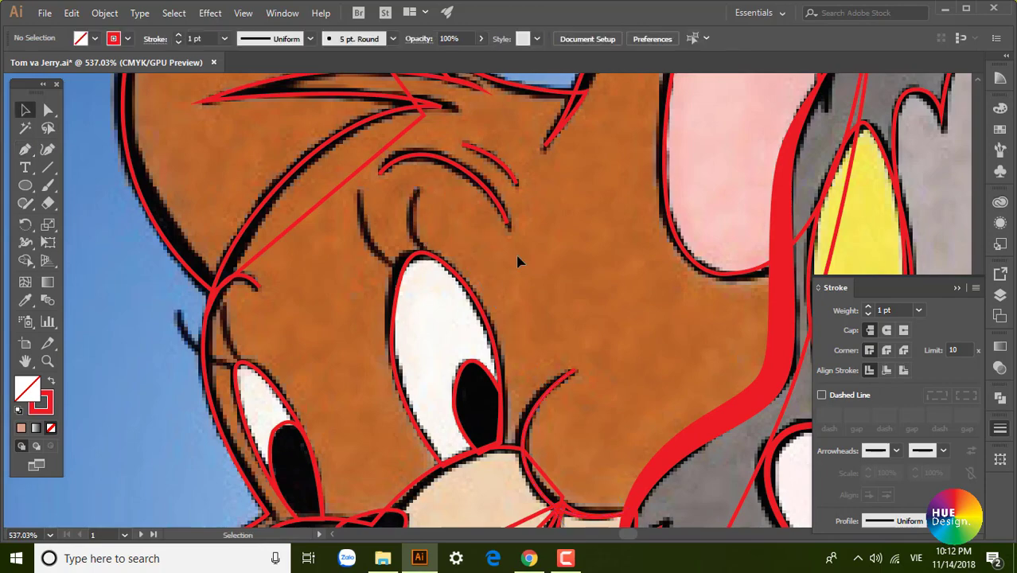
pyautogui.press('p')
pyautogui.click(359, 191)
pyautogui.moveTo(404, 263); pyautogui.dragTo(454, 303)
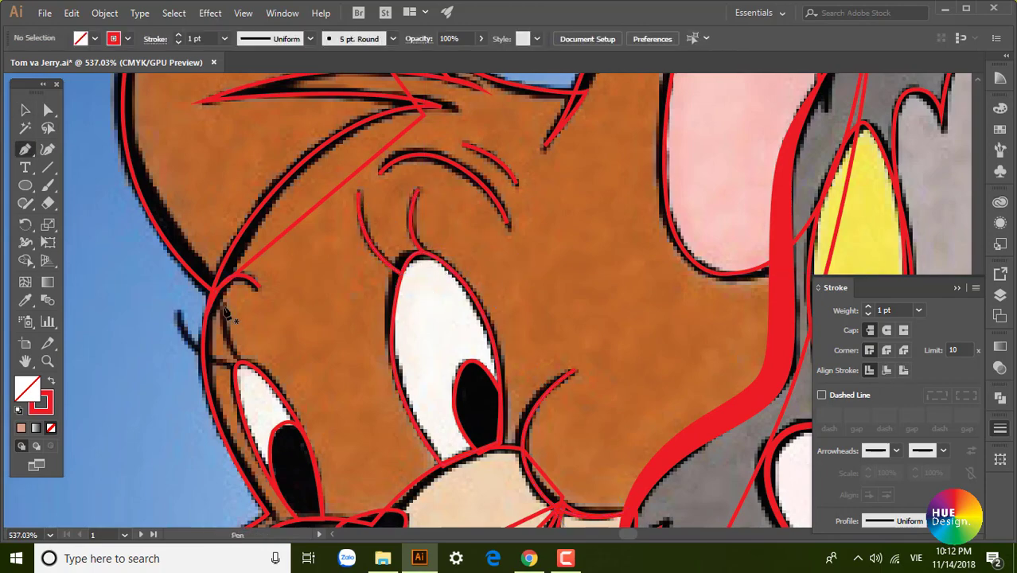
pyautogui.press('v')
# Draw a thin ellipse as the nose highlight and tilt it counter-clockwise.
pyautogui.scroll(-2, 265, 397)
pyautogui.scroll(2, 419, 318)
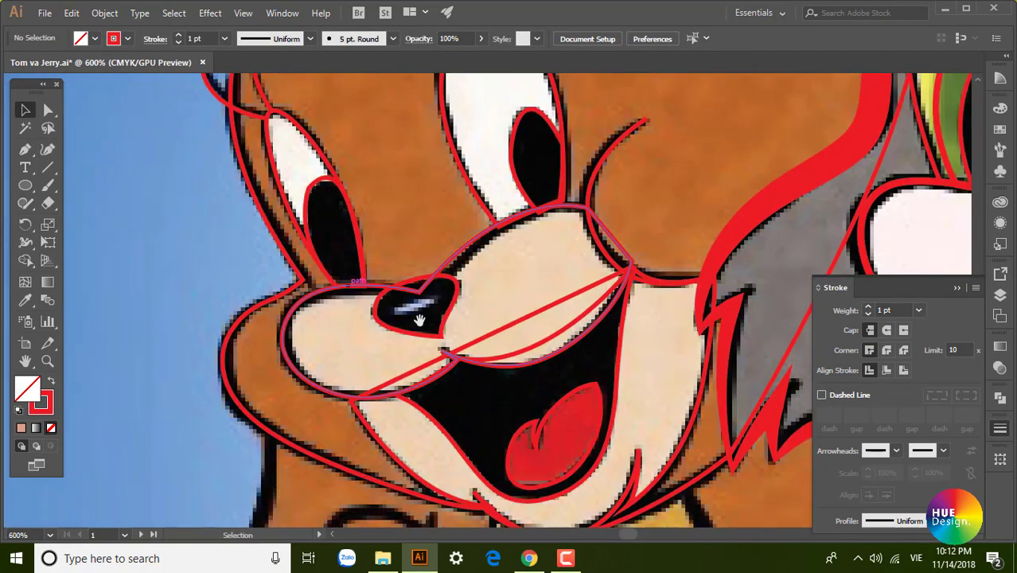
pyautogui.press('l')
pyautogui.moveTo(164, 275); pyautogui.dragTo(397, 296)
pyautogui.press('v')
pyautogui.scroll(2, 398, 296)
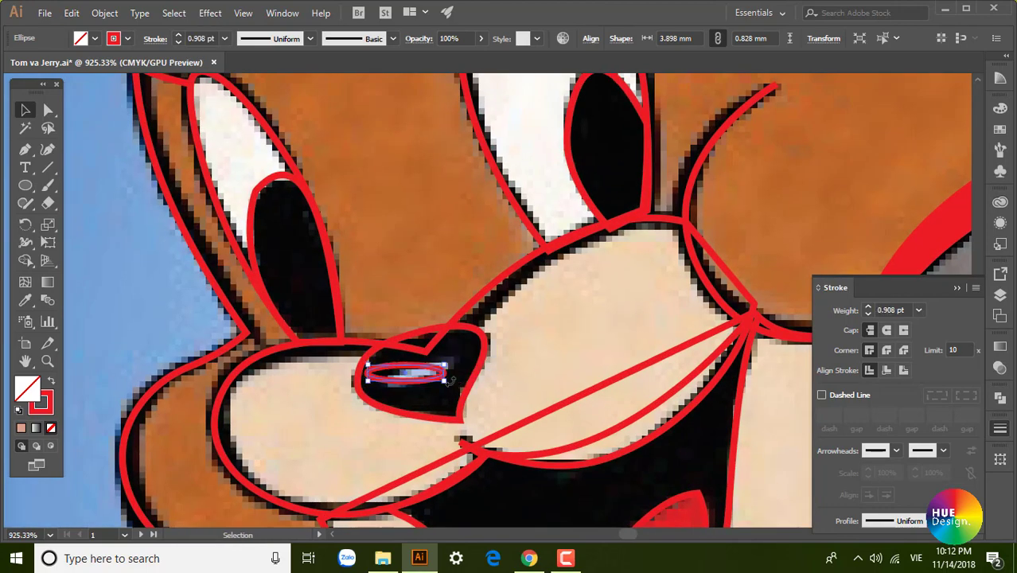
pyautogui.moveTo(449, 380); pyautogui.dragTo(452, 374)
pyautogui.scroll(-4, 492, 384)
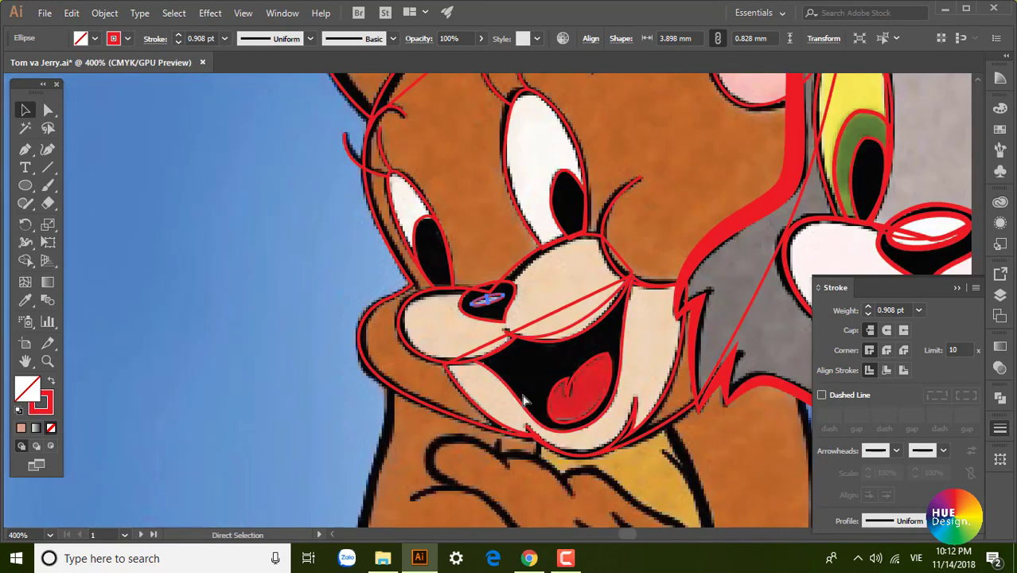
pyautogui.scroll(-2, 405, 361)
pyautogui.click(296, 313)
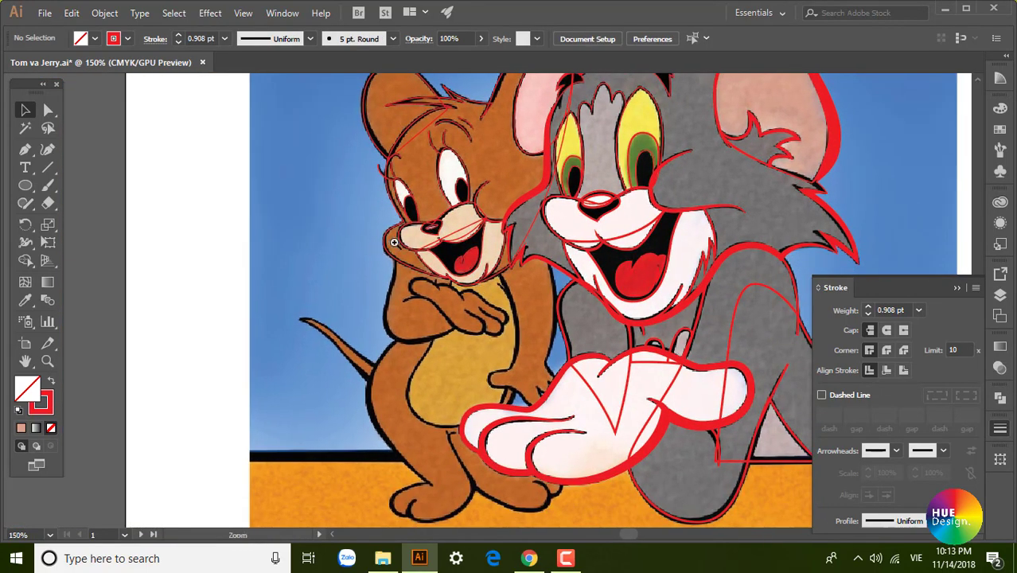
pyautogui.scroll(3, 464, 333)
# Marquee-select all of Jerry's traced face paths and group them together.
pyautogui.moveTo(464, 333); pyautogui.dragTo(426, 444)
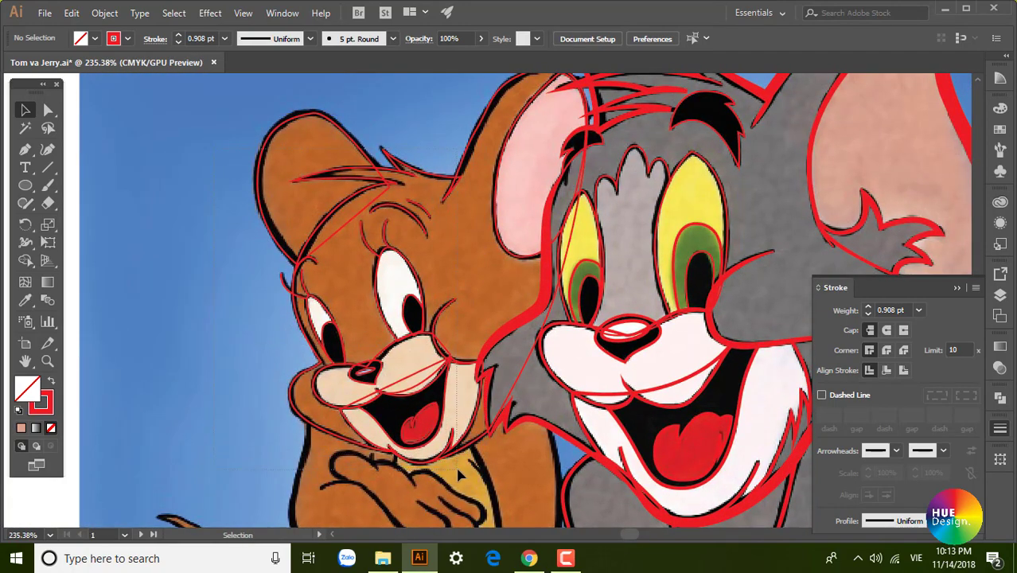
pyautogui.moveTo(449, 462); pyautogui.dragTo(457, 383)
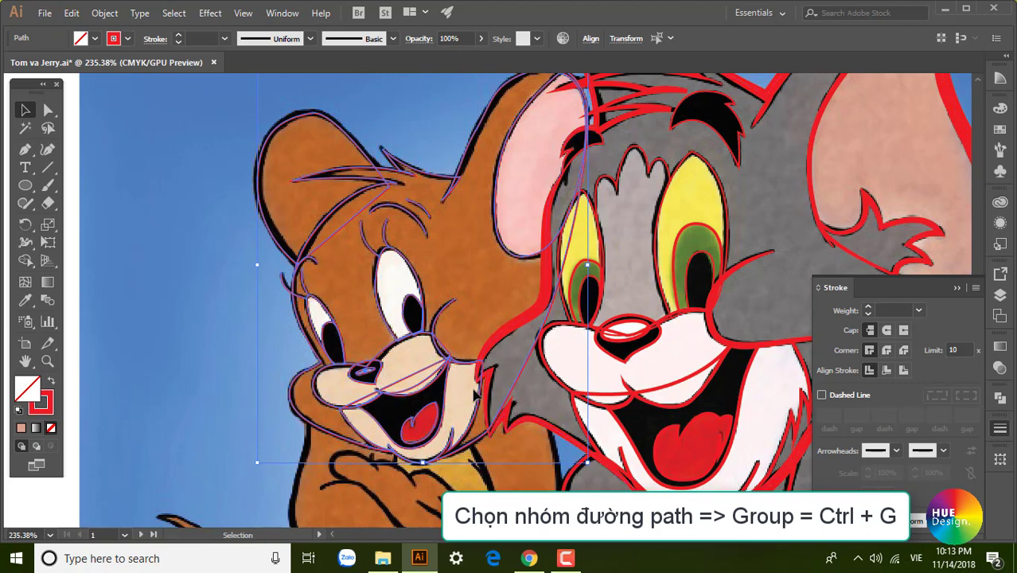
pyautogui.hotkey('ctrl', 'shift', 'a')
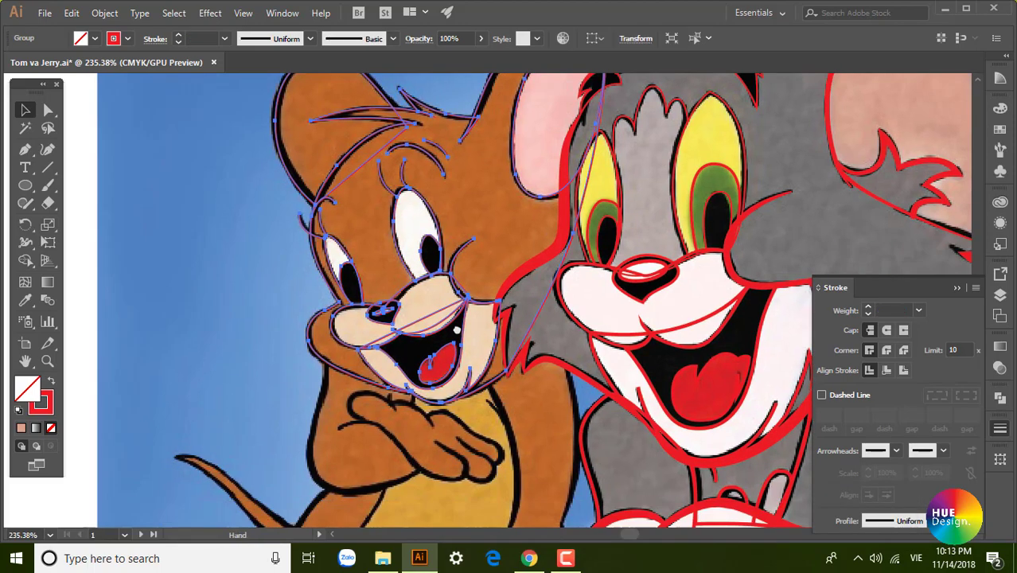
pyautogui.moveTo(318, 502)
pyautogui.mouseDown()
pyautogui.moveTo(353, 342)
pyautogui.moveTo(289, 181)
pyautogui.mouseUp()
# Start a red path down Jerry's back and along his folded arm.
pyautogui.click(263, 205)
pyautogui.click(339, 230)
pyautogui.click(373, 213)
pyautogui.moveTo(391, 210); pyautogui.dragTo(341, 322)
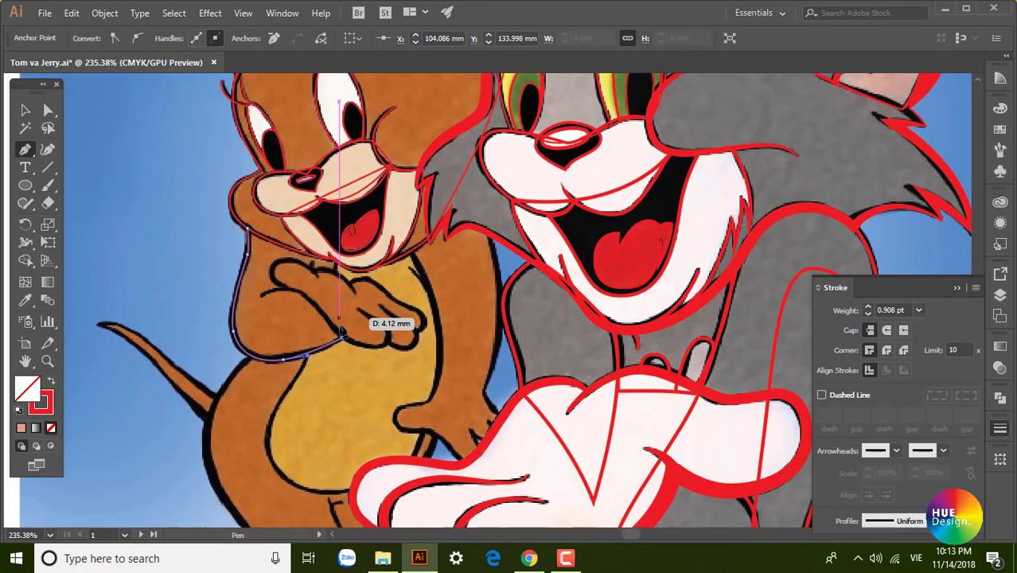
pyautogui.scroll(1, 271, 299)
pyautogui.scroll(2, 269, 318)
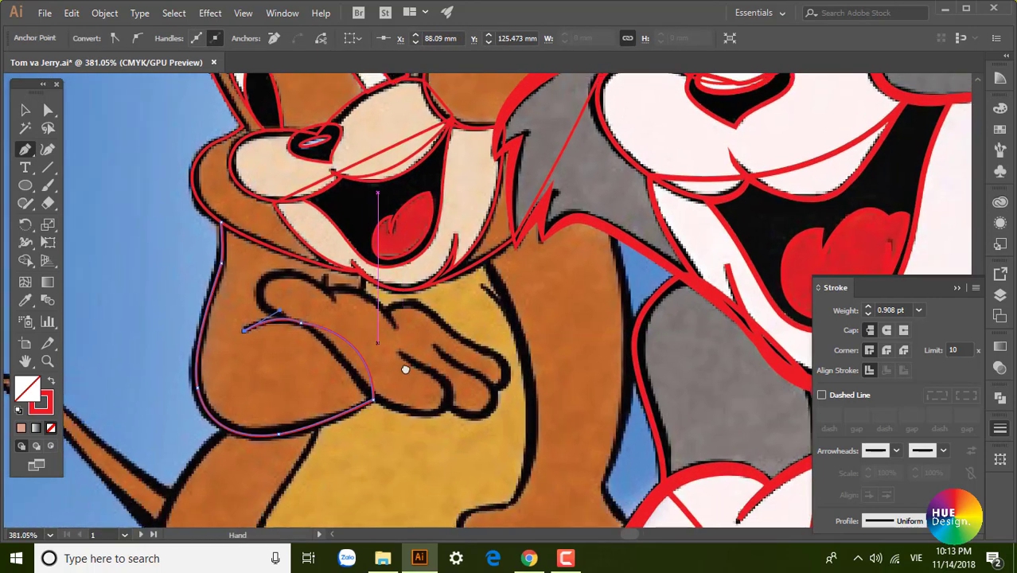
pyautogui.scroll(1, 270, 263)
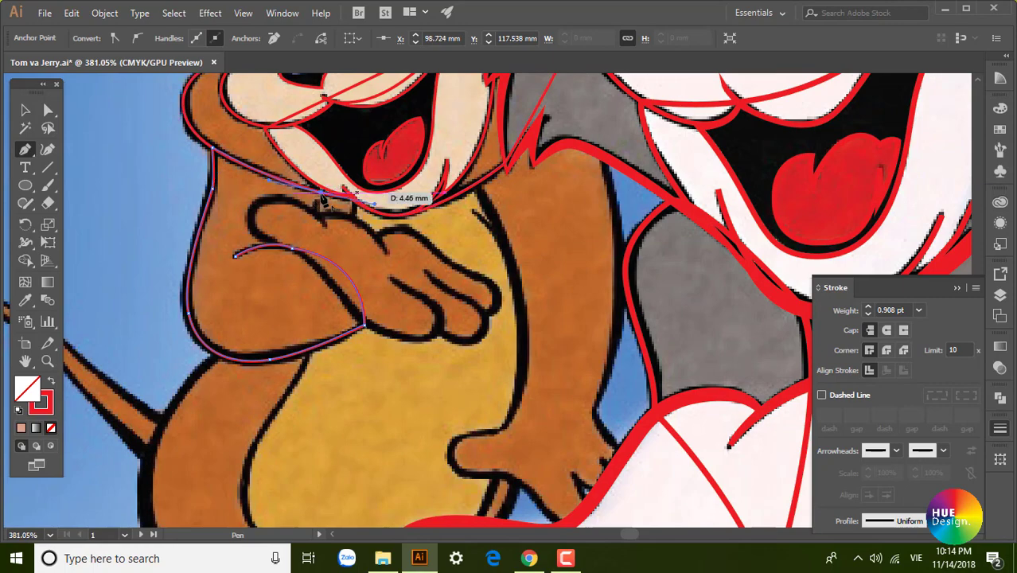
pyautogui.scroll(-1, 386, 220)
pyautogui.scroll(-1, 370, 224)
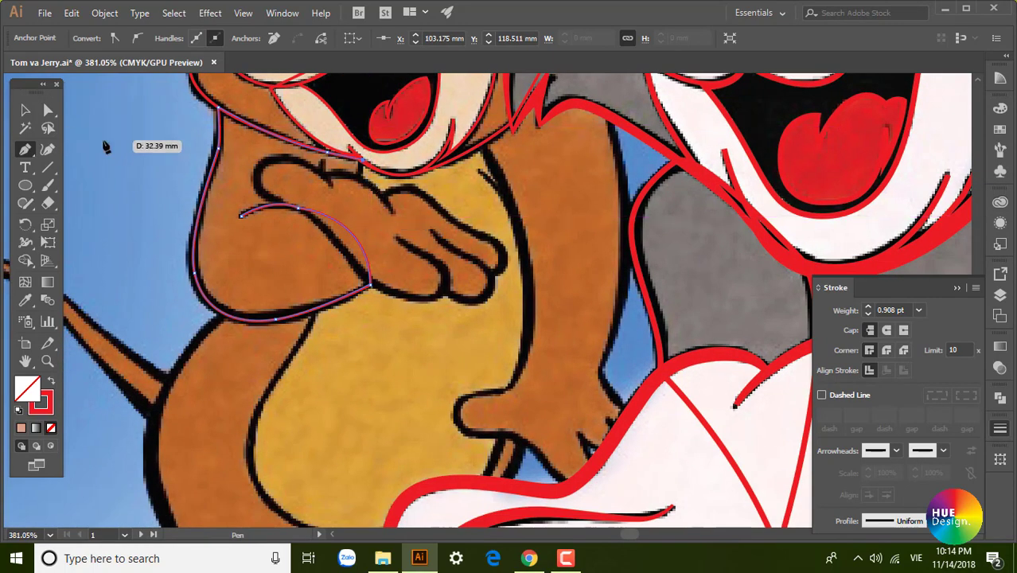
pyautogui.scroll(-2, 325, 234)
pyautogui.scroll(-6, 239, 277)
pyautogui.scroll(-4, 204, 320)
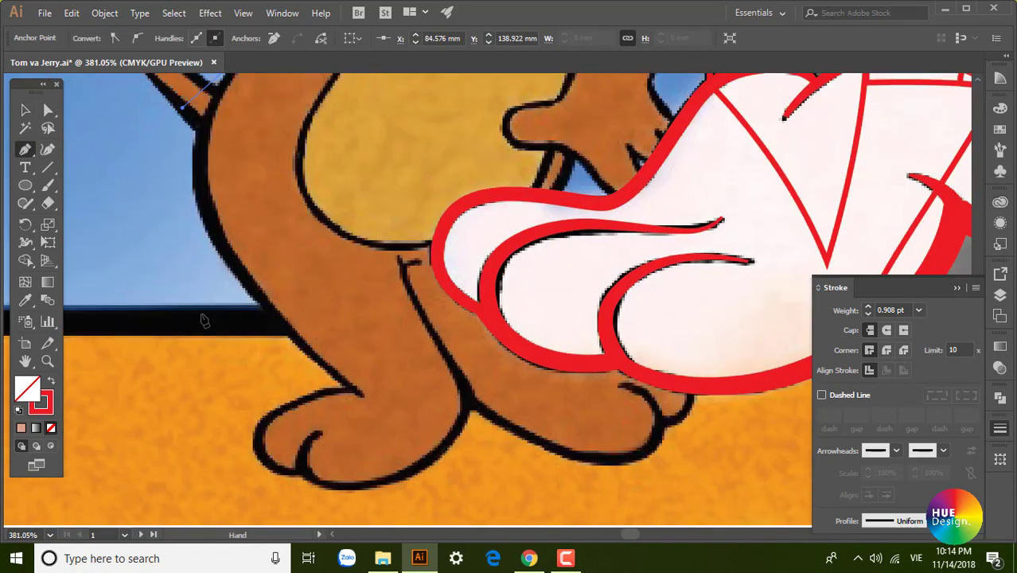
pyautogui.scroll(-5, 204, 320)
pyautogui.scroll(-3, 431, 375)
# Extend the outline around Jerry's leg, the bottom of his foot and up its back.
pyautogui.click(397, 371)
pyautogui.scroll(2, 397, 358)
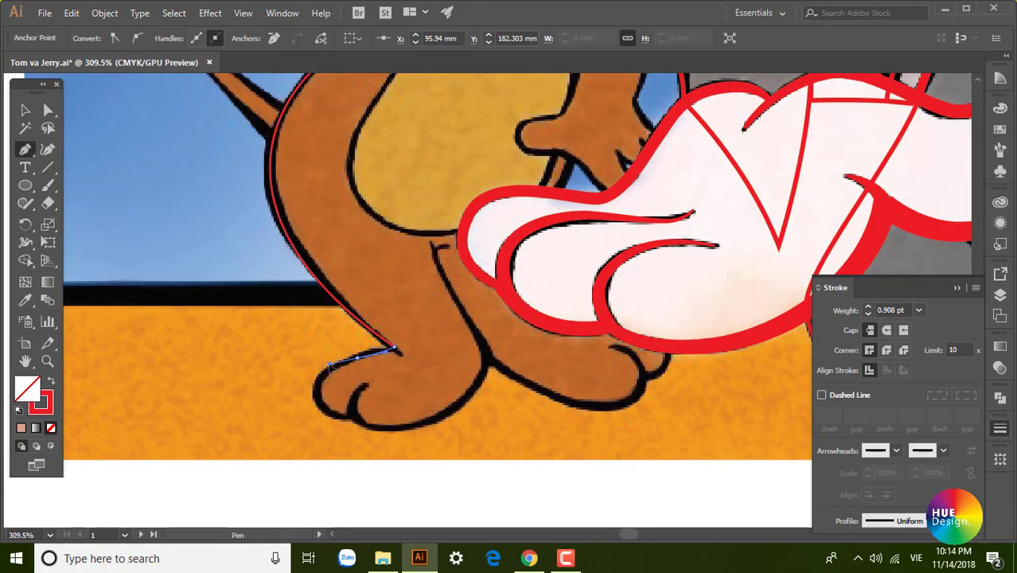
pyautogui.scroll(2, 356, 425)
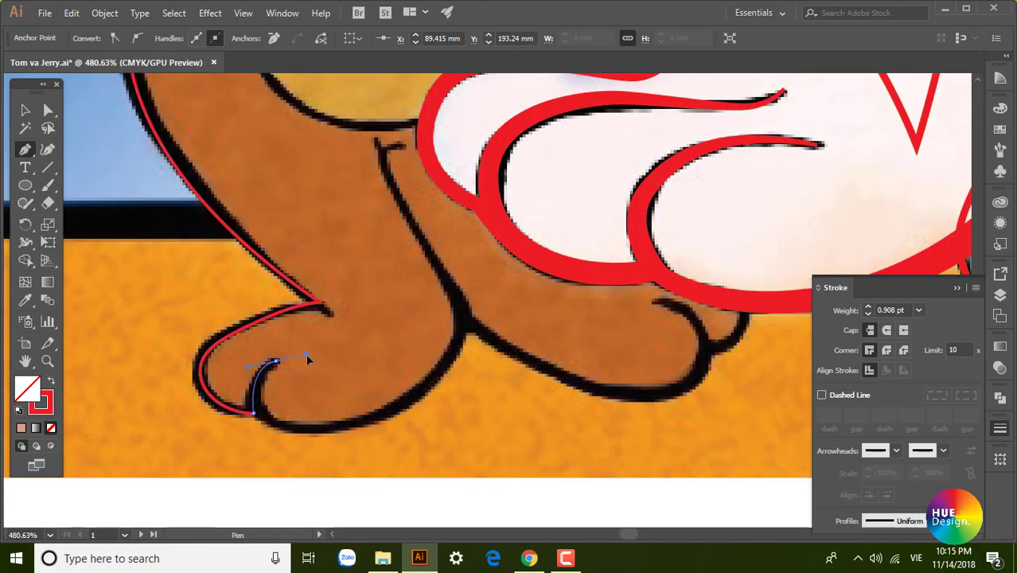
pyautogui.moveTo(316, 434); pyautogui.dragTo(362, 427)
pyautogui.scroll(1, 403, 367)
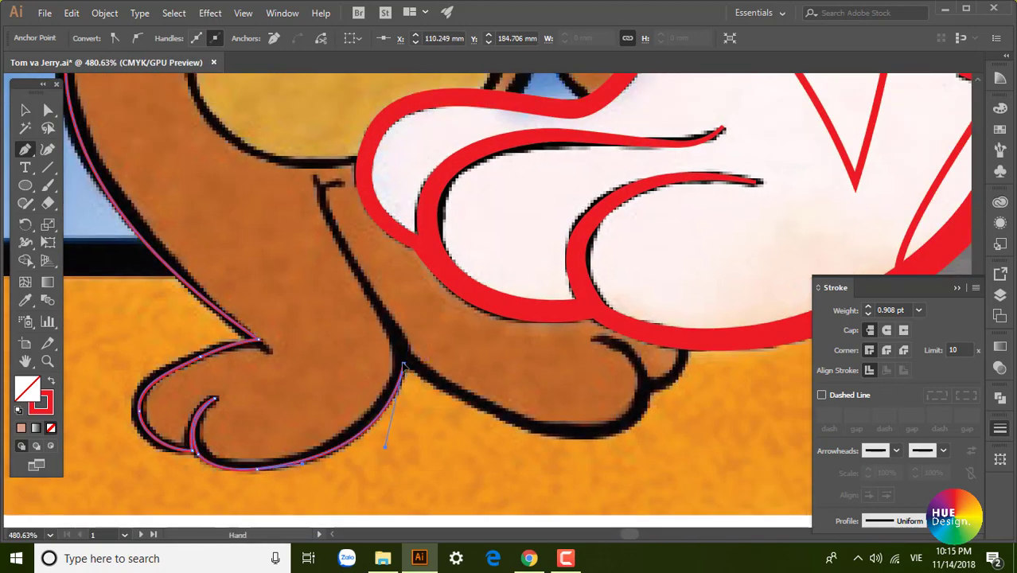
pyautogui.moveTo(403, 366)
pyautogui.mouseDown()
pyautogui.moveTo(360, 416)
pyautogui.moveTo(342, 357)
pyautogui.mouseUp()
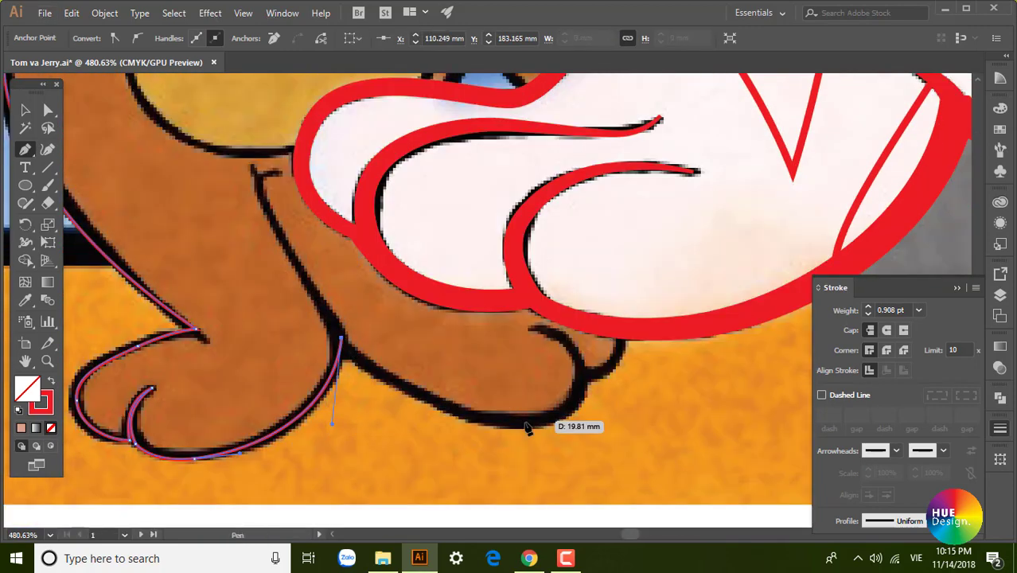
pyautogui.moveTo(590, 420); pyautogui.dragTo(657, 421)
pyautogui.moveTo(621, 330); pyautogui.dragTo(625, 378)
# Zoom out to see Jerry and Tom, then end the leg outline path.
pyautogui.moveTo(581, 294); pyautogui.dragTo(585, 391)
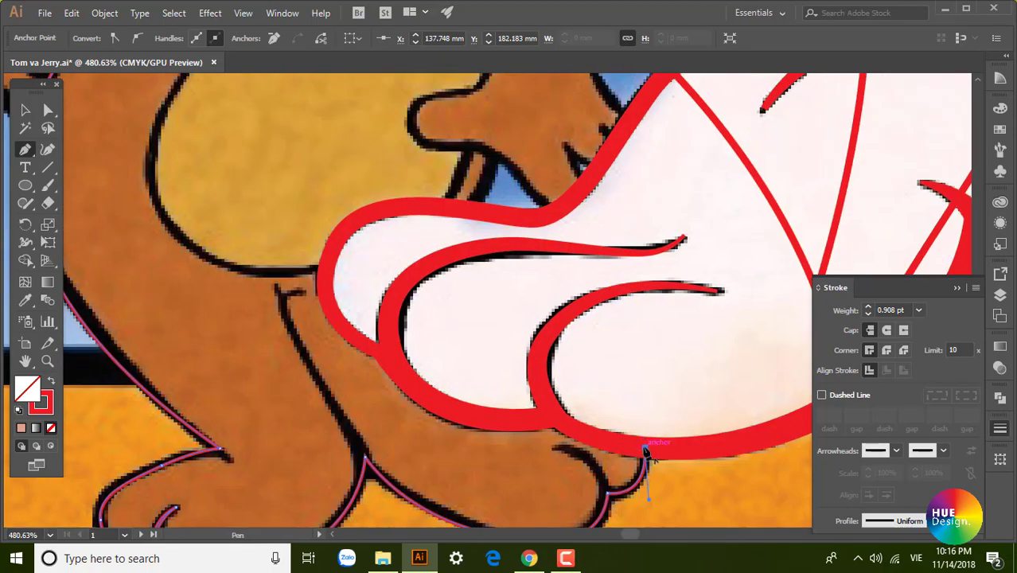
pyautogui.hotkey('ctrl', '-')
pyautogui.hotkey('ctrl', '-')
pyautogui.hotkey('ctrl', '-')
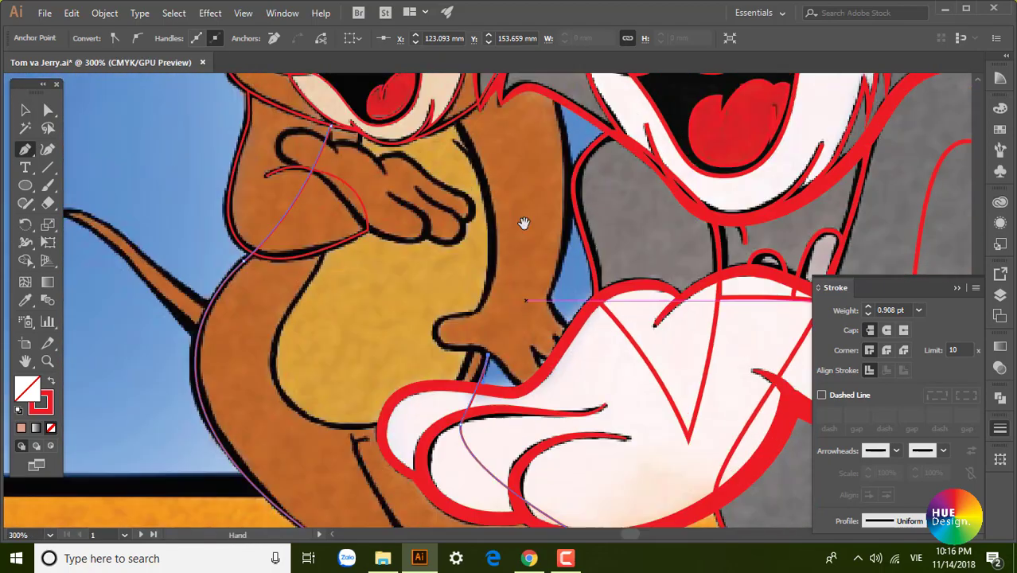
pyautogui.keyDown('ctrl'); pyautogui.click(506, 200); pyautogui.keyUp('ctrl')
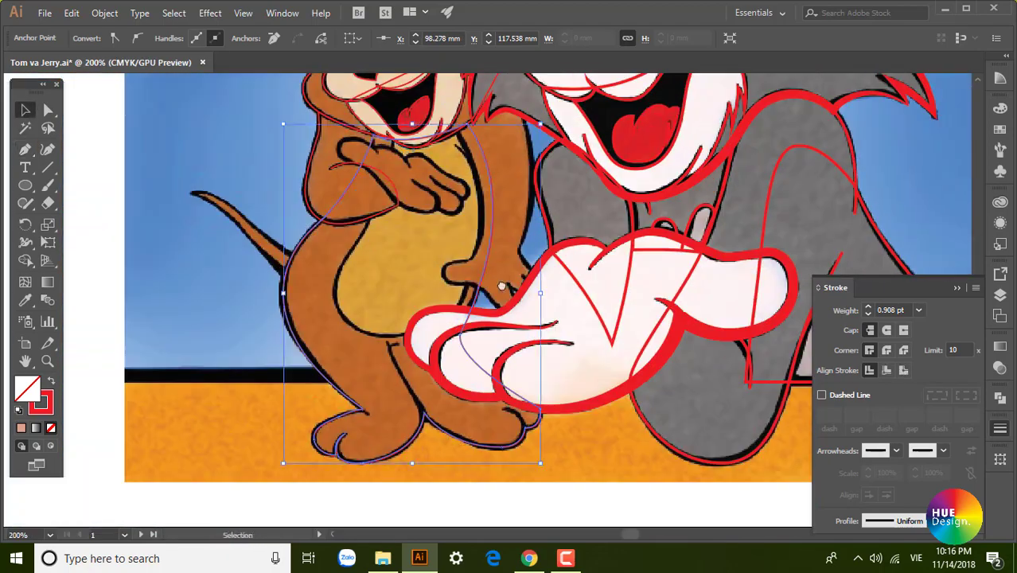
pyautogui.scroll(3, 491, 414)
# Pen-trace a red path along Jerry's front leg and up his belly toward the chest.
pyautogui.keyDown('ctrl'); pyautogui.click(455, 363); pyautogui.keyUp('ctrl')
pyautogui.moveTo(446, 375); pyautogui.dragTo(550, 426)
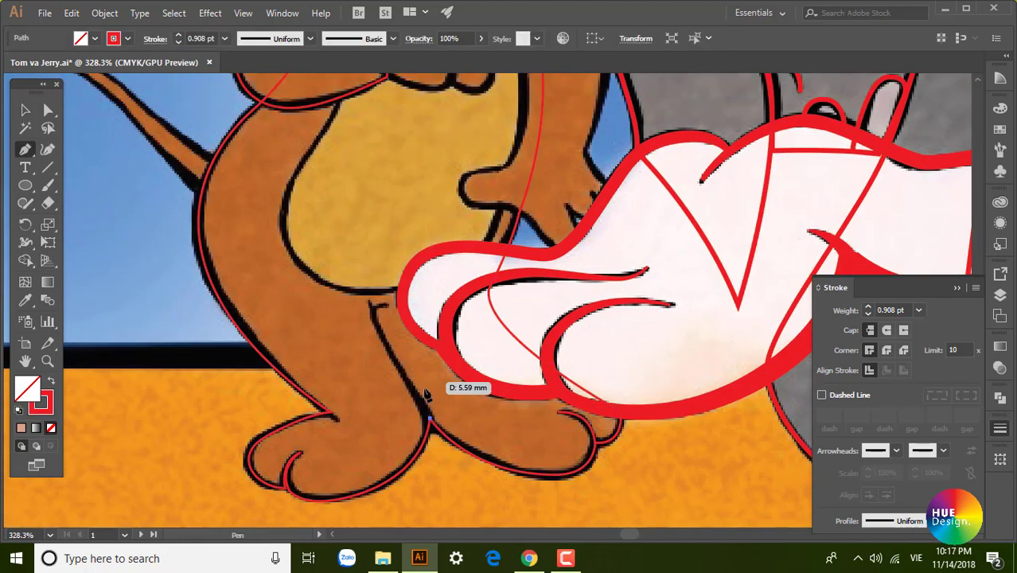
pyautogui.moveTo(407, 381); pyautogui.dragTo(424, 391)
pyautogui.click(375, 302)
pyautogui.scroll(5, 350, 278)
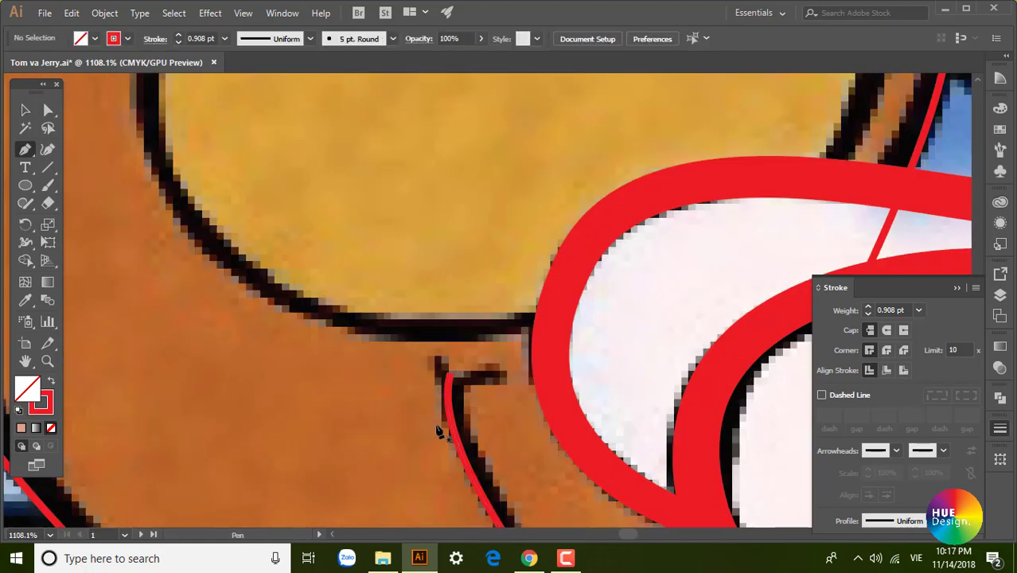
pyautogui.keyDown('ctrl'); pyautogui.click(518, 423); pyautogui.keyUp('ctrl')
pyautogui.scroll(-5, 552, 325)
pyautogui.click(382, 358)
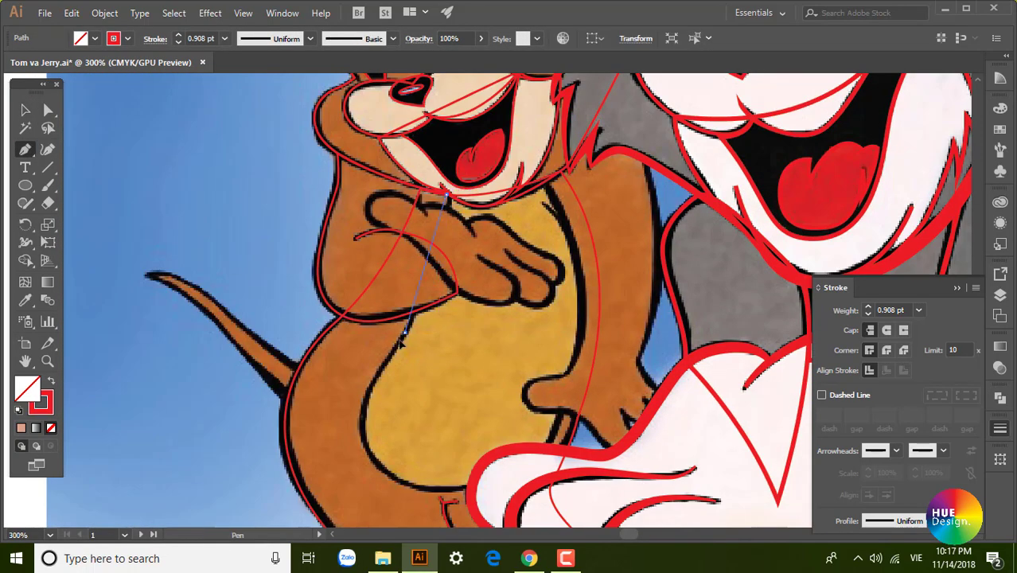
pyautogui.moveTo(417, 490); pyautogui.dragTo(484, 507)
pyautogui.moveTo(545, 181); pyautogui.dragTo(442, 227)
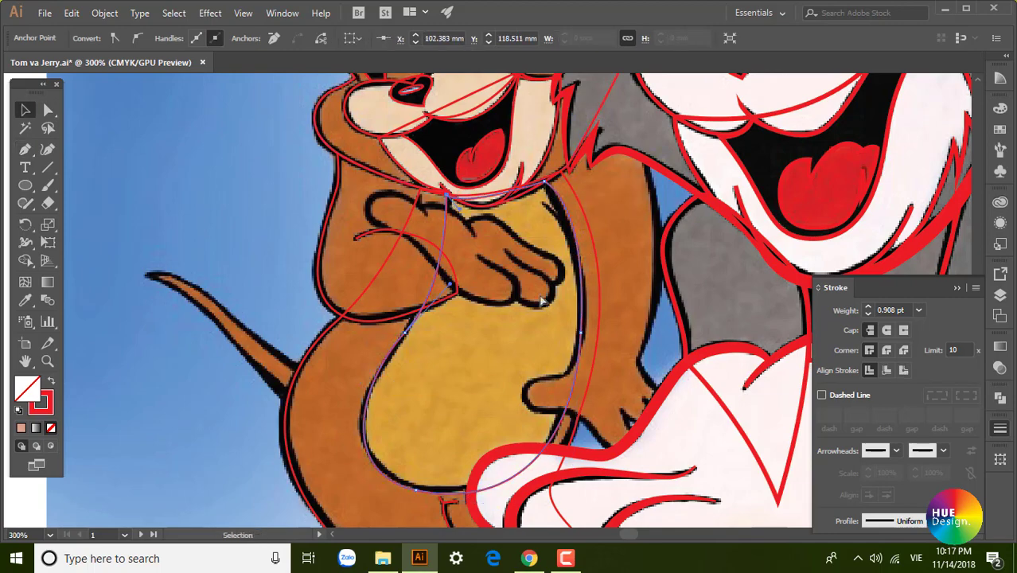
pyautogui.keyDown('ctrl'); pyautogui.click(585, 374); pyautogui.keyUp('ctrl')
# Trace a curved path around Jerry's lower hand beside Tom's glove, with a pointed corner beneath it.
pyautogui.moveTo(564, 407); pyautogui.dragTo(570, 414)
pyautogui.scroll(3, 570, 414)
pyautogui.scroll(2, 570, 414)
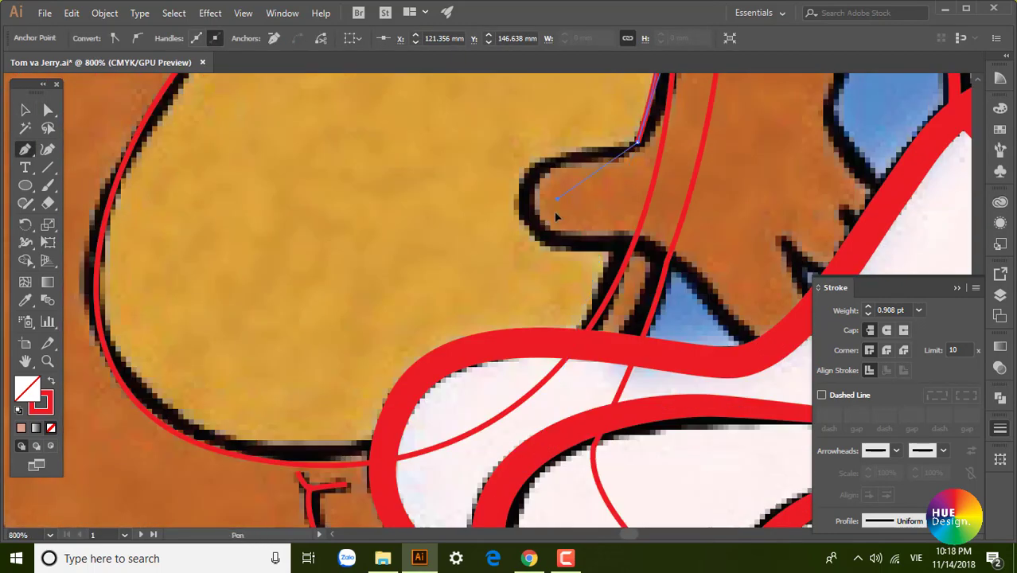
pyautogui.moveTo(655, 233); pyautogui.dragTo(607, 250)
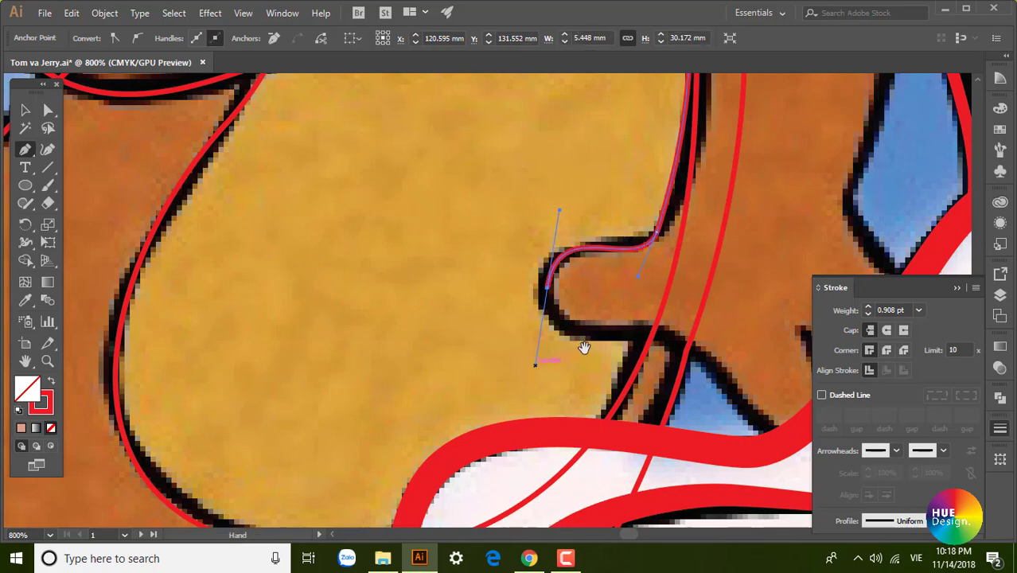
pyautogui.moveTo(584, 346); pyautogui.dragTo(365, 282)
pyautogui.moveTo(578, 383); pyautogui.dragTo(587, 382)
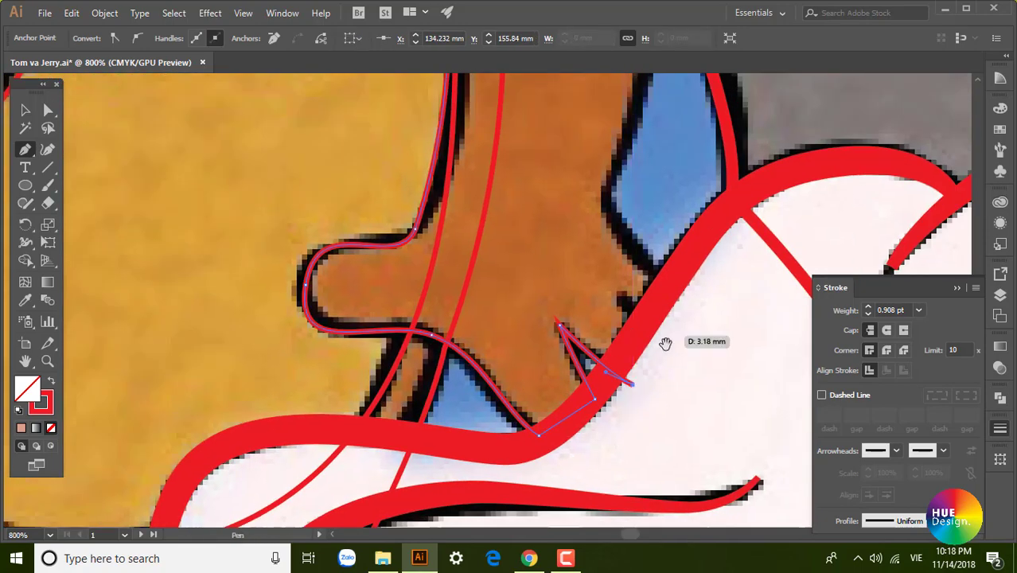
pyautogui.moveTo(575, 242); pyautogui.dragTo(637, 290)
pyautogui.scroll(-2, 494, 276)
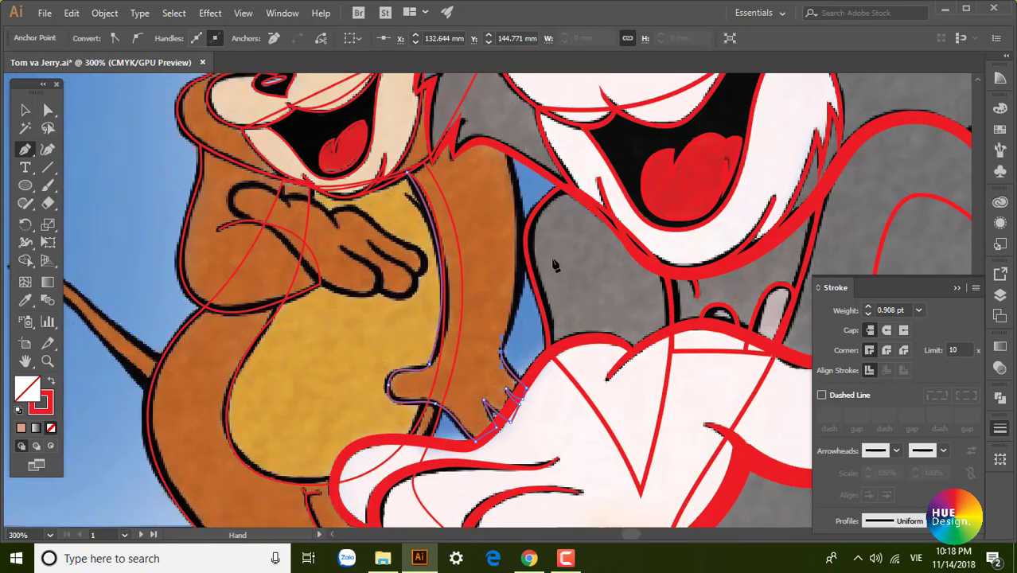
pyautogui.scroll(-1, 495, 276)
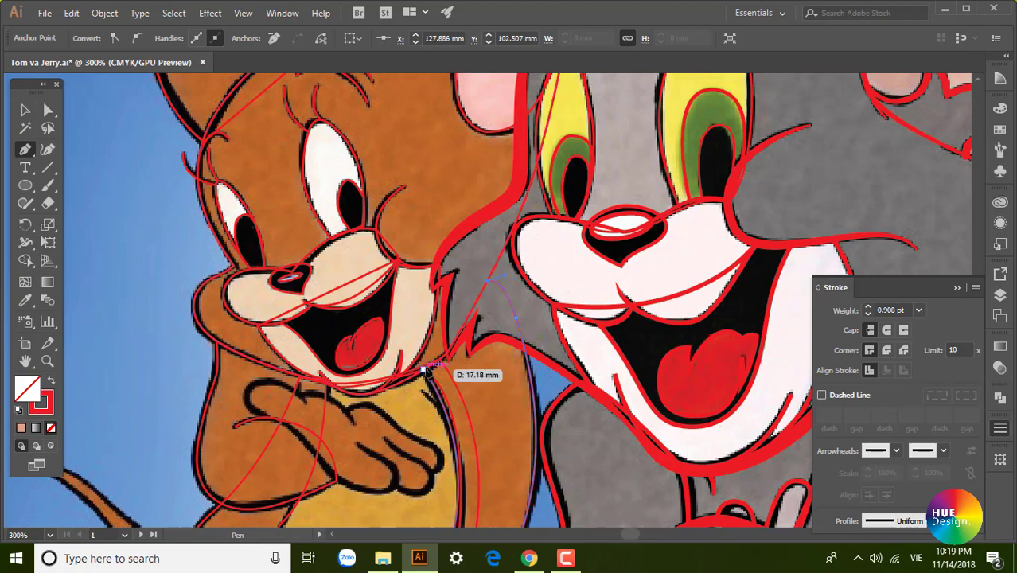
# Pen-trace the outline of Jerry's folded paw, including its lower and top edges.
pyautogui.moveTo(426, 370); pyautogui.dragTo(583, 345)
pyautogui.scroll(2, 583, 345)
pyautogui.moveTo(477, 249); pyautogui.dragTo(368, 256)
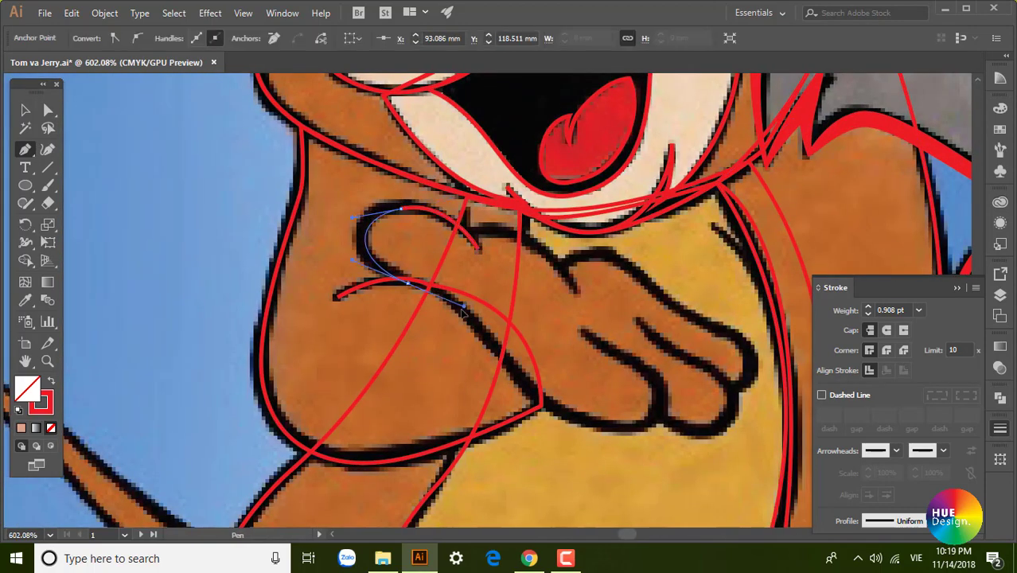
pyautogui.moveTo(659, 412); pyautogui.dragTo(734, 393)
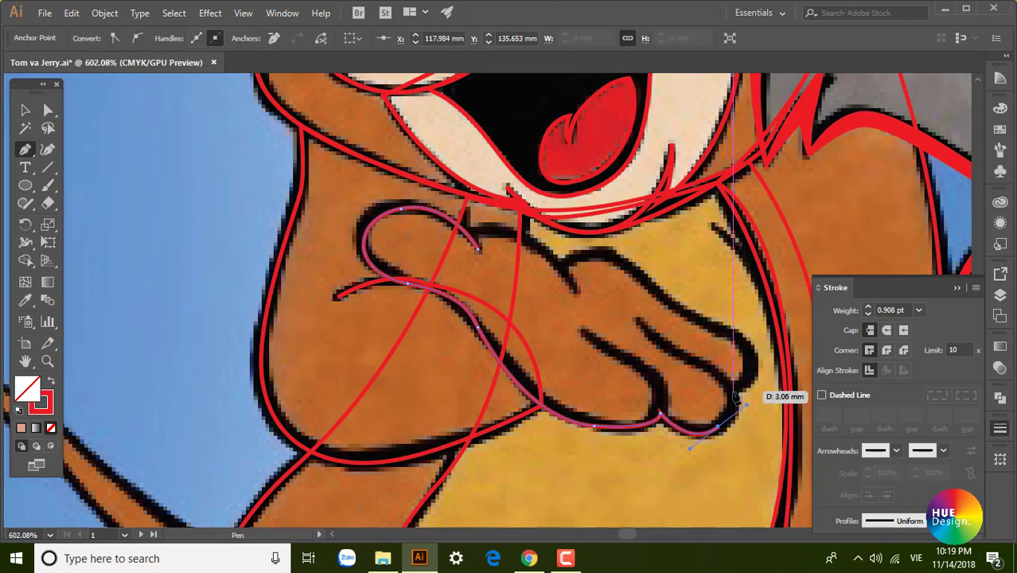
pyautogui.scroll(2, 716, 432)
pyautogui.moveTo(748, 430); pyautogui.dragTo(684, 408)
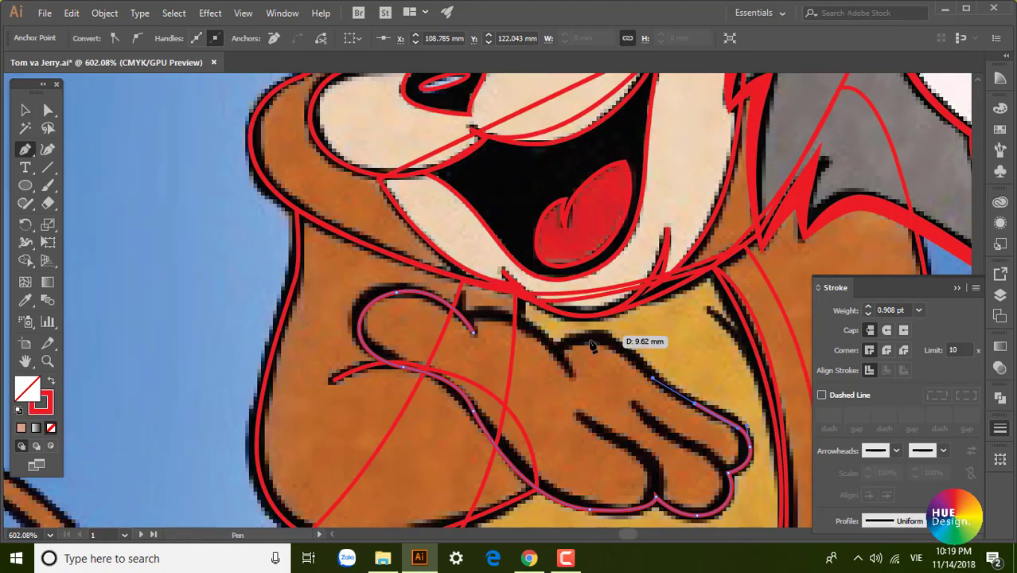
pyautogui.moveTo(593, 345); pyautogui.dragTo(518, 307)
pyautogui.moveTo(554, 346); pyautogui.dragTo(580, 348)
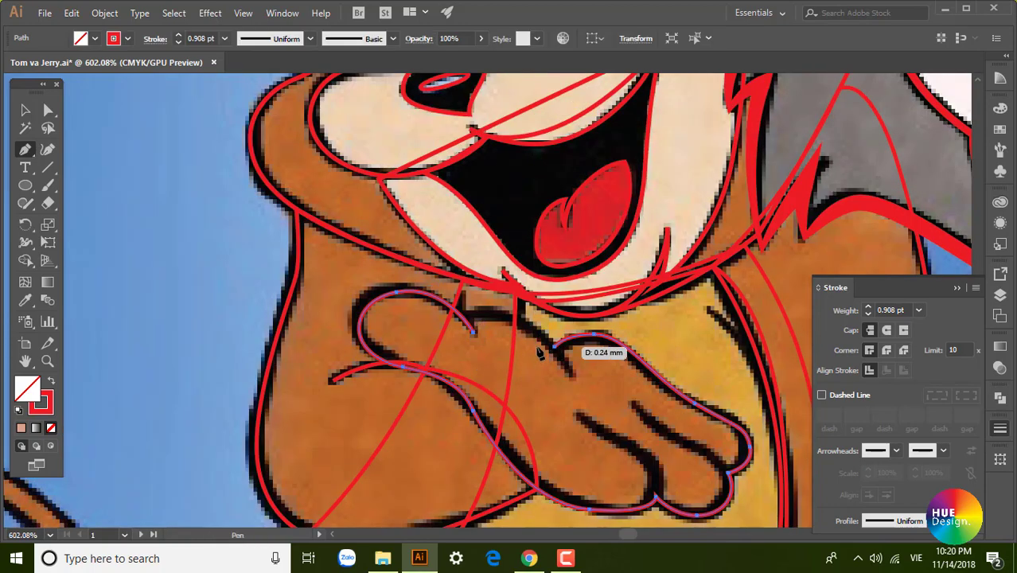
pyautogui.keyDown('ctrl'); pyautogui.click(585, 398); pyautogui.keyUp('ctrl')
# Draw the line between the paw's fingers and a path along Jerry's tail.
pyautogui.moveTo(699, 458); pyautogui.dragTo(729, 478)
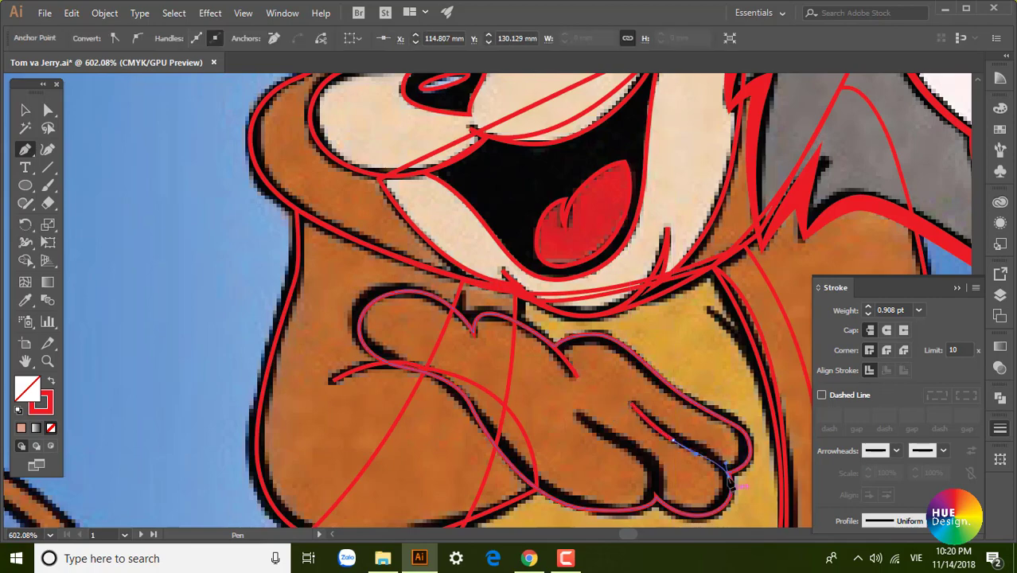
pyautogui.scroll(-5, 631, 459)
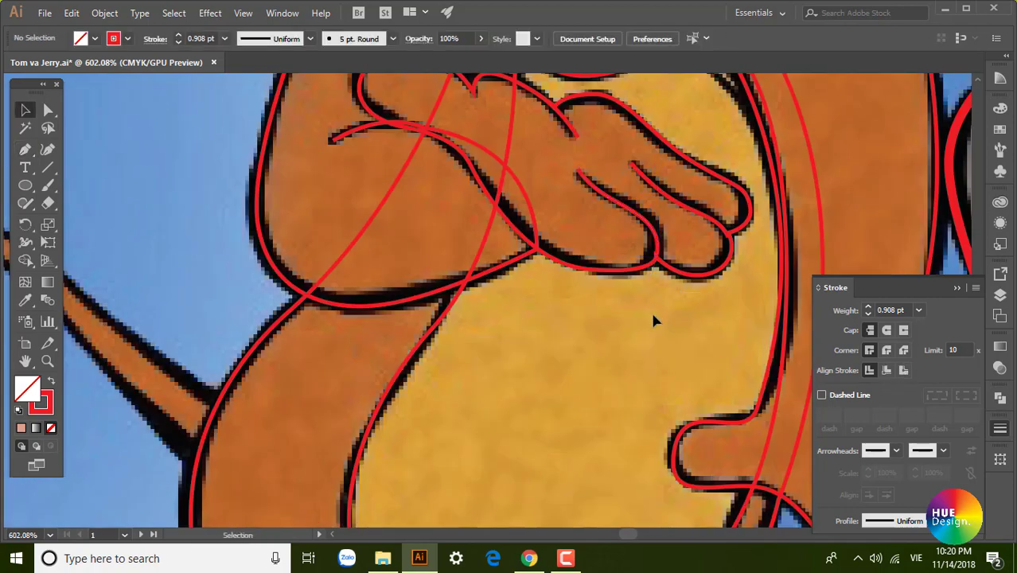
pyautogui.hotkey('ctrl', '-')
pyautogui.scroll(-3, 539, 319)
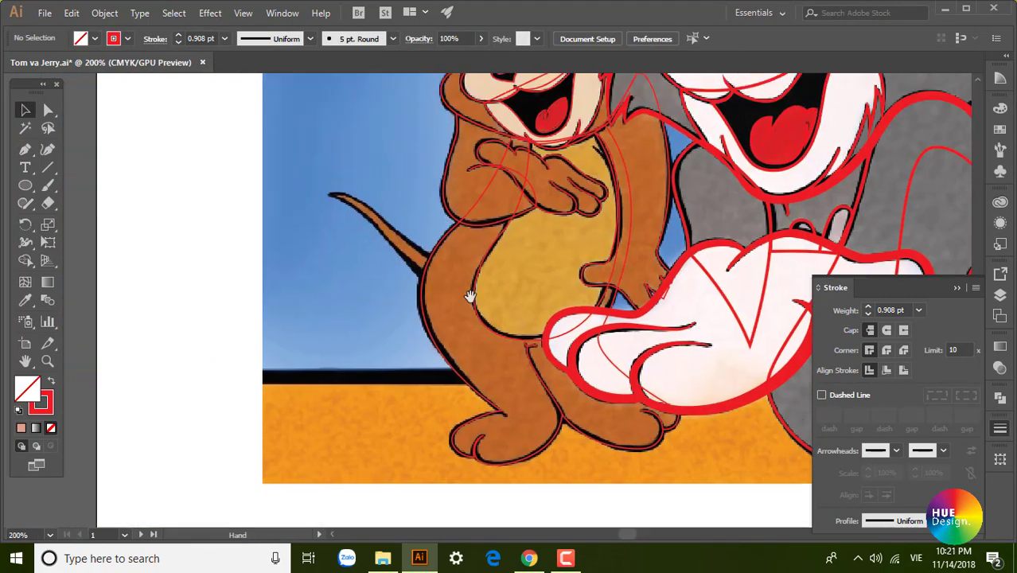
pyautogui.scroll(3, 461, 303)
pyautogui.press('p')
pyautogui.moveTo(331, 238); pyautogui.dragTo(267, 246)
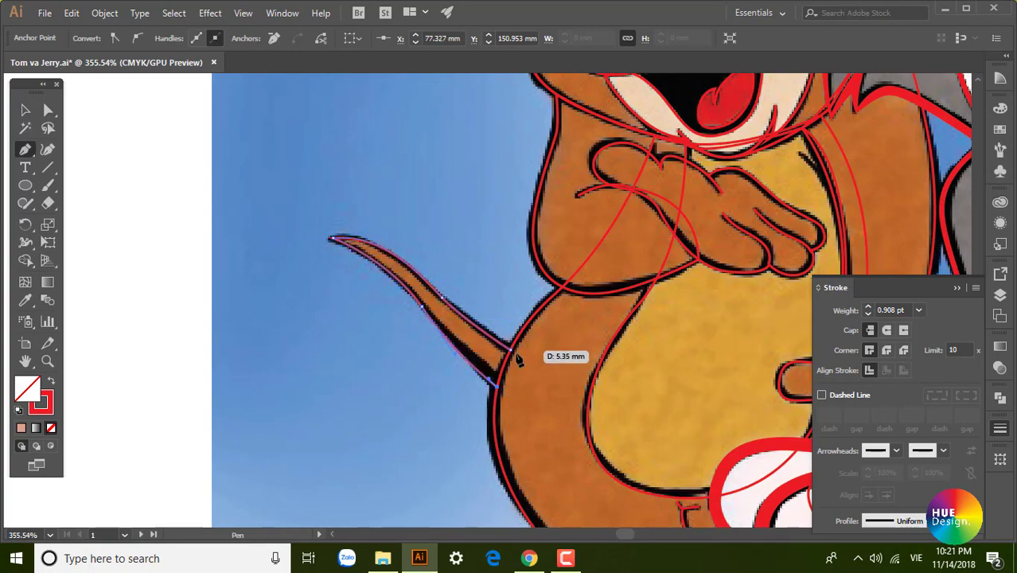
pyautogui.press('v')
# Group all the traced red outlines together.
pyautogui.scroll(-3, 601, 316)
pyautogui.scroll(-4, 601, 316)
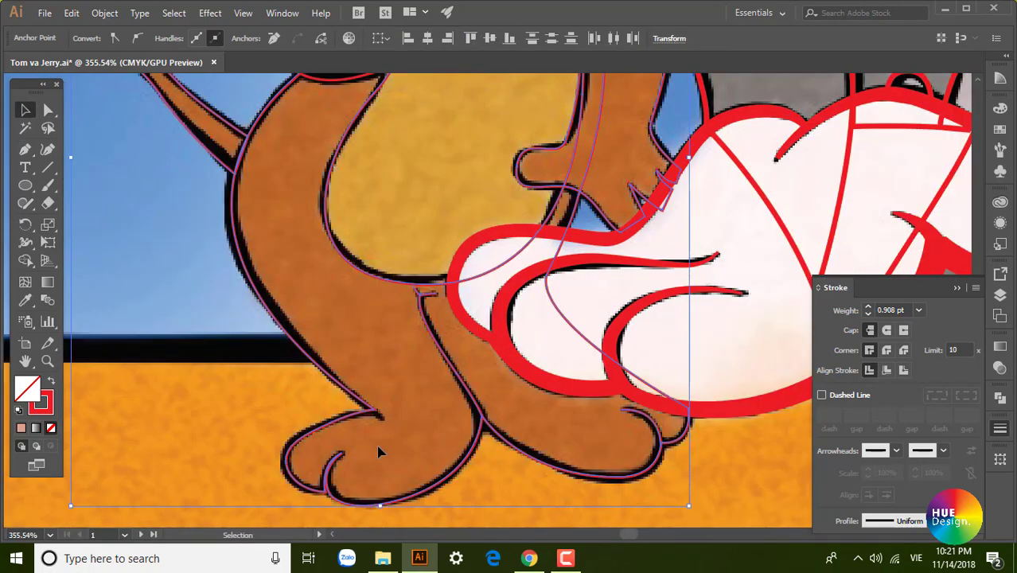
pyautogui.scroll(5, 379, 452)
pyautogui.hotkey('ctrl', '1')
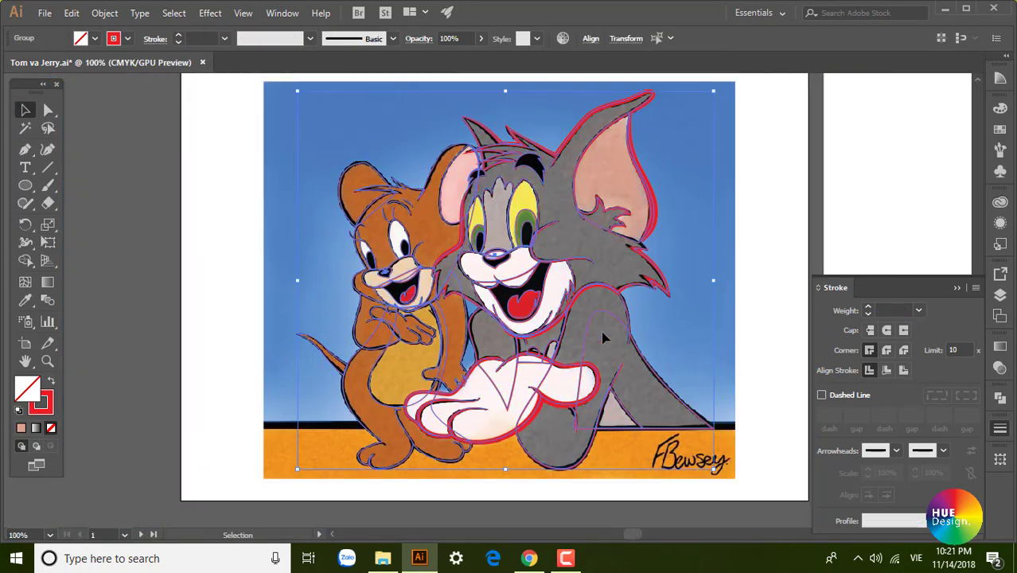
pyautogui.scroll(3, 379, 201)
pyautogui.scroll(3, 378, 201)
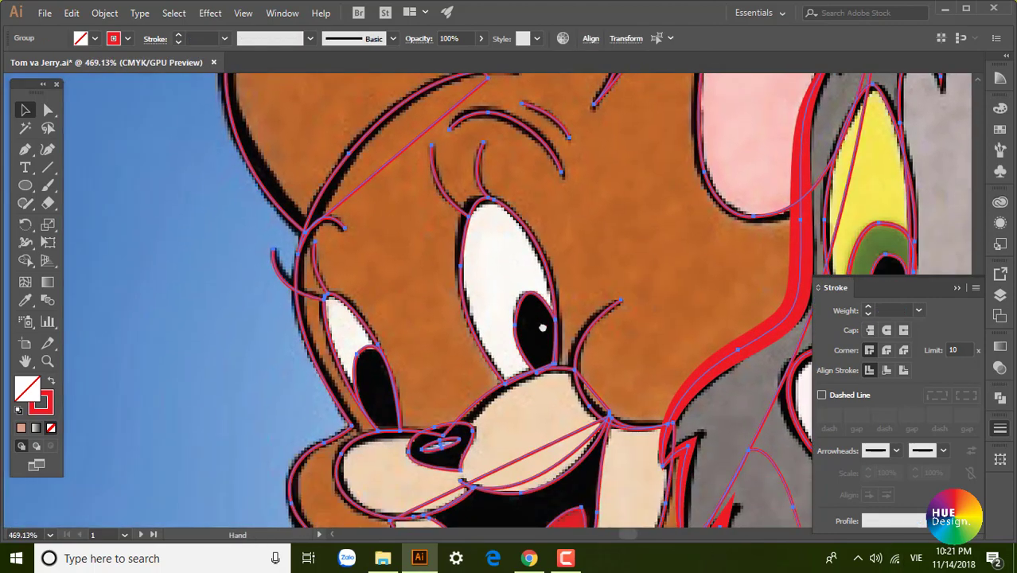
# Add width points to Jerry's ear outlines so they swell and taper.
pyautogui.moveTo(469, 261); pyautogui.dragTo(526, 394)
pyautogui.click(265, 351)
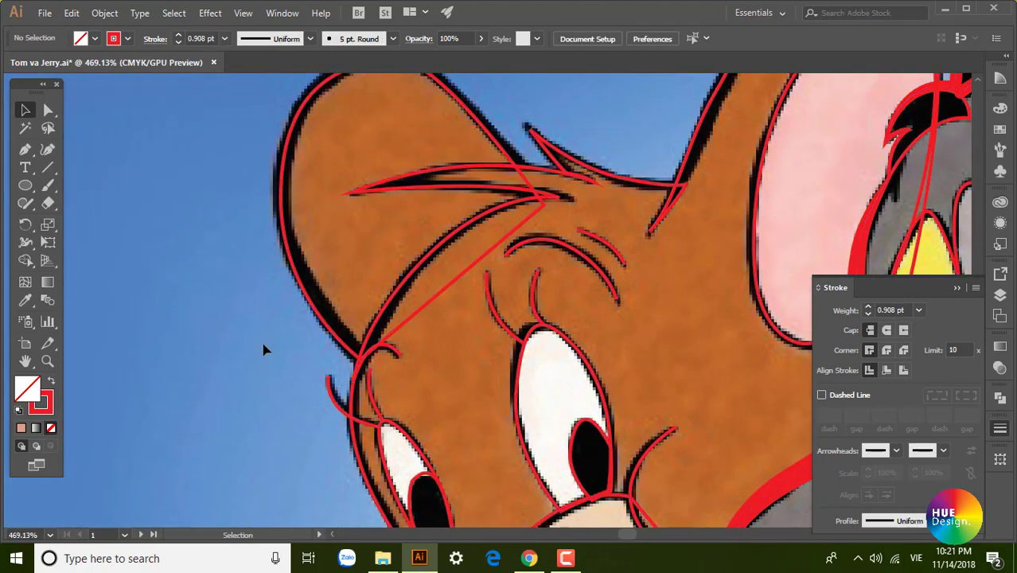
pyautogui.click(25, 244)
pyautogui.scroll(2, 347, 181)
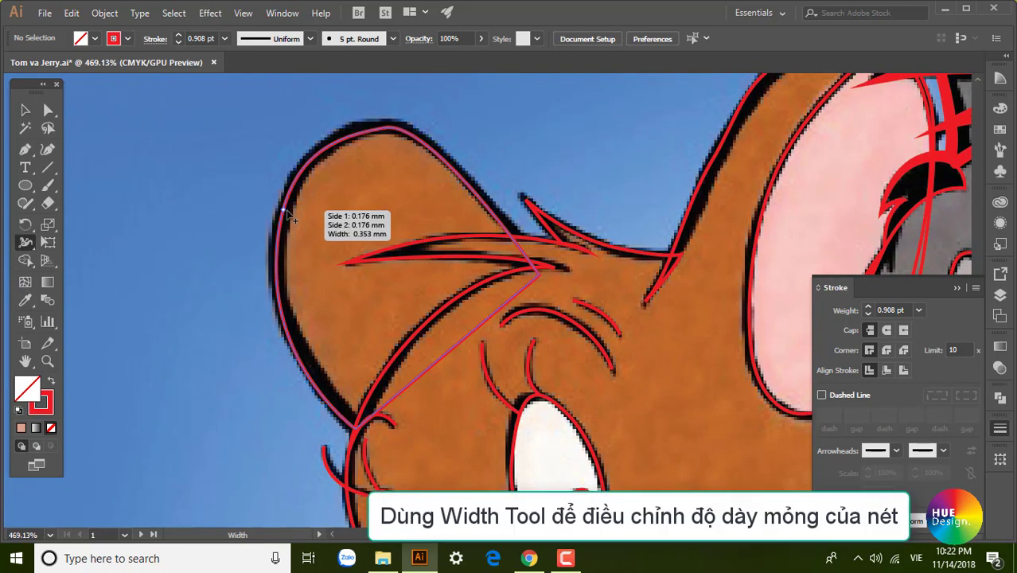
pyautogui.moveTo(284, 322); pyautogui.dragTo(293, 323)
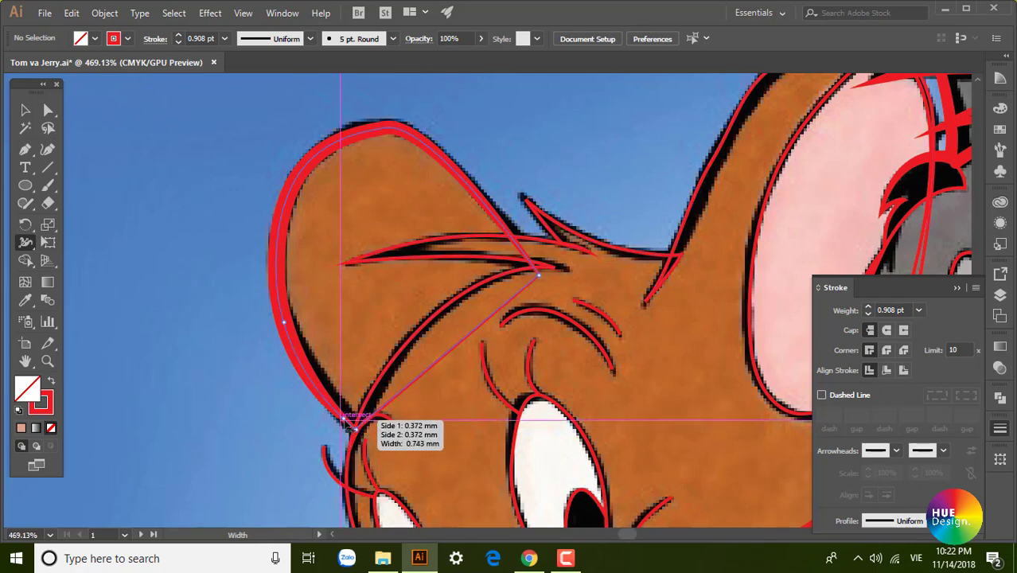
pyautogui.moveTo(355, 429); pyautogui.dragTo(350, 424)
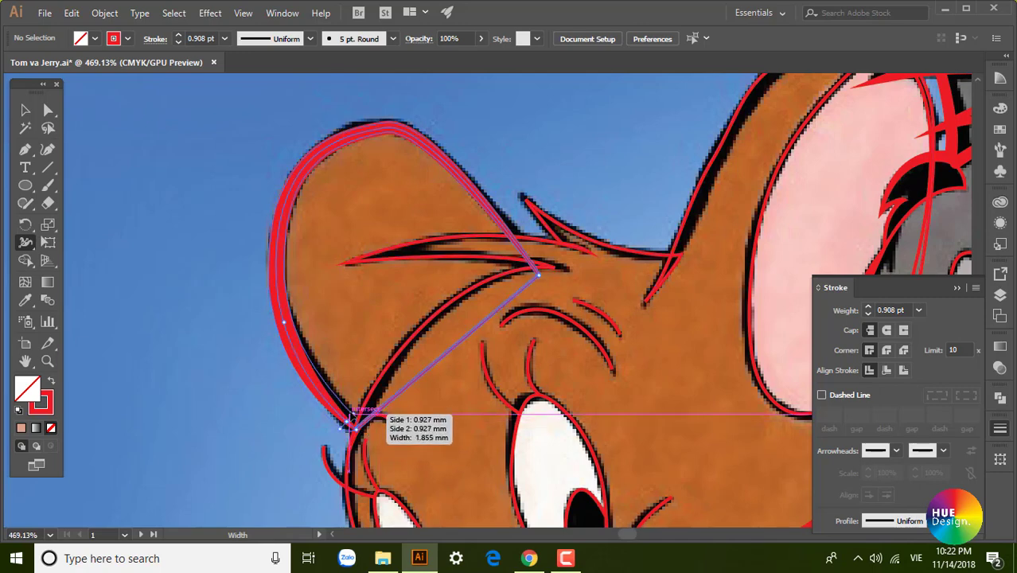
pyautogui.scroll(1, 374, 419)
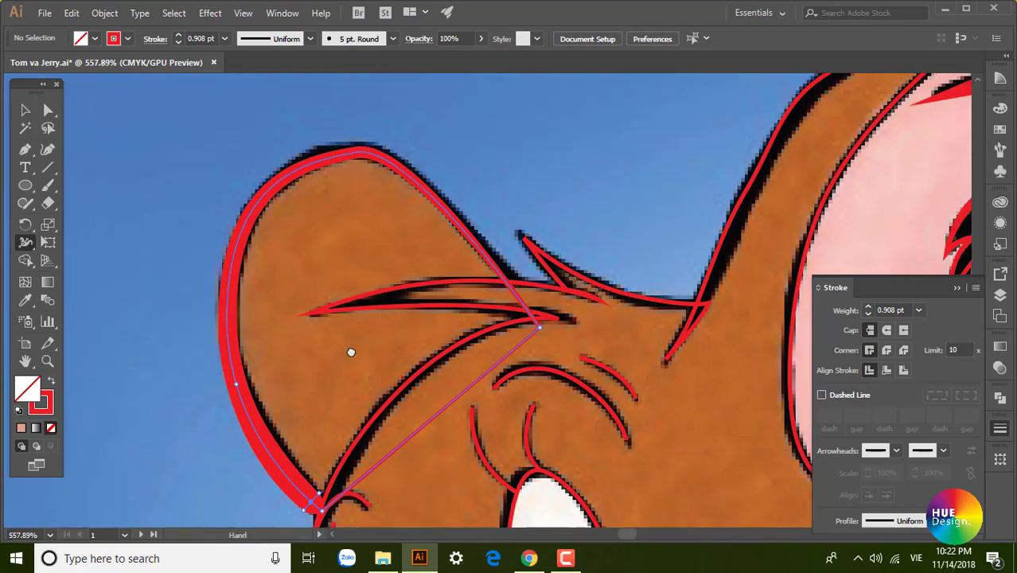
pyautogui.moveTo(351, 351)
pyautogui.mouseDown()
pyautogui.moveTo(322, 310)
pyautogui.moveTo(316, 265)
pyautogui.mouseUp()
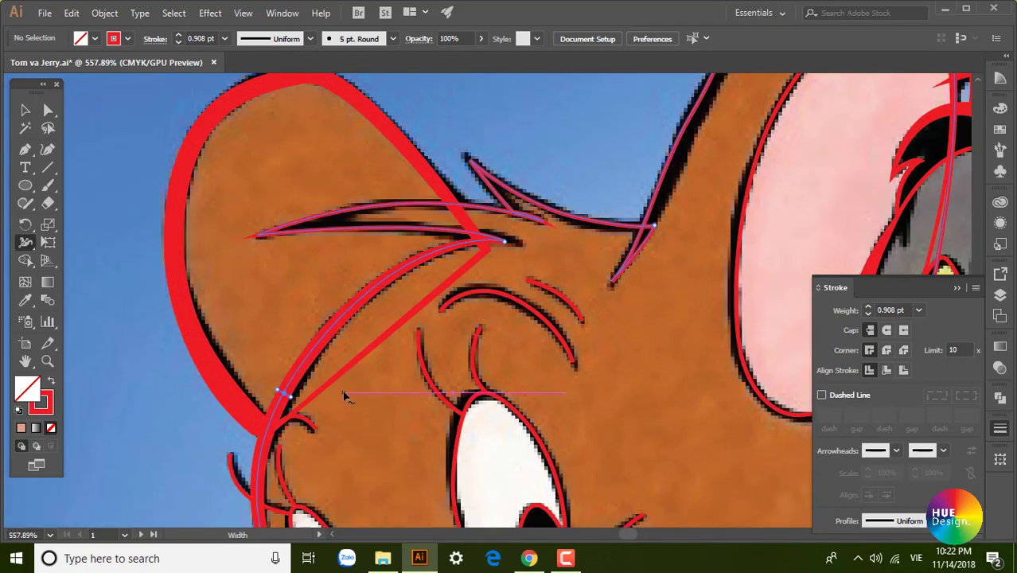
pyautogui.moveTo(345, 398); pyautogui.dragTo(295, 390)
pyautogui.moveTo(233, 292); pyautogui.dragTo(227, 296)
# Widen the forehead tuft stroke and the right ear outline with the Width Tool.
pyautogui.press('a')
pyautogui.click(517, 280)
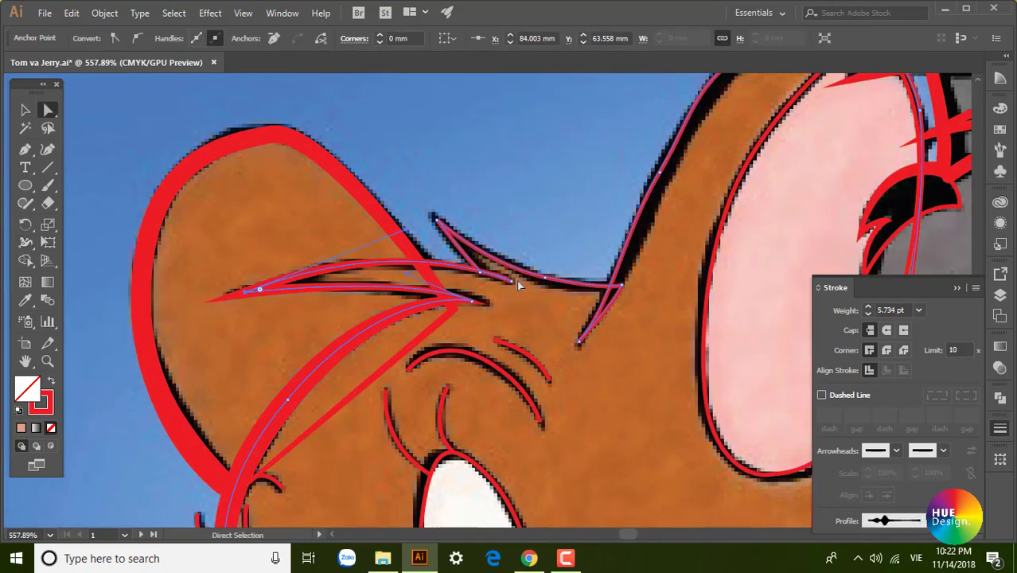
pyautogui.hotkey('shift', 'w')
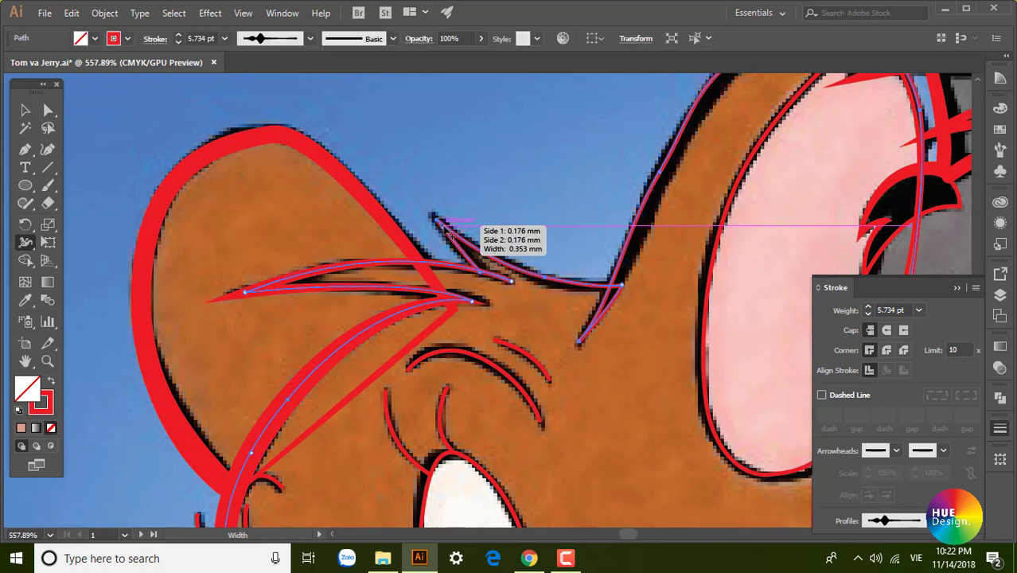
pyautogui.moveTo(440, 265); pyautogui.dragTo(442, 272)
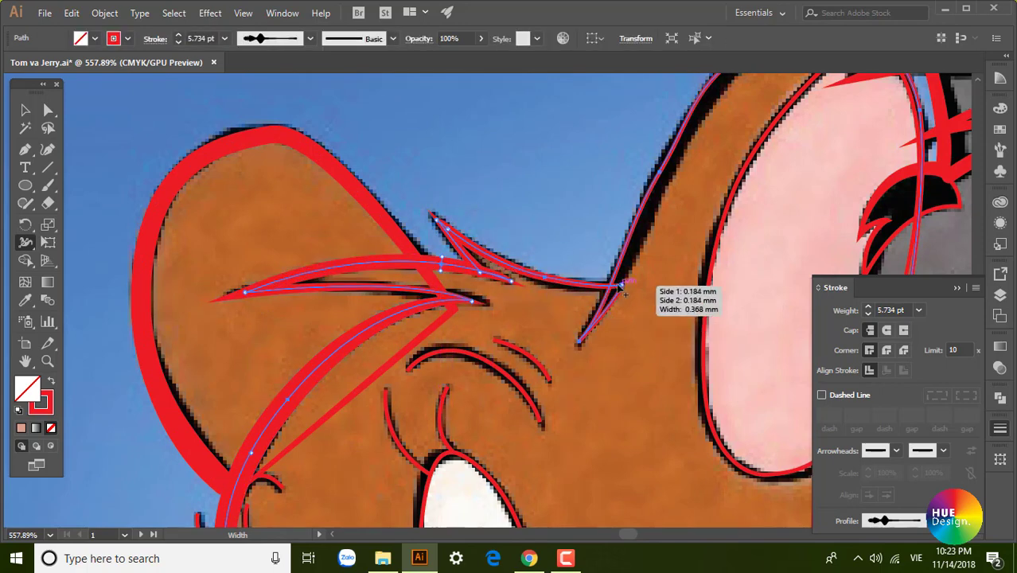
pyautogui.moveTo(625, 247); pyautogui.dragTo(634, 249)
pyautogui.scroll(2, 625, 382)
pyautogui.scroll(-1, 573, 358)
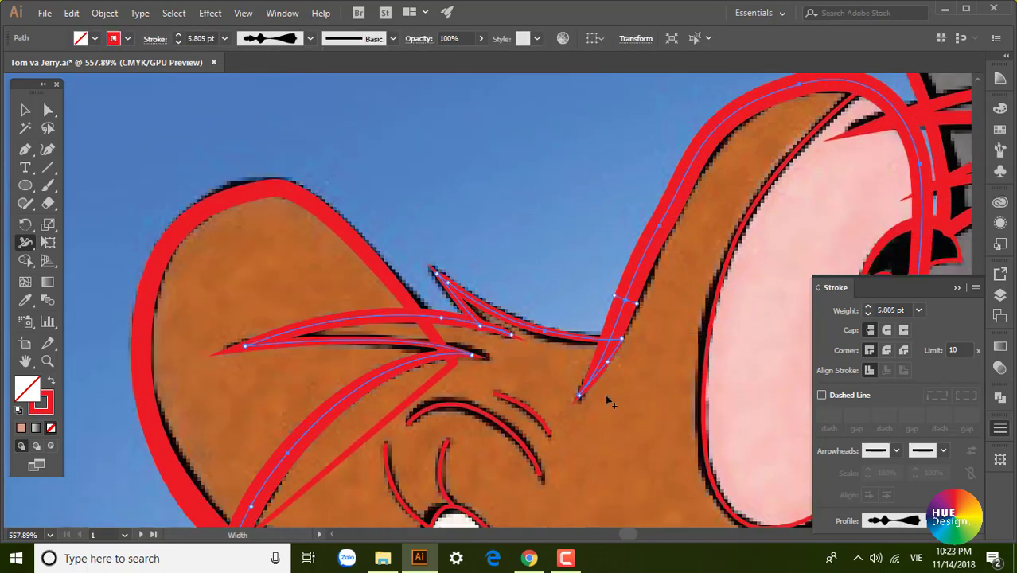
pyautogui.scroll(-1, 495, 381)
pyautogui.scroll(-1, 358, 383)
pyautogui.scroll(-1, 249, 384)
pyautogui.scroll(-1, 249, 384)
# Taper the short lines above Jerry's left eye, then deselect everything.
pyautogui.moveTo(410, 309); pyautogui.dragTo(420, 302)
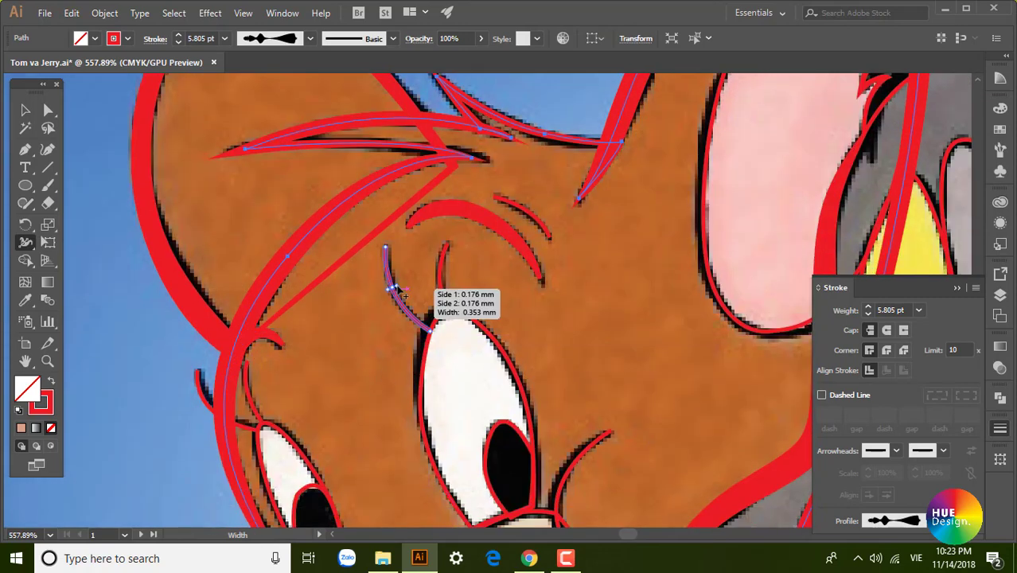
pyautogui.scroll(1, 421, 303)
pyautogui.moveTo(423, 364); pyautogui.dragTo(441, 374)
pyautogui.moveTo(509, 342); pyautogui.dragTo(513, 340)
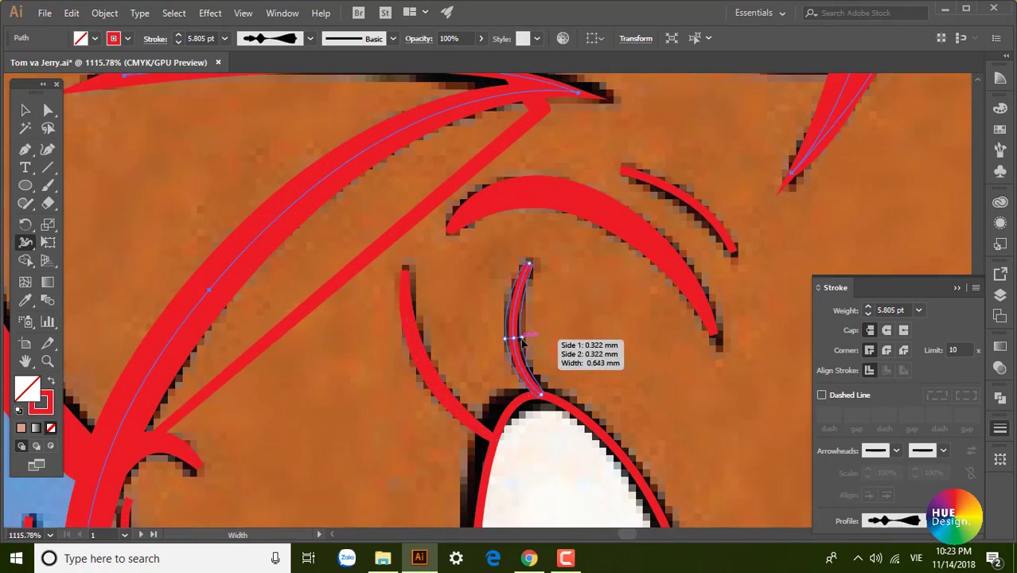
pyautogui.click(24, 110)
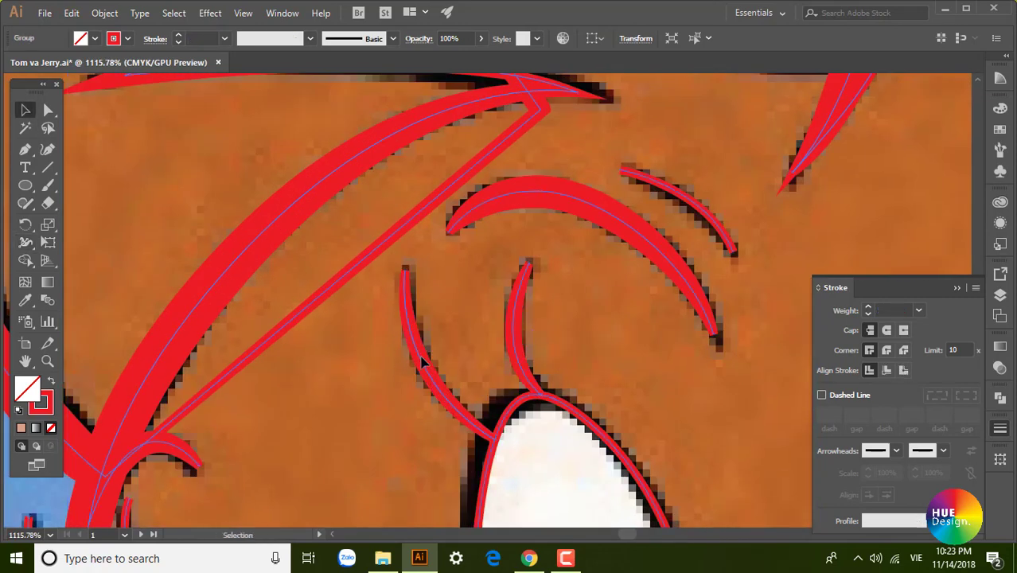
# Select the eyebrow line and the small eyelash beside Jerry's left eye.
pyautogui.click(511, 340)
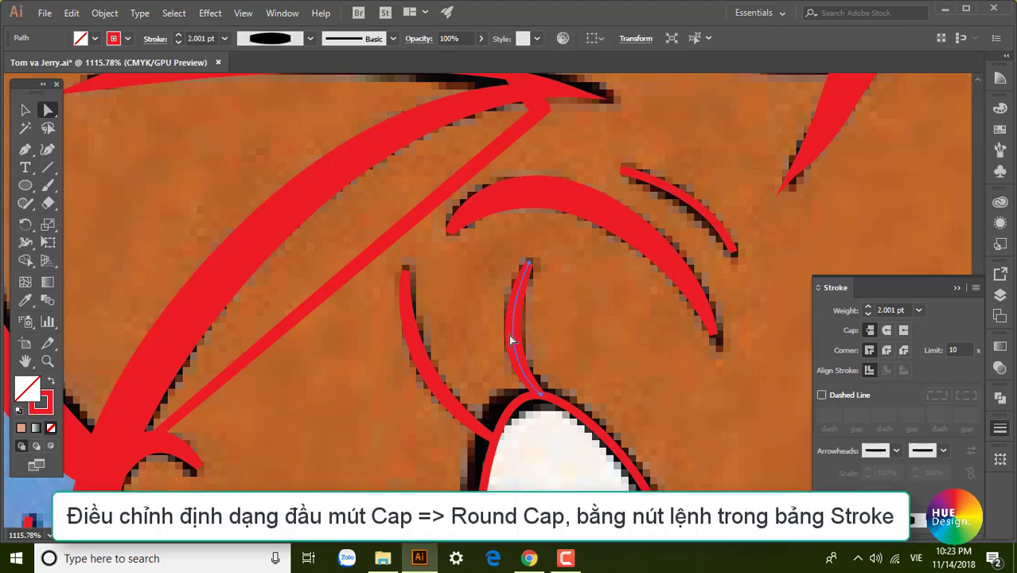
pyautogui.keyDown('shift'); pyautogui.click(426, 372); pyautogui.keyUp('shift')
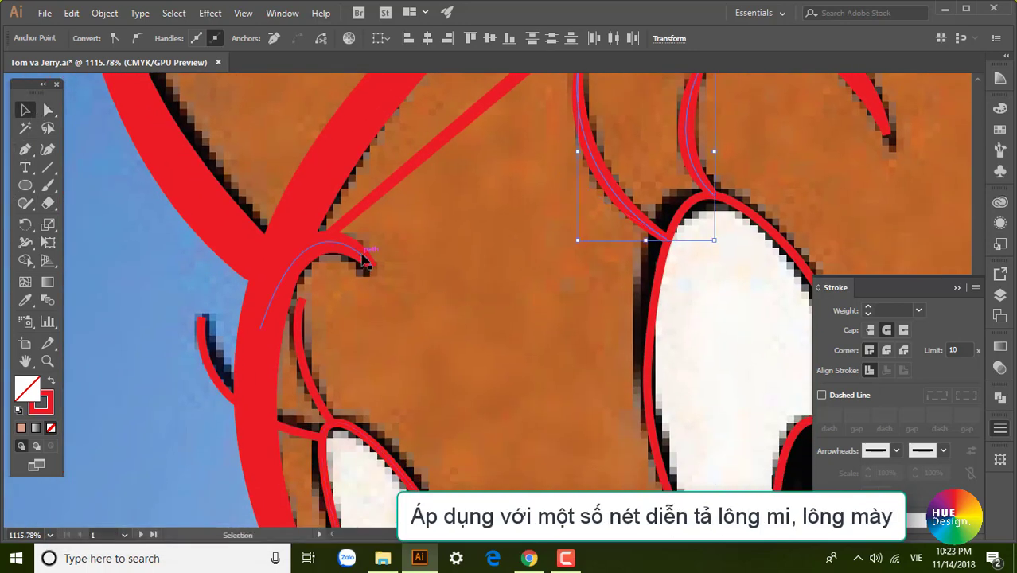
pyautogui.press('a')
pyautogui.click(362, 263)
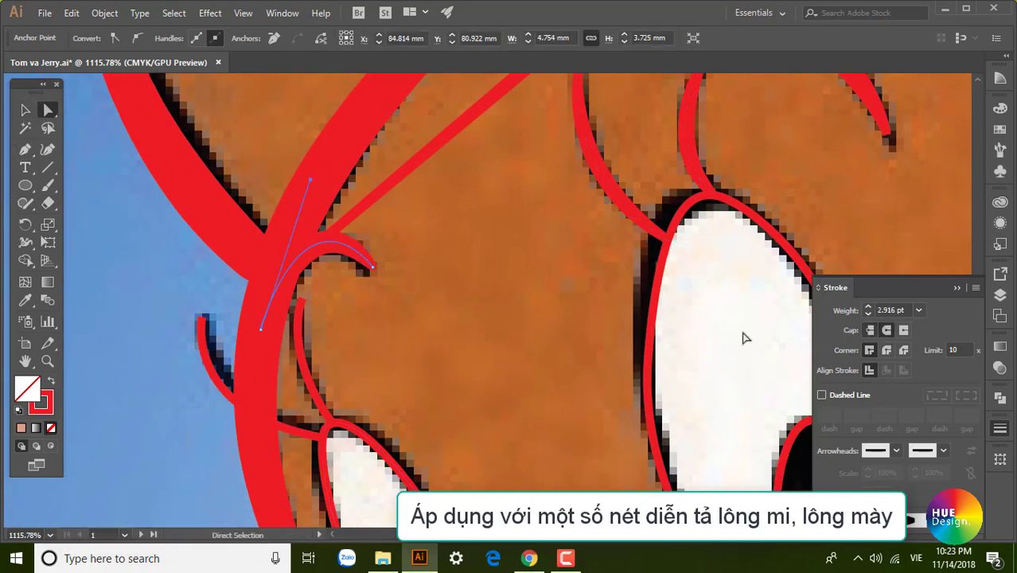
pyautogui.click(422, 361)
pyautogui.click(309, 382)
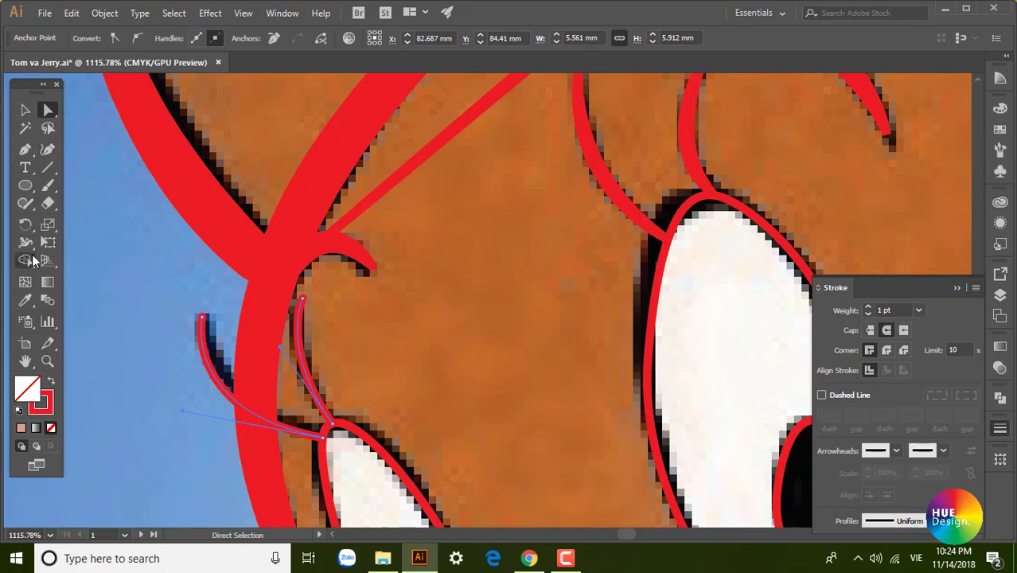
# Widen the eyelash strokes to about 1.094 mm mid-line, then zoom out and deselect.
pyautogui.click(25, 245)
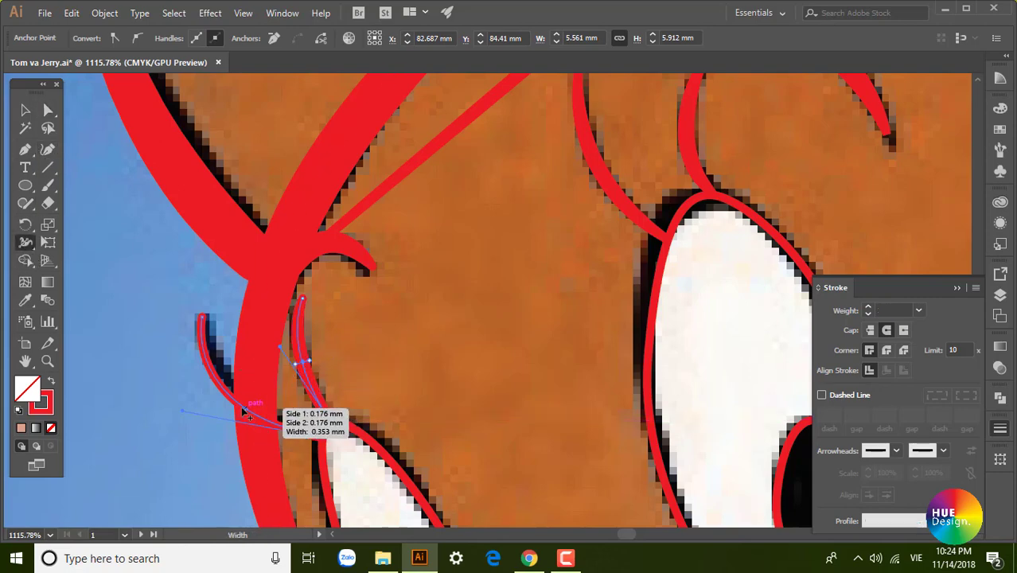
pyautogui.moveTo(244, 406); pyautogui.dragTo(245, 398)
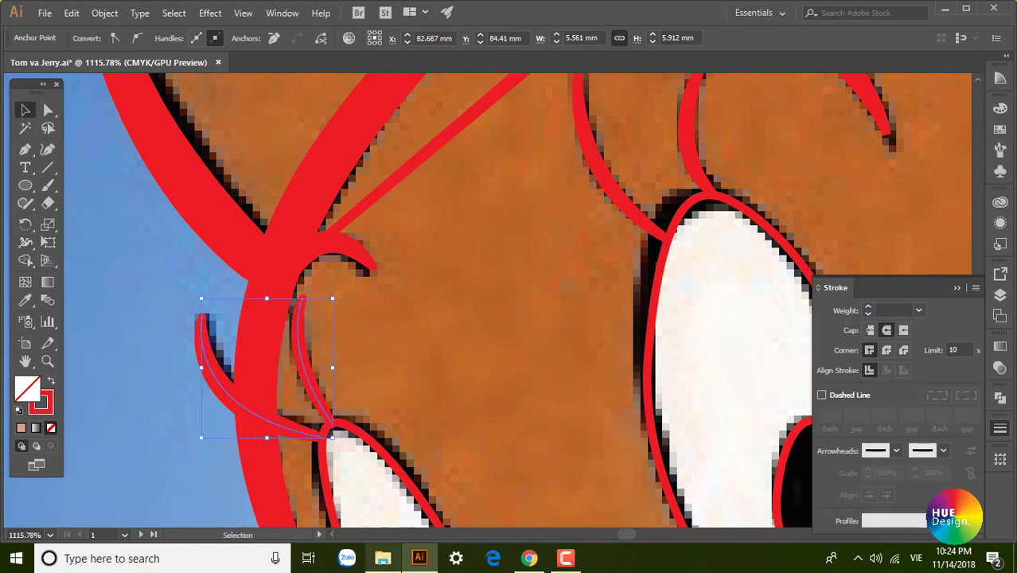
pyautogui.hotkey('ctrl', '-')
pyautogui.hotkey('ctrl', '-')
pyautogui.hotkey('ctrl', 'shift', 'a')
# Add width points to the outlines of Jerry's larger eye and left eye.
pyautogui.moveTo(474, 199)
pyautogui.mouseDown()
pyautogui.moveTo(500, 295)
pyautogui.moveTo(468, 227)
pyautogui.moveTo(416, 229)
pyautogui.mouseUp()
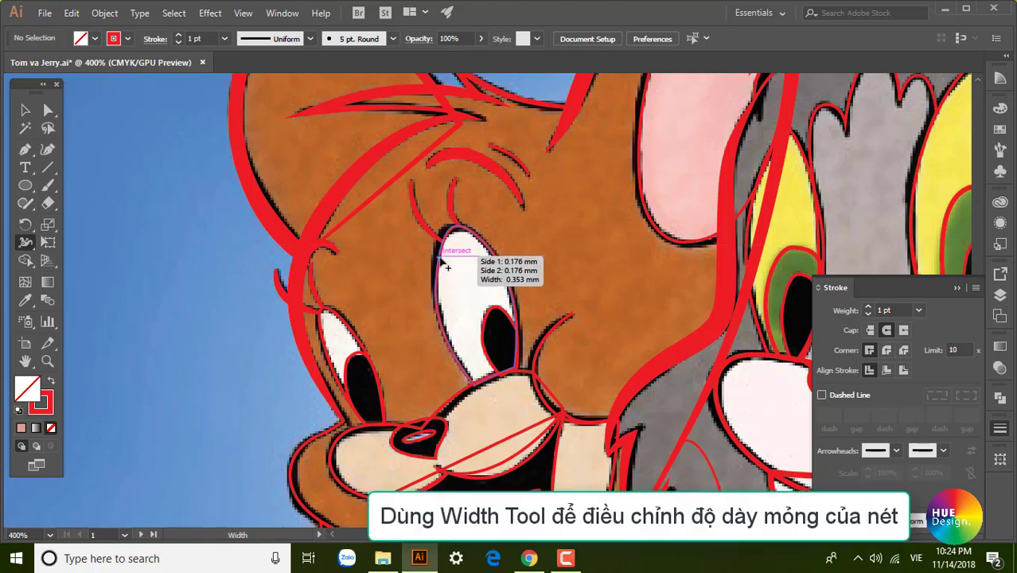
pyautogui.moveTo(447, 268); pyautogui.dragTo(446, 275)
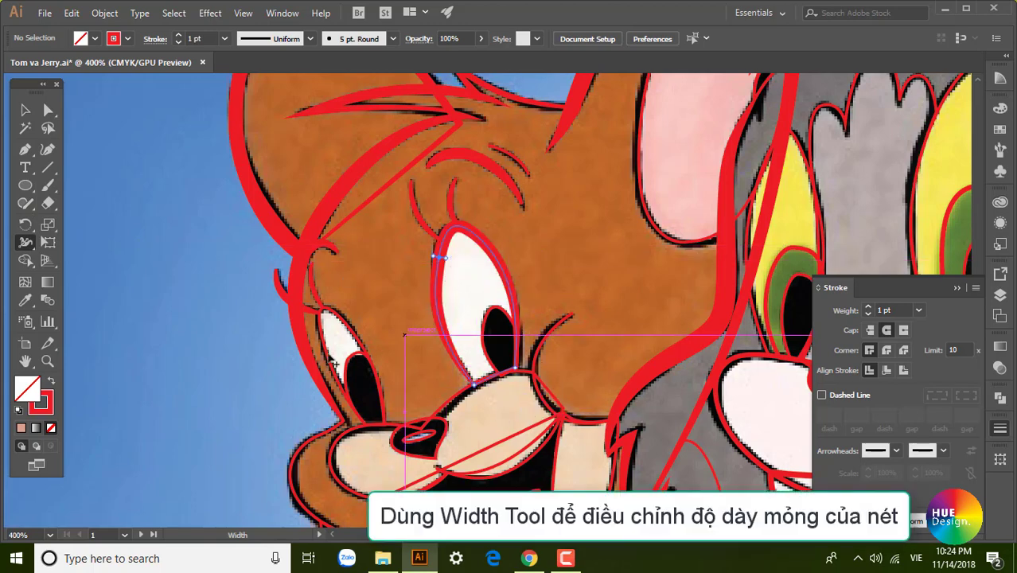
pyautogui.moveTo(326, 334); pyautogui.dragTo(340, 337)
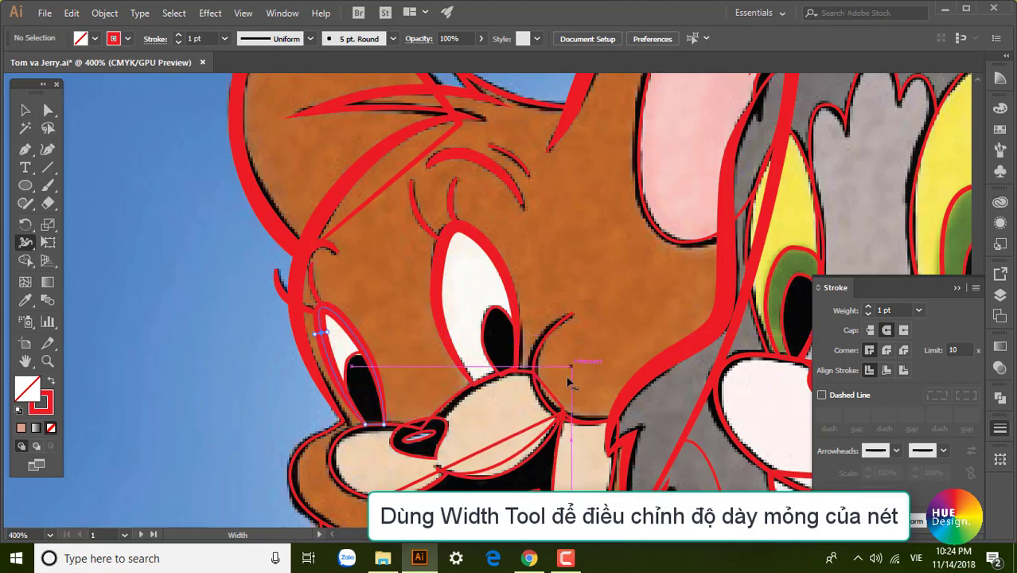
pyautogui.scroll(-4, 557, 335)
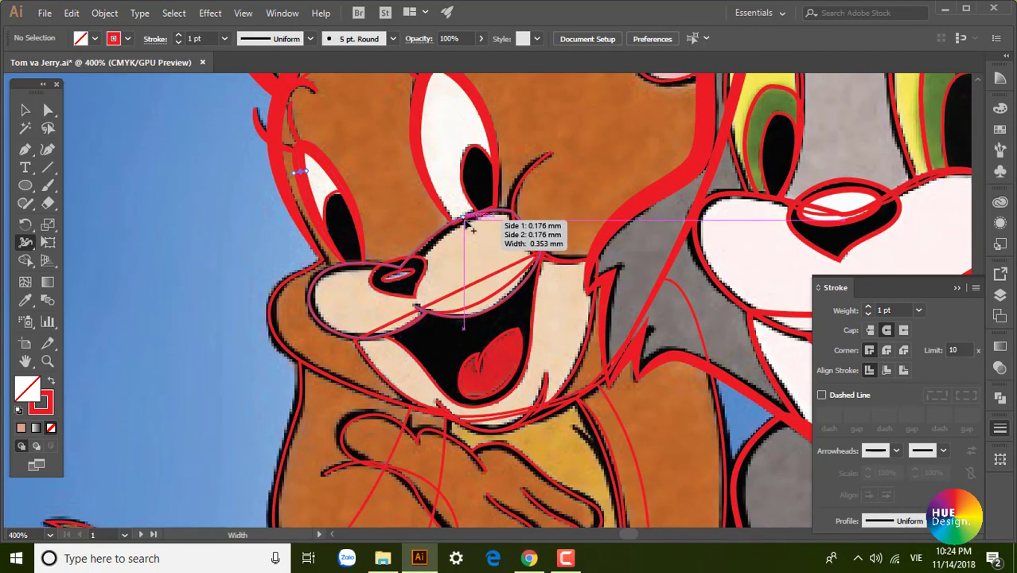
pyautogui.scroll(3, 573, 318)
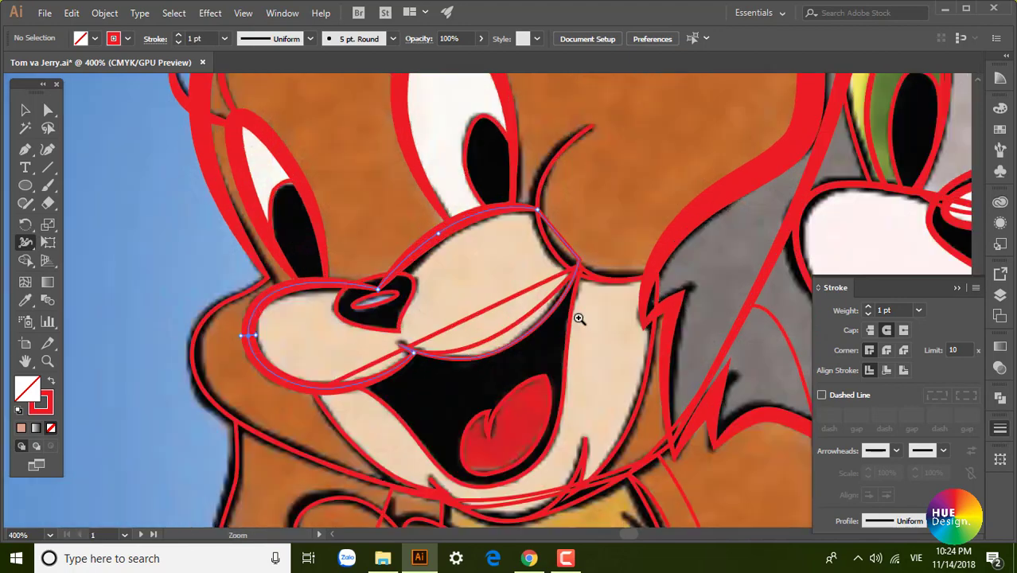
pyautogui.scroll(-3, 605, 350)
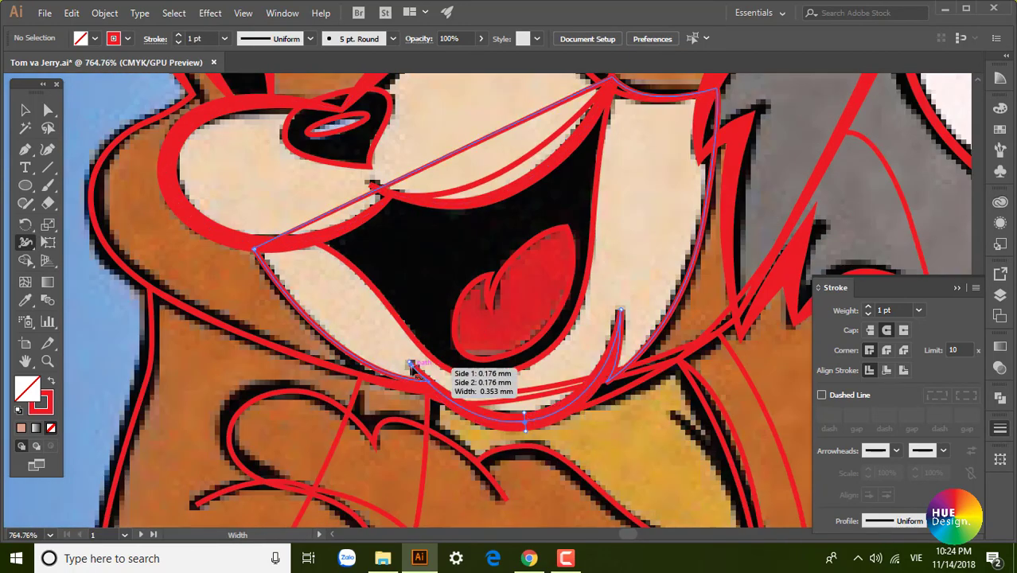
# Select Jerry's mouth outline path for width editing with the Width Tool.
pyautogui.press('v')
pyautogui.click(620, 334)
pyautogui.press('a')
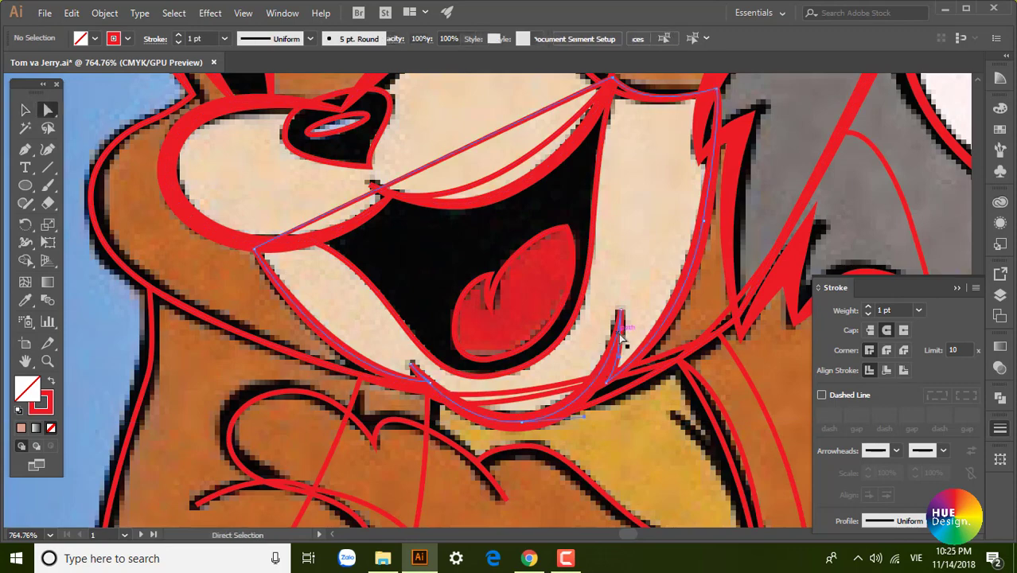
pyautogui.click(621, 335)
pyautogui.hotkey('shift', 'w')
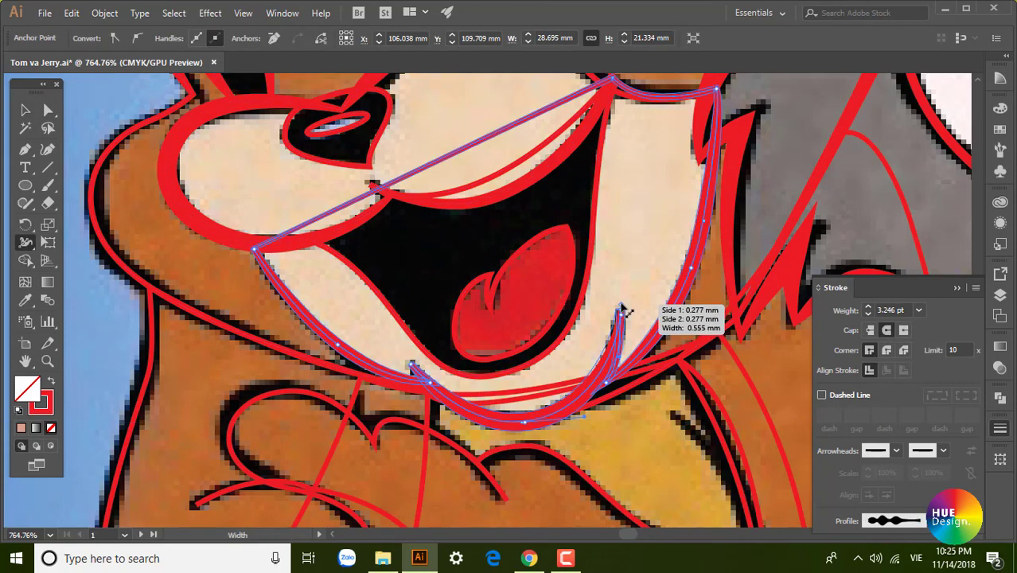
pyautogui.scroll(2, 620, 310)
pyautogui.scroll(-3, 662, 414)
# Add width points along Jerry's hand outline and one of its finger lines.
pyautogui.moveTo(326, 215); pyautogui.dragTo(318, 205)
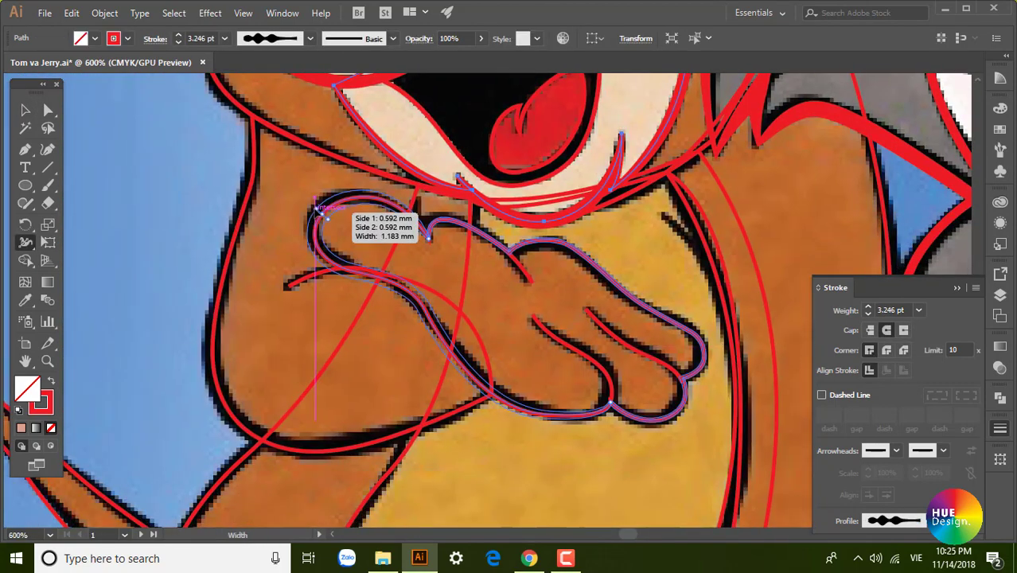
pyautogui.moveTo(510, 238); pyautogui.dragTo(528, 257)
pyautogui.moveTo(478, 279); pyautogui.dragTo(486, 269)
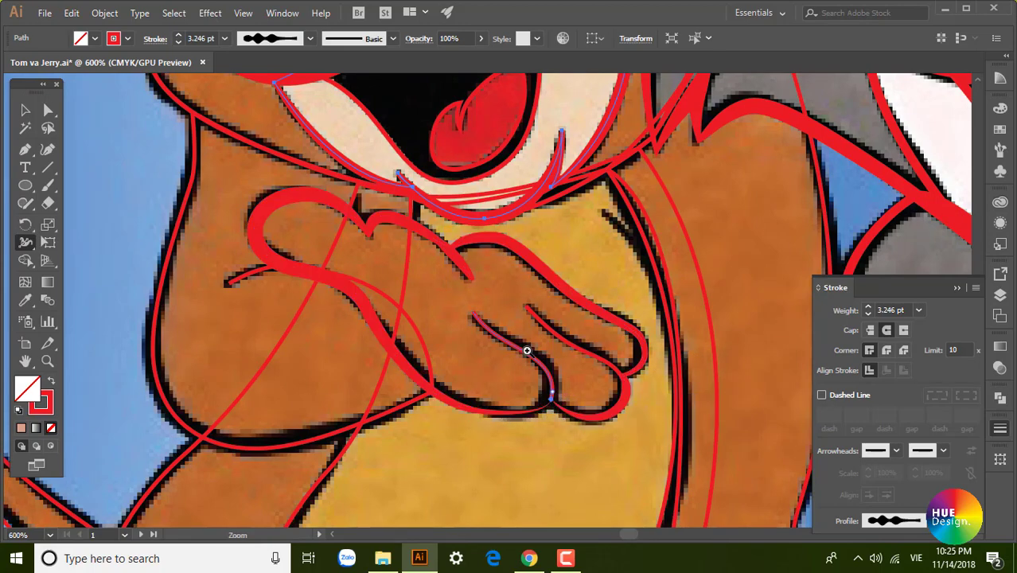
pyautogui.scroll(1, 555, 392)
pyautogui.scroll(2, 589, 382)
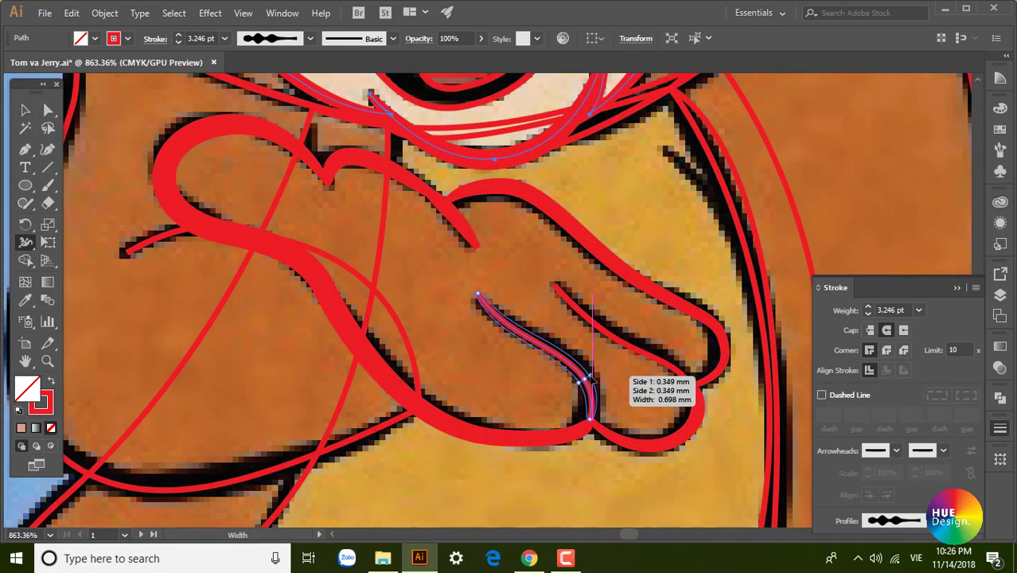
pyautogui.moveTo(629, 351); pyautogui.dragTo(649, 358)
pyautogui.hscroll(2, 649, 359)
# Widen the curved stroke at Jerry's foot junction.
pyautogui.moveTo(649, 254); pyautogui.dragTo(643, 337)
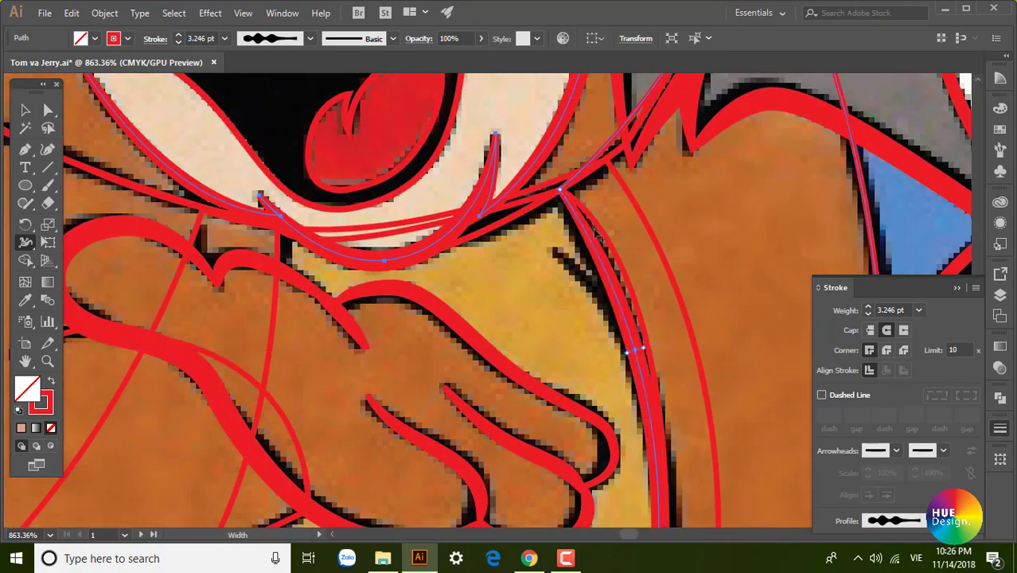
pyautogui.moveTo(770, 268); pyautogui.dragTo(614, 311)
pyautogui.moveTo(700, 318); pyautogui.dragTo(594, 259)
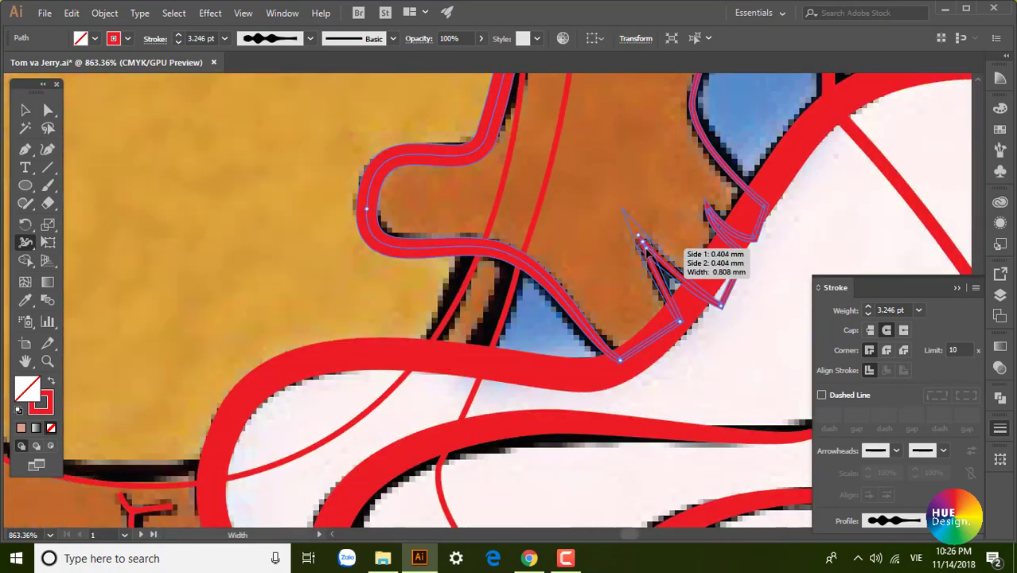
pyautogui.moveTo(692, 263); pyautogui.dragTo(659, 361)
pyautogui.moveTo(701, 231)
pyautogui.mouseDown()
pyautogui.moveTo(620, 407)
pyautogui.moveTo(641, 275)
pyautogui.mouseUp()
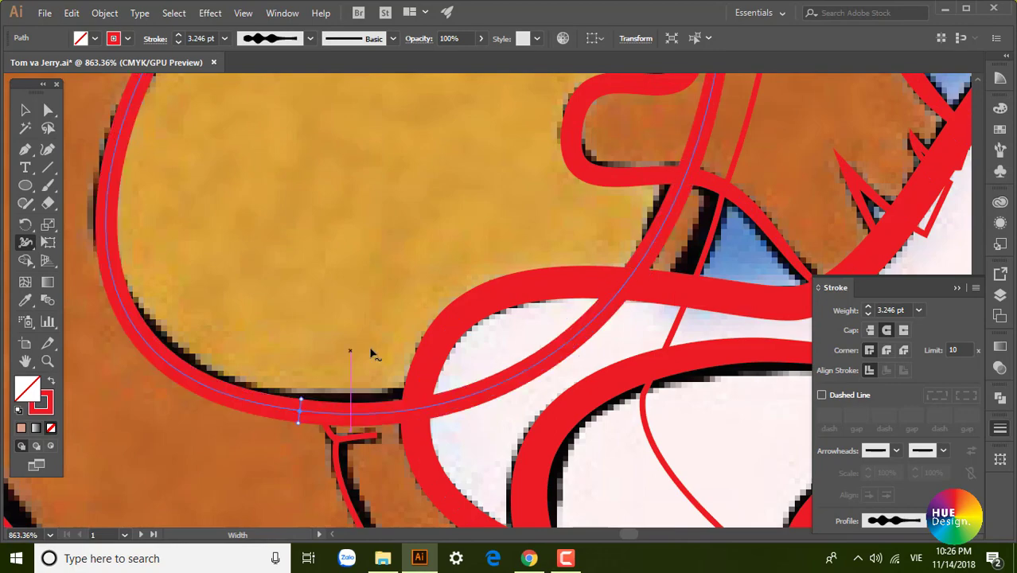
pyautogui.moveTo(370, 353)
pyautogui.mouseDown()
pyautogui.moveTo(341, 436)
pyautogui.moveTo(439, 275)
pyautogui.moveTo(409, 325)
pyautogui.moveTo(418, 375)
pyautogui.mouseUp()
pyautogui.moveTo(544, 477)
pyautogui.mouseDown()
pyautogui.moveTo(518, 391)
pyautogui.moveTo(503, 411)
pyautogui.moveTo(452, 374)
pyautogui.moveTo(420, 296)
pyautogui.mouseUp()
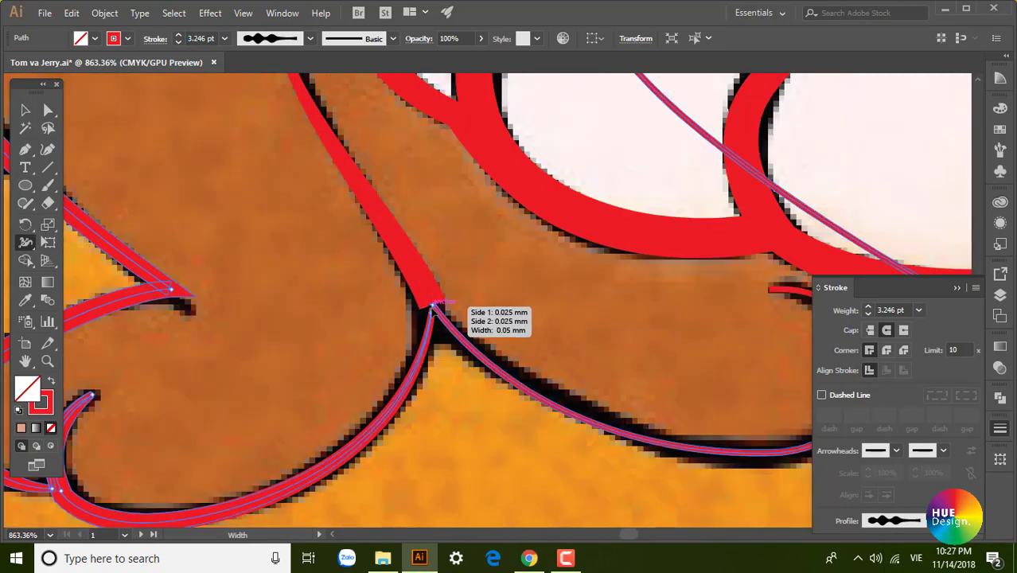
pyautogui.scroll(1, 446, 314)
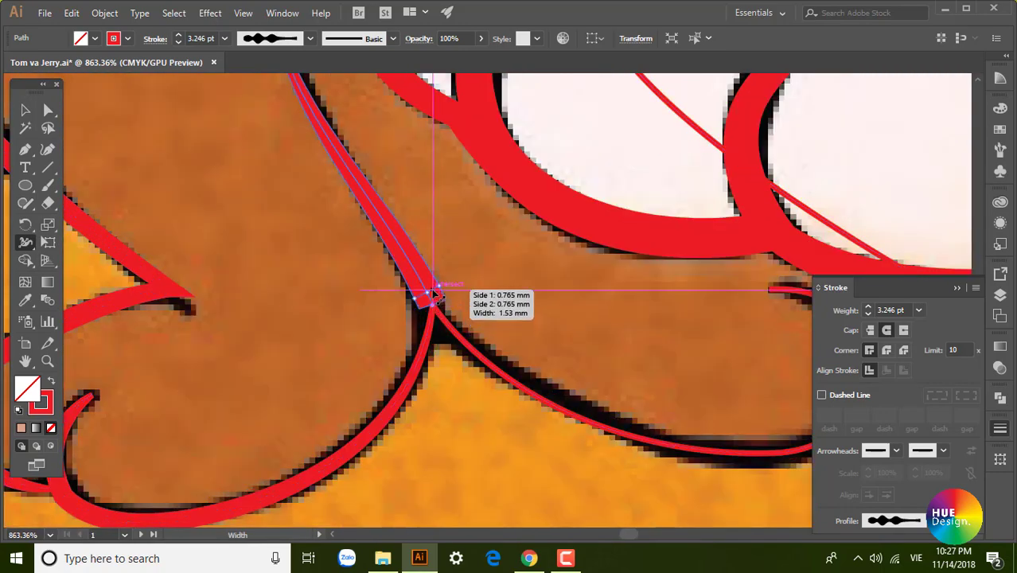
pyautogui.scroll(2, 430, 312)
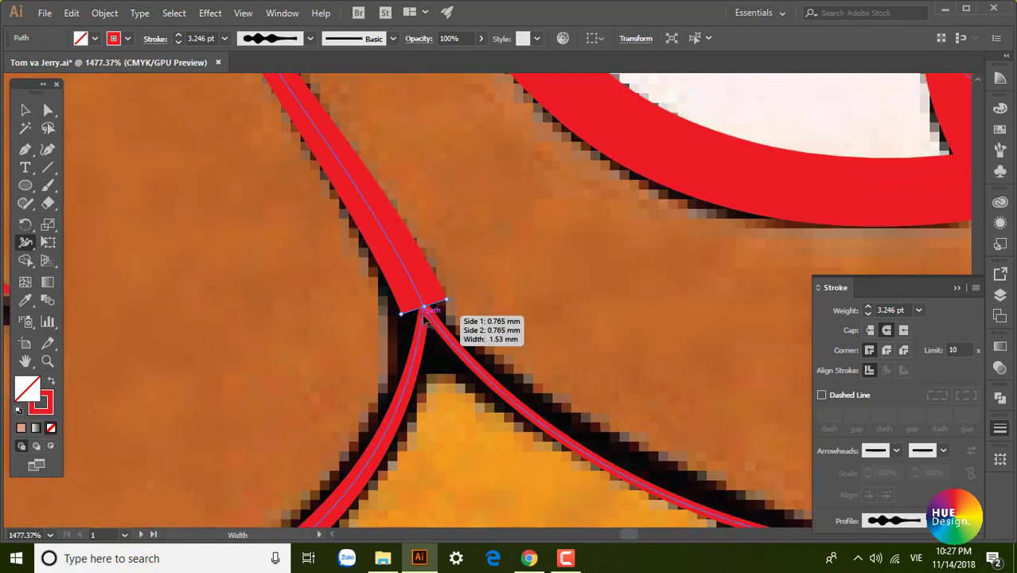
pyautogui.moveTo(428, 311)
pyautogui.mouseDown()
pyautogui.moveTo(403, 314)
pyautogui.moveTo(443, 302)
pyautogui.mouseUp()
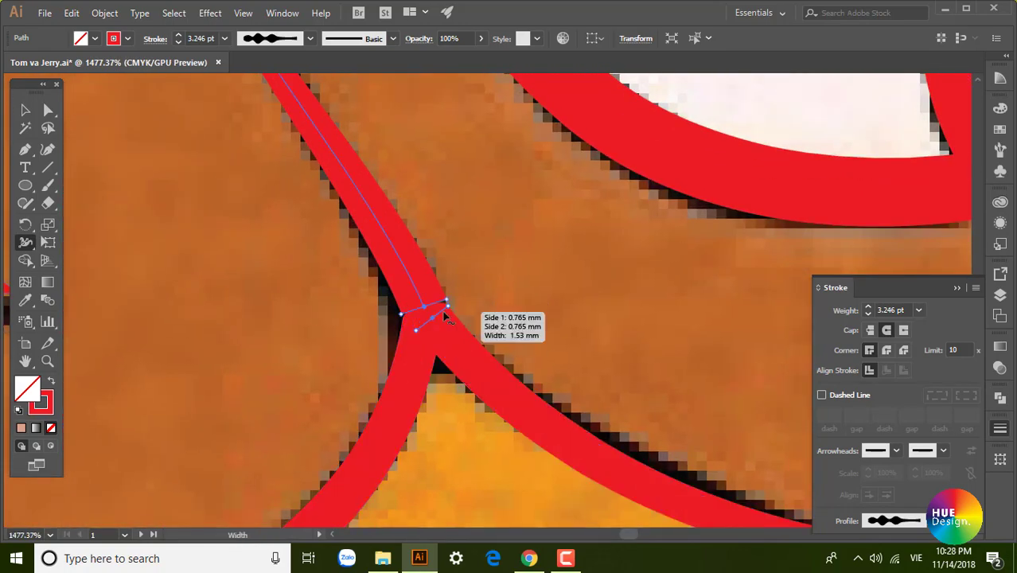
# Narrow the stroke where the two foot curves meet.
pyautogui.press('a')
pyautogui.hotkey('ctrl', '-')
pyautogui.scroll(-5, 528, 356)
pyautogui.hotkey('shift', 'w')
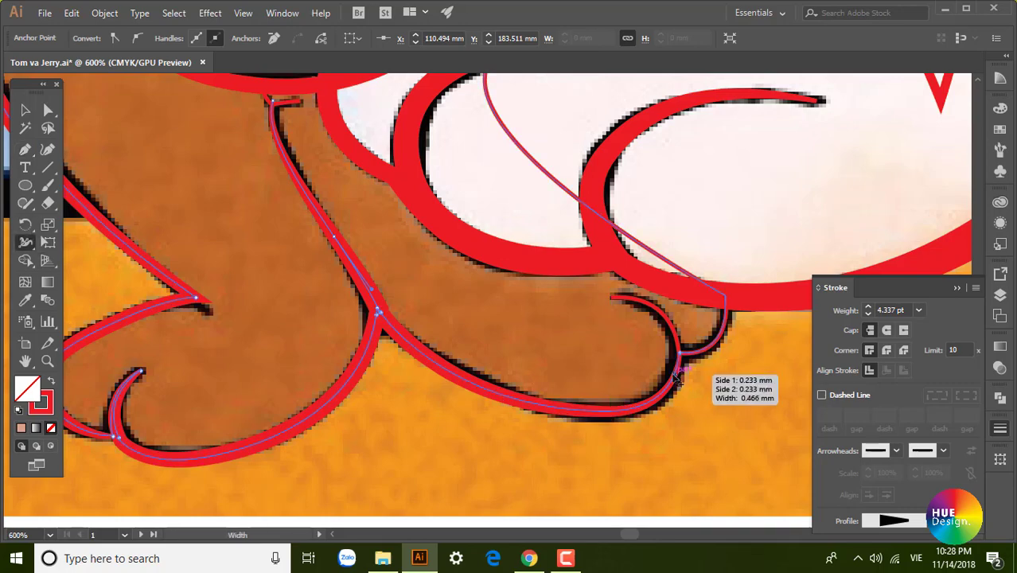
pyautogui.scroll(5, 693, 358)
pyautogui.scroll(2, 735, 406)
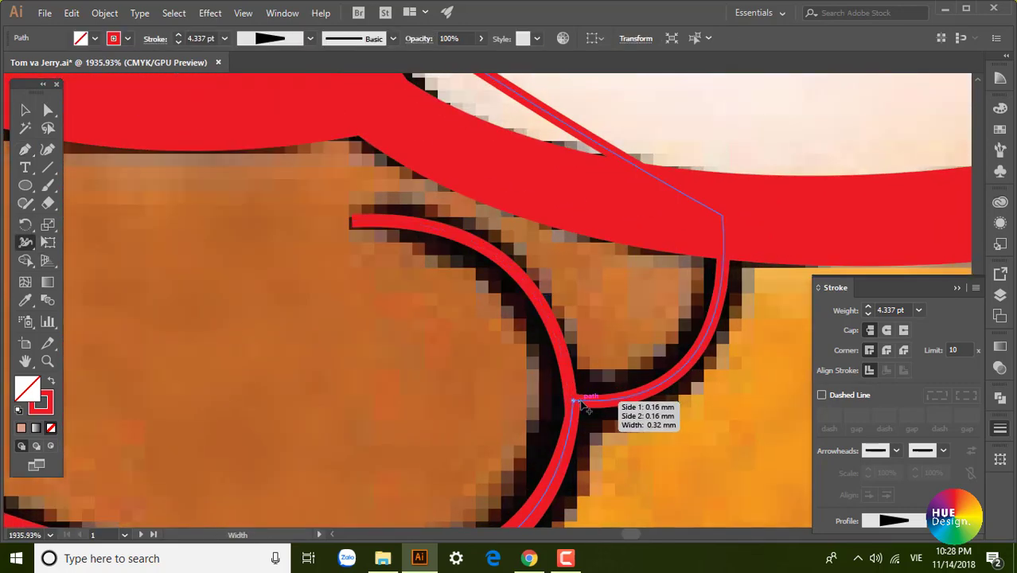
pyautogui.moveTo(567, 399); pyautogui.dragTo(573, 399)
pyautogui.scroll(1, 572, 399)
pyautogui.scroll(-1, 579, 351)
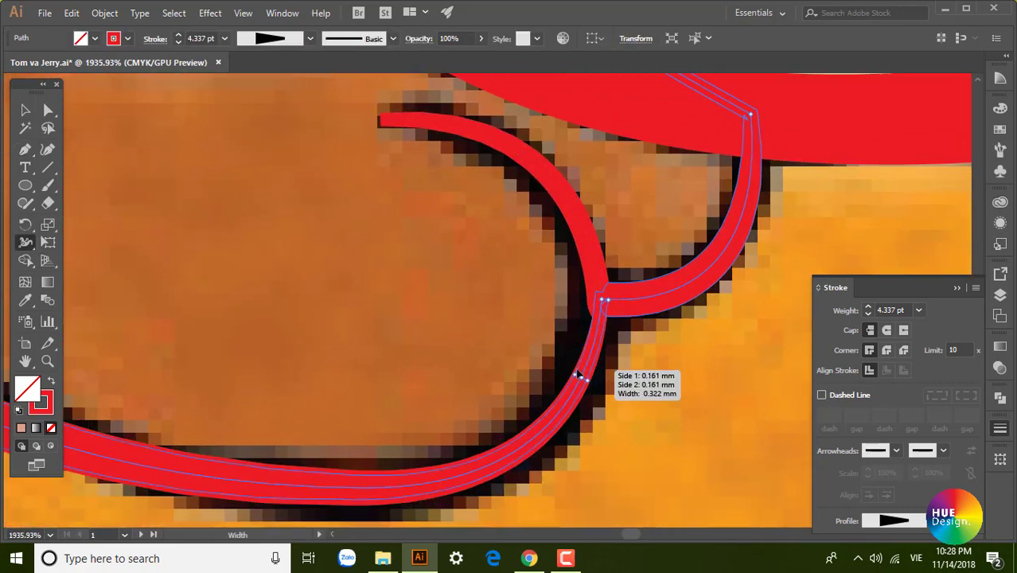
pyautogui.scroll(-2, 581, 370)
pyautogui.scroll(-2, 670, 344)
# Pan and zoom across the drawing to bring Jerry's tail into view.
pyautogui.moveTo(530, 396); pyautogui.dragTo(698, 422)
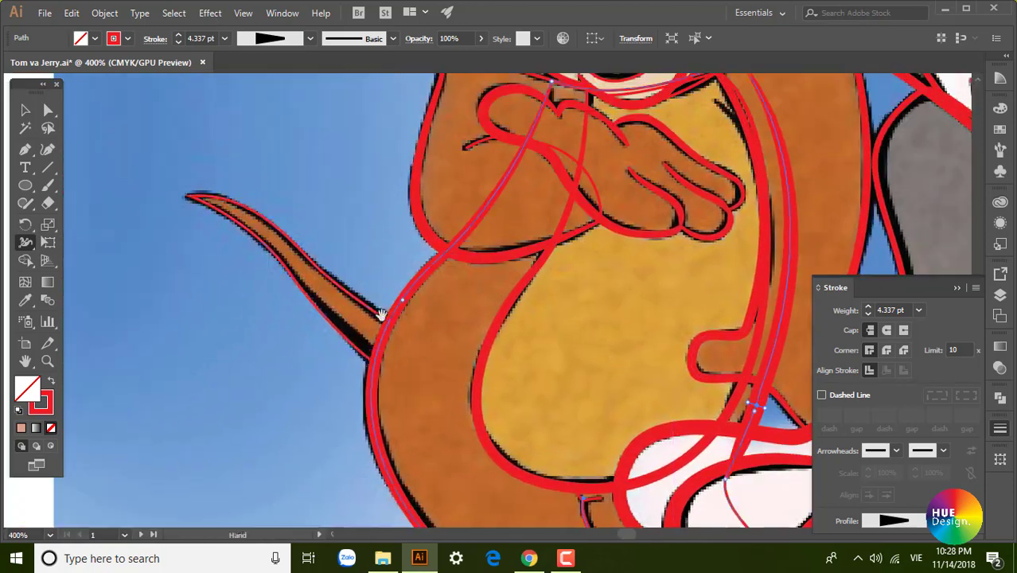
pyautogui.scroll(3, 461, 404)
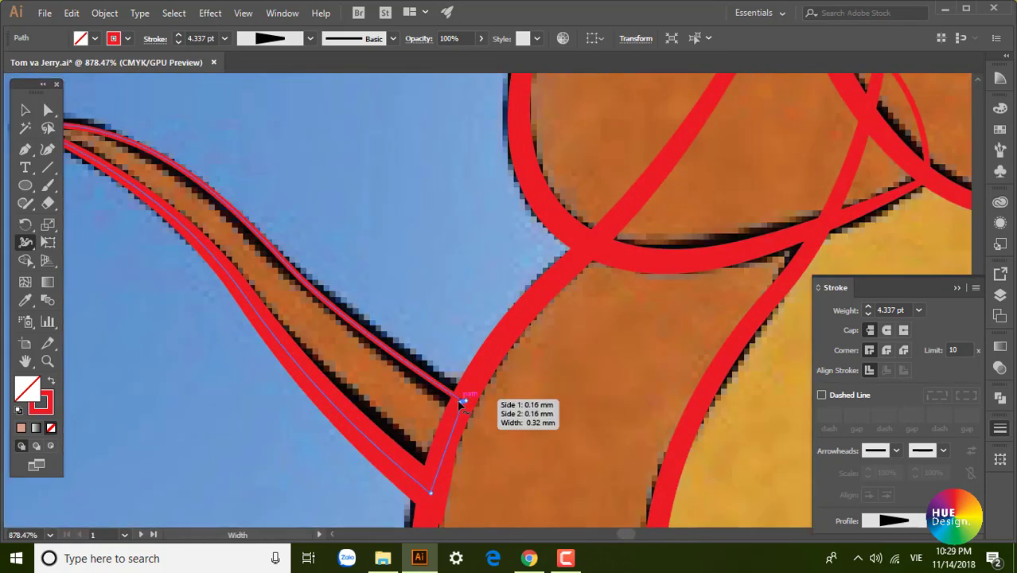
pyautogui.scroll(3, 227, 247)
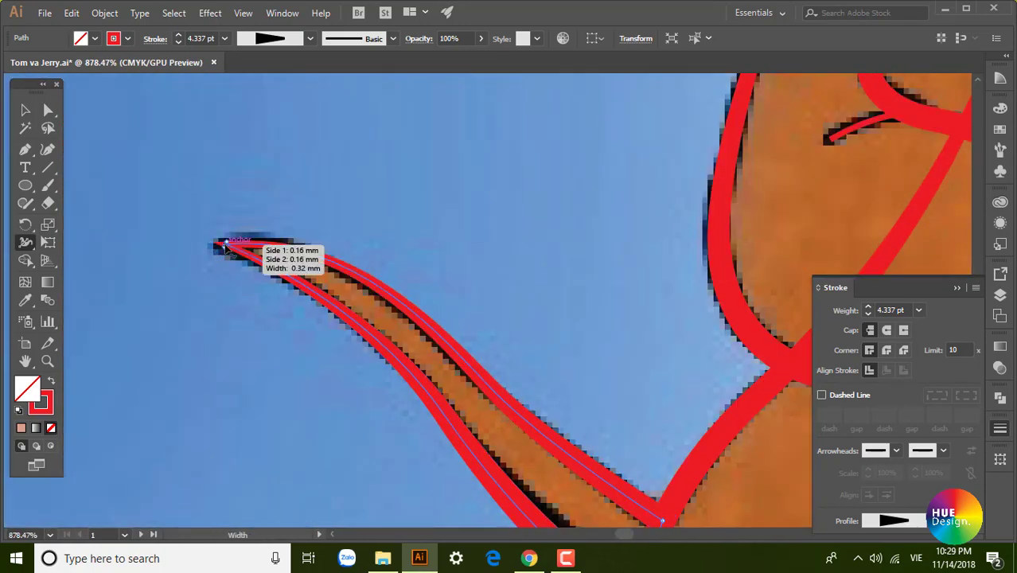
pyautogui.scroll(3, 226, 246)
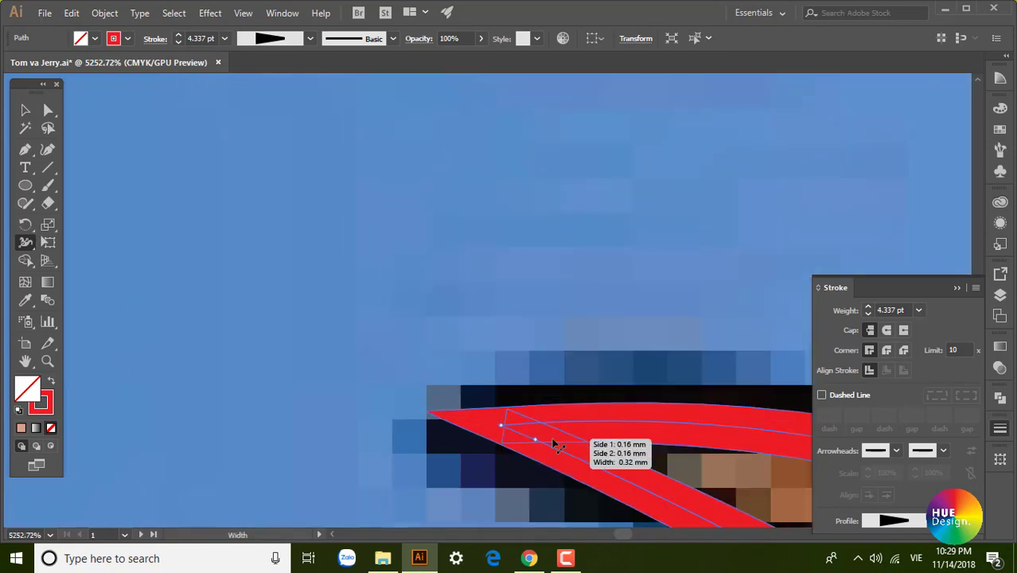
pyautogui.scroll(-10, 556, 444)
pyautogui.scroll(5, 525, 271)
pyautogui.hscroll(2, 539, 318)
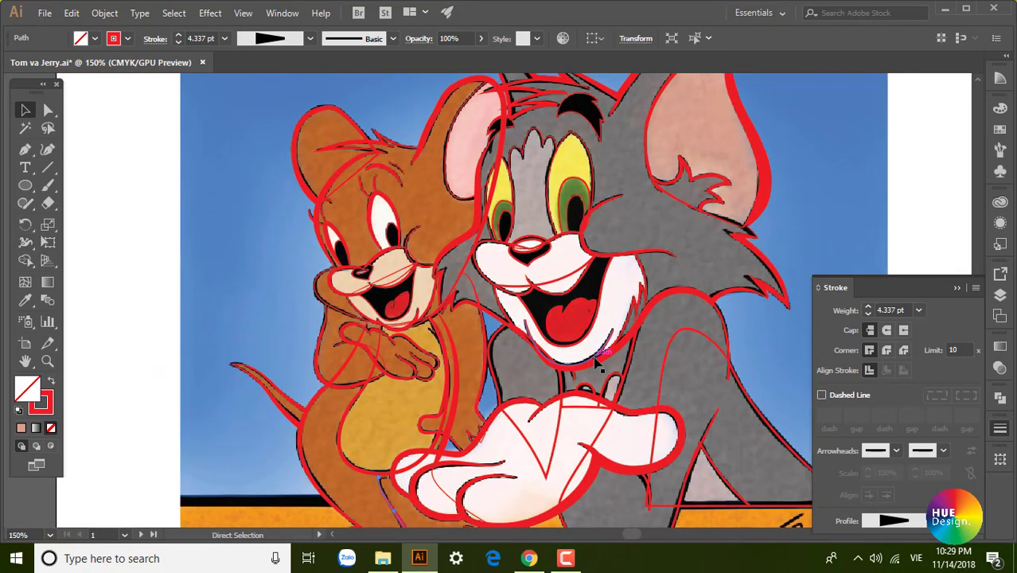
pyautogui.scroll(-2, 598, 360)
# Select the red line-art group and bring the lower artwork and signature into view.
pyautogui.moveTo(694, 253); pyautogui.dragTo(572, 288)
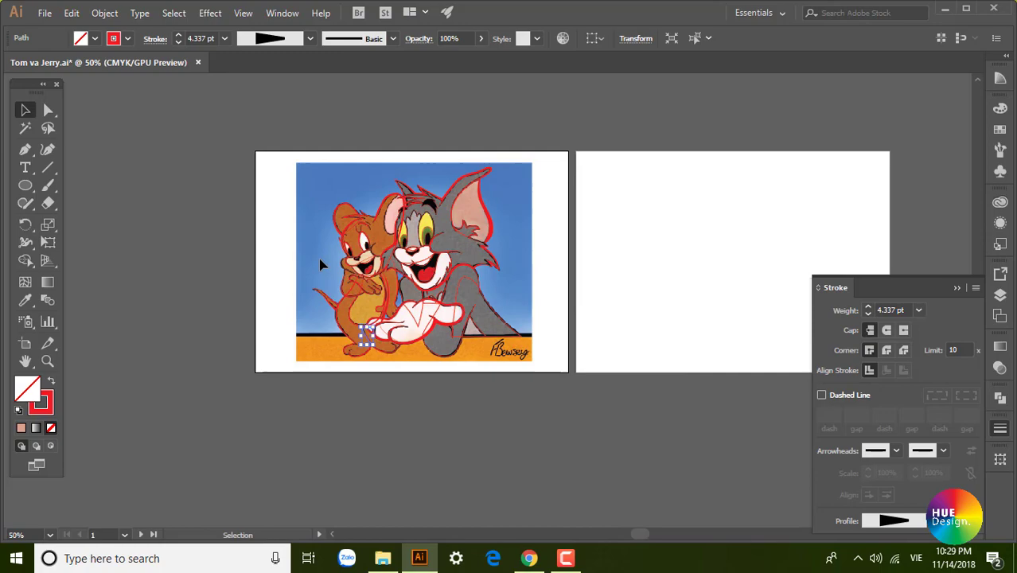
pyautogui.click(258, 183)
pyautogui.click(489, 293)
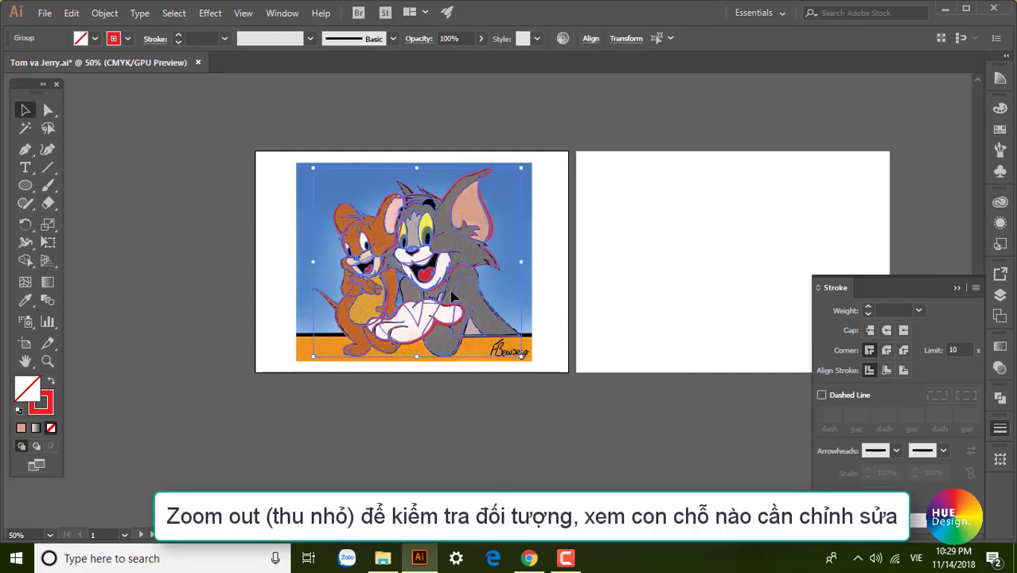
pyautogui.scroll(3, 353, 218)
pyautogui.scroll(-1, 453, 484)
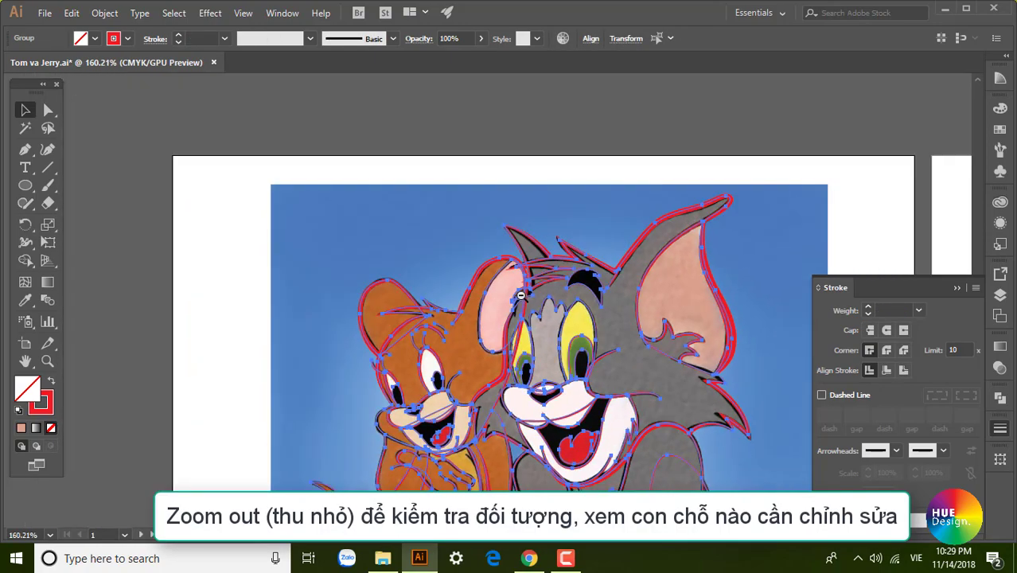
pyautogui.scroll(-1, 458, 344)
pyautogui.moveTo(592, 408); pyautogui.dragTo(434, 265)
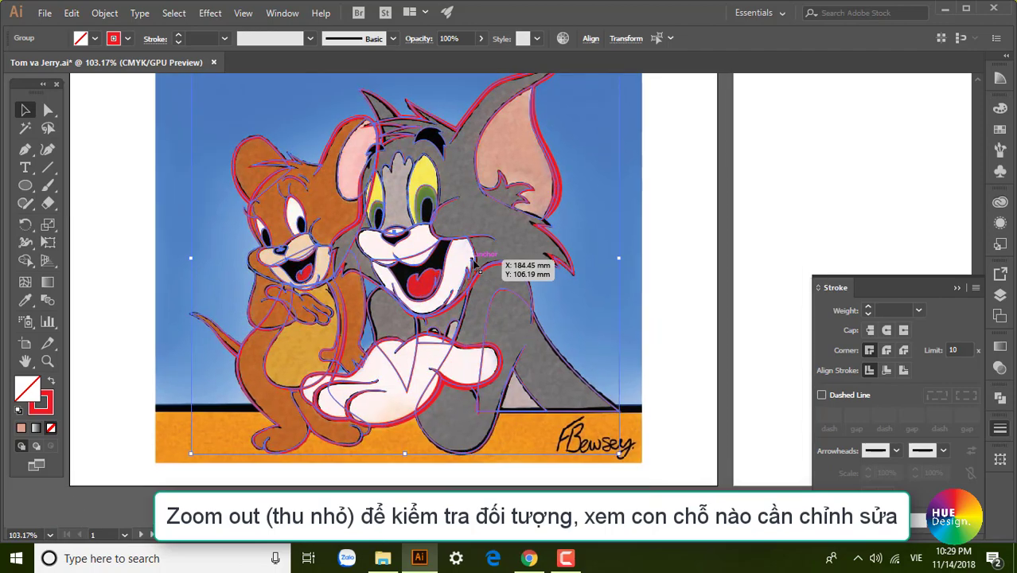
# Widen the red stroke along Tom's arm curve with the Width tool.
pyautogui.click(653, 325)
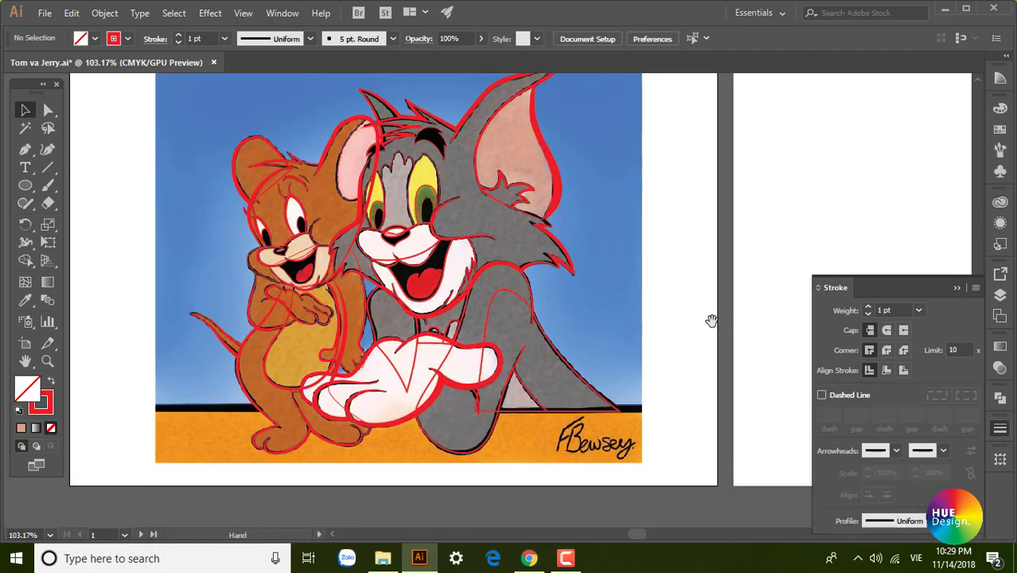
pyautogui.scroll(-1, 651, 321)
pyautogui.scroll(2, 524, 287)
pyautogui.moveTo(536, 366); pyautogui.dragTo(473, 351)
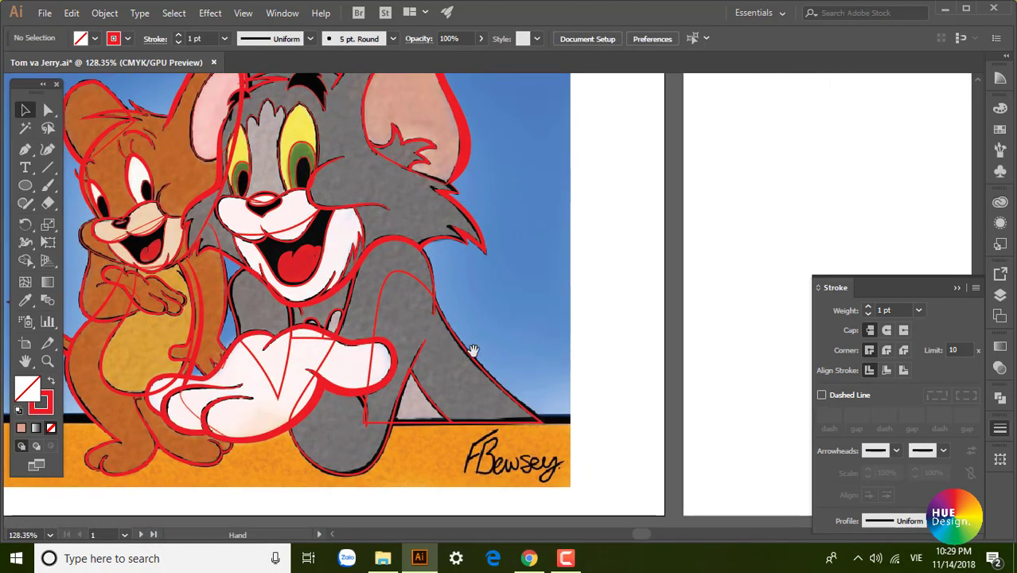
pyautogui.click(22, 241)
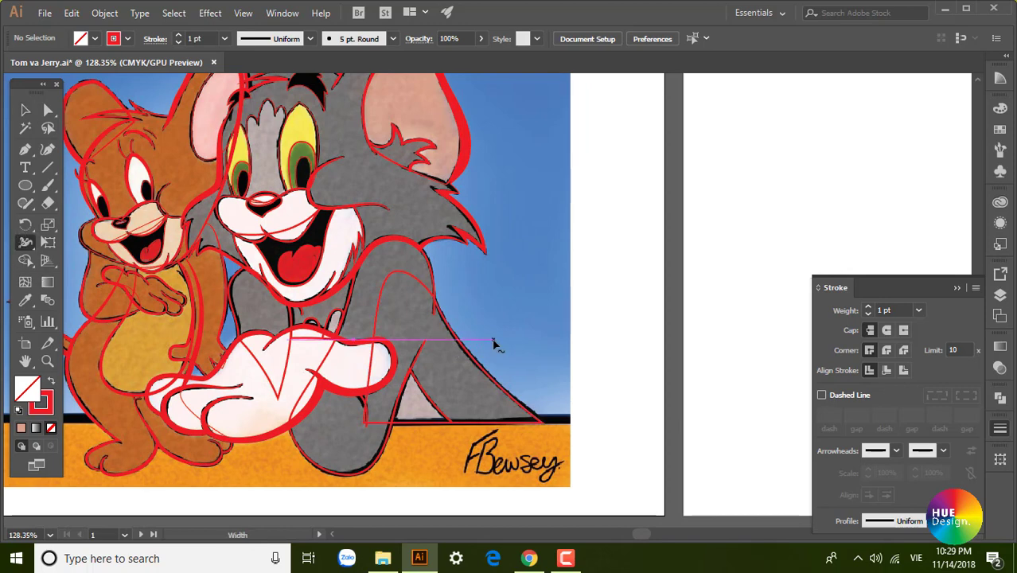
pyautogui.moveTo(454, 327); pyautogui.dragTo(450, 326)
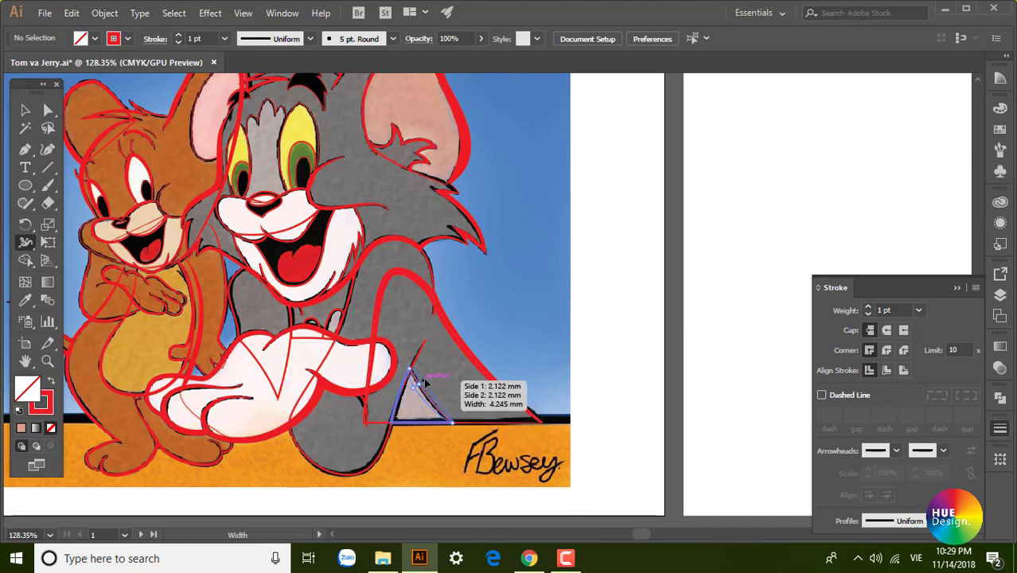
# Thin the diagonal stroke by Tom's arm, thicken the table loop, and zoom out to both artboards.
pyautogui.moveTo(423, 384); pyautogui.dragTo(420, 386)
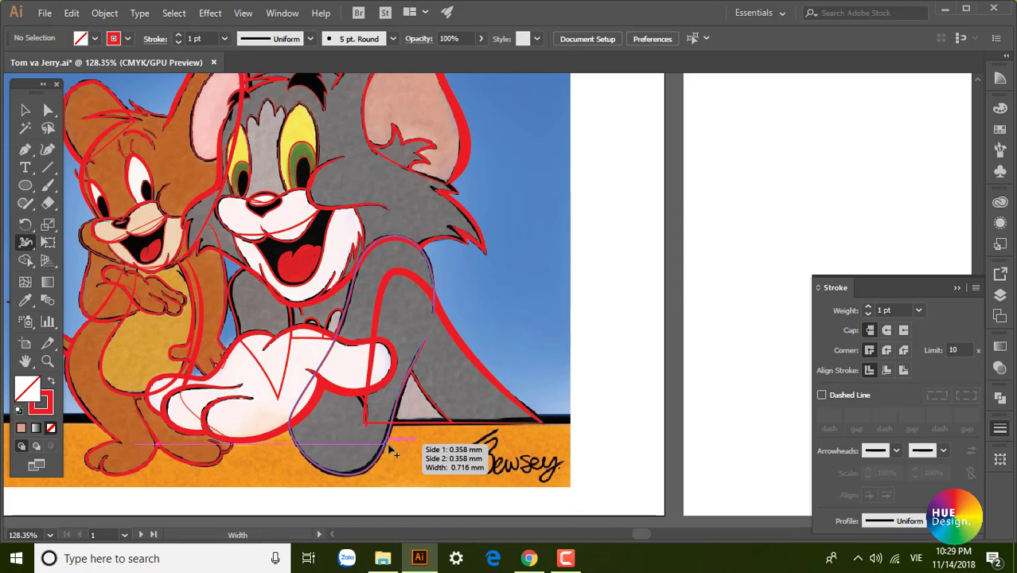
pyautogui.moveTo(390, 450); pyautogui.dragTo(390, 452)
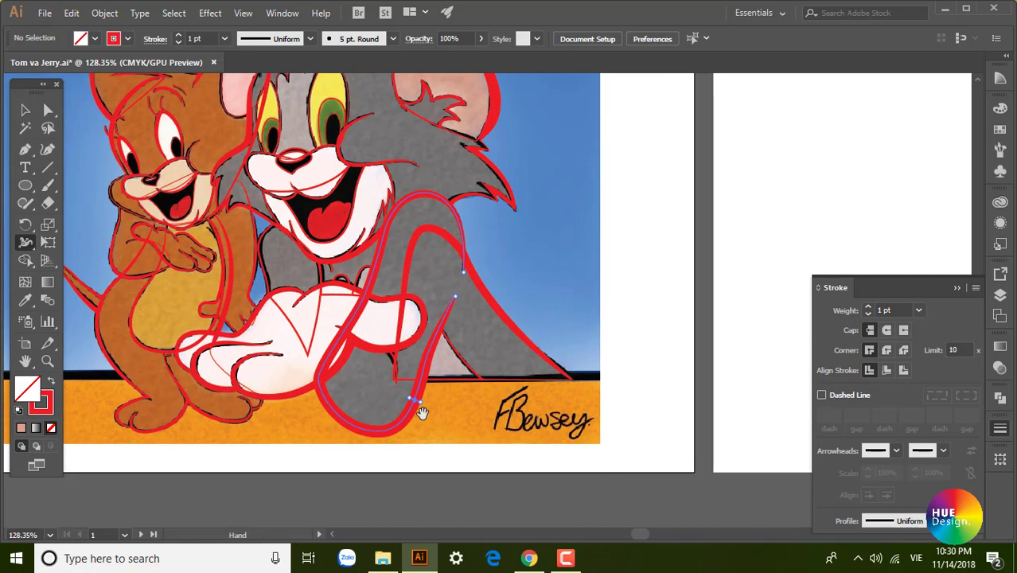
pyautogui.moveTo(417, 409); pyautogui.dragTo(405, 447)
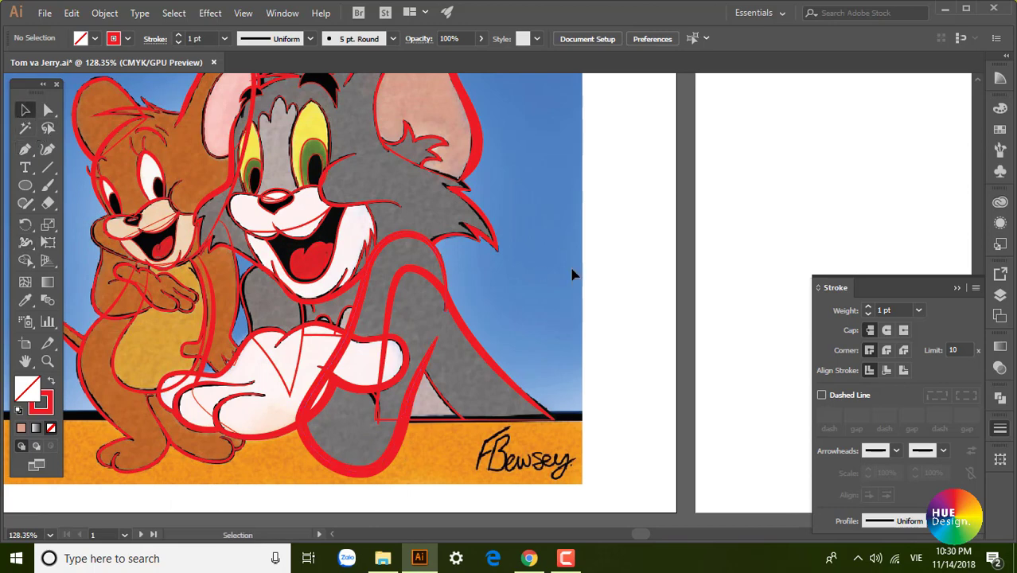
pyautogui.hotkey('ctrl', '-')
pyautogui.hotkey('ctrl', '-')
pyautogui.hotkey('ctrl', '-')
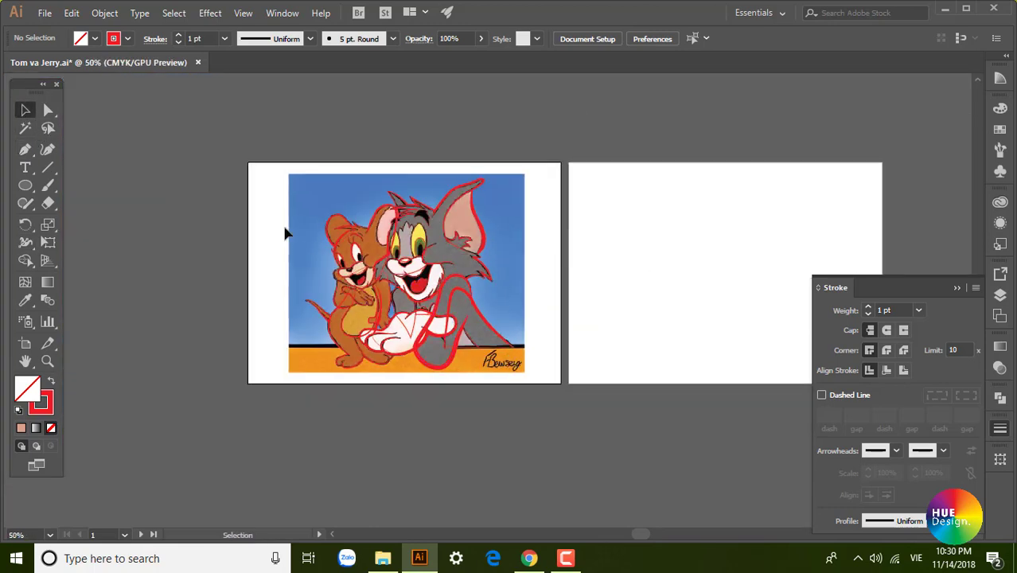
# Move the red line-art group onto the right artboard and zoom in to check it.
pyautogui.click(432, 312)
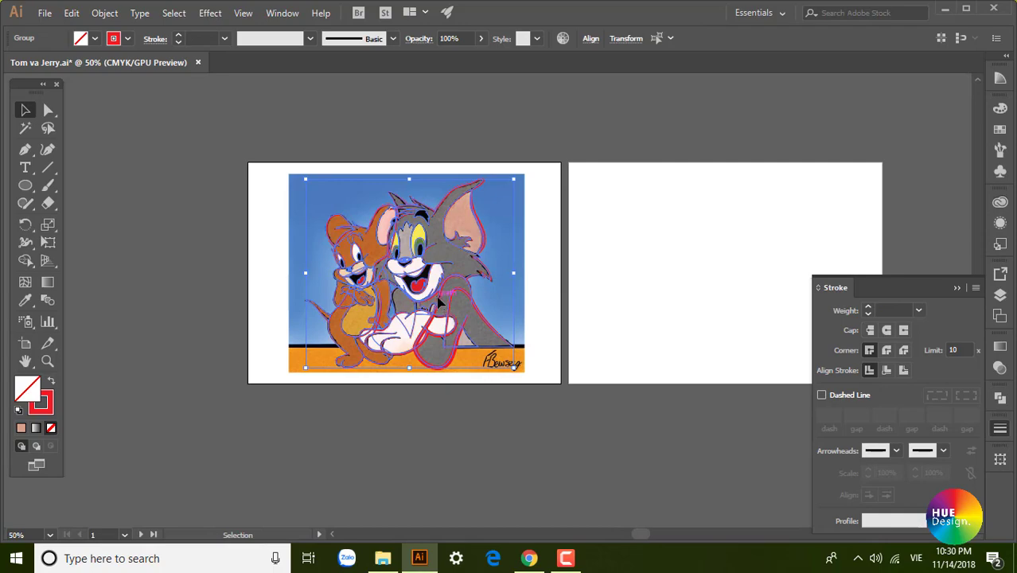
pyautogui.moveTo(439, 302); pyautogui.dragTo(697, 303)
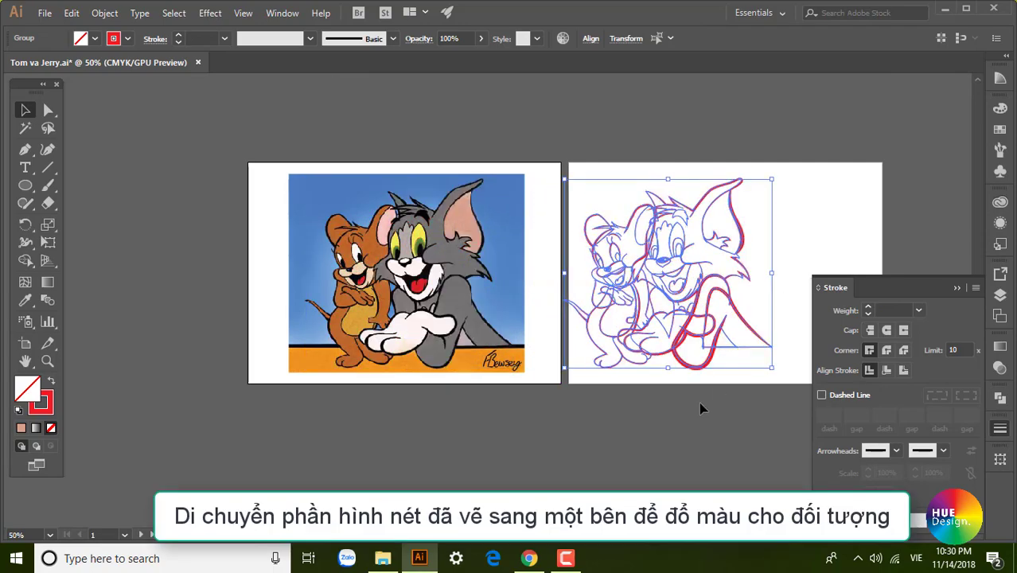
pyautogui.click(699, 408)
pyautogui.press('z')
pyautogui.moveTo(693, 407); pyautogui.dragTo(656, 413)
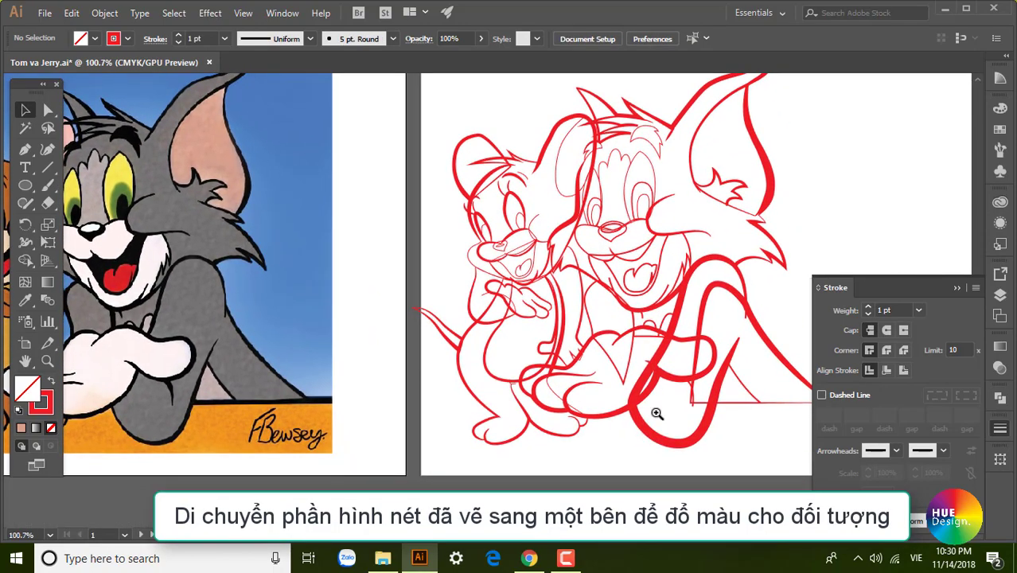
pyautogui.keyDown('alt'); pyautogui.click(656, 413); pyautogui.keyUp('alt')
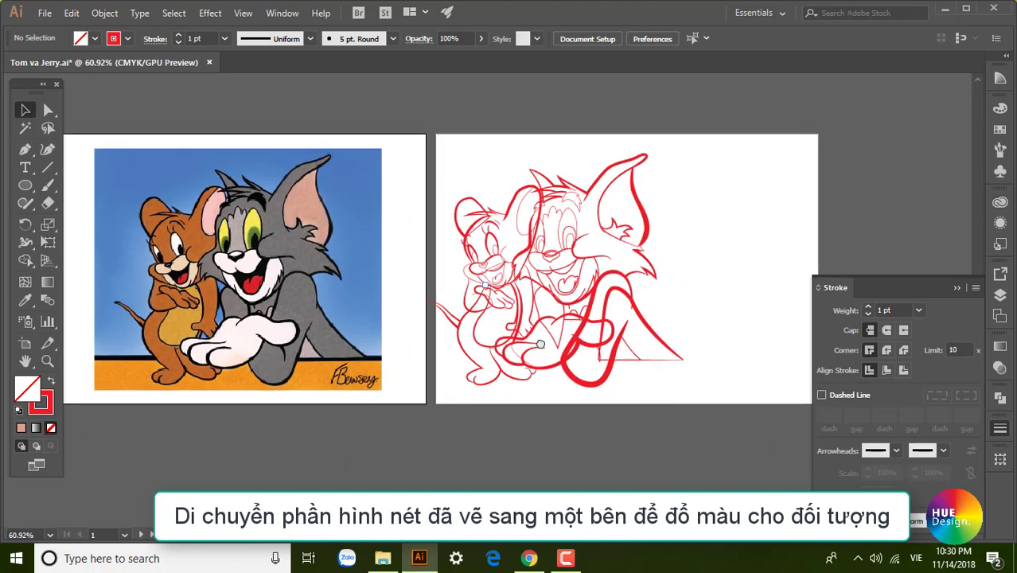
pyautogui.moveTo(656, 413)
pyautogui.mouseDown()
pyautogui.moveTo(568, 302)
pyautogui.moveTo(710, 264)
pyautogui.mouseUp()
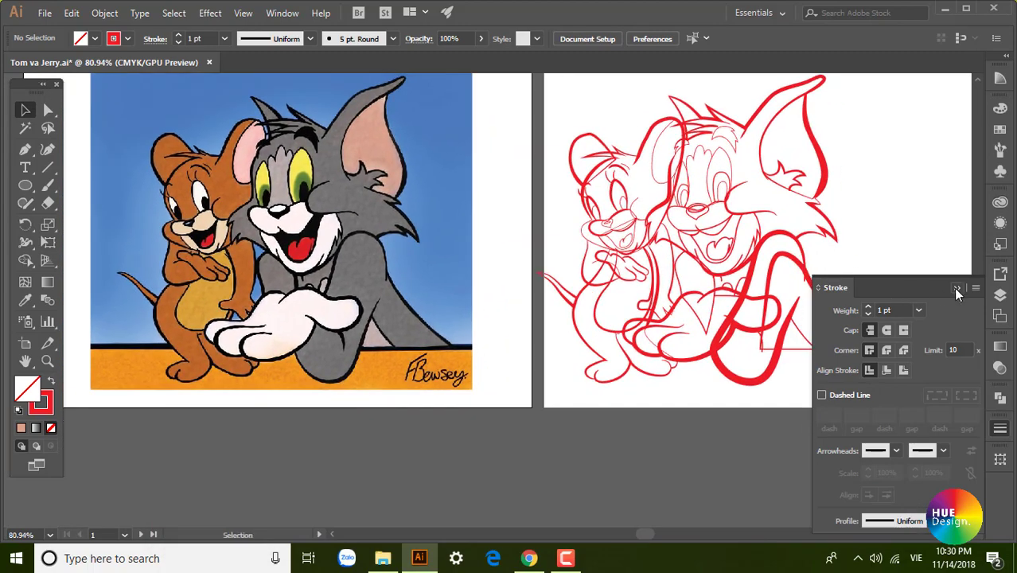
# Collapse the Stroke panel, centre both artboards, and briefly isolate Jerry's head group.
pyautogui.click(957, 288)
pyautogui.moveTo(816, 249); pyautogui.dragTo(841, 313)
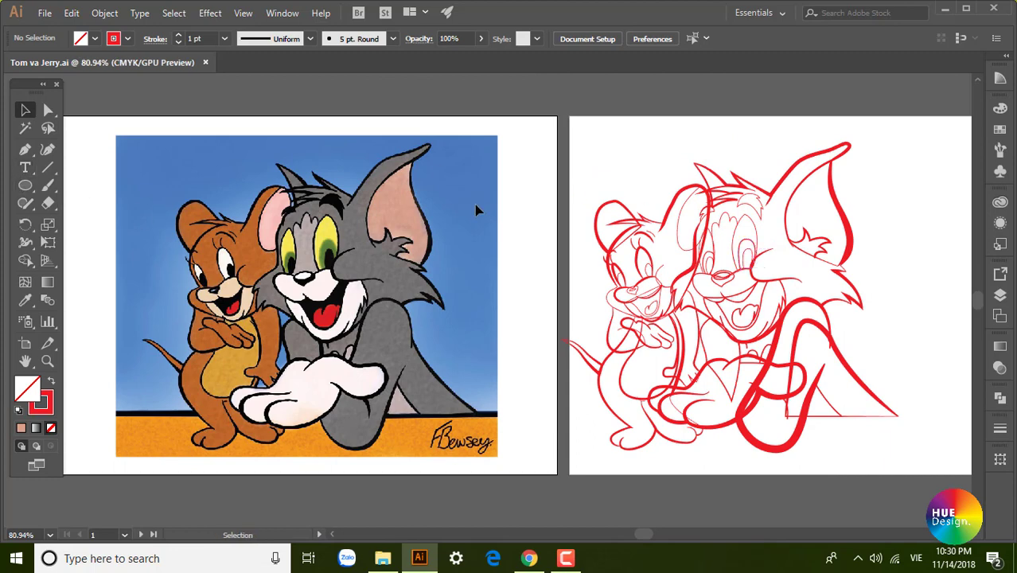
pyautogui.click(609, 211)
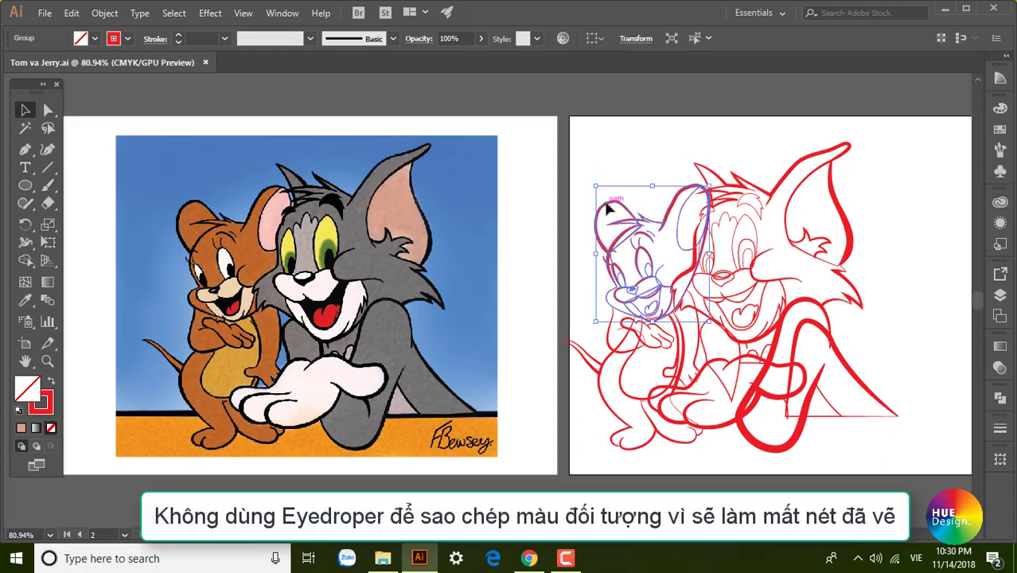
pyautogui.doubleClick(609, 211)
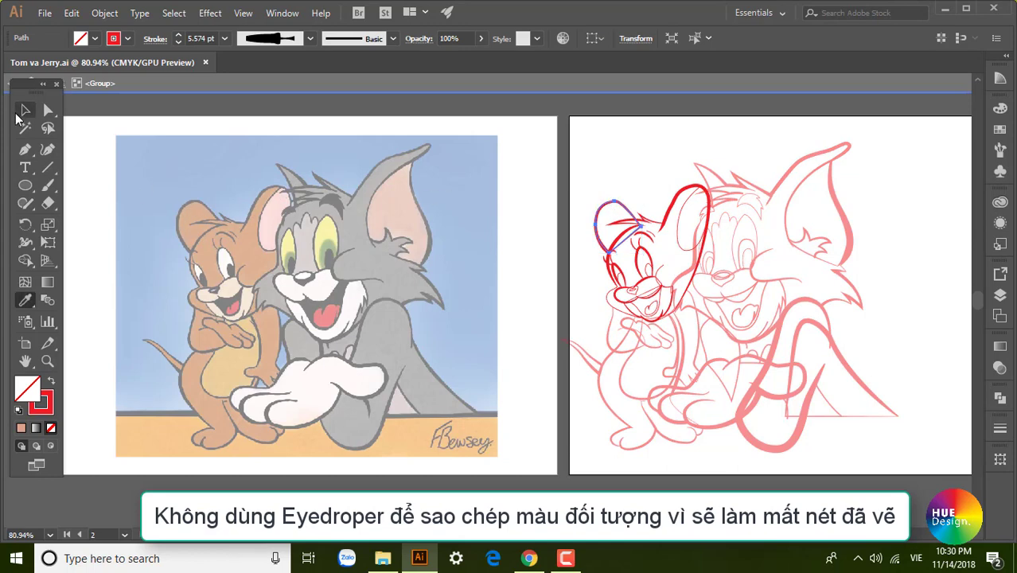
pyautogui.doubleClick(572, 142)
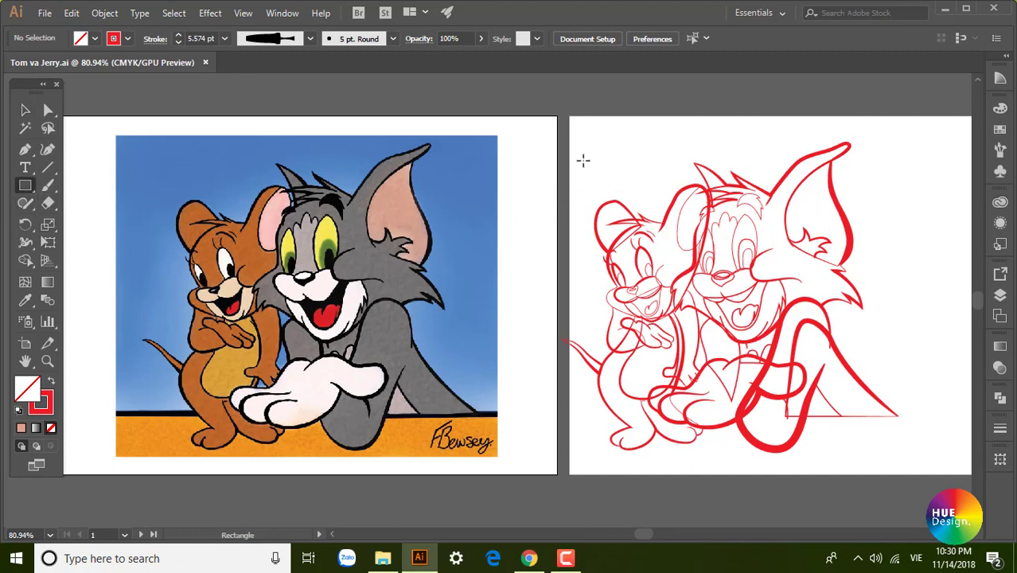
# Draw a second small square and fill the two squares with Tom's grey and Jerry's orange-brown.
pyautogui.moveTo(589, 136)
pyautogui.mouseDown()
pyautogui.moveTo(618, 161)
pyautogui.moveTo(644, 161)
pyautogui.mouseUp()
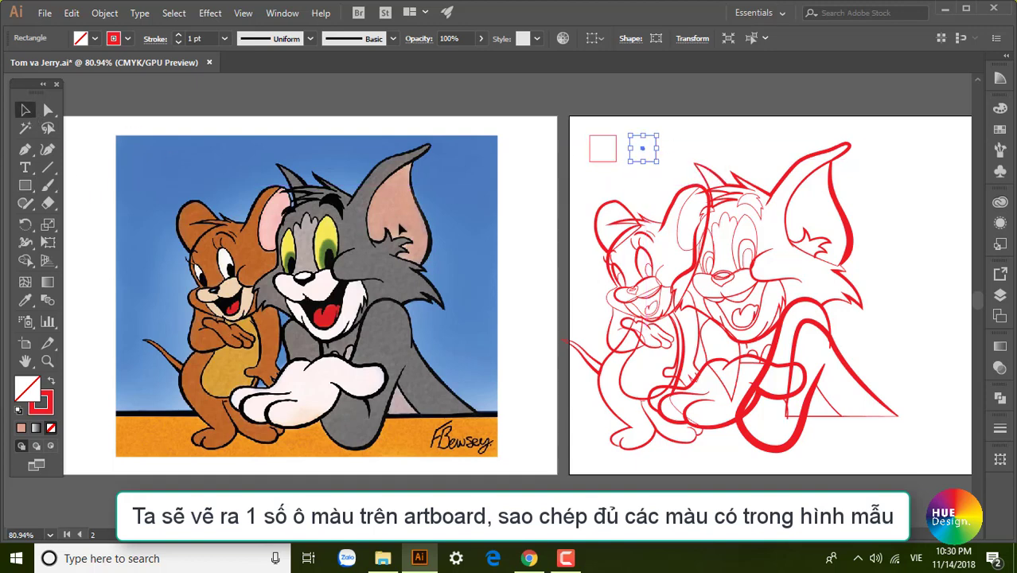
pyautogui.press('i')
pyautogui.click(363, 213)
pyautogui.press('v')
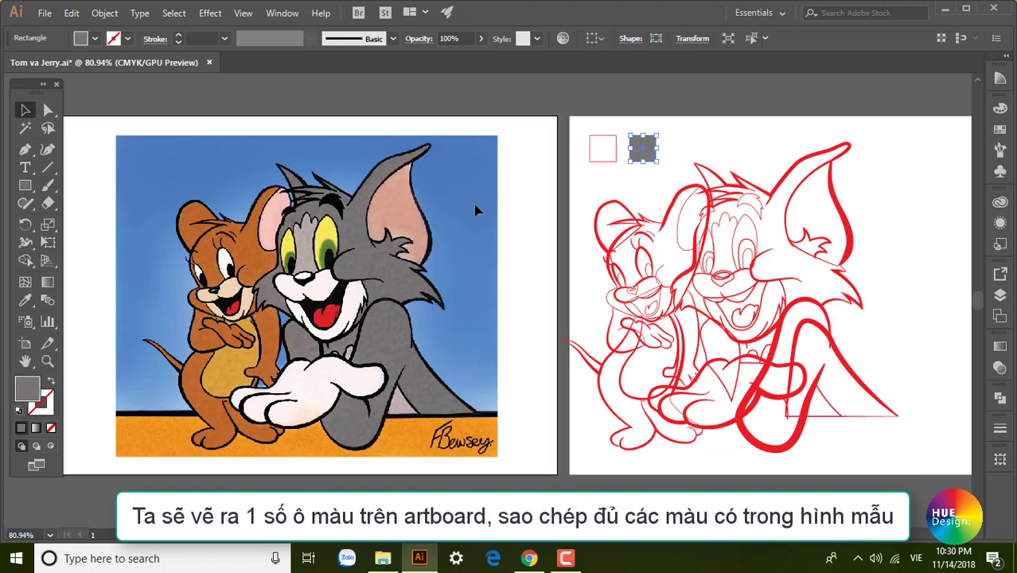
pyautogui.click(591, 143)
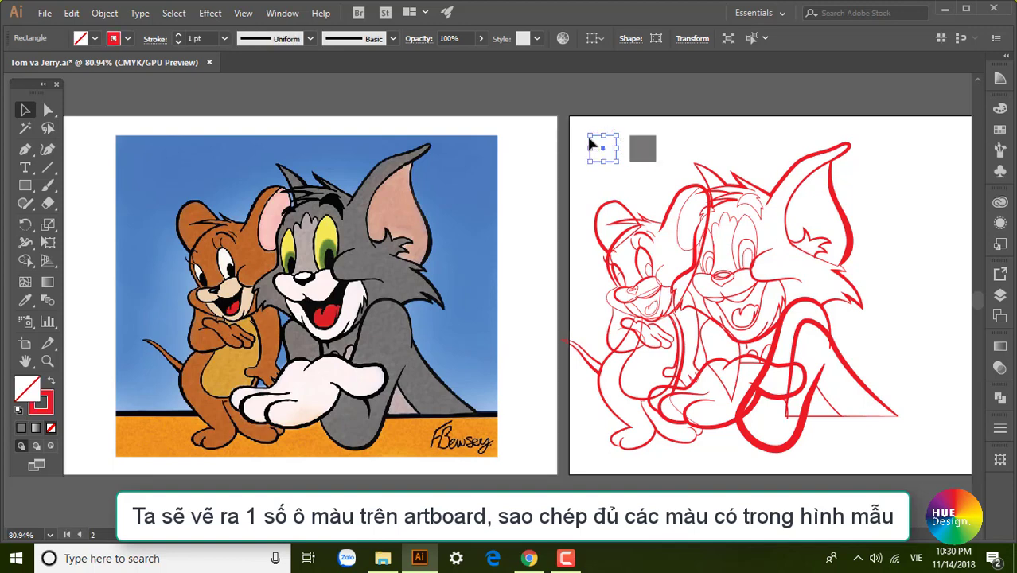
pyautogui.press('i')
pyautogui.click(260, 240)
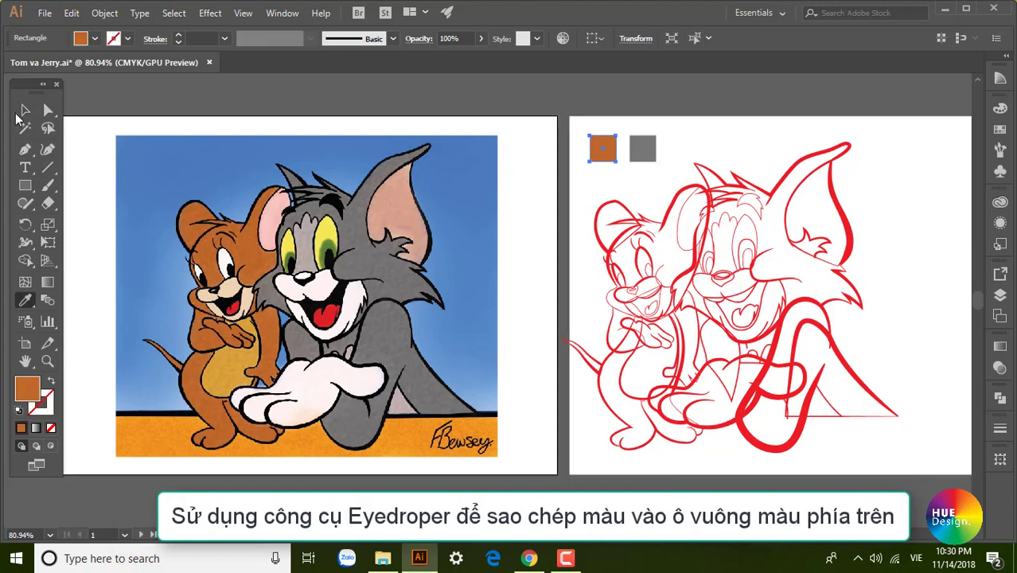
# Copy both squares upward into a second row and recolour the top grey copy red.
pyautogui.click(24, 111)
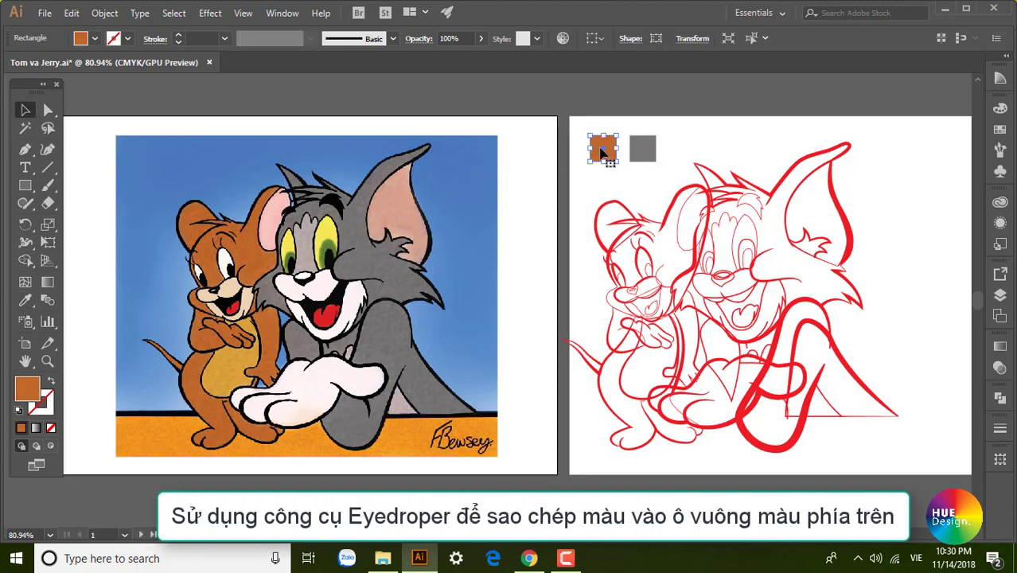
pyautogui.keyDown('shift'); pyautogui.click(637, 151); pyautogui.keyUp('shift')
pyautogui.moveTo(643, 151); pyautogui.dragTo(648, 113)
pyautogui.click(684, 154)
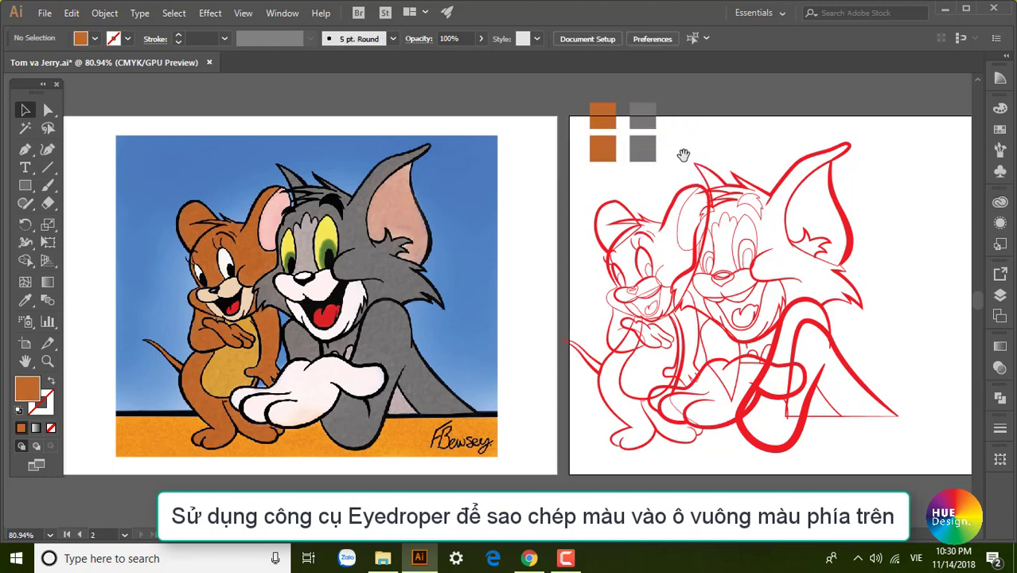
pyautogui.scroll(1, 653, 147)
pyautogui.click(595, 135)
pyautogui.press('i')
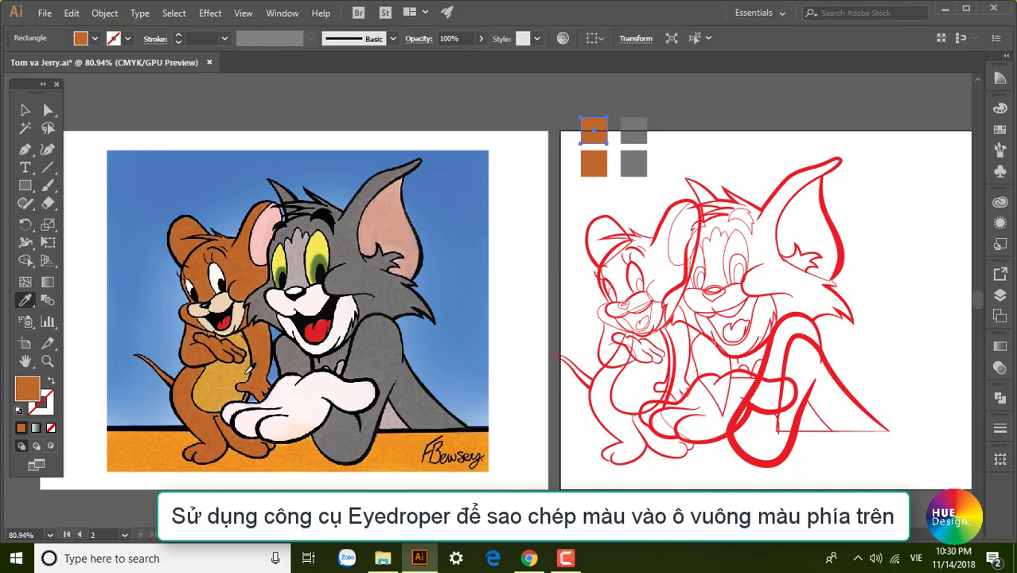
pyautogui.press('v')
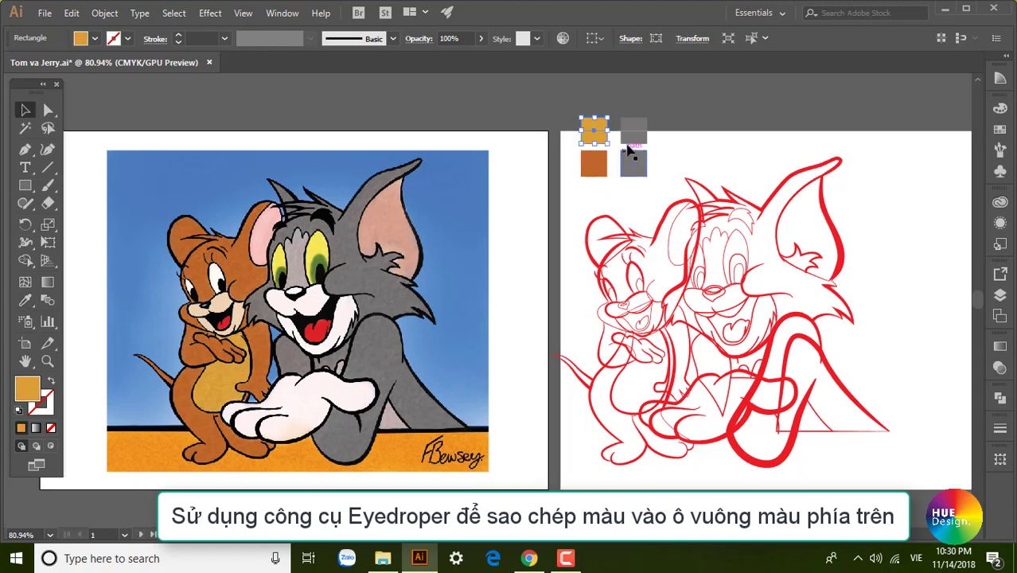
pyautogui.click(636, 139)
pyautogui.press('i')
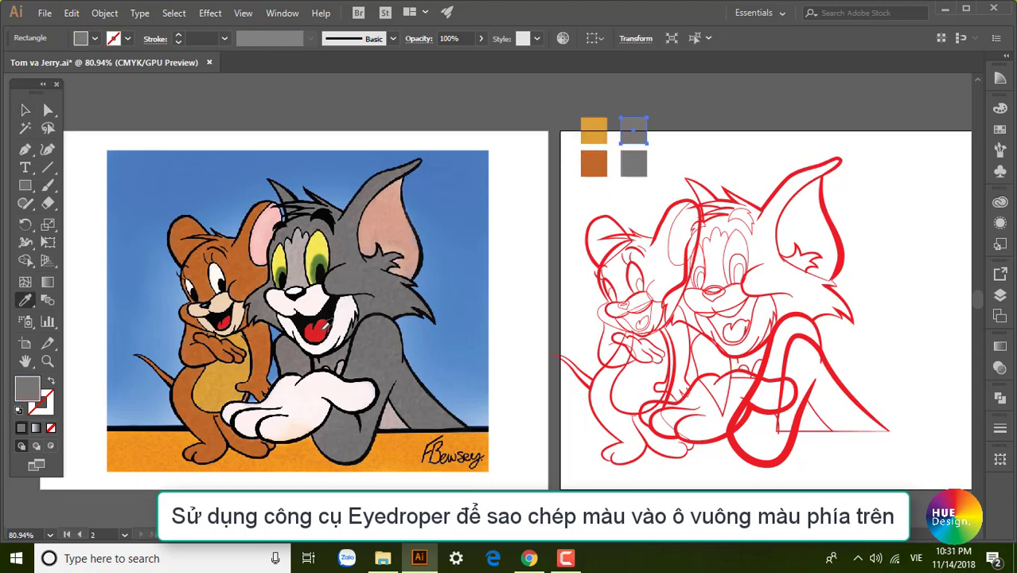
pyautogui.click(318, 328)
pyautogui.press('v')
# Copy the red and grey squares into a third column.
pyautogui.scroll(2, 586, 238)
pyautogui.hscroll(2, 585, 239)
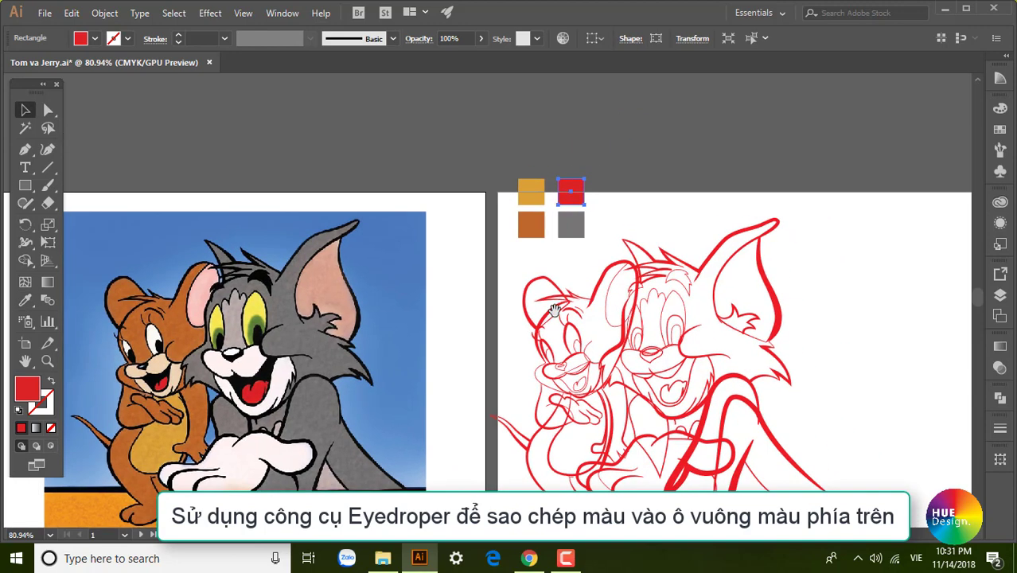
pyautogui.click(598, 209)
pyautogui.moveTo(589, 228)
pyautogui.mouseDown()
pyautogui.moveTo(570, 220)
pyautogui.moveTo(621, 227)
pyautogui.mouseUp()
pyautogui.click(656, 225)
pyautogui.scroll(-2, 656, 225)
pyautogui.hscroll(-2, 656, 225)
pyautogui.click(664, 143)
# Recolour the third-column squares with Tom's ear pink and Tom's eye yellow.
pyautogui.press('i')
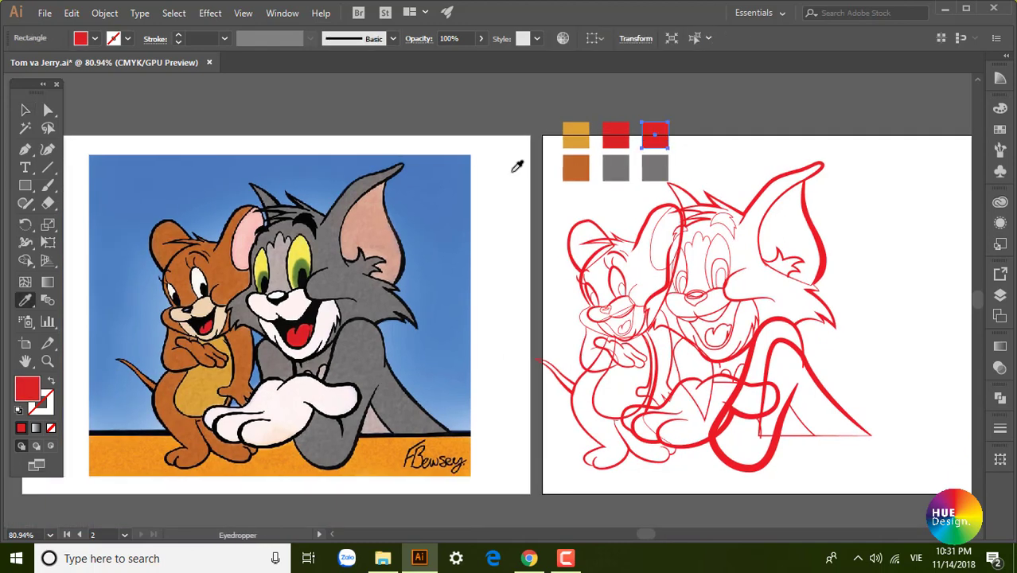
pyautogui.click(385, 223)
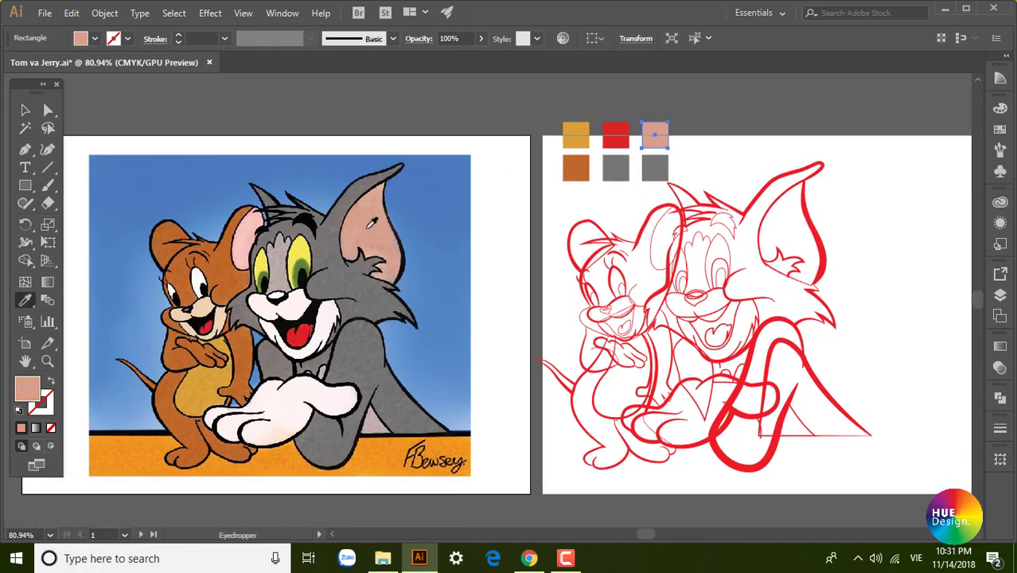
pyautogui.press('v')
pyautogui.click(659, 172)
pyautogui.press('i')
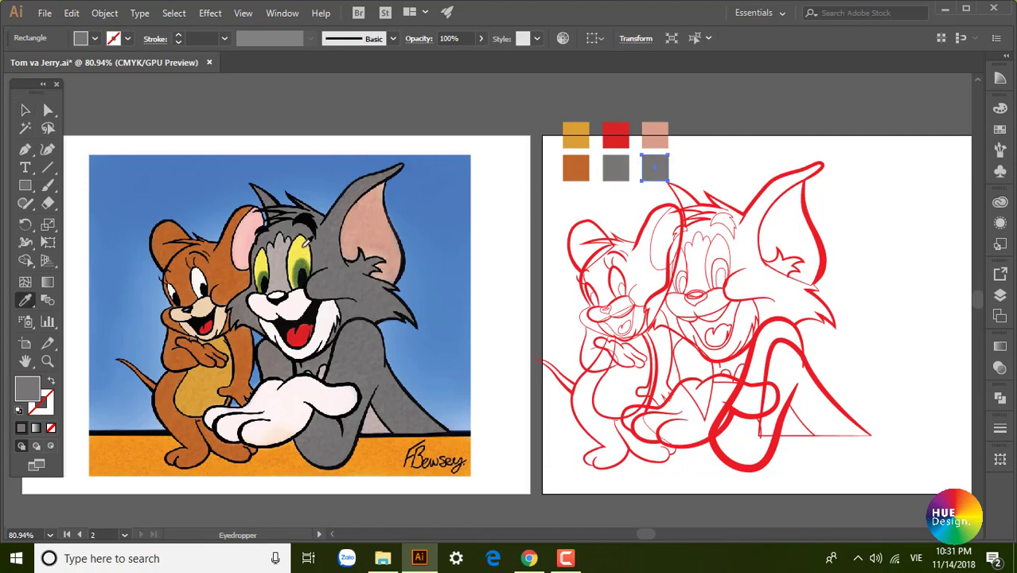
pyautogui.click(299, 255)
pyautogui.press('v')
# Copy the pink and yellow squares into a fourth column.
pyautogui.click(722, 145)
pyautogui.hscroll(2, 677, 183)
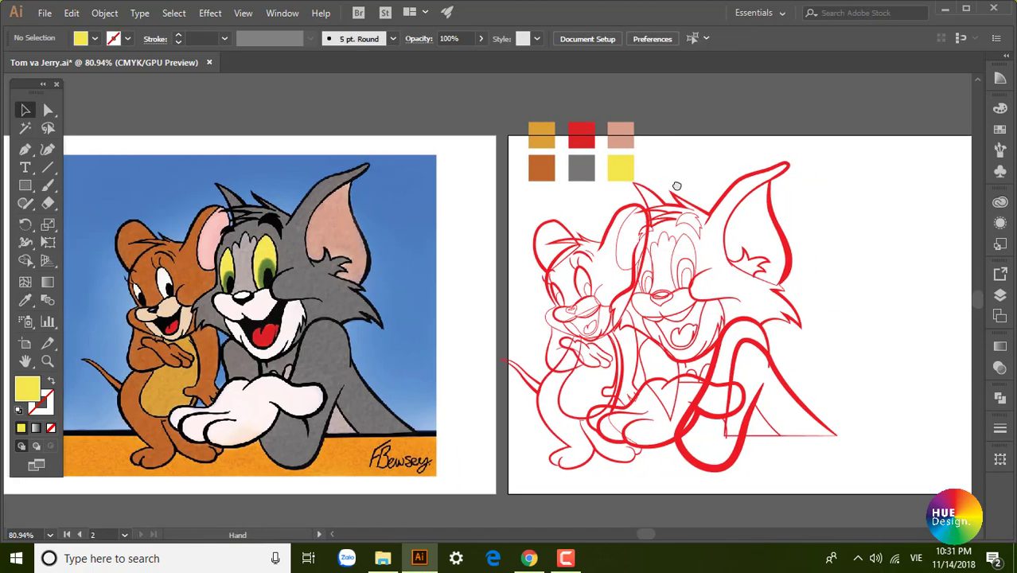
pyautogui.click(610, 168)
pyautogui.keyDown('shift'); pyautogui.click(617, 143); pyautogui.keyUp('shift')
pyautogui.moveTo(617, 144); pyautogui.dragTo(654, 145)
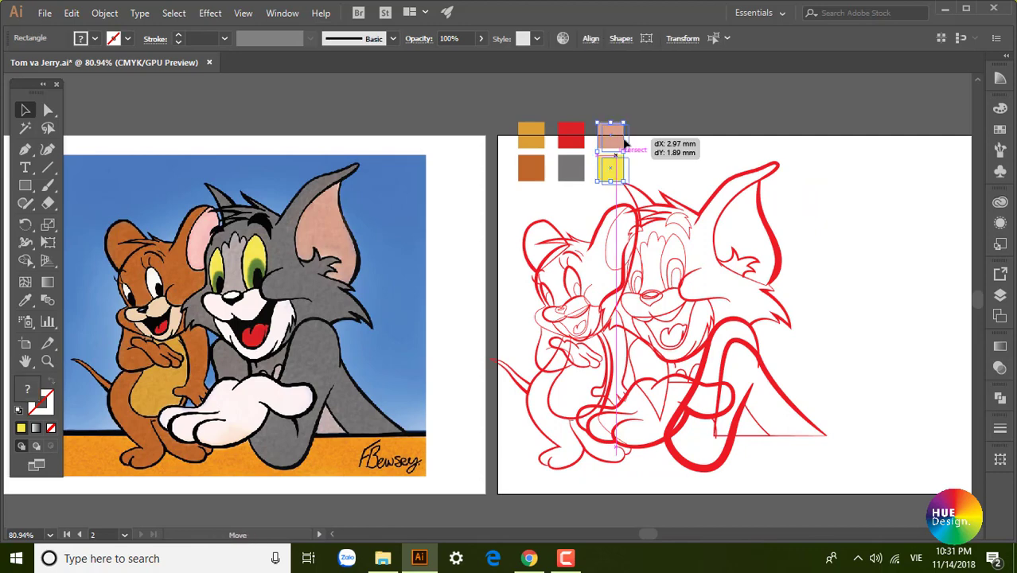
pyautogui.keyDown('shift'); pyautogui.click(650, 141); pyautogui.keyUp('shift')
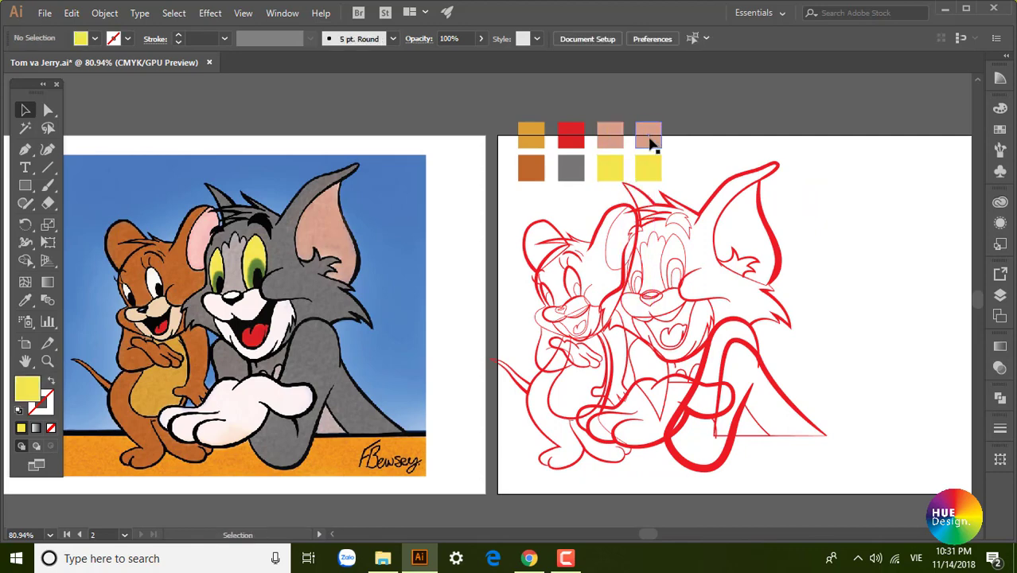
pyautogui.click(650, 139)
# Fill the fourth-column squares with Jerry's lighter ear pink and olive green.
pyautogui.press('i')
pyautogui.click(201, 237)
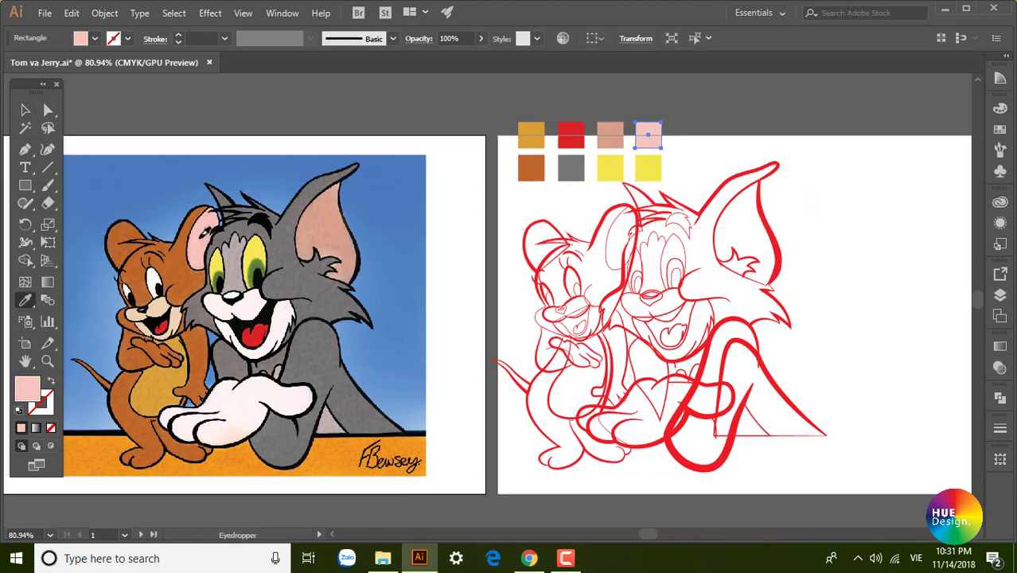
pyautogui.keyDown('ctrl'); pyautogui.click(648, 167); pyautogui.keyUp('ctrl')
pyautogui.click(253, 253)
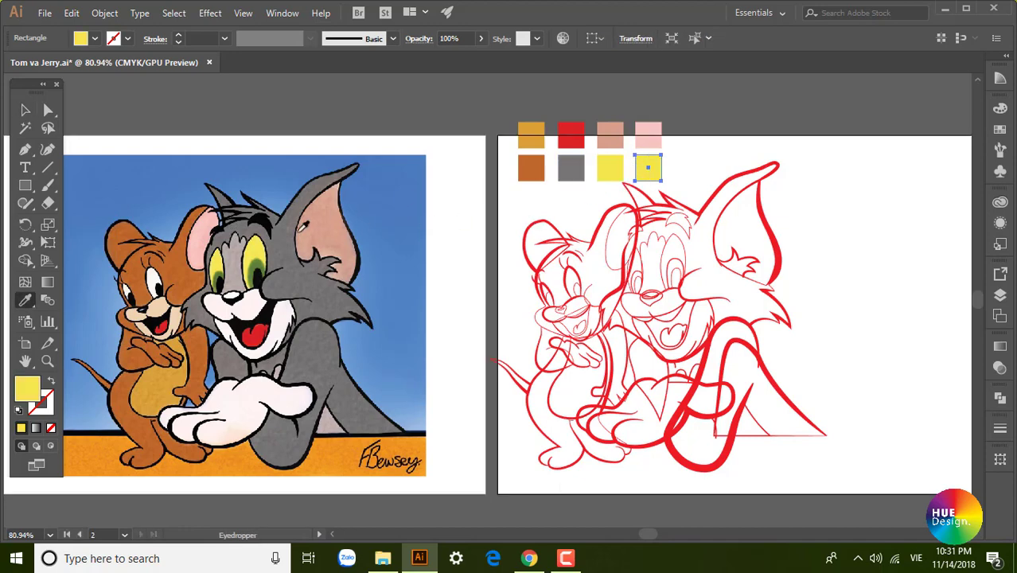
pyautogui.click(260, 260)
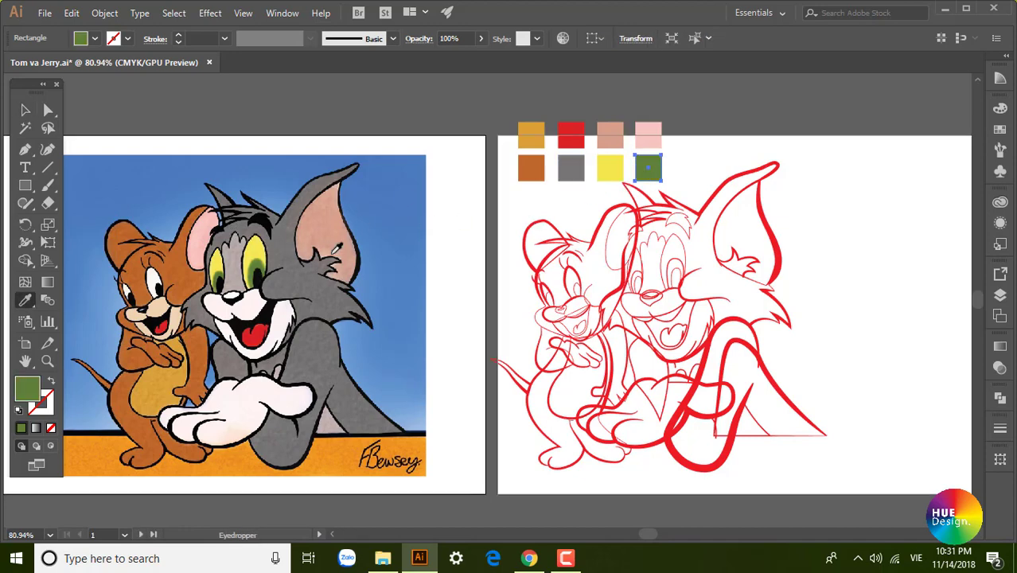
pyautogui.press('v')
pyautogui.click(695, 186)
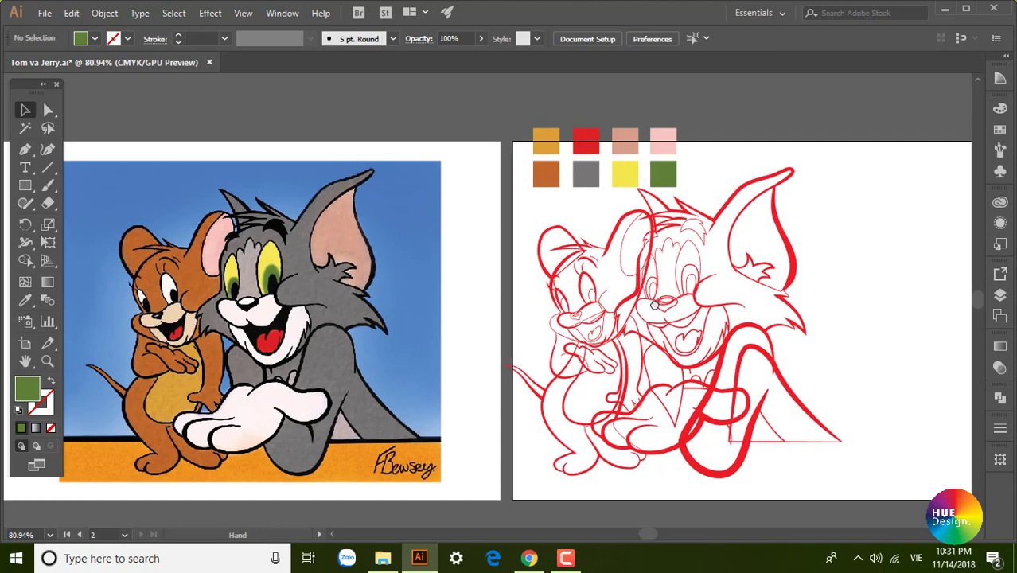
# Copy the grey square straight down and fill it with light pinkish-grey.
pyautogui.moveTo(669, 238); pyautogui.dragTo(631, 255)
pyautogui.moveTo(535, 199); pyautogui.dragTo(536, 229)
pyautogui.press('i')
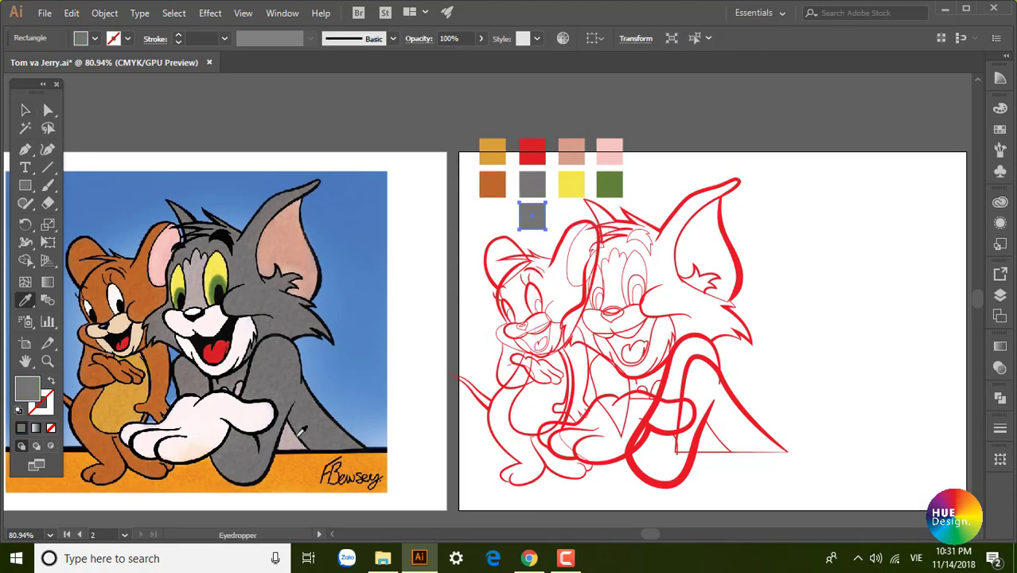
pyautogui.click(295, 436)
pyautogui.press('v')
pyautogui.click(491, 227)
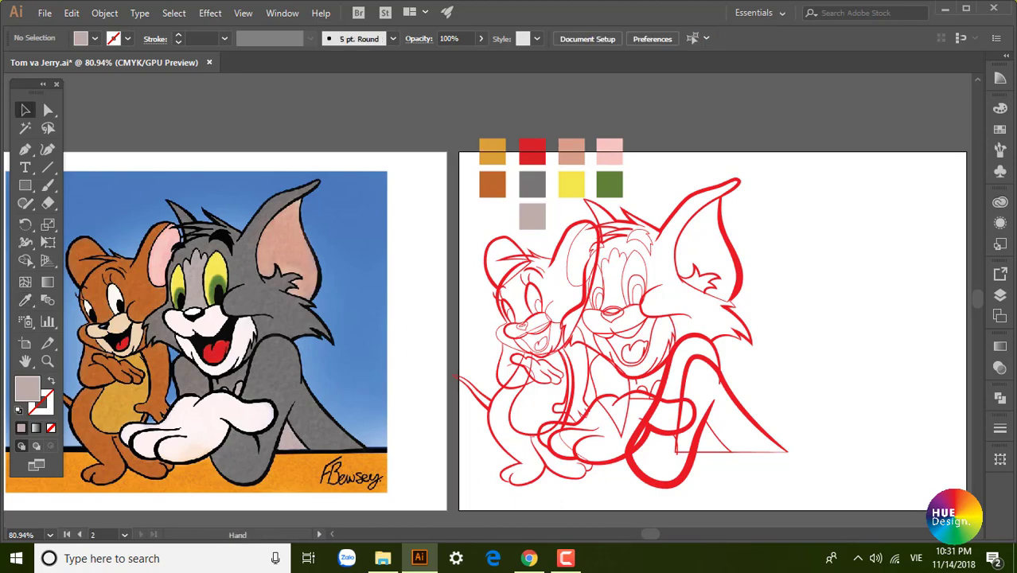
# Select both the Tom and Jerry line art and shift it to the right.
pyautogui.moveTo(579, 296); pyautogui.dragTo(732, 200)
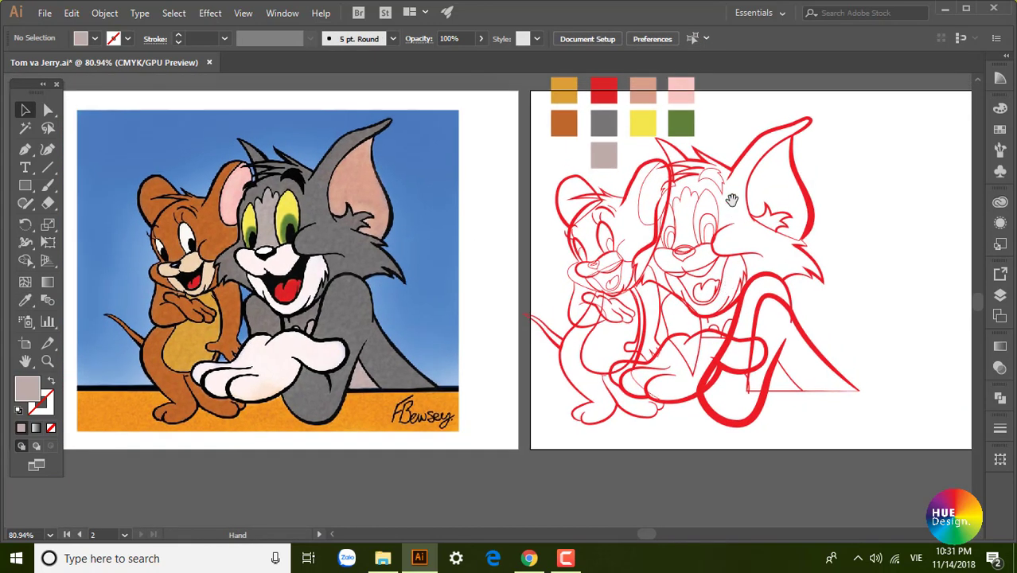
pyautogui.click(735, 262)
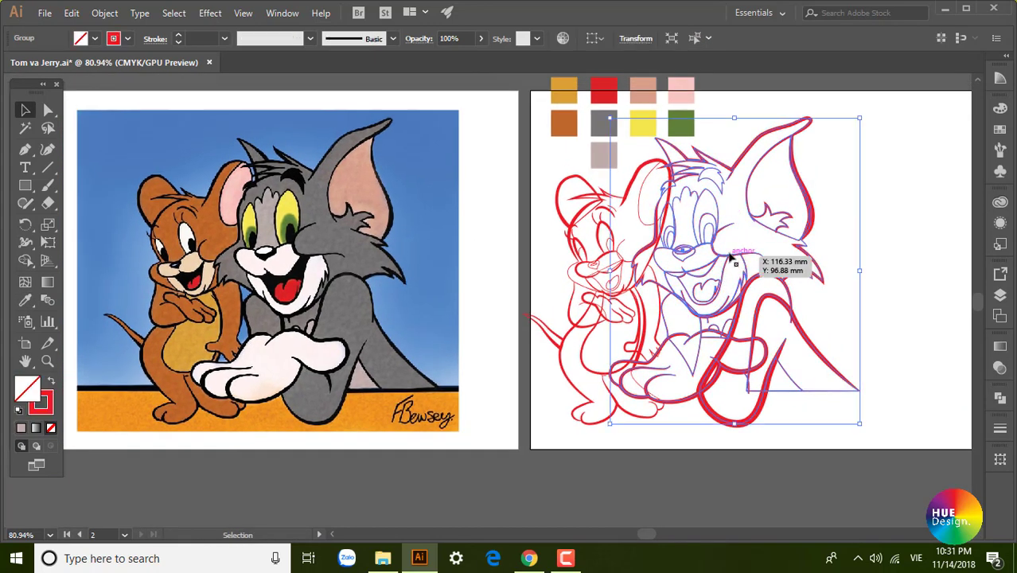
pyautogui.keyDown('shift'); pyautogui.click(561, 253); pyautogui.keyUp('shift')
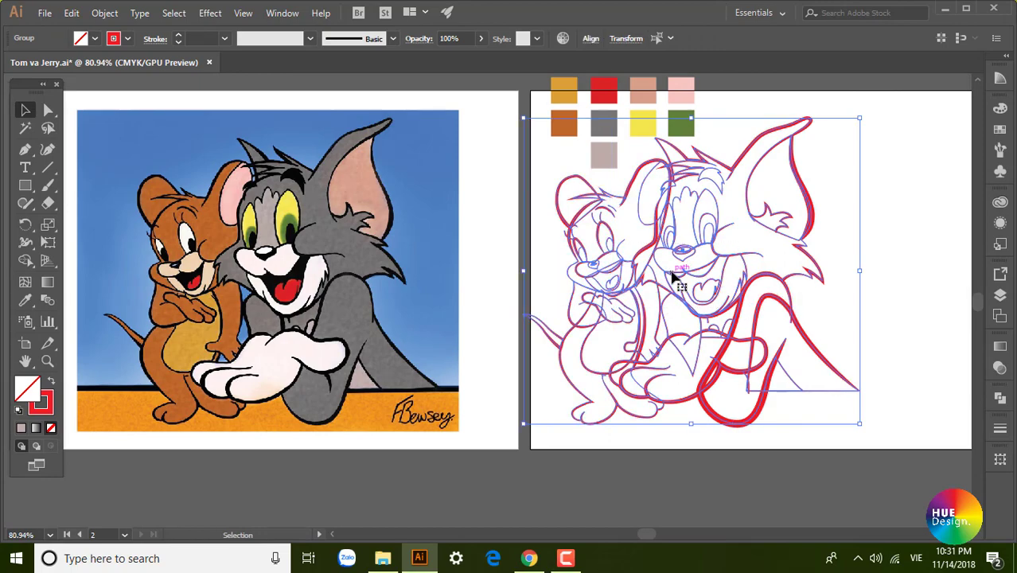
pyautogui.moveTo(673, 274)
pyautogui.mouseDown()
pyautogui.moveTo(700, 283)
pyautogui.moveTo(749, 266)
pyautogui.mouseUp()
# Marquee-select all nine sampled colour squares on the line-art artboard.
pyautogui.click(491, 194)
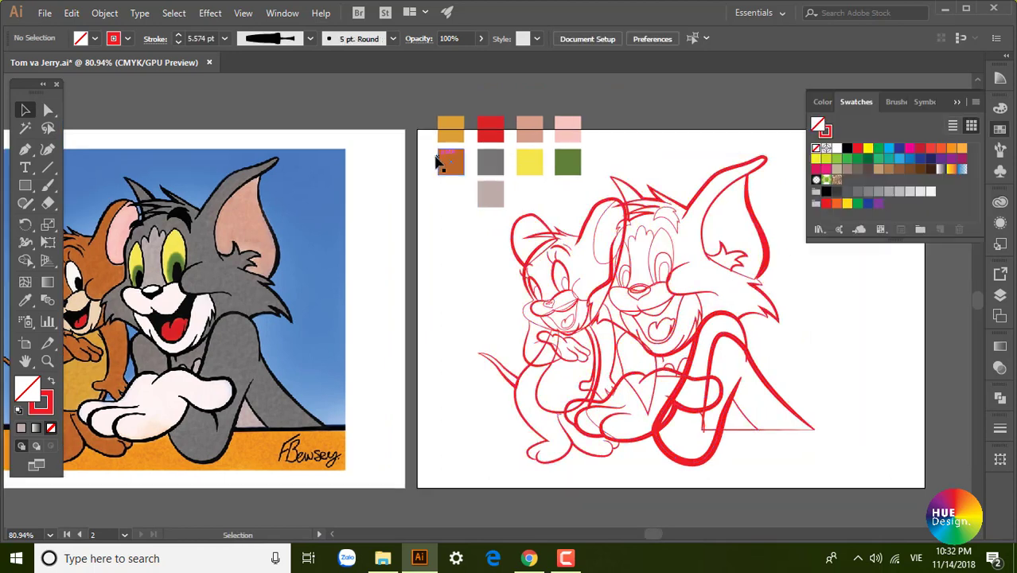
pyautogui.moveTo(413, 120); pyautogui.dragTo(467, 159)
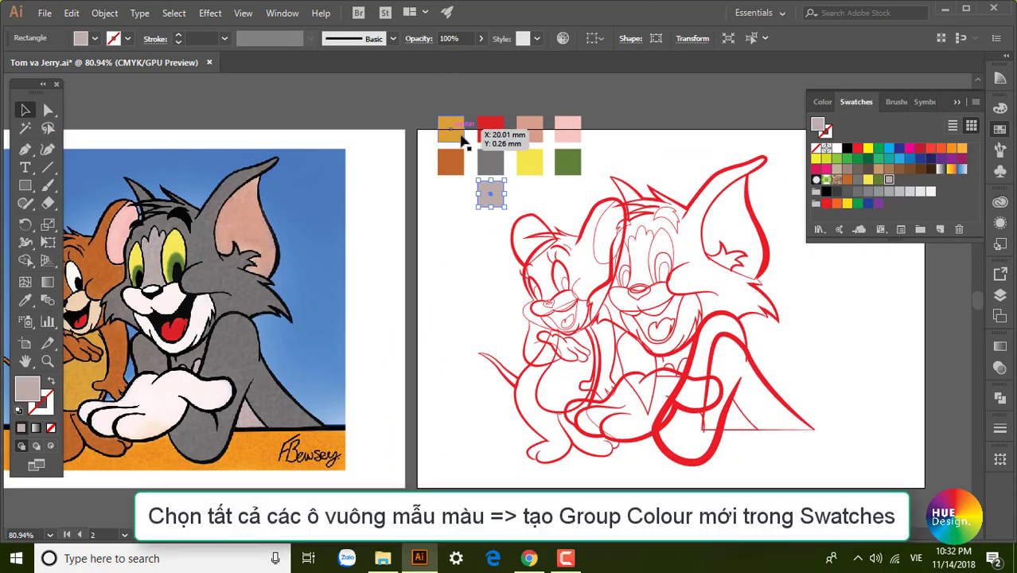
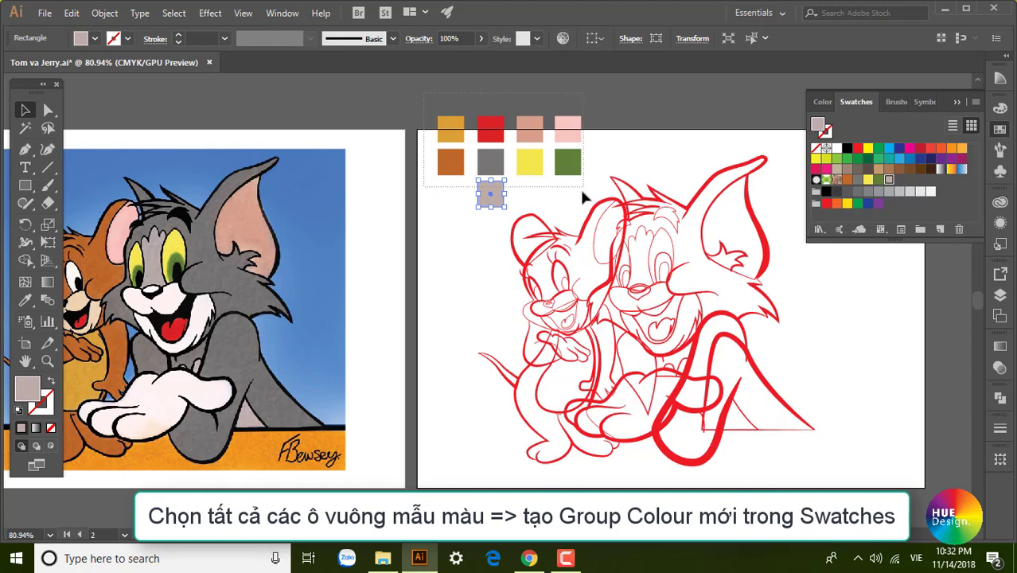
# Save the nine sampled colour squares as a new colour group in the Swatches panel.
pyautogui.moveTo(583, 182); pyautogui.dragTo(579, 187)
pyautogui.click(919, 230)
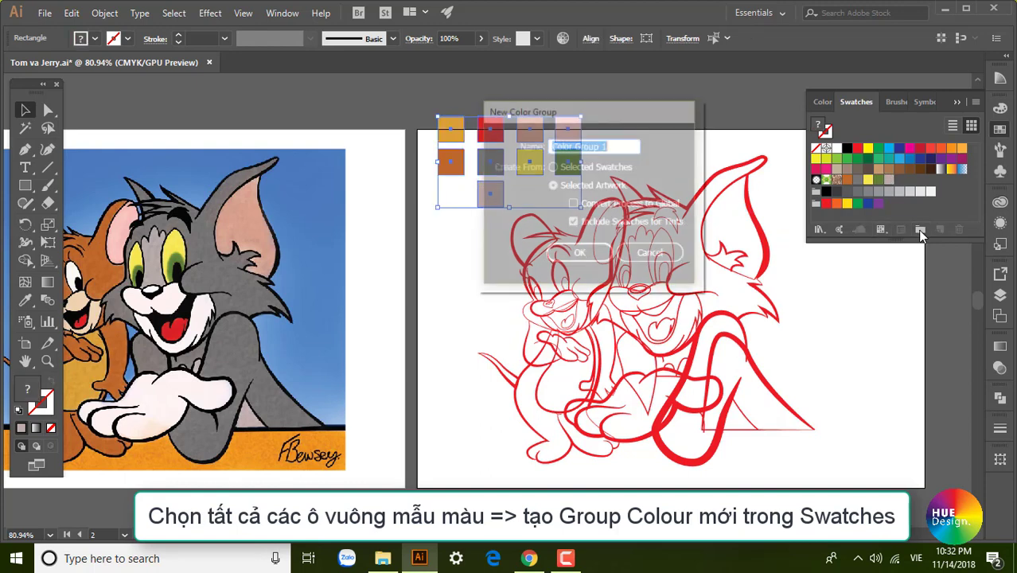
pyautogui.click(592, 254)
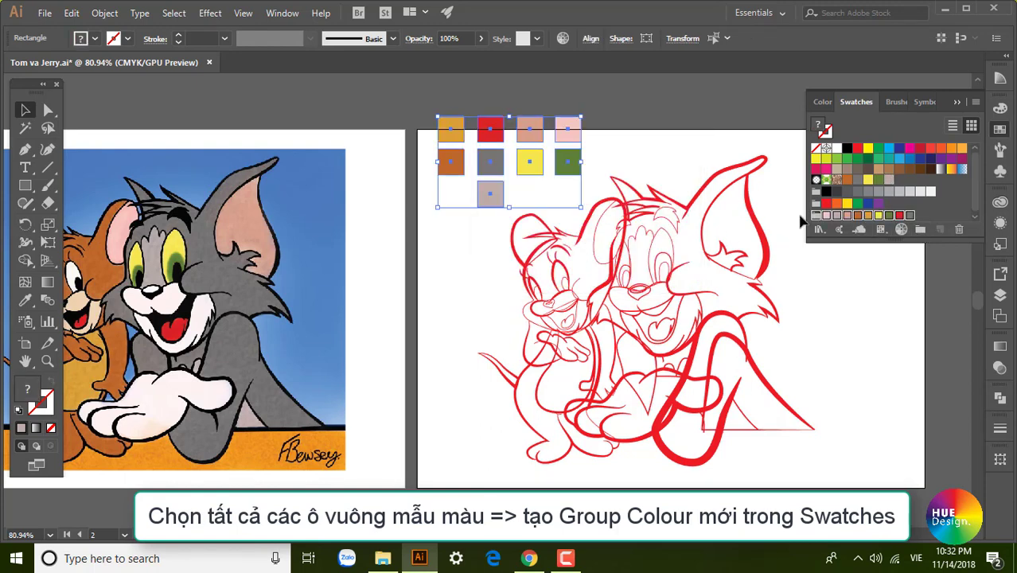
pyautogui.click(898, 288)
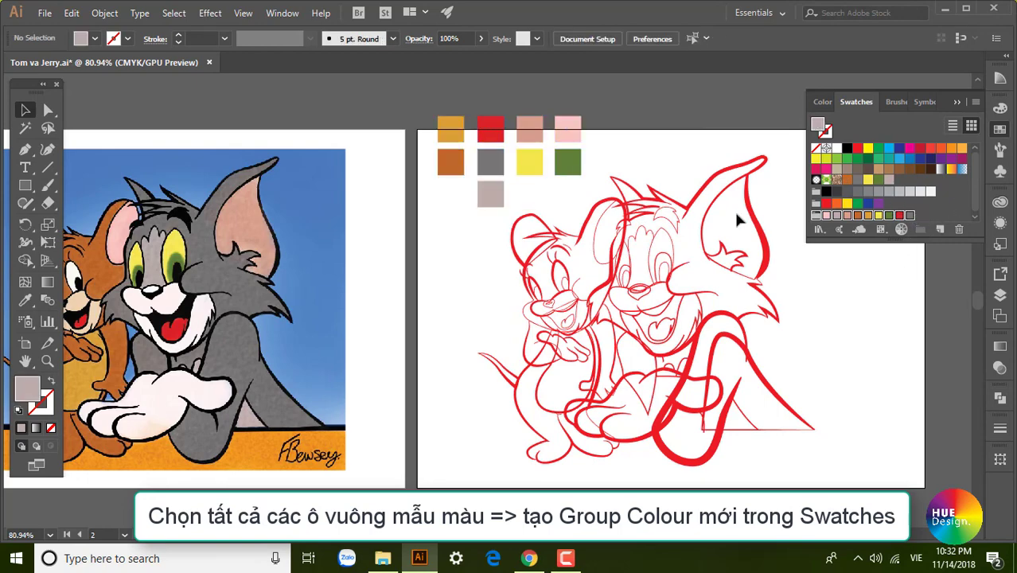
pyautogui.moveTo(700, 337); pyautogui.dragTo(637, 300)
pyautogui.scroll(3, 637, 301)
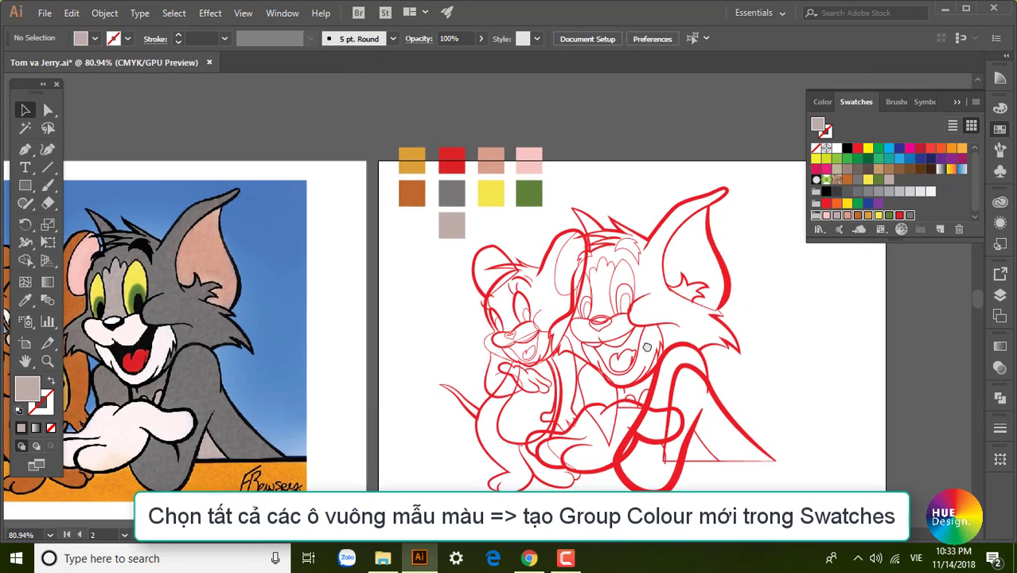
# Inside the sketch group, fill Jerry's ear and head with the orange-brown fur swatch.
pyautogui.doubleClick(483, 258)
pyautogui.click(483, 257)
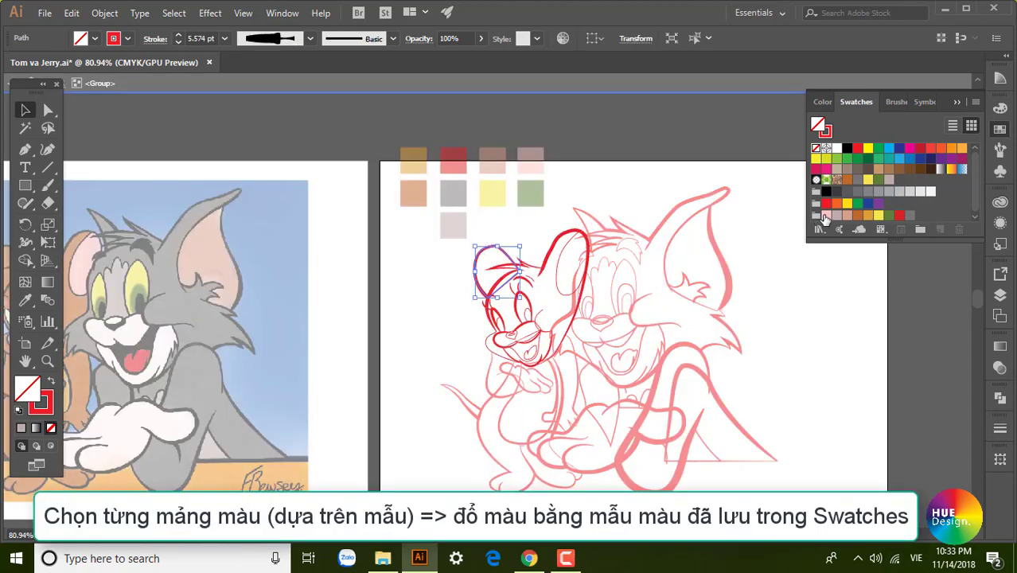
pyautogui.click(826, 216)
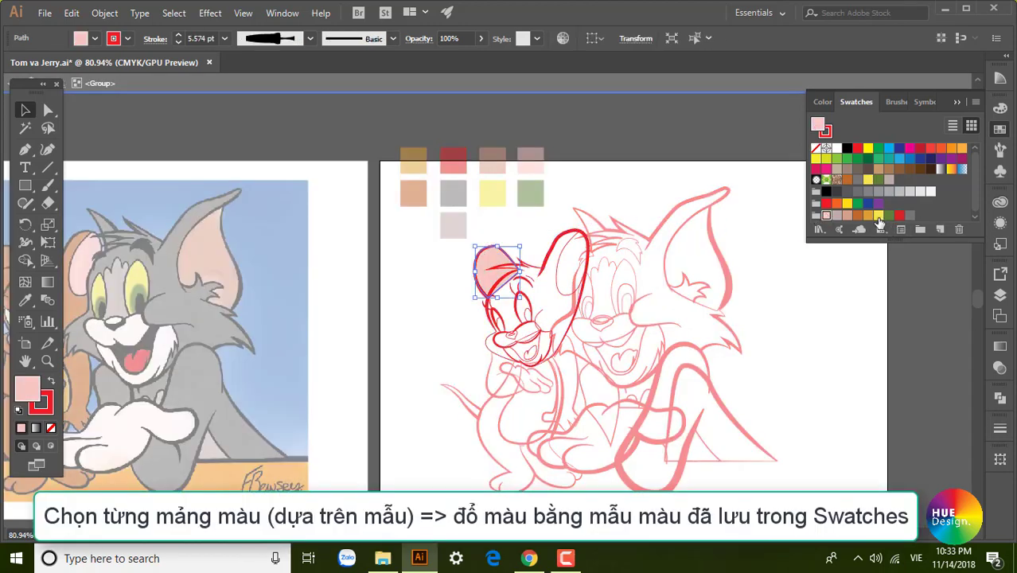
pyautogui.click(859, 217)
pyautogui.click(554, 260)
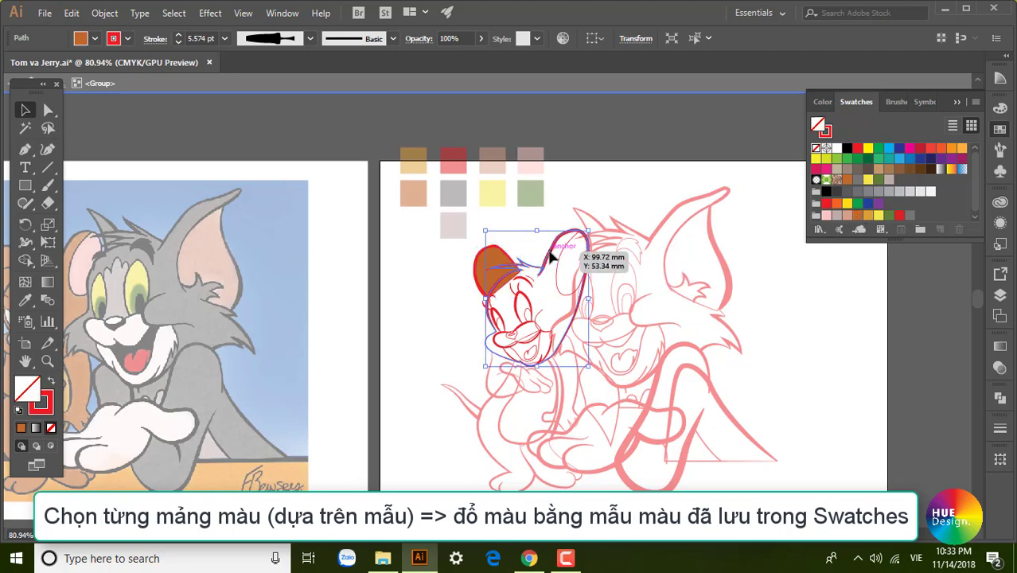
pyautogui.click(858, 216)
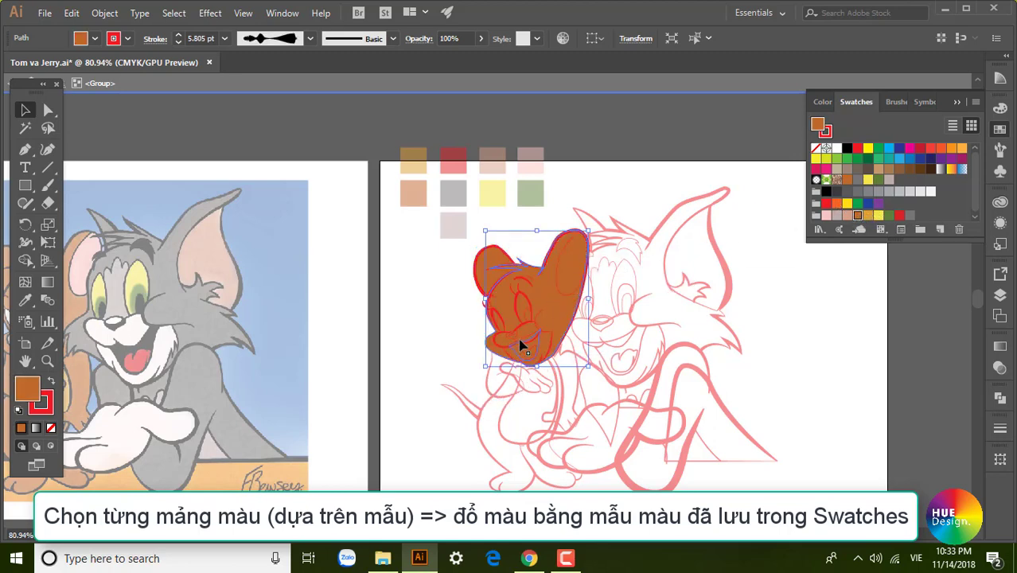
pyautogui.scroll(3, 541, 302)
pyautogui.scroll(2, 614, 313)
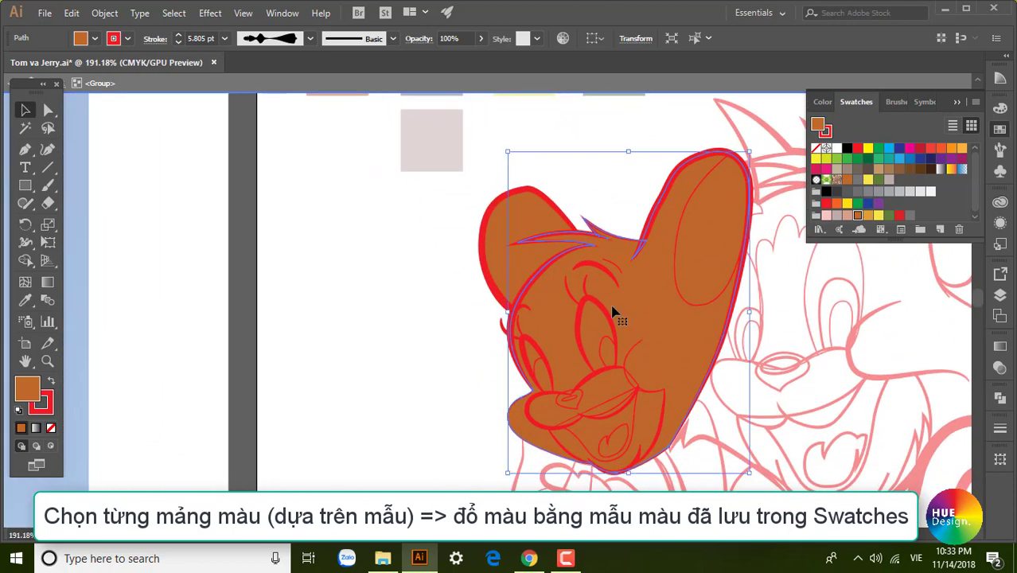
# Fill both eyes white and both pupils solid black with no outline.
pyautogui.click(596, 309)
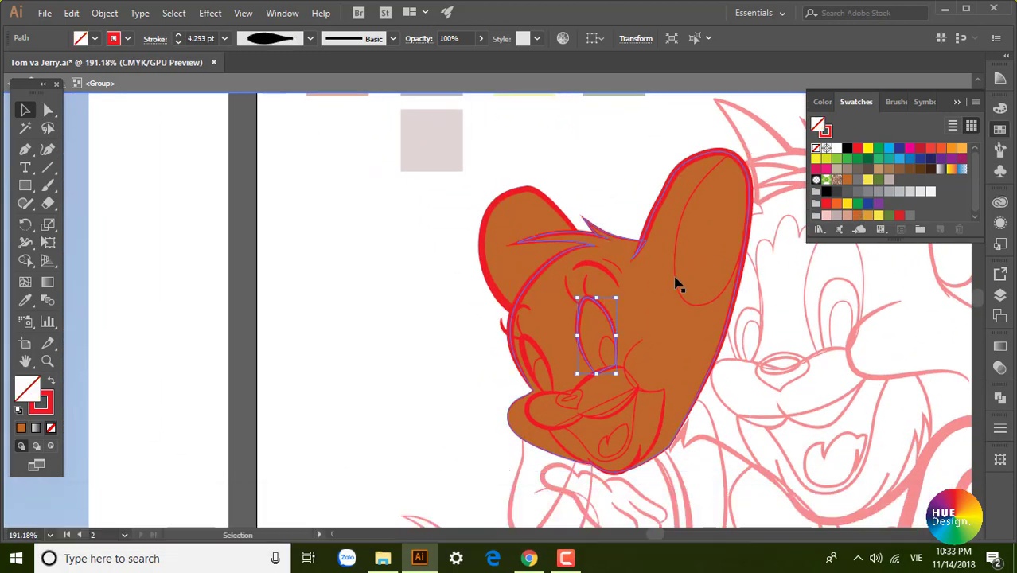
pyautogui.keyDown('shift'); pyautogui.click(537, 353); pyautogui.keyUp('shift')
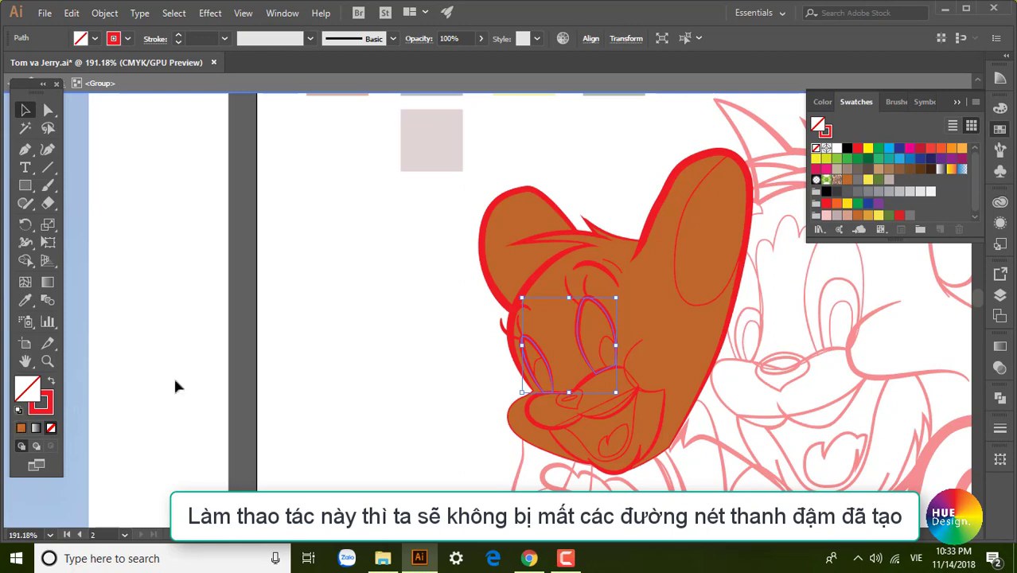
pyautogui.click(834, 149)
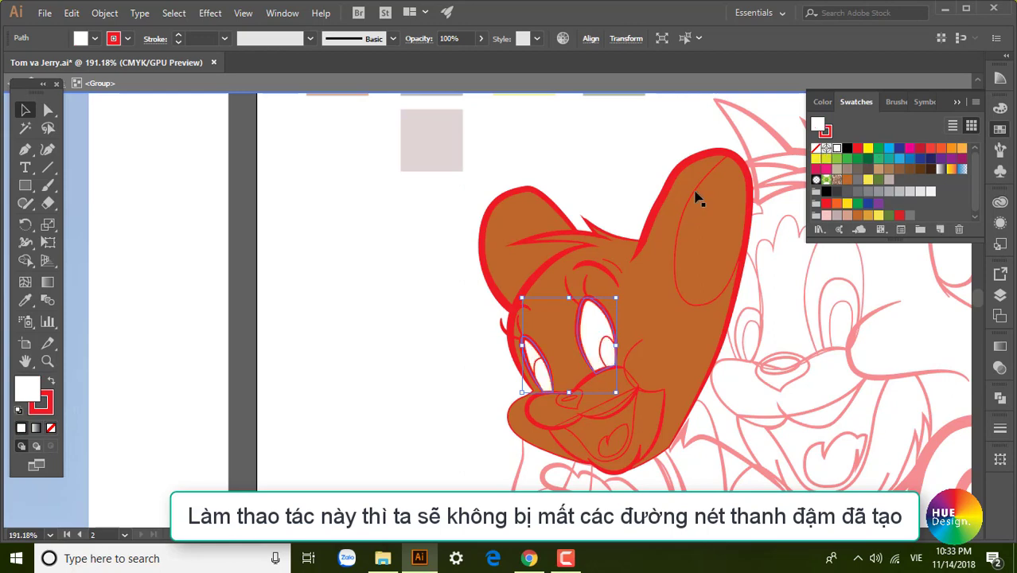
pyautogui.click(607, 348)
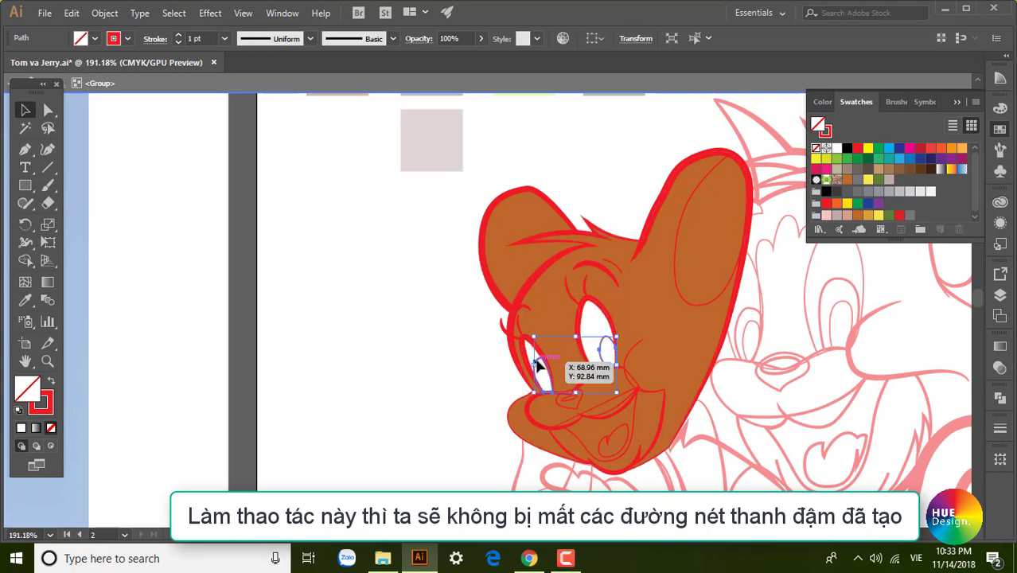
pyautogui.keyDown('shift'); pyautogui.click(538, 363); pyautogui.keyUp('shift')
pyautogui.click(849, 150)
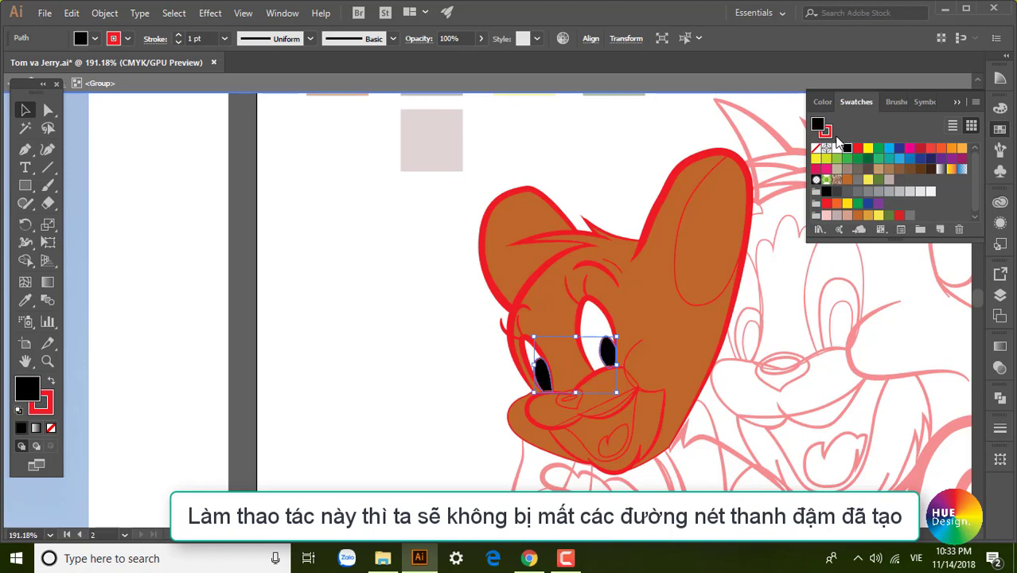
pyautogui.press('x')
pyautogui.click(817, 149)
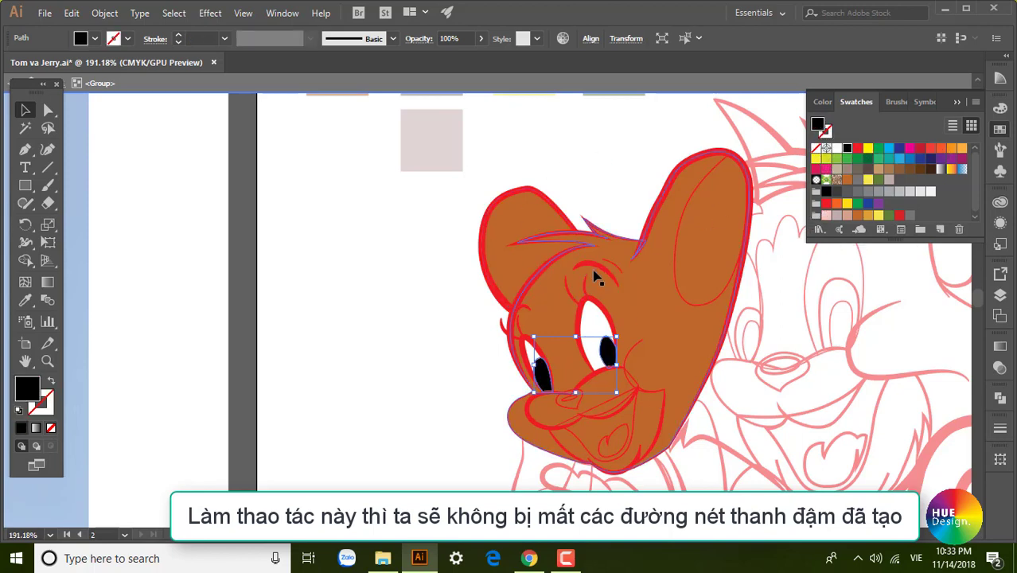
pyautogui.click(598, 270)
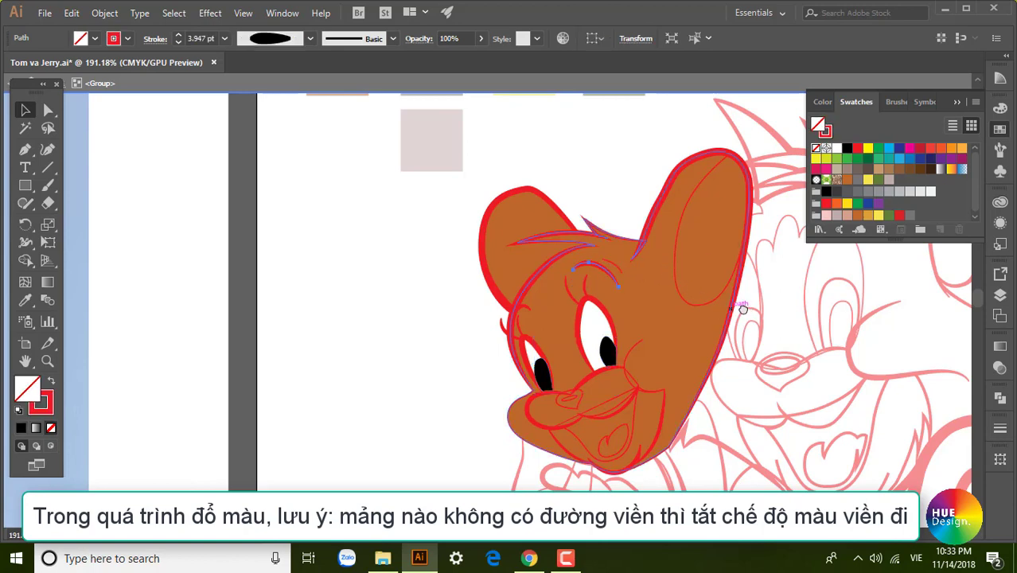
# Fill Jerry's inner ear with the light pink swatch.
pyautogui.moveTo(740, 306); pyautogui.dragTo(647, 267)
pyautogui.click(633, 253)
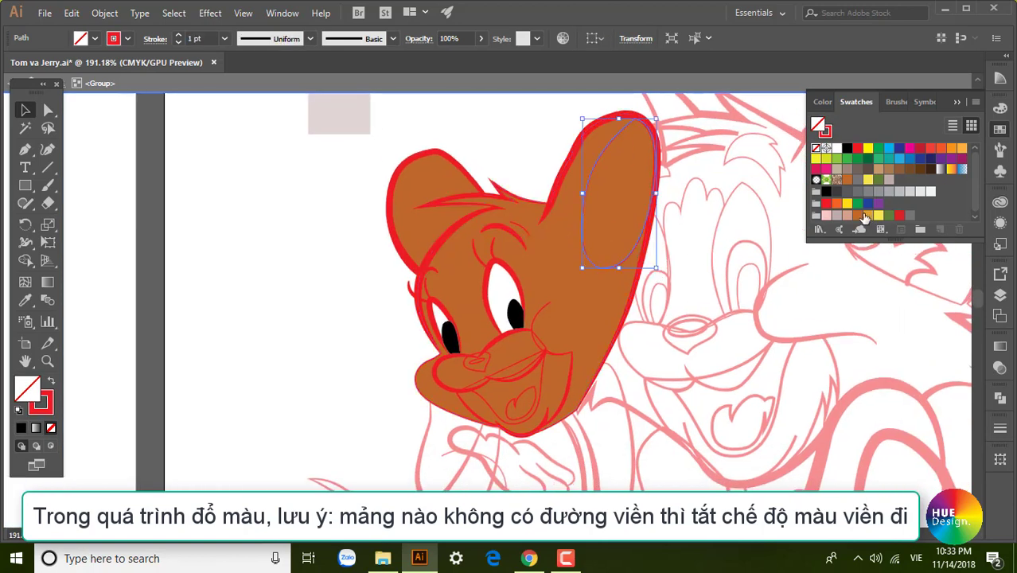
pyautogui.click(827, 215)
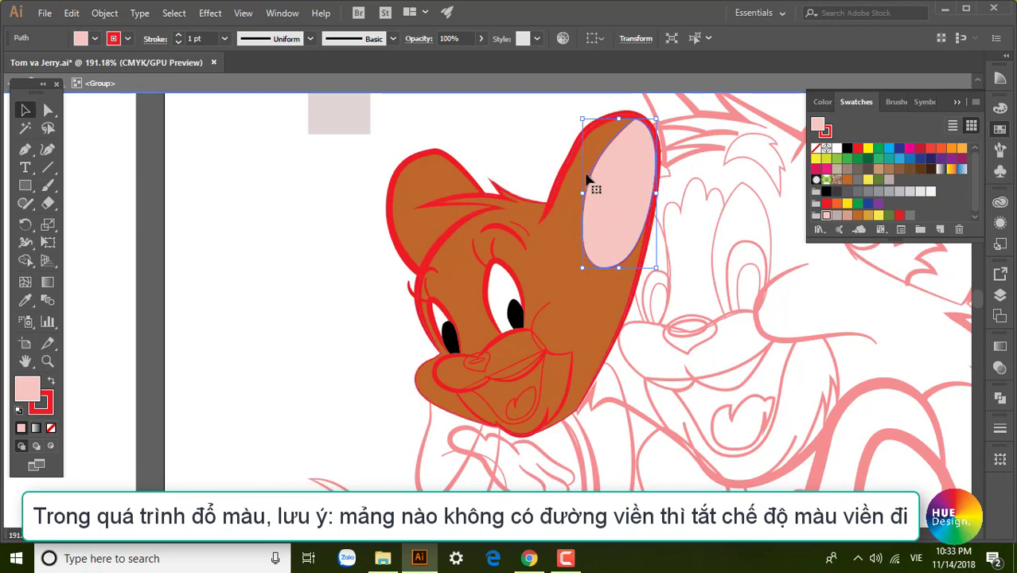
pyautogui.click(390, 307)
# Make the nose solid black and its highlight ellipse white, both without outlines.
pyautogui.moveTo(528, 410); pyautogui.dragTo(443, 280)
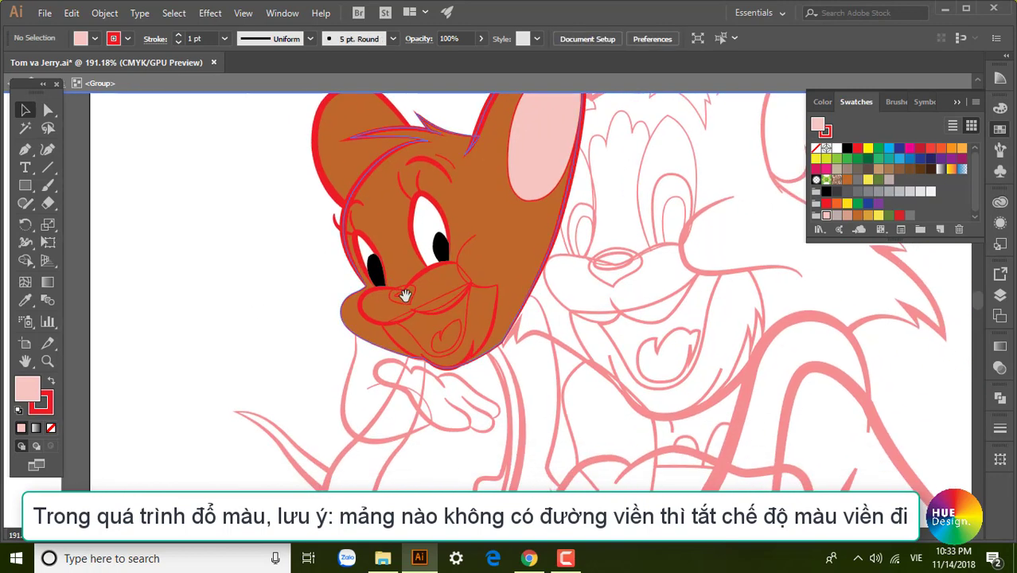
pyautogui.click(390, 233)
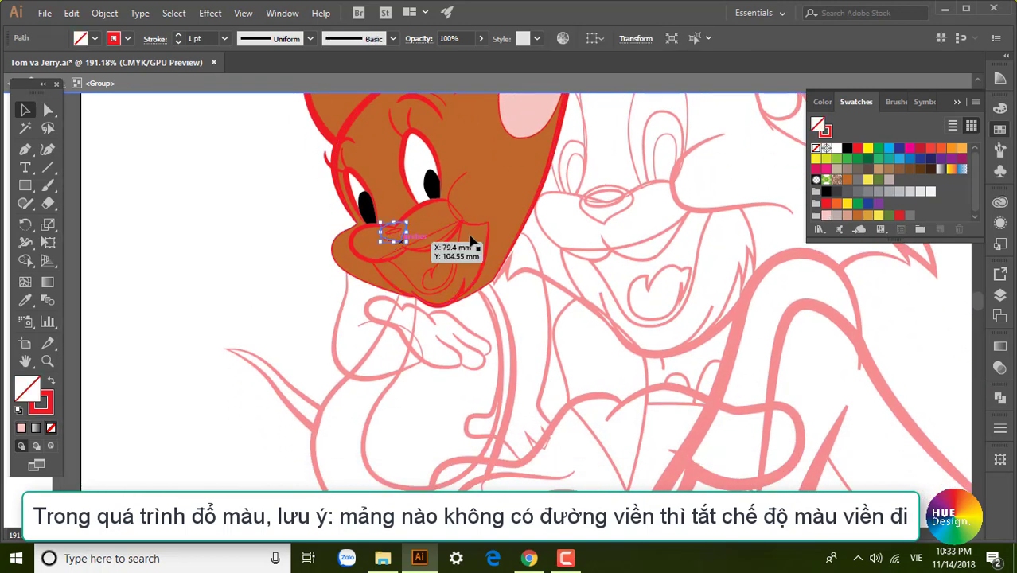
pyautogui.click(848, 150)
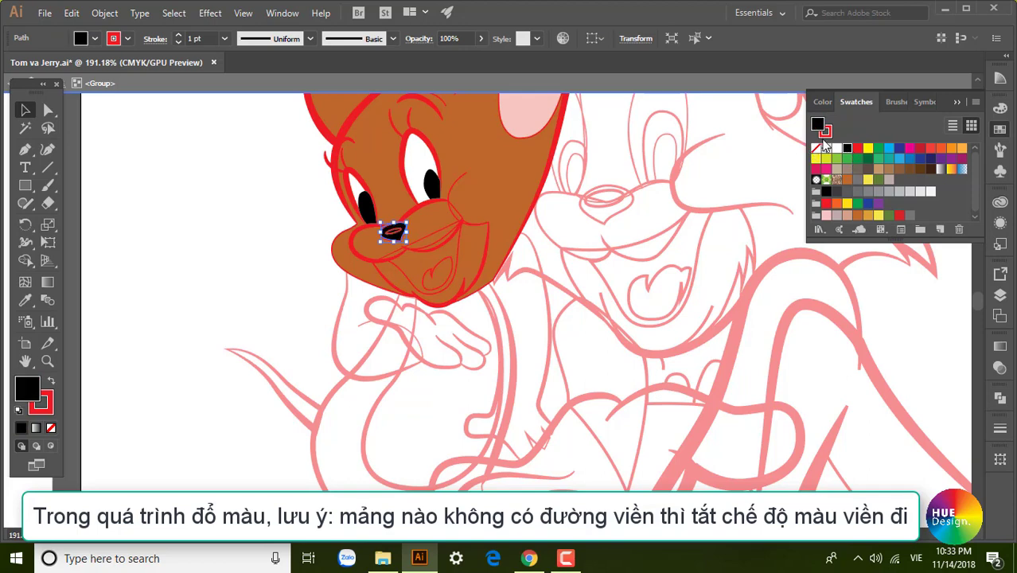
pyautogui.click(816, 148)
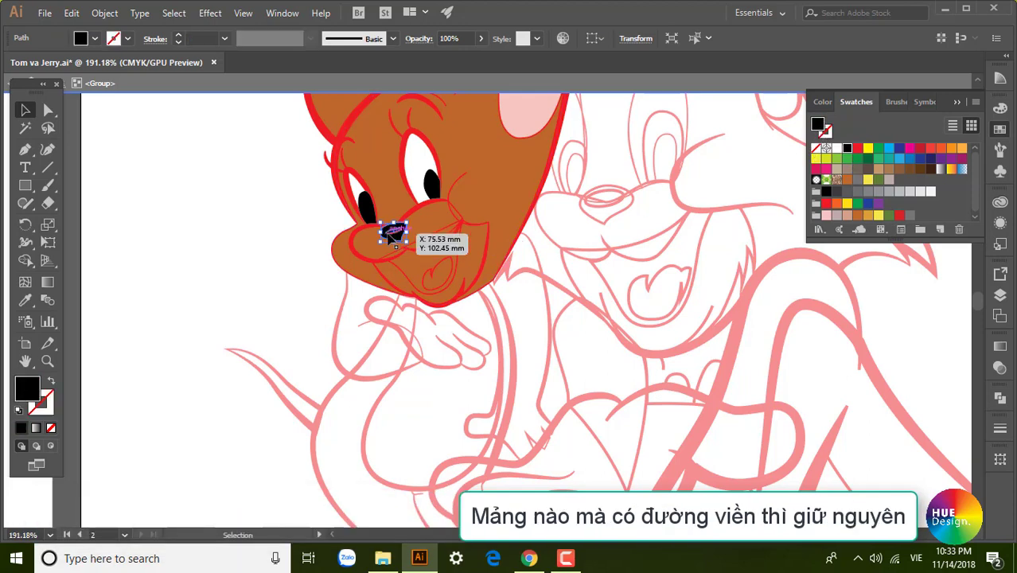
pyautogui.click(392, 231)
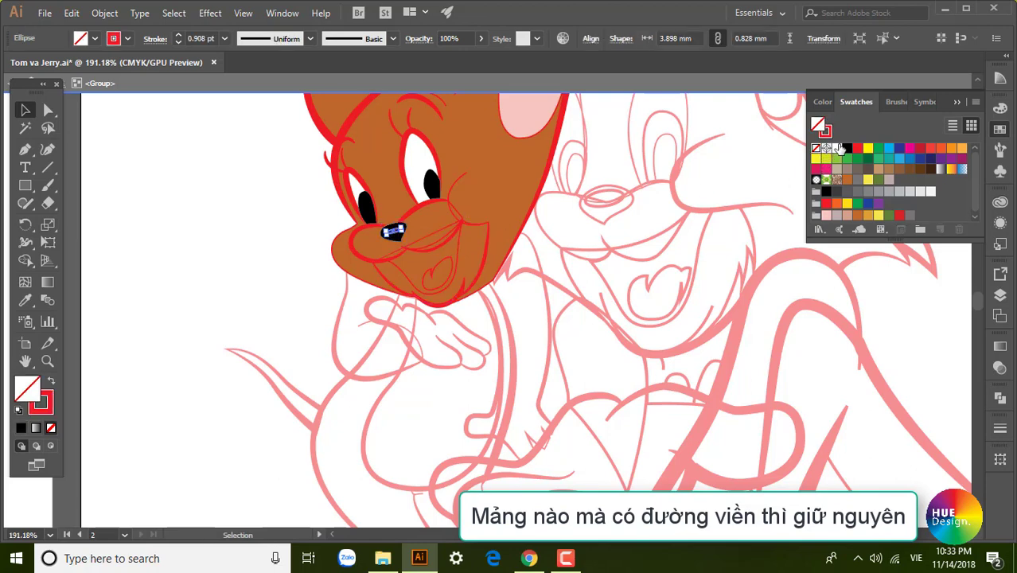
pyautogui.click(836, 148)
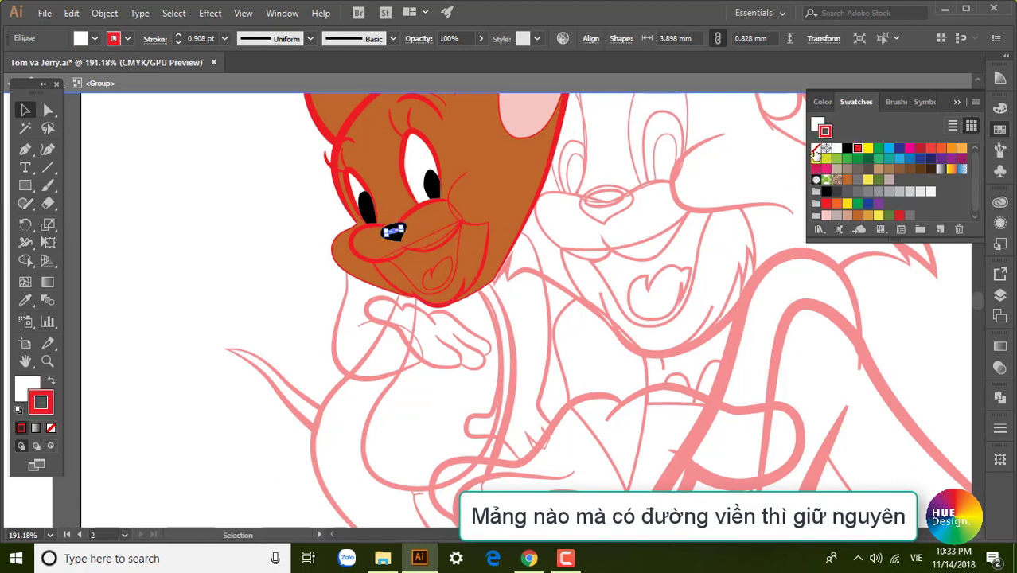
pyautogui.click(816, 149)
pyautogui.click(238, 255)
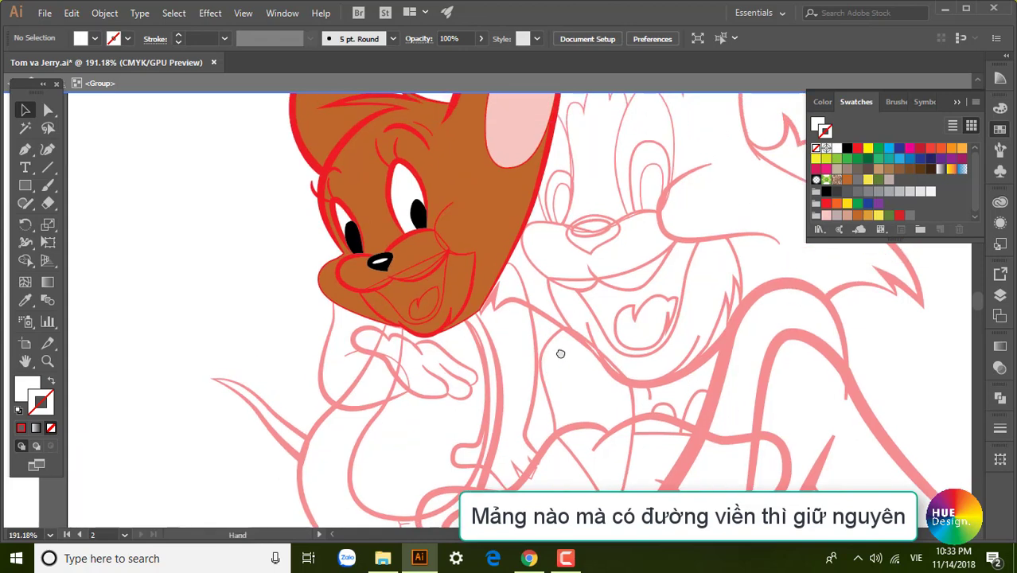
pyautogui.scroll(2, 557, 350)
# Fill the tongue red and the mouth black, removing outlines from chin and mouth.
pyautogui.click(425, 285)
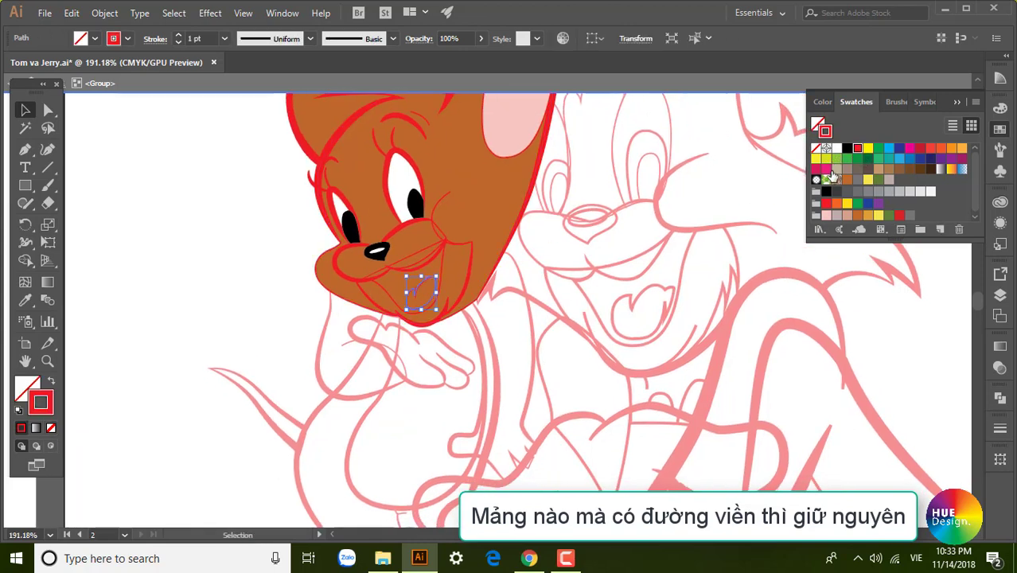
pyautogui.click(816, 149)
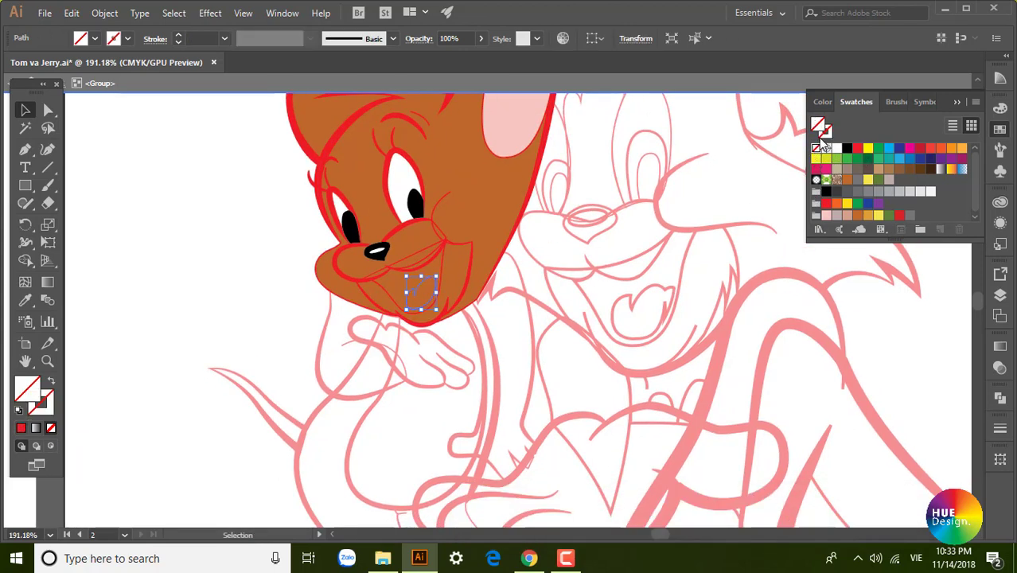
pyautogui.click(899, 213)
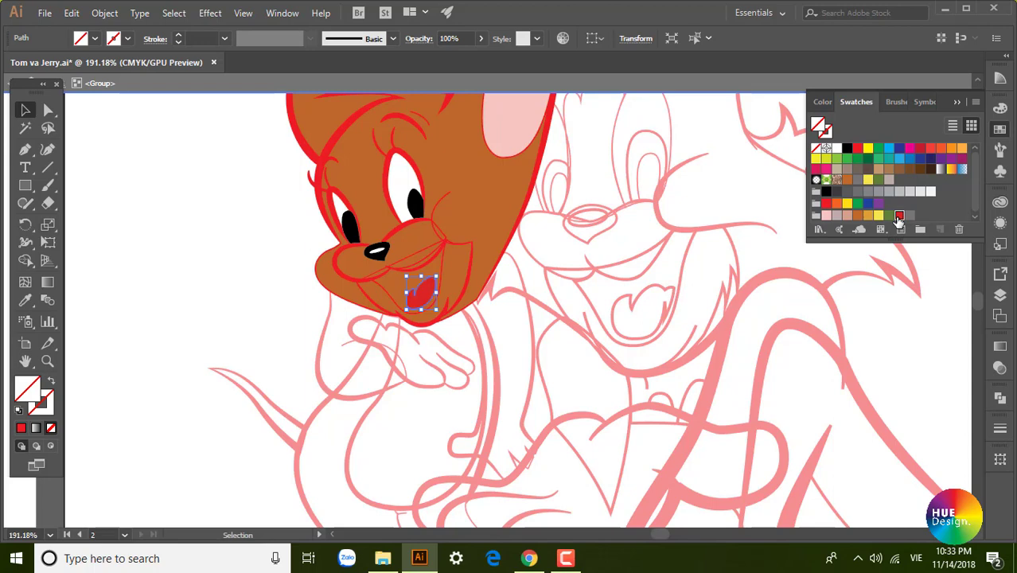
pyautogui.click(444, 269)
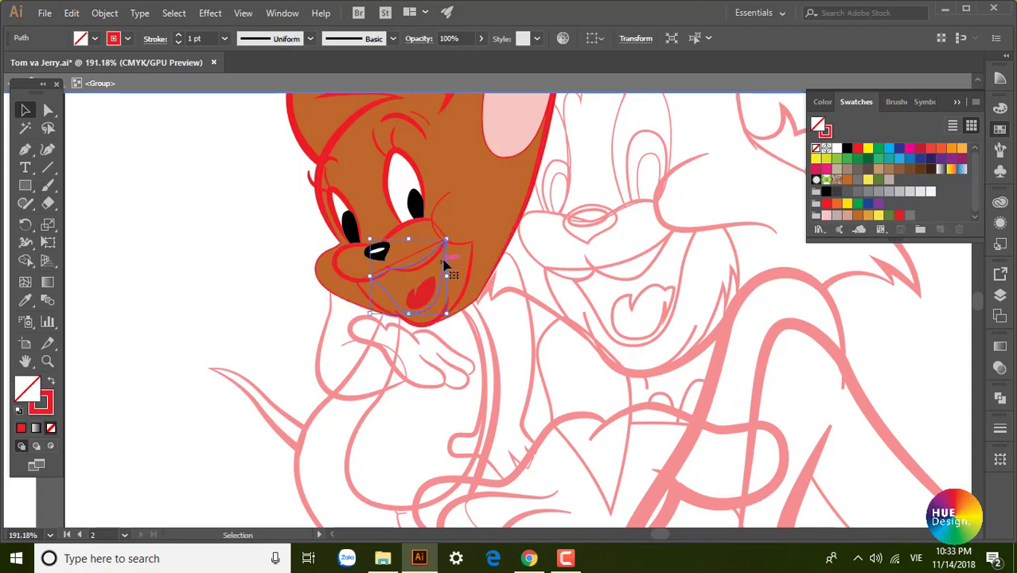
pyautogui.click(847, 150)
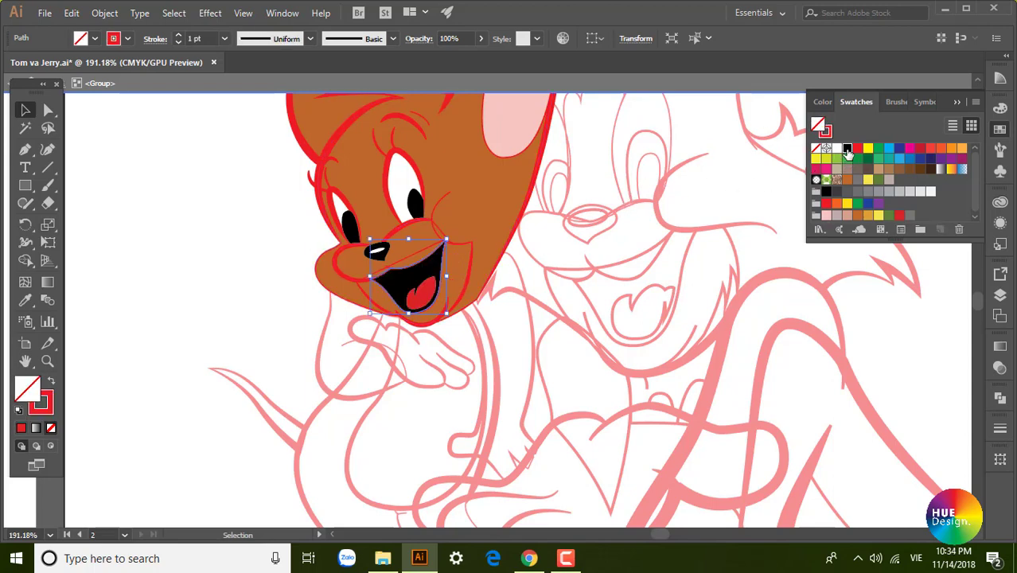
pyautogui.click(816, 150)
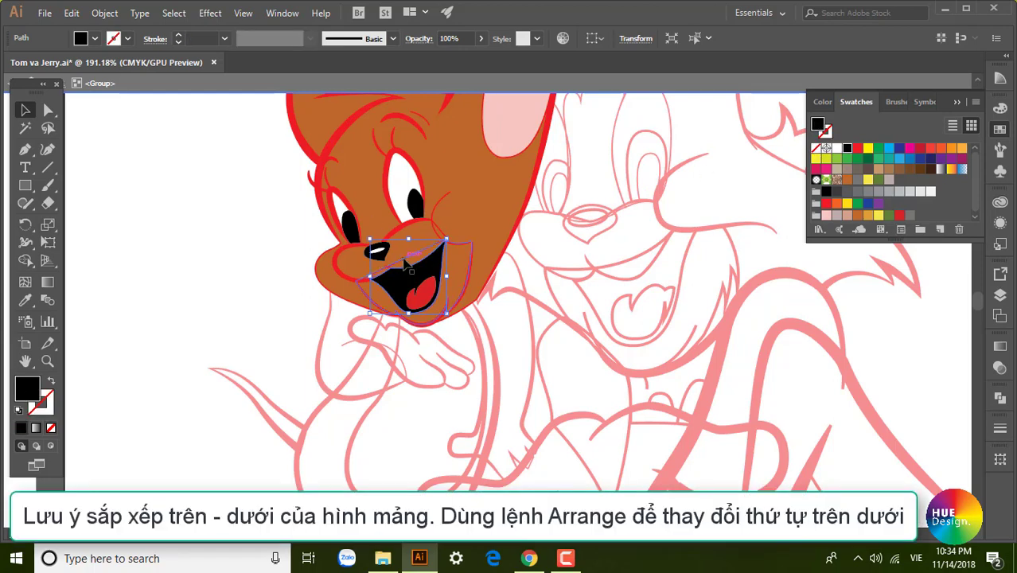
# Fill the muzzle light pink and the lower mouth shape white, sent behind the muzzle.
pyautogui.click(374, 259)
pyautogui.moveTo(354, 281)
pyautogui.mouseDown()
pyautogui.moveTo(852, 273)
pyautogui.moveTo(211, 303)
pyautogui.mouseUp()
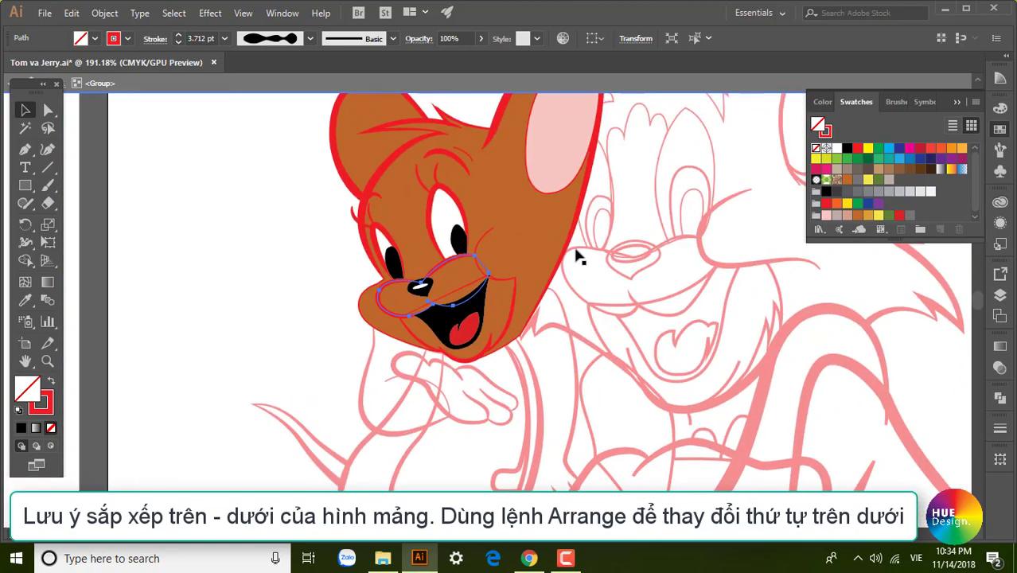
pyautogui.click(825, 215)
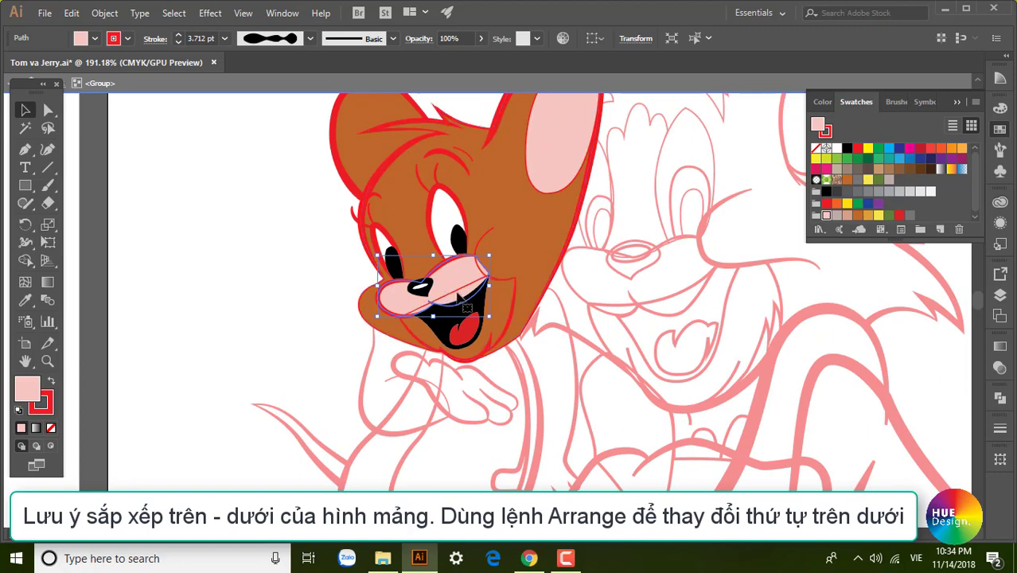
pyautogui.click(458, 294)
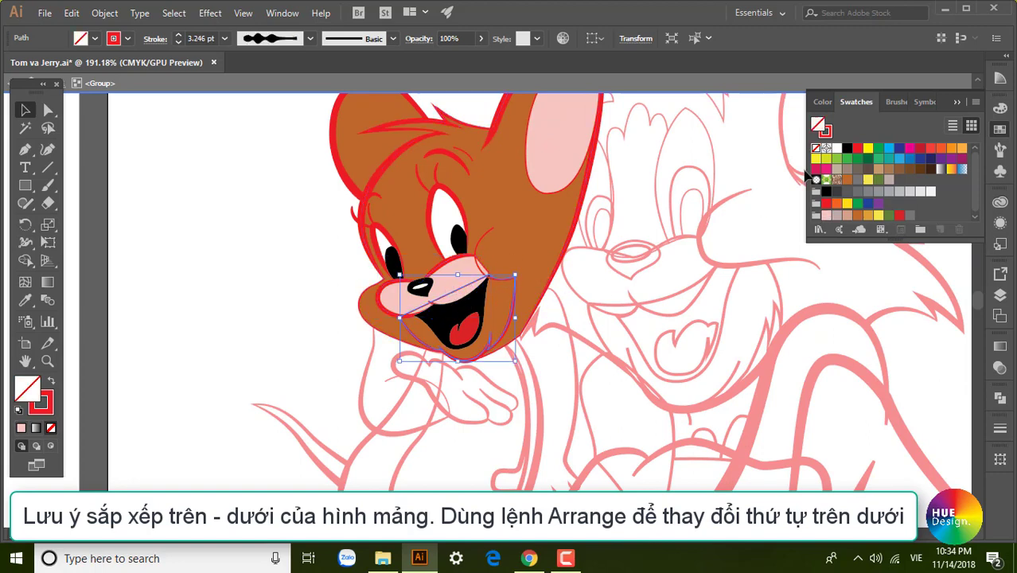
pyautogui.click(836, 149)
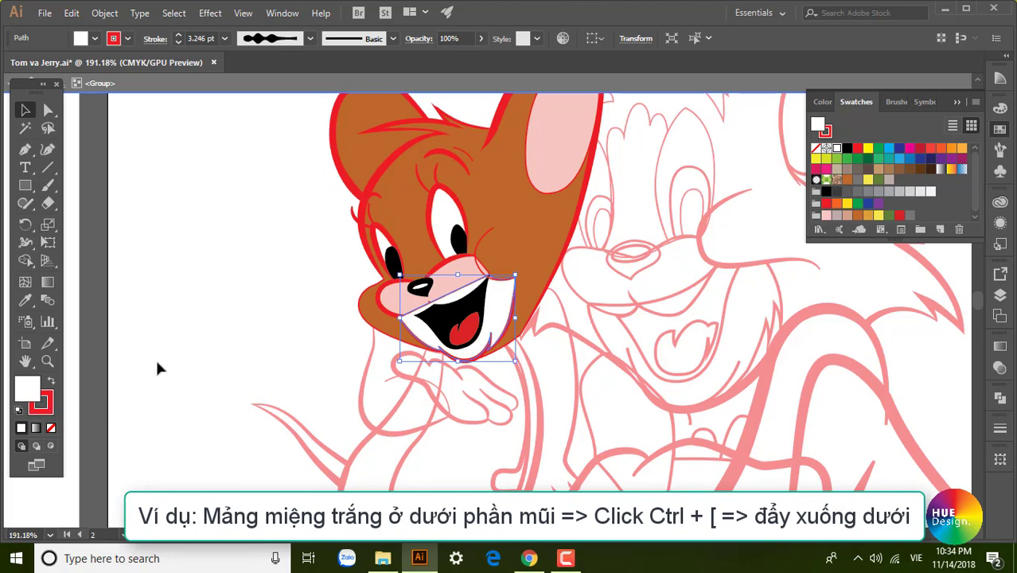
pyautogui.hotkey('ctrl', '[')
pyautogui.click(271, 310)
# Zoom and pan until the reference image and the Jerry drawing both show.
pyautogui.hotkey('ctrl', '-')
pyautogui.hotkey('ctrl', '-')
pyautogui.hotkey('ctrl', '-')
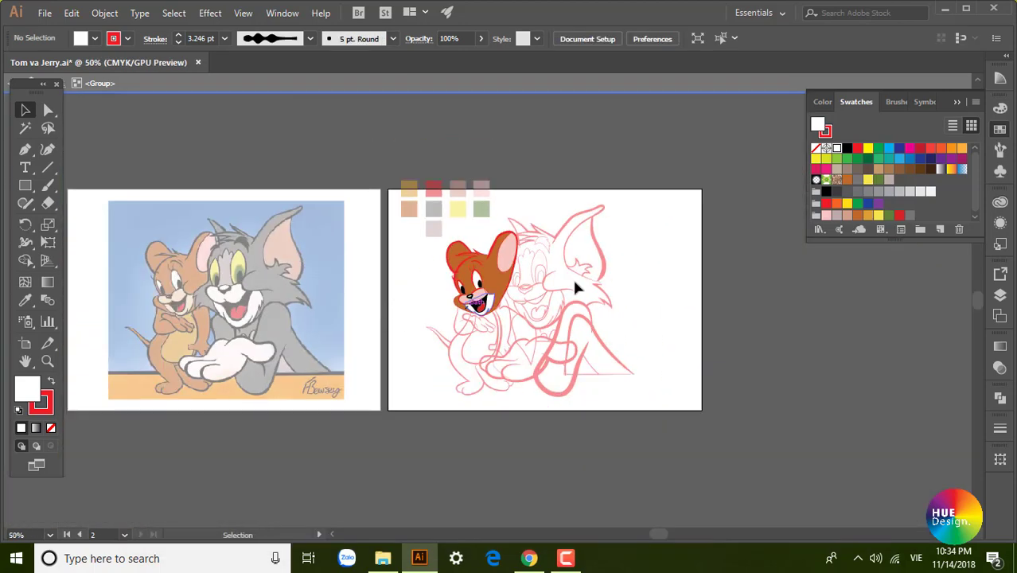
pyautogui.scroll(1, 352, 324)
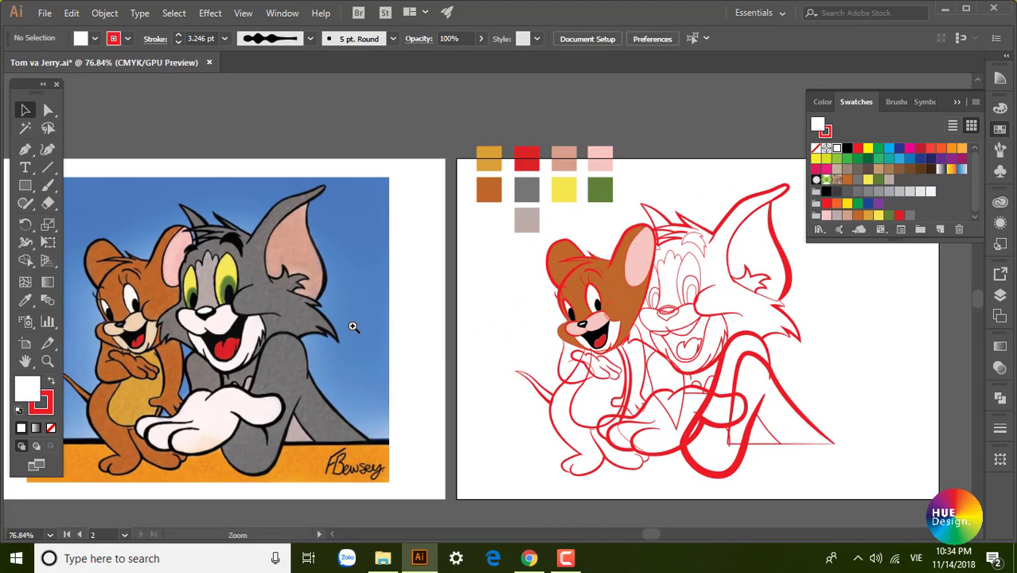
pyautogui.scroll(1, 392, 316)
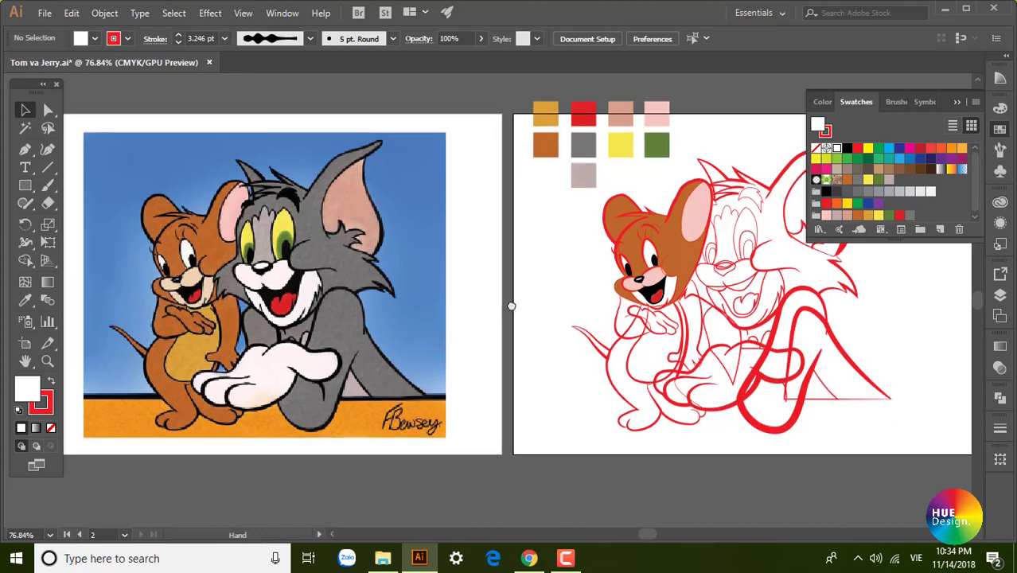
pyautogui.click(442, 307)
pyautogui.click(592, 338)
pyautogui.scroll(-2, 593, 338)
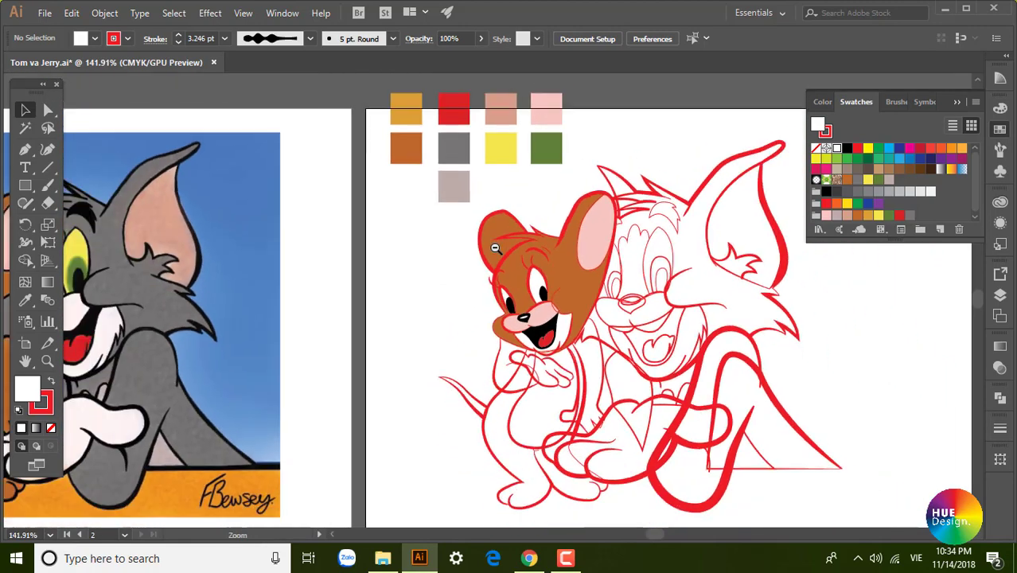
pyautogui.scroll(1, 451, 309)
pyautogui.scroll(1, 129, 336)
pyautogui.moveTo(86, 316); pyautogui.dragTo(129, 315)
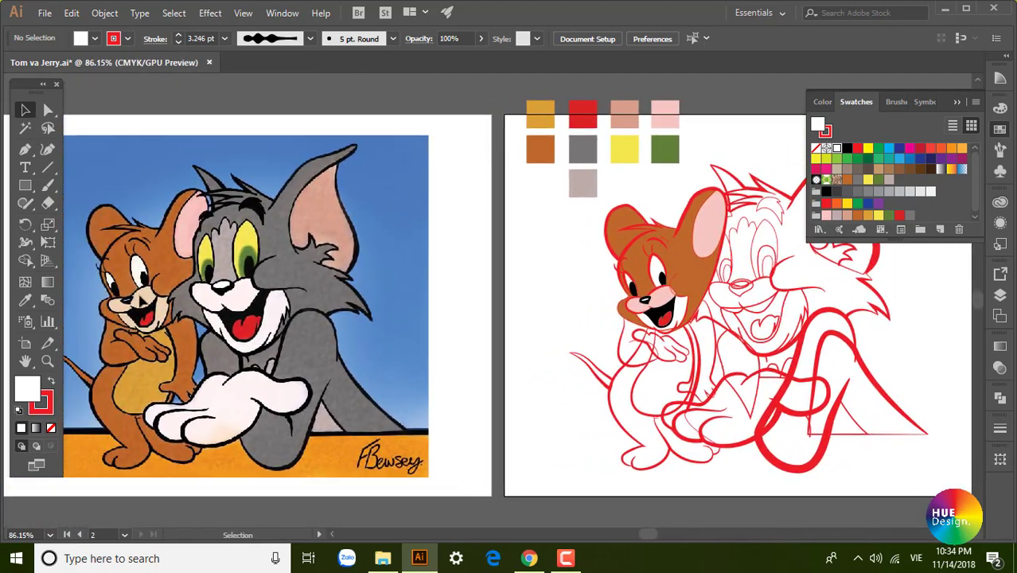
# Create a light peach chip sampled from Jerry's reference face and add it to Swatches.
pyautogui.click(582, 187)
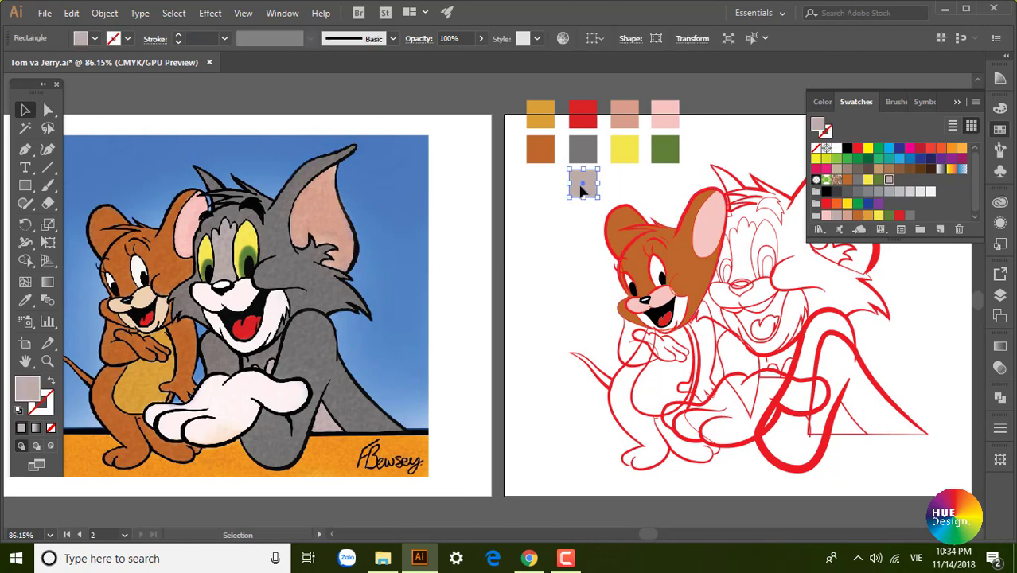
pyautogui.moveTo(578, 191); pyautogui.dragTo(538, 191)
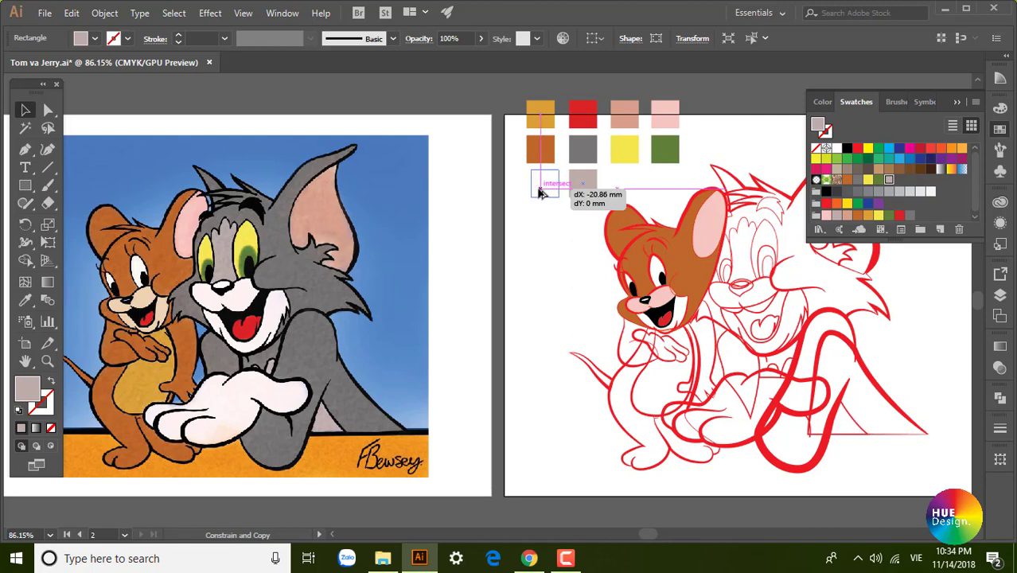
pyautogui.click(551, 212)
pyautogui.click(539, 185)
pyautogui.press('i')
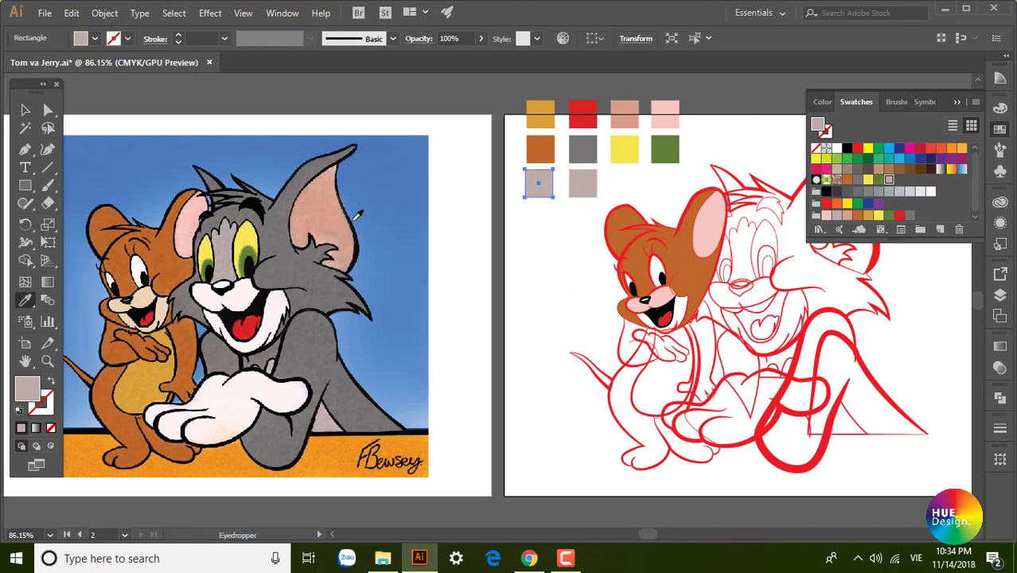
pyautogui.click(151, 298)
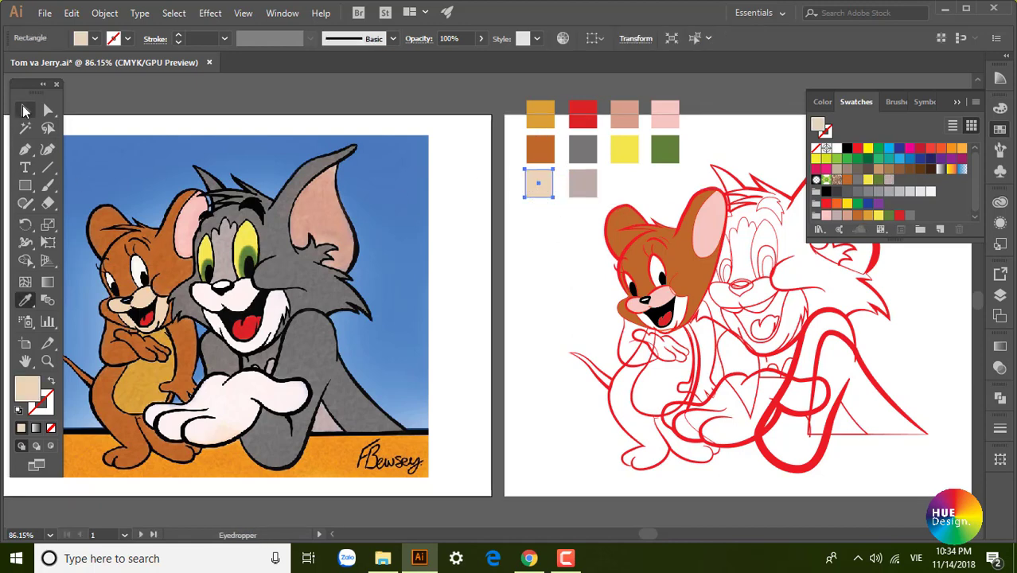
pyautogui.click(25, 111)
pyautogui.click(578, 315)
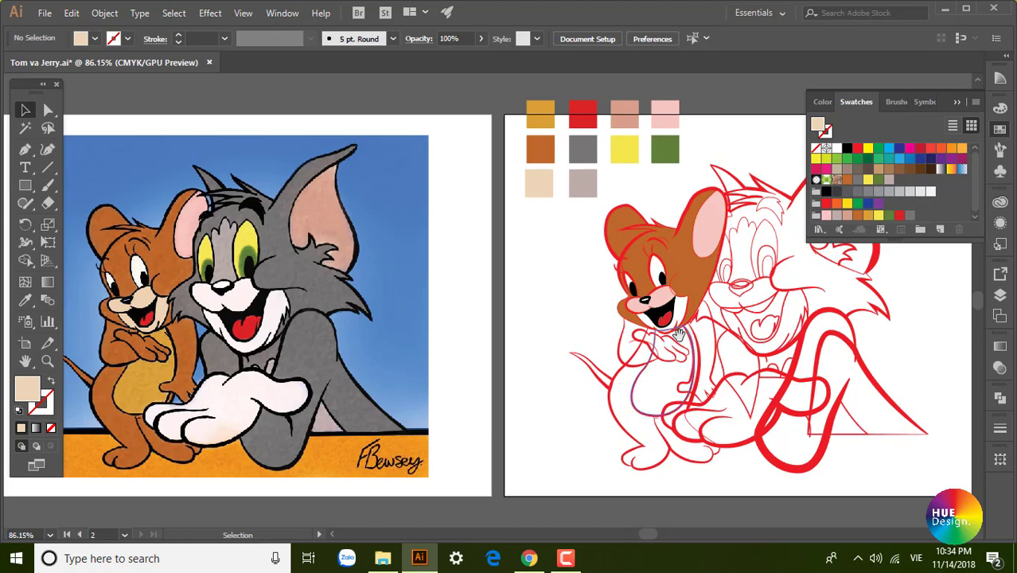
pyautogui.scroll(3, 677, 334)
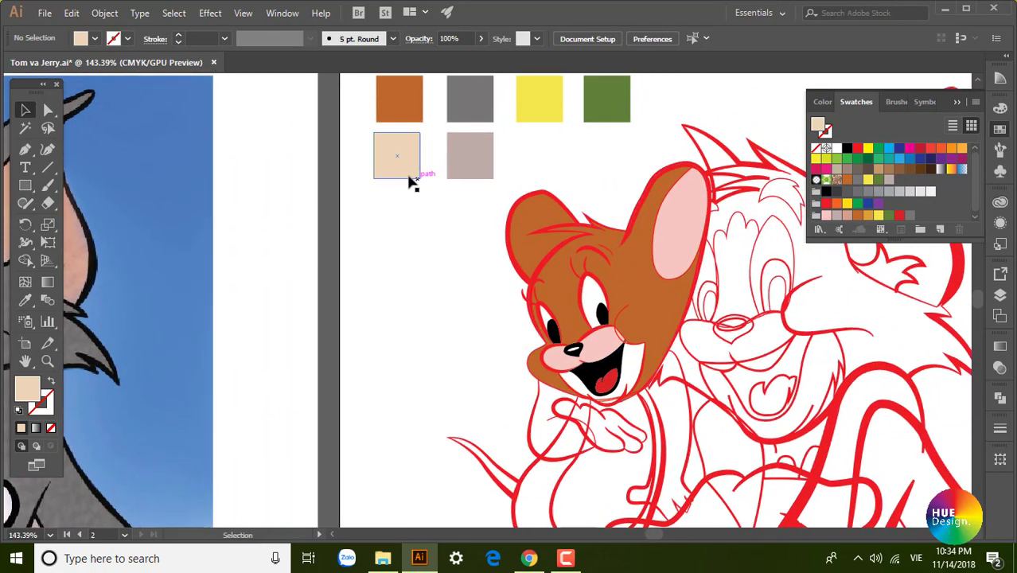
pyautogui.moveTo(413, 183)
pyautogui.mouseDown()
pyautogui.moveTo(920, 195)
pyautogui.moveTo(908, 183)
pyautogui.mouseUp()
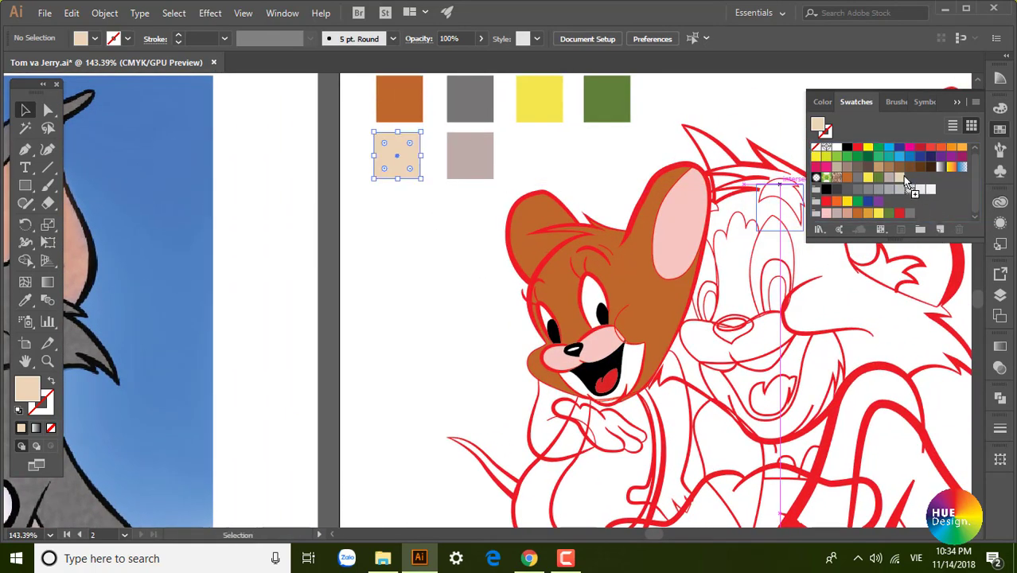
pyautogui.moveTo(728, 361); pyautogui.dragTo(663, 369)
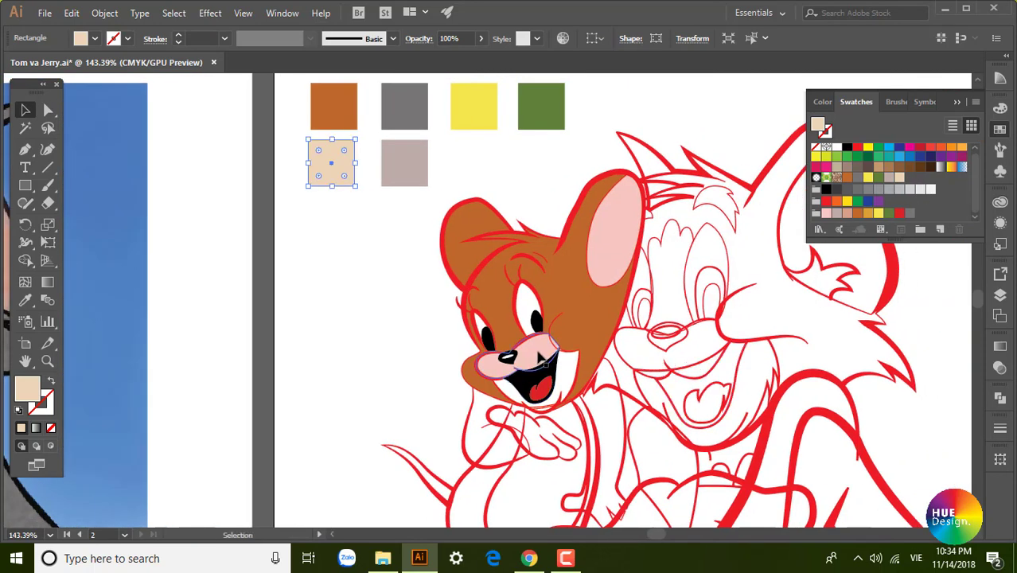
# Refill Jerry's white mouth/muzzle shape with the new light peach swatch.
pyautogui.click(529, 362)
pyautogui.doubleClick(547, 366)
pyautogui.click(546, 363)
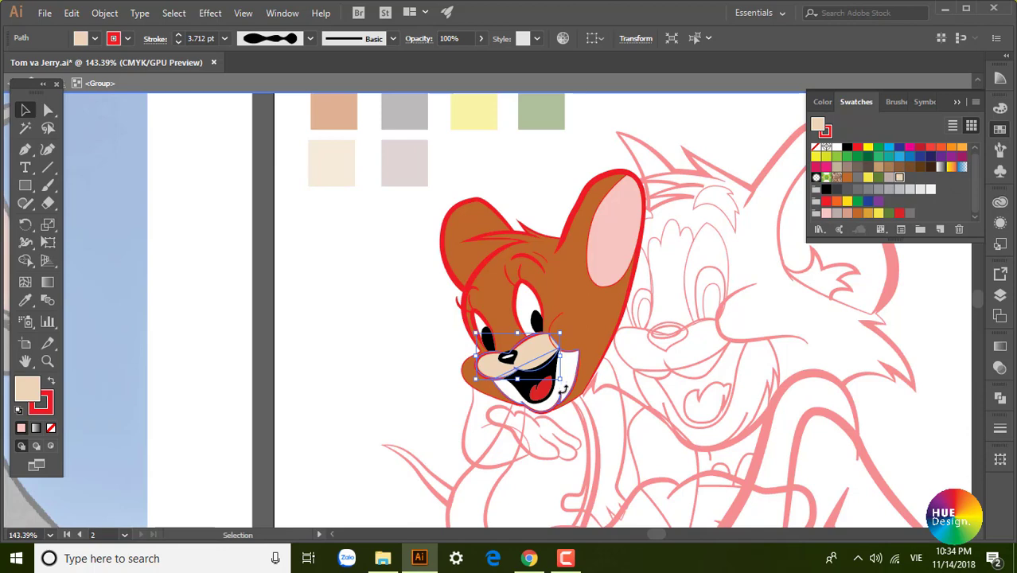
pyautogui.moveTo(562, 388); pyautogui.dragTo(567, 398)
pyautogui.click(557, 391)
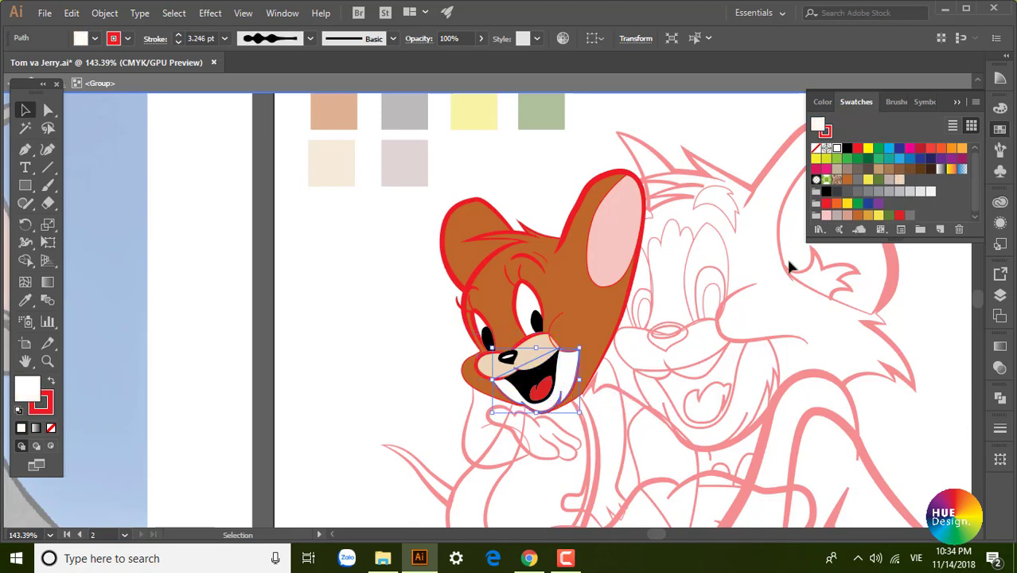
pyautogui.click(899, 180)
pyautogui.click(320, 379)
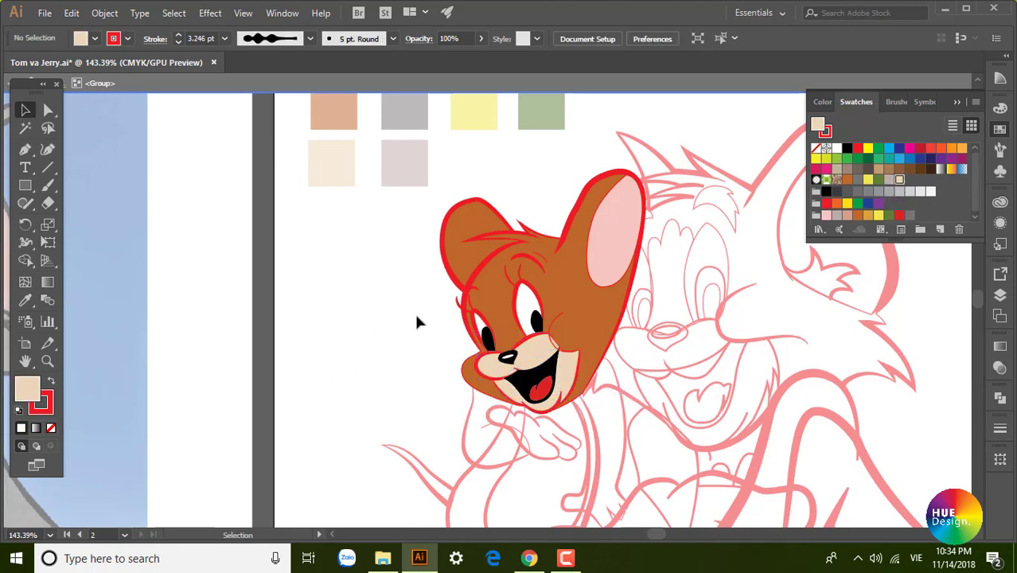
pyautogui.scroll(-2, 883, 486)
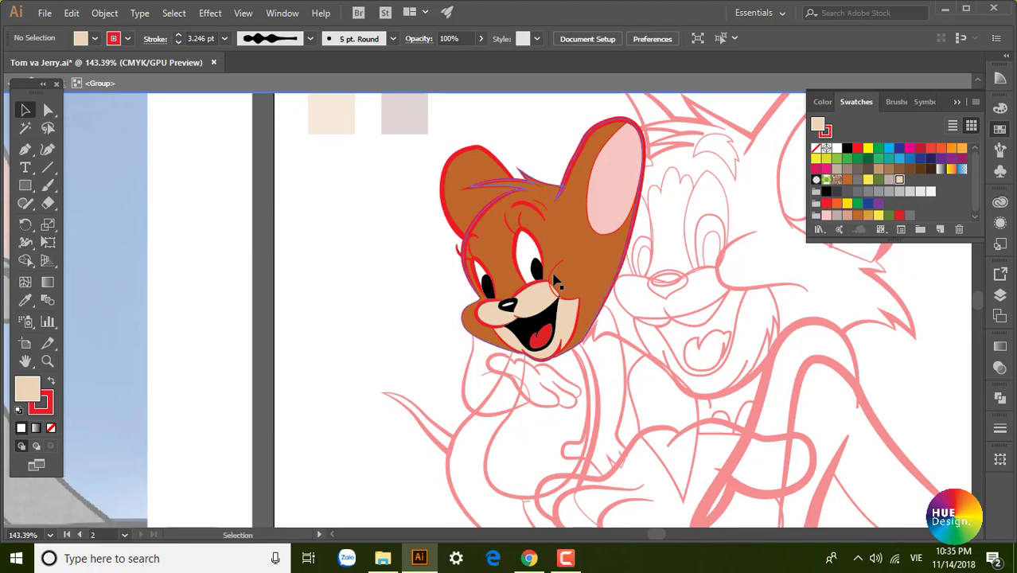
# Taper the cheek line's end and widen its middle with the Width tool.
pyautogui.click(557, 275)
pyautogui.moveTo(310, 336); pyautogui.dragTo(700, 330)
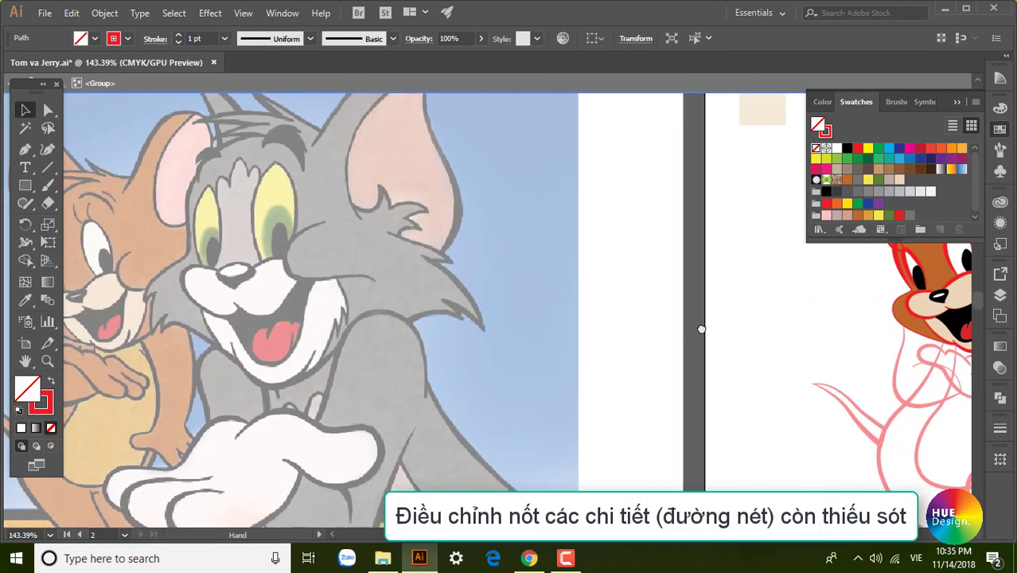
pyautogui.moveTo(793, 320); pyautogui.dragTo(287, 366)
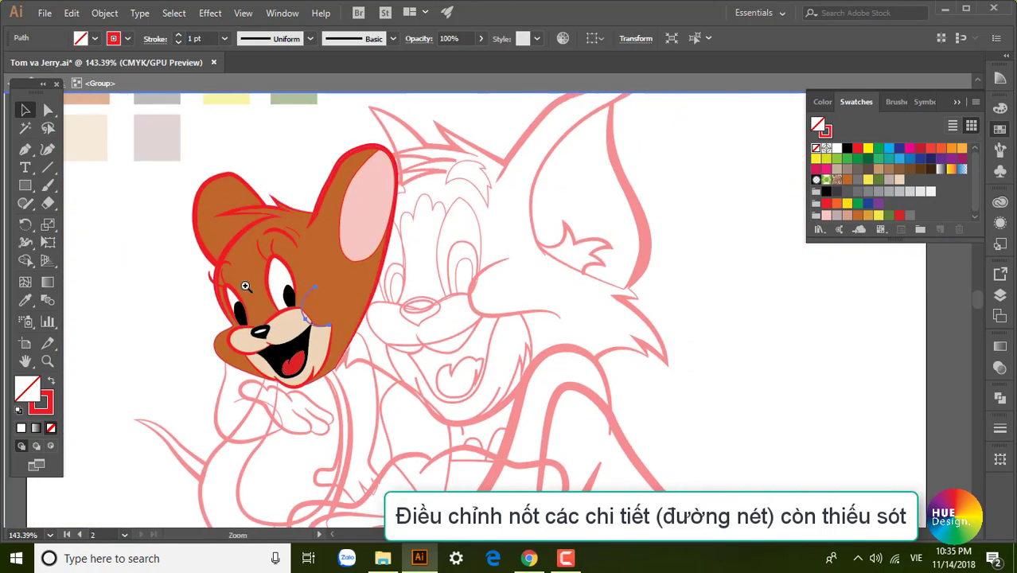
pyautogui.scroll(5, 253, 282)
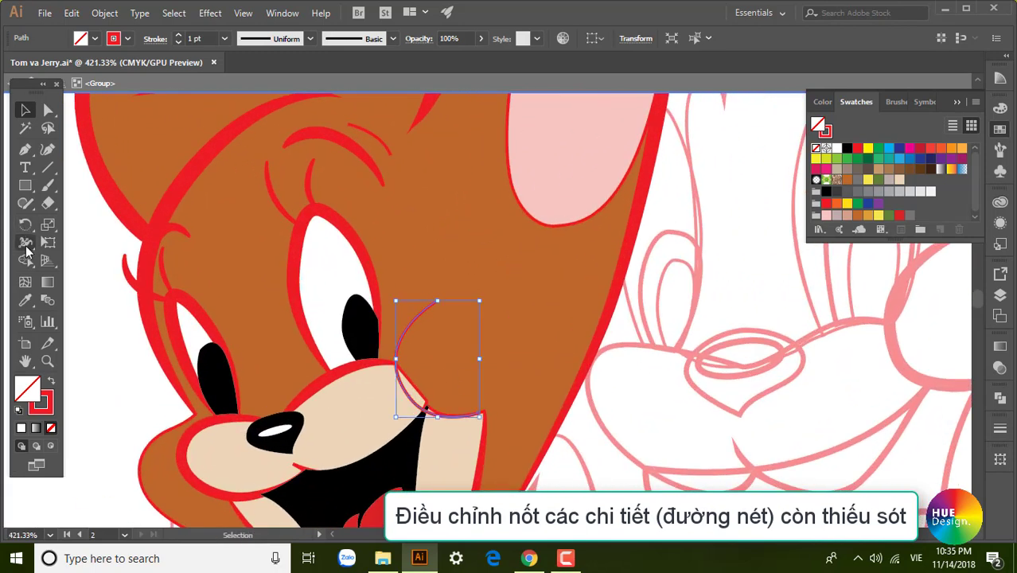
pyautogui.click(24, 242)
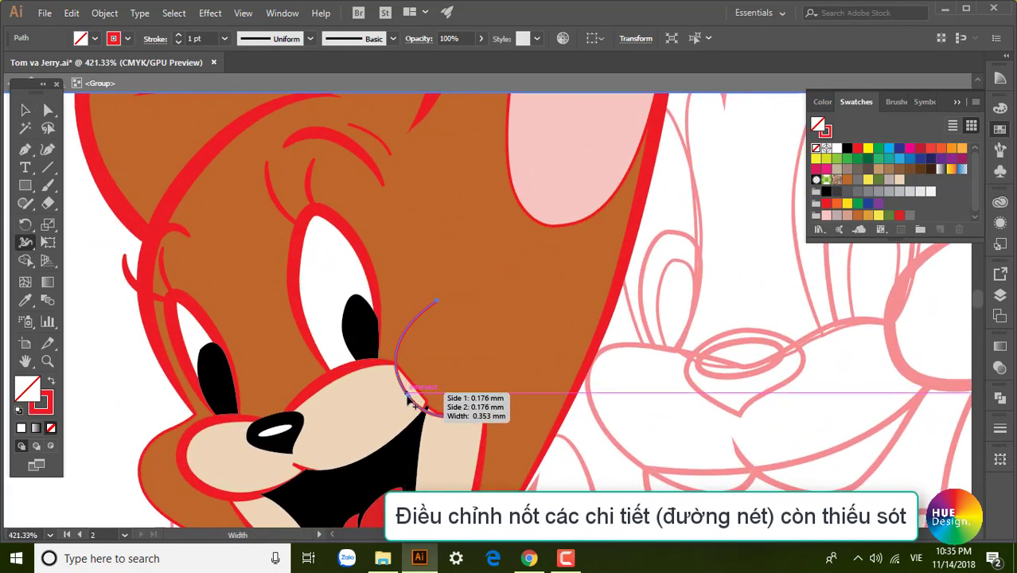
pyautogui.moveTo(405, 395); pyautogui.dragTo(416, 396)
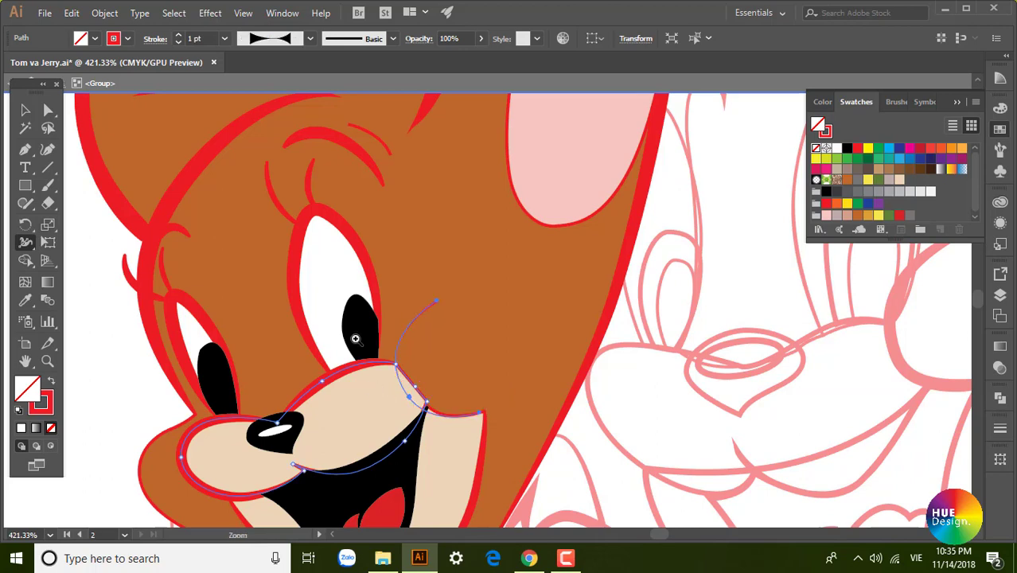
pyautogui.scroll(3, 415, 396)
pyautogui.scroll(2, 517, 425)
pyautogui.moveTo(492, 390); pyautogui.dragTo(448, 340)
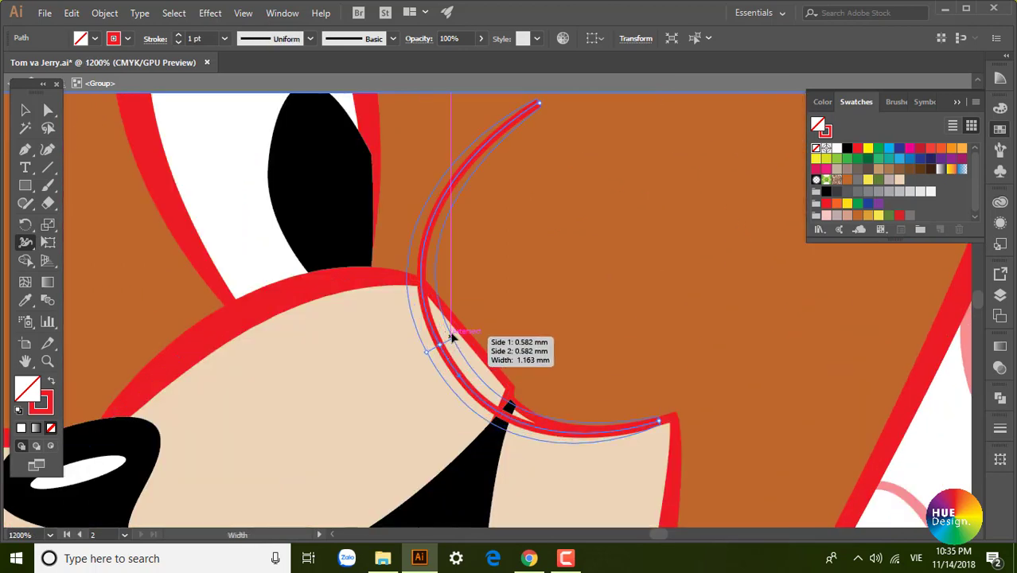
pyautogui.moveTo(448, 341); pyautogui.dragTo(453, 338)
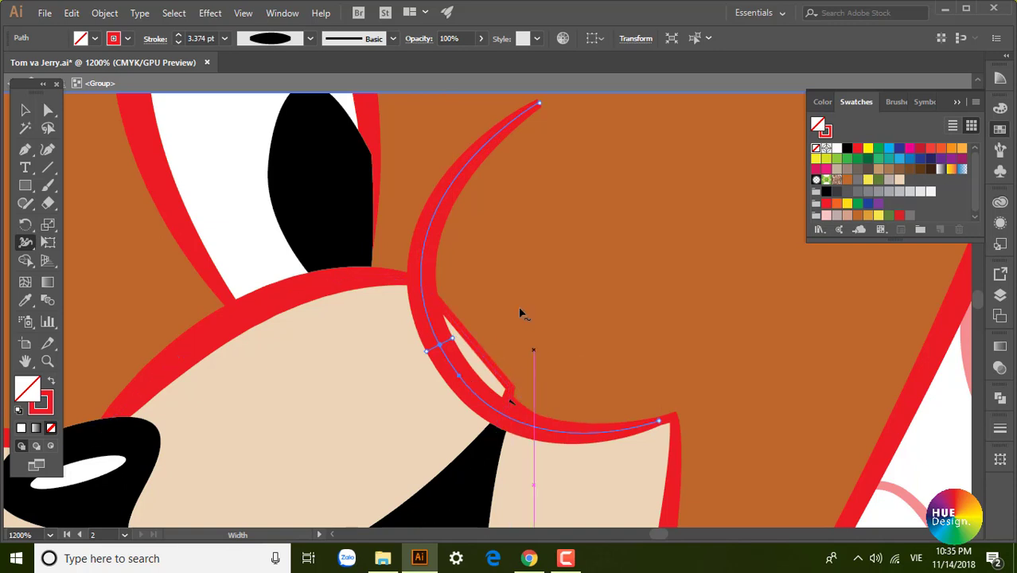
# Fill the cheek curve with the brown fur colour and zoom out to the whole head.
pyautogui.click(25, 109)
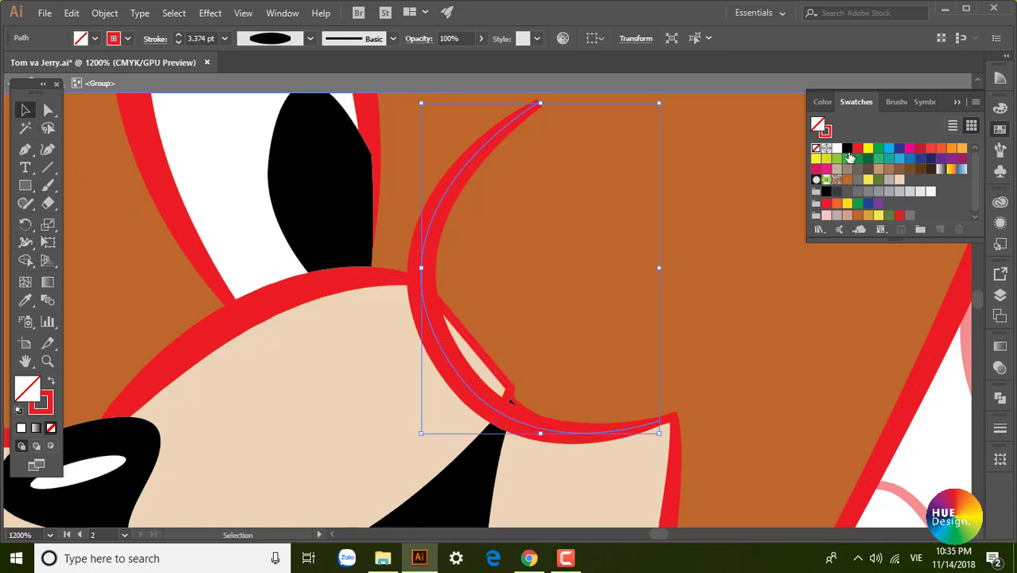
pyautogui.click(858, 216)
pyautogui.hotkey('ctrl', '-')
pyautogui.hotkey('ctrl', '-')
pyautogui.hotkey('ctrl', '-')
pyautogui.hotkey('ctrl', '-')
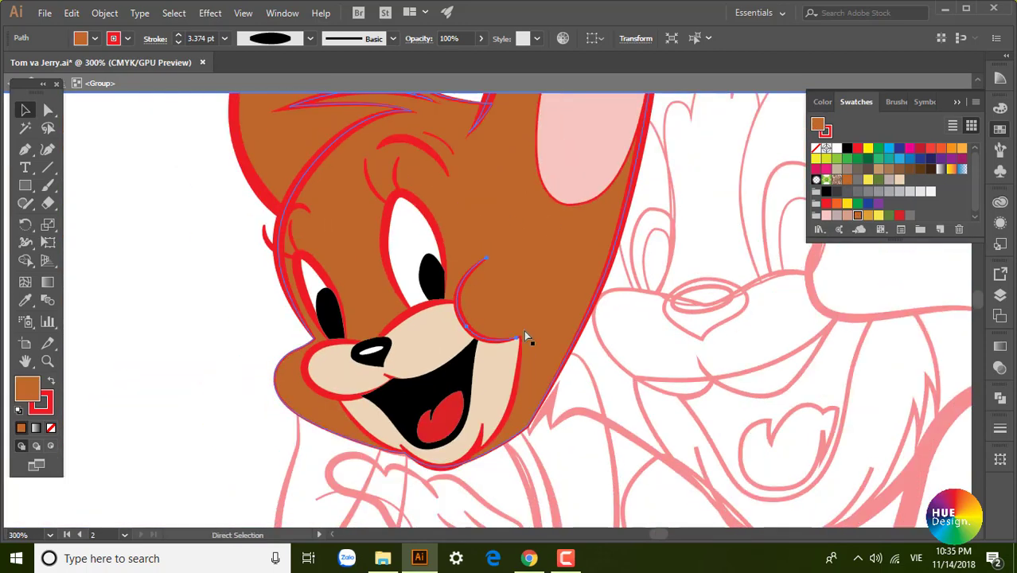
pyautogui.hotkey('ctrl', '-')
pyautogui.click(327, 328)
pyautogui.hotkey('ctrl', '-')
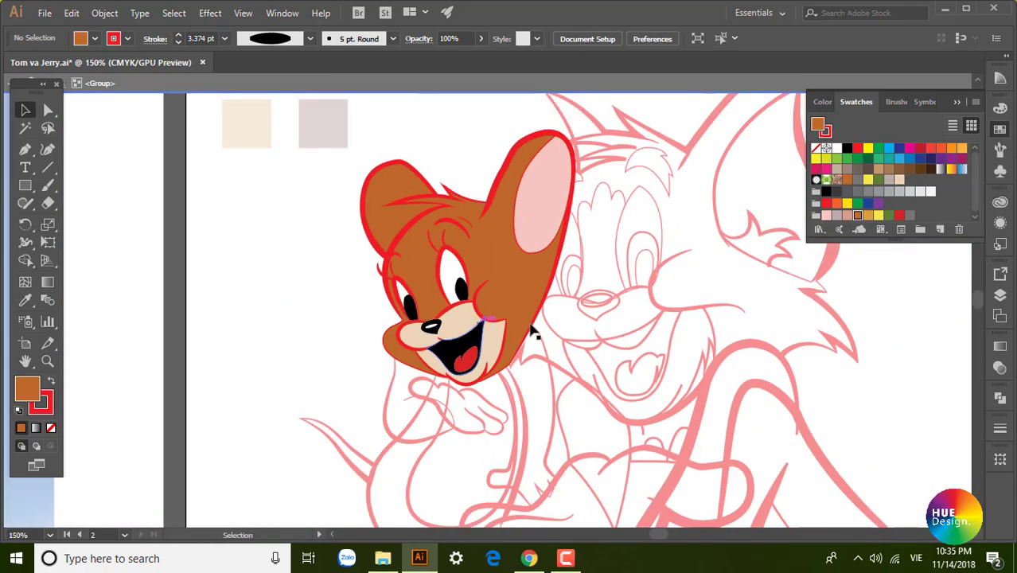
# Widen the bottom point of Jerry's inner-ear outline with the Width tool.
pyautogui.moveTo(607, 294); pyautogui.dragTo(572, 333)
pyautogui.moveTo(284, 277)
pyautogui.mouseDown()
pyautogui.moveTo(466, 345)
pyautogui.moveTo(694, 321)
pyautogui.moveTo(250, 325)
pyautogui.mouseUp()
pyautogui.moveTo(796, 319)
pyautogui.mouseDown()
pyautogui.moveTo(266, 230)
pyautogui.moveTo(421, 356)
pyautogui.moveTo(335, 248)
pyautogui.mouseUp()
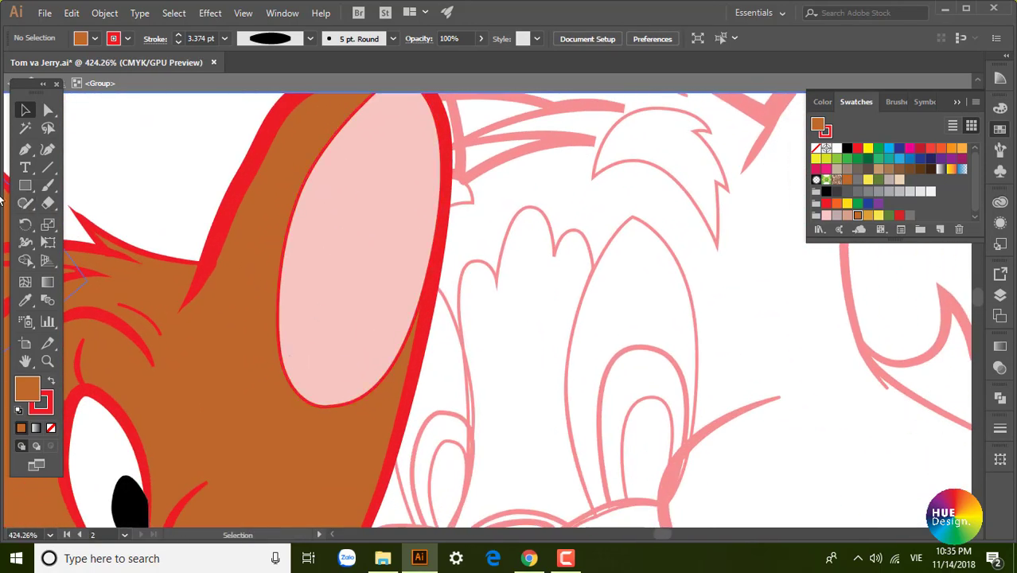
pyautogui.click(25, 245)
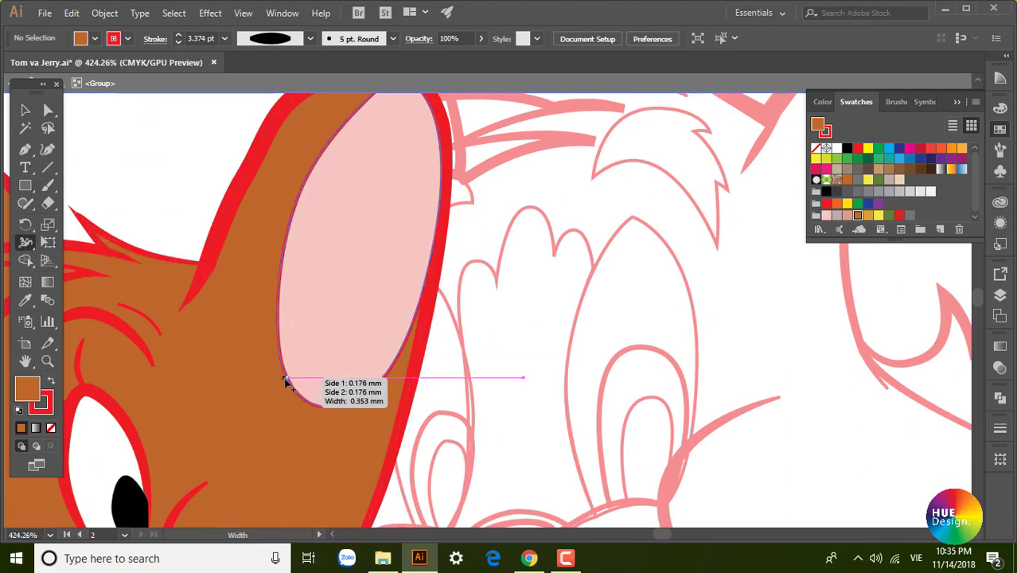
pyautogui.moveTo(288, 381); pyautogui.dragTo(279, 387)
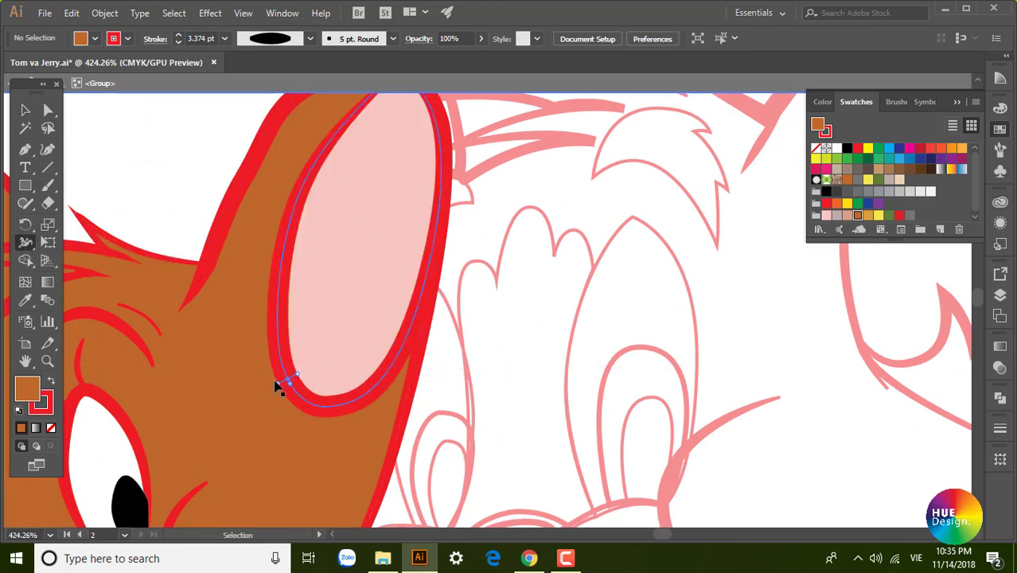
pyautogui.moveTo(290, 381)
pyautogui.mouseDown()
pyautogui.moveTo(367, 368)
pyautogui.moveTo(338, 392)
pyautogui.mouseUp()
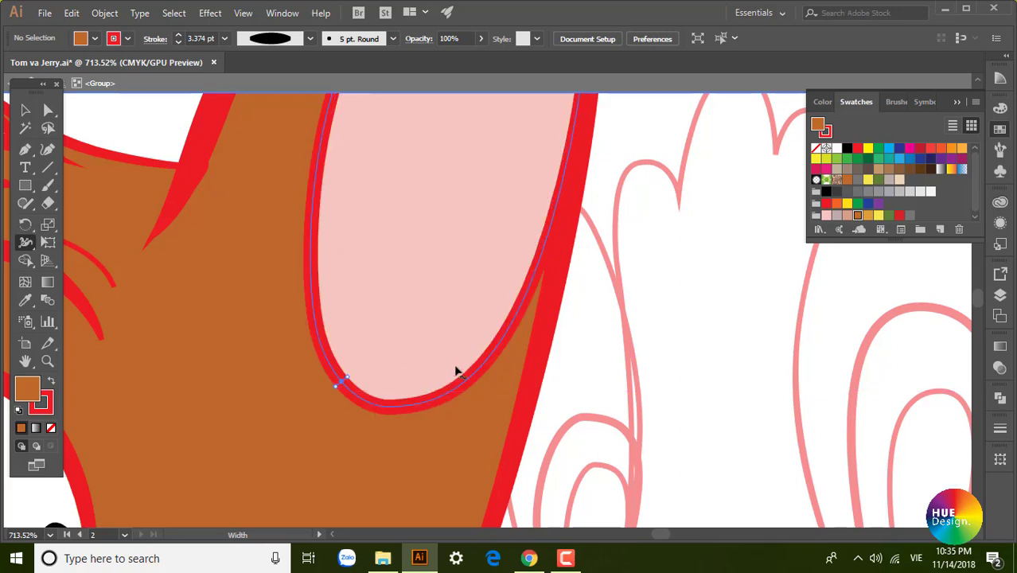
pyautogui.scroll(-3, 457, 371)
pyautogui.scroll(-2, 438, 311)
pyautogui.scroll(-1, 343, 374)
# Enter the hand and arm group and fill Jerry's raised hand with the brown fur colour.
pyautogui.press('v')
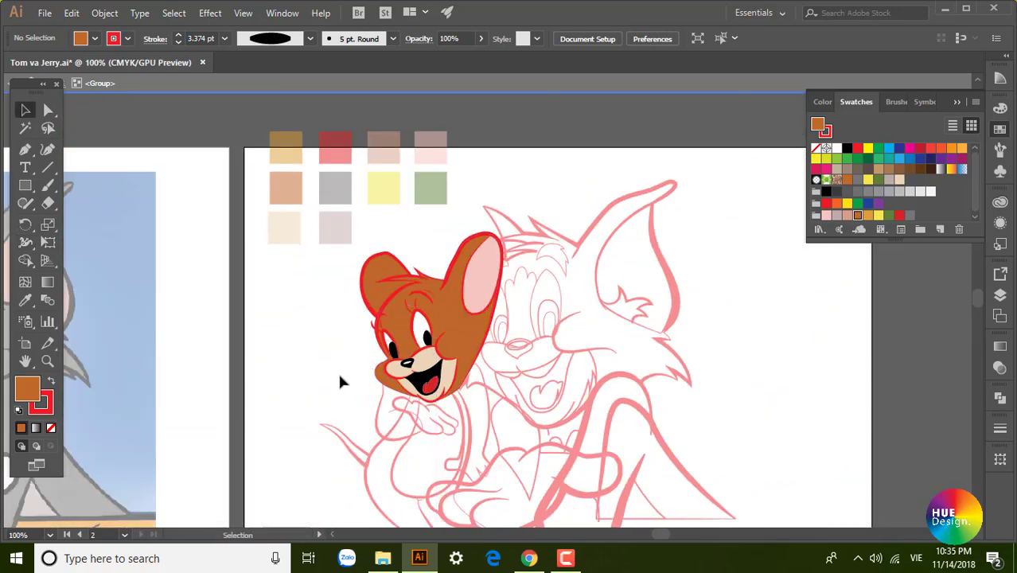
pyautogui.scroll(-2, 340, 382)
pyautogui.scroll(2, 335, 351)
pyautogui.scroll(-2, 308, 299)
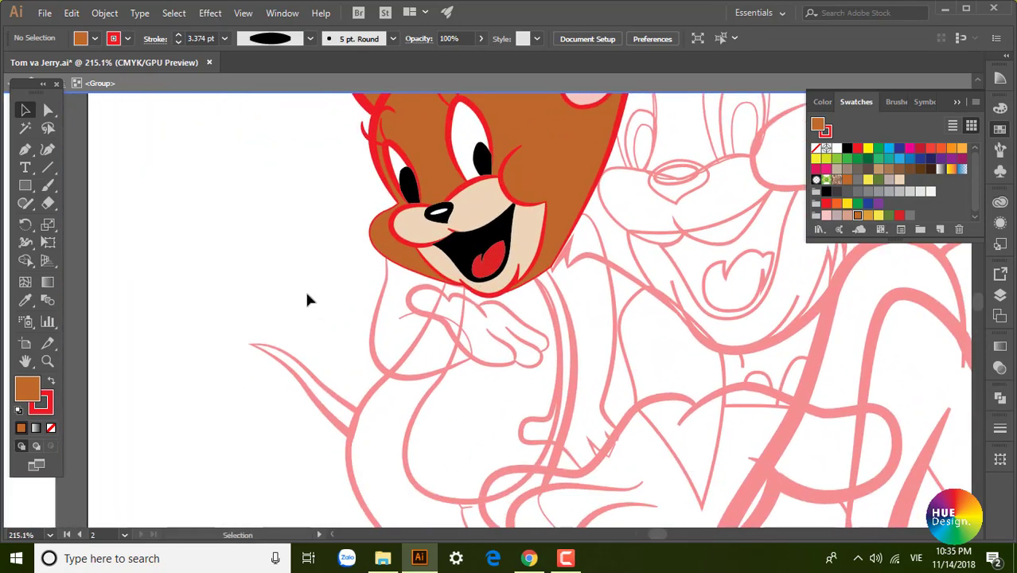
pyautogui.doubleClick(308, 299)
pyautogui.doubleClick(475, 360)
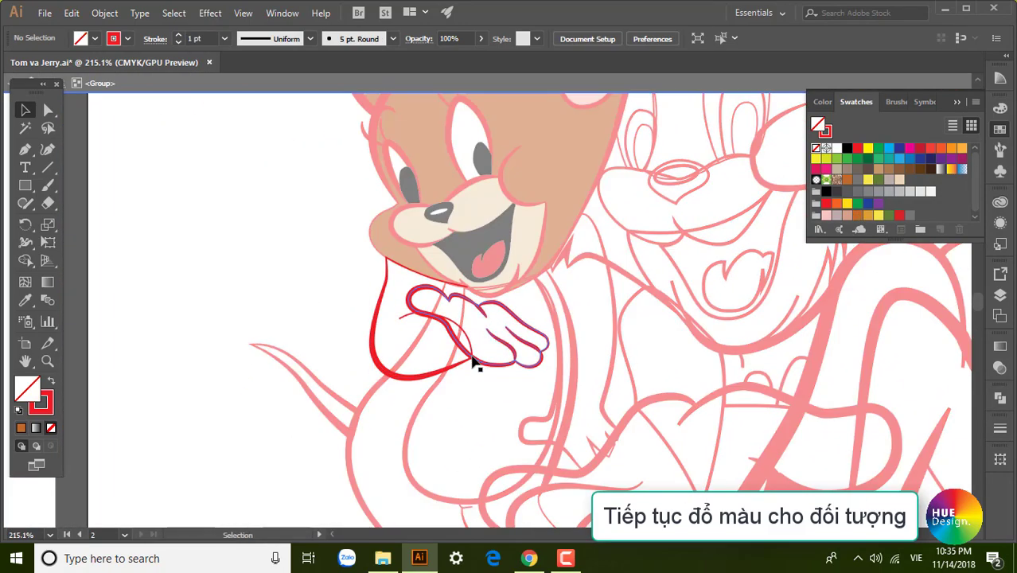
pyautogui.click(476, 362)
pyautogui.moveTo(482, 354)
pyautogui.mouseDown()
pyautogui.moveTo(1011, 355)
pyautogui.moveTo(302, 448)
pyautogui.moveTo(345, 419)
pyautogui.mouseUp()
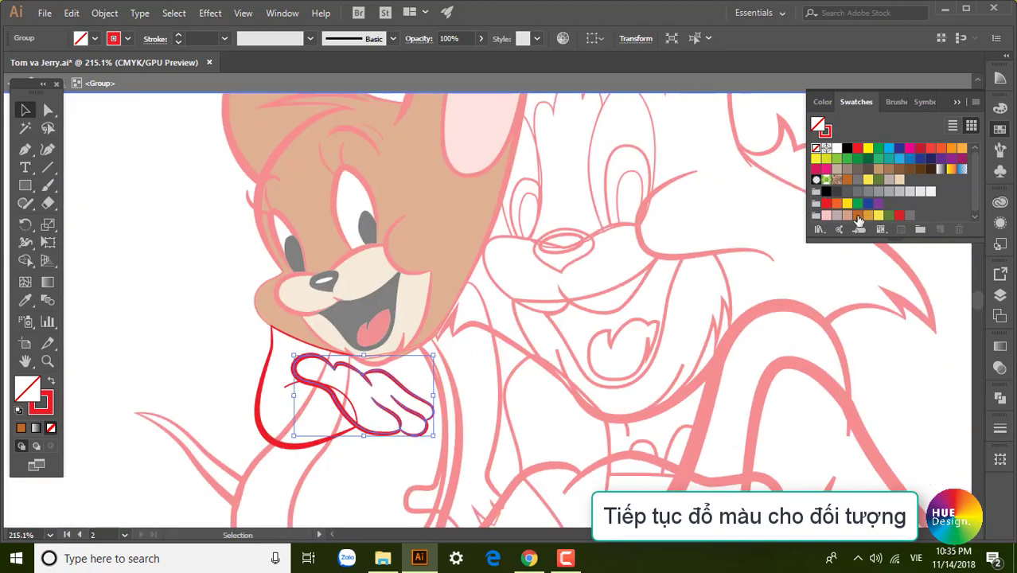
pyautogui.click(858, 216)
pyautogui.click(304, 409)
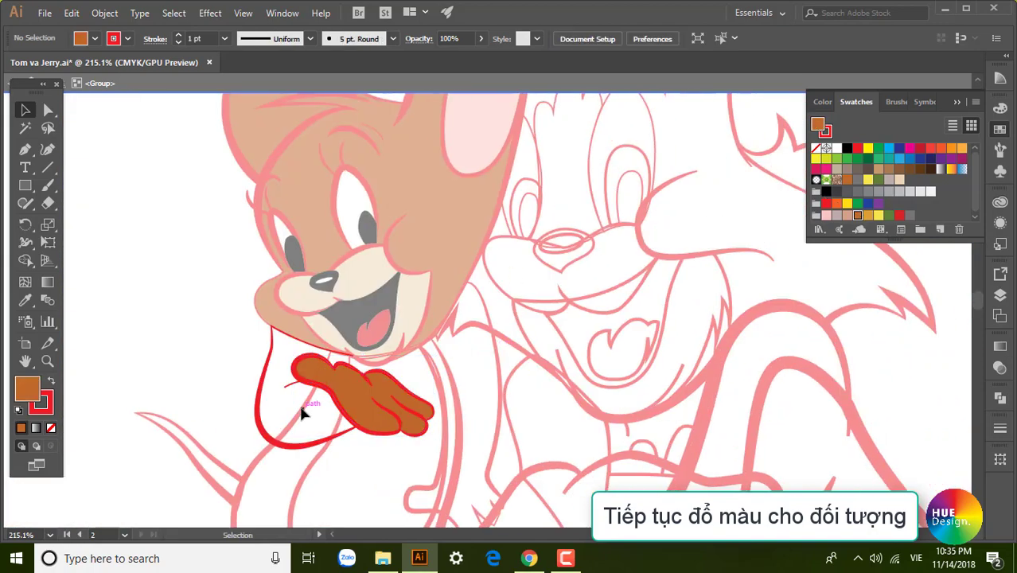
# Fill the arm behind the hand with the same brown, then exit the group.
pyautogui.click(261, 429)
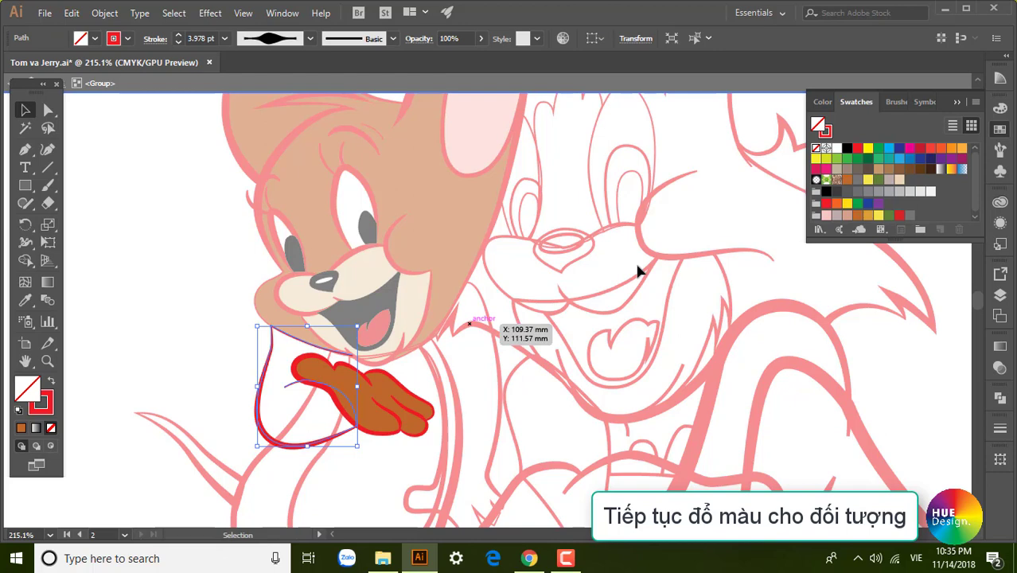
pyautogui.click(858, 216)
pyautogui.click(169, 379)
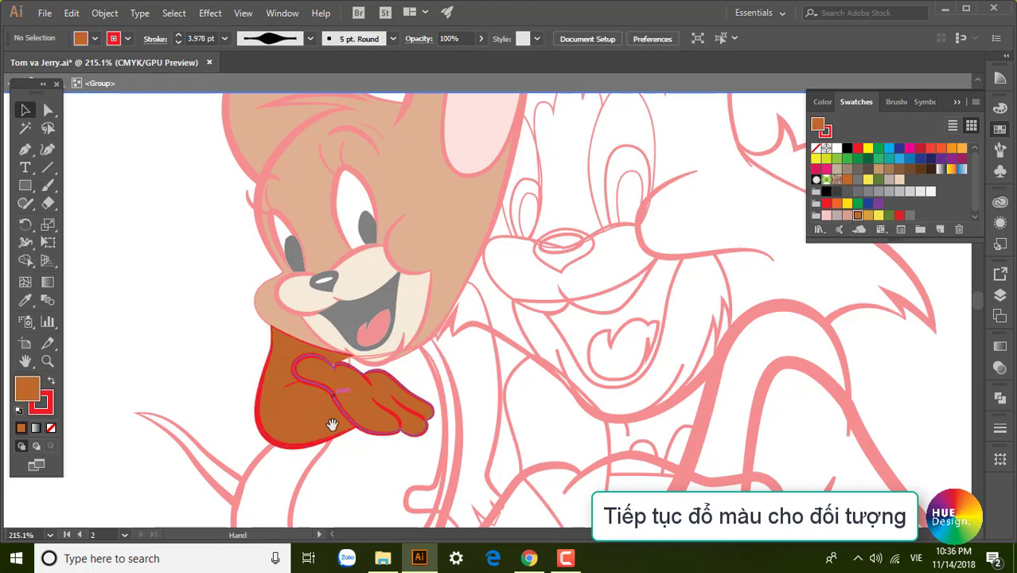
pyautogui.scroll(-1, 332, 423)
pyautogui.scroll(3, 382, 334)
pyautogui.scroll(-1, 347, 369)
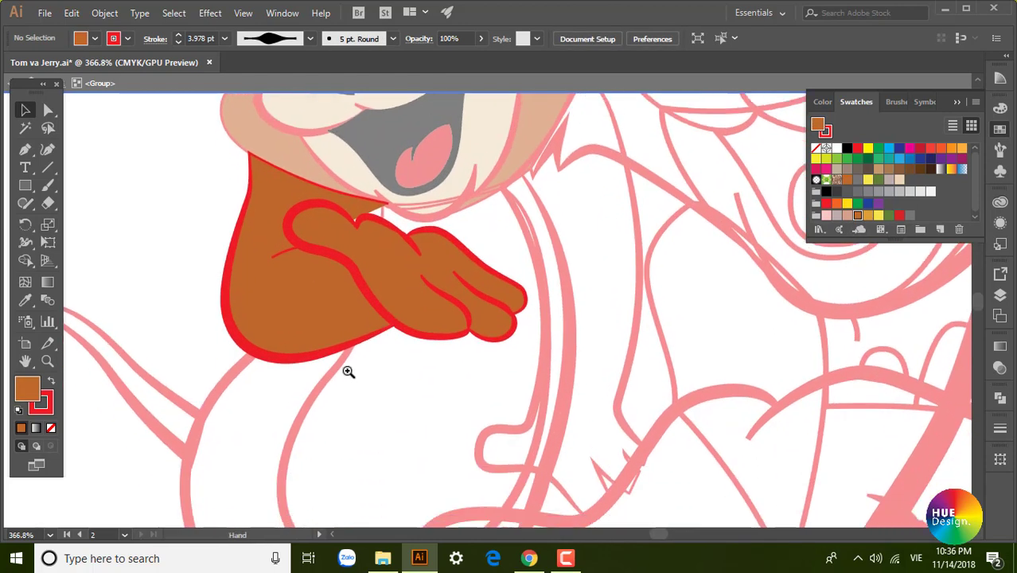
pyautogui.scroll(-1, 336, 363)
pyautogui.doubleClick(140, 245)
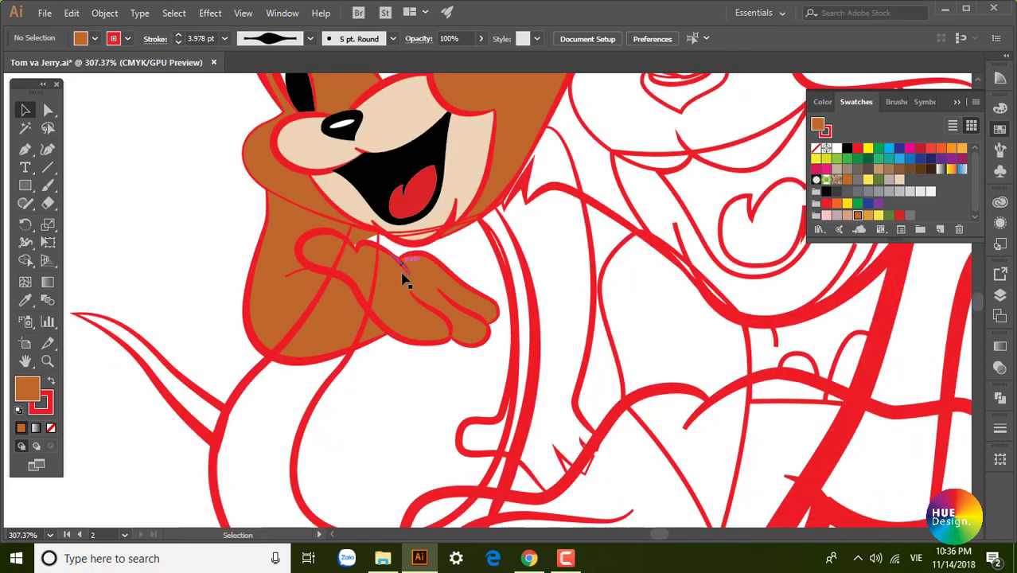
# Fill Jerry's belly golden-yellow and his outer body brown.
pyautogui.click(327, 391)
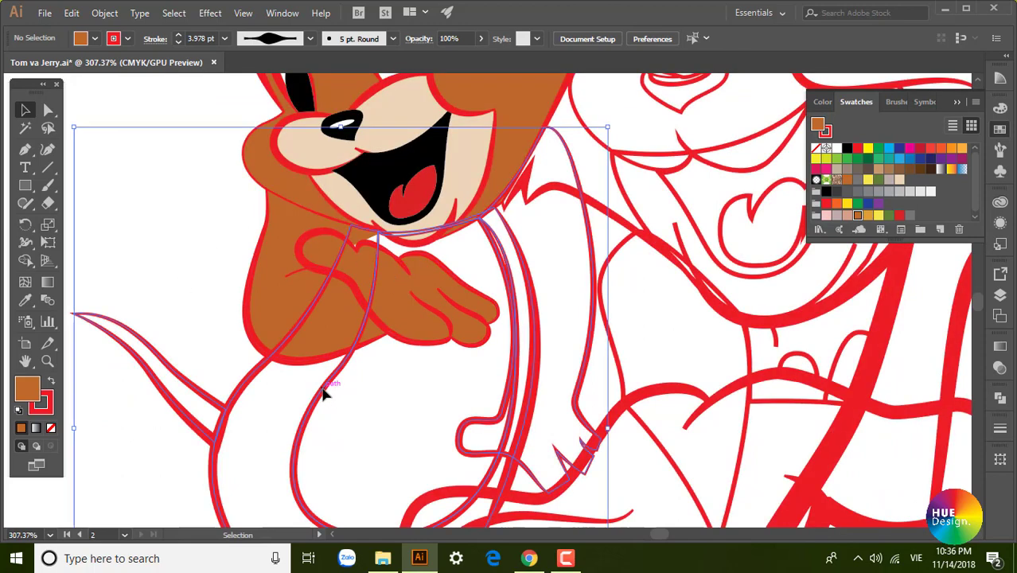
pyautogui.doubleClick(325, 392)
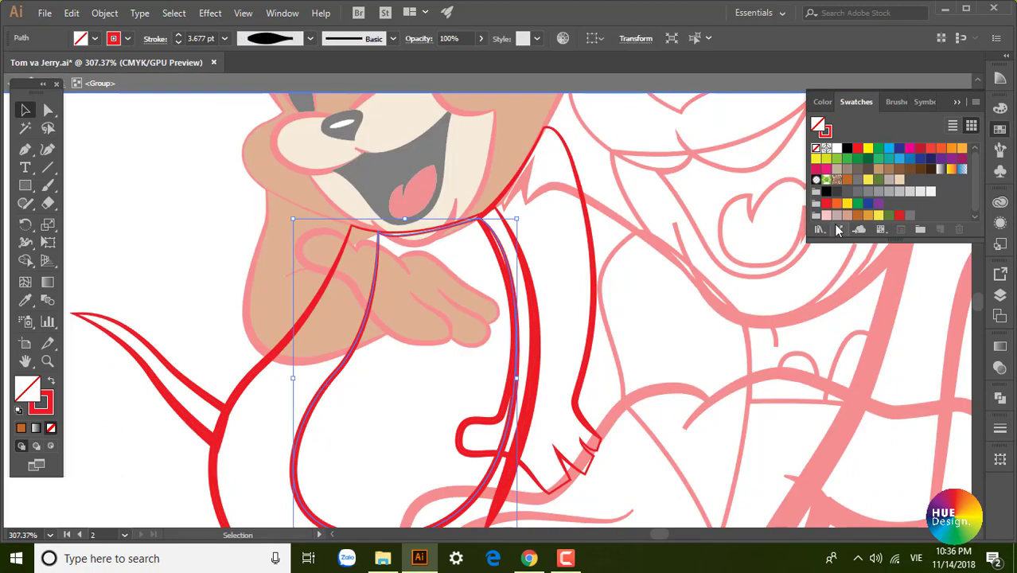
pyautogui.click(868, 217)
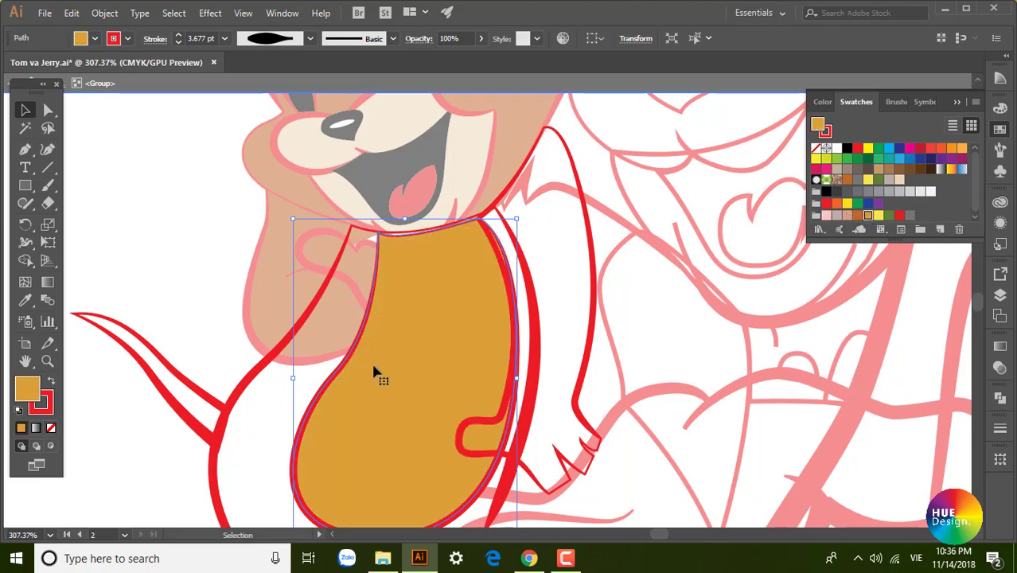
pyautogui.click(245, 391)
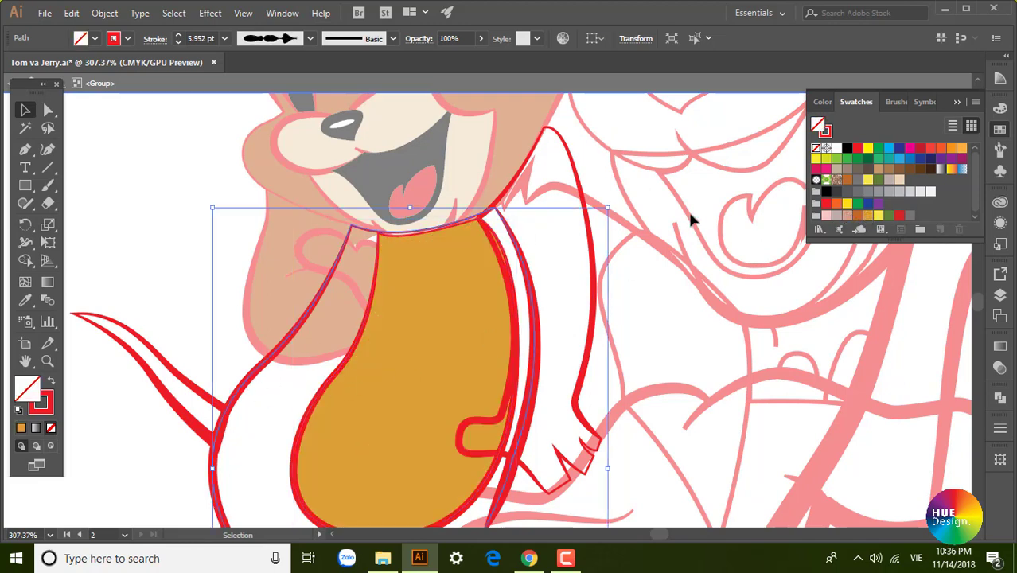
pyautogui.click(858, 217)
# Fill Jerry's other hand and his tail with the same brown.
pyautogui.scroll(-3, 558, 318)
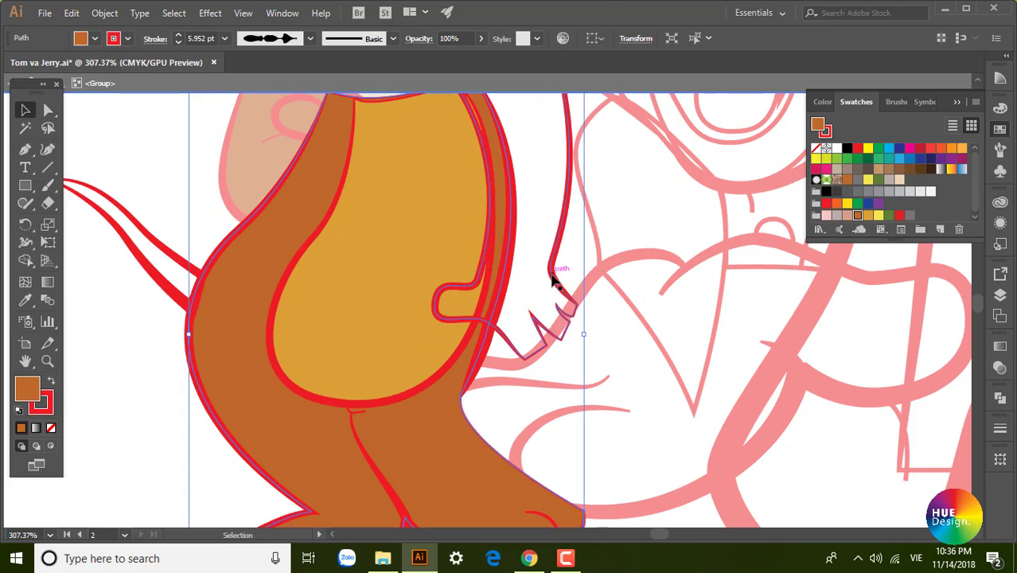
pyautogui.click(552, 274)
pyautogui.click(858, 216)
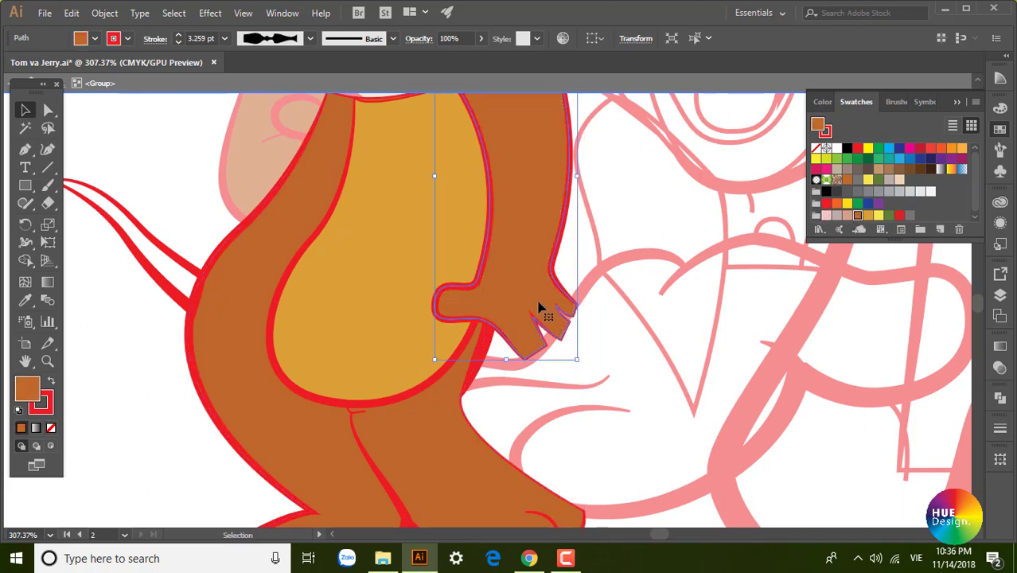
pyautogui.scroll(3, 478, 342)
pyautogui.click(203, 353)
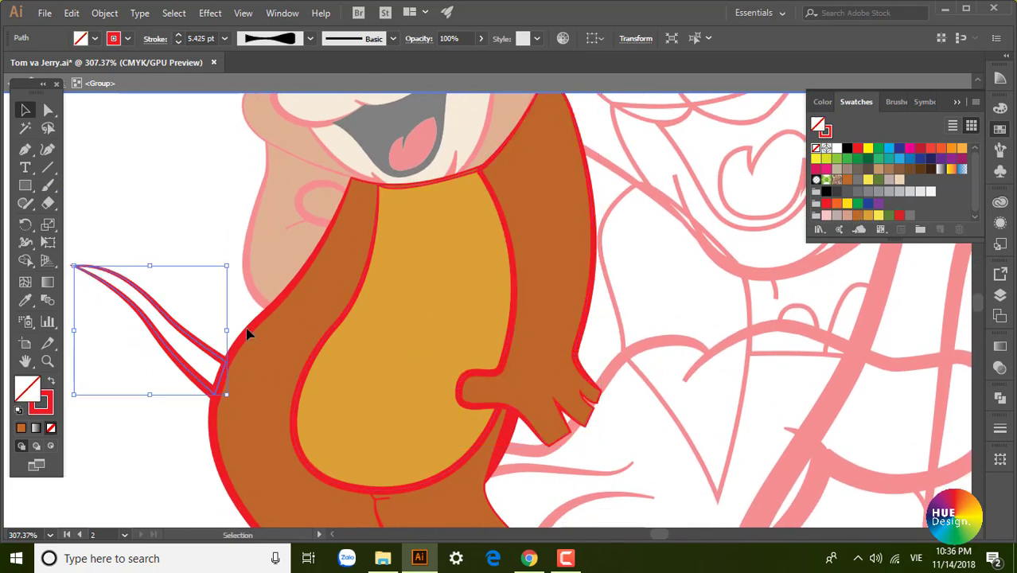
pyautogui.click(858, 216)
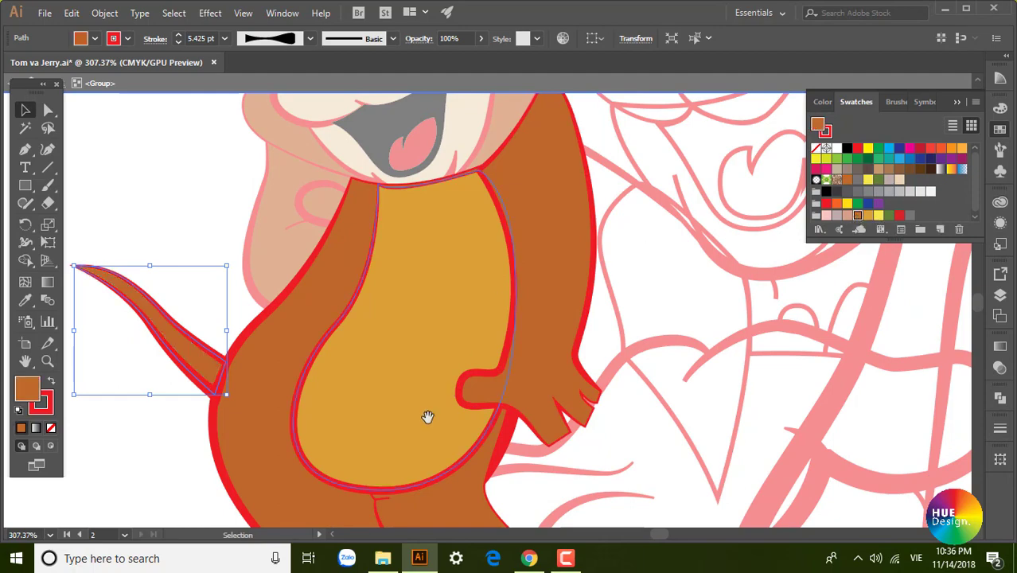
# Scroll over Jerry to check that his whole figure is coloured.
pyautogui.scroll(-3, 430, 371)
pyautogui.scroll(-2, 458, 342)
pyautogui.scroll(3, 589, 350)
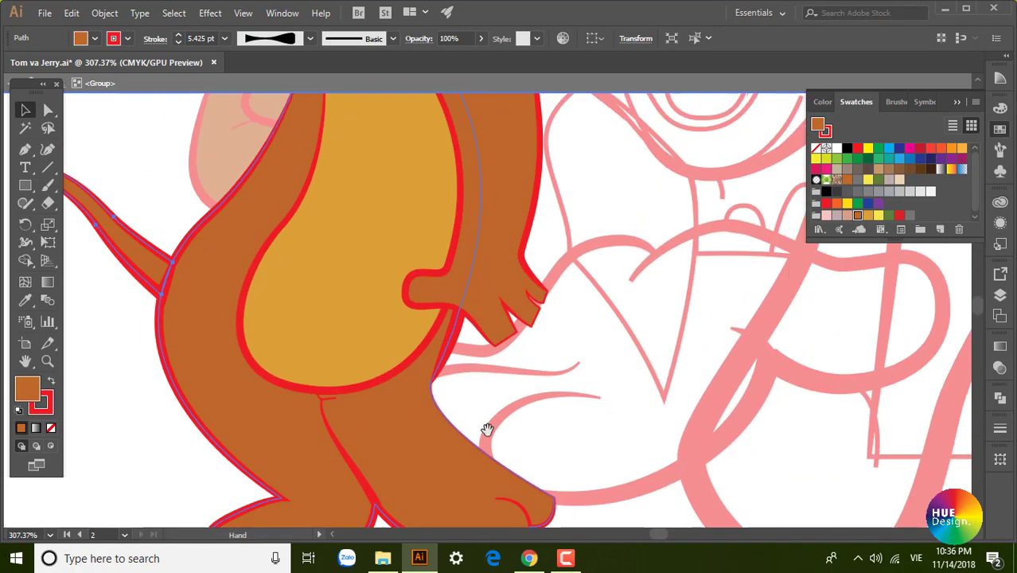
pyautogui.scroll(3, 484, 431)
pyautogui.scroll(2, 488, 302)
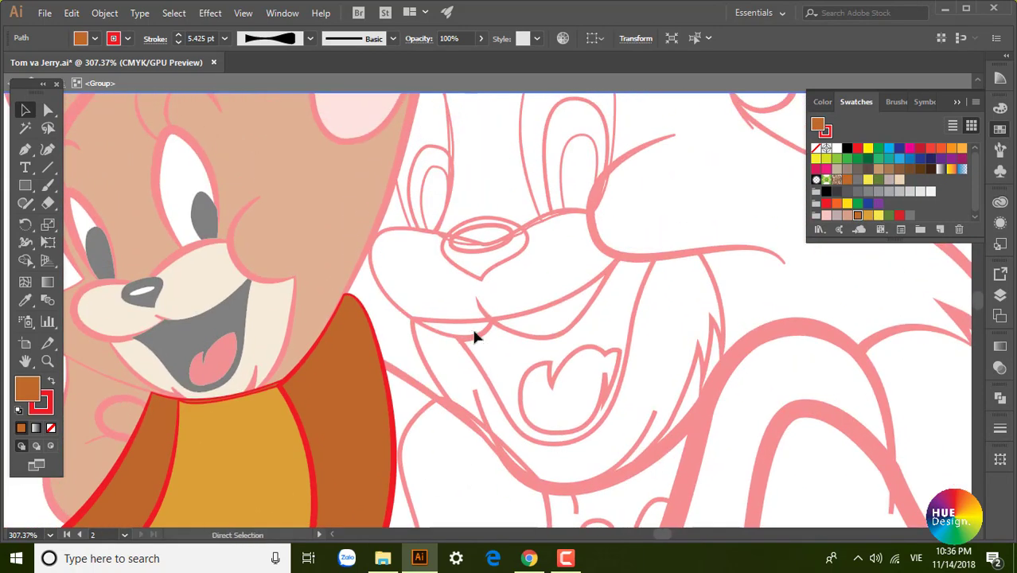
pyautogui.scroll(-4, 474, 338)
pyautogui.scroll(-1, 540, 318)
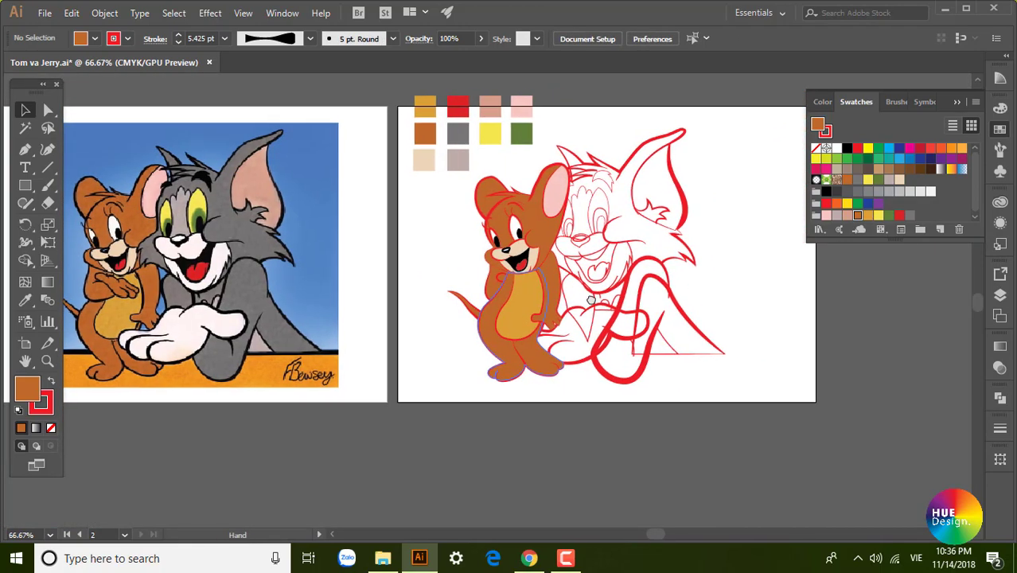
pyautogui.scroll(3, 509, 294)
pyautogui.scroll(1, 471, 263)
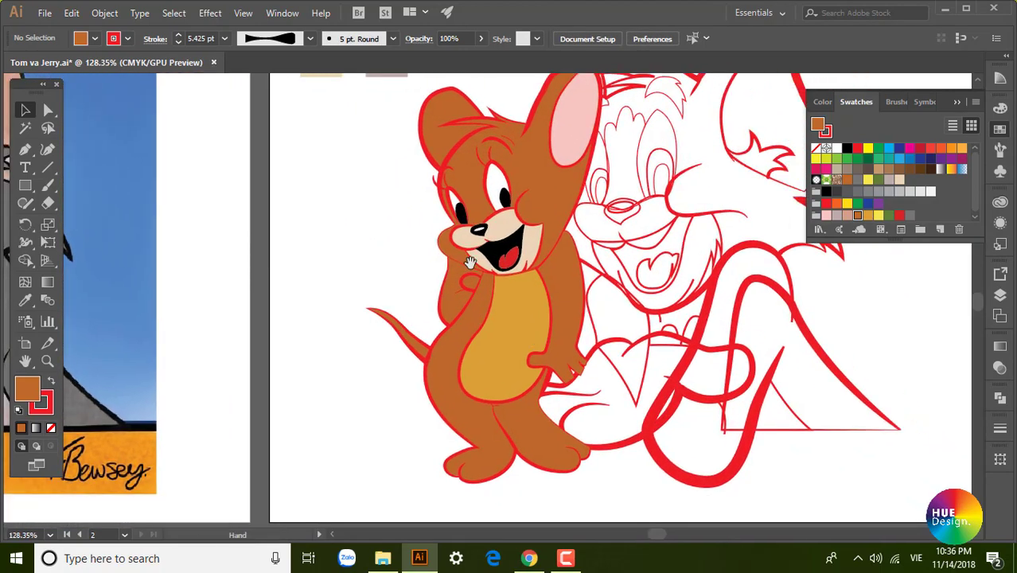
pyautogui.scroll(2, 470, 263)
# Bring Jerry's arm and hand group in front of his body with Ctrl+].
pyautogui.doubleClick(477, 350)
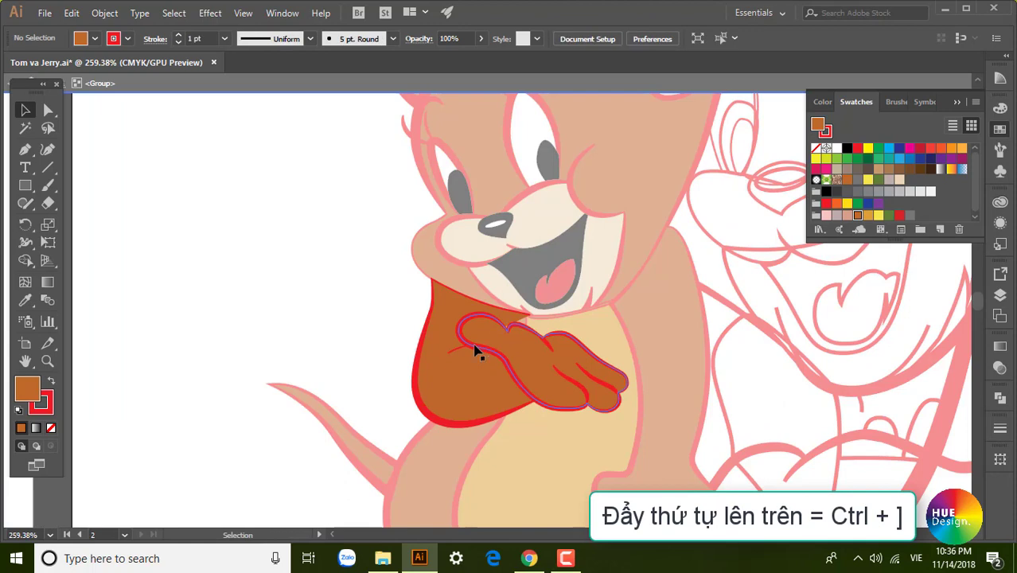
pyautogui.doubleClick(303, 314)
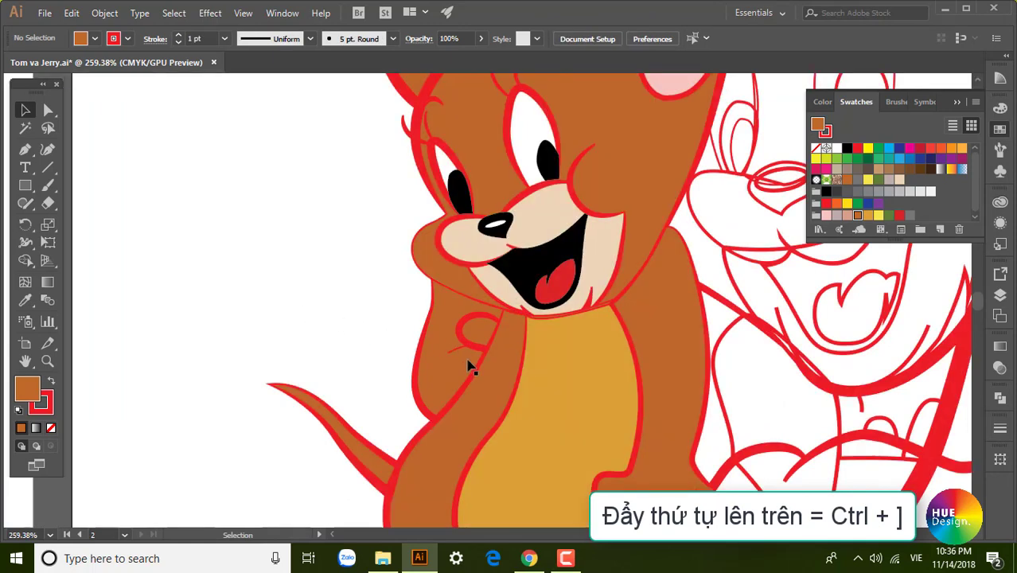
pyautogui.doubleClick(469, 350)
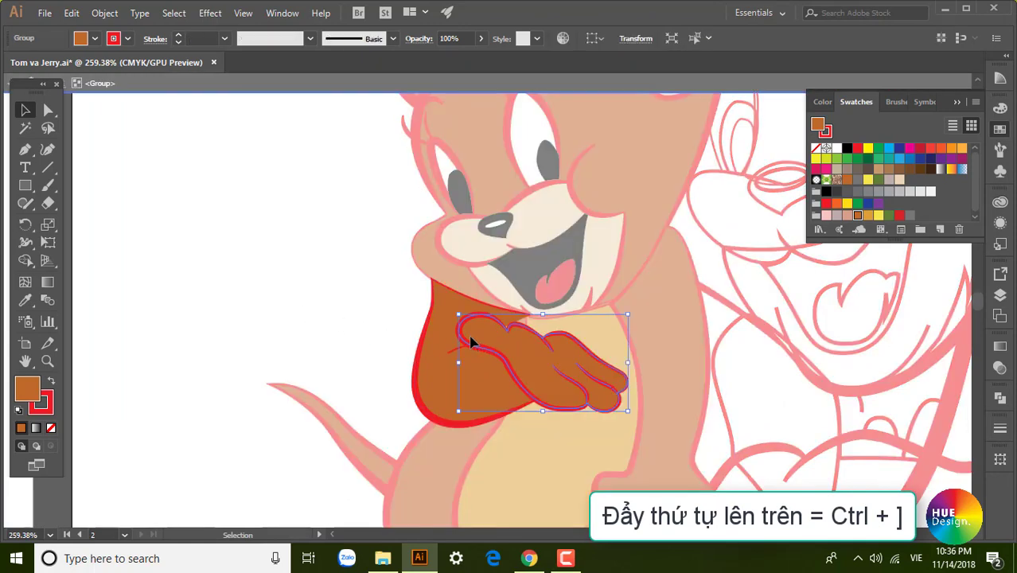
pyautogui.doubleClick(343, 340)
pyautogui.click(481, 342)
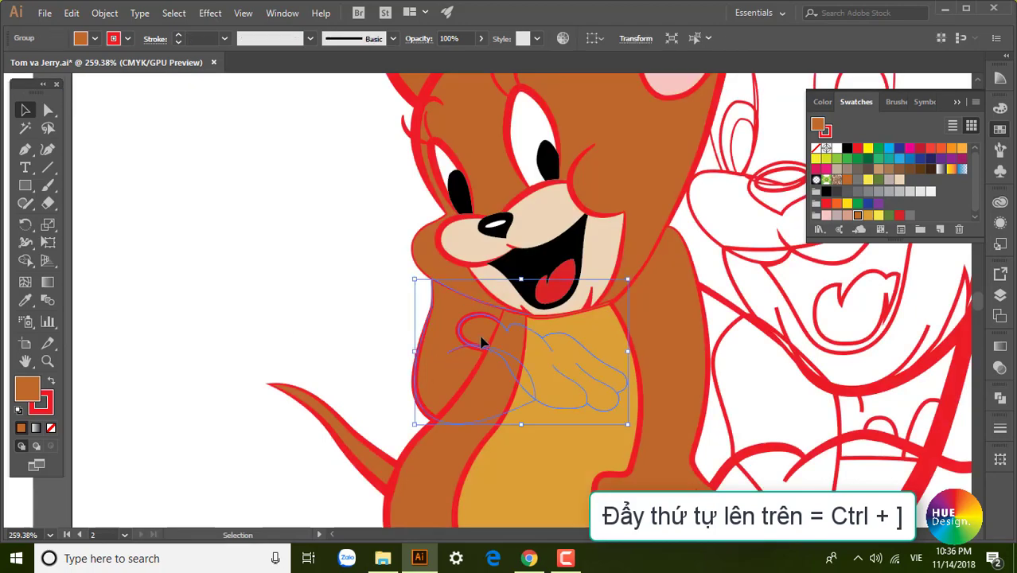
pyautogui.hotkey('ctrl', ']')
pyautogui.click(314, 323)
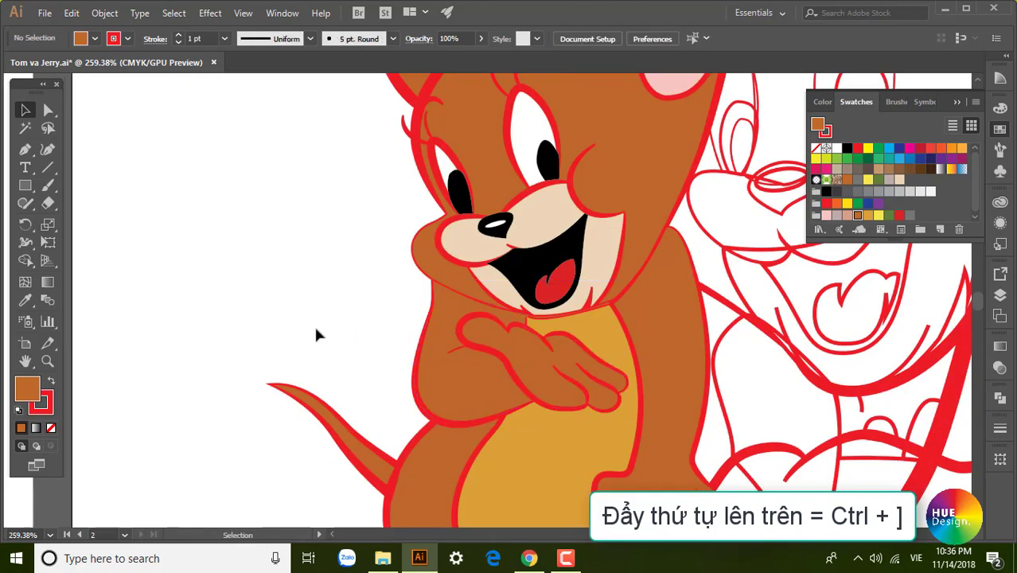
# Adjust the view to show Tom's outline beside Jerry.
pyautogui.hotkey('ctrl', '-')
pyautogui.hotkey('ctrl', '-')
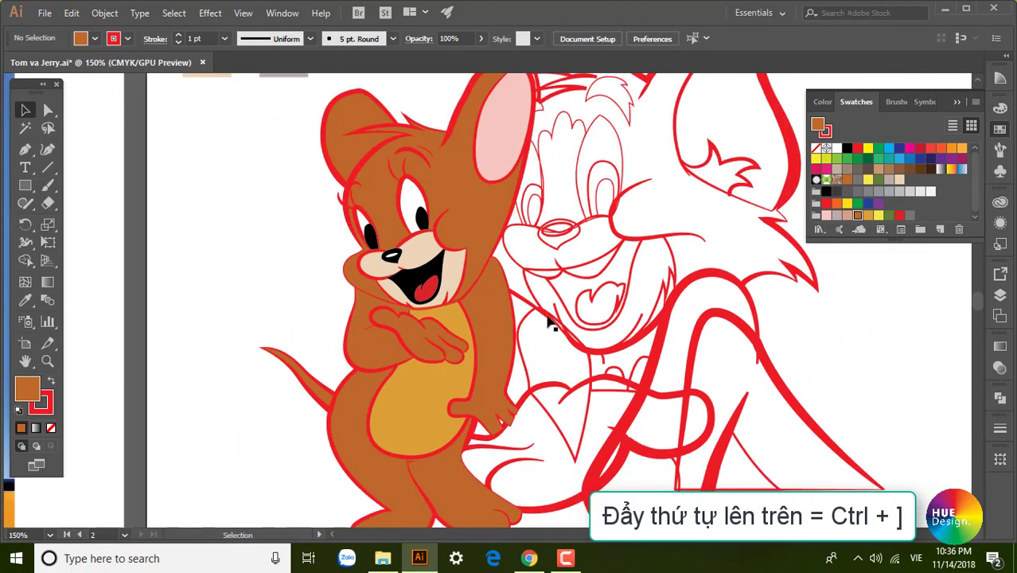
pyautogui.hotkey('ctrl', '+')
pyautogui.moveTo(577, 367); pyautogui.dragTo(559, 372)
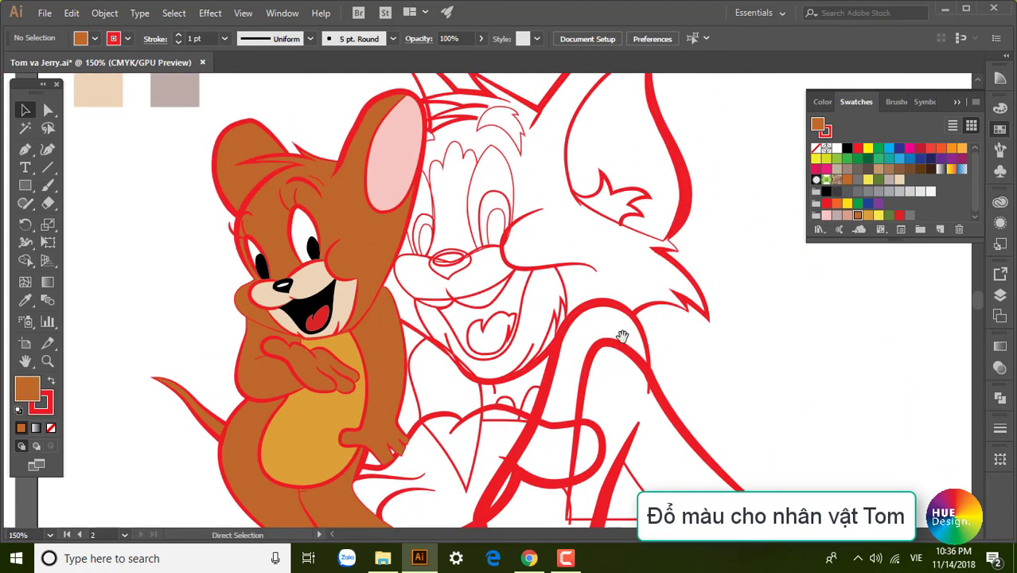
pyautogui.moveTo(621, 337); pyautogui.dragTo(734, 394)
# Give Tom's outline group no fill, then deselect and zoom in on him.
pyautogui.hotkey('ctrl', '-')
pyautogui.hotkey('ctrl', '-')
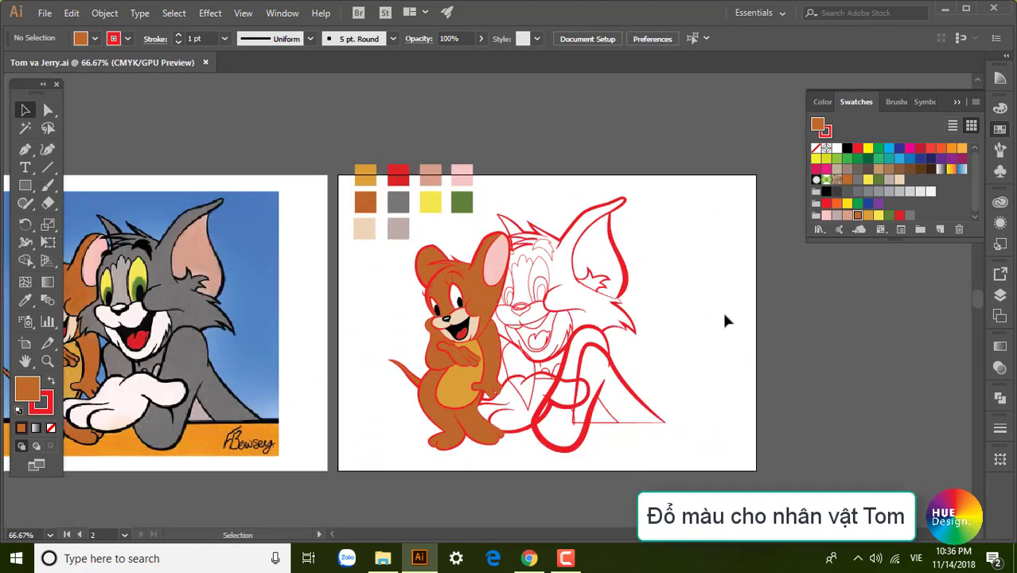
pyautogui.moveTo(637, 363); pyautogui.dragTo(701, 351)
pyautogui.click(643, 275)
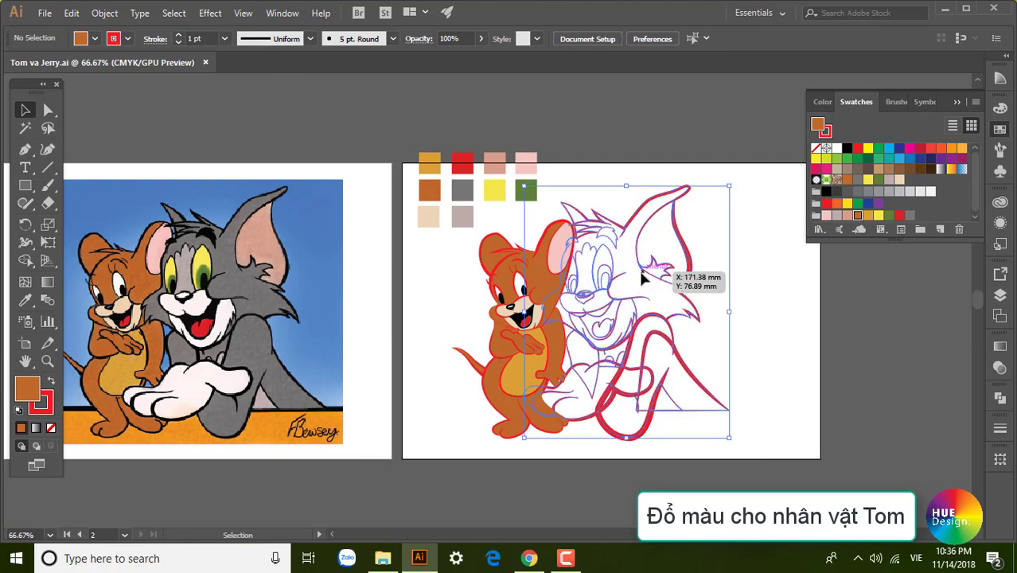
pyautogui.hotkey('ctrl', 'shift', '[')
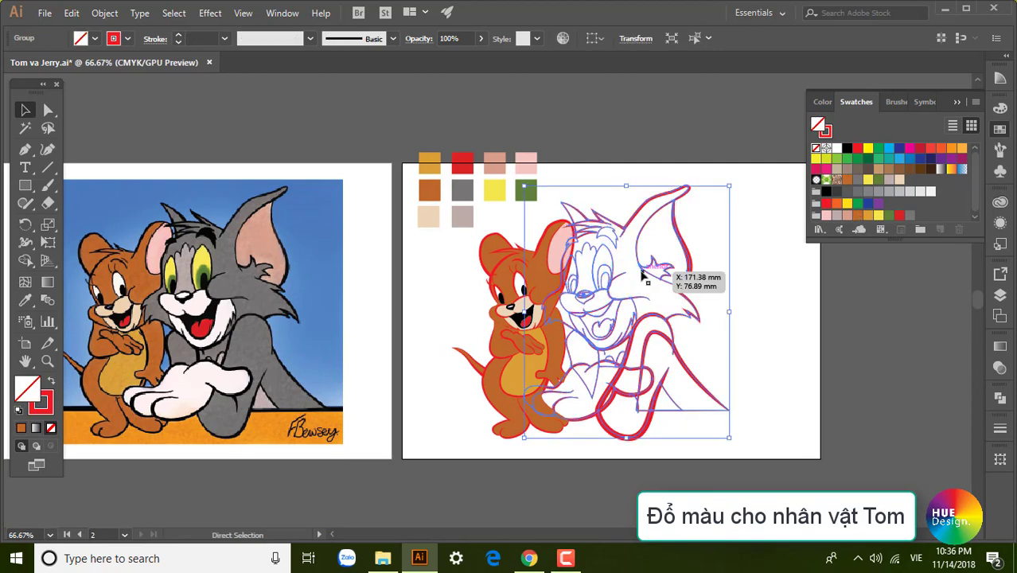
pyautogui.click(744, 336)
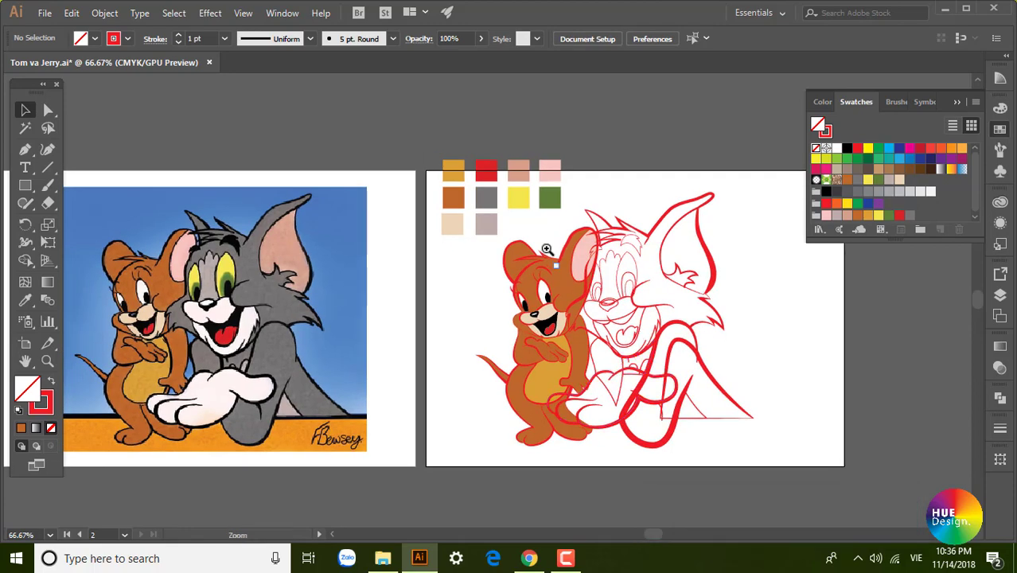
pyautogui.scroll(3, 729, 322)
pyautogui.moveTo(729, 322); pyautogui.dragTo(716, 326)
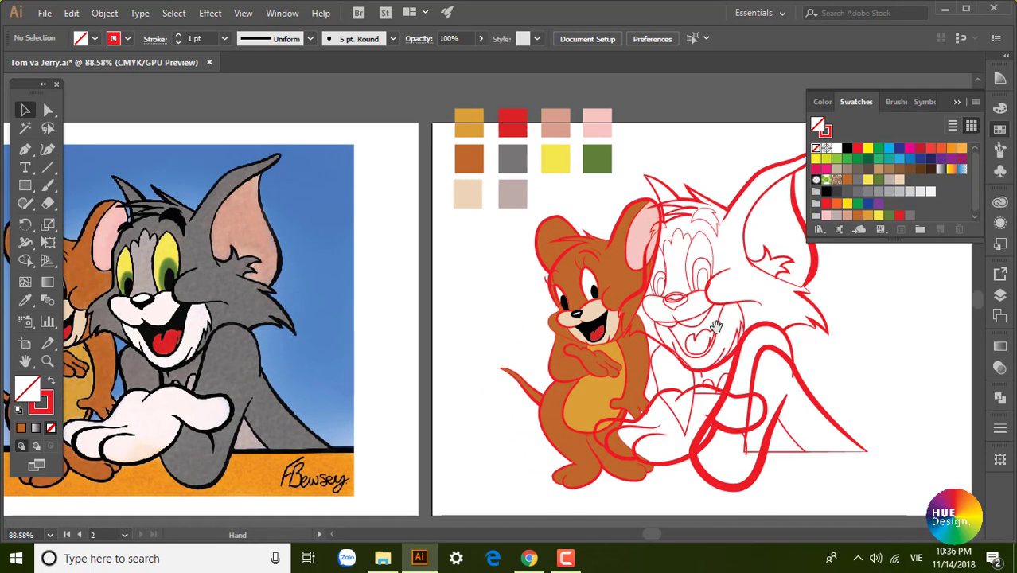
# Inside Tom's isolated group, fill his ear pink, head grey and eyebrow black.
pyautogui.doubleClick(760, 205)
pyautogui.click(763, 209)
pyautogui.click(847, 219)
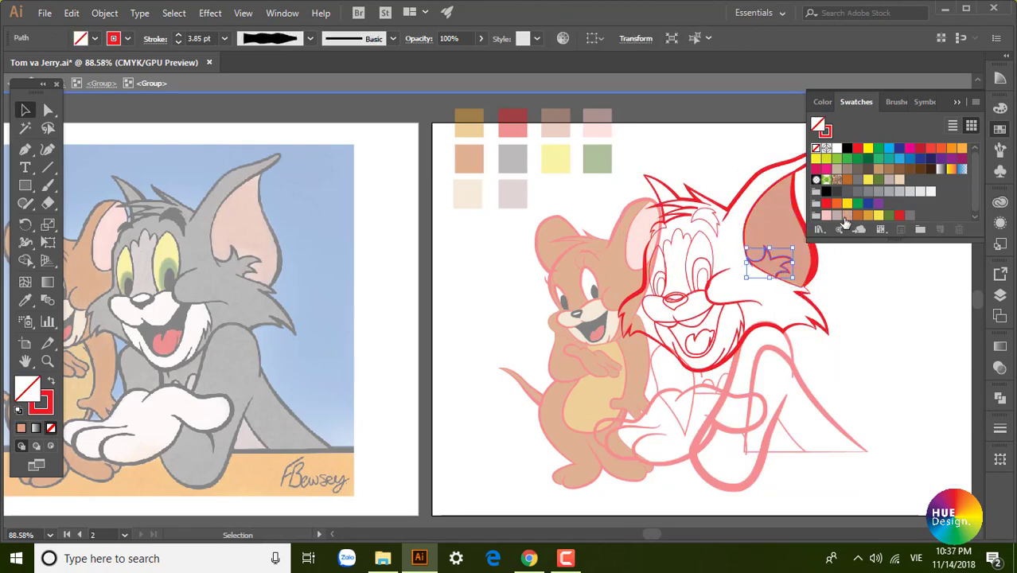
pyautogui.click(743, 200)
pyautogui.click(659, 223)
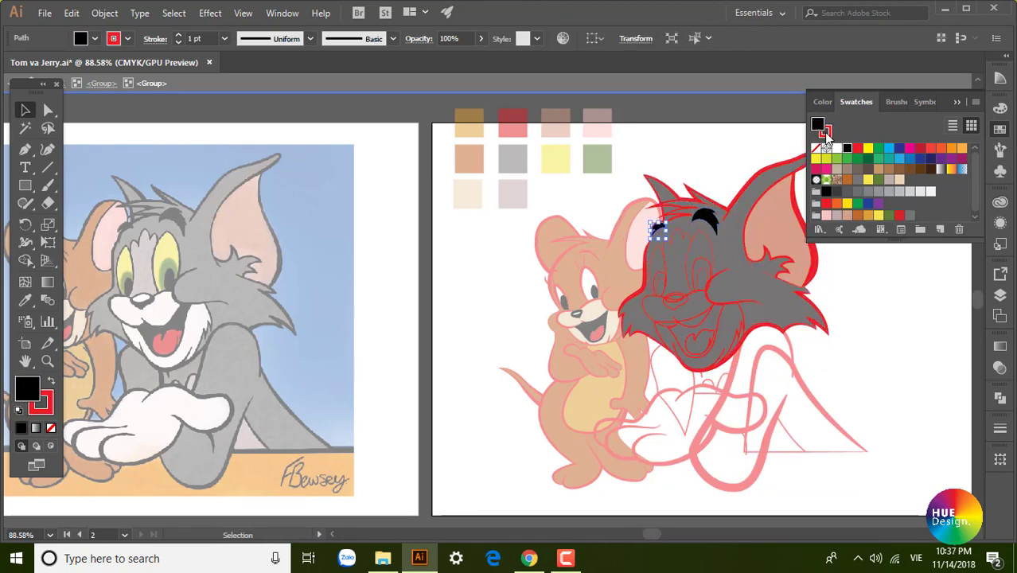
# Fill Tom's face stripe pinkish grey, eyes yellow, irises green and pupils black.
pyautogui.click(677, 246)
pyautogui.click(836, 218)
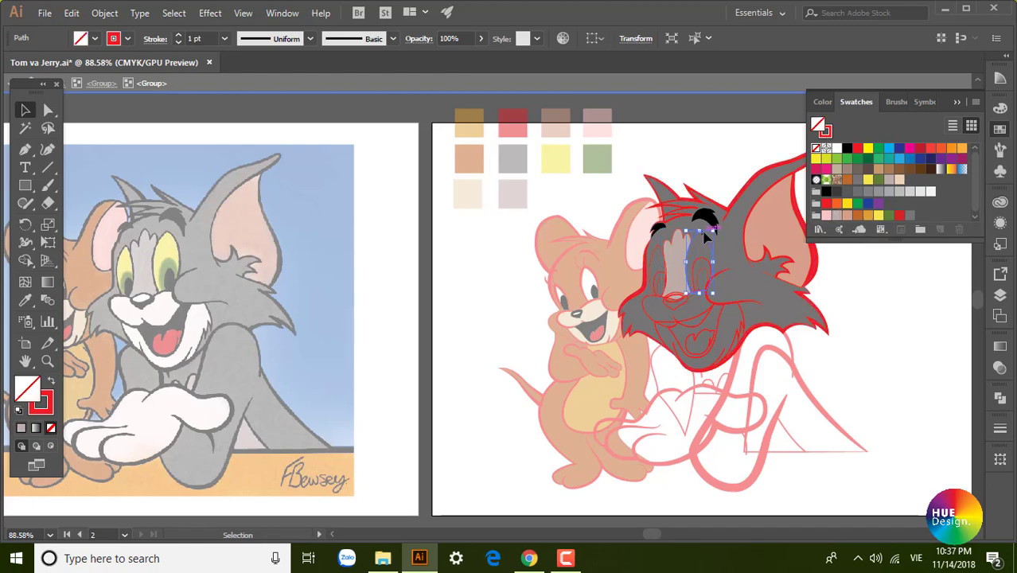
pyautogui.click(875, 215)
pyautogui.click(702, 275)
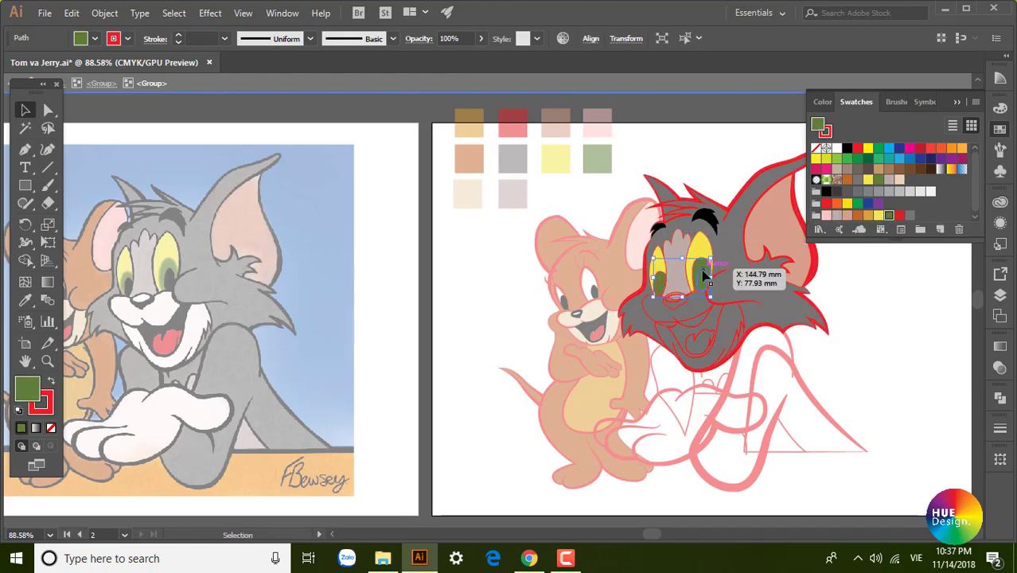
pyautogui.click(847, 148)
# Fill Tom's mouth black and muzzle white, then check the nose shapes.
pyautogui.click(673, 314)
pyautogui.click(687, 308)
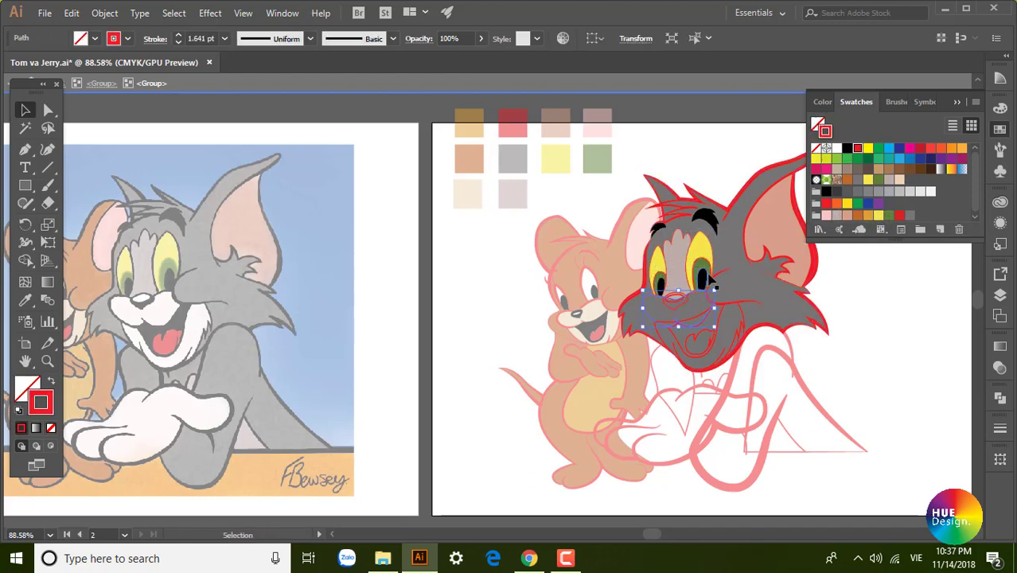
pyautogui.click(847, 148)
pyautogui.click(677, 322)
pyautogui.click(837, 148)
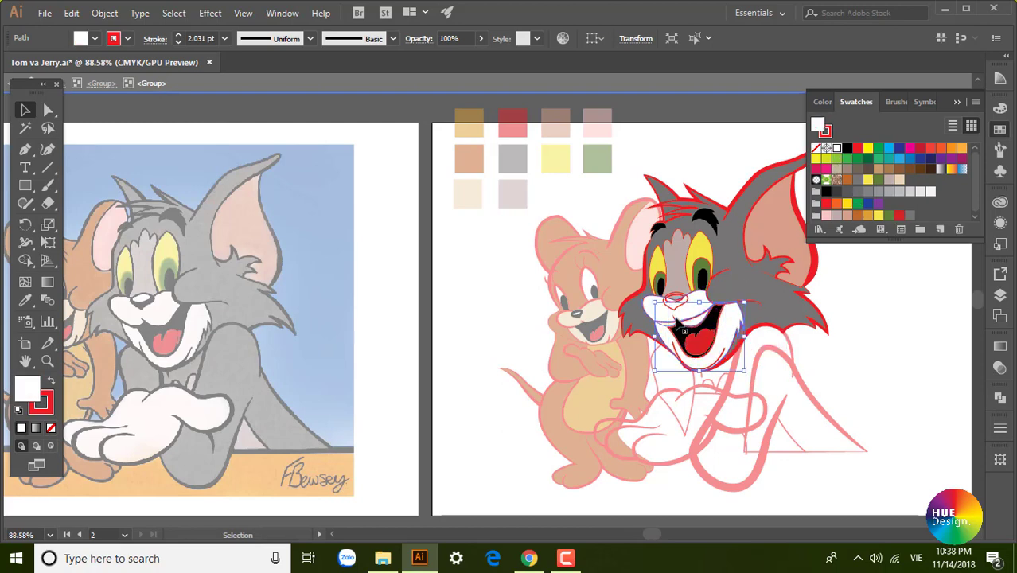
pyautogui.scroll(3, 661, 333)
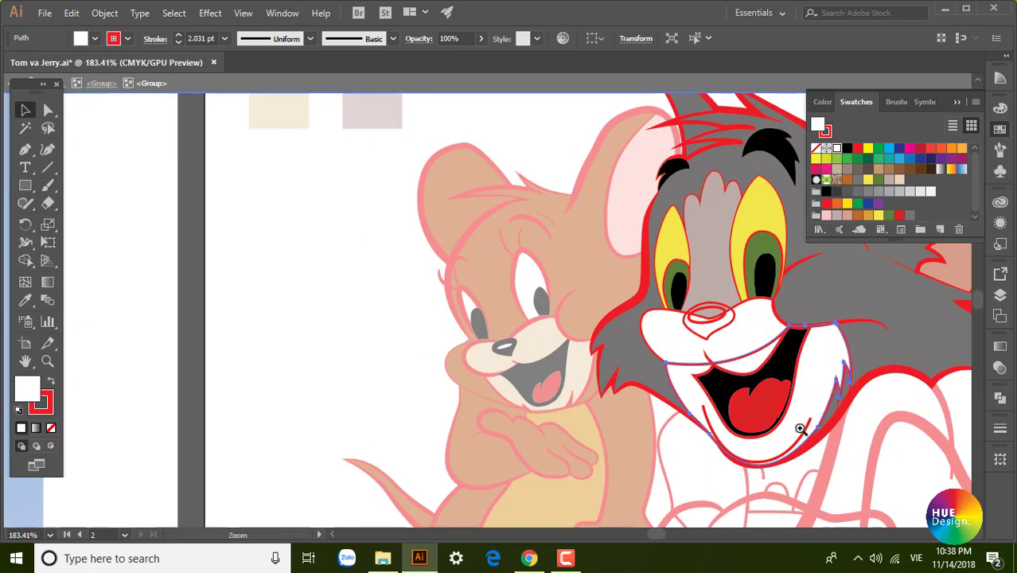
pyautogui.click(720, 318)
pyautogui.click(708, 315)
pyautogui.click(704, 312)
pyautogui.hotkey('ctrl', 'shift', 'a')
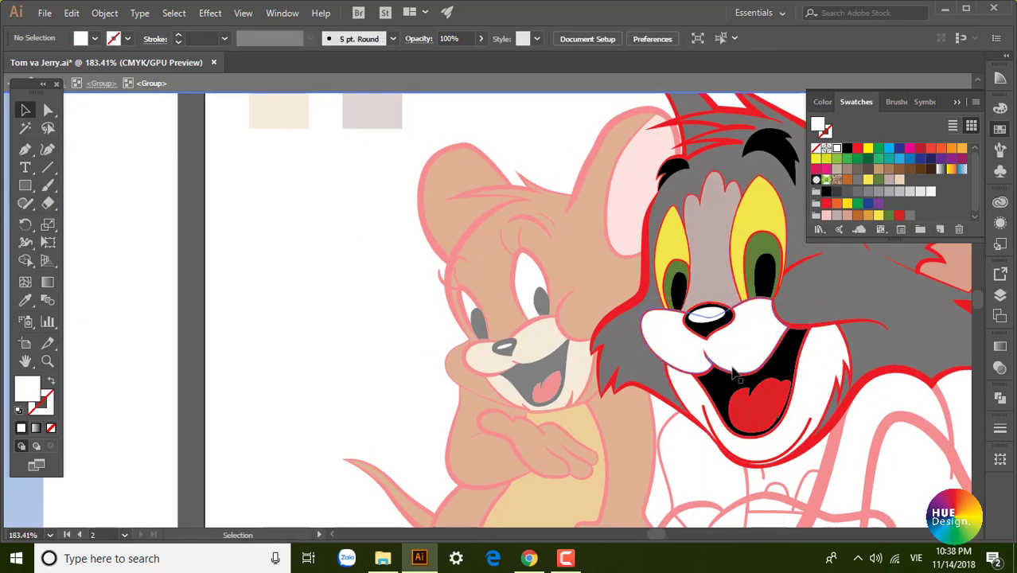
# Fill Tom's arm and hand grey, then view both characters and select Tom's group.
pyautogui.hotkey('ctrl', '1')
pyautogui.click(653, 301)
pyautogui.click(899, 191)
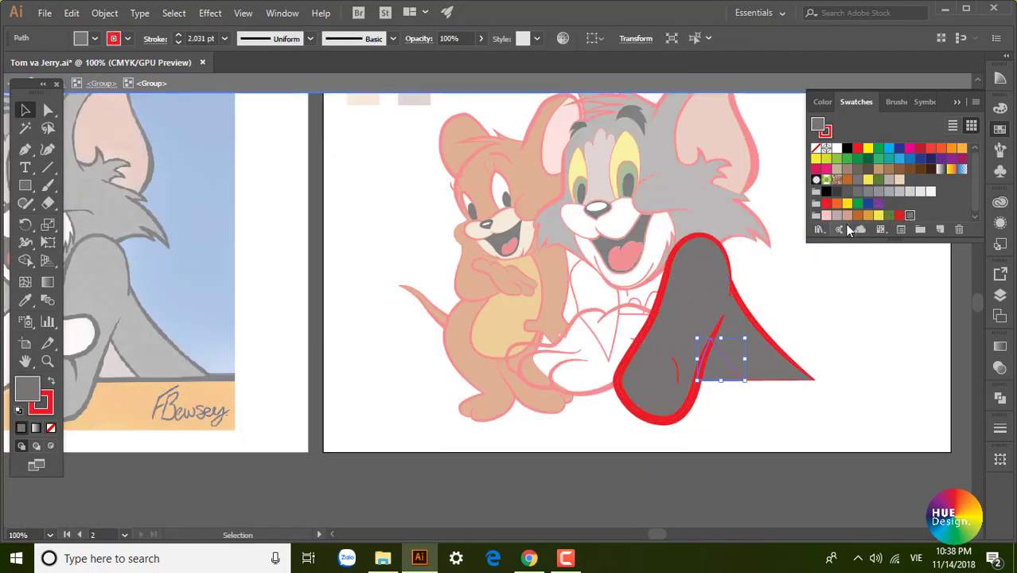
pyautogui.hotkey('ctrl', 'shift', 'a')
pyautogui.click(642, 313)
pyautogui.press('Escape')
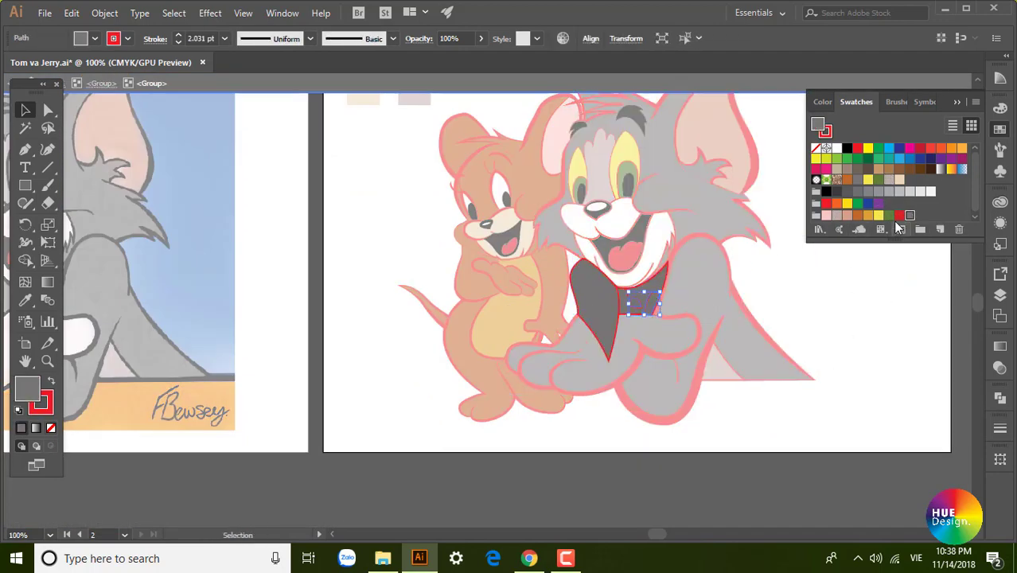
pyautogui.moveTo(612, 374); pyautogui.dragTo(739, 389)
pyautogui.scroll(-3, 740, 389)
pyautogui.scroll(2, 763, 319)
pyautogui.click(744, 261)
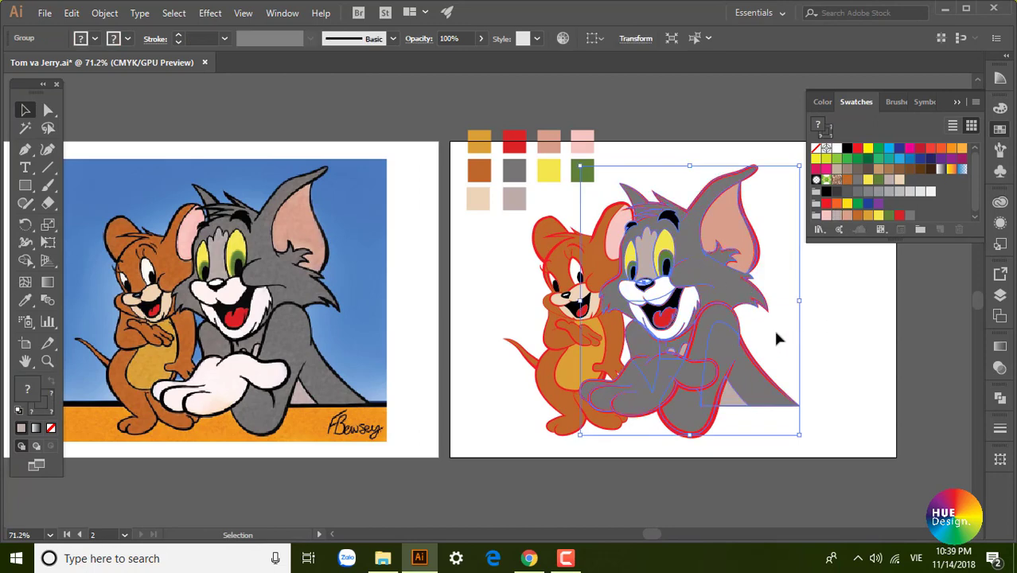
# Select every path sharing the red stroke colour and change those strokes to black.
pyautogui.moveTo(49, 116); pyautogui.dragTo(81, 130)
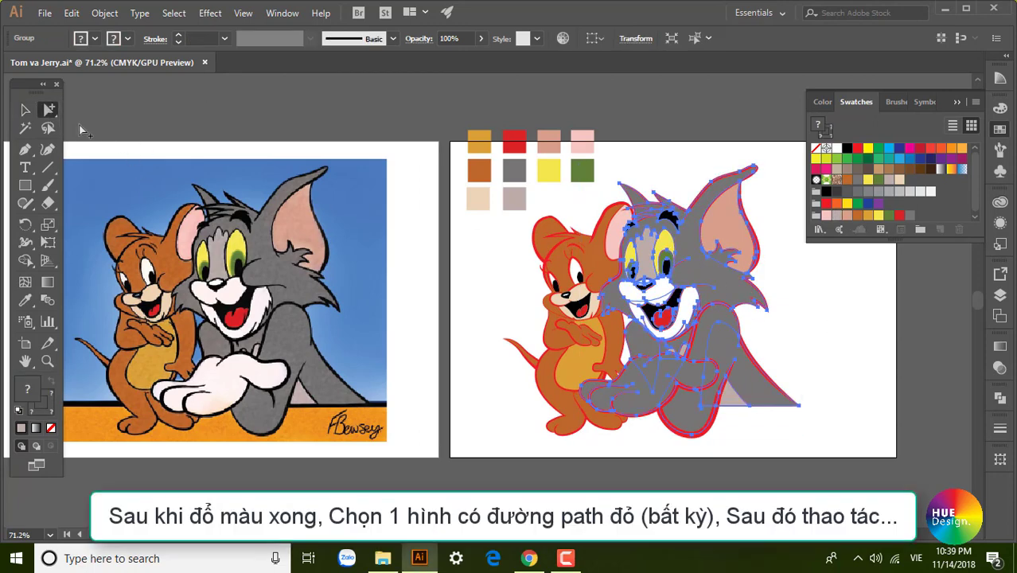
pyautogui.click(756, 284)
pyautogui.click(734, 212)
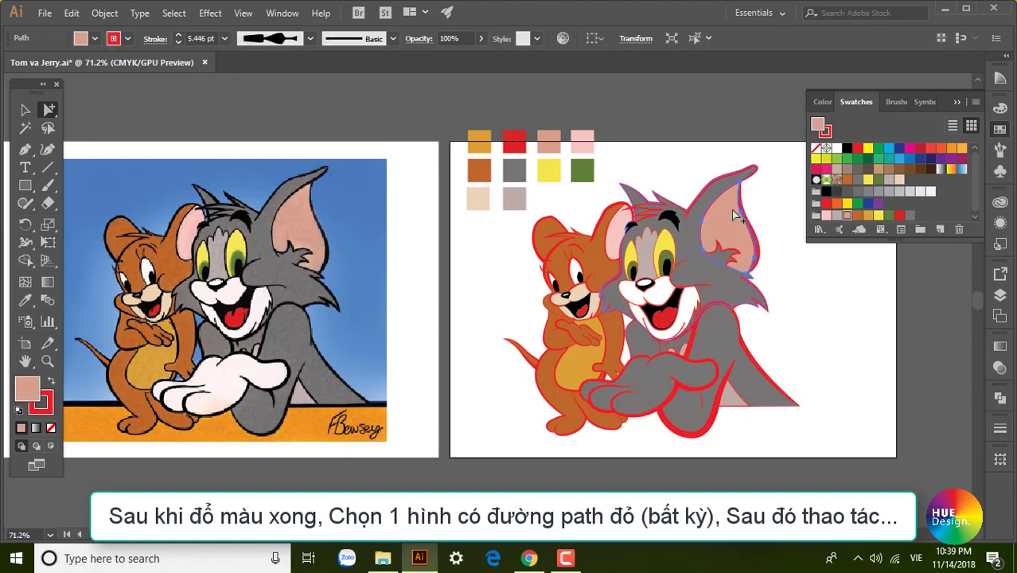
pyautogui.click(210, 13)
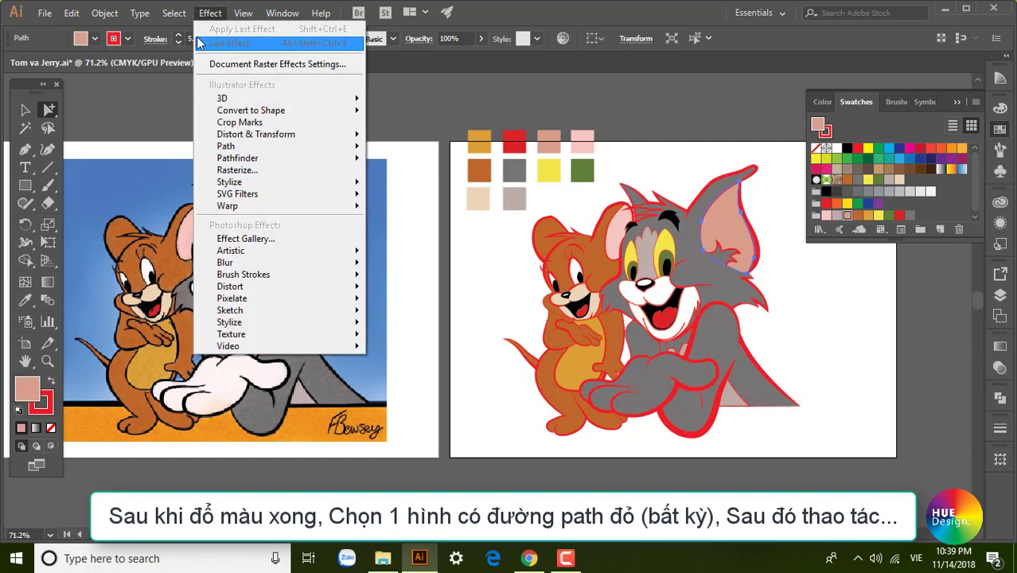
pyautogui.moveTo(193, 156)
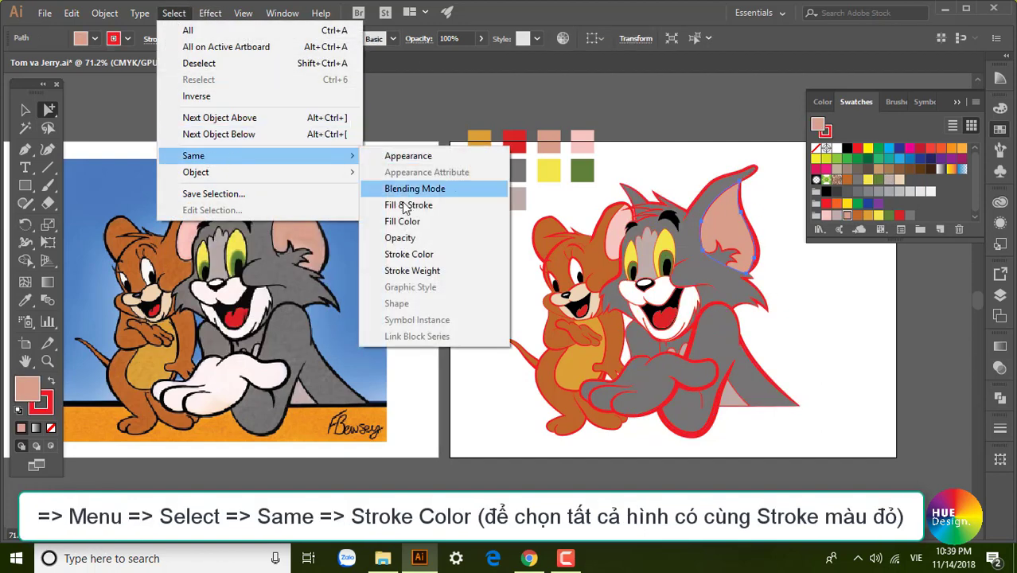
pyautogui.click(411, 255)
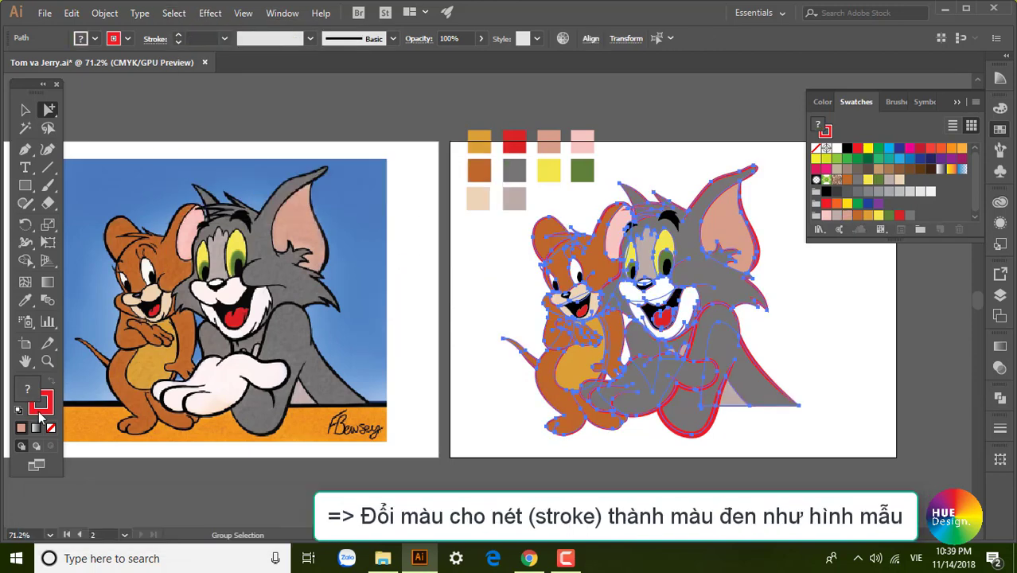
pyautogui.click(40, 412)
pyautogui.click(823, 203)
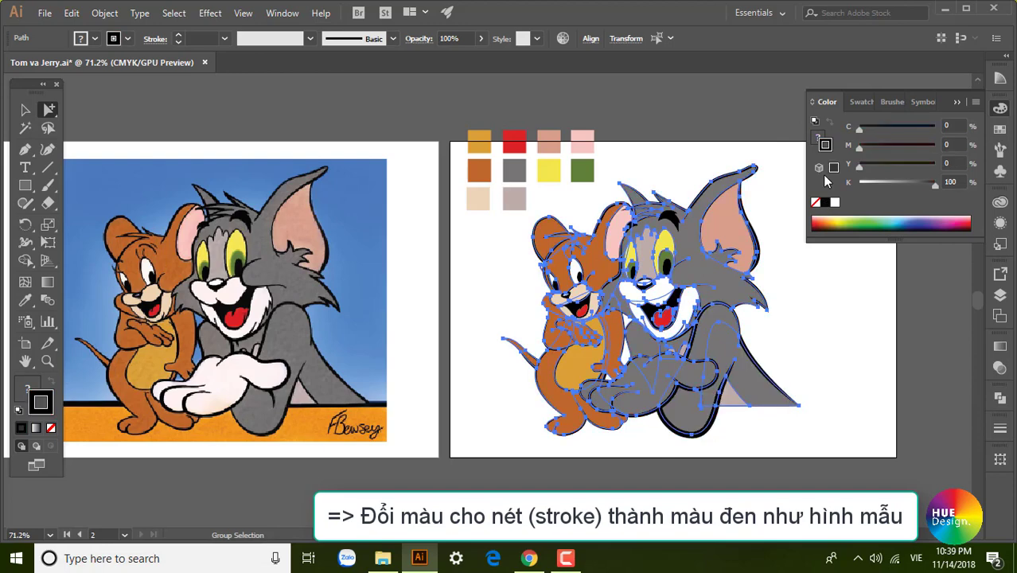
pyautogui.click(829, 305)
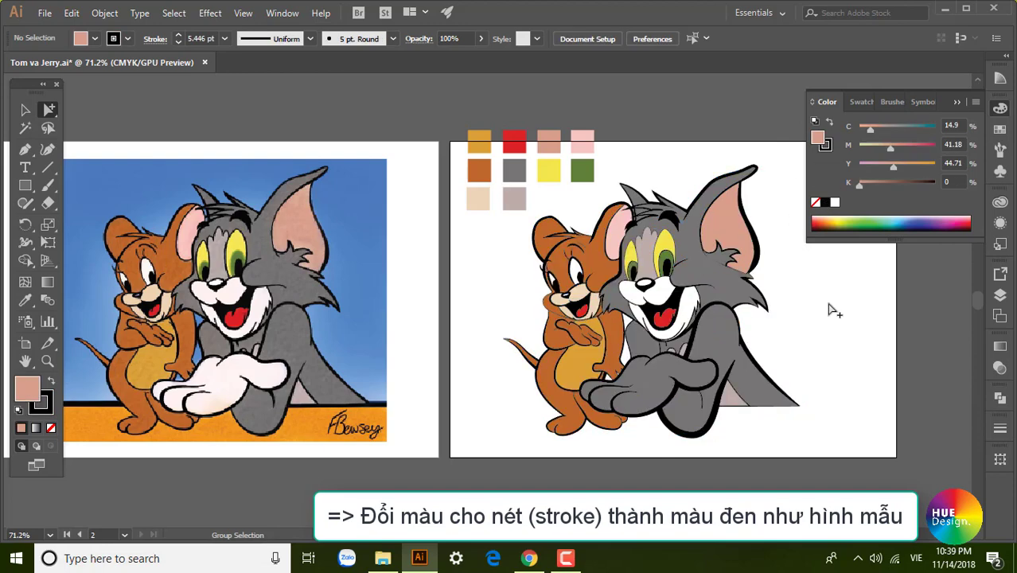
# Remove the outline from the red tongue shapes, leaving only their red fill.
pyautogui.press('v')
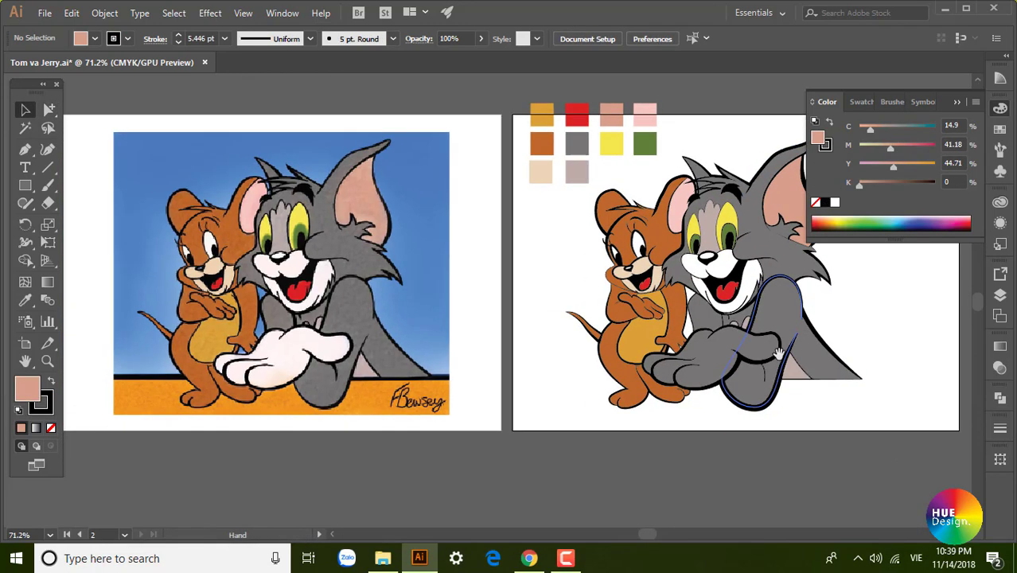
pyautogui.moveTo(701, 417)
pyautogui.mouseDown()
pyautogui.moveTo(697, 365)
pyautogui.moveTo(659, 328)
pyautogui.mouseUp()
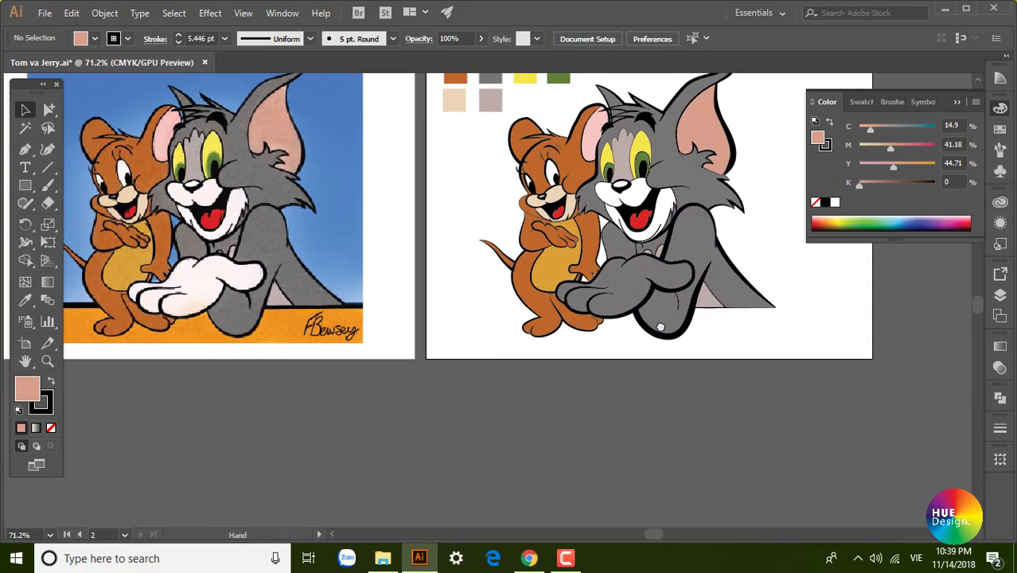
pyautogui.scroll(3, 617, 183)
pyautogui.scroll(1, 637, 223)
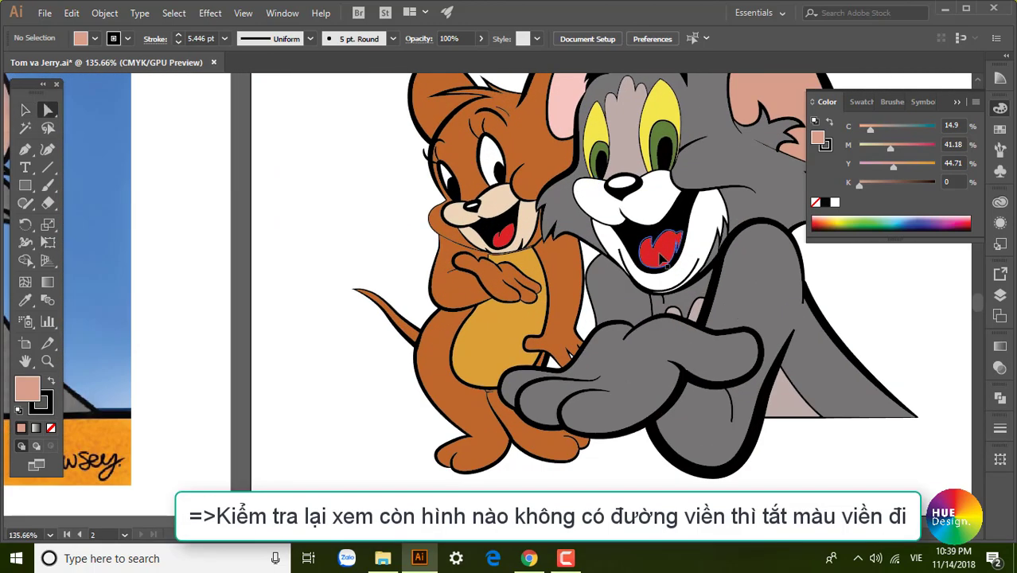
pyautogui.click(661, 259)
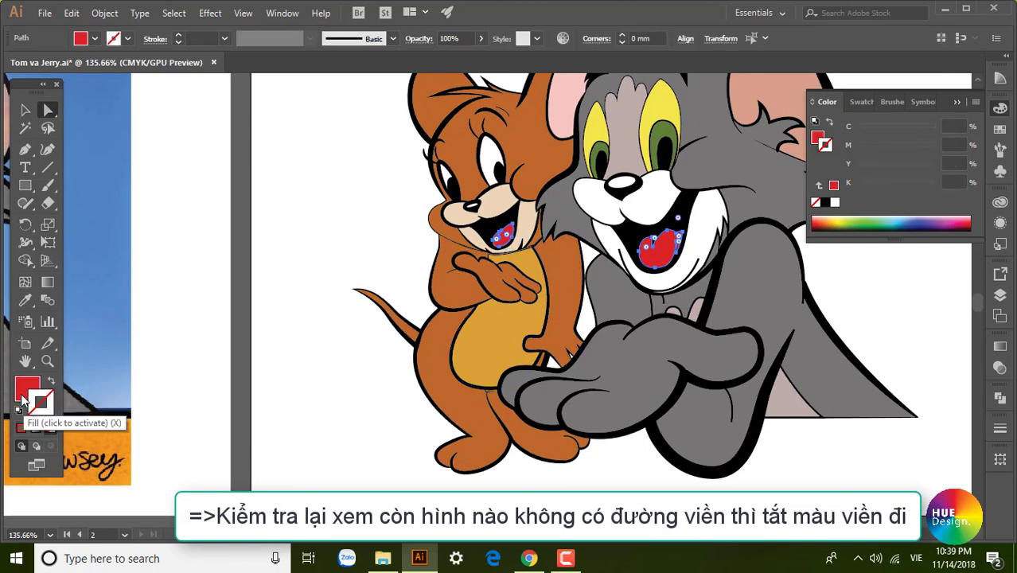
pyautogui.click(232, 357)
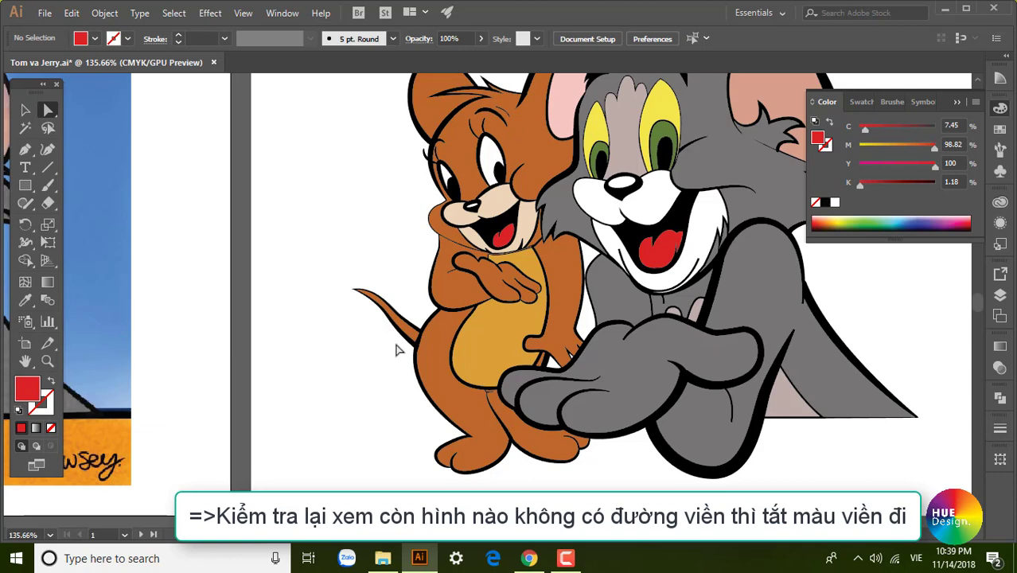
# Scroll to Tom's arm and select its outline for thickness editing.
pyautogui.hscroll(3, 557, 365)
pyautogui.scroll(-1, 603, 398)
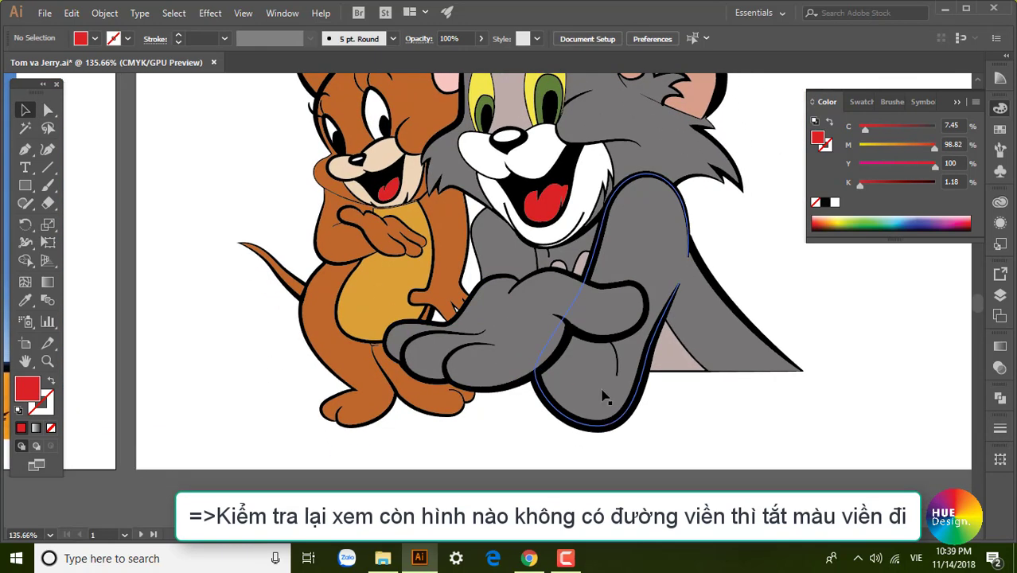
pyautogui.click(611, 437)
pyautogui.click(708, 446)
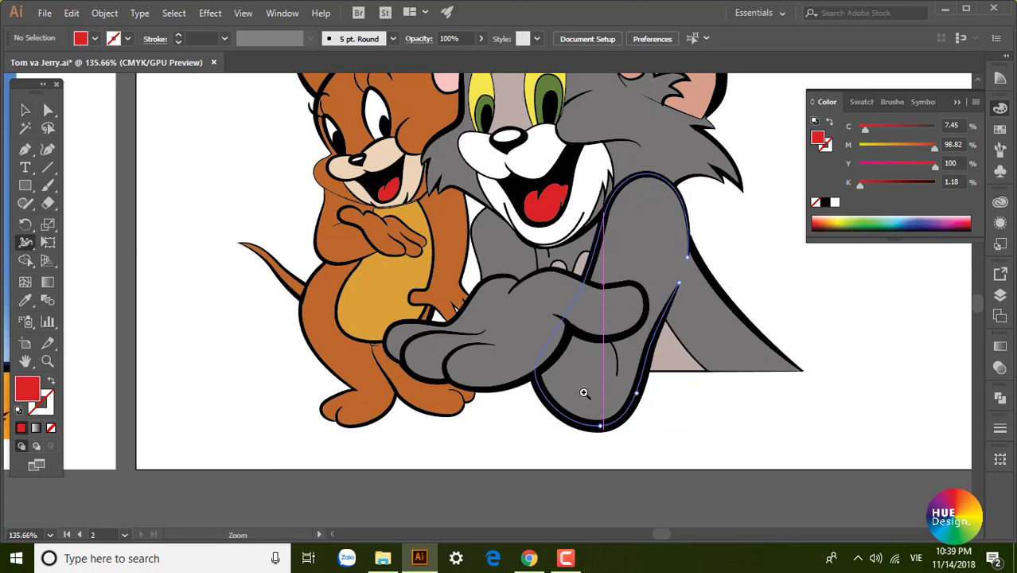
# Widen Tom's arm outline near his paw with the Width Tool.
pyautogui.scroll(2, 587, 394)
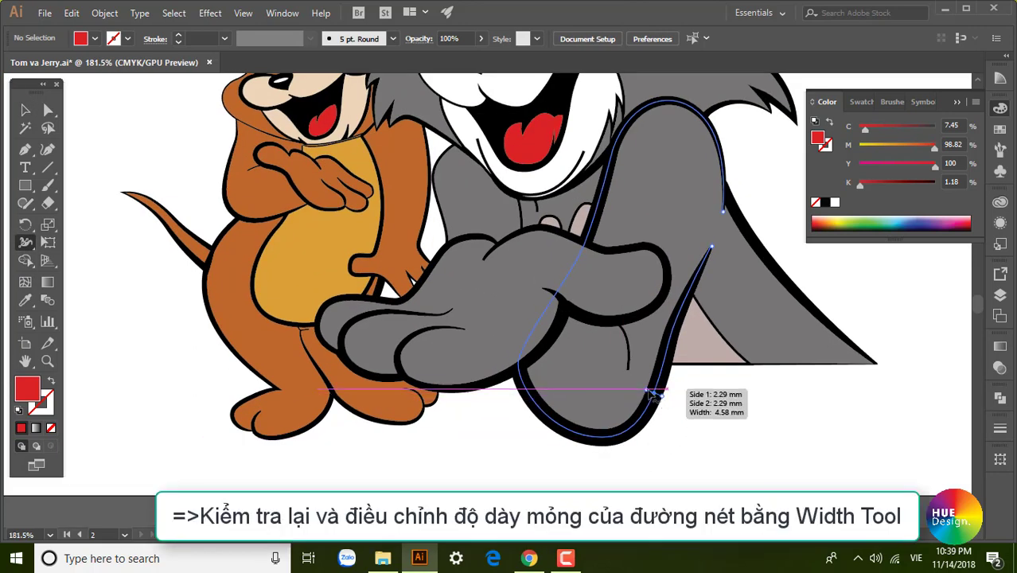
pyautogui.moveTo(652, 393); pyautogui.dragTo(652, 392)
pyautogui.press('v')
pyautogui.click(682, 425)
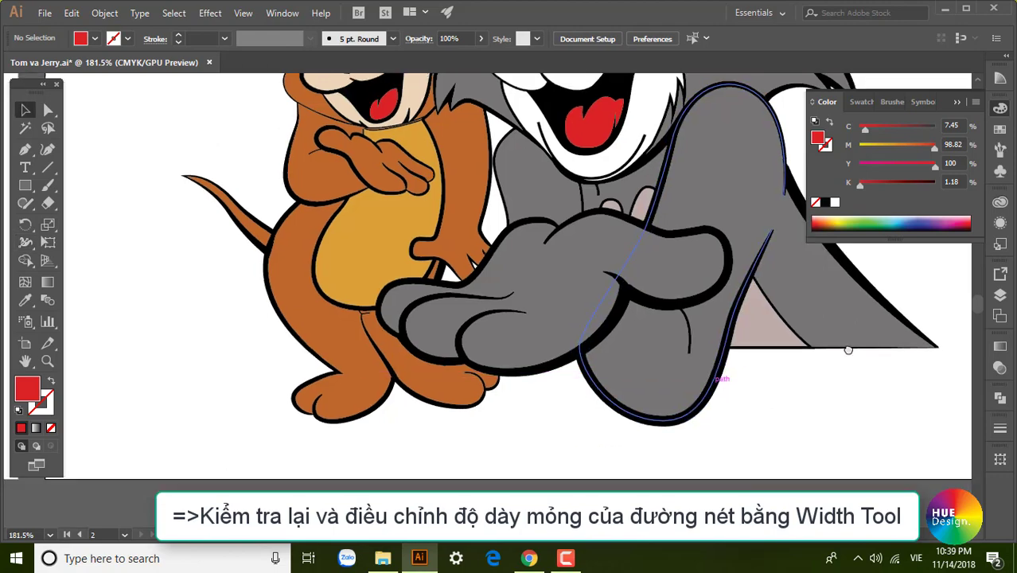
# Pan over Tom's paw and chest lines, then fit both artboards in view.
pyautogui.hscroll(5, 699, 411)
pyautogui.scroll(5, 545, 398)
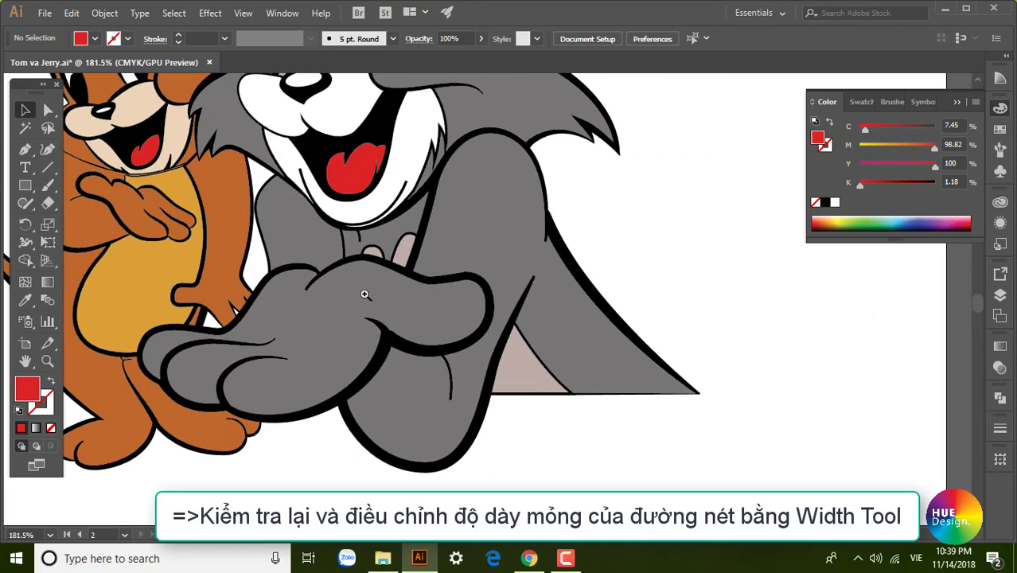
pyautogui.scroll(3, 364, 292)
pyautogui.scroll(-2, 510, 383)
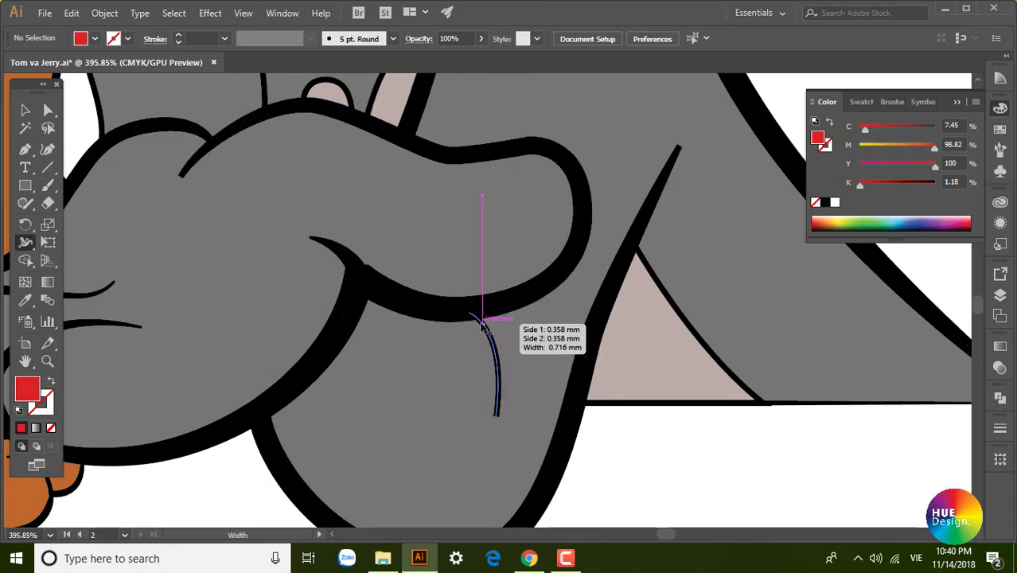
pyautogui.scroll(-5, 477, 318)
pyautogui.scroll(3, 540, 348)
pyautogui.scroll(2, 419, 239)
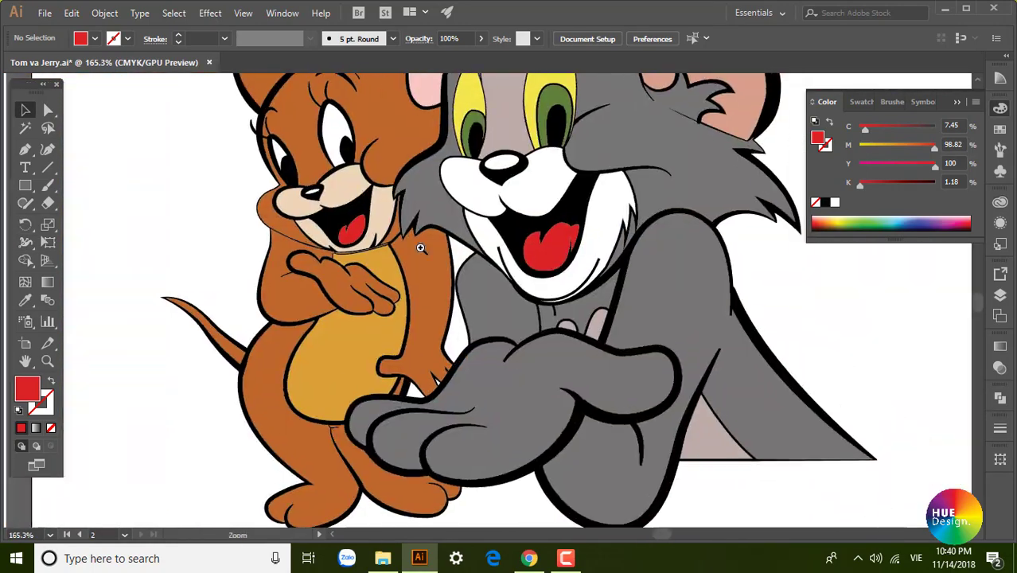
pyautogui.scroll(1, 420, 239)
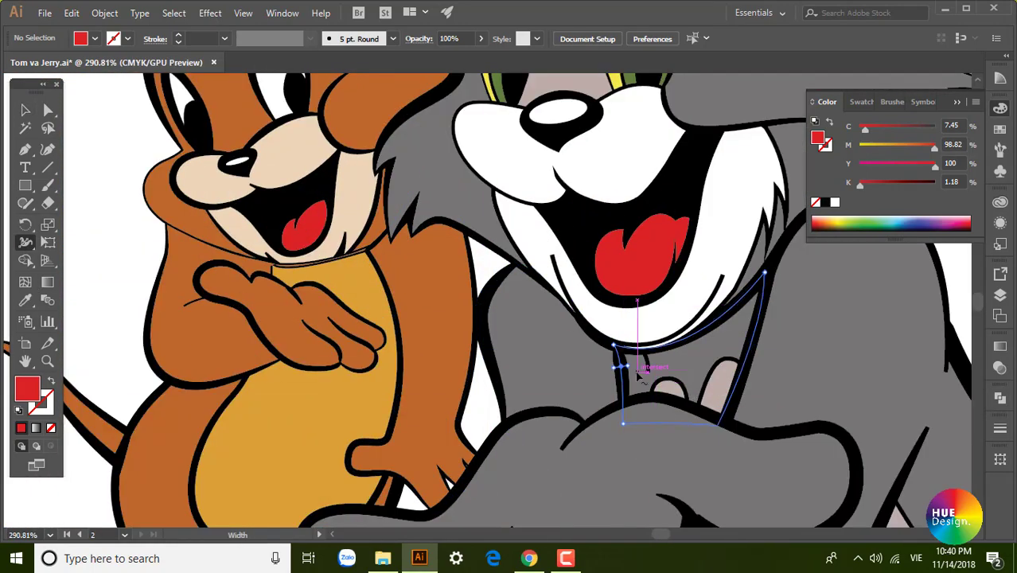
pyautogui.scroll(2, 642, 363)
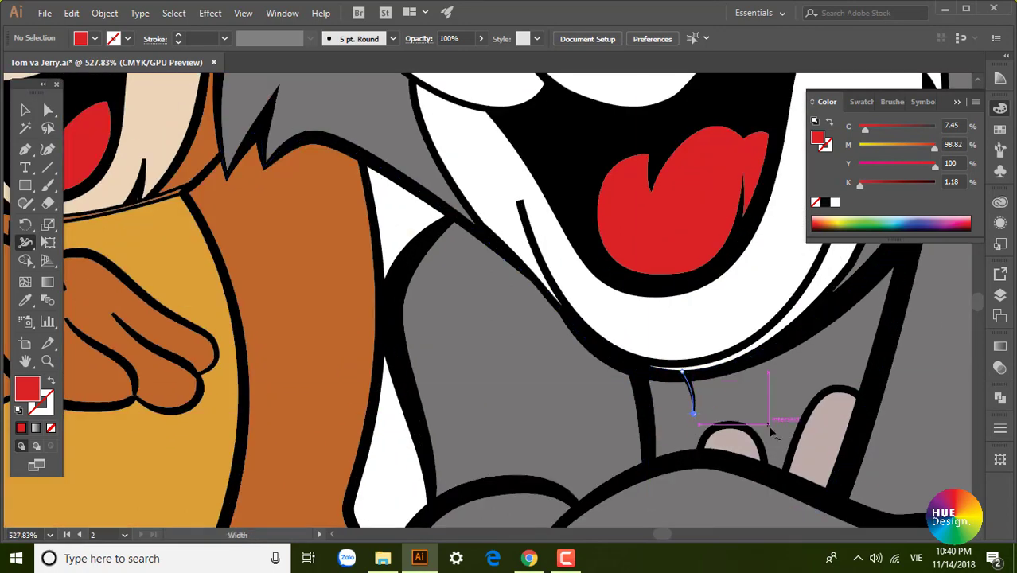
pyautogui.hotkey('ctrl', '1')
pyautogui.moveTo(231, 404); pyautogui.dragTo(603, 418)
pyautogui.hotkey('ctrl', '-')
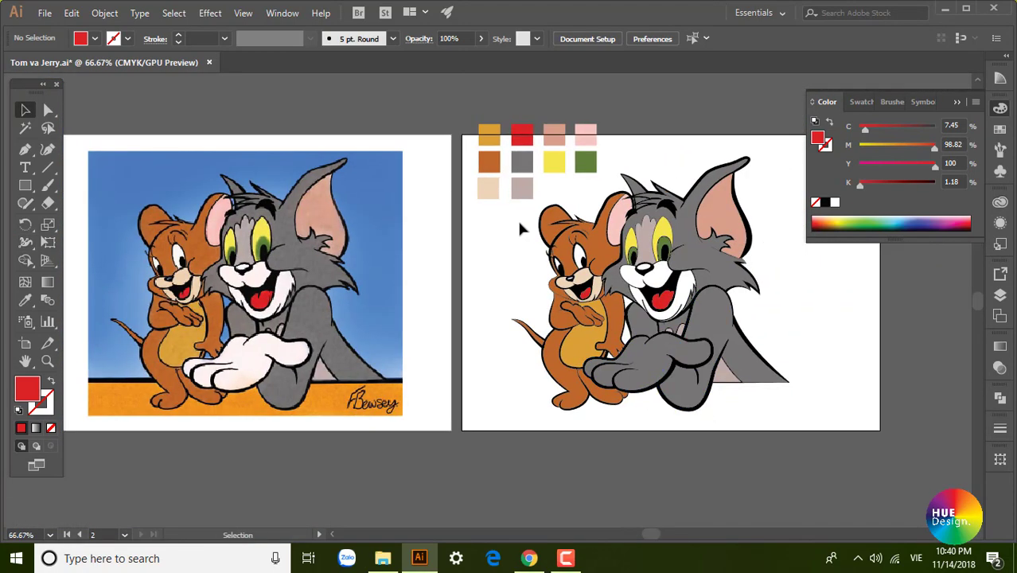
# Enter Tom's group and apply the Width Tool to his cheek and mouth outlines.
pyautogui.scroll(5, 683, 274)
pyautogui.doubleClick(746, 275)
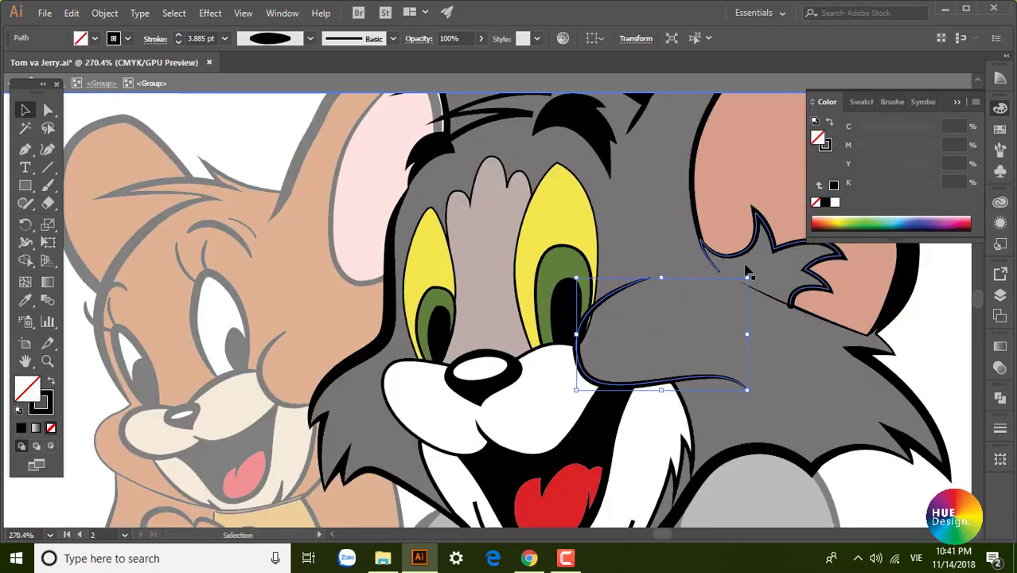
pyautogui.click(734, 295)
pyautogui.hotkey('ctrl', '=')
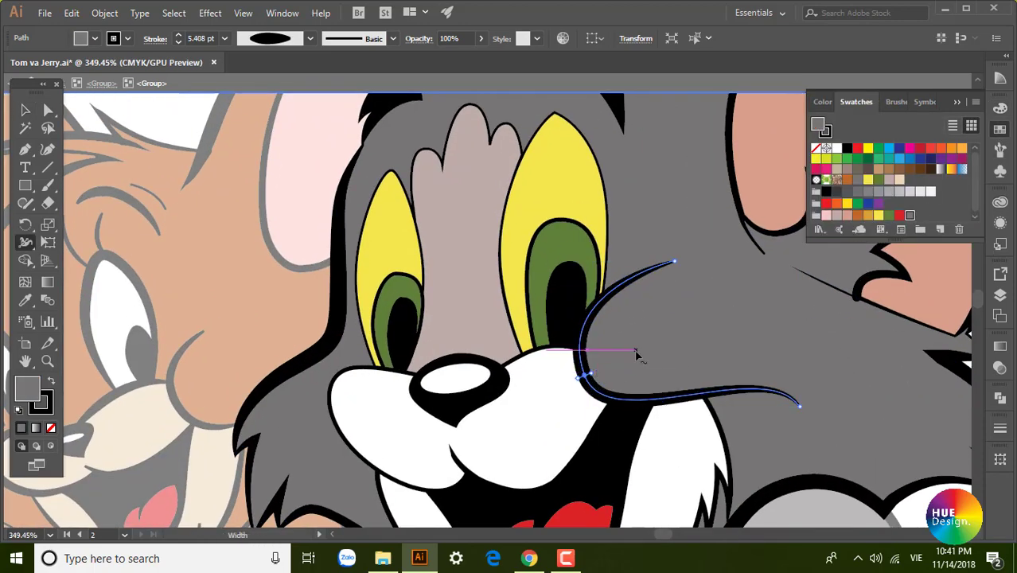
pyautogui.press('a')
pyautogui.press('Escape')
pyautogui.hotkey('ctrl', '1')
pyautogui.scroll(5, 716, 303)
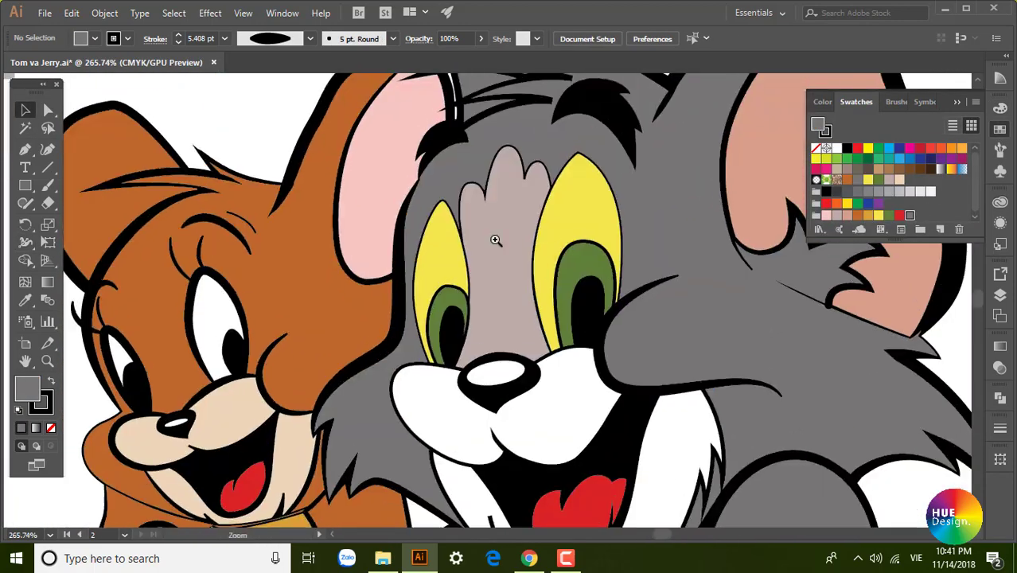
pyautogui.hotkey('shift', 'w')
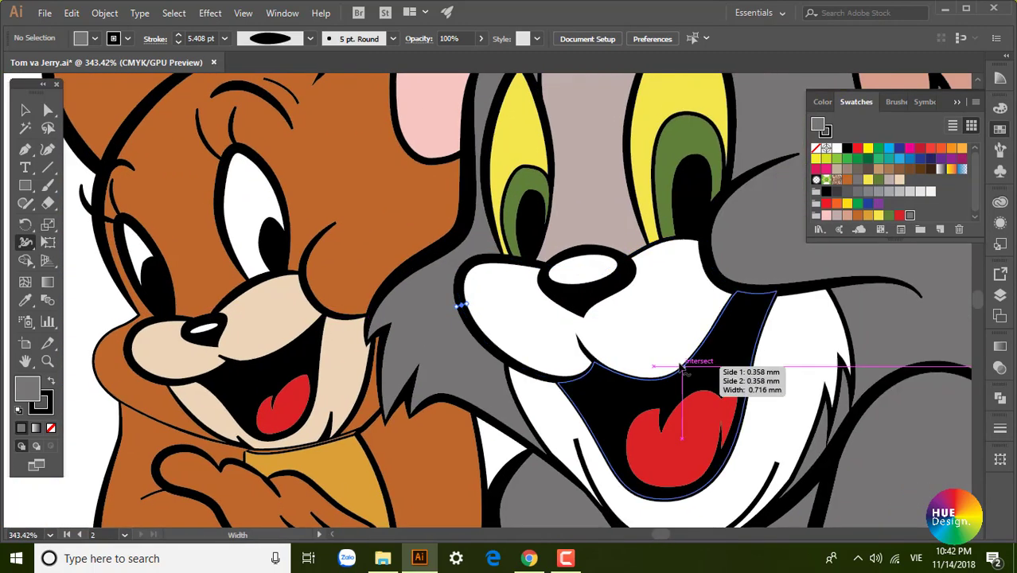
pyautogui.scroll(2, 677, 398)
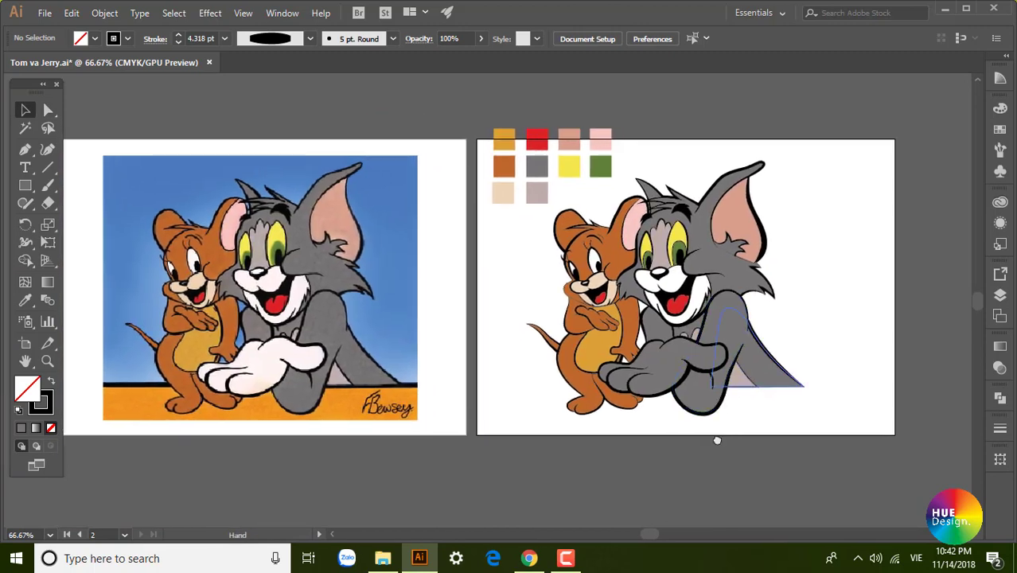
# Send Jerry's body group behind his head with Ctrl+[.
pyautogui.moveTo(549, 296); pyautogui.dragTo(613, 382)
pyautogui.click(646, 403)
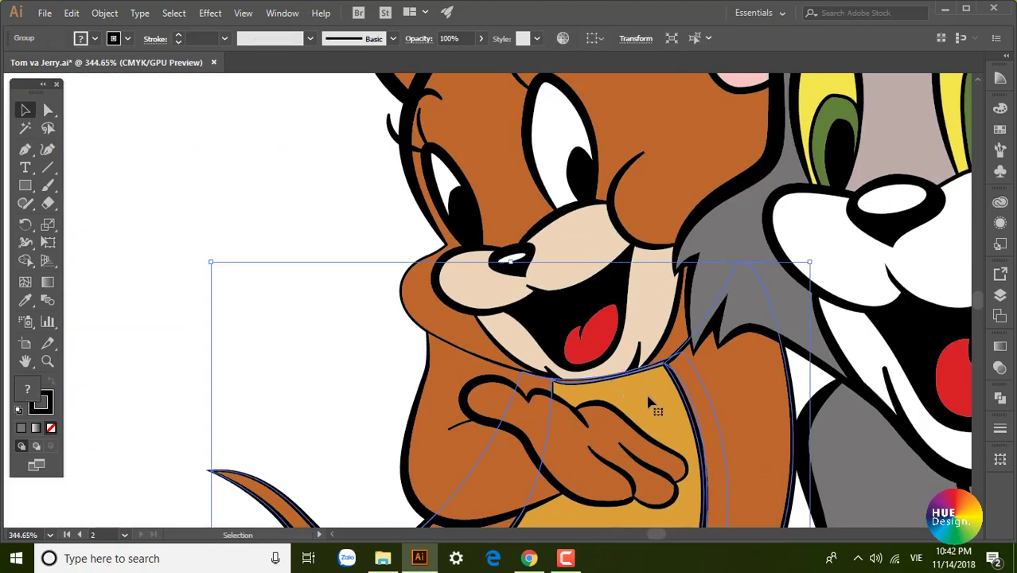
pyautogui.doubleClick(656, 403)
pyautogui.click(625, 334)
pyautogui.doubleClick(240, 311)
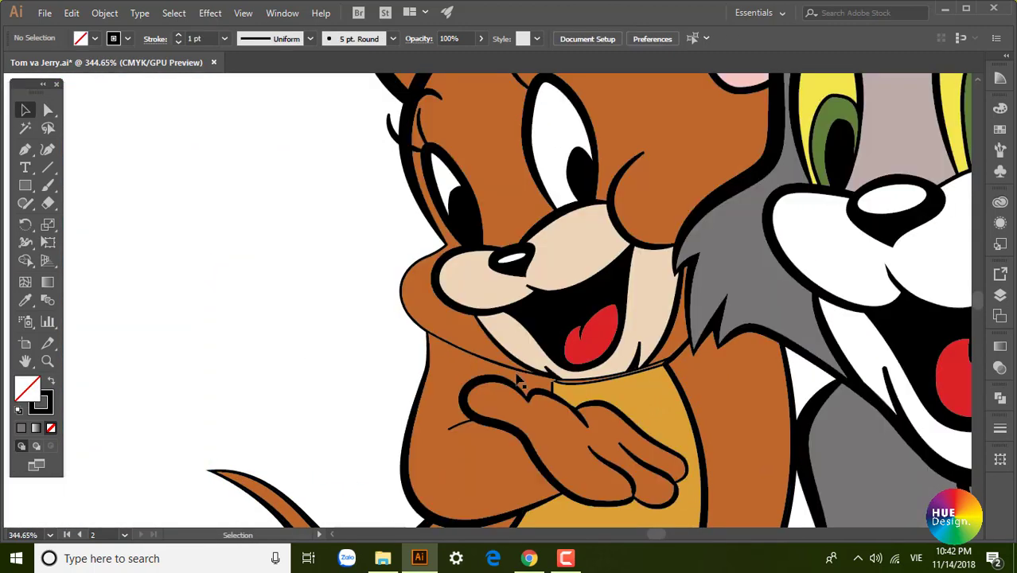
pyautogui.click(544, 410)
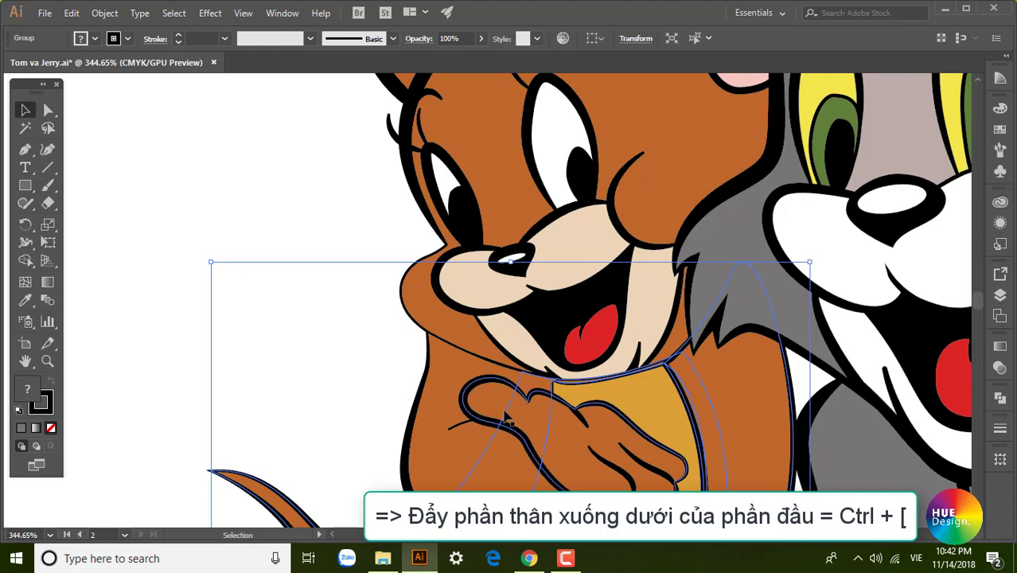
pyautogui.hotkey('ctrl', '[')
pyautogui.click(334, 395)
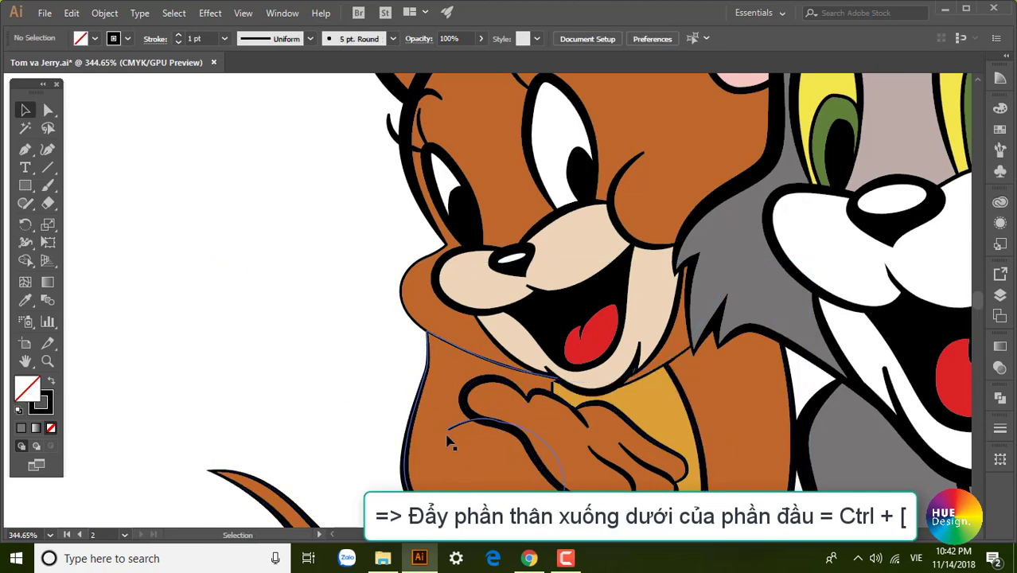
# Try pushing Jerry's body further back, then undo so the hand stays in front of the belly.
pyautogui.click(471, 426)
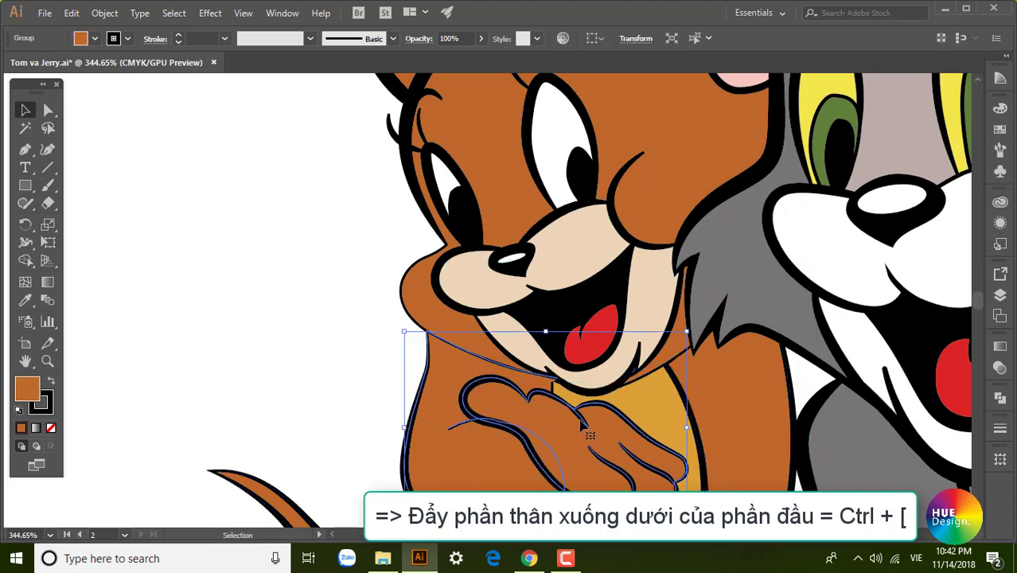
pyautogui.hotkey('ctrl', '[')
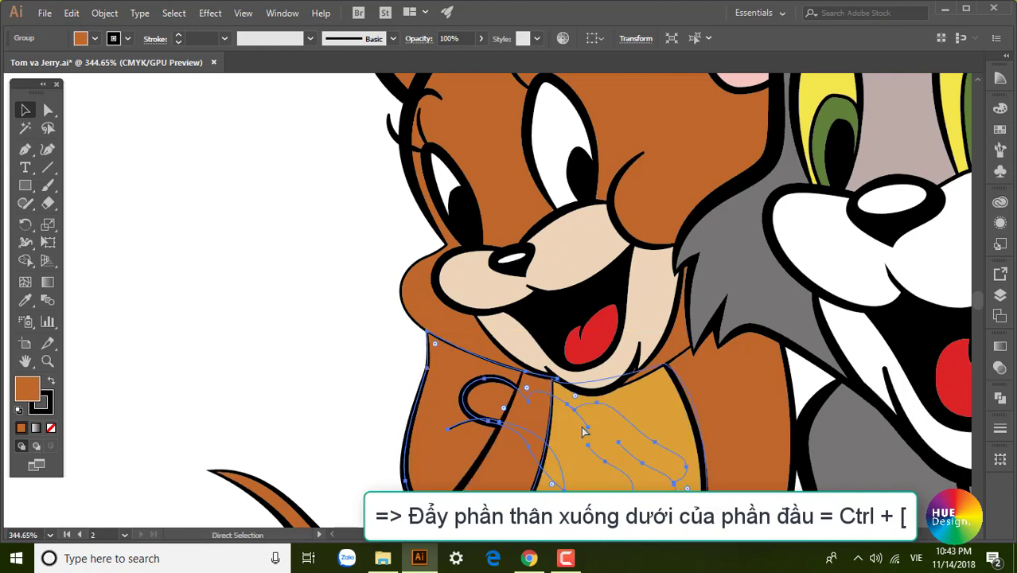
pyautogui.hotkey('ctrl', 'z')
pyautogui.press('v')
pyautogui.click(315, 356)
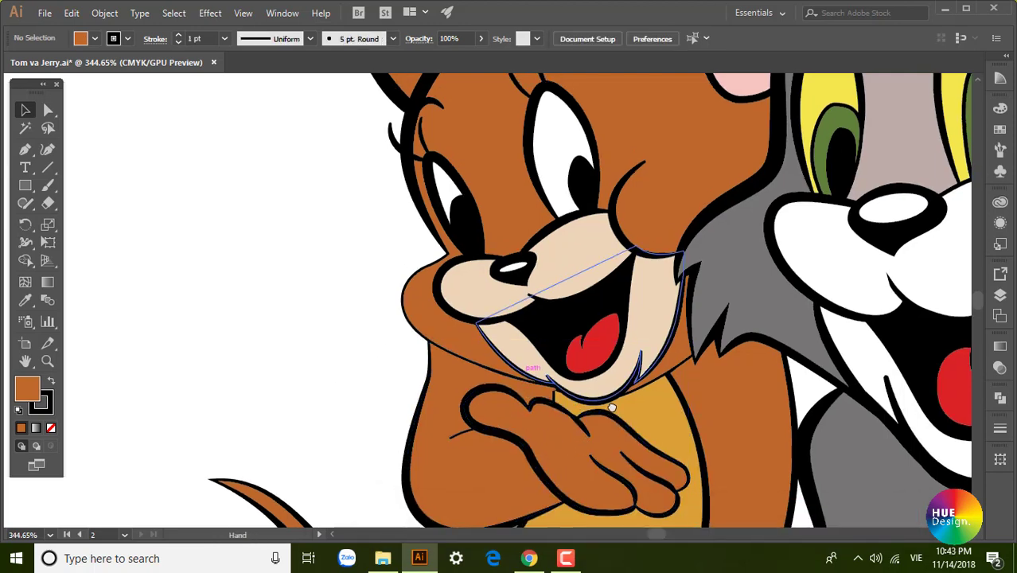
pyautogui.scroll(2, 430, 366)
pyautogui.click(548, 374)
pyautogui.click(145, 284)
# Vary the outline widths around Jerry's chin with the Width tool.
pyautogui.hotkey('shift', 'w')
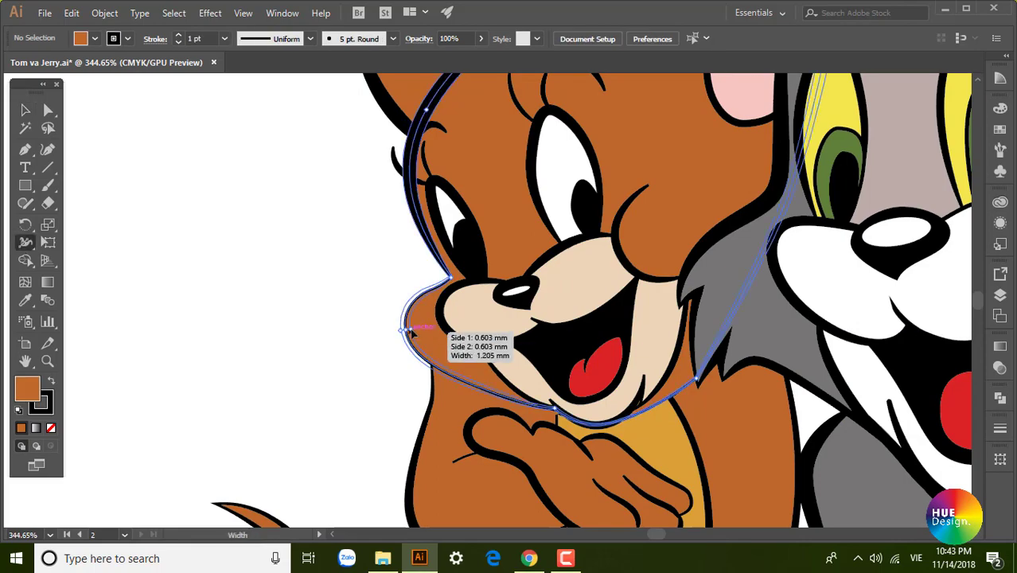
pyautogui.scroll(1, 603, 430)
pyautogui.scroll(1, 605, 414)
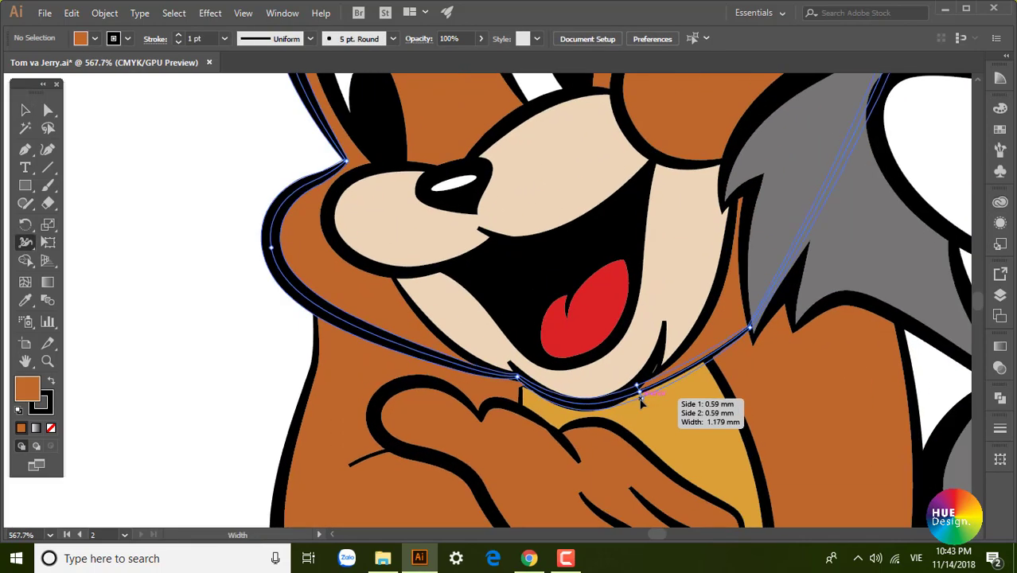
pyautogui.hotkey('ctrl', '0')
pyautogui.scroll(3, 605, 335)
pyautogui.press('v')
# Select Jerry's tail inside his group, then exit group editing.
pyautogui.doubleClick(557, 375)
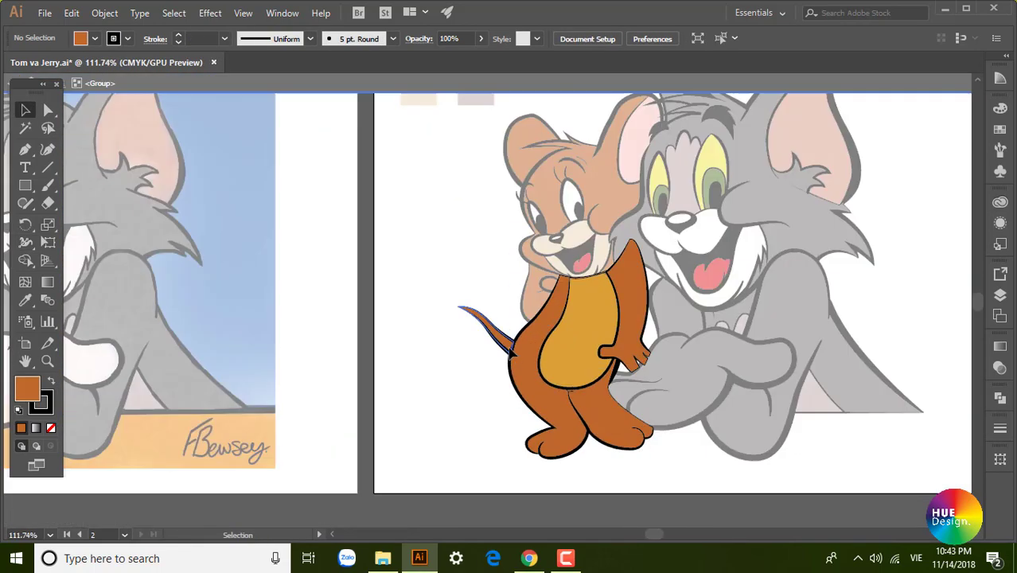
pyautogui.click(487, 328)
pyautogui.doubleClick(476, 386)
pyautogui.scroll(-2, 469, 390)
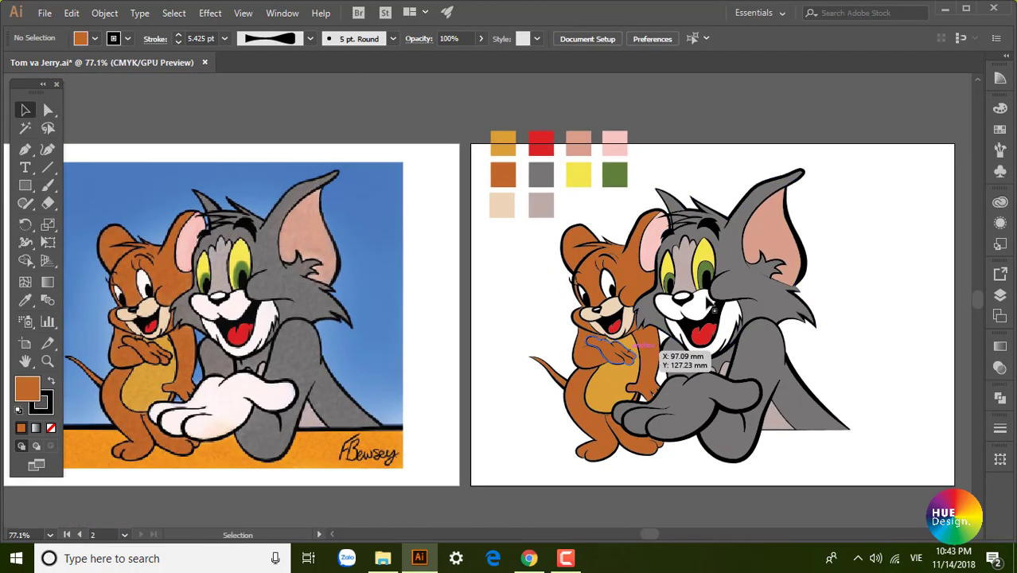
pyautogui.scroll(3, 549, 327)
pyautogui.scroll(3, 557, 313)
# Vary the widths of Jerry's belly outline with the Width tool.
pyautogui.hotkey('shift', 'w')
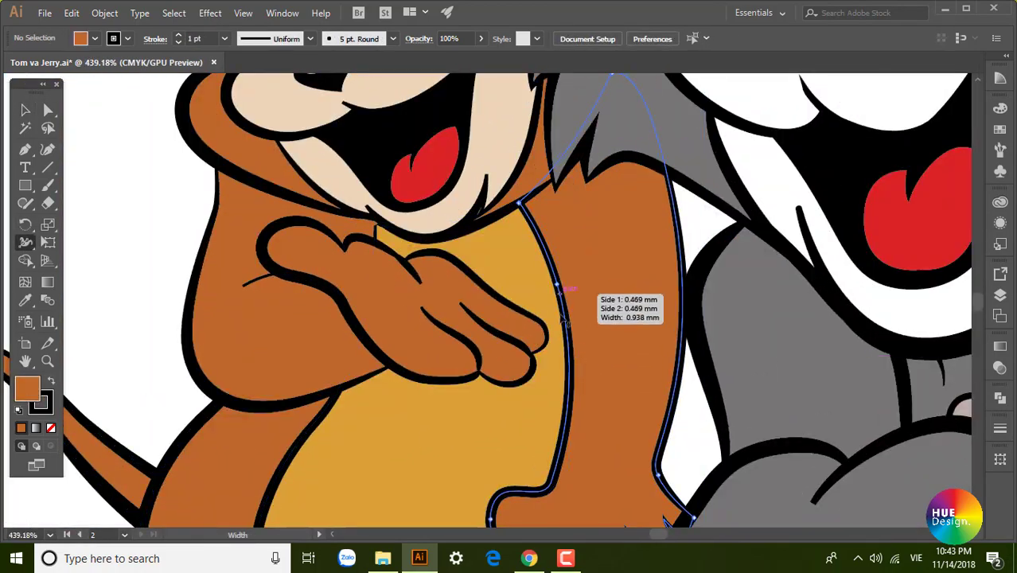
pyautogui.press('v')
pyautogui.scroll(-4, 149, 165)
pyautogui.scroll(-2, 150, 166)
pyautogui.scroll(-2, 842, 350)
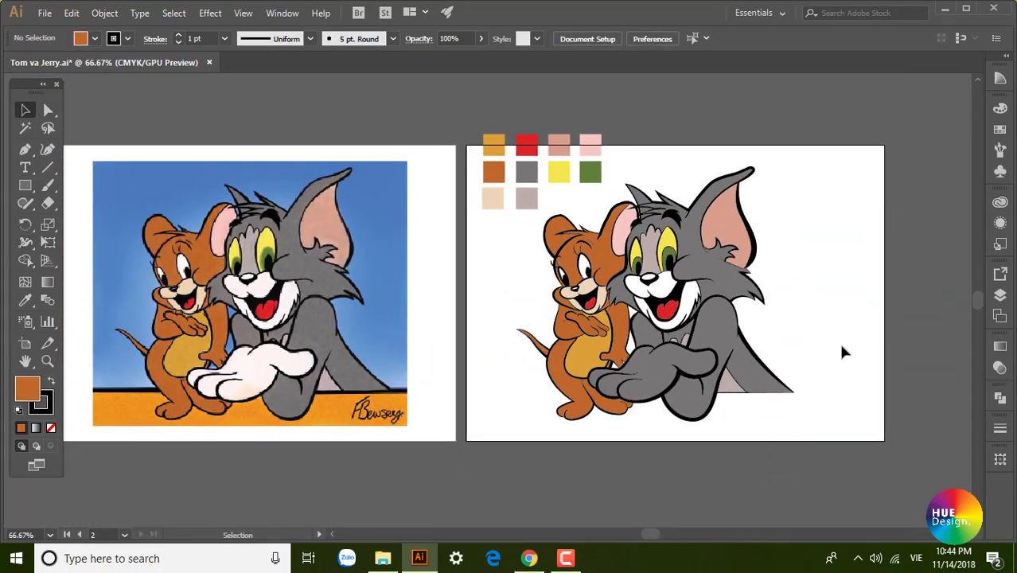
# Fill Tom's outstretched hand with white from the Swatches panel.
pyautogui.click(1001, 129)
pyautogui.click(837, 148)
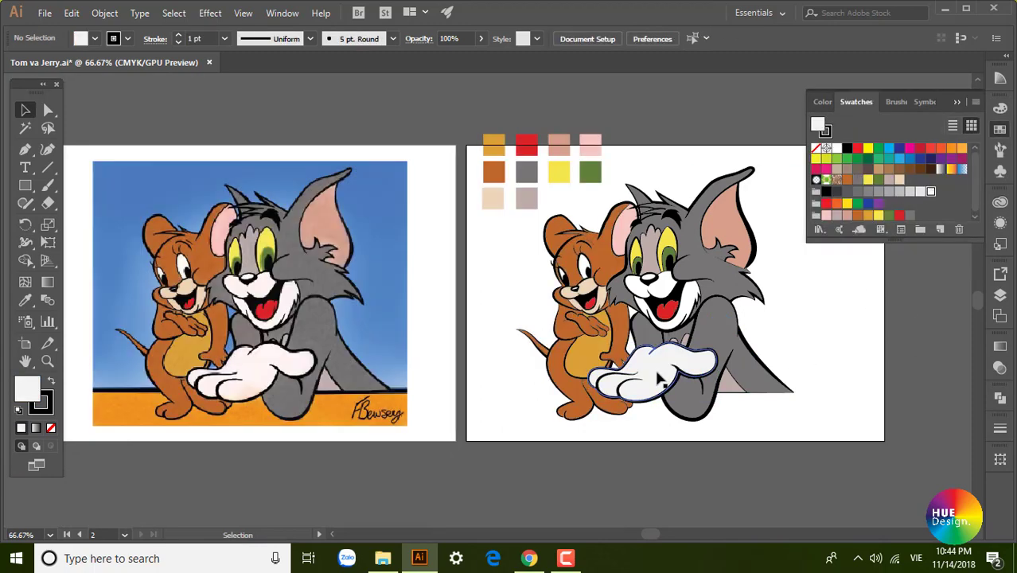
pyautogui.doubleClick(903, 314)
# Delete the ten colour sample squares from the artboard.
pyautogui.scroll(2, 874, 371)
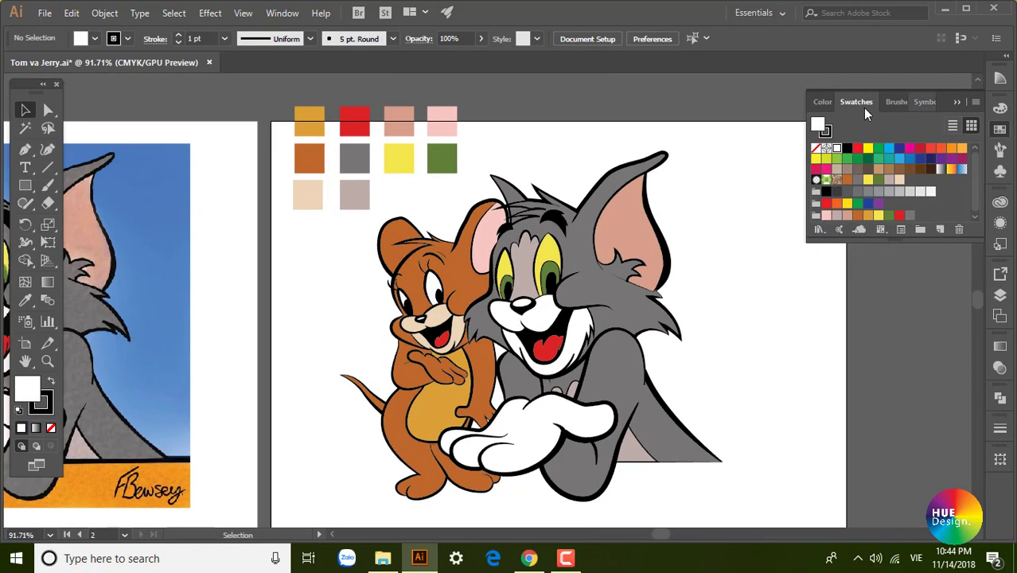
pyautogui.moveTo(367, 163); pyautogui.dragTo(369, 164)
pyautogui.press('Delete')
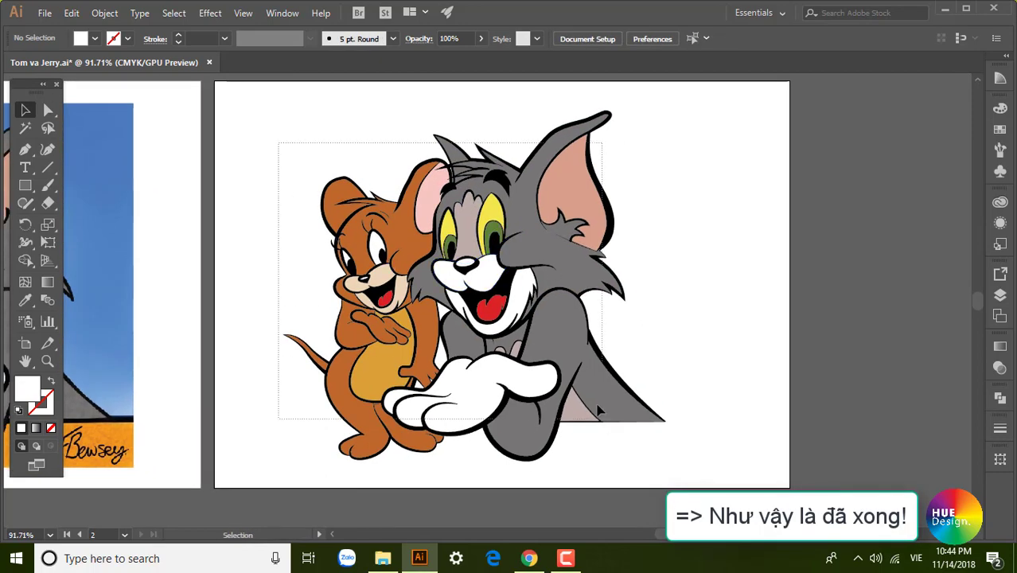
# Move the Tom and Jerry artwork 38.08 mm to the right.
pyautogui.moveTo(600, 410); pyautogui.dragTo(622, 341)
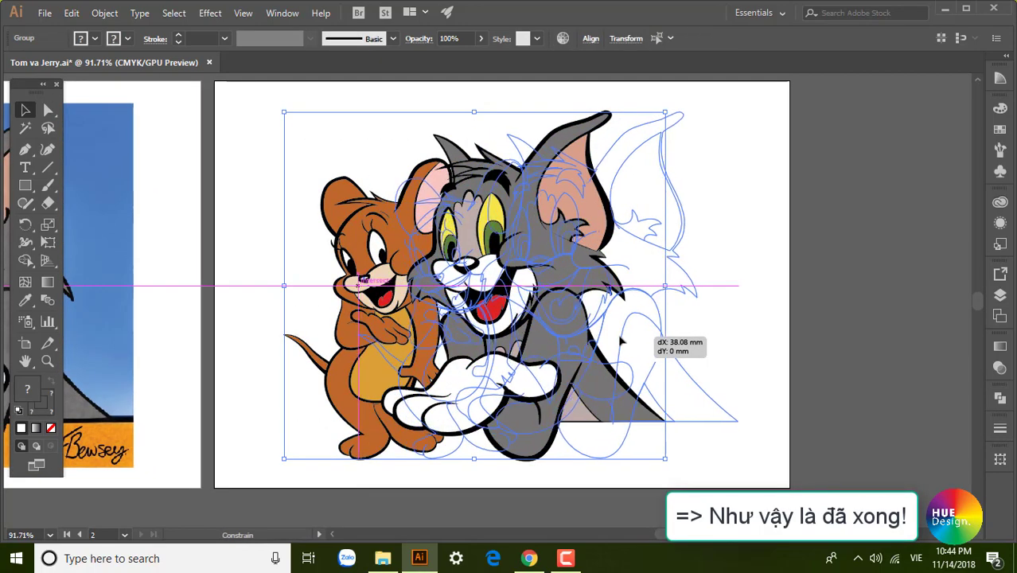
pyautogui.moveTo(622, 341); pyautogui.dragTo(569, 339)
pyautogui.click(762, 340)
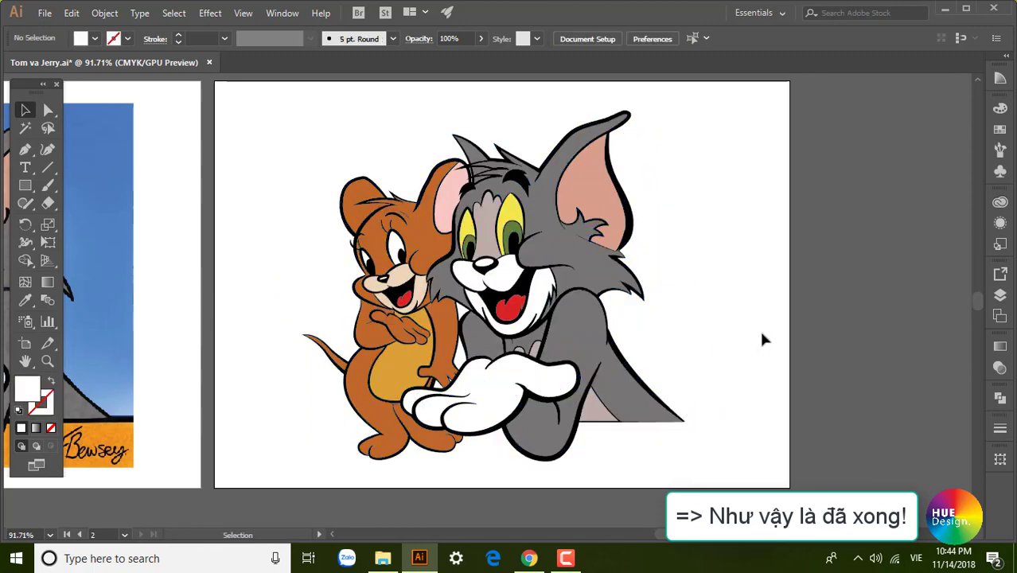
pyautogui.scroll(1, 762, 340)
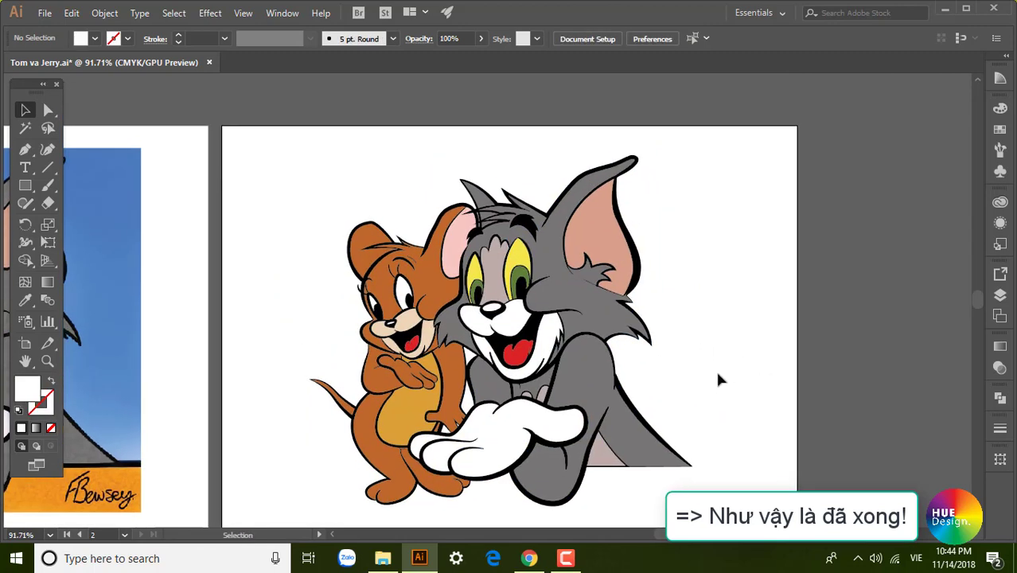
pyautogui.scroll(-1, 720, 362)
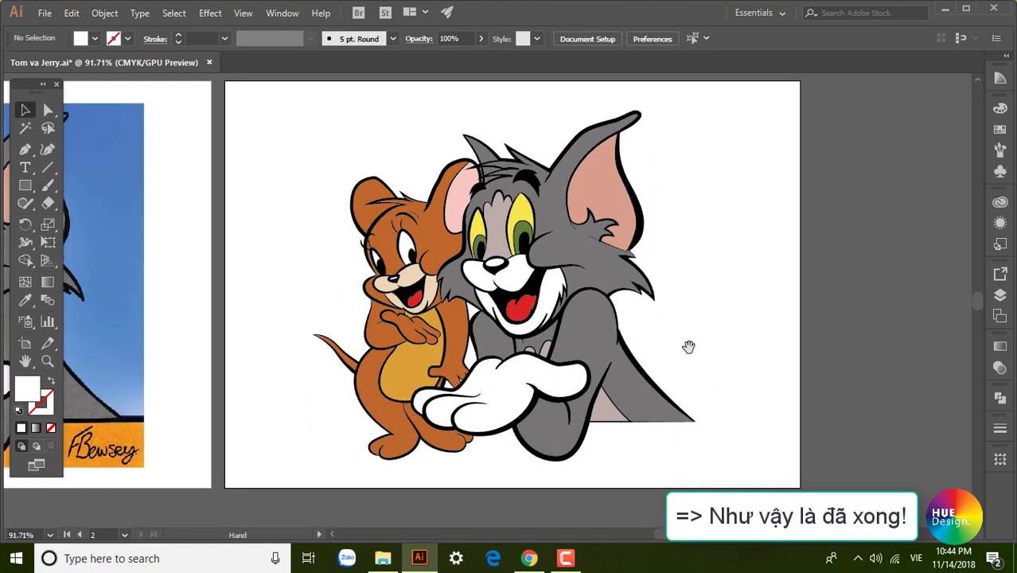
pyautogui.scroll(2, 524, 266)
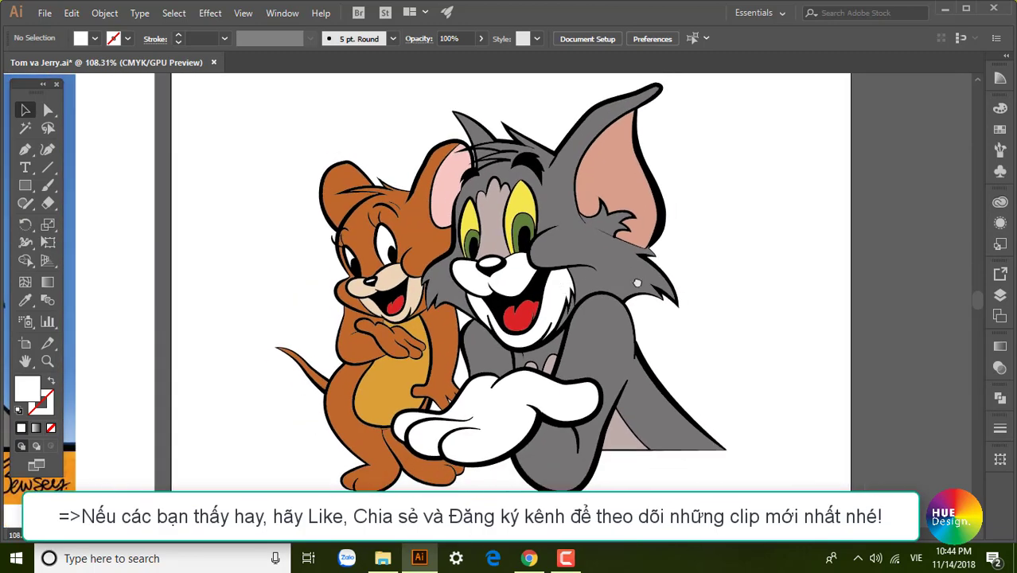
pyautogui.moveTo(637, 283); pyautogui.dragTo(628, 298)
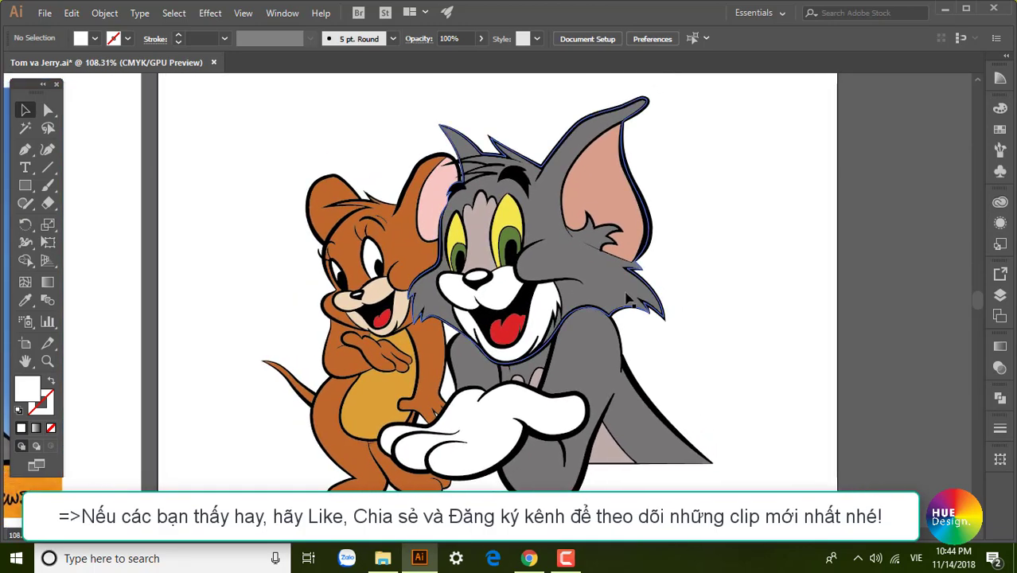
pyautogui.hotkey('ctrl', '-')
pyautogui.hotkey('ctrl', '-')
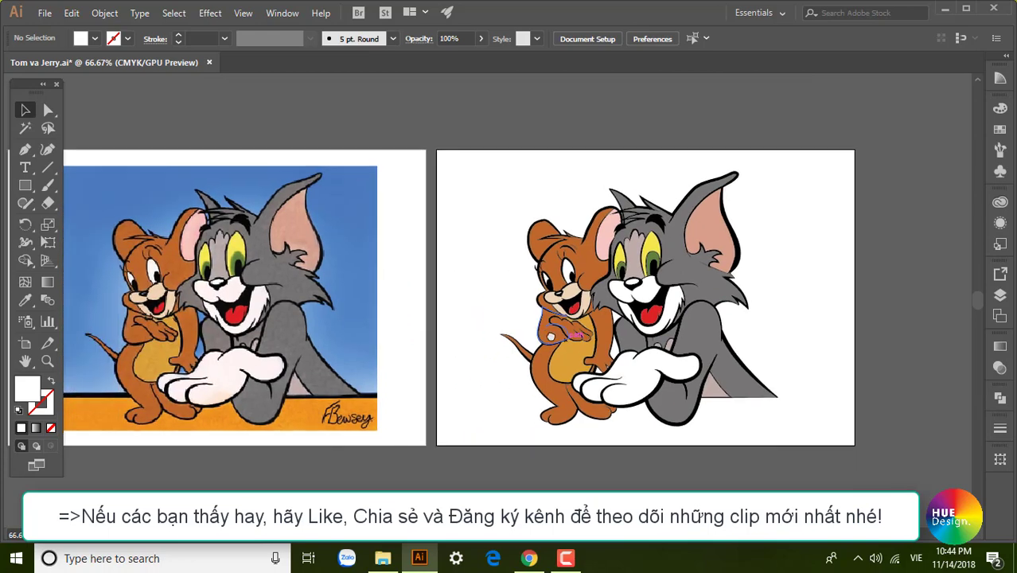
pyautogui.scroll(2, 571, 337)
pyautogui.scroll(-2, 571, 337)
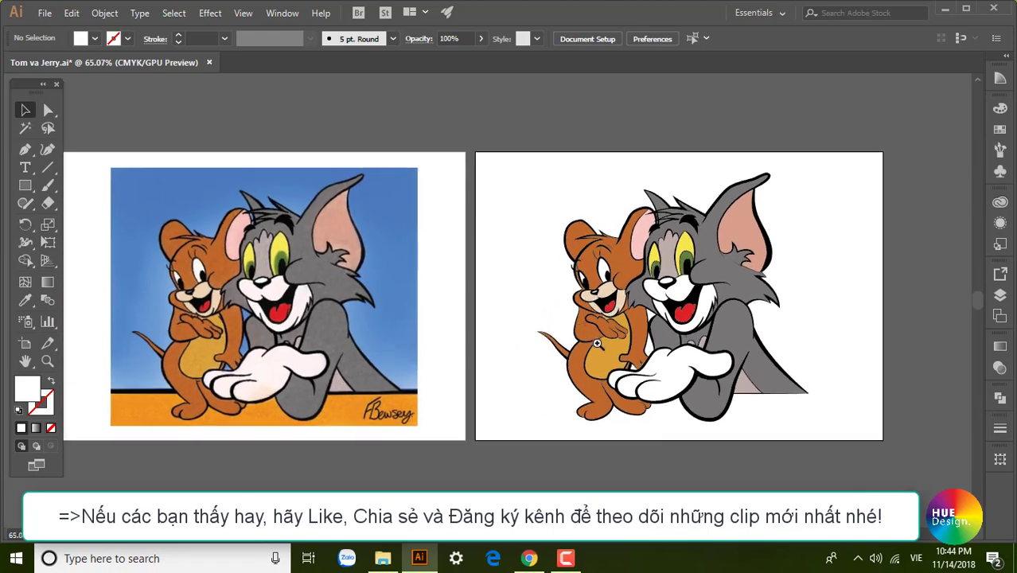
pyautogui.scroll(1, 557, 343)
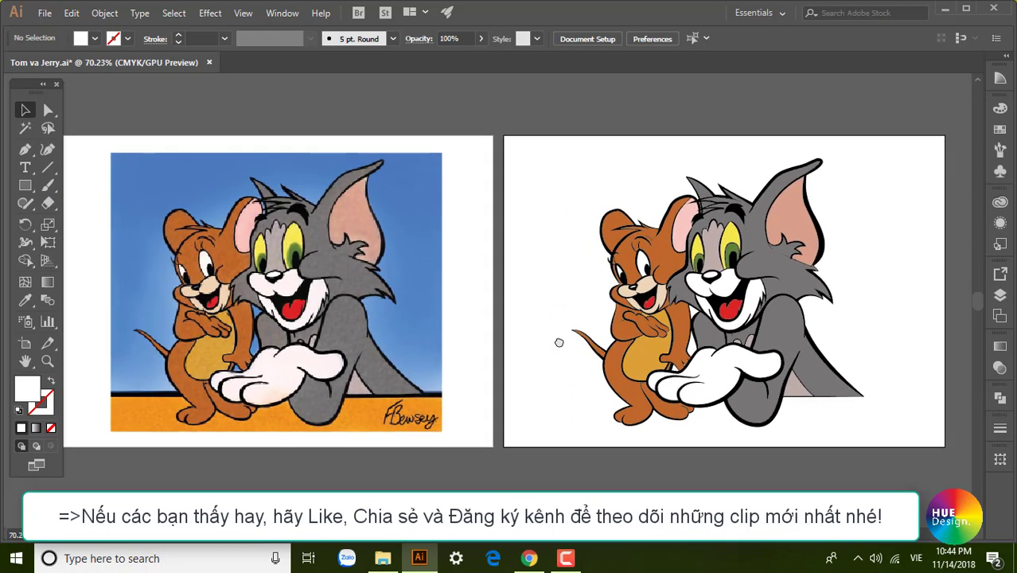
pyautogui.scroll(1, 589, 311)
pyautogui.scroll(1, 586, 315)
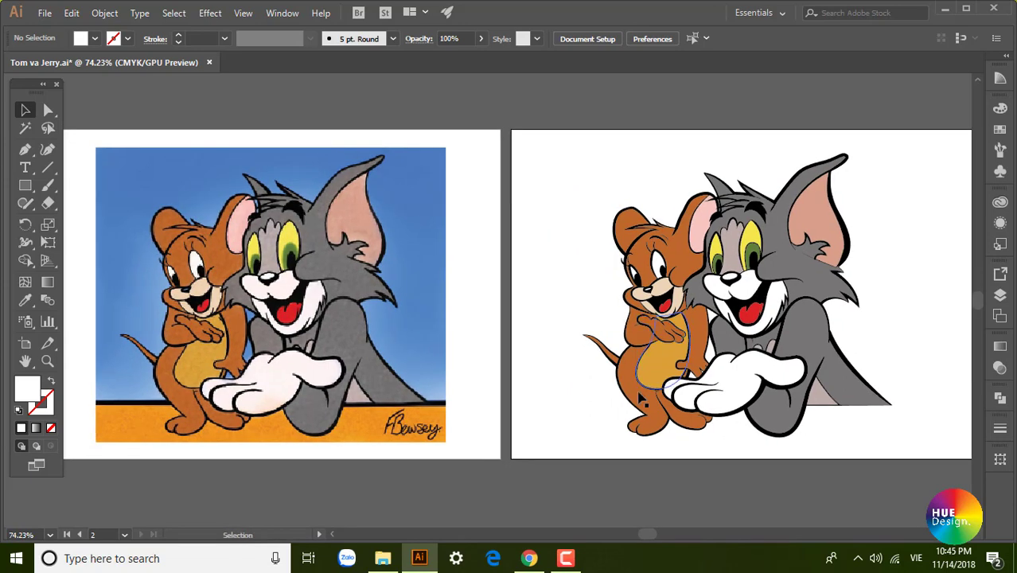